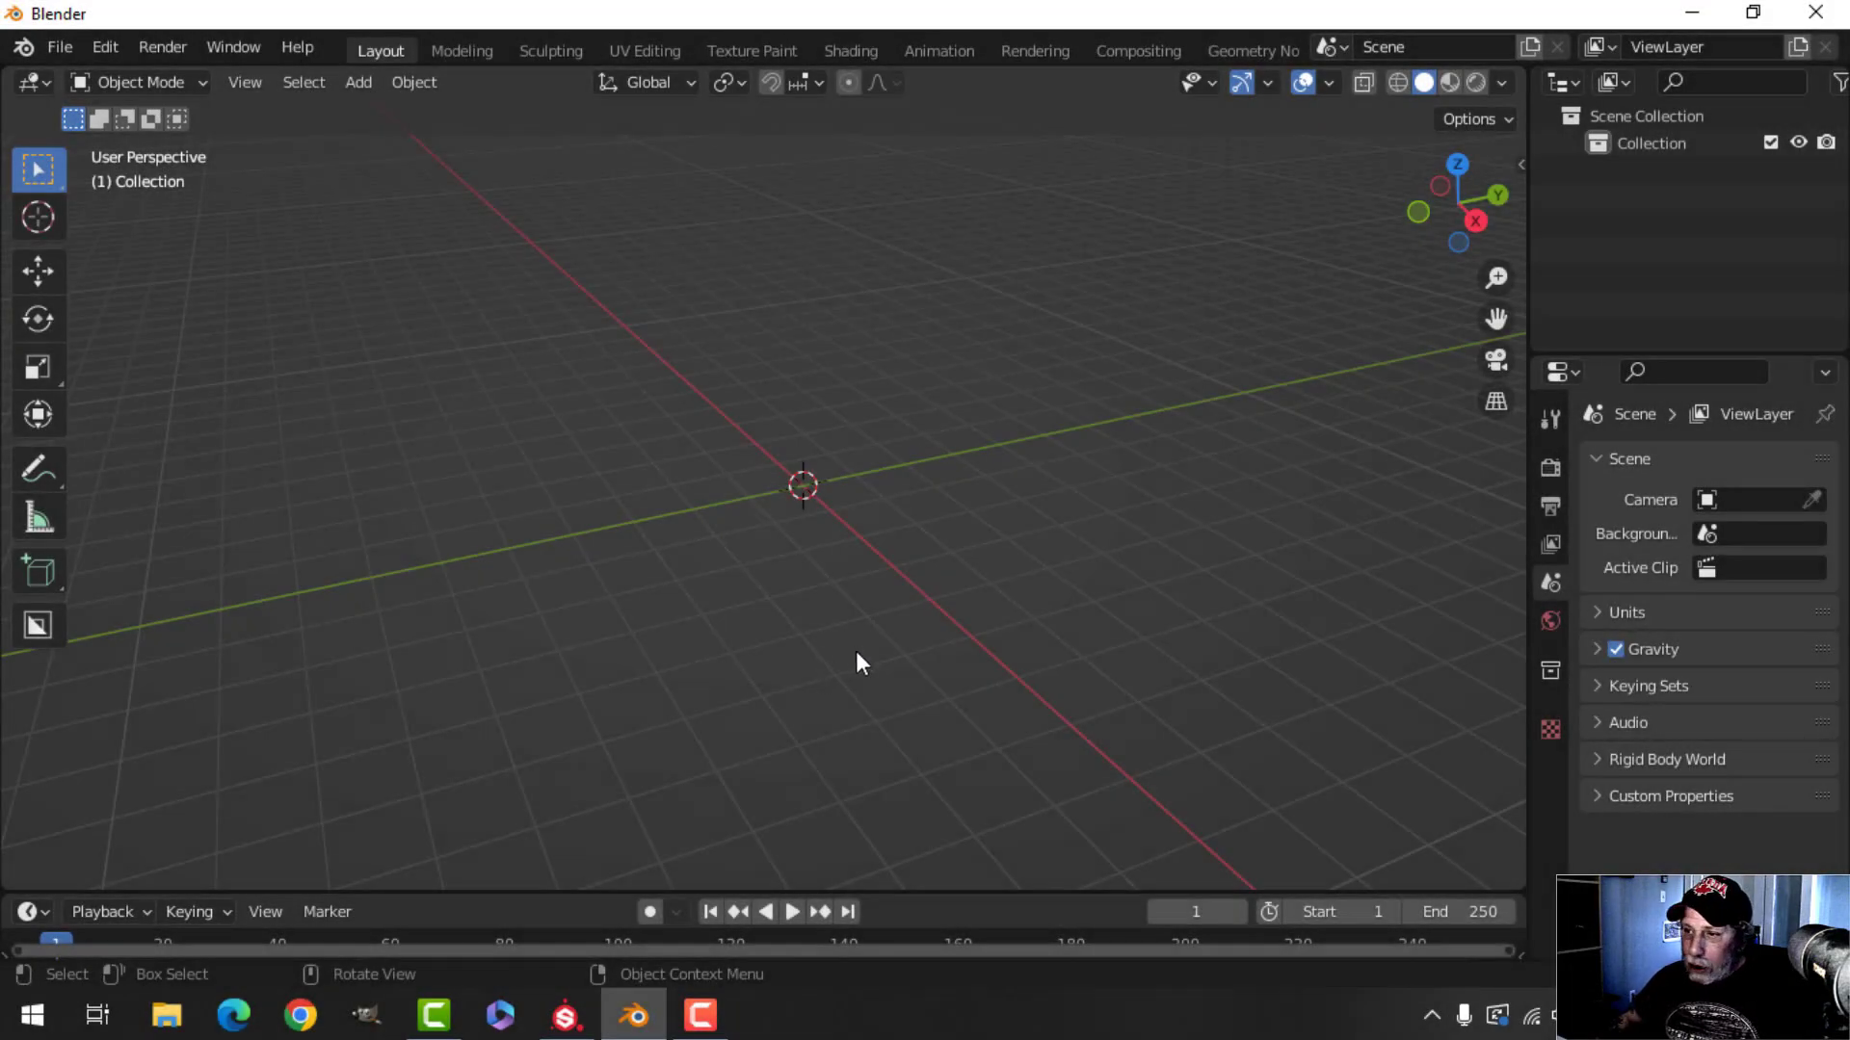
Add a plane mesh at the scene origin and turn on the Move gizmo in the viewport
scroll(855, 651, up, 1)
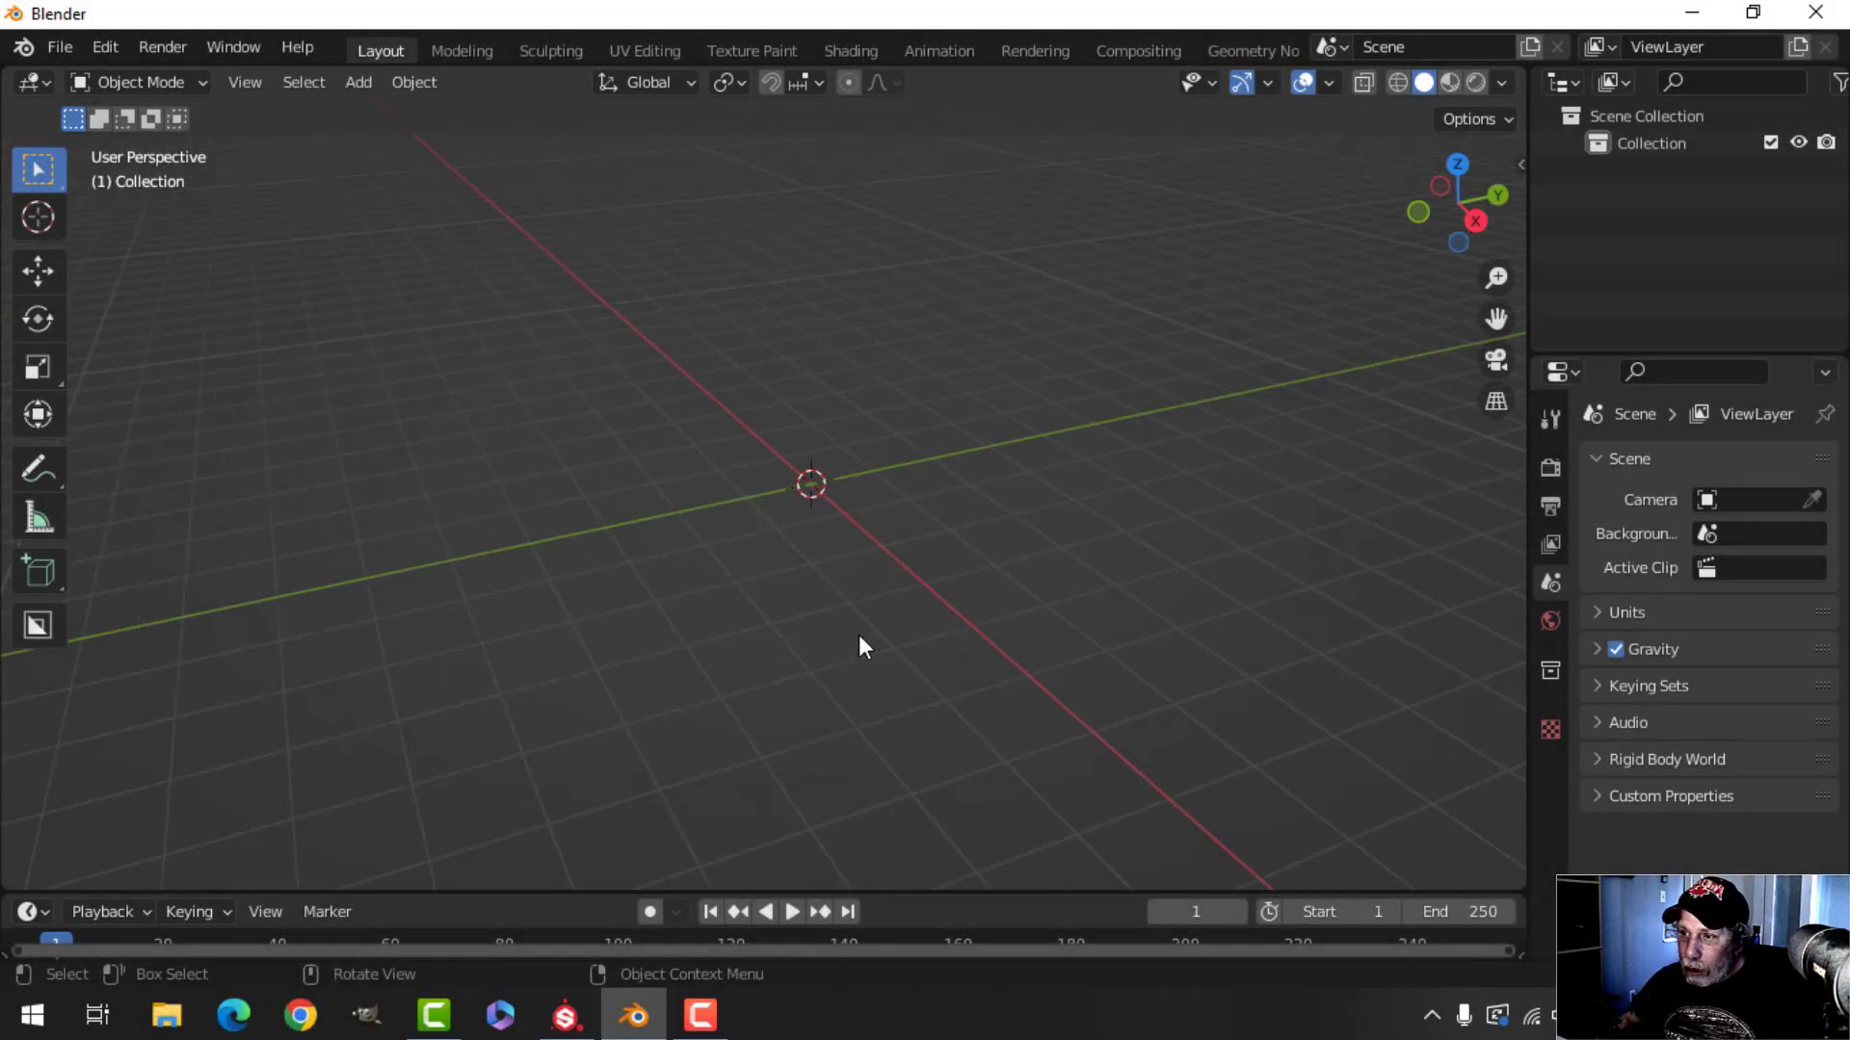
middle_drag(892, 624, 799, 610)
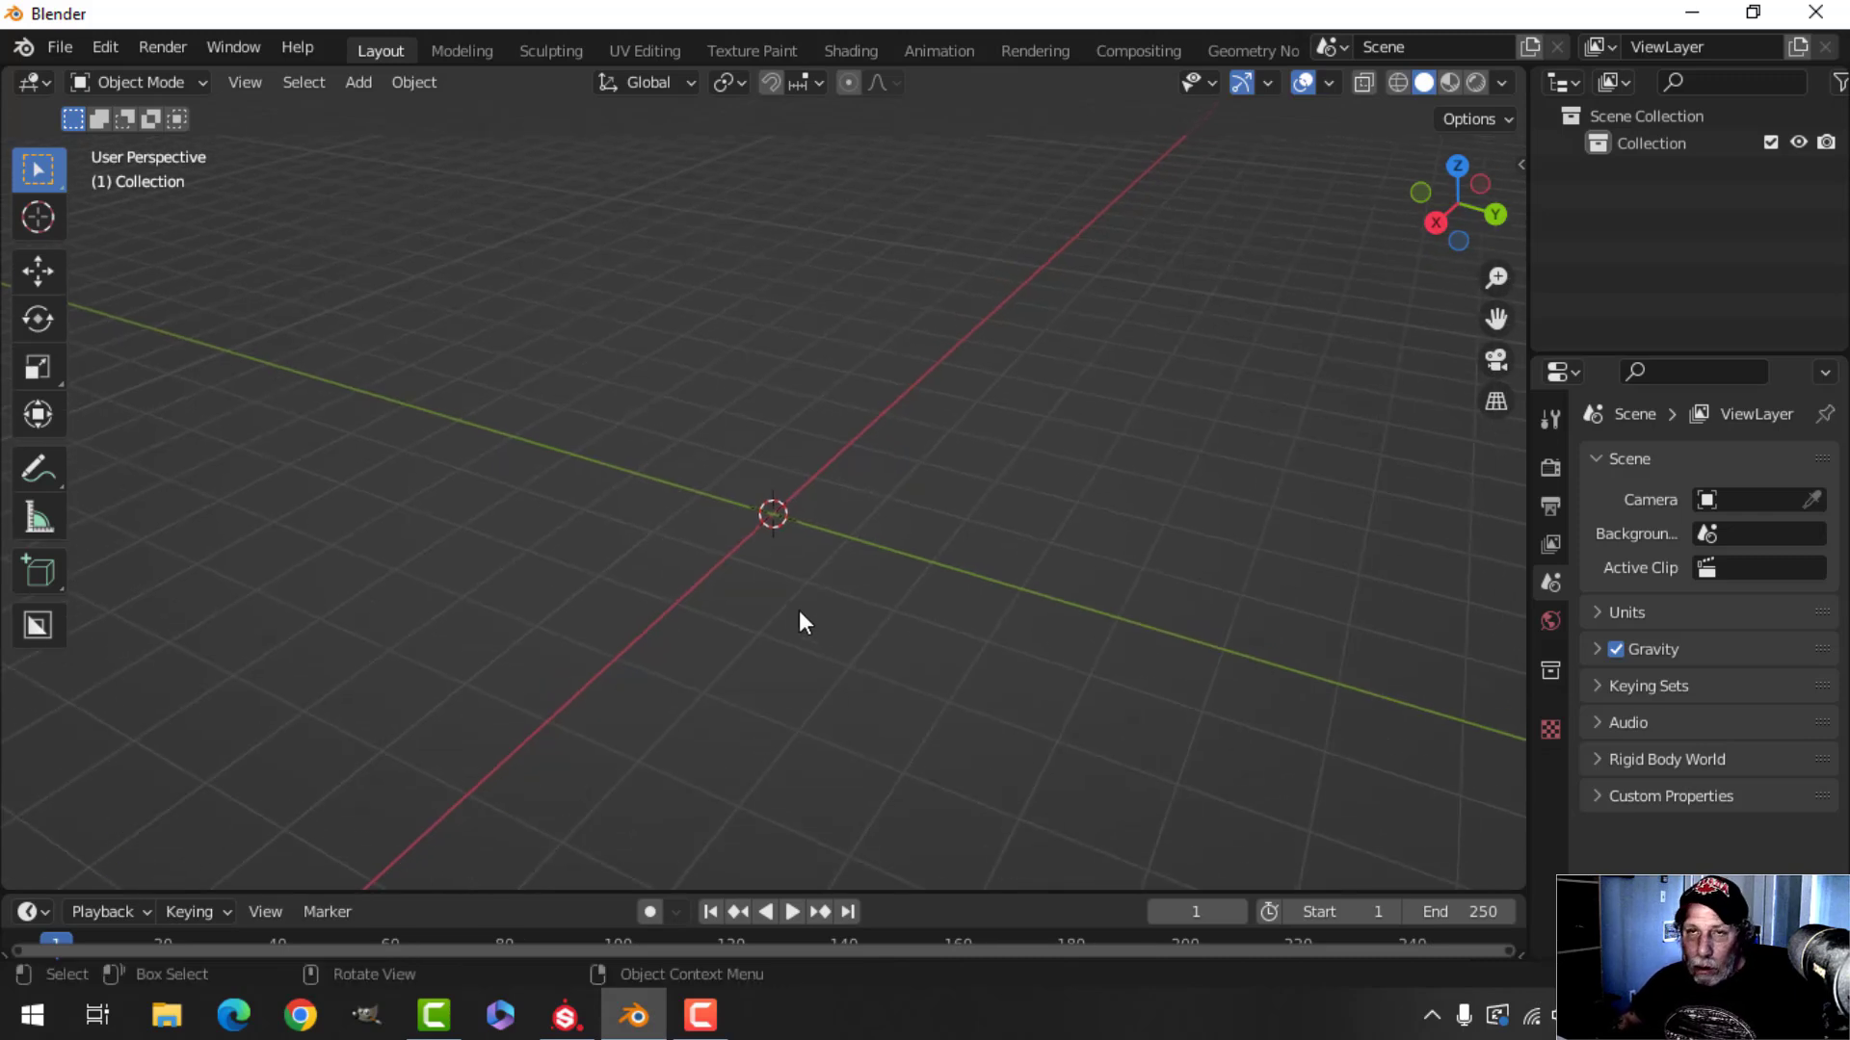
mouse_move(797, 607)
middle_down()
mouse_move(941, 598)
mouse_move(995, 570)
mouse_move(812, 619)
middle_up()
key(shift+a)
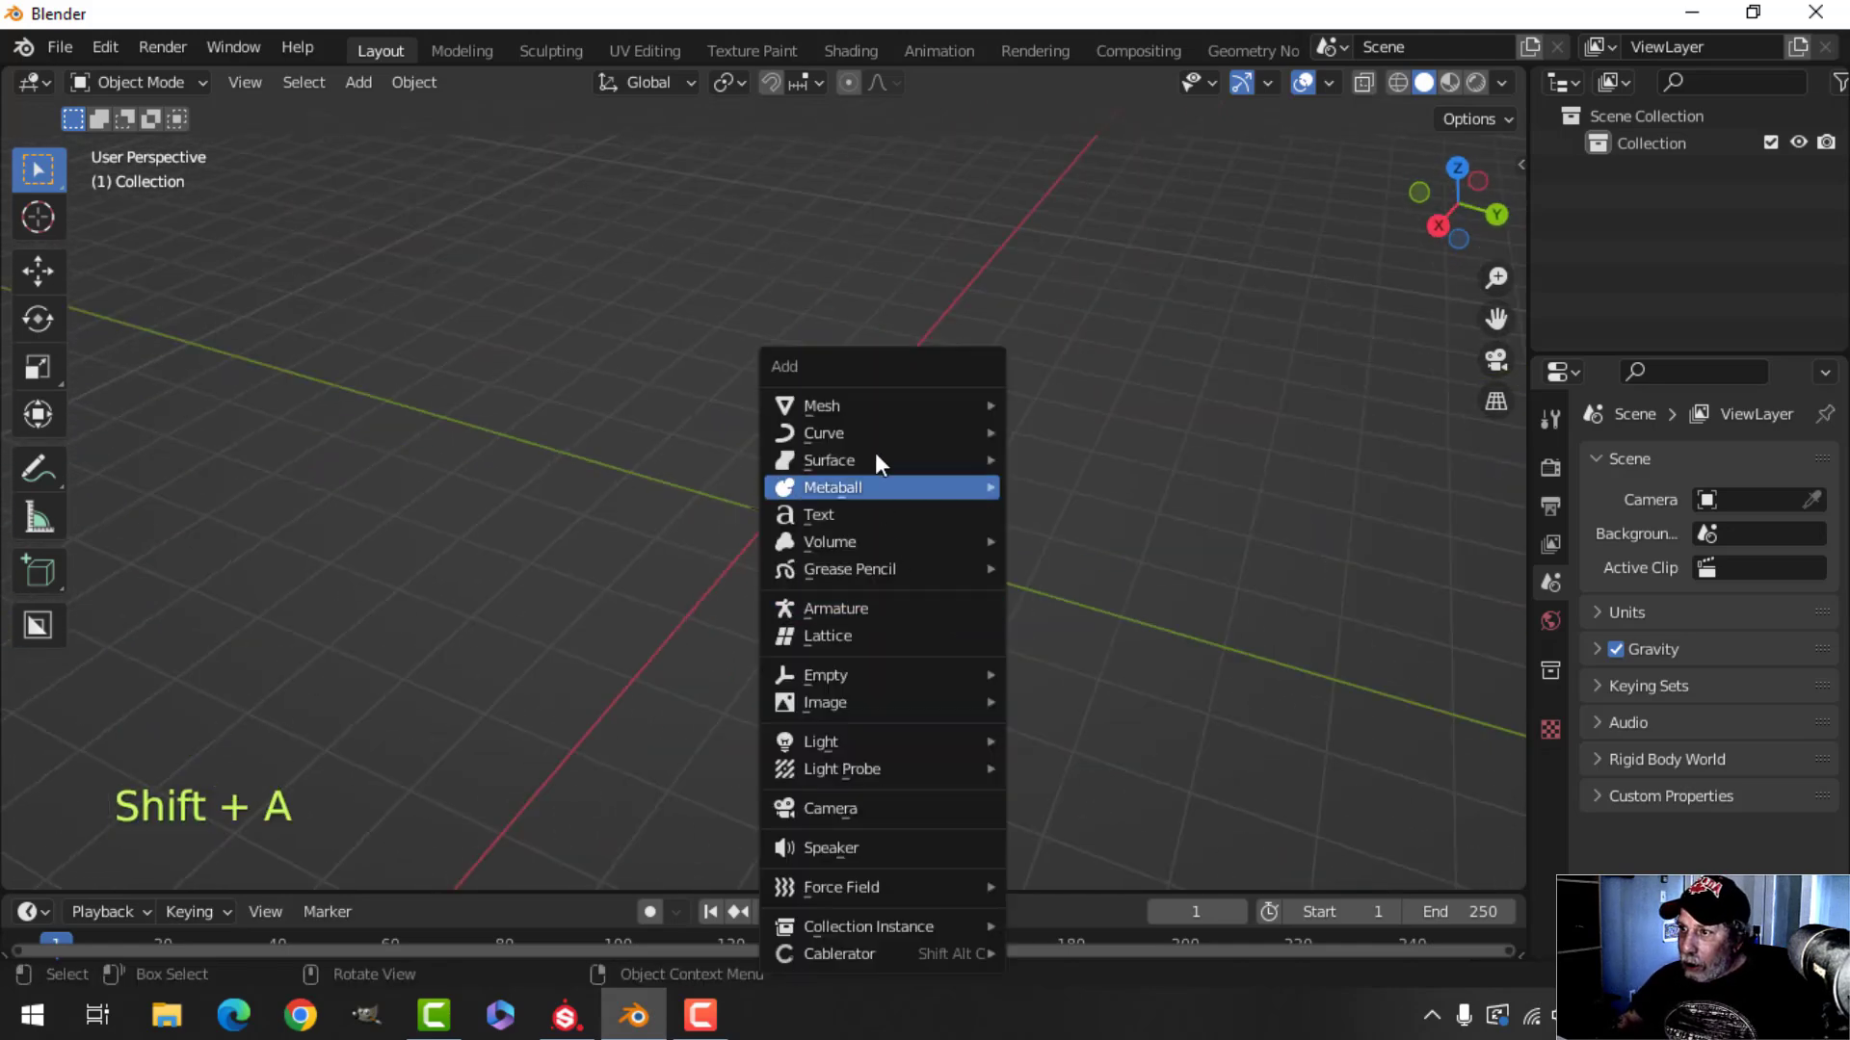
mouse_move(888, 402)
click(1093, 406)
middle_drag(1093, 413, 1106, 529)
click(1266, 84)
click(1205, 343)
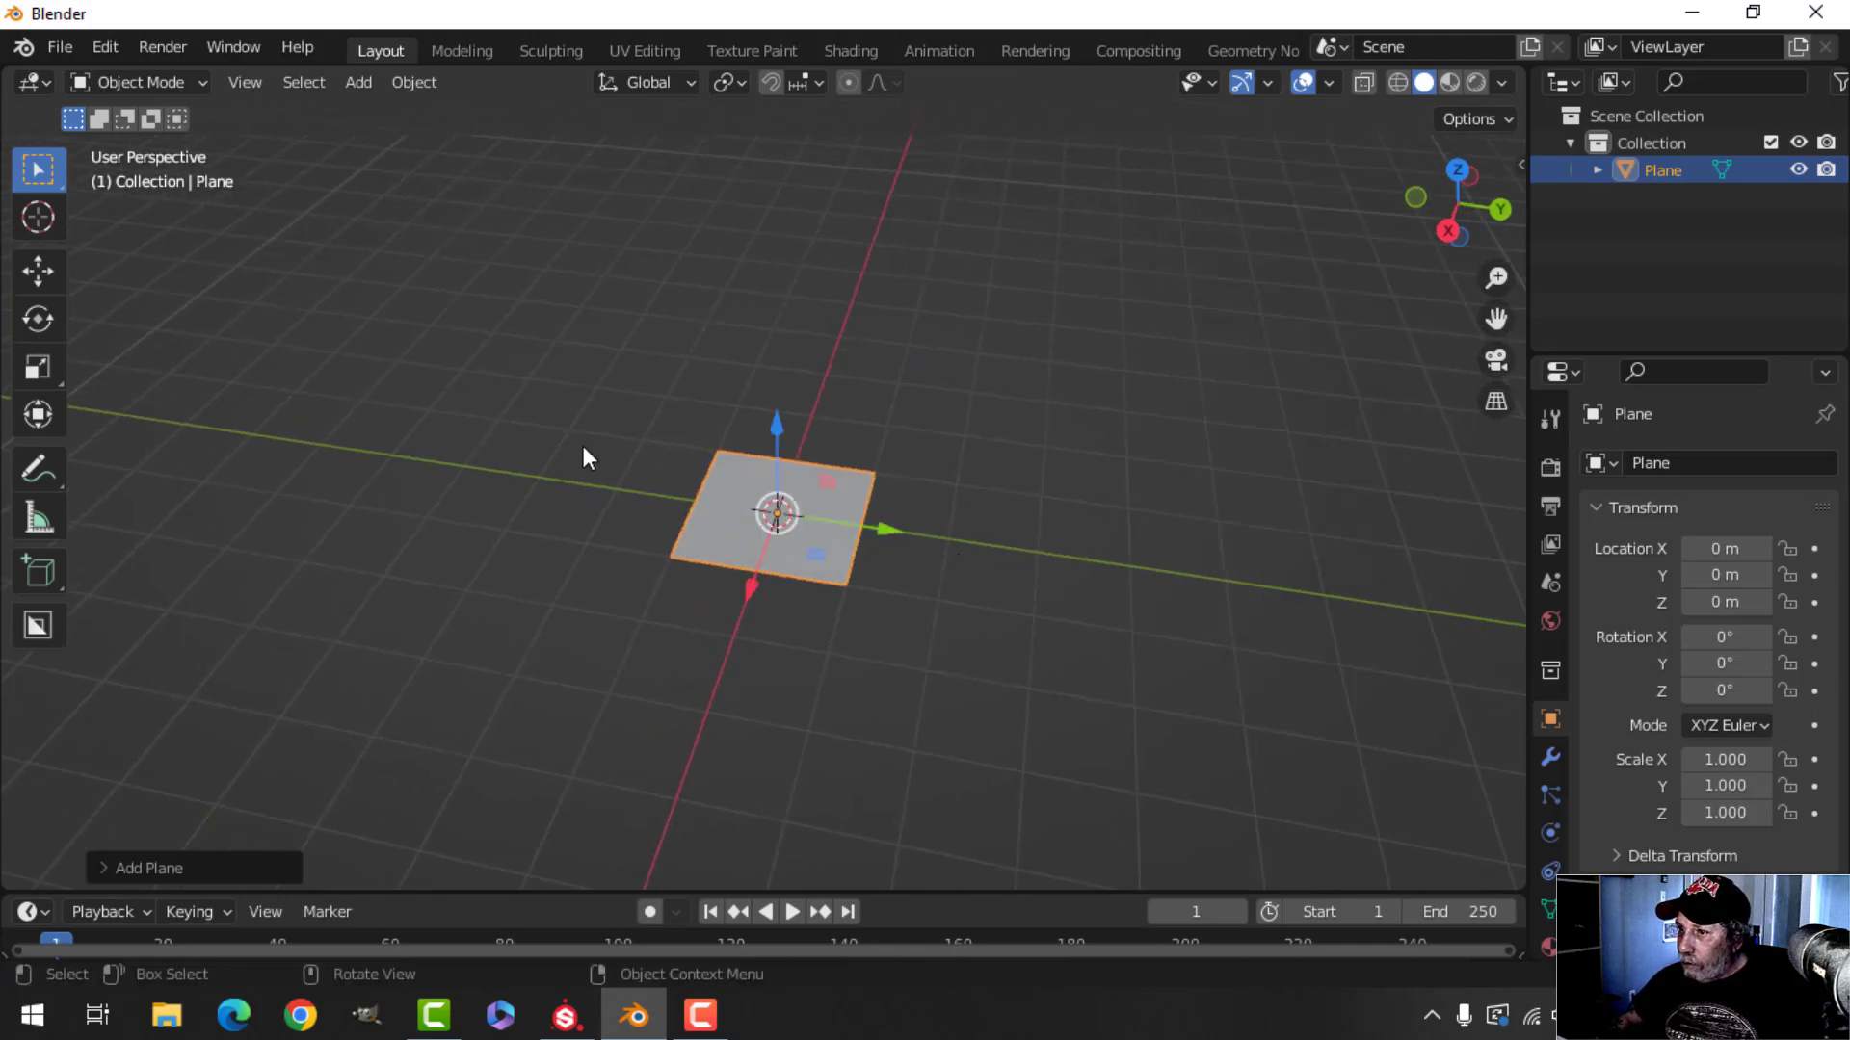
In Edit Mode, stretch the whole plane along the X axis into a rectangle, working from the top view
key(KP_7)
key(Tab)
scroll(1012, 516, up, 2)
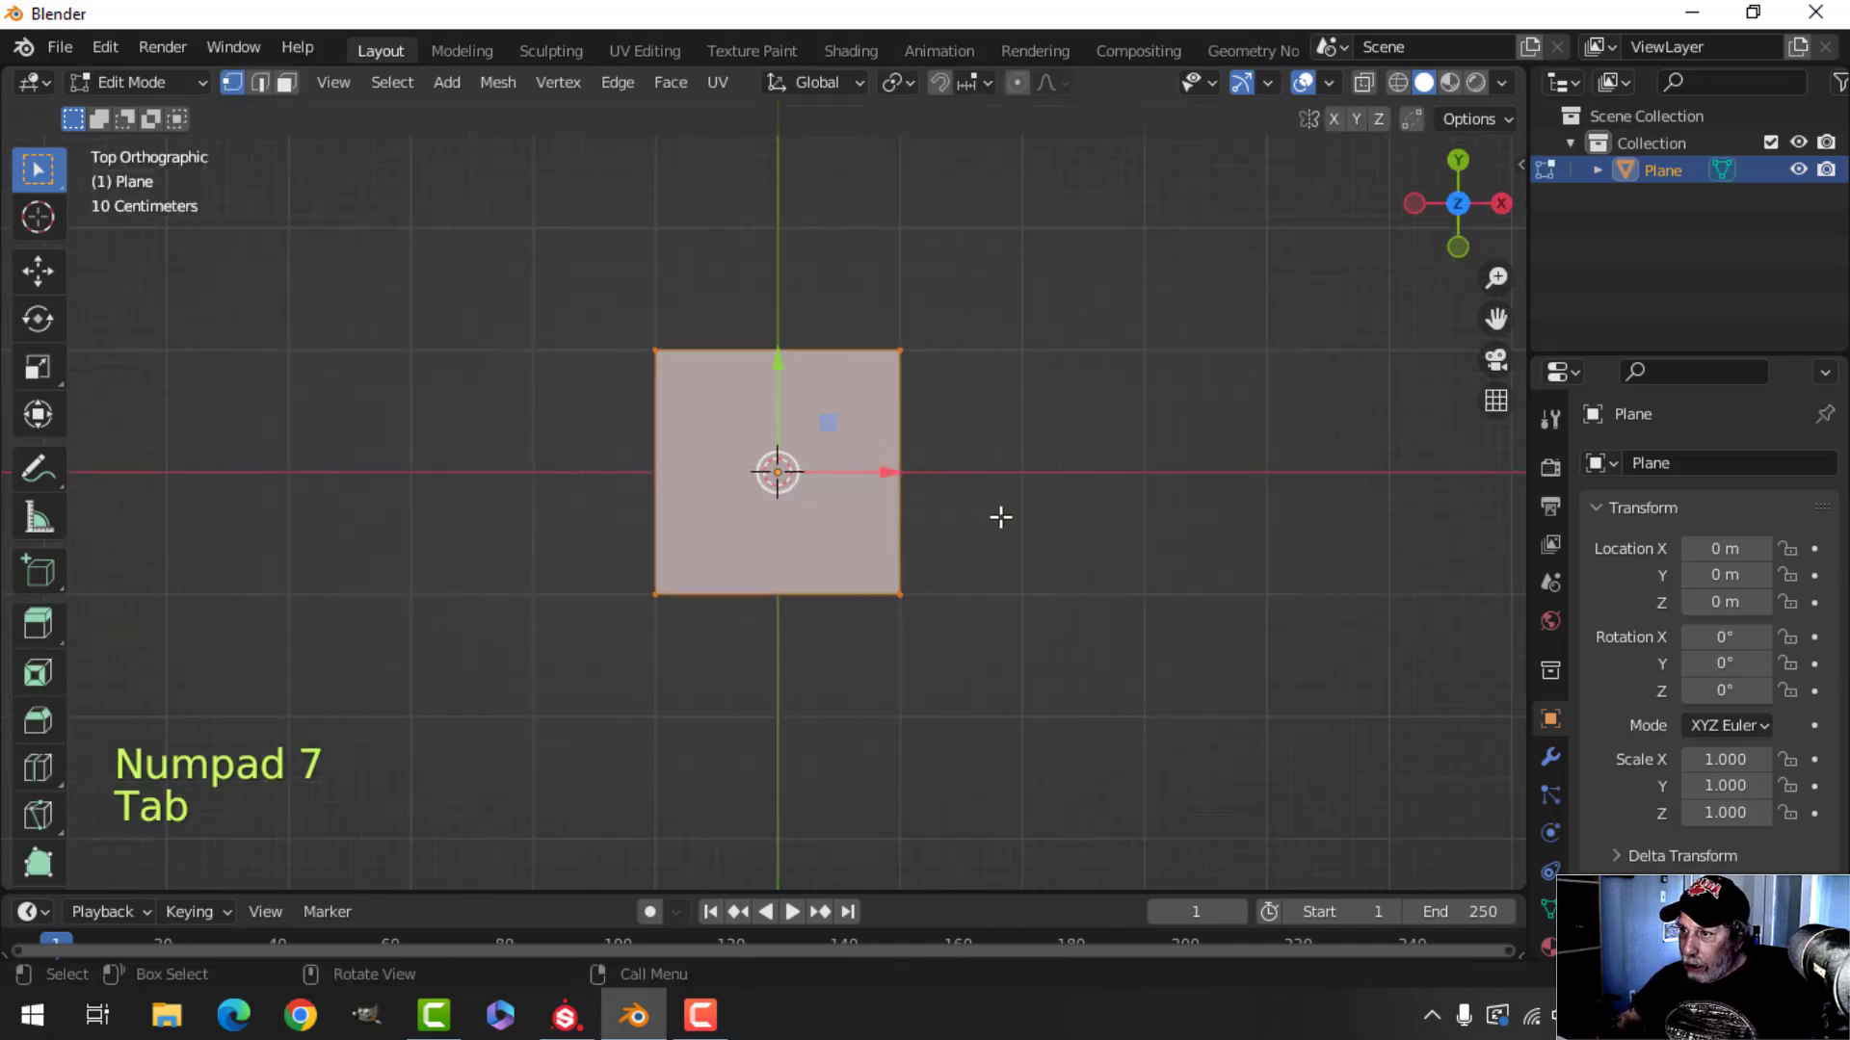
shift+middle_drag(1011, 517, 886, 547)
key(s)
key(x)
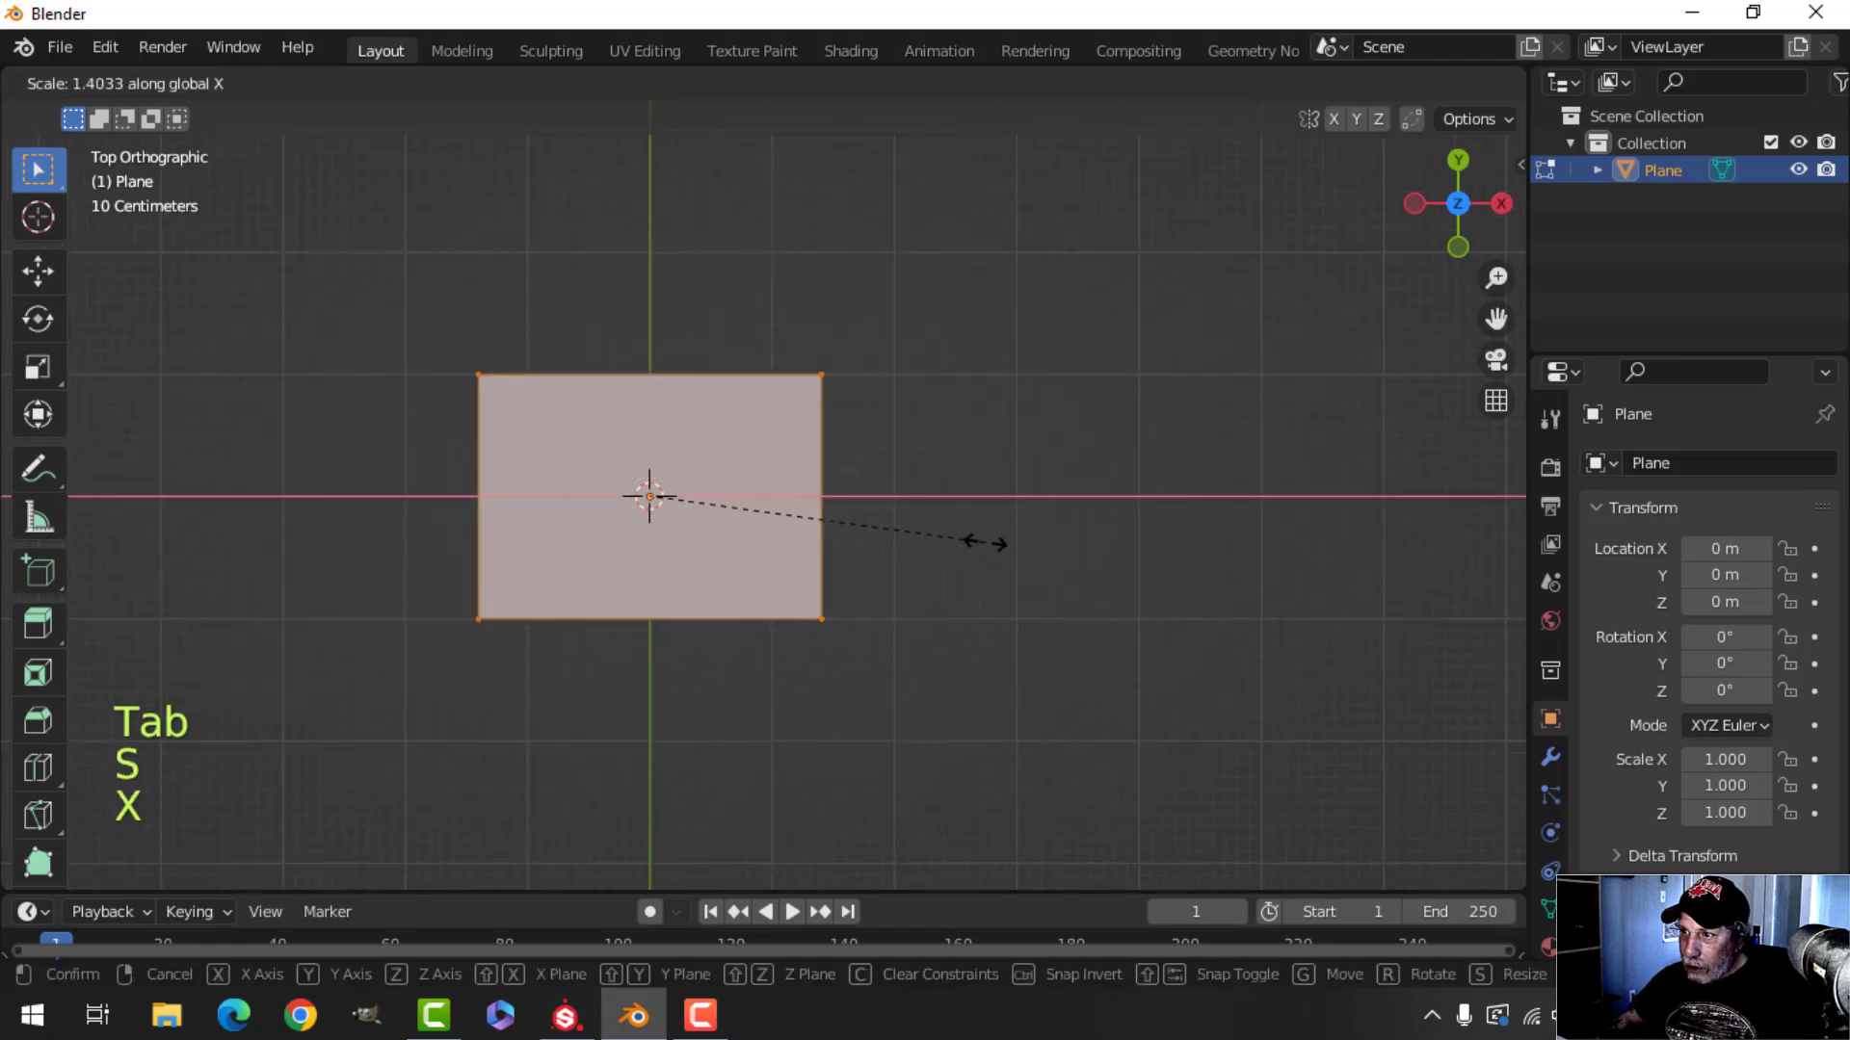
click(1011, 543)
Extrude the rectangle upward into a box and scale its top face up slightly so the walls flare outward
middle_drag(901, 530, 699, 449)
middle_drag(698, 449, 756, 439)
mouse_move(756, 439)
shift+middle_down()
mouse_move(795, 455)
mouse_move(764, 443)
shift+middle_up()
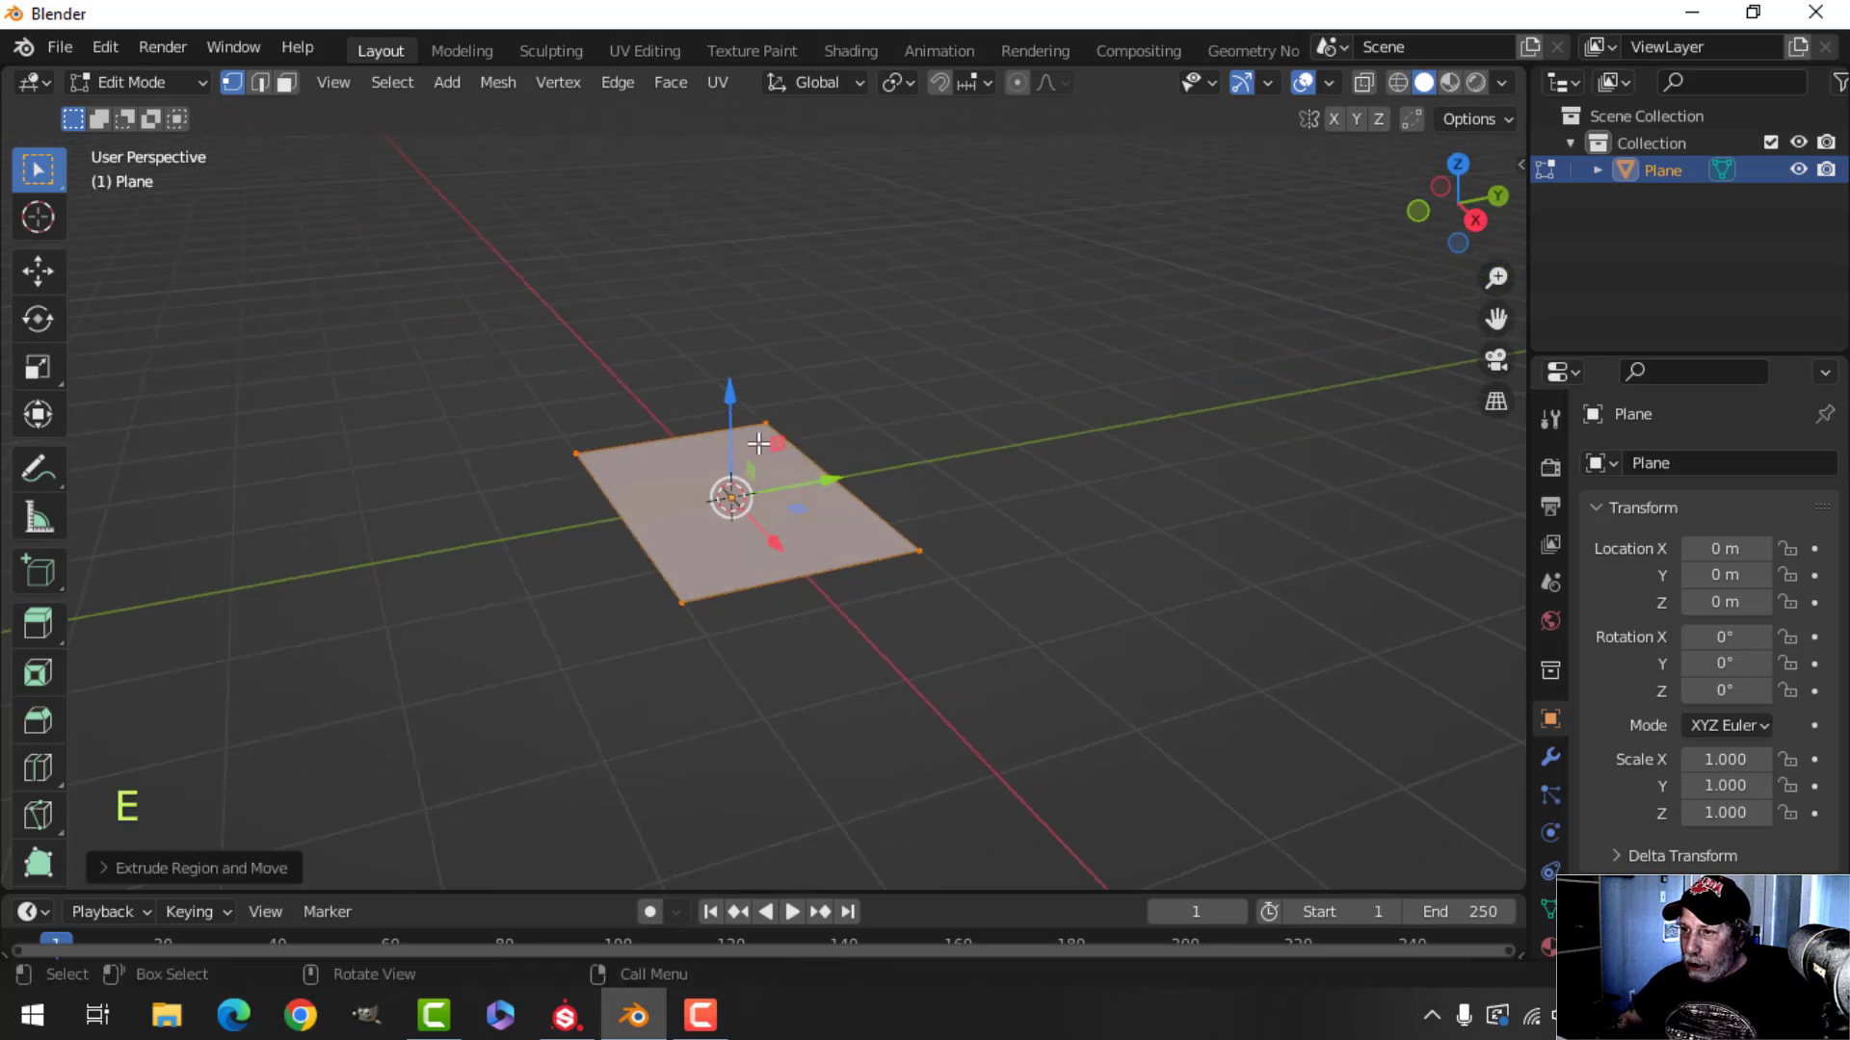
click(959, 376)
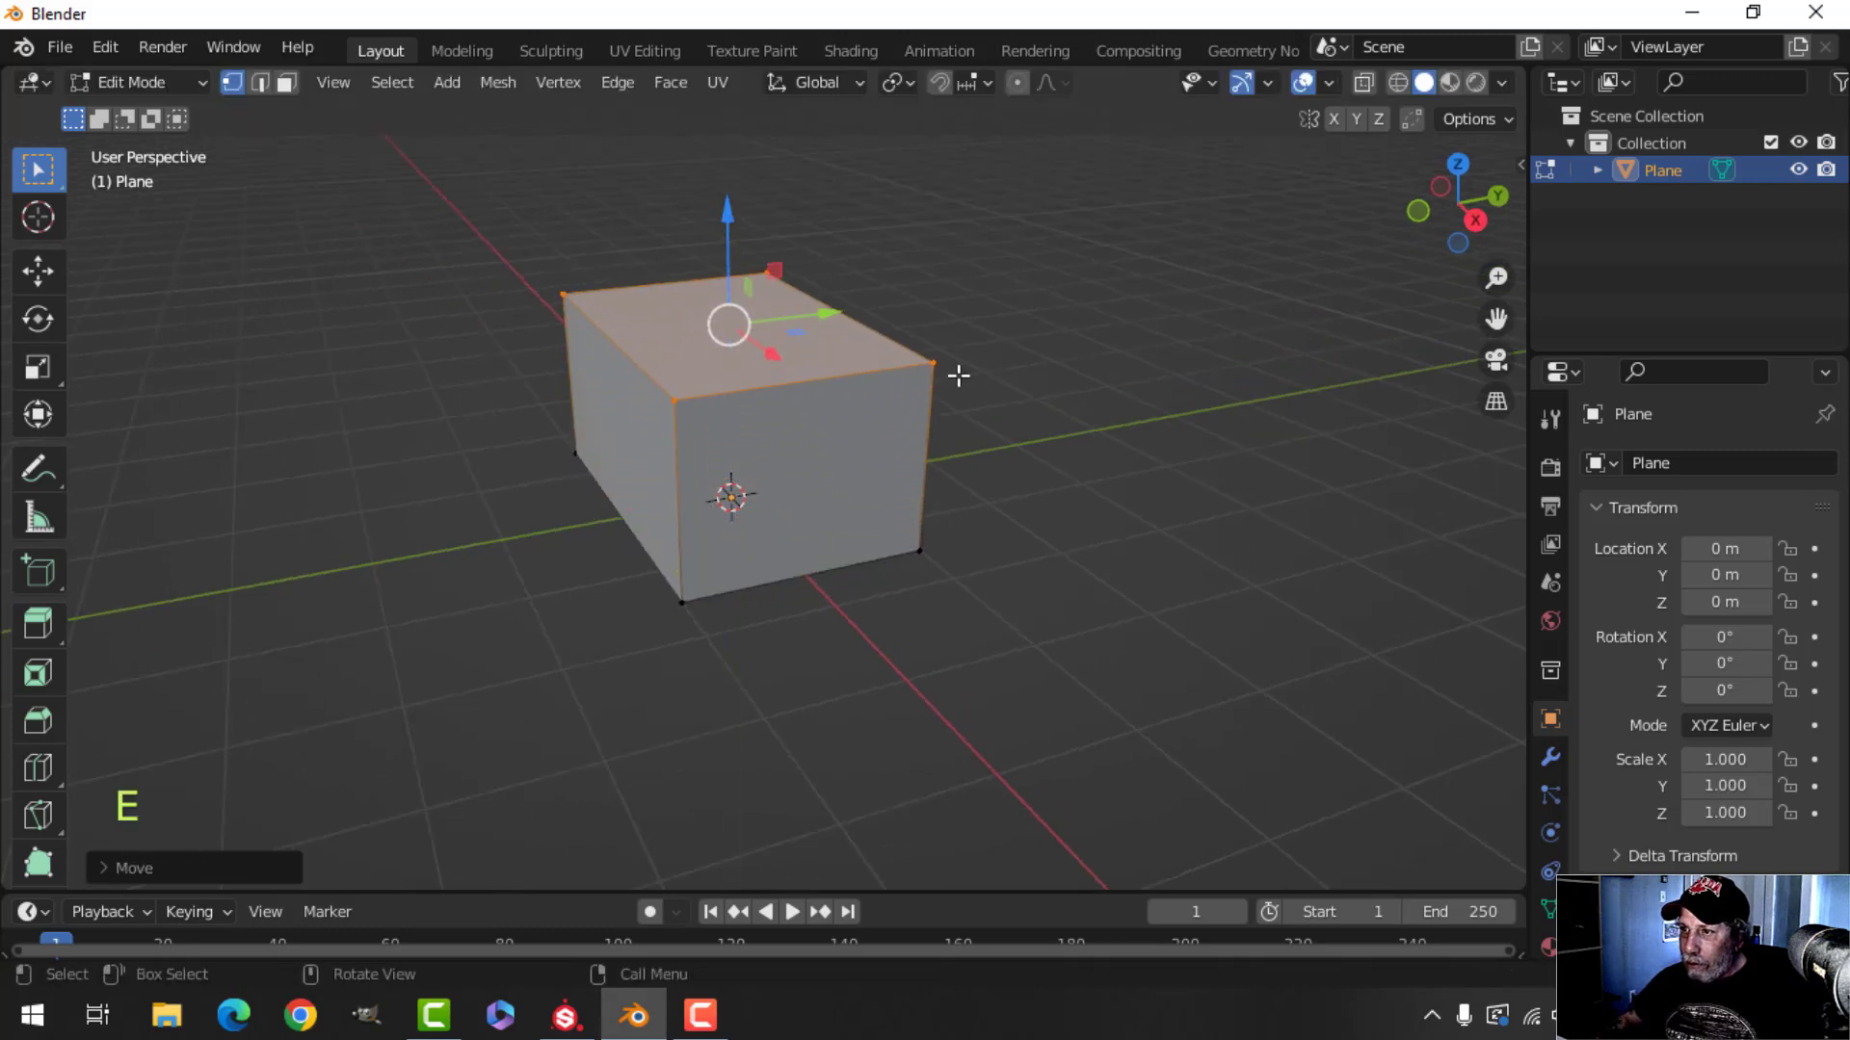
key(s)
click(985, 367)
middle_drag(984, 367, 1065, 392)
Delete the box's top face to leave an open container
key(x)
click(840, 453)
middle_drag(840, 453, 873, 523)
Extrude the container's top edge loop in place and scale it slightly outward to form a flat rim
key(2)
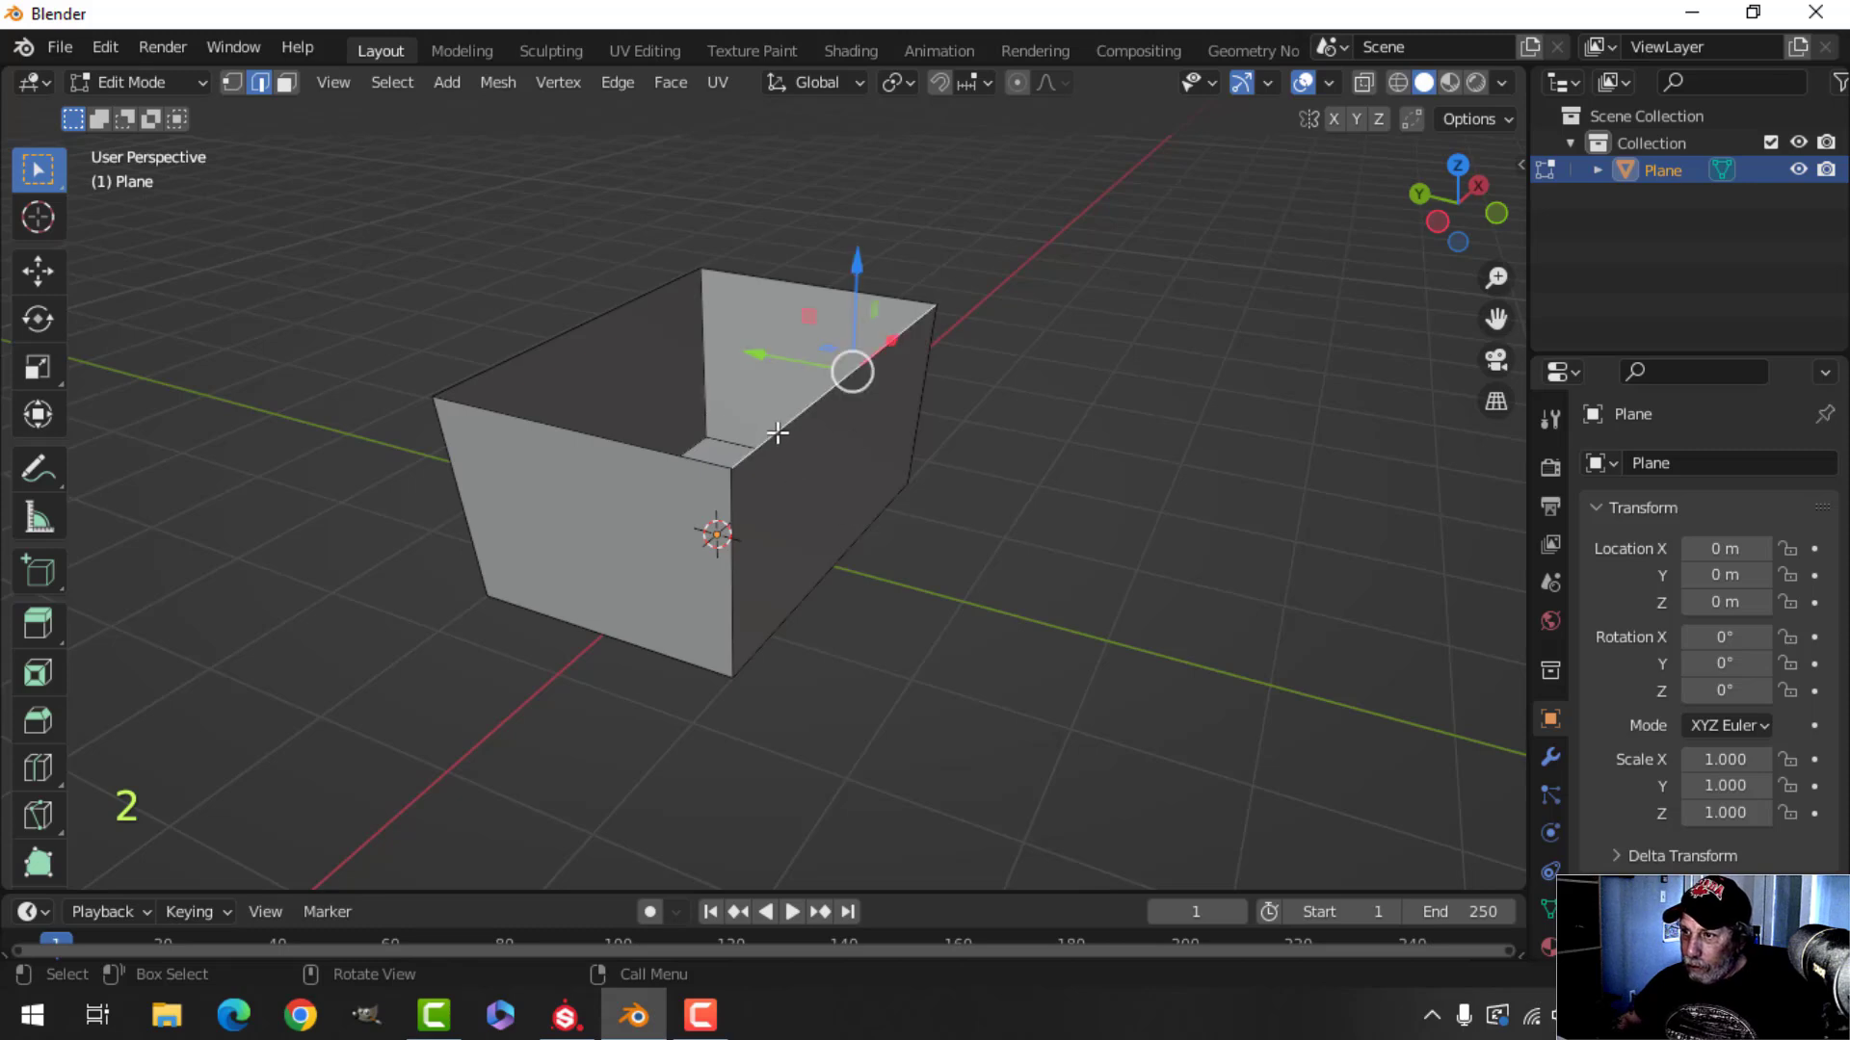
alt+shift+click(828, 414)
shift+middle_drag(948, 455, 922, 475)
key(e)
right_click(922, 475)
key(s)
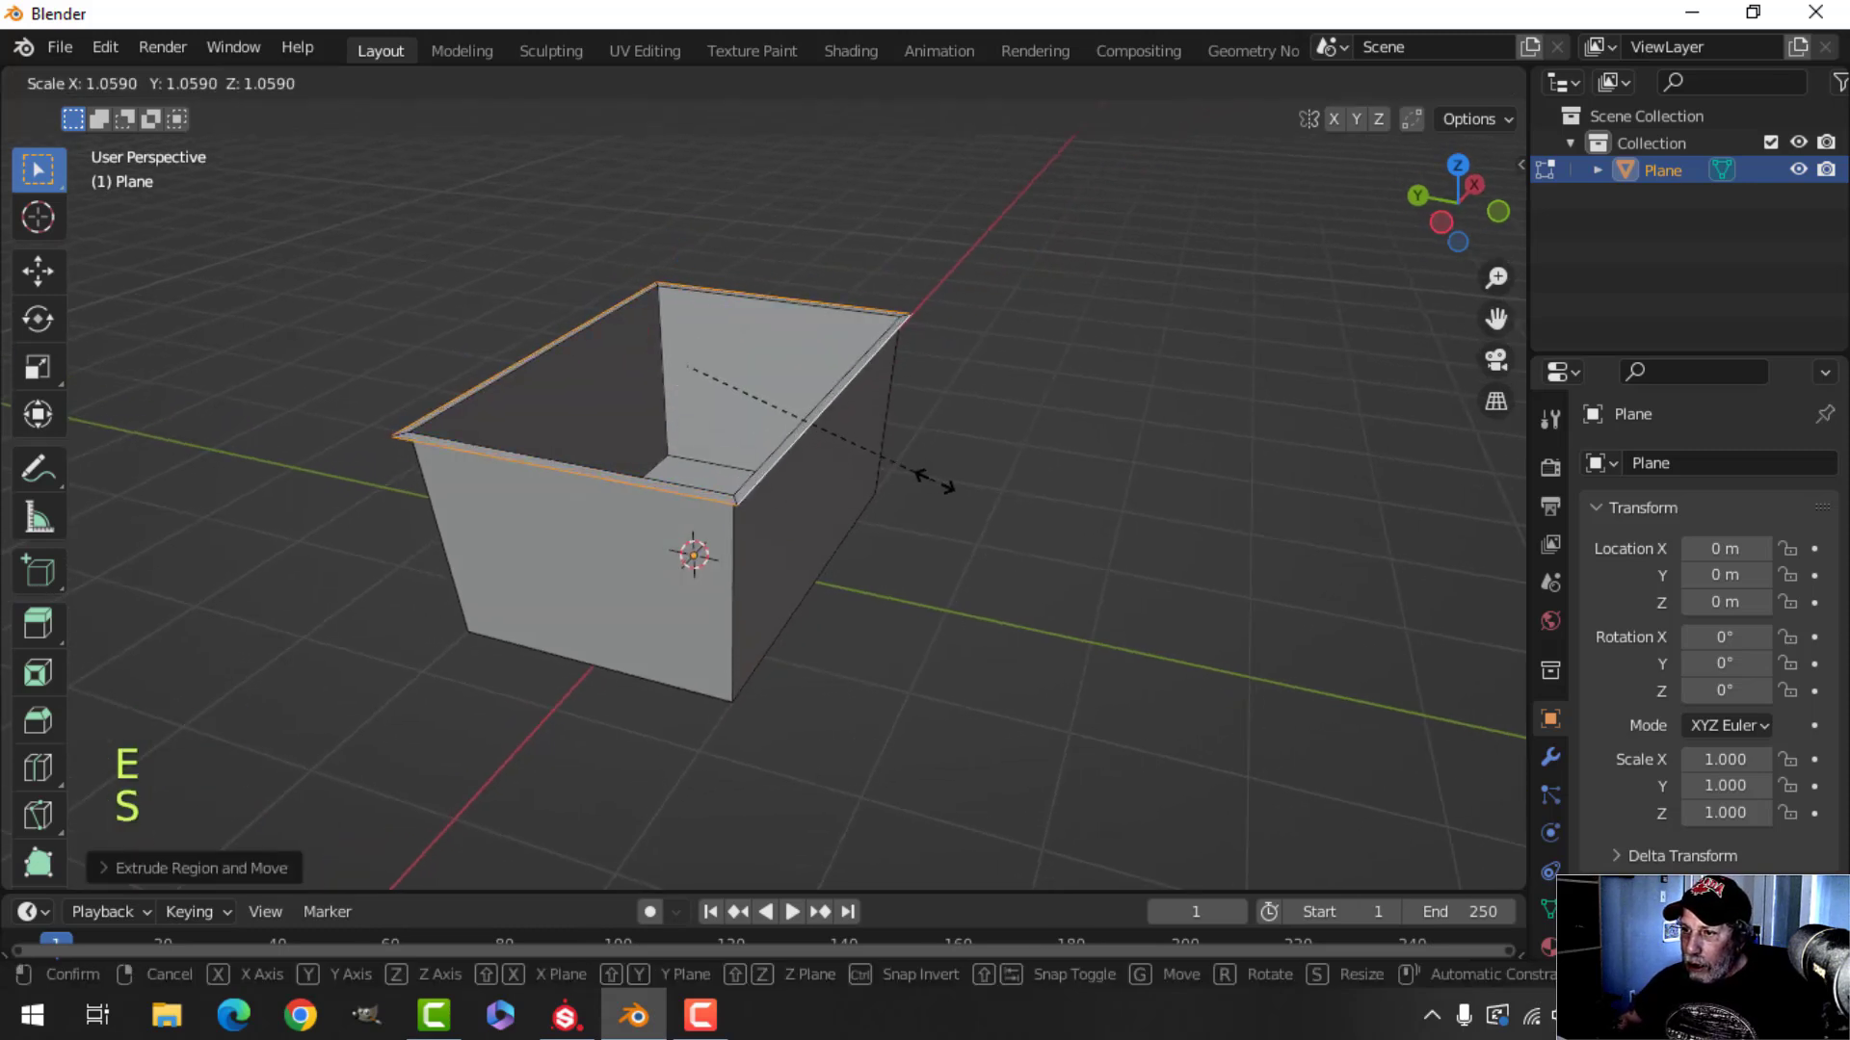
click(944, 484)
Widen the rim's outer edge slightly along Y and extrude that edge straight down about 0.15 m as a lip
middle_drag(944, 484, 903, 576)
key(s)
key(y)
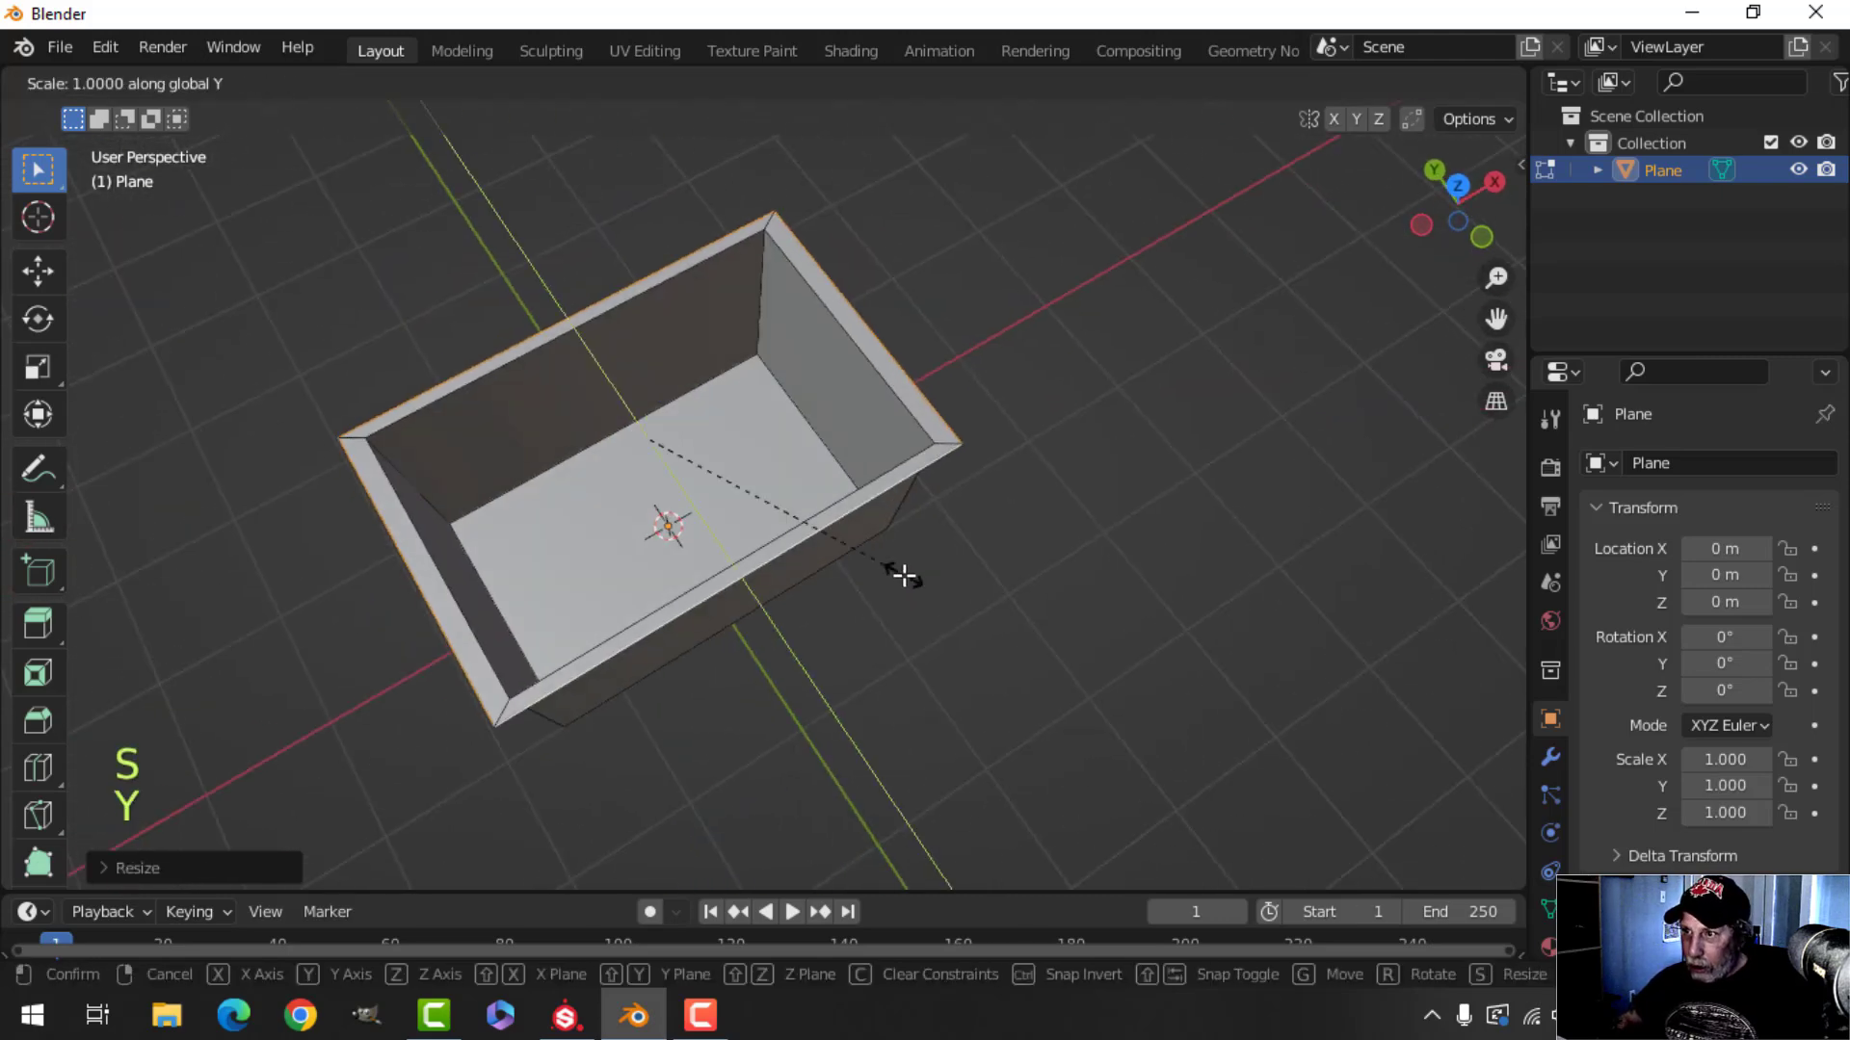
key(shift)
click(863, 603)
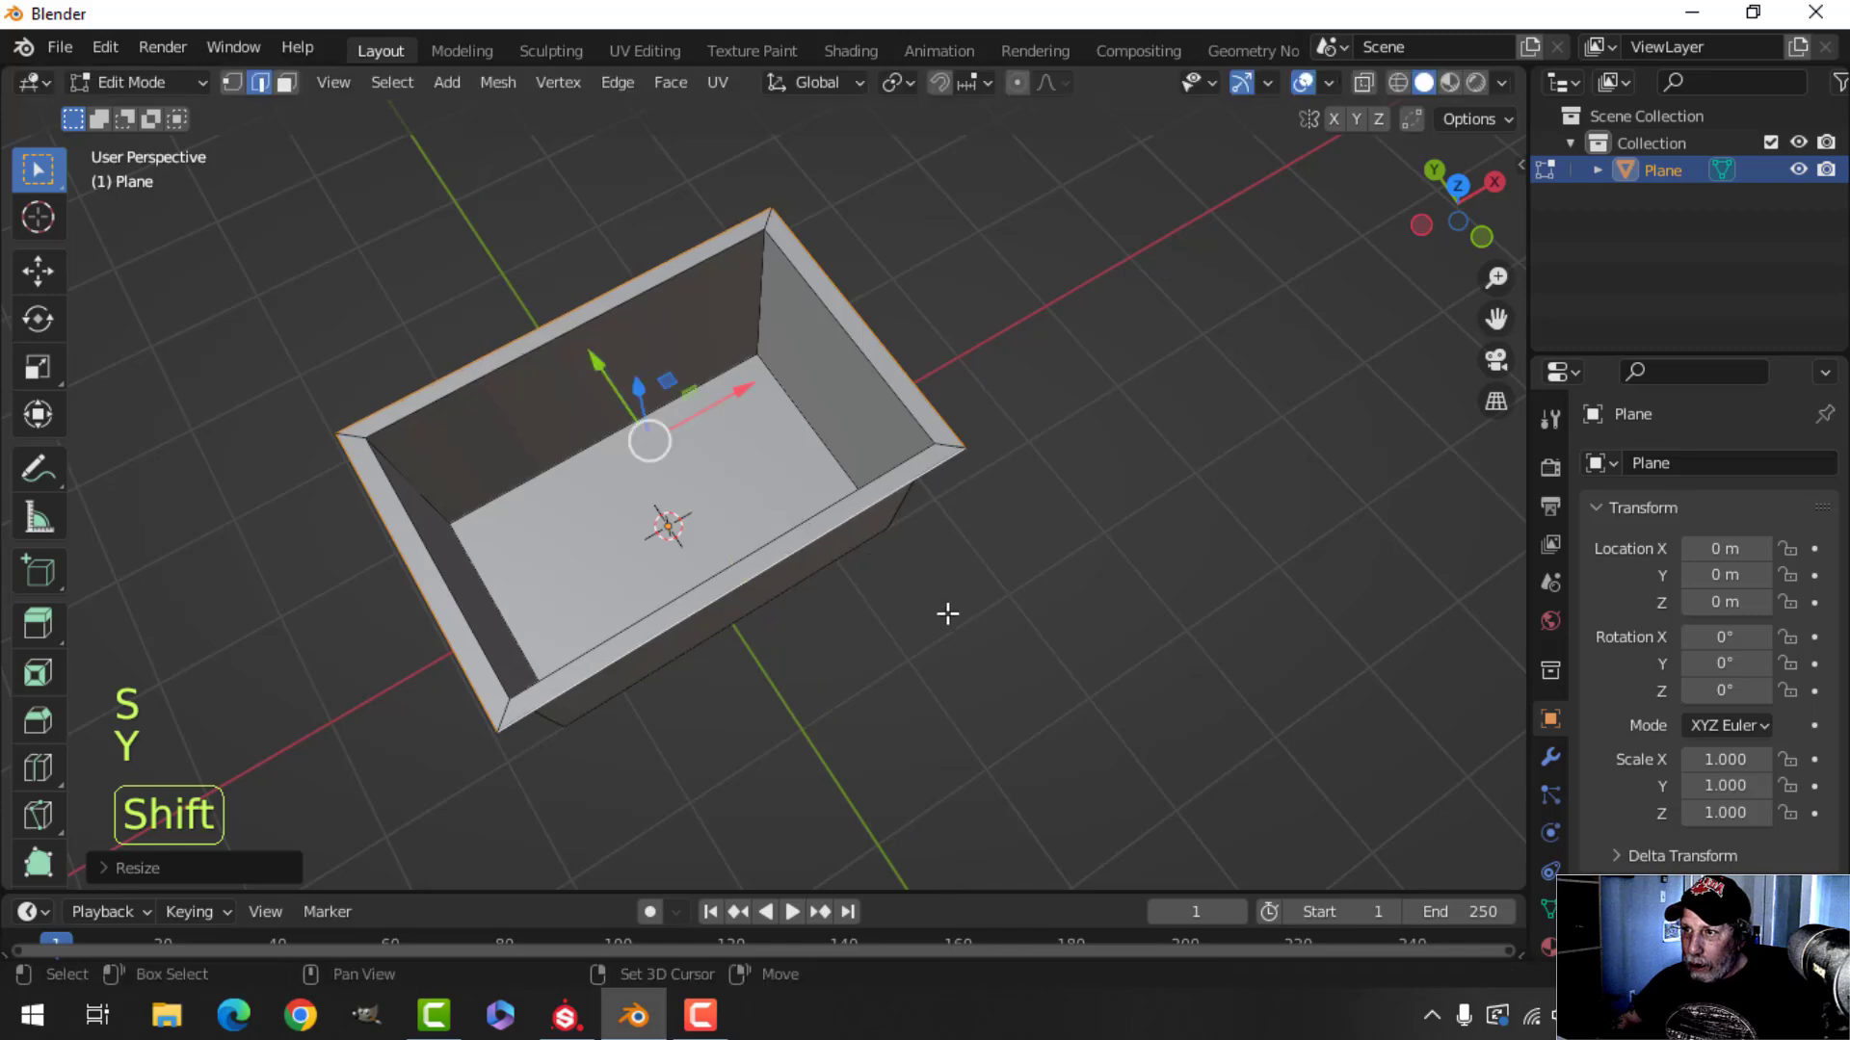
middle_drag(863, 603, 973, 475)
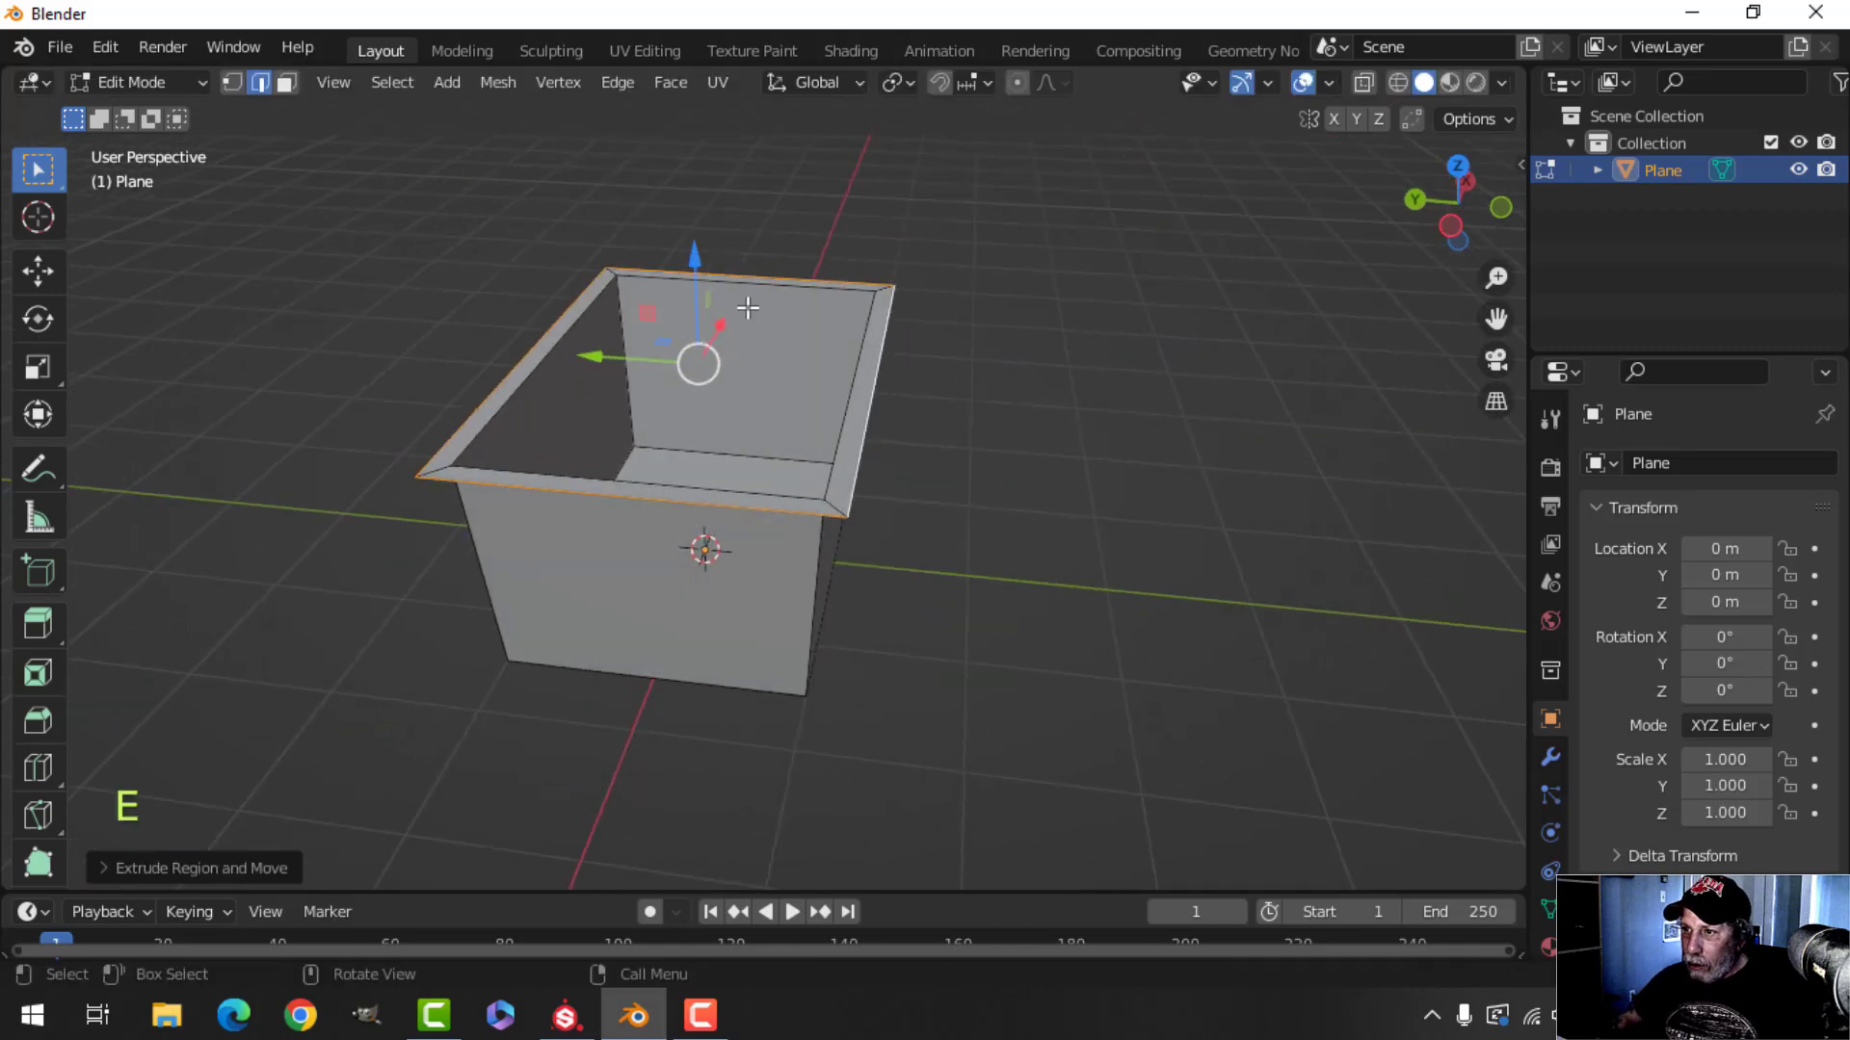
click(710, 278)
Bevel the four vertical corners, including the rim corners, about 0.22 m wide with 4 segments
middle_drag(974, 413, 738, 474)
key(alt+a)
alt+shift+click(737, 474)
alt+shift+click(445, 443)
middle_drag(449, 443, 684, 452)
alt+shift+click(874, 415)
middle_drag(958, 429, 973, 503)
key(ctrl+b)
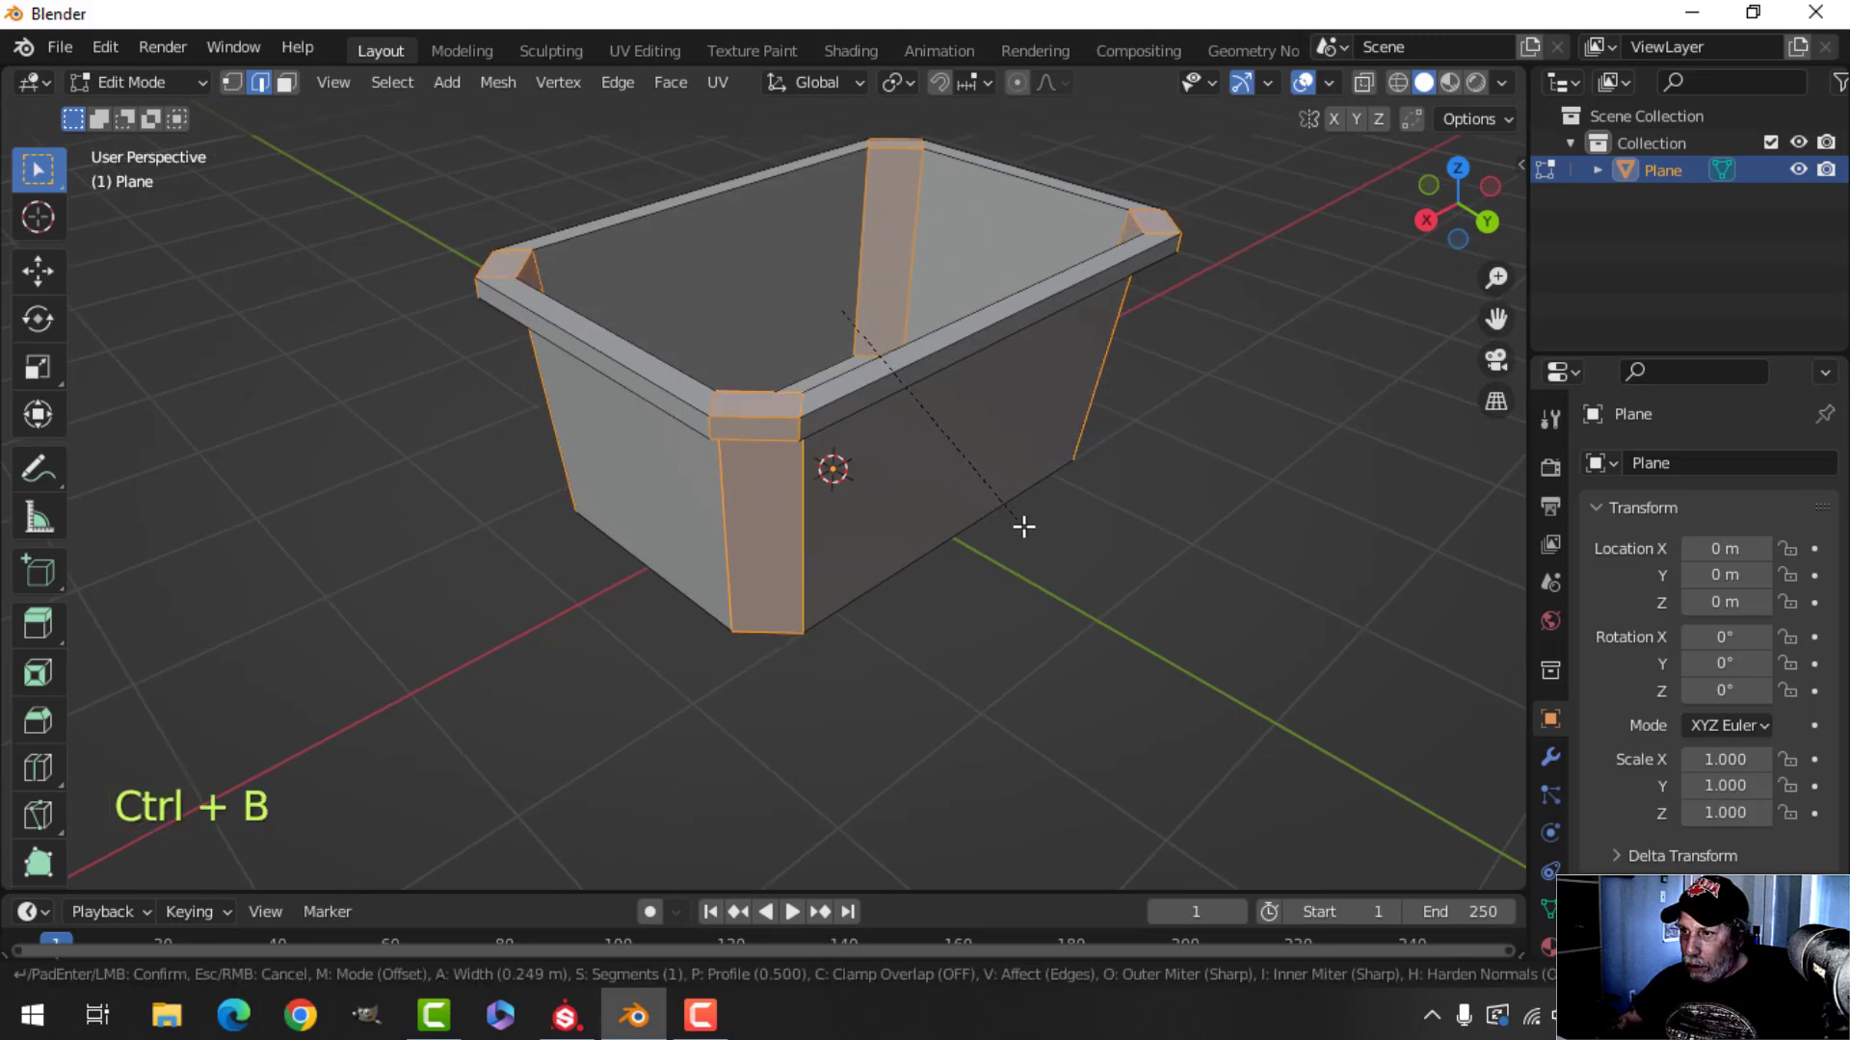
scroll(1015, 526, up, 1)
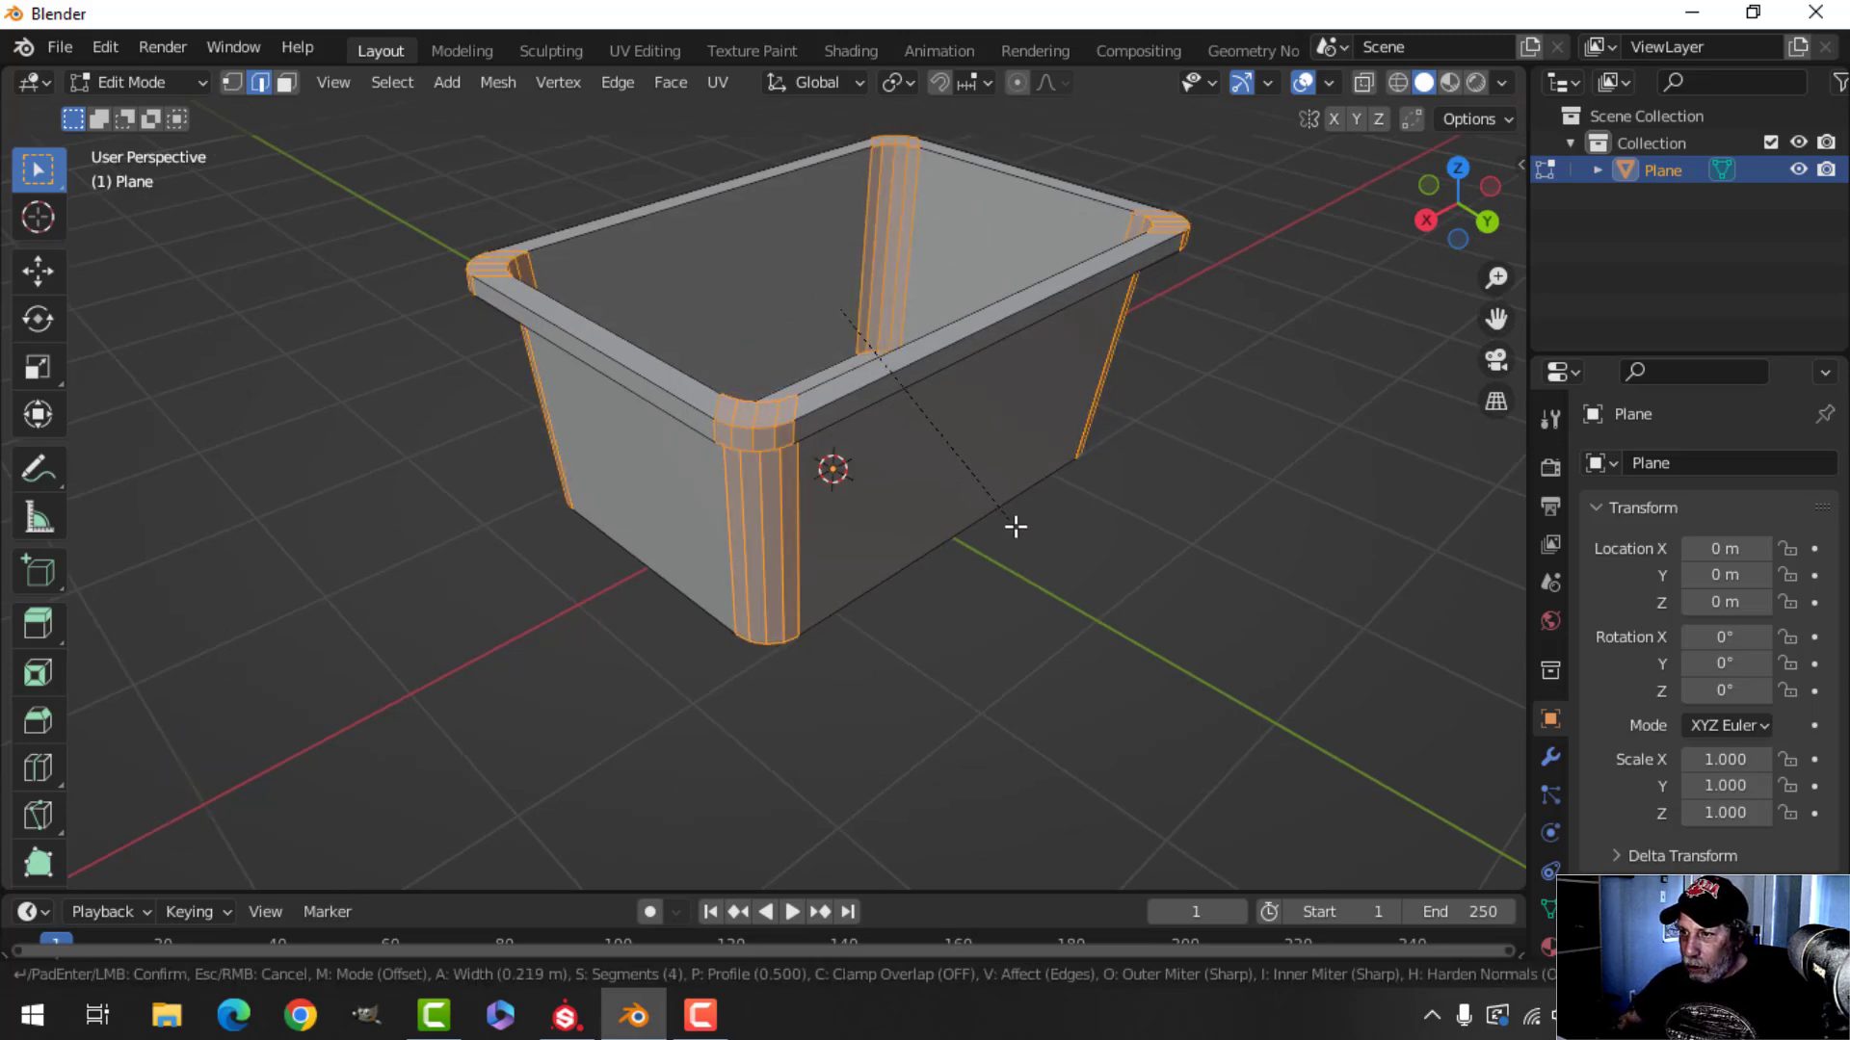
click(1015, 526)
Bevel the edge loop around the container's base with 4 segments
key(alt+a)
middle_drag(1036, 533, 831, 509)
alt+click(831, 509)
middle_drag(945, 537, 953, 483)
key(ctrl+b)
key(shift)
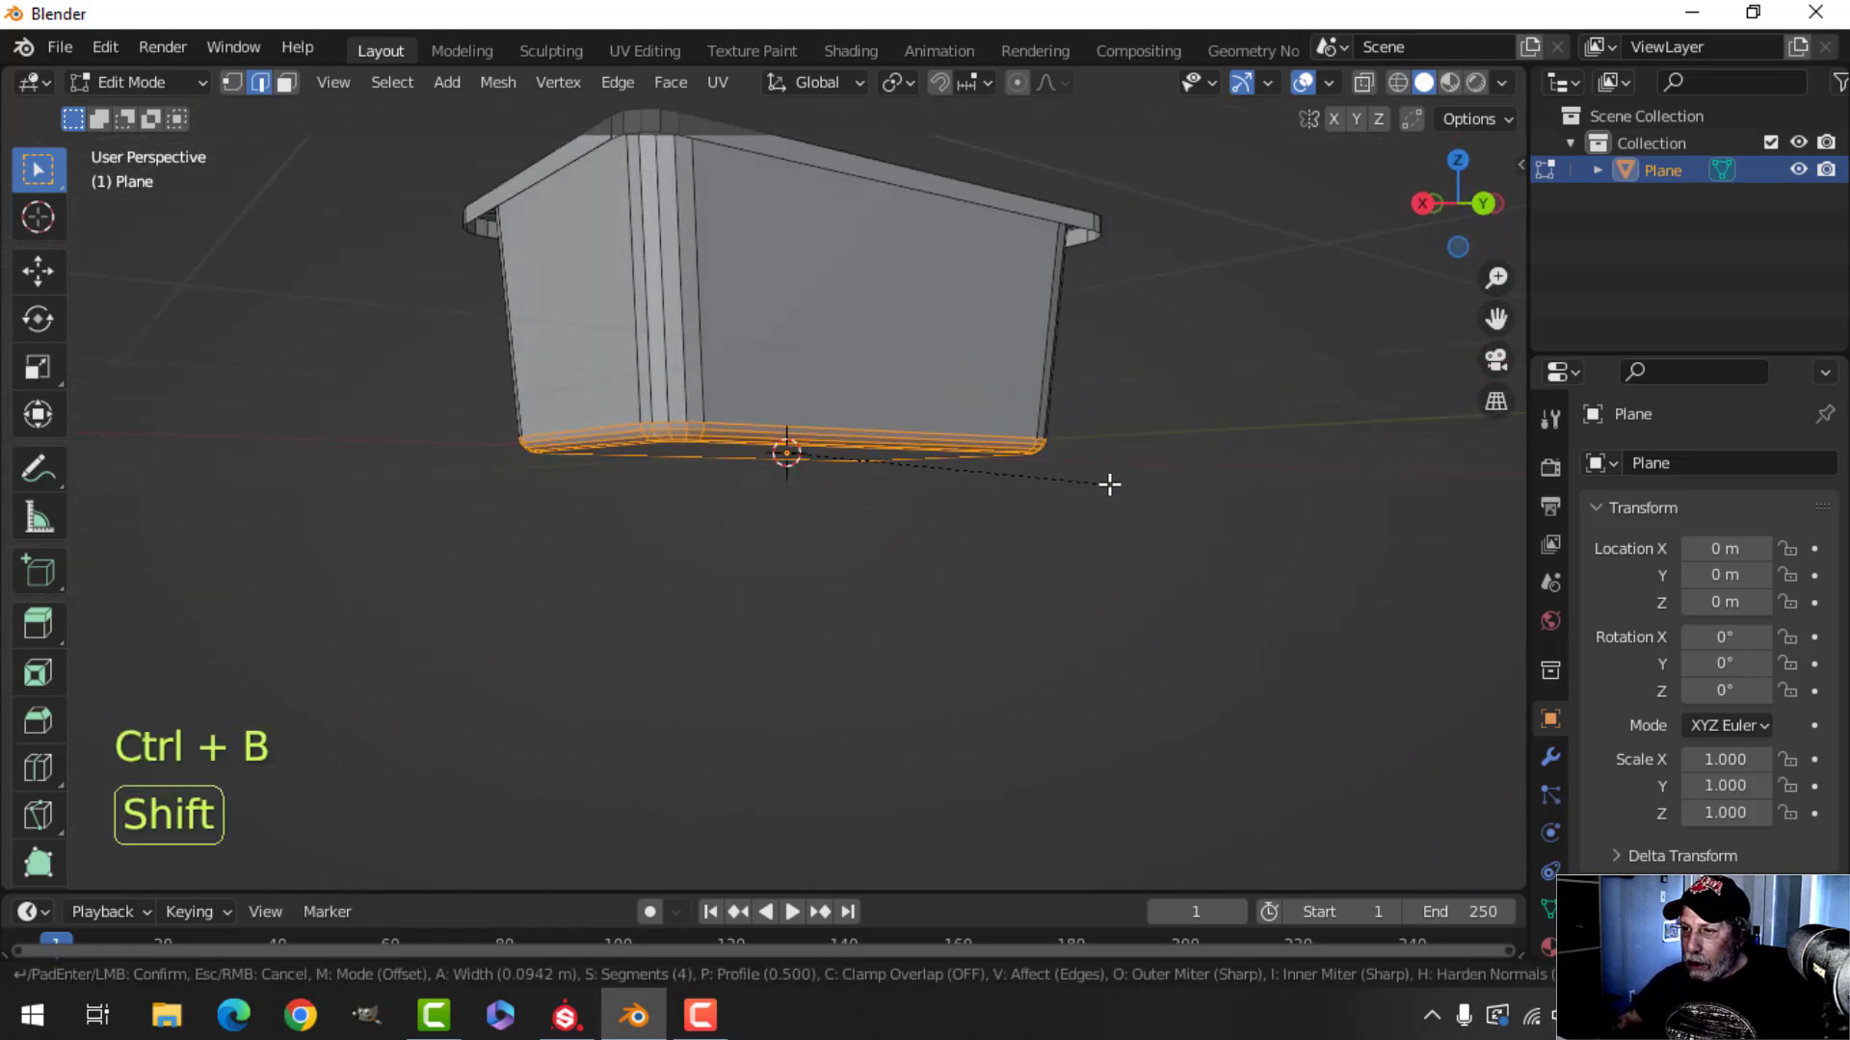
click(995, 529)
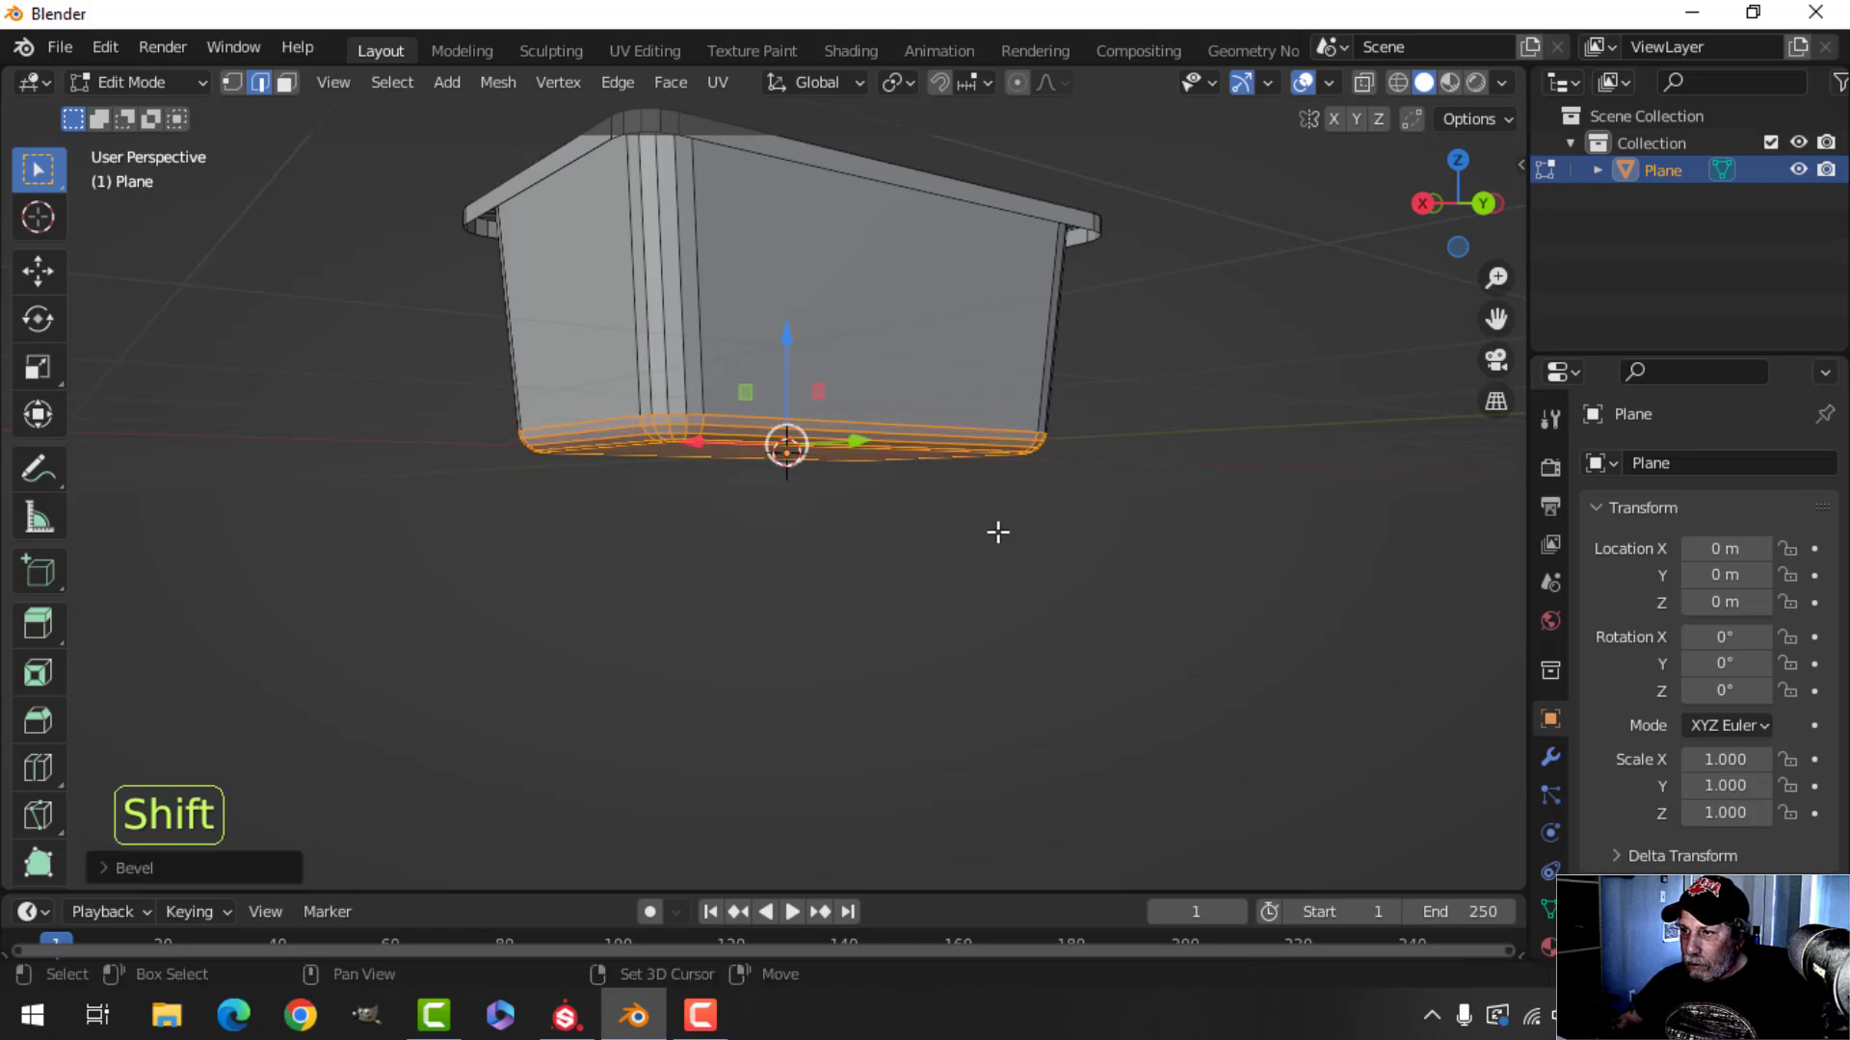
middle_drag(995, 529, 938, 529)
Add a centred vertical loop cut to the container's near short end and its rim
key(a)
middle_drag(728, 266, 1053, 401)
scroll(859, 442, up, 3)
key(alt+a)
key(2)
key(ctrl+r)
click(670, 393)
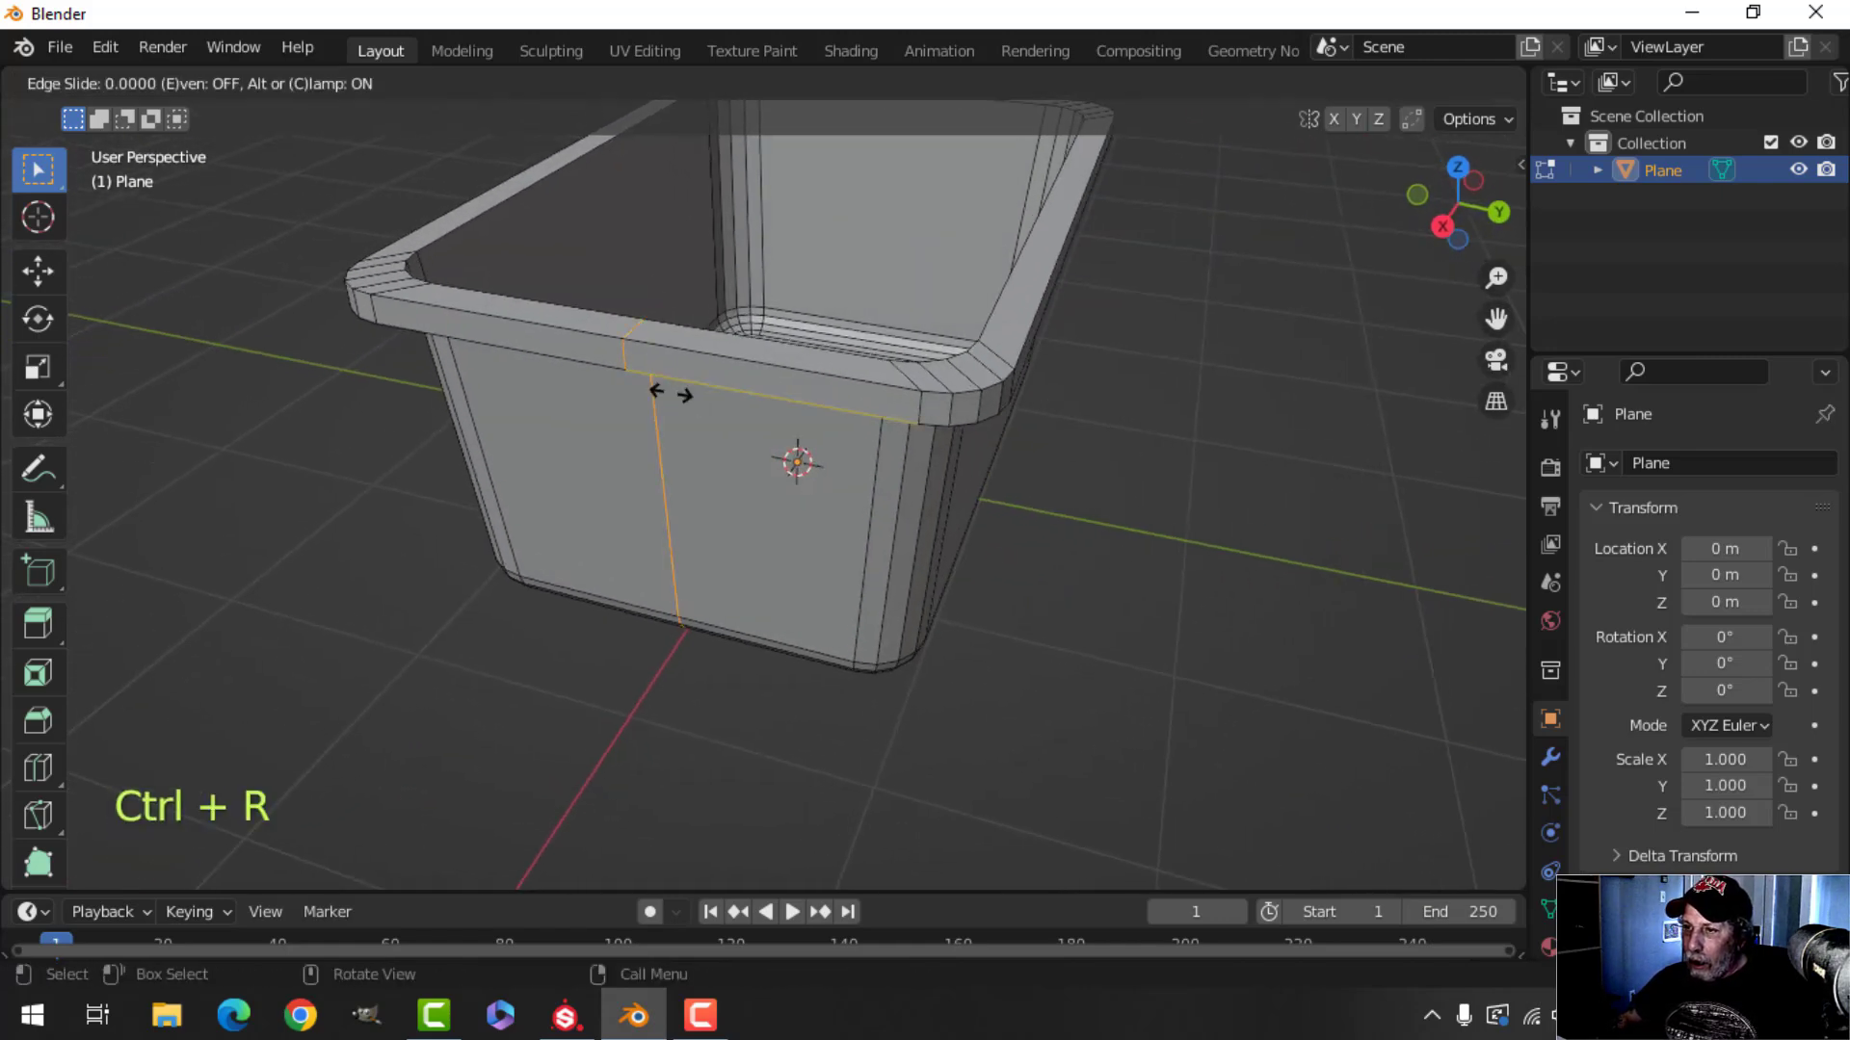
key(Escape)
Add a matching centred loop cut to the opposite short end and join the two cuts' vertices across the floor
middle_drag(732, 372, 620, 612)
key(ctrl+r)
click(862, 289)
click(864, 289)
key(1)
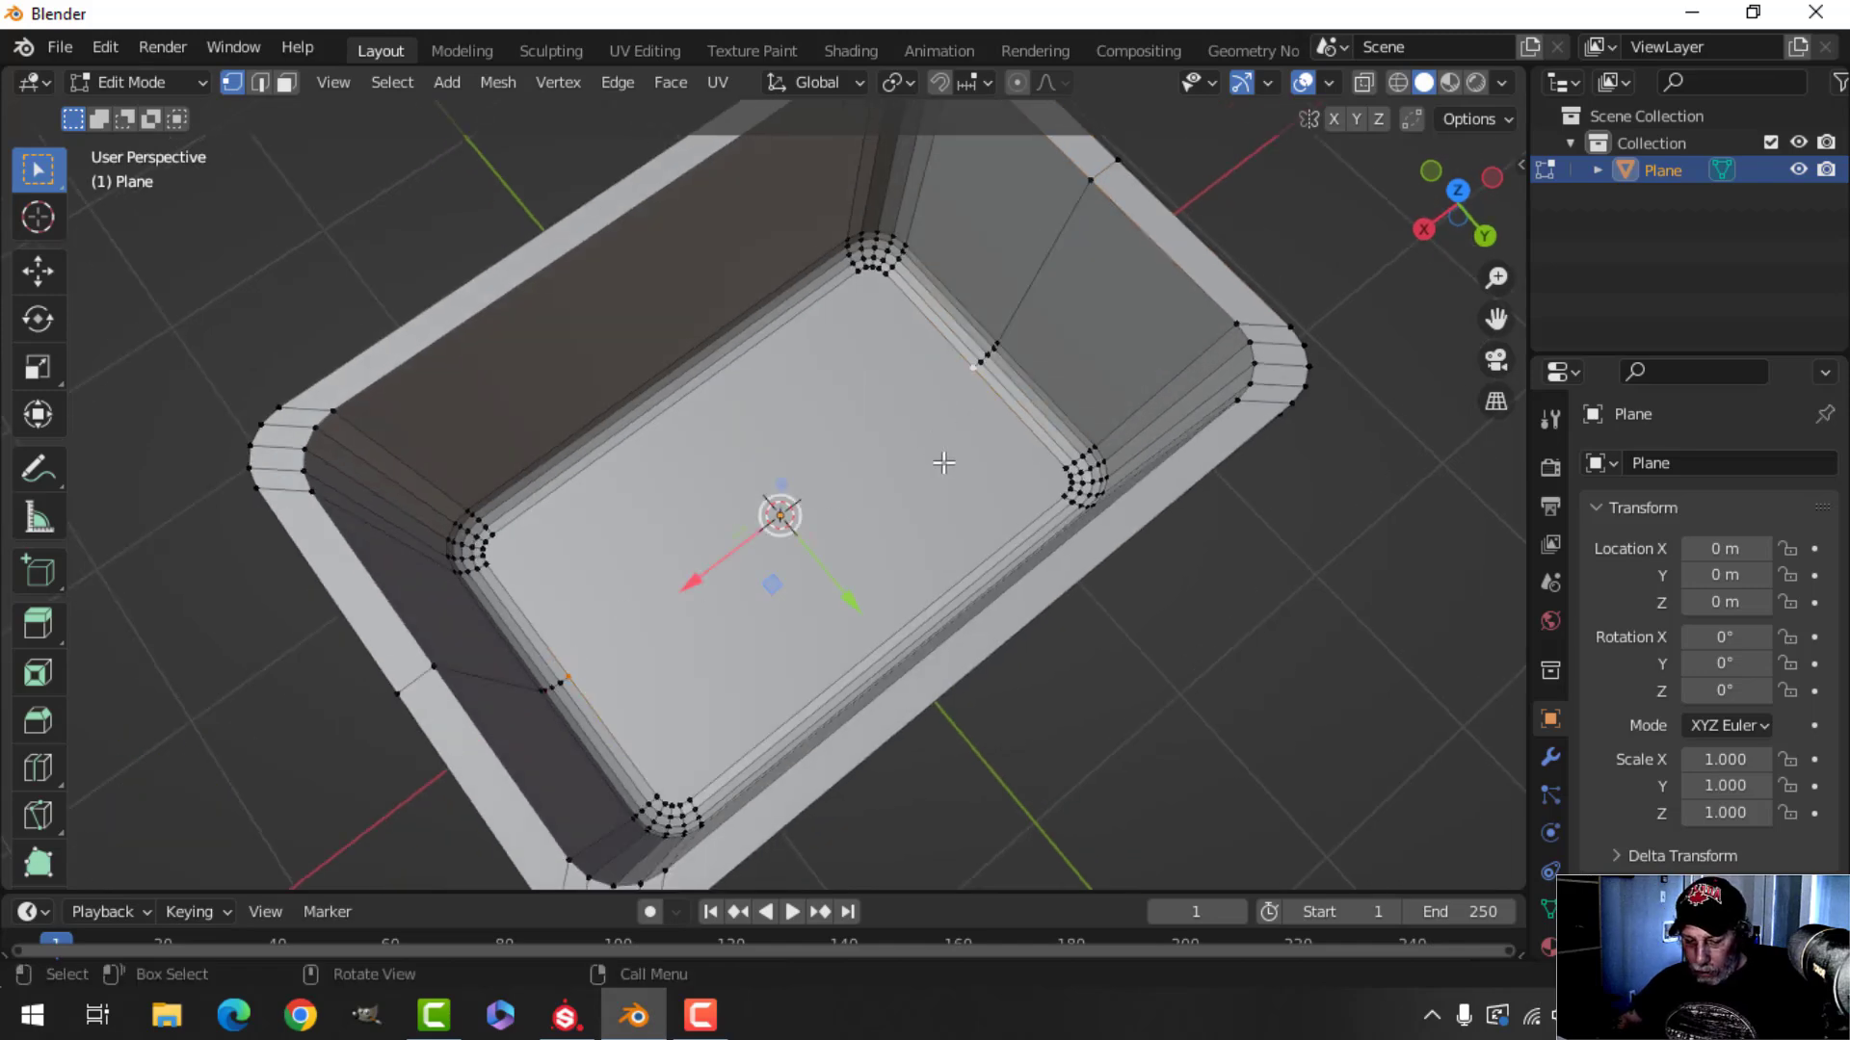
middle_drag(943, 463, 945, 421)
key(alt+a)
key(2)
alt+shift+click(848, 351)
key(ctrl+b)
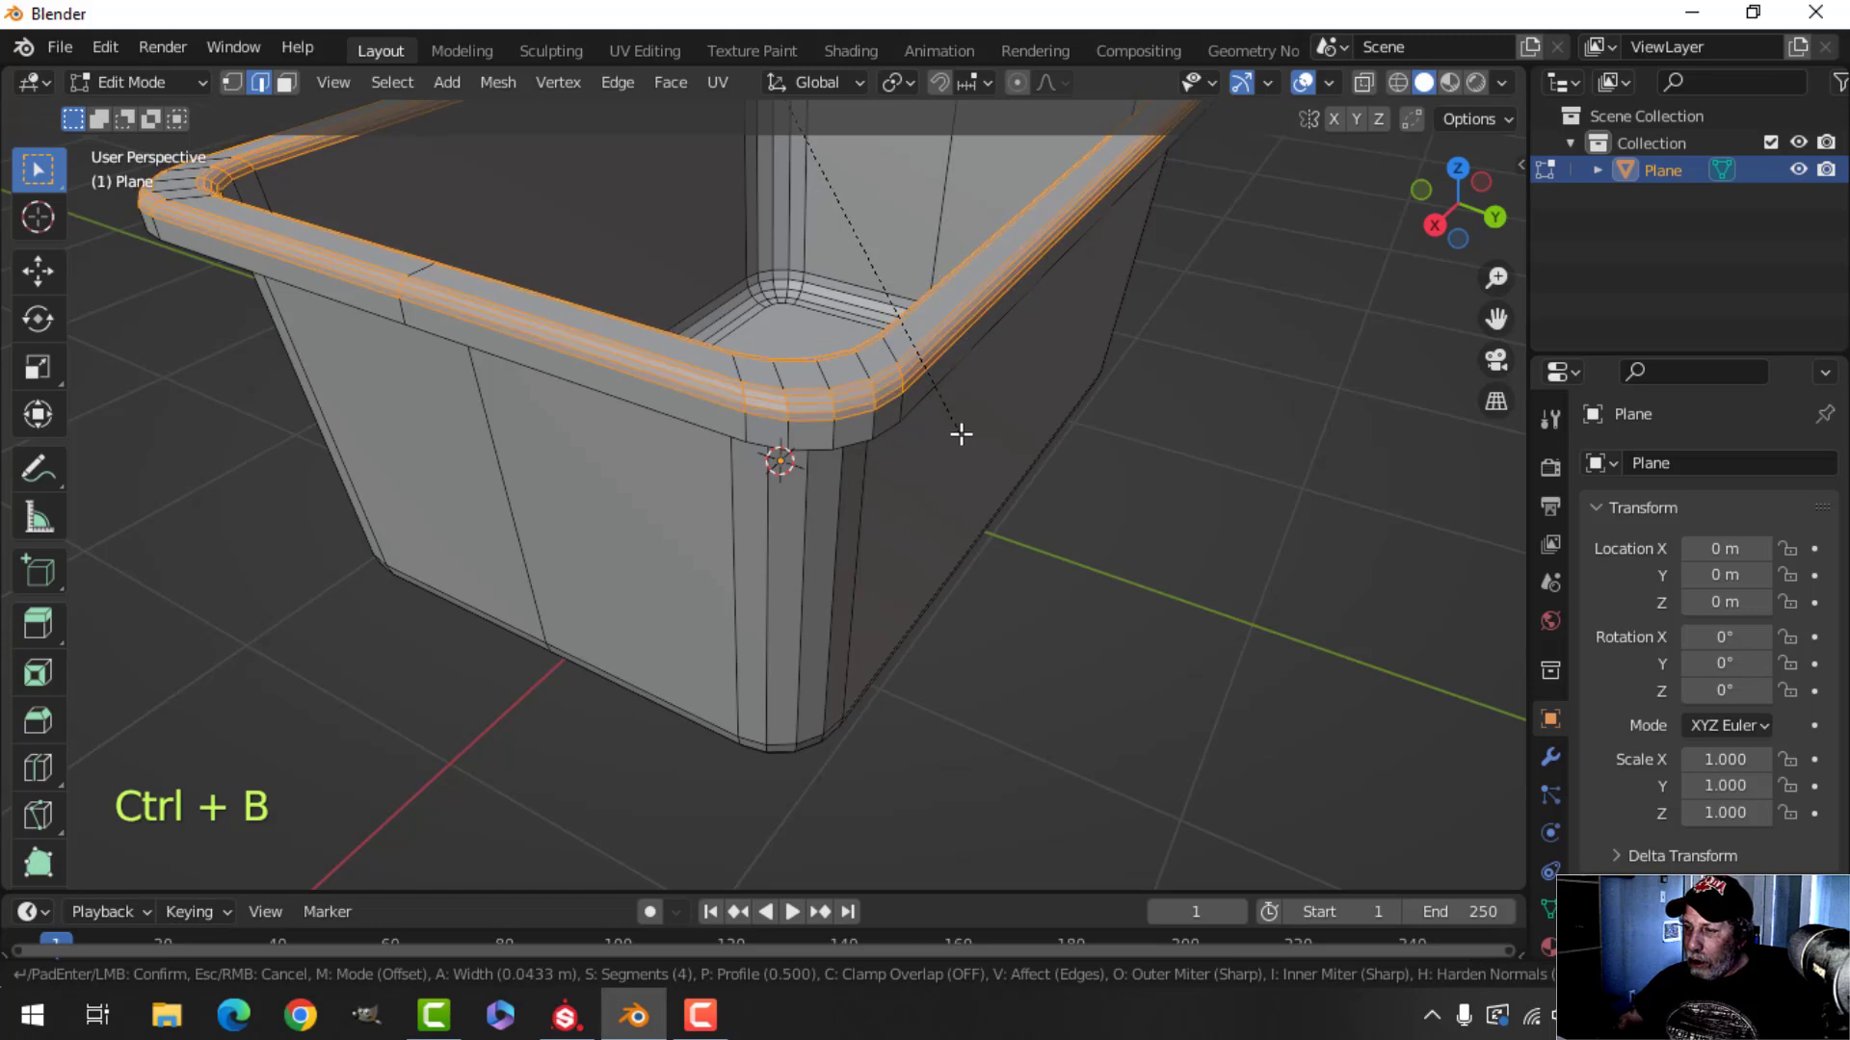
key(c)
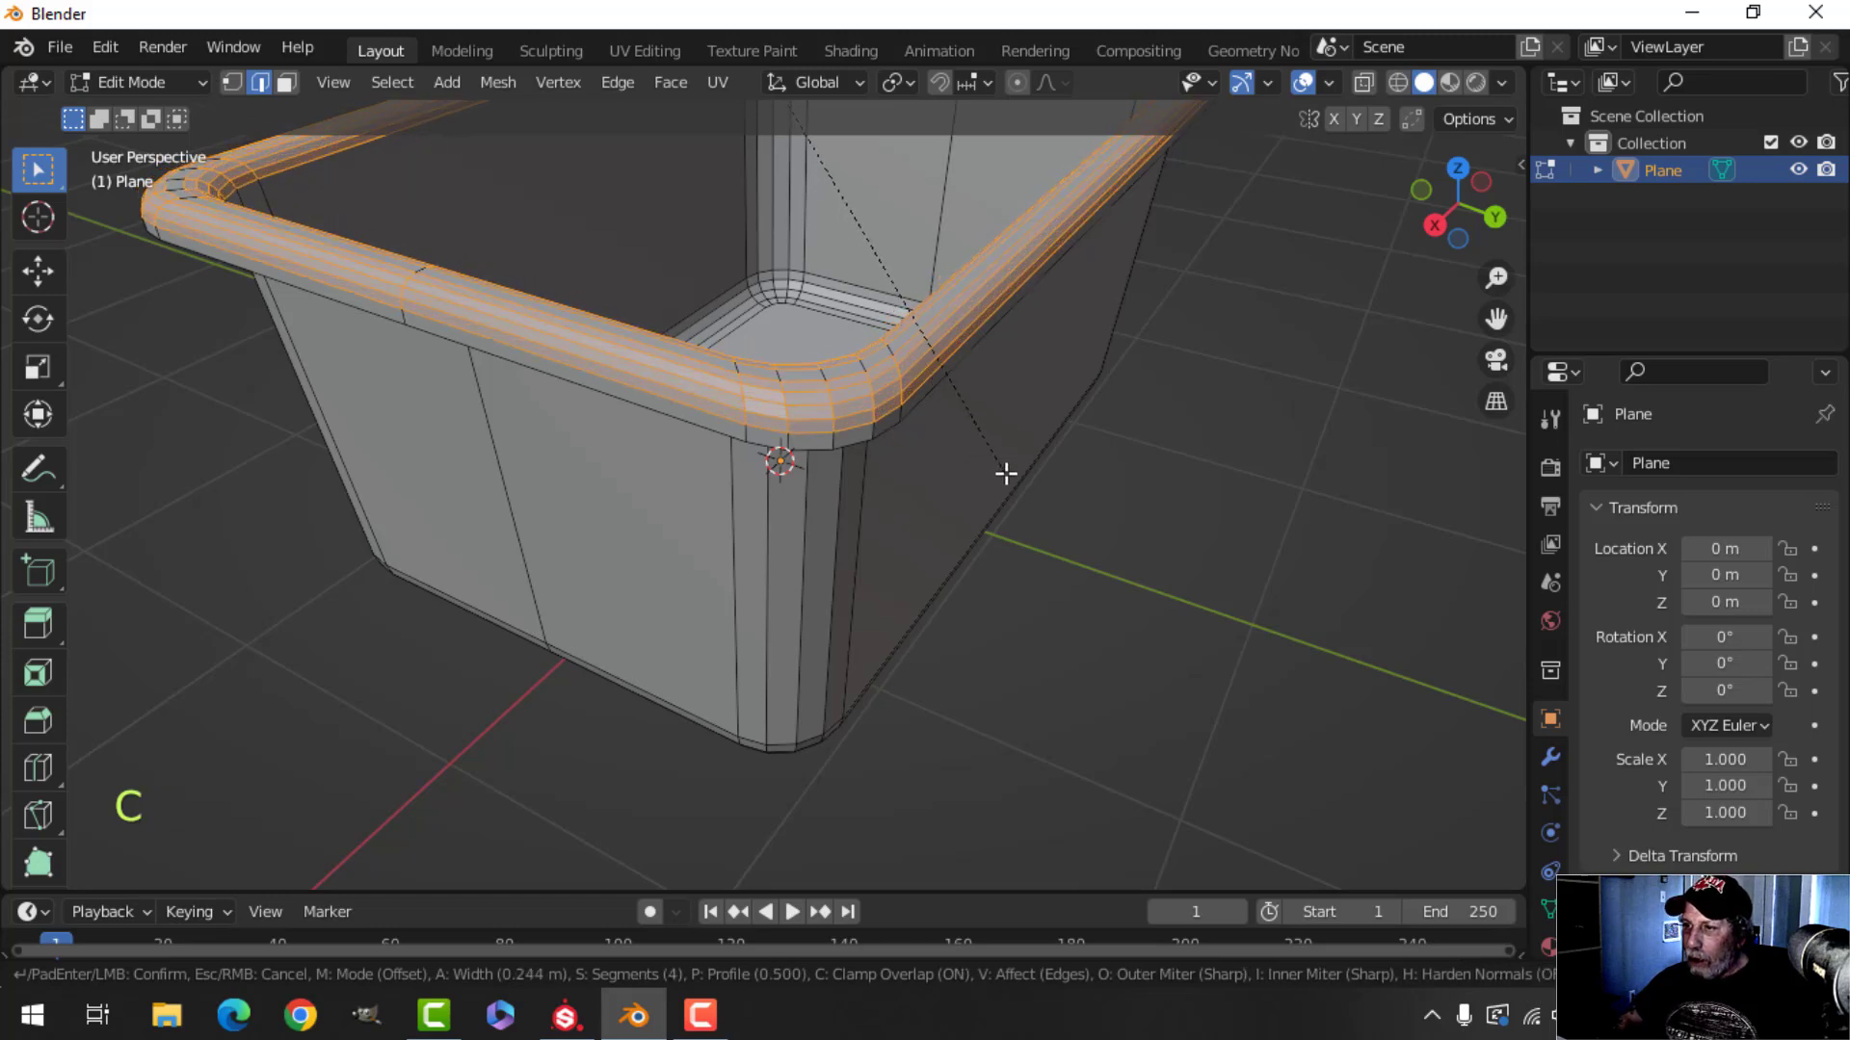
key(Escape)
scroll(989, 442, down, 1)
key(alt+a)
Add a centred loop cut around the top of the rim and raise it slightly along Z
scroll(995, 431, down, 2)
middle_drag(991, 430, 925, 471)
key(ctrl+r)
click(841, 418)
right_click(842, 417)
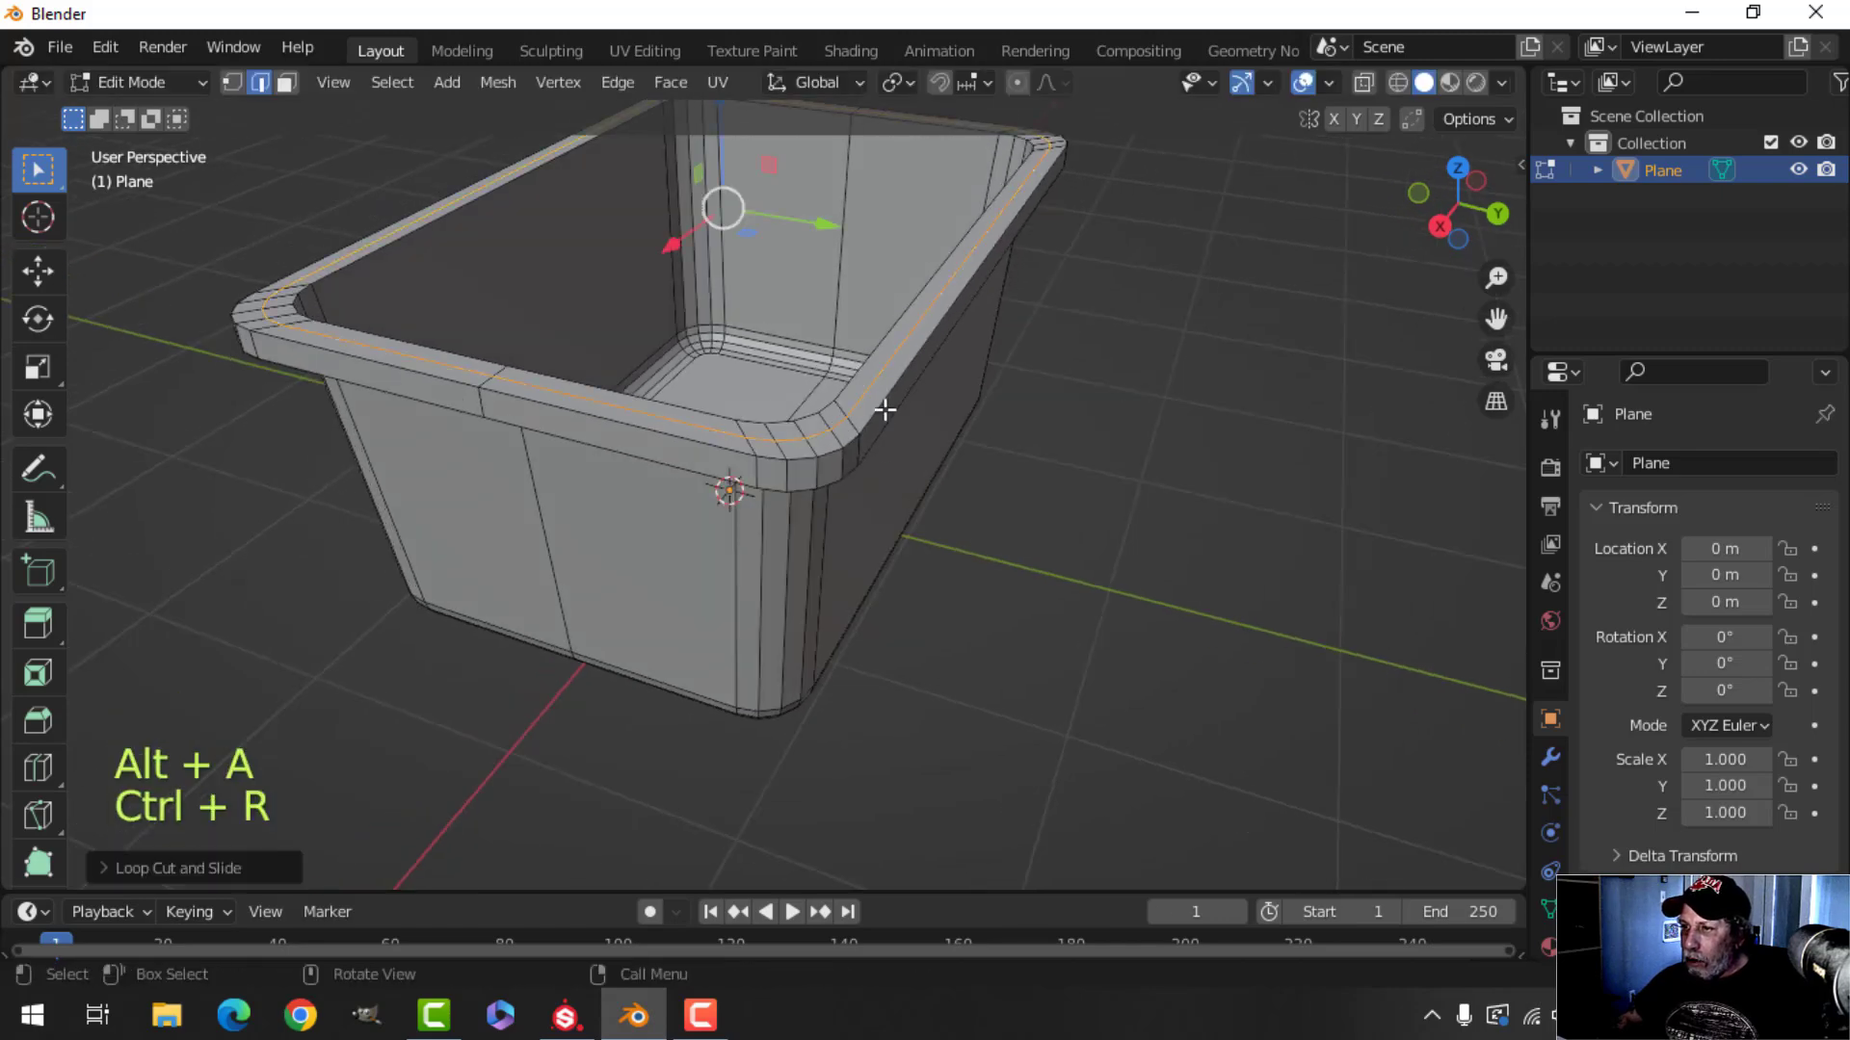
shift+middle_drag(897, 399, 821, 370)
drag(727, 186, 723, 173)
middle_drag(722, 173, 1007, 396)
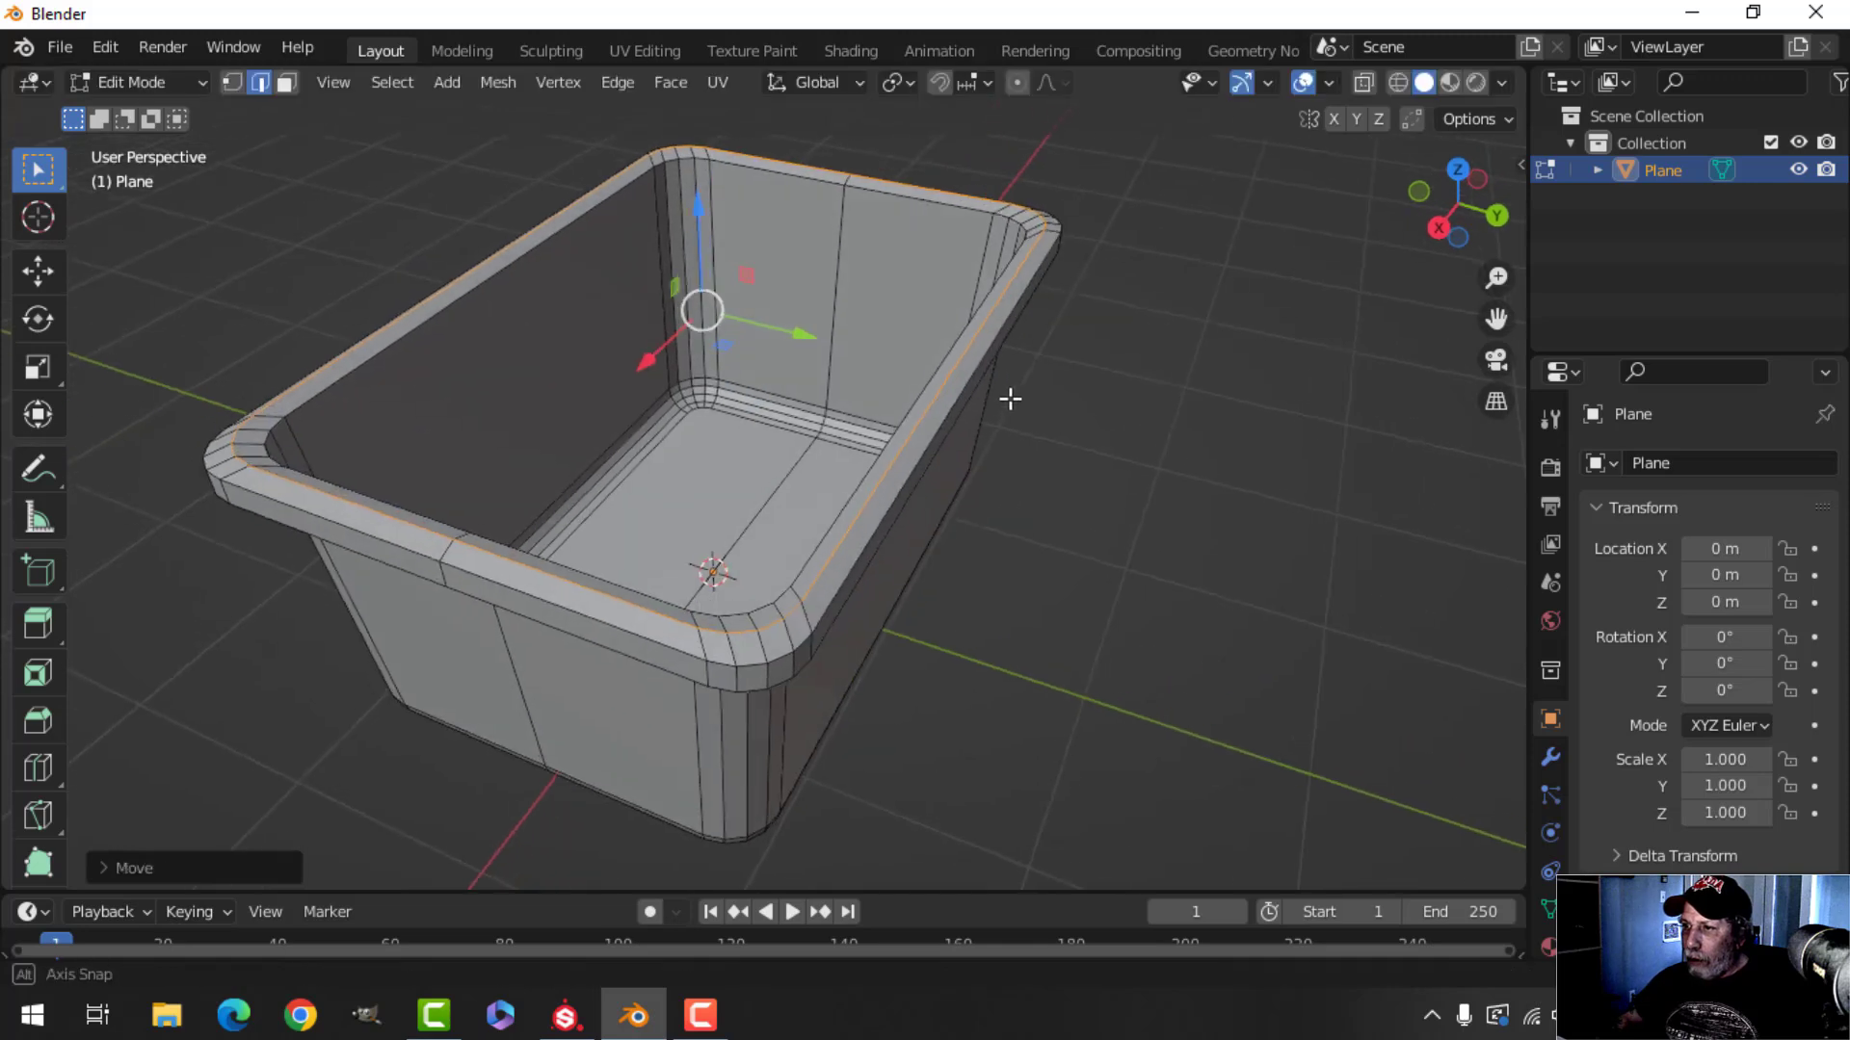
Bevel the rim's inner and outer top edge loops with 1 segment, about 0.15 m wide, with clamp overlap on
alt+shift+click(894, 439)
key(alt+a)
alt+shift+click(894, 449)
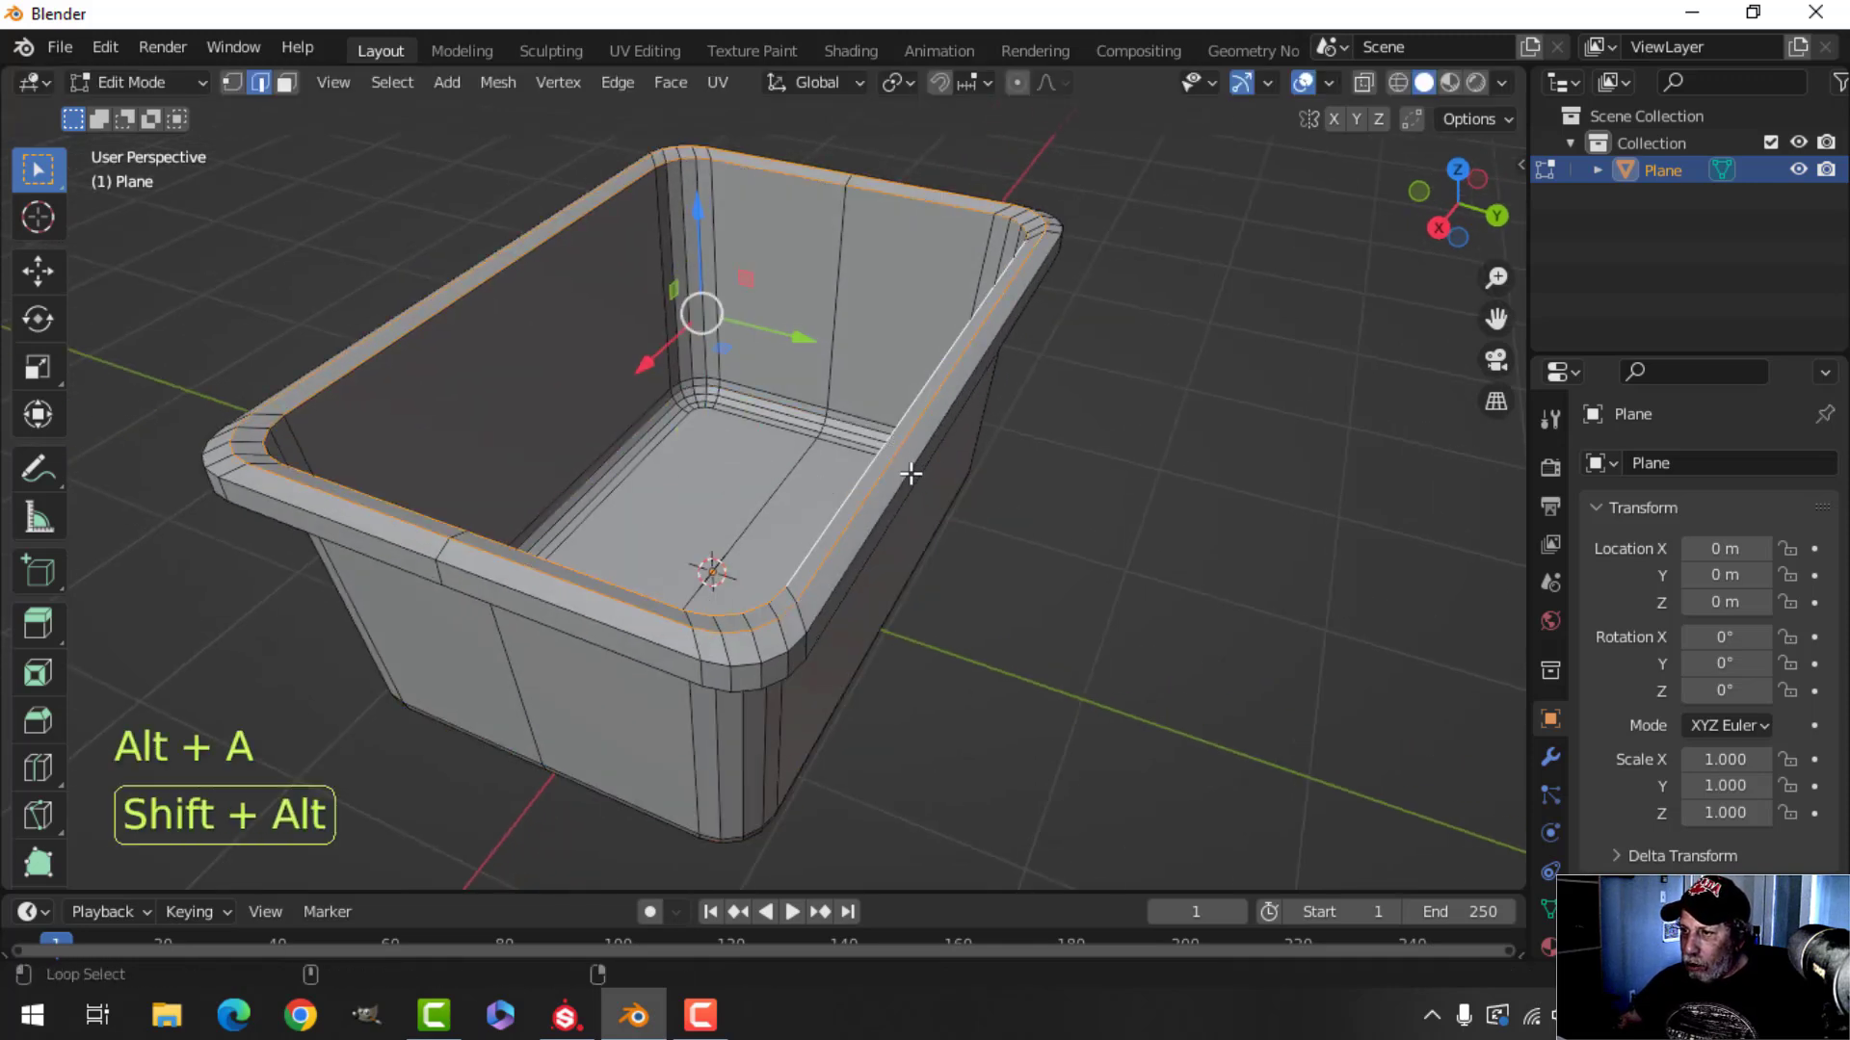
key(ctrl+b)
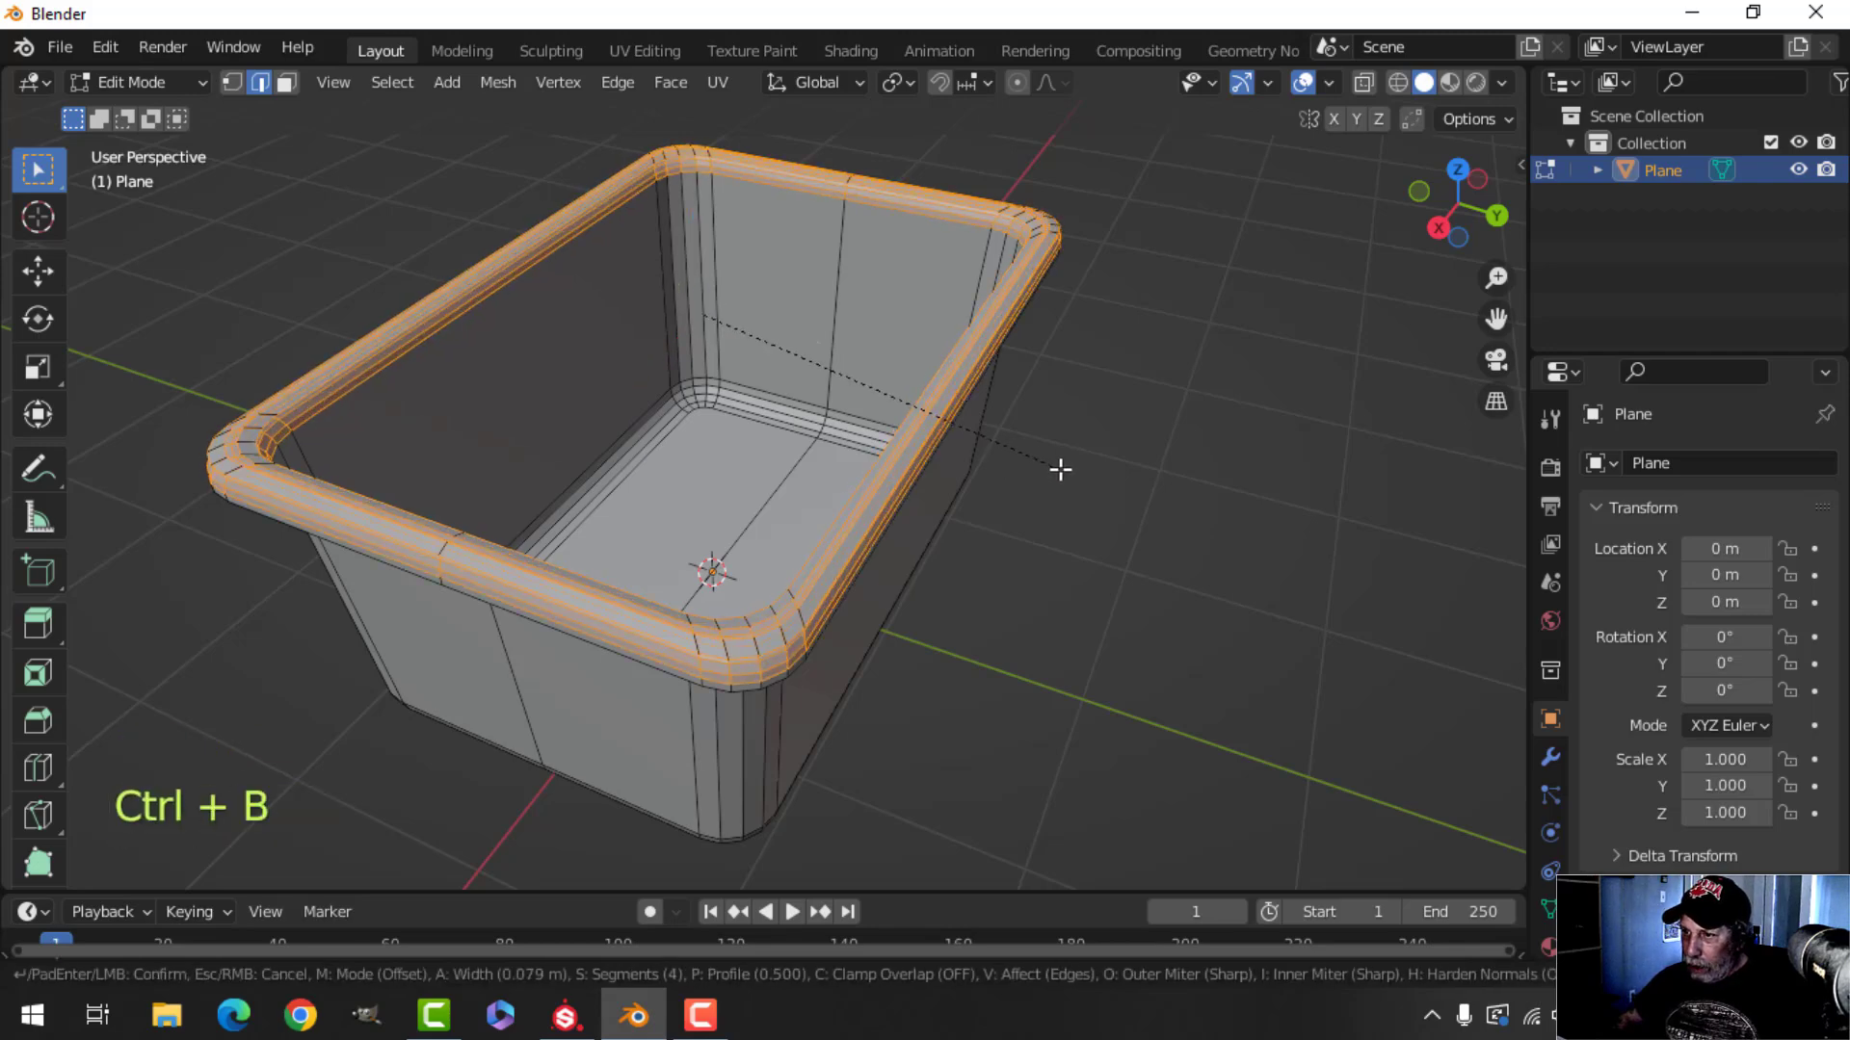
key(c)
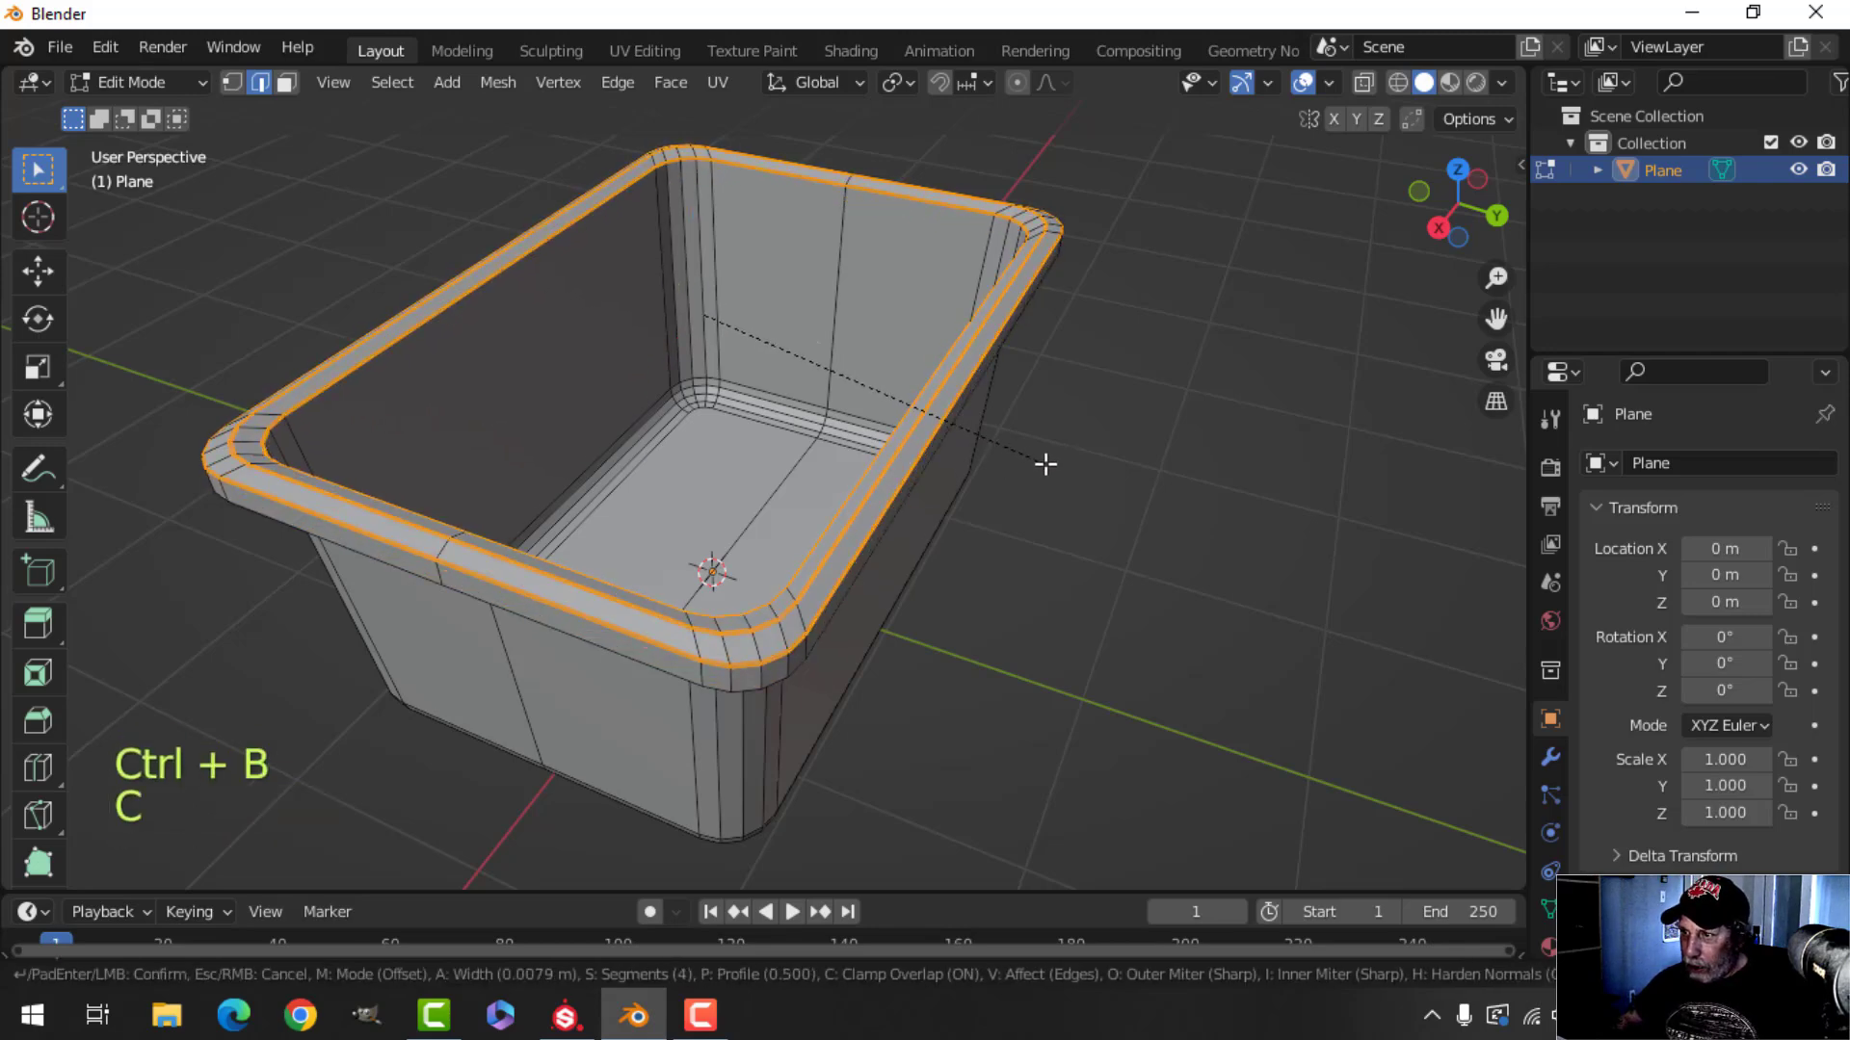
scroll(1073, 482, down, 1)
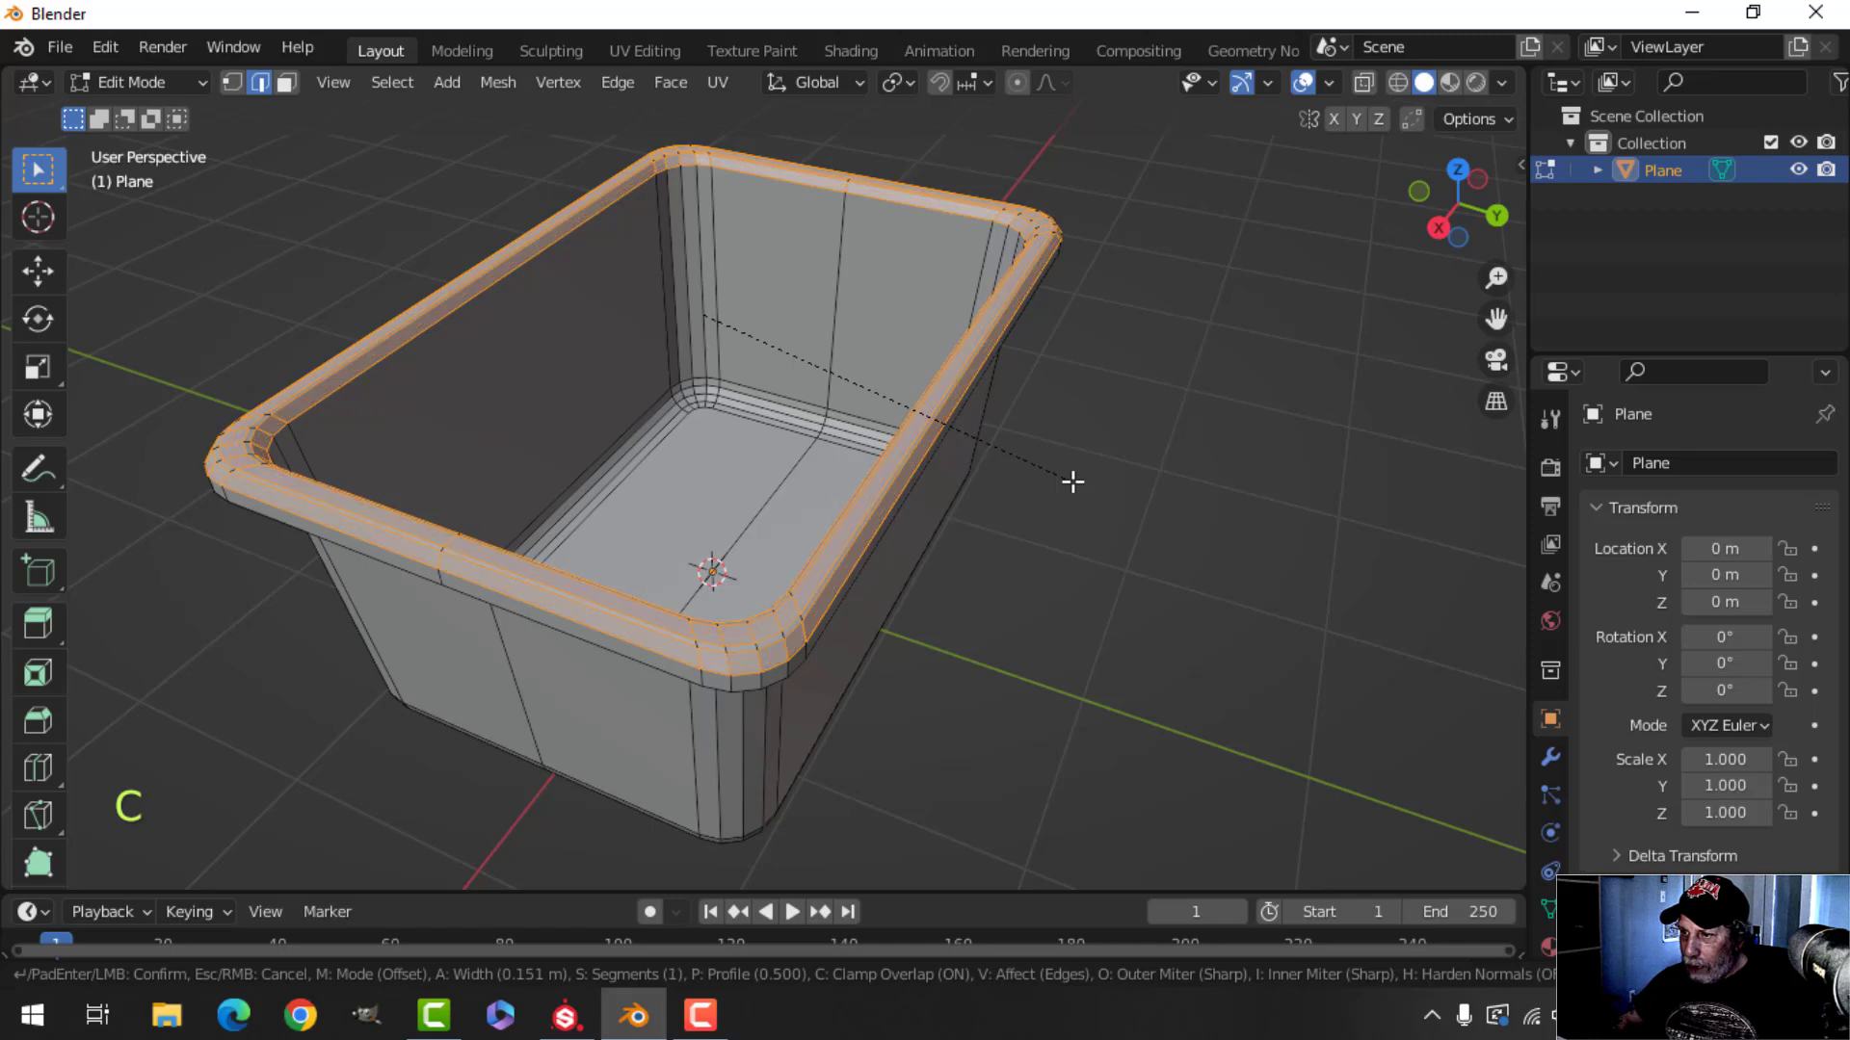
click(1072, 482)
middle_drag(1057, 483, 1045, 484)
Merge all of the container's vertices by distance
key(a)
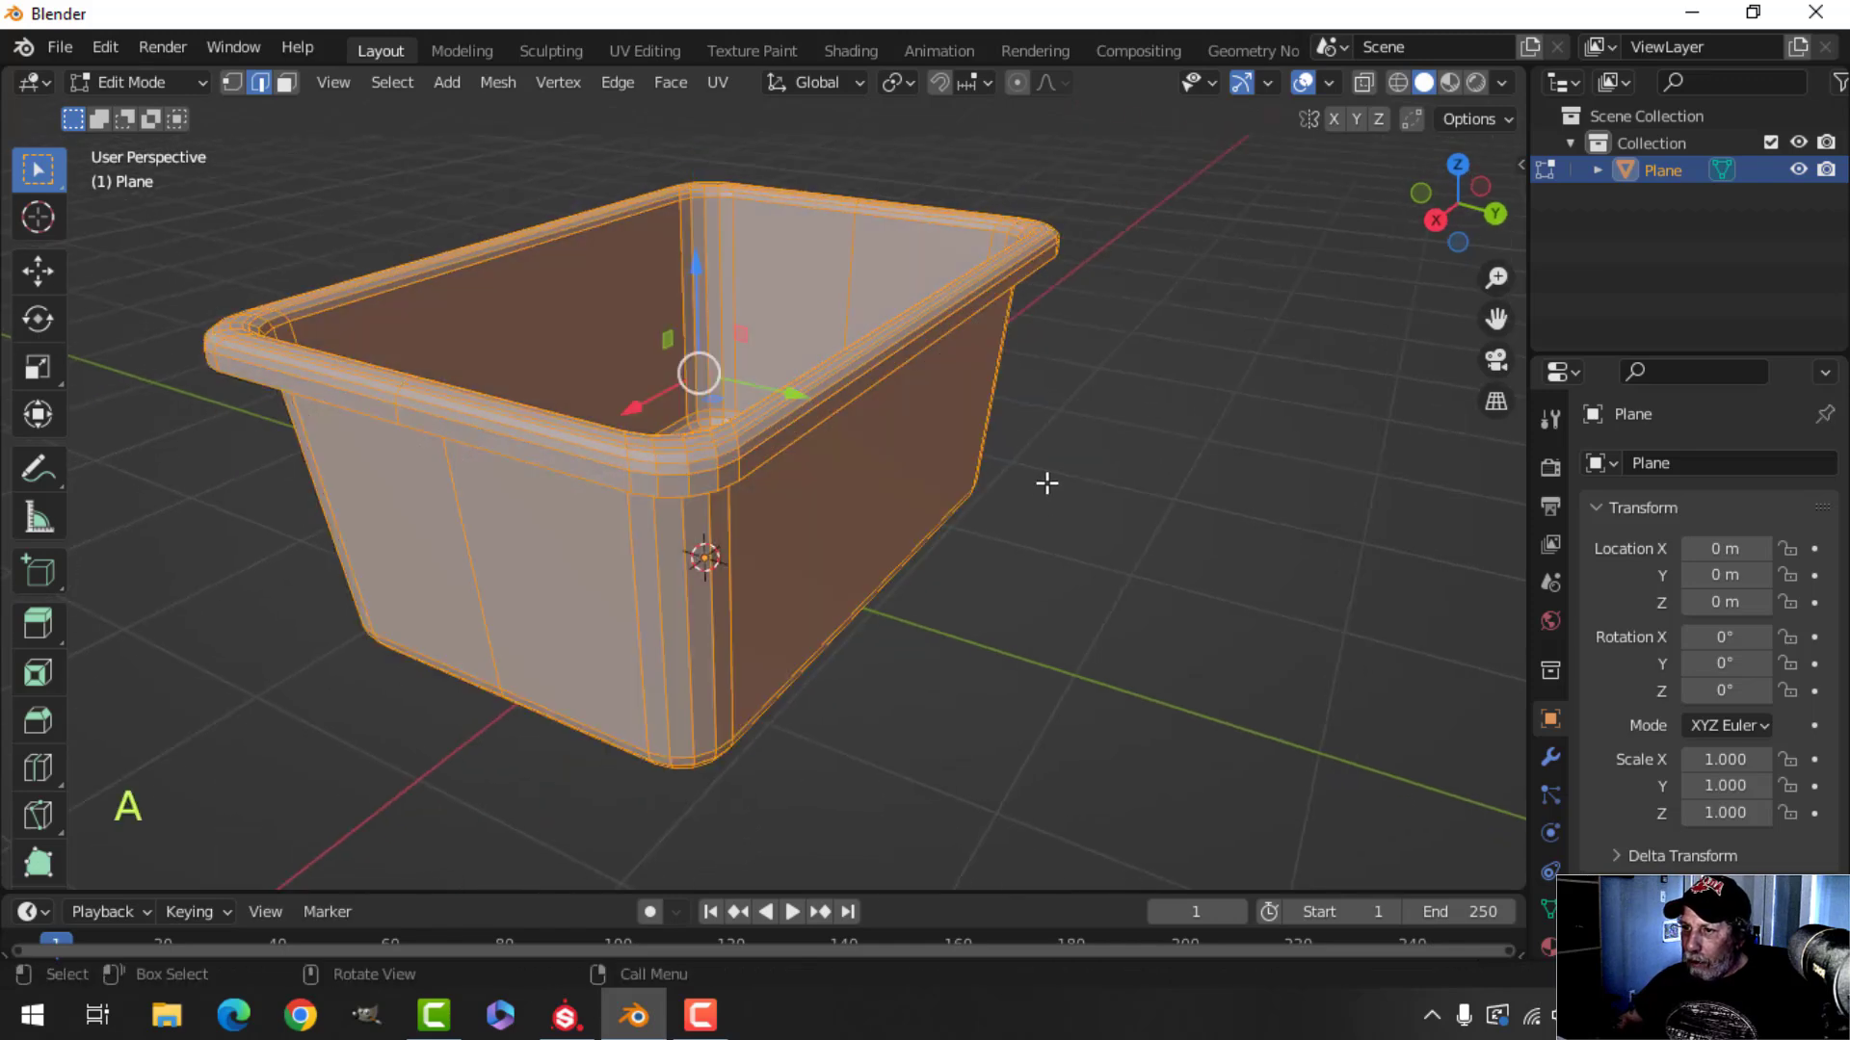
key(m)
click(1046, 484)
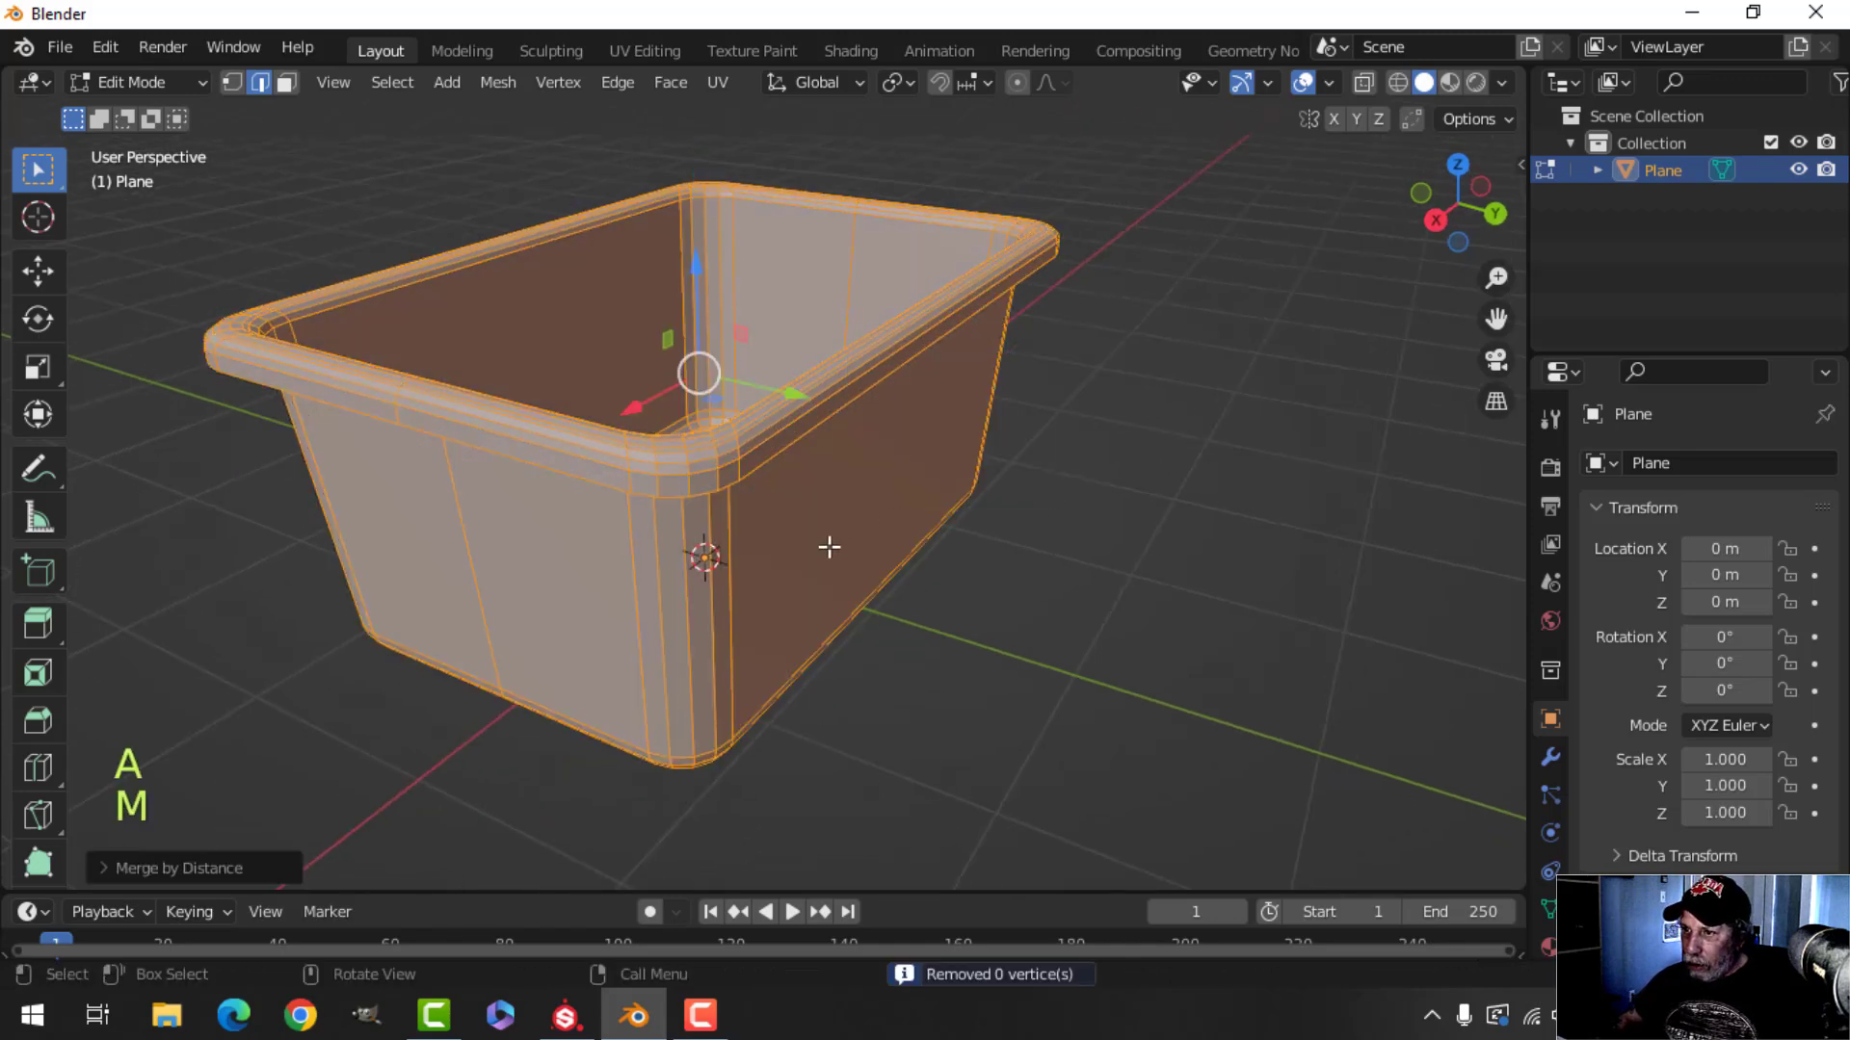
Select the centre edge loops on the container's short ends and rim and mark them as a seam
key(alt+a)
key(2)
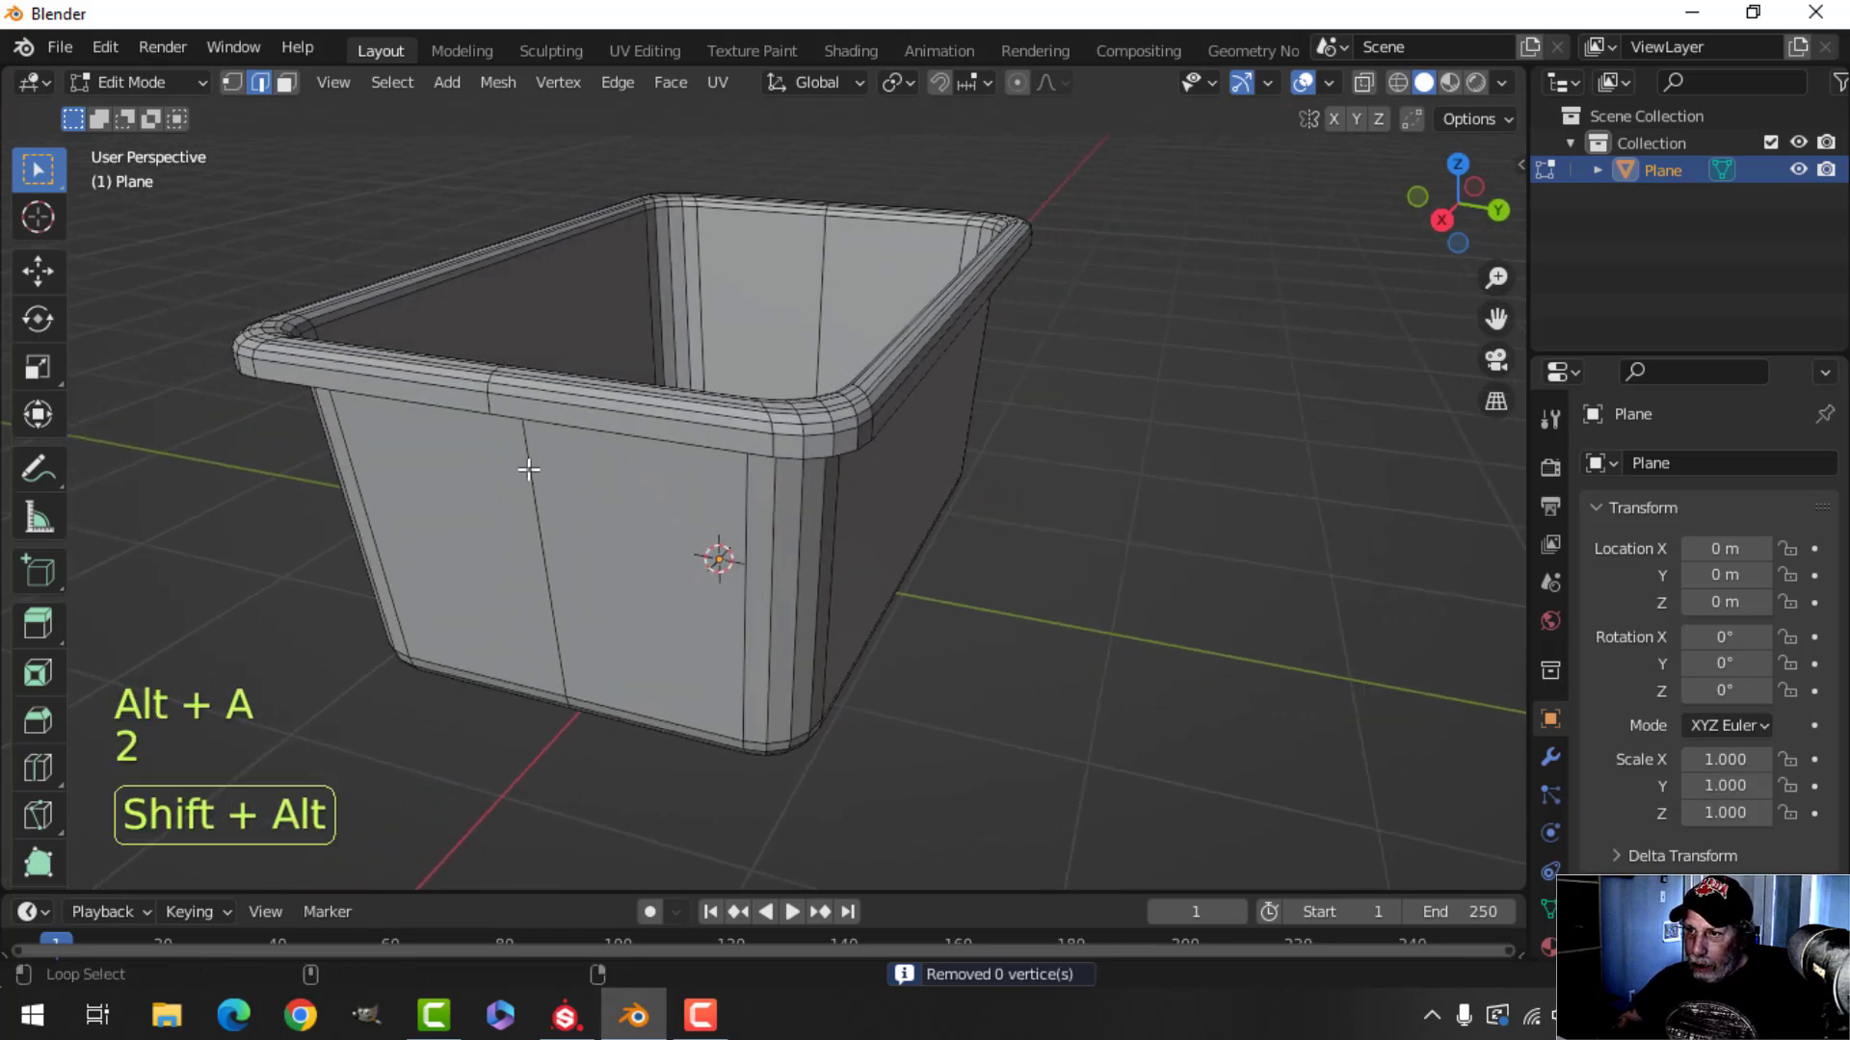
alt+shift+click(532, 472)
scroll(539, 471, down, 2)
mouse_move(769, 478)
middle_down()
mouse_move(748, 500)
mouse_move(803, 492)
middle_up()
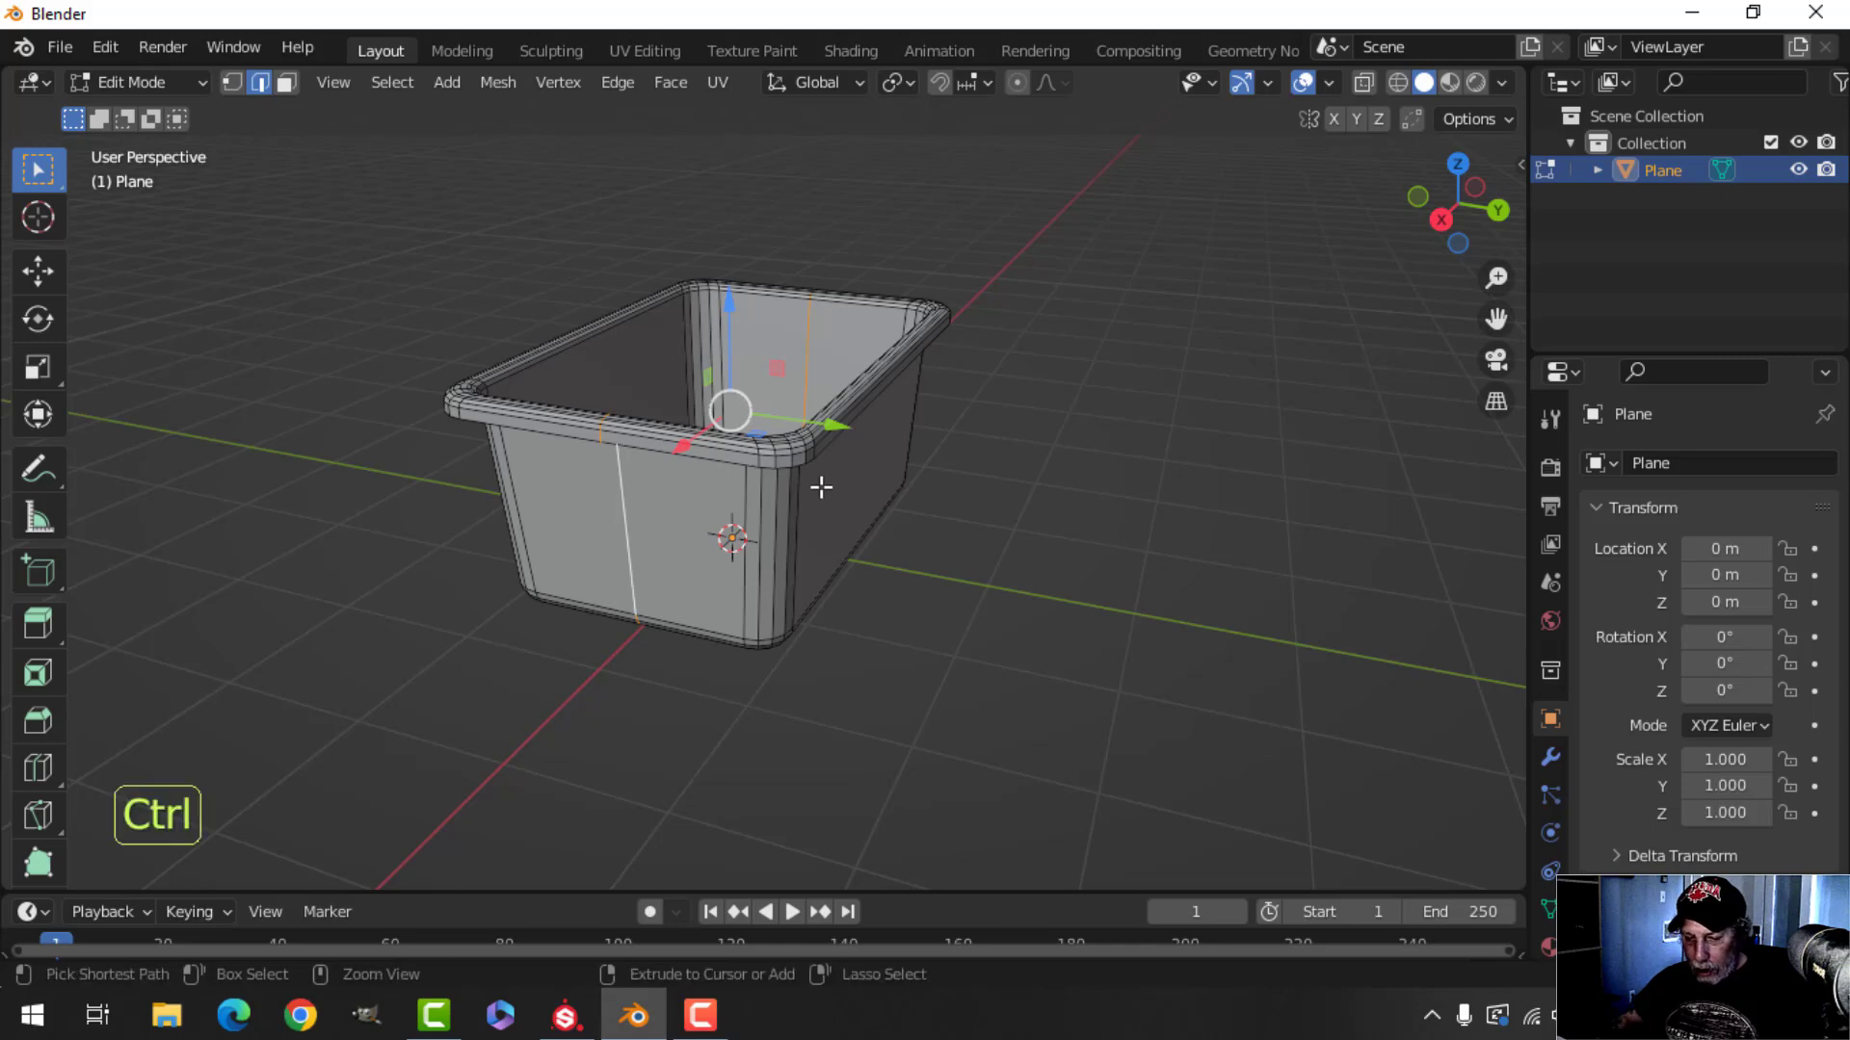
key(ctrl+e)
click(732, 545)
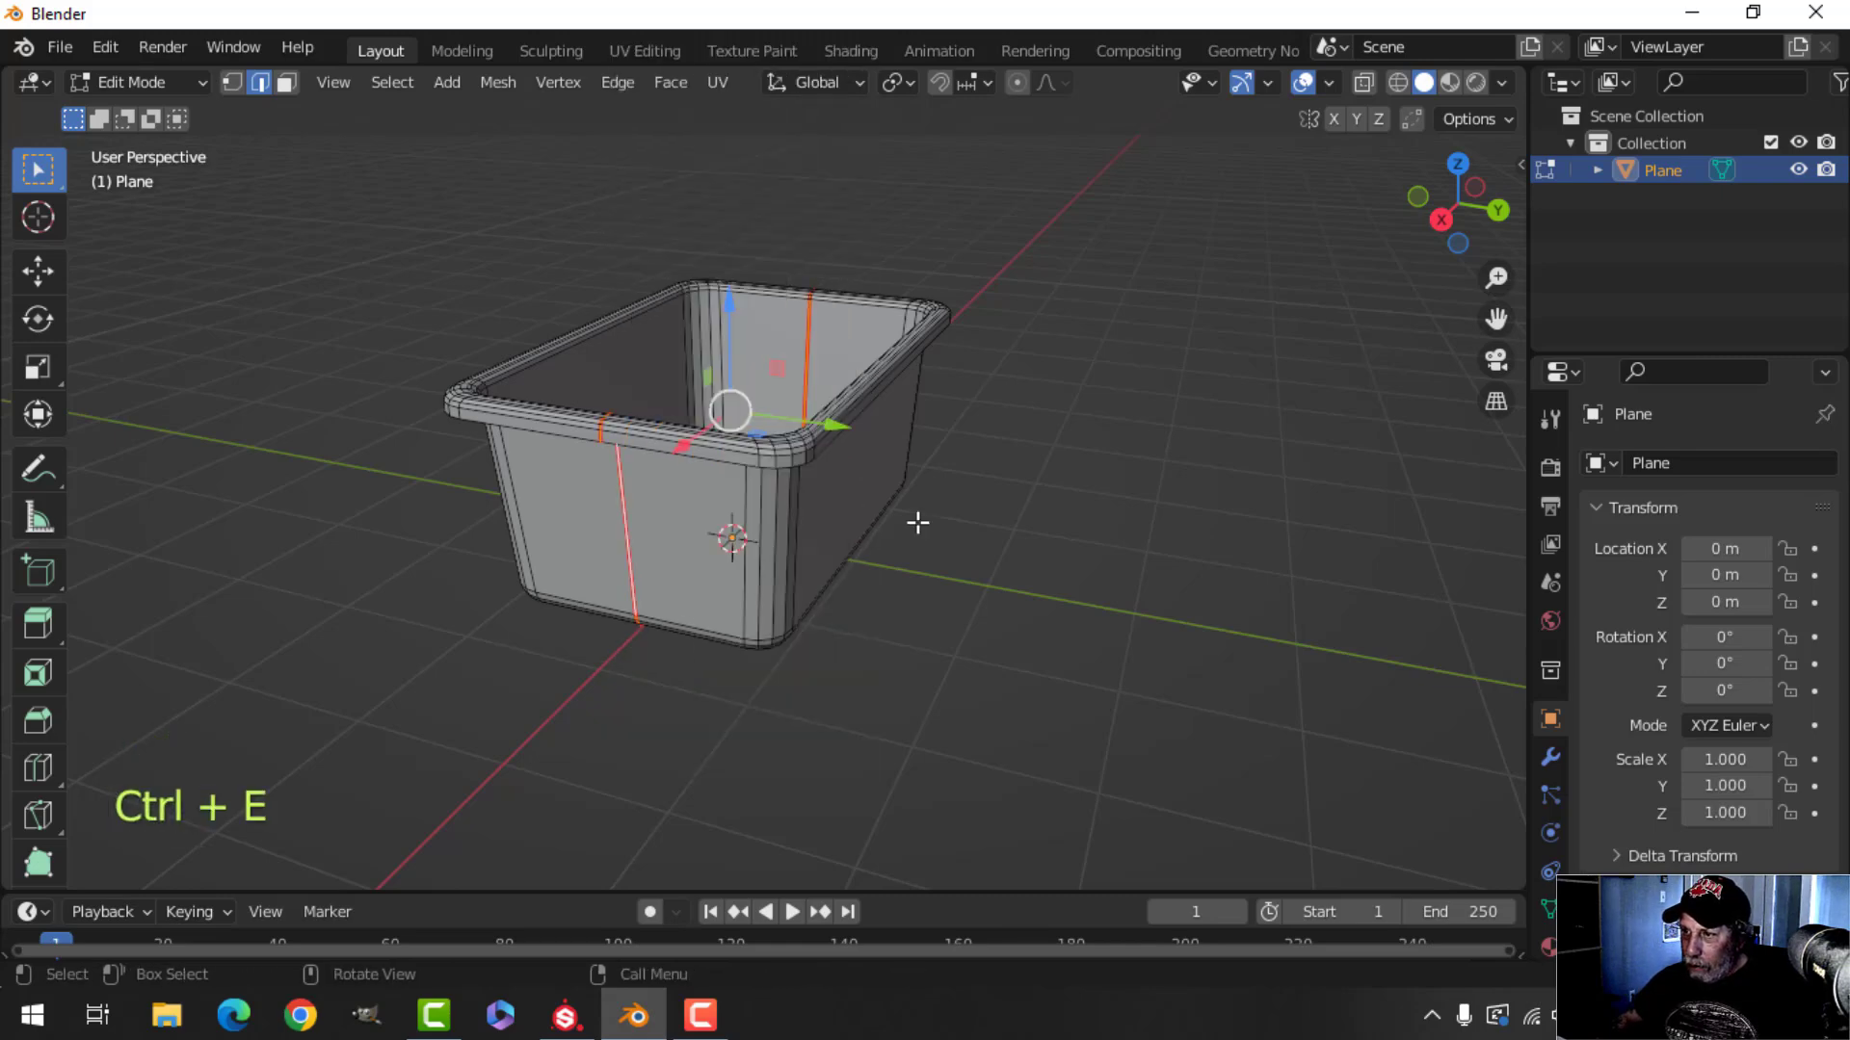
middle_drag(916, 520, 888, 467)
Switch to the UV Editing workspace and shade the container smooth in Object Mode
click(650, 53)
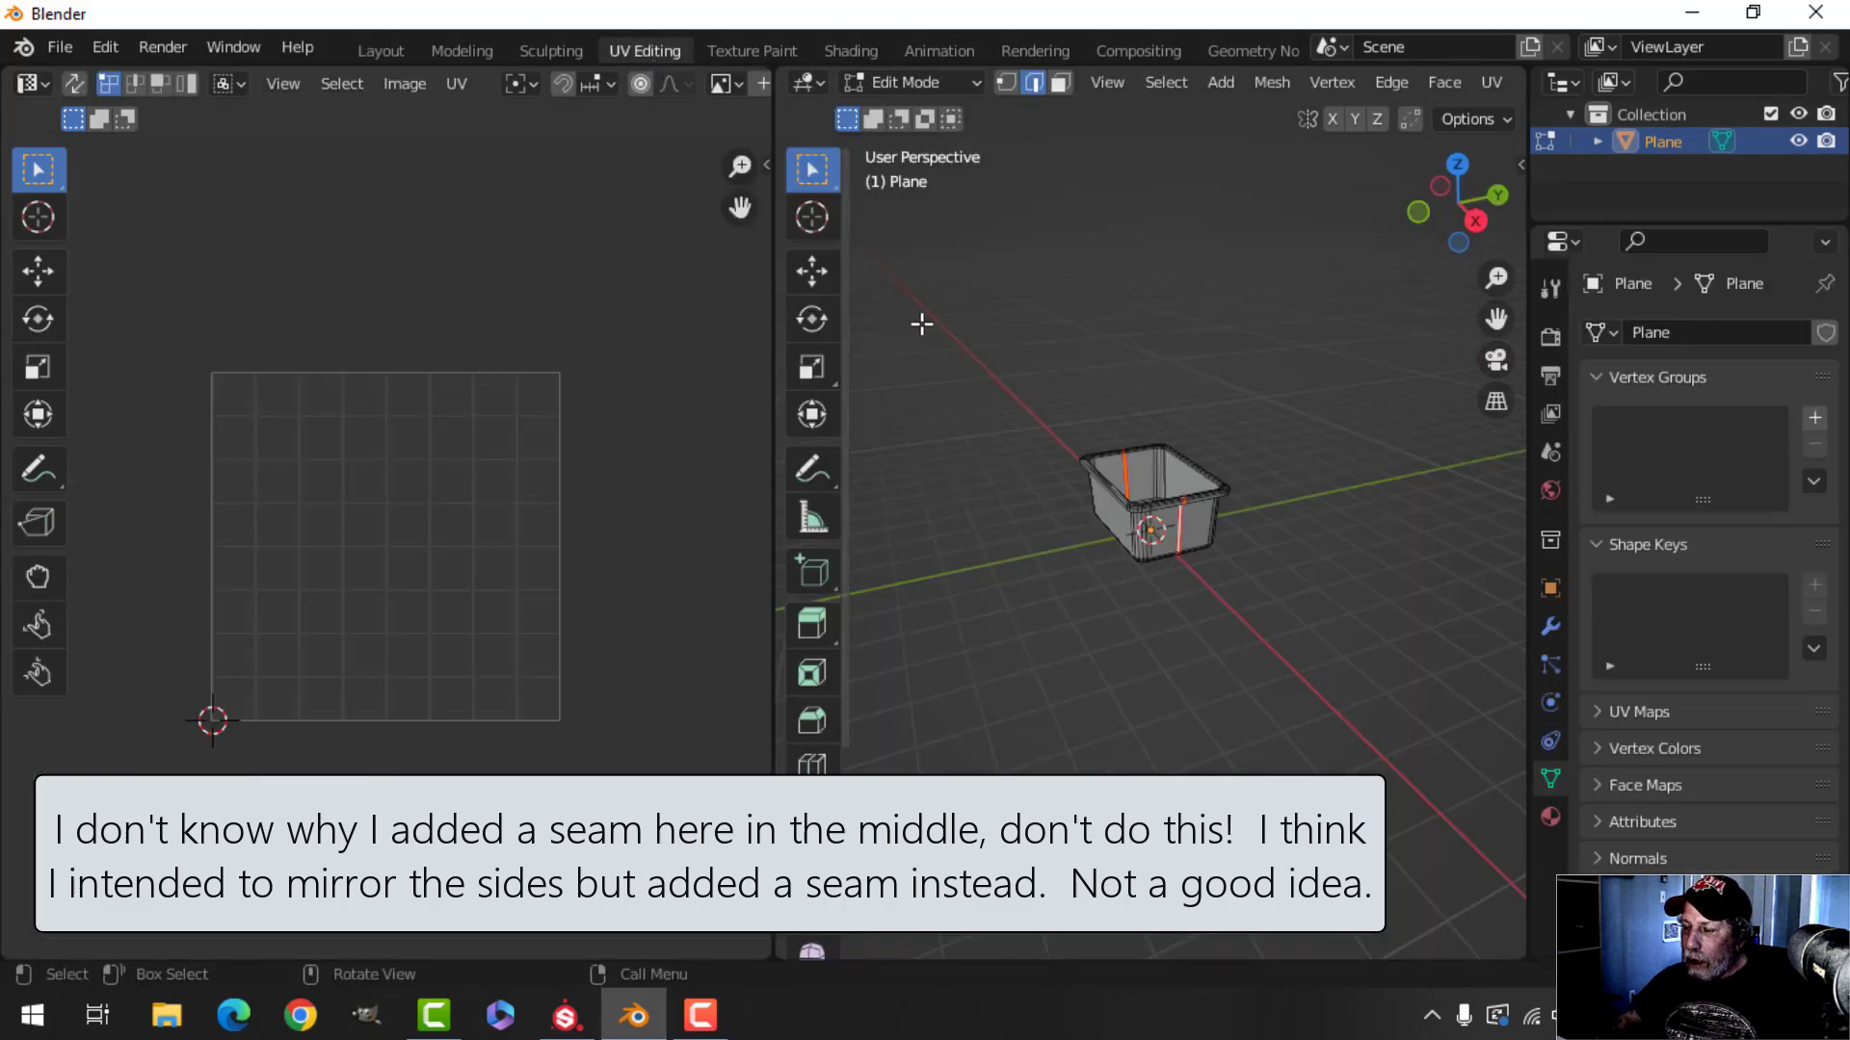
key(Tab)
scroll(1162, 521, up, 4)
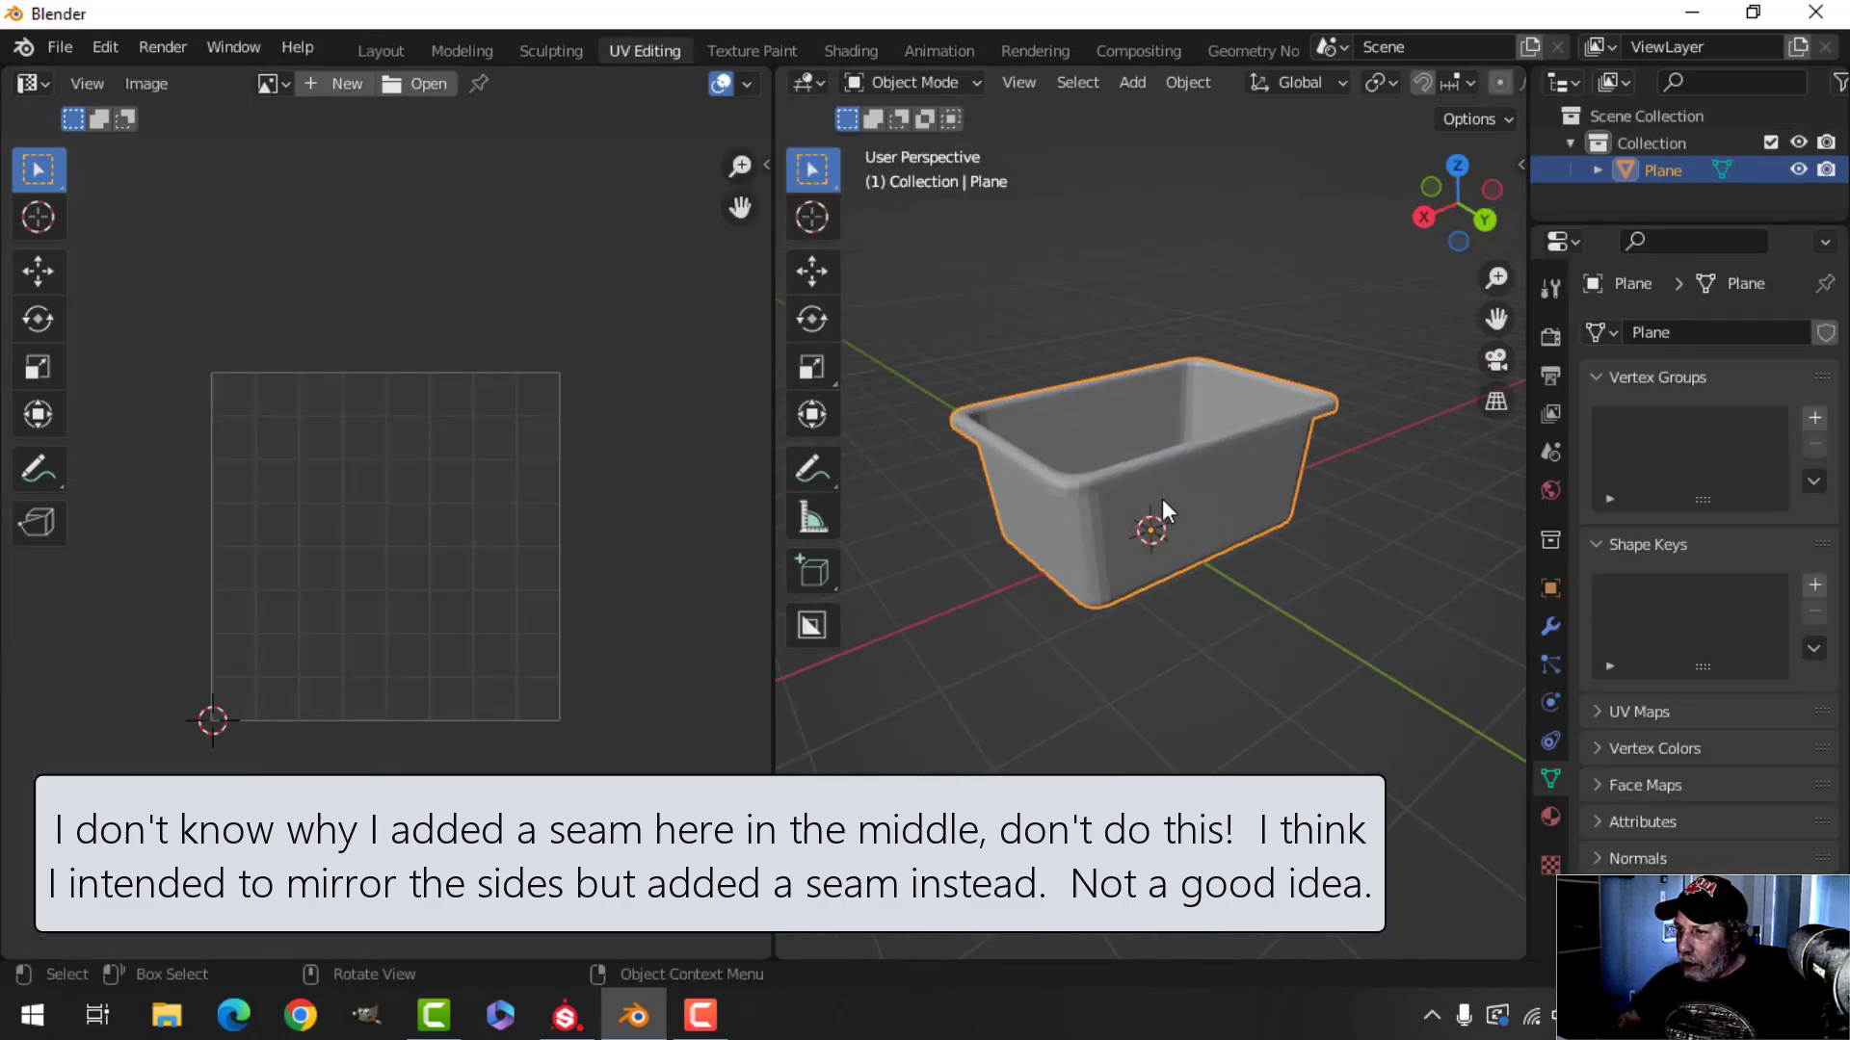
right_click(1152, 487)
Turn on the Face Orientation overlay and check the direction of the container's inner and outer faces
middle_drag(1351, 513, 1325, 546)
scroll(1131, 549, up, 3)
scroll(1426, 83, down, 5)
click(1330, 82)
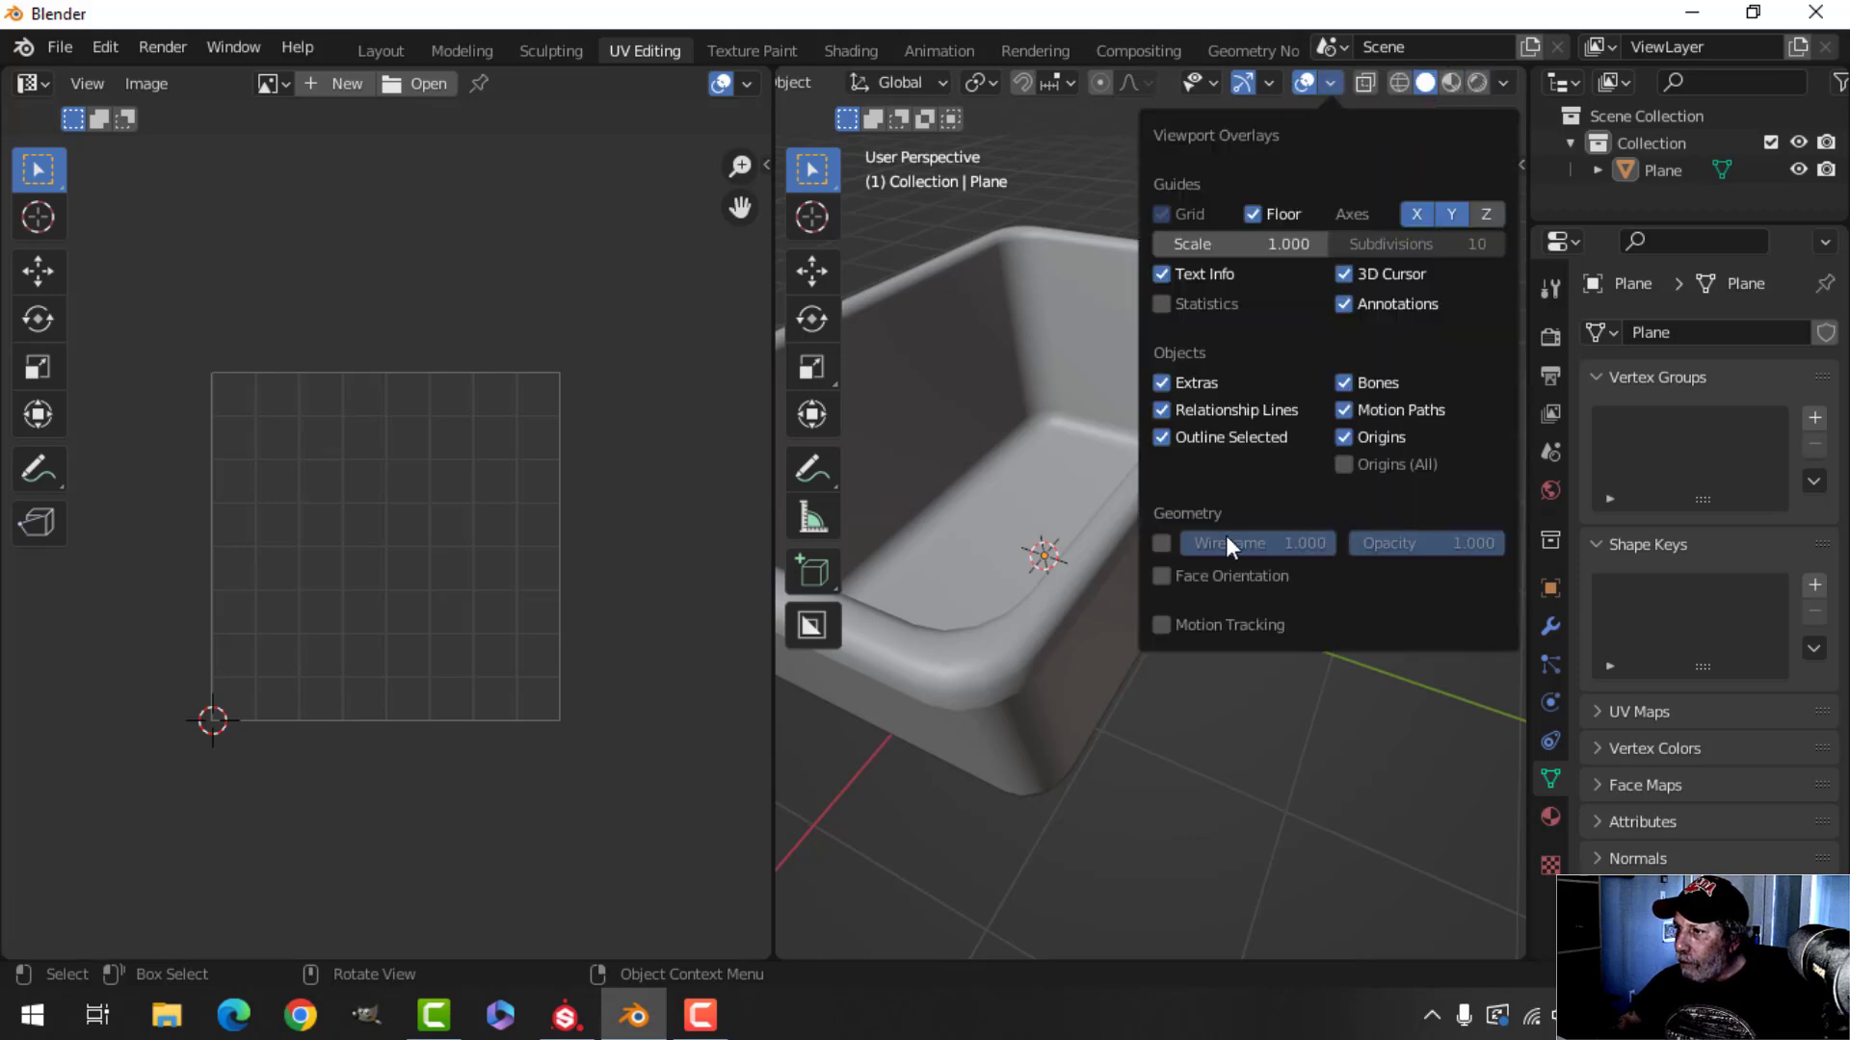
click(1223, 578)
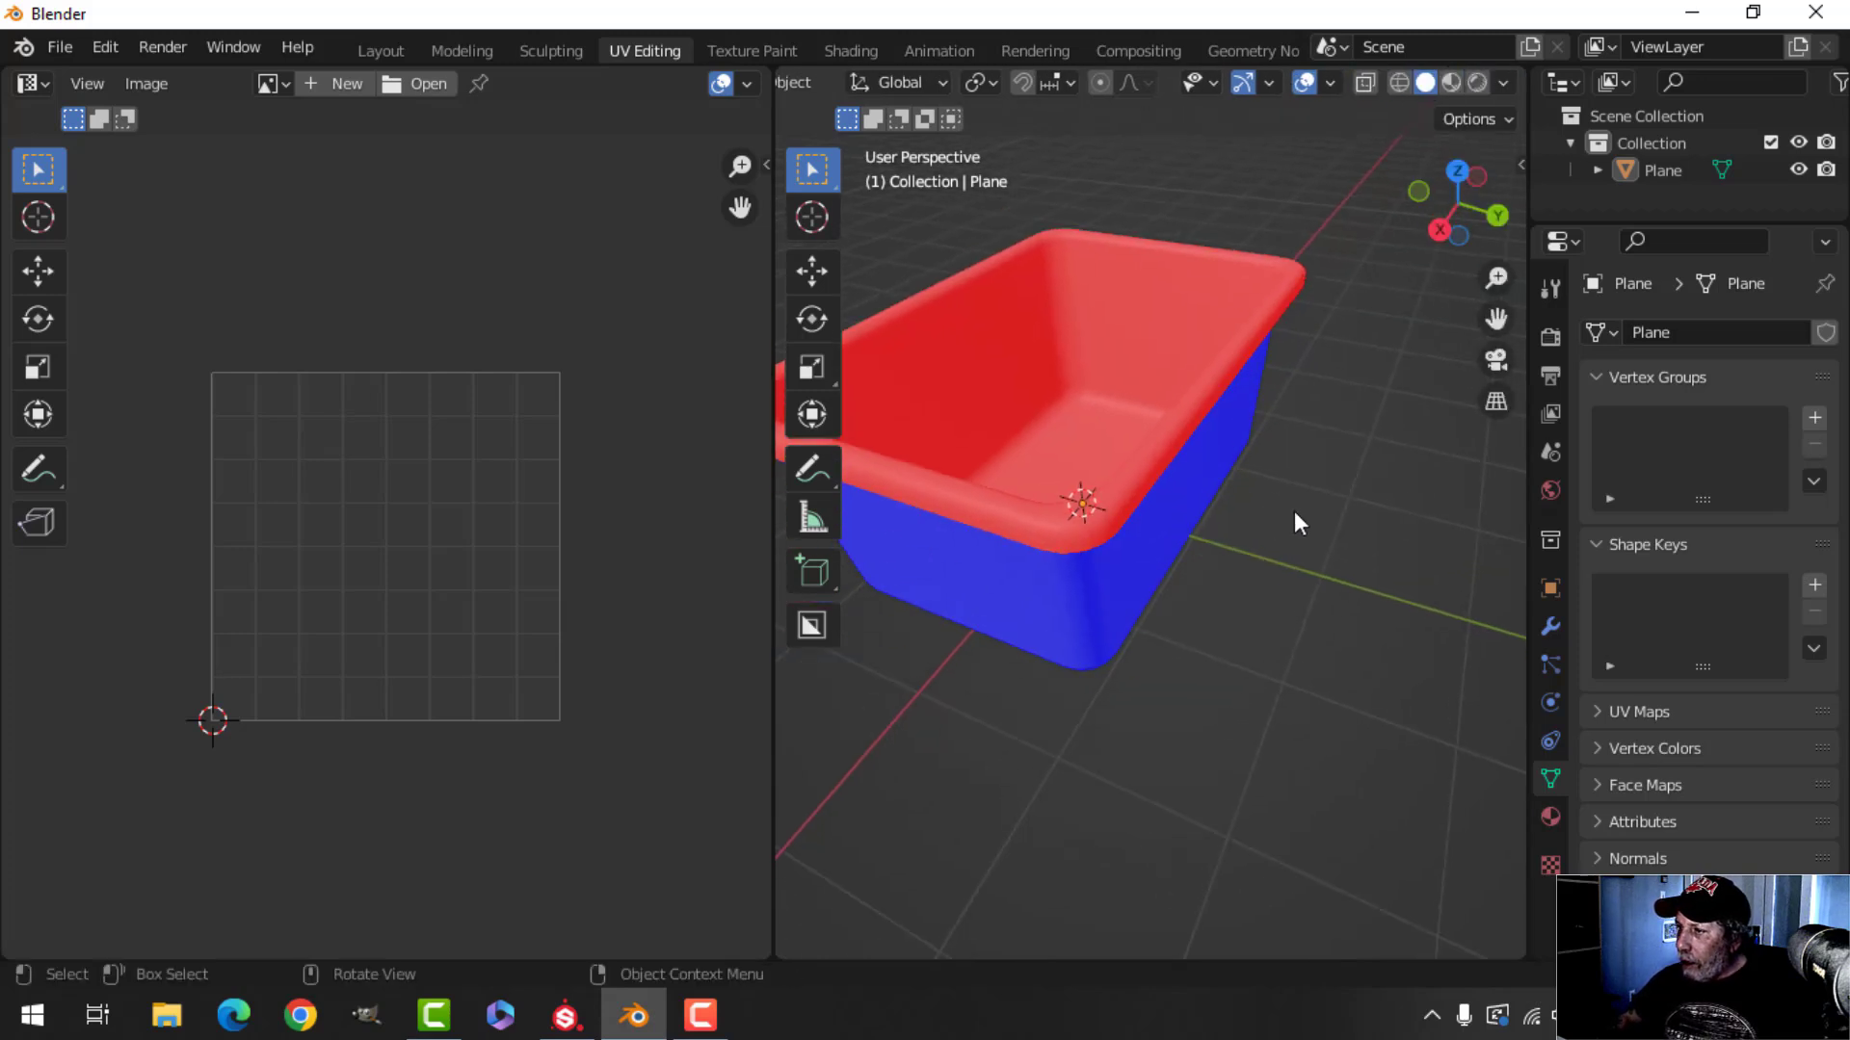
middle_drag(1294, 513, 1339, 540)
Add a Solidify modifier to the container with its default thickness
click(1550, 626)
click(1642, 337)
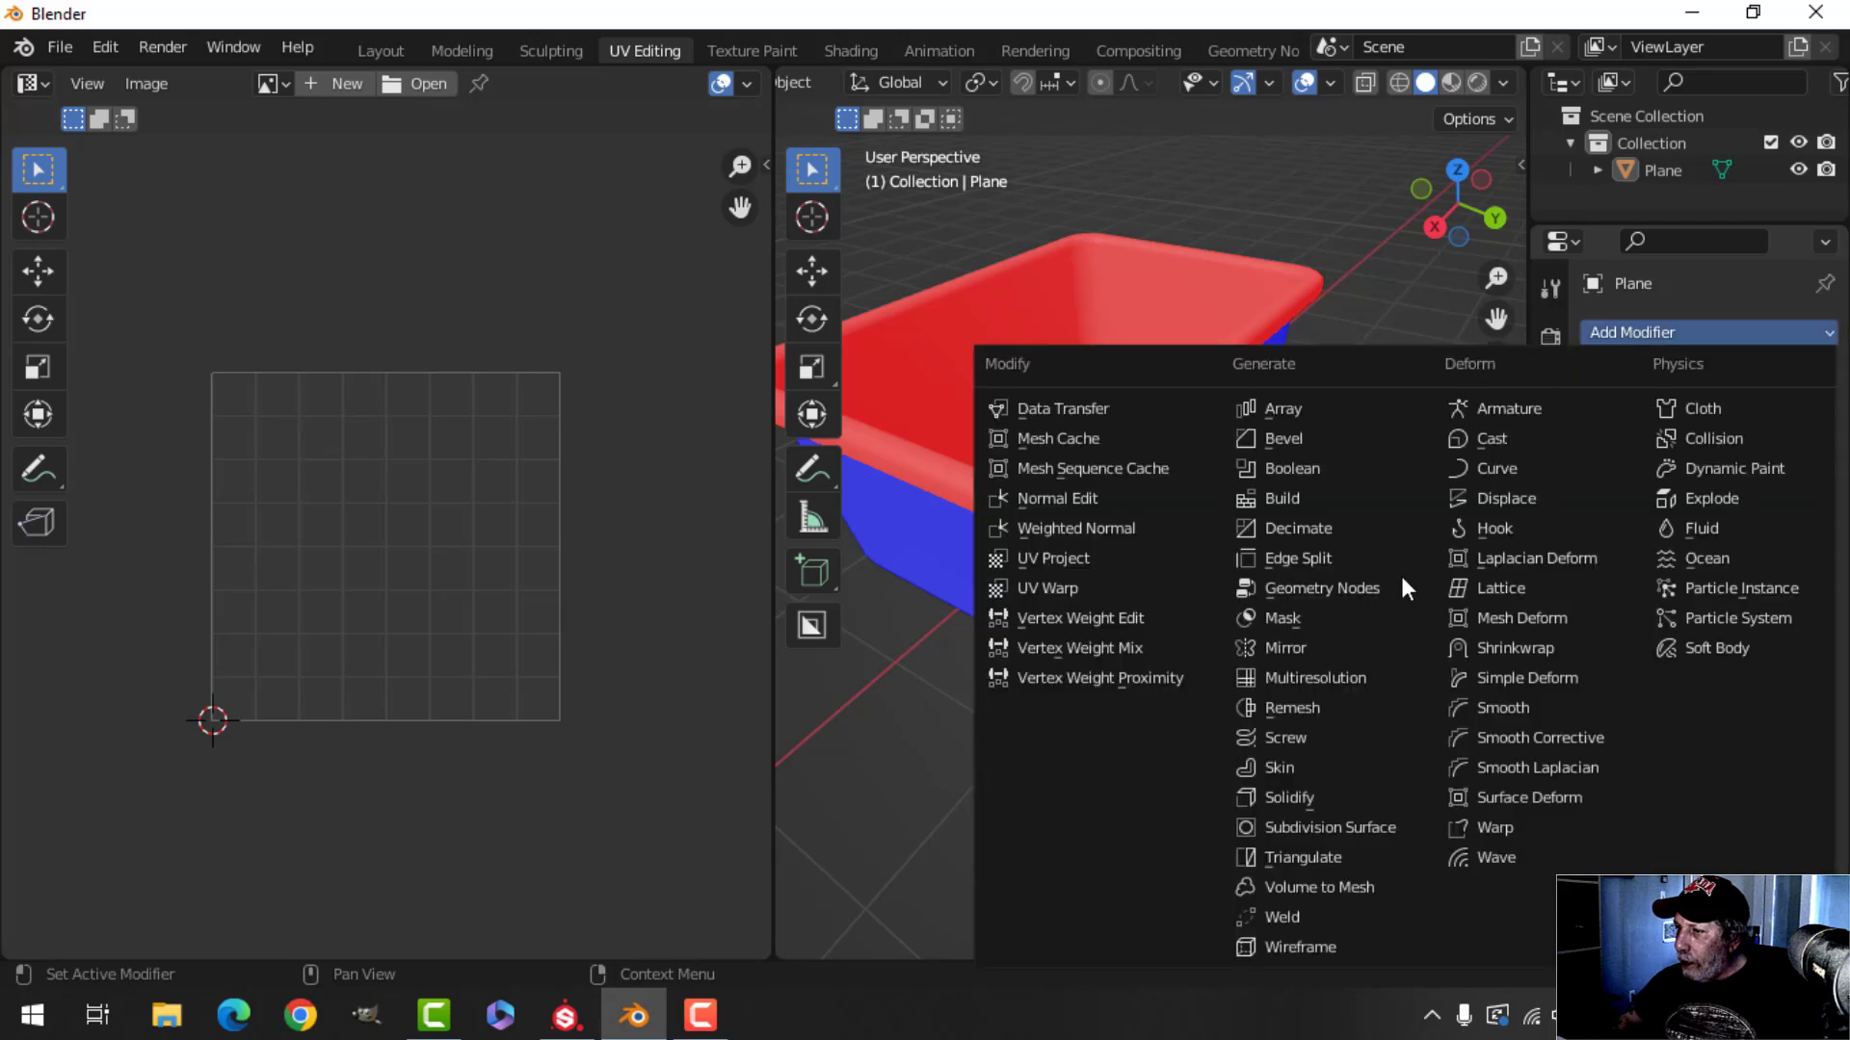
click(1349, 797)
middle_drag(1215, 575, 1299, 549)
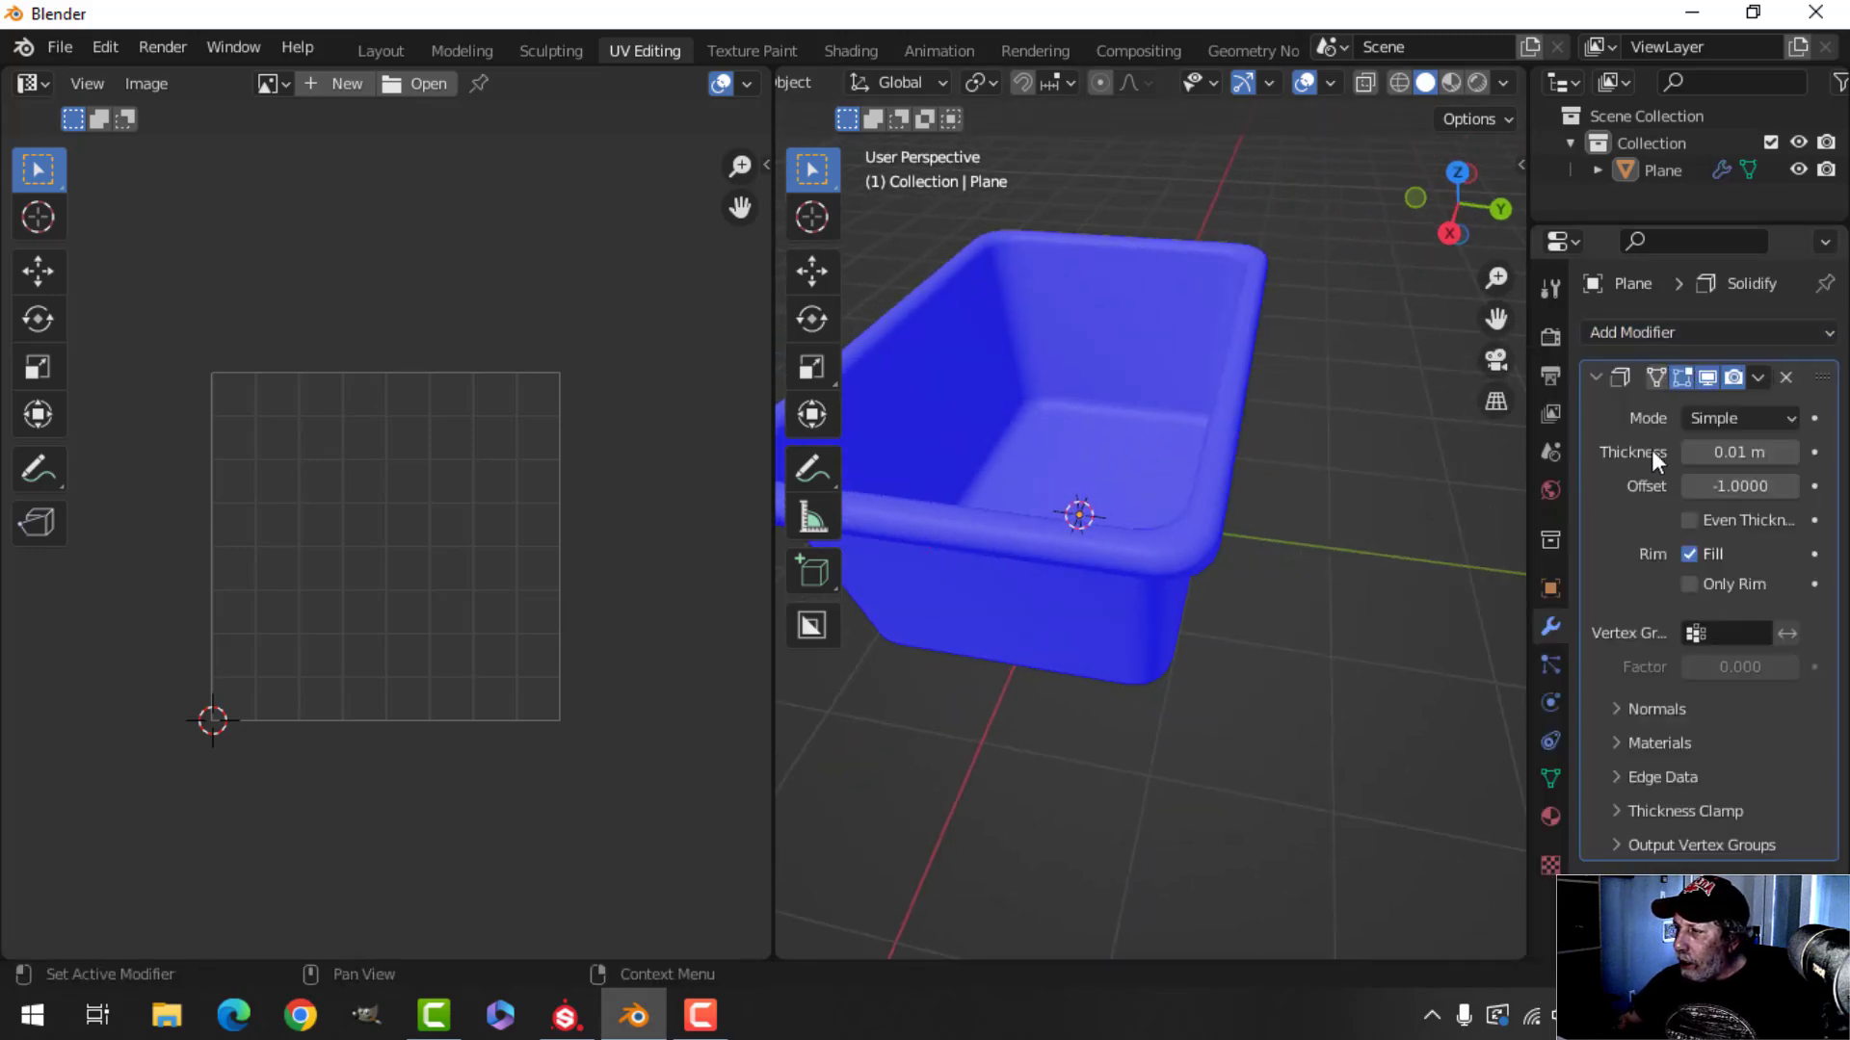
click(1592, 377)
middle_drag(1320, 431, 1198, 418)
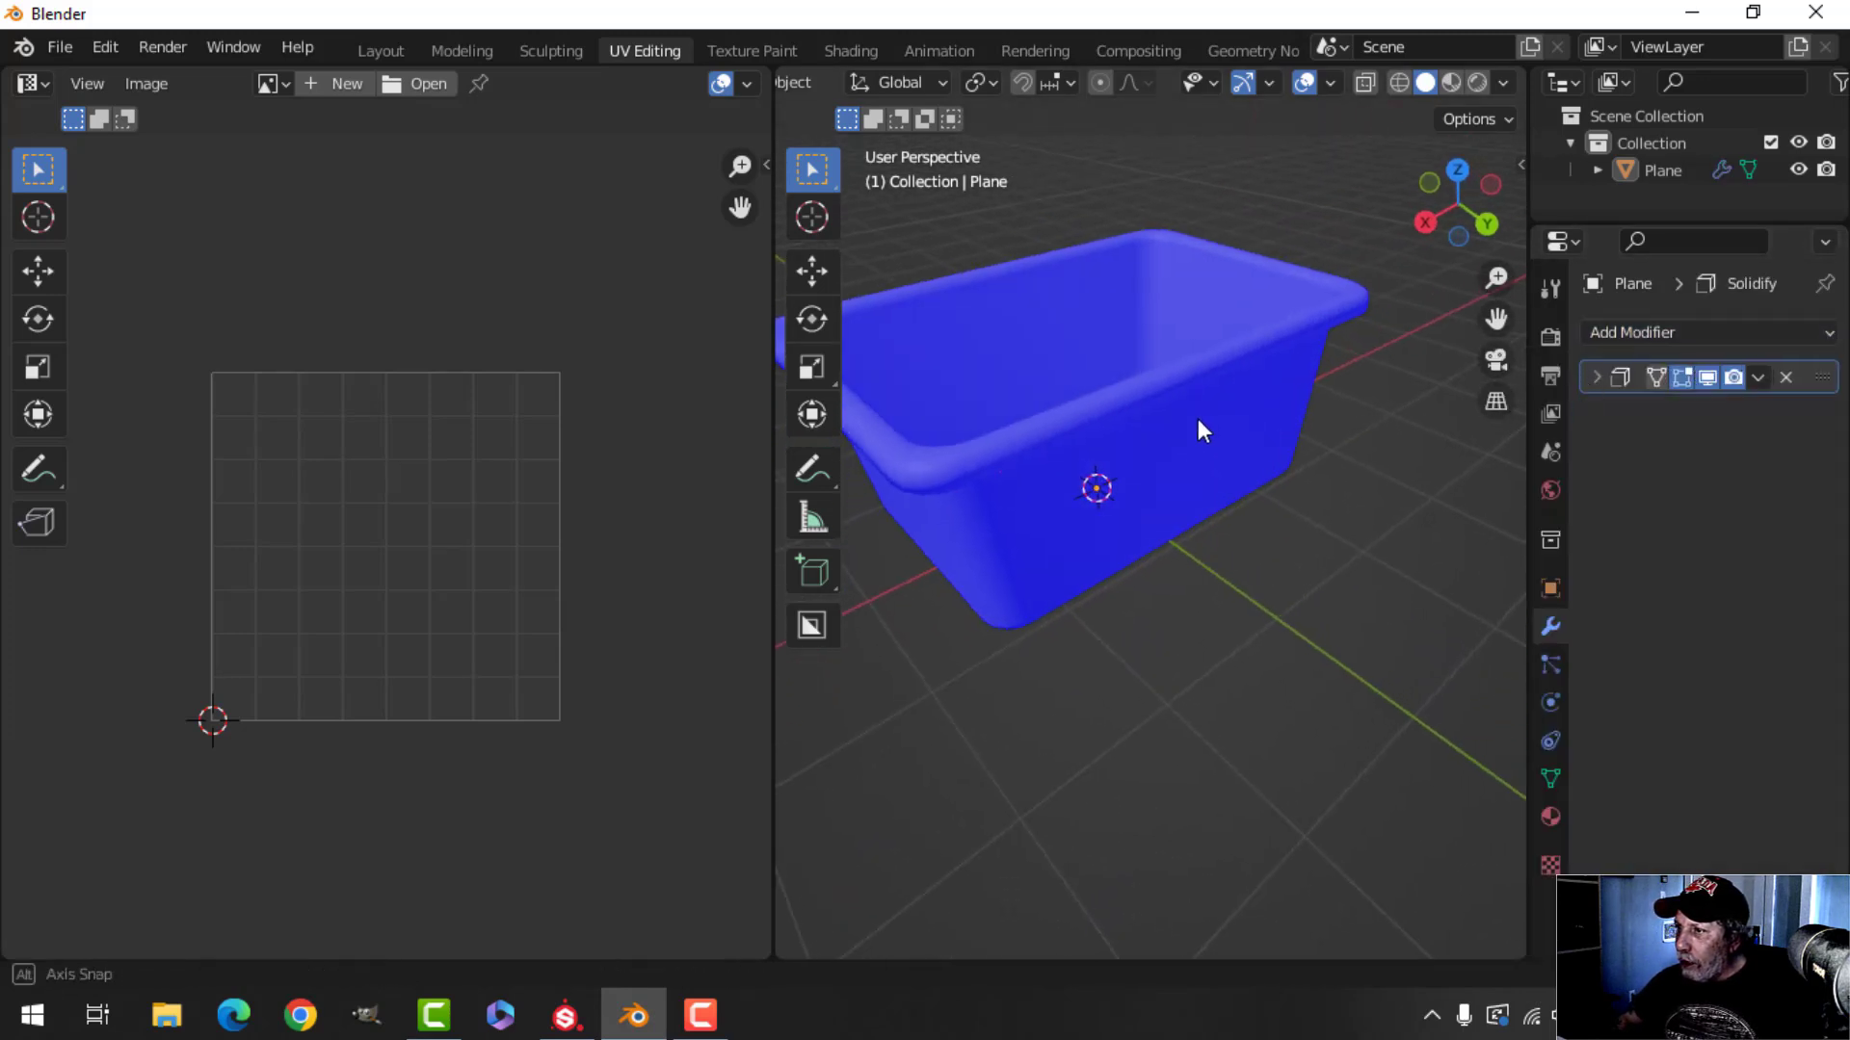
Turn off the Face Orientation overlay and enter Edit Mode on the container
click(1331, 83)
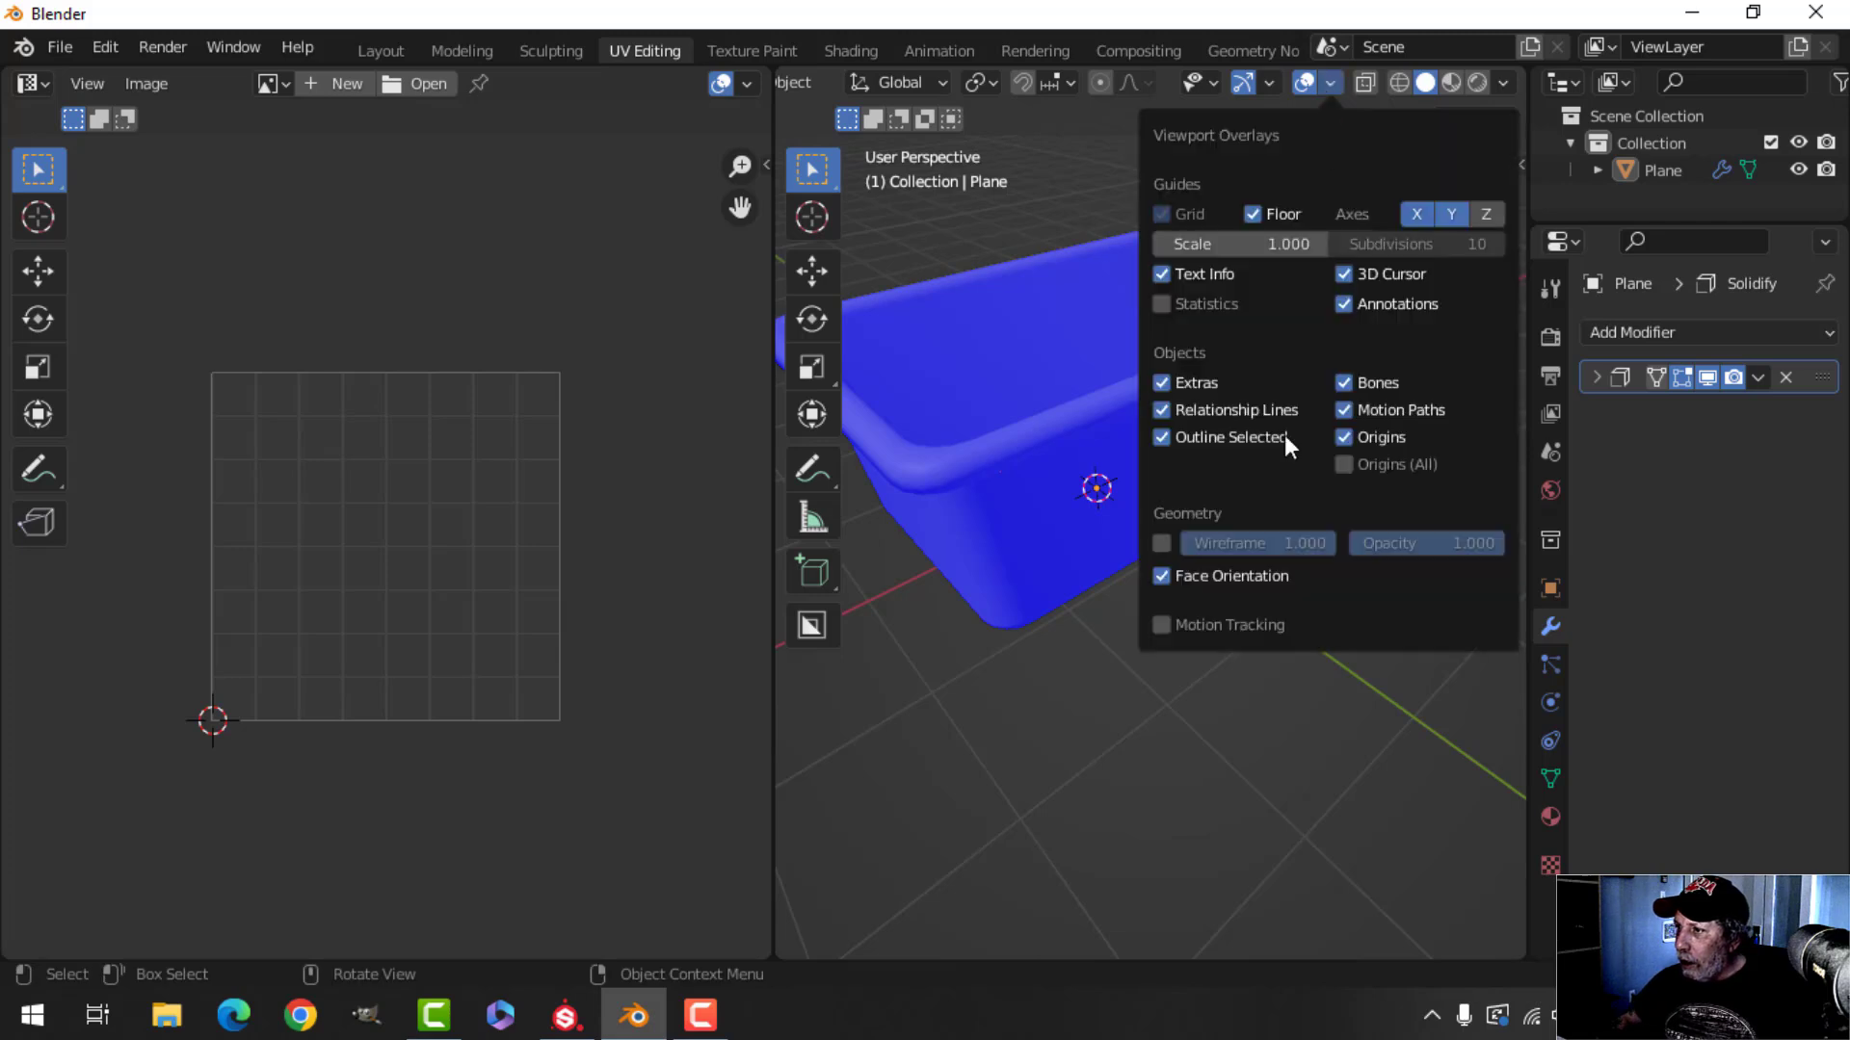
click(1245, 573)
middle_drag(1217, 572, 1281, 489)
key(Tab)
Unwrap all of the container's faces using only the centre seam
key(a)
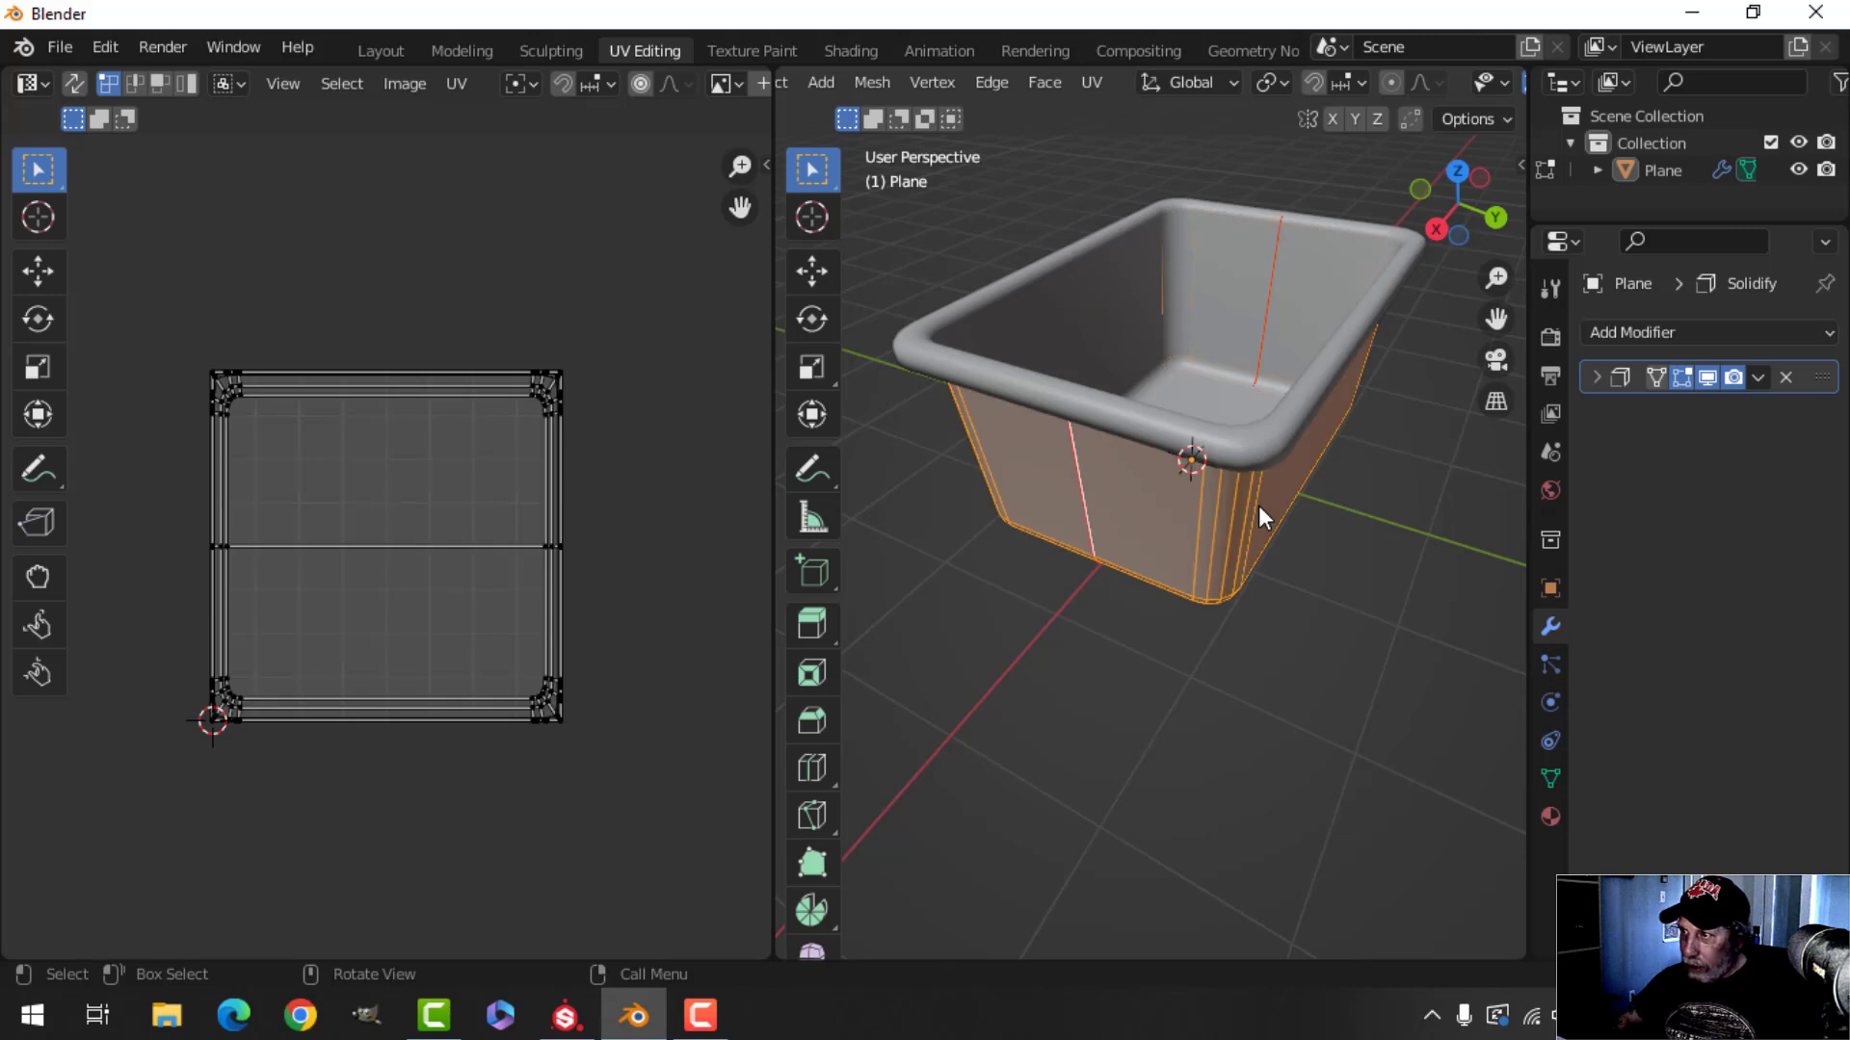
key(u)
click(1258, 504)
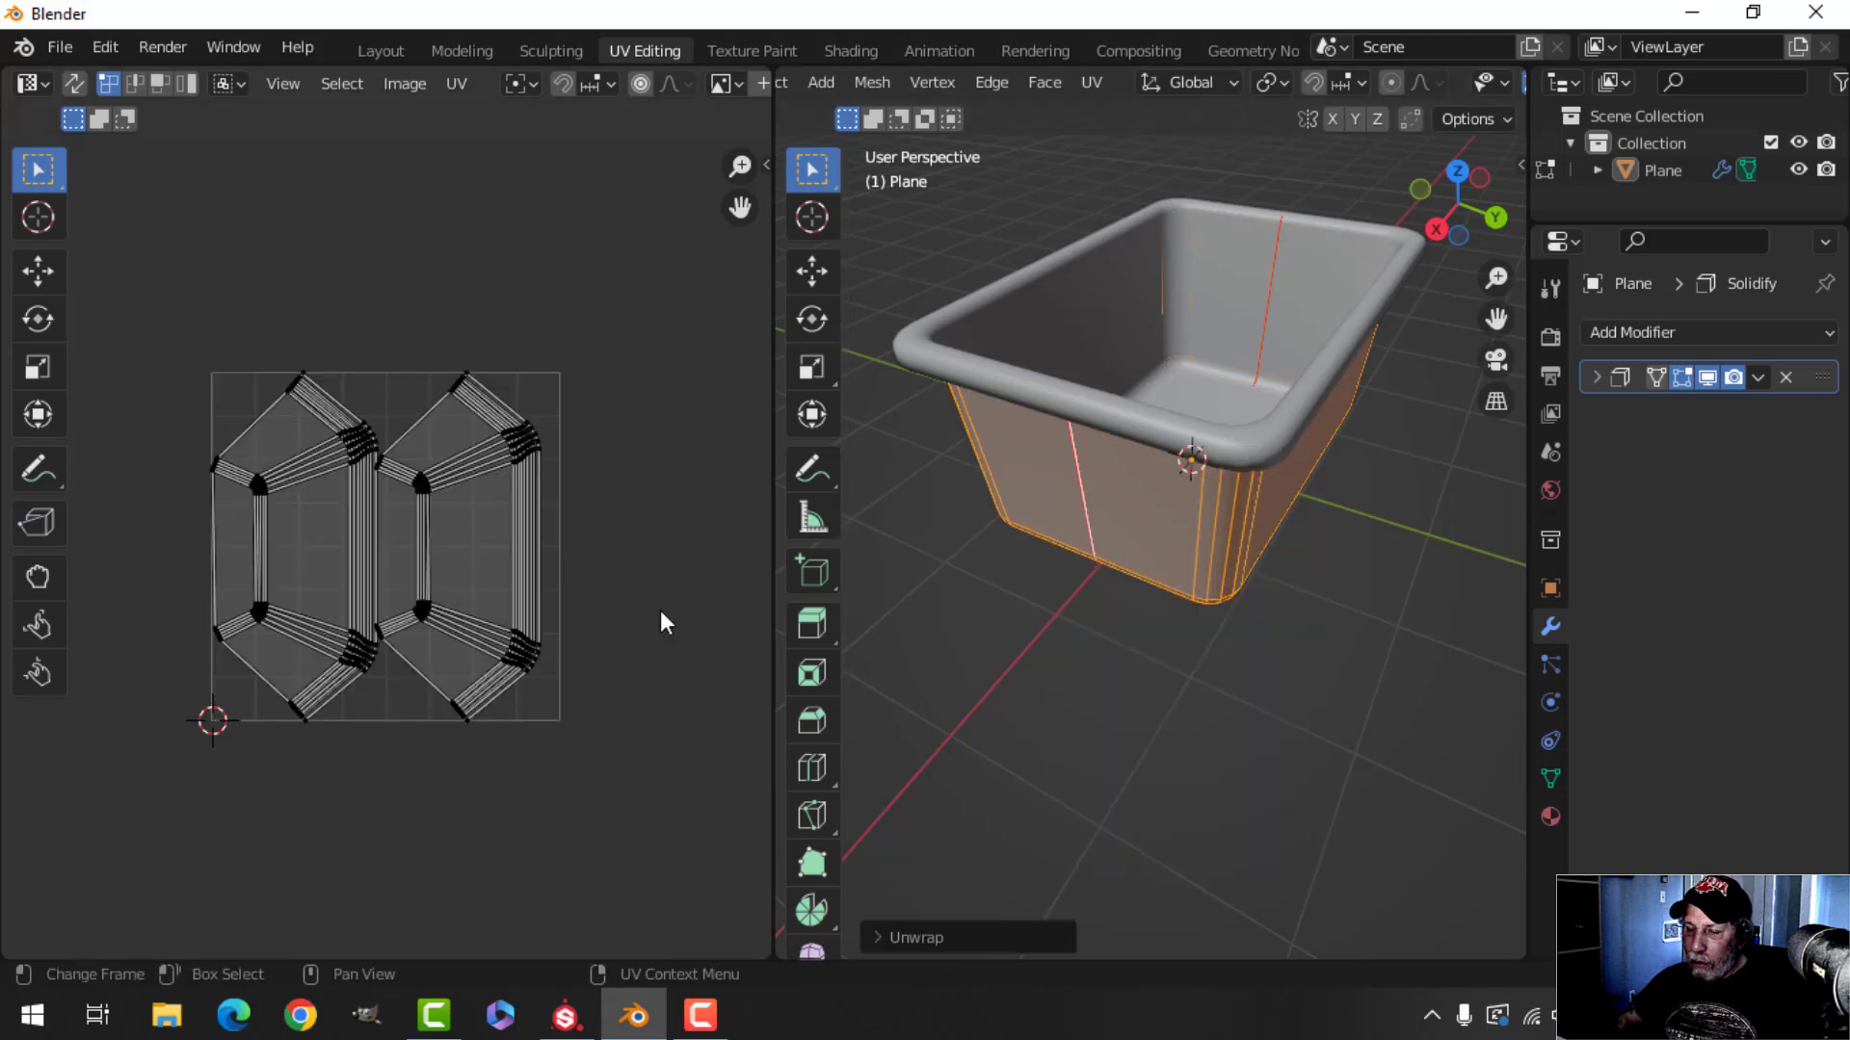
Select the edge loops around the container's base and just below its rim and mark them as seams
middle_drag(1279, 544, 1144, 380)
key(alt+a)
scroll(1146, 434, up, 3)
scroll(1240, 459, up, 3)
scroll(1140, 500, up, 3)
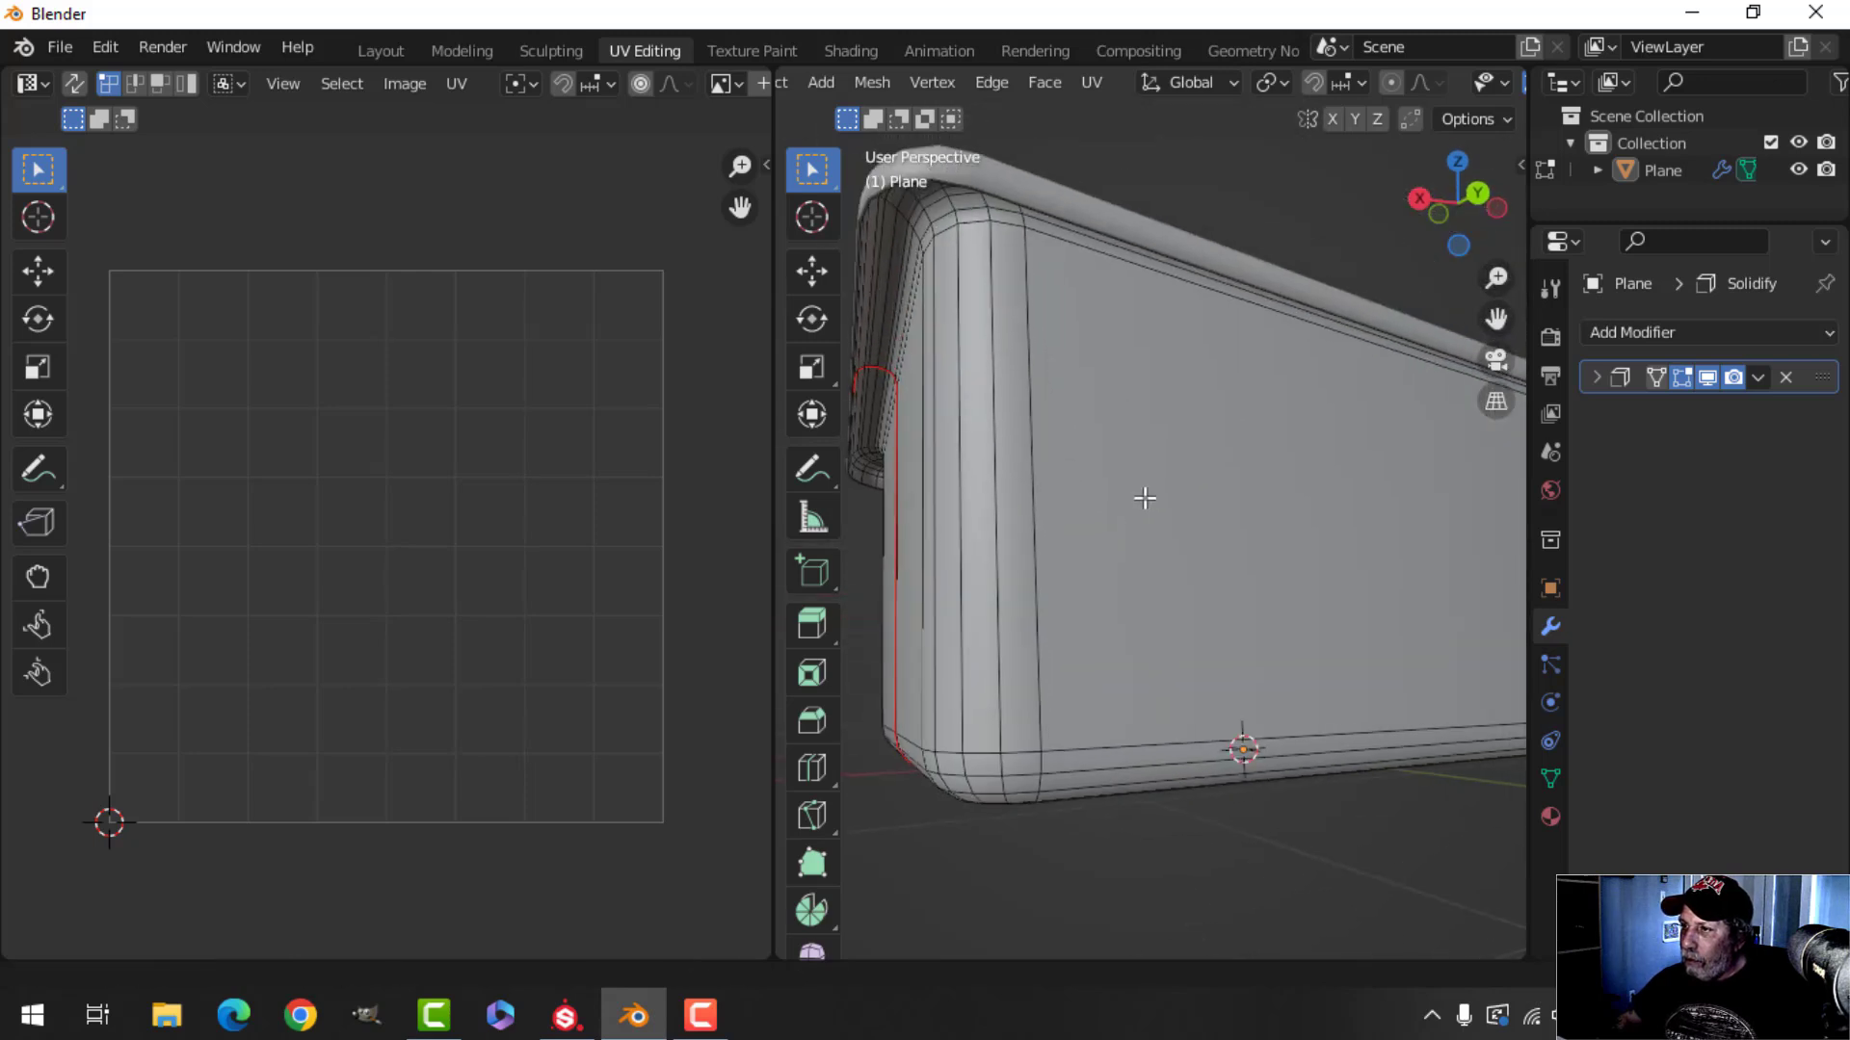
scroll(1121, 333, down, 3)
middle_drag(1106, 379, 1132, 459)
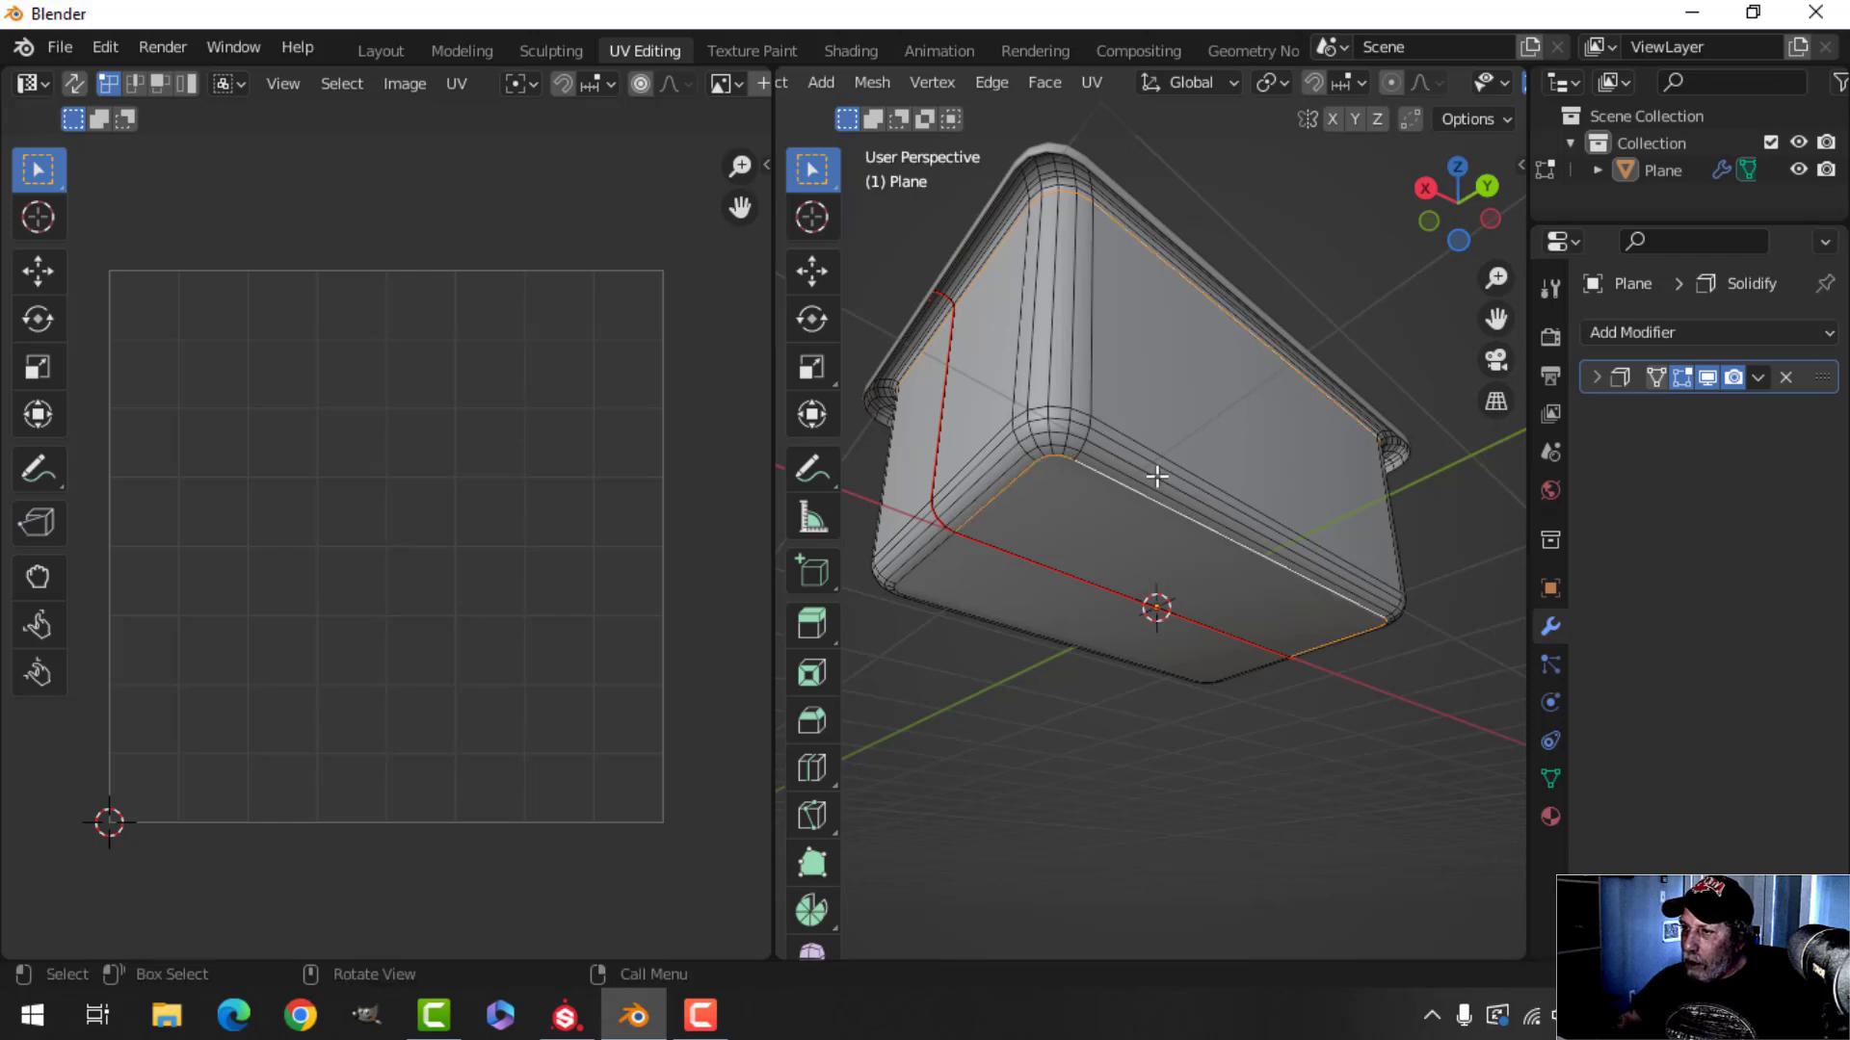
key(ctrl+e)
click(1128, 552)
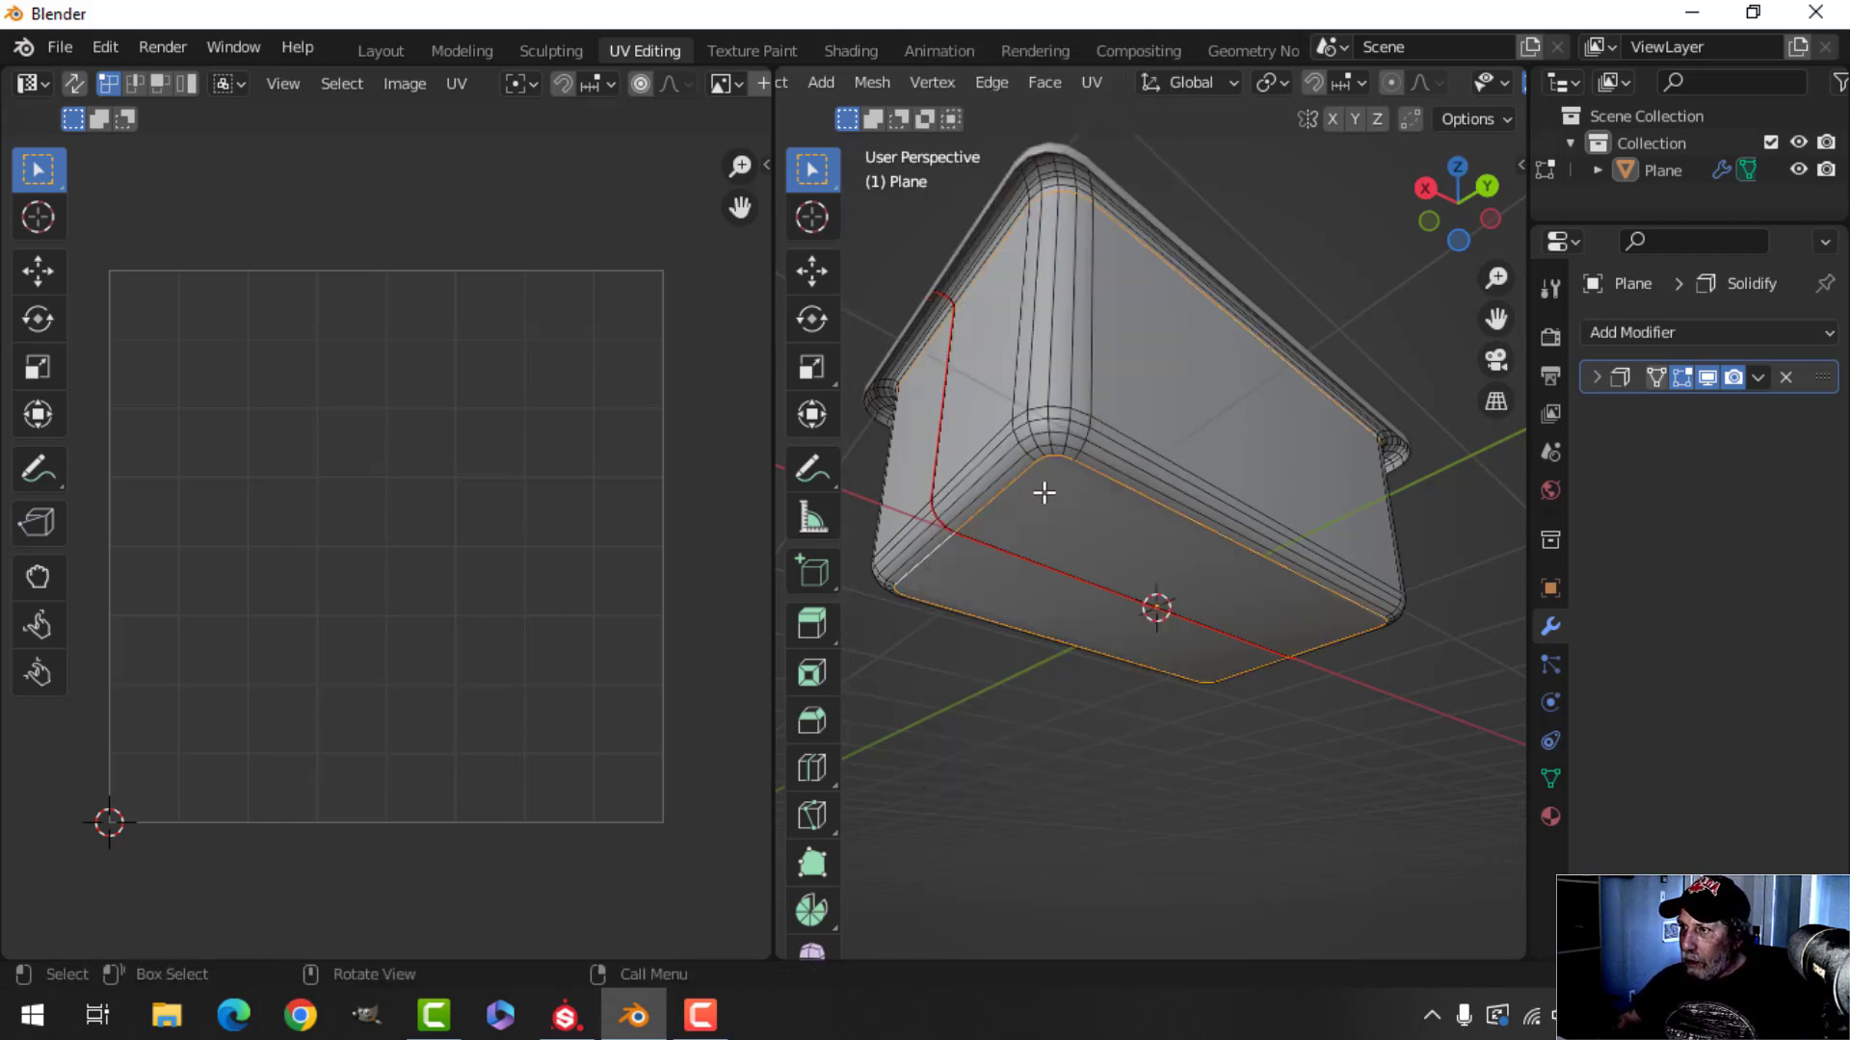
middle_drag(1044, 492, 1284, 487)
key(ctrl+e)
click(1207, 545)
Unwrap the whole container again using the base and rim seams
key(a)
key(u)
click(1287, 487)
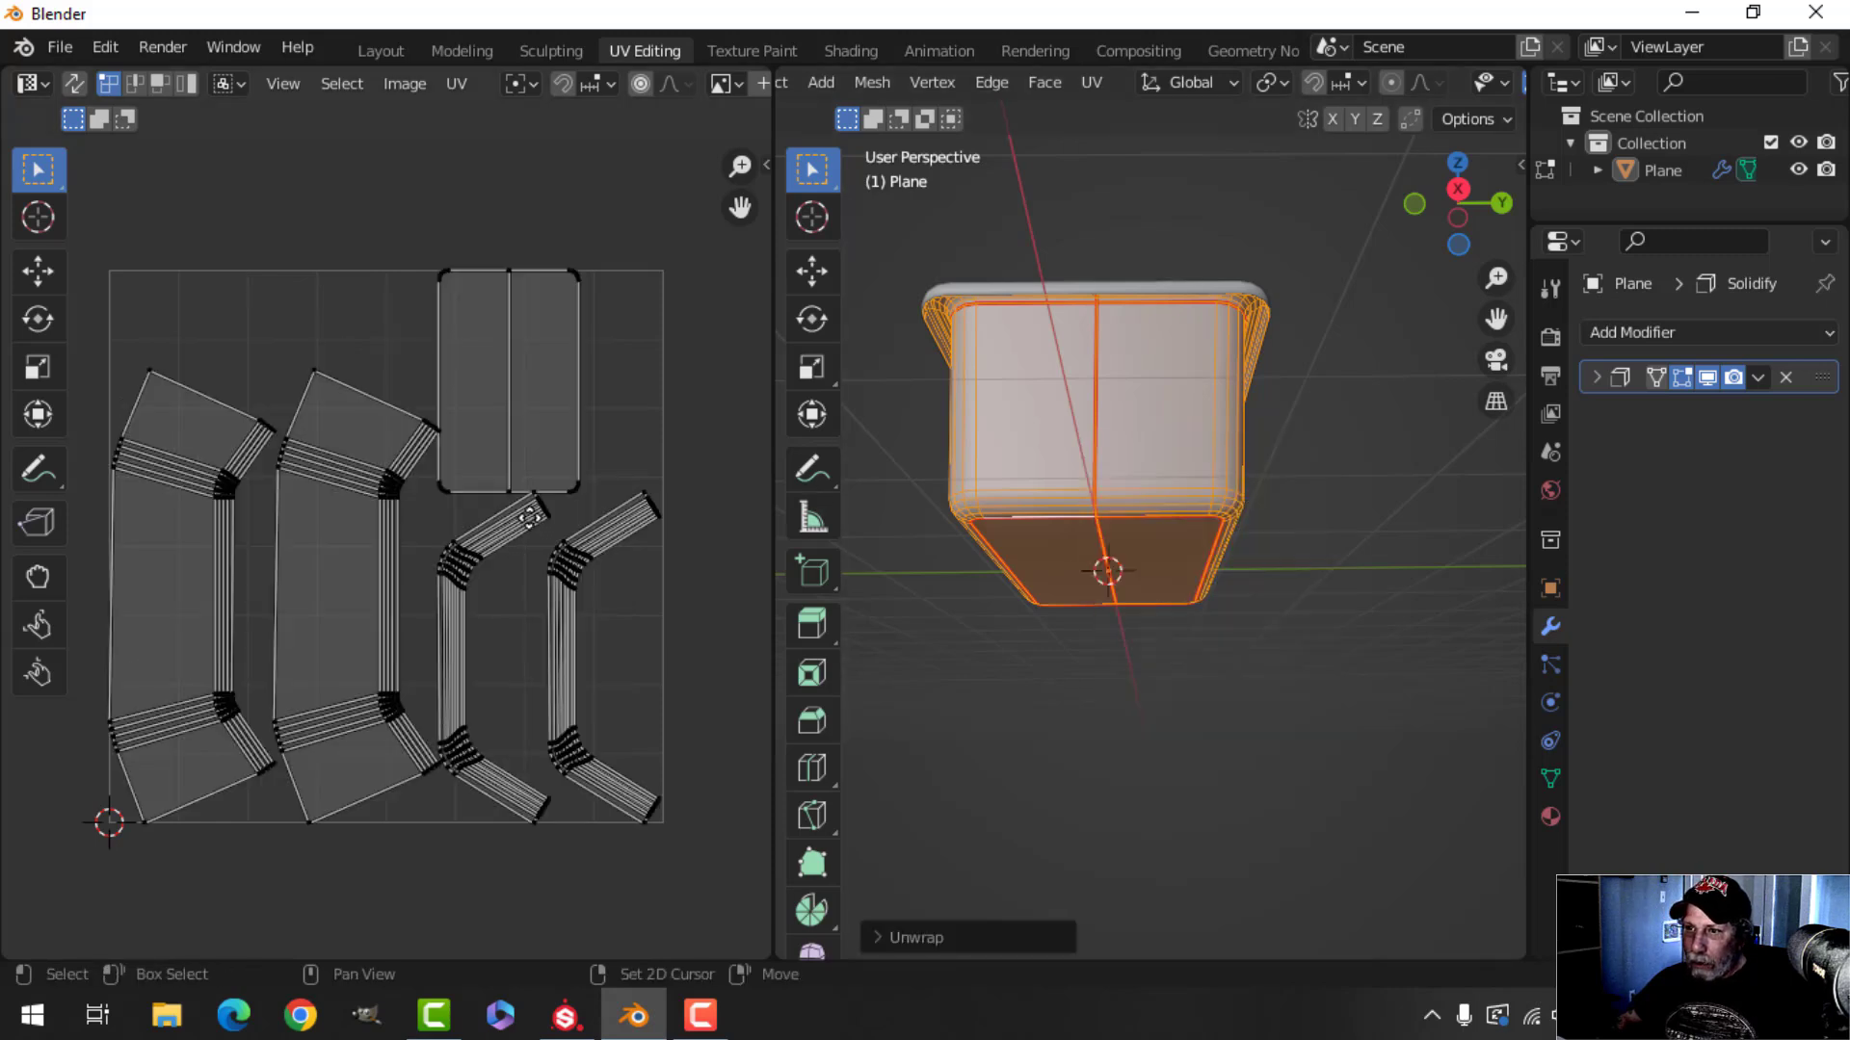
scroll(655, 530, up, 2)
scroll(622, 557, down, 3)
middle_drag(622, 557, 523, 508)
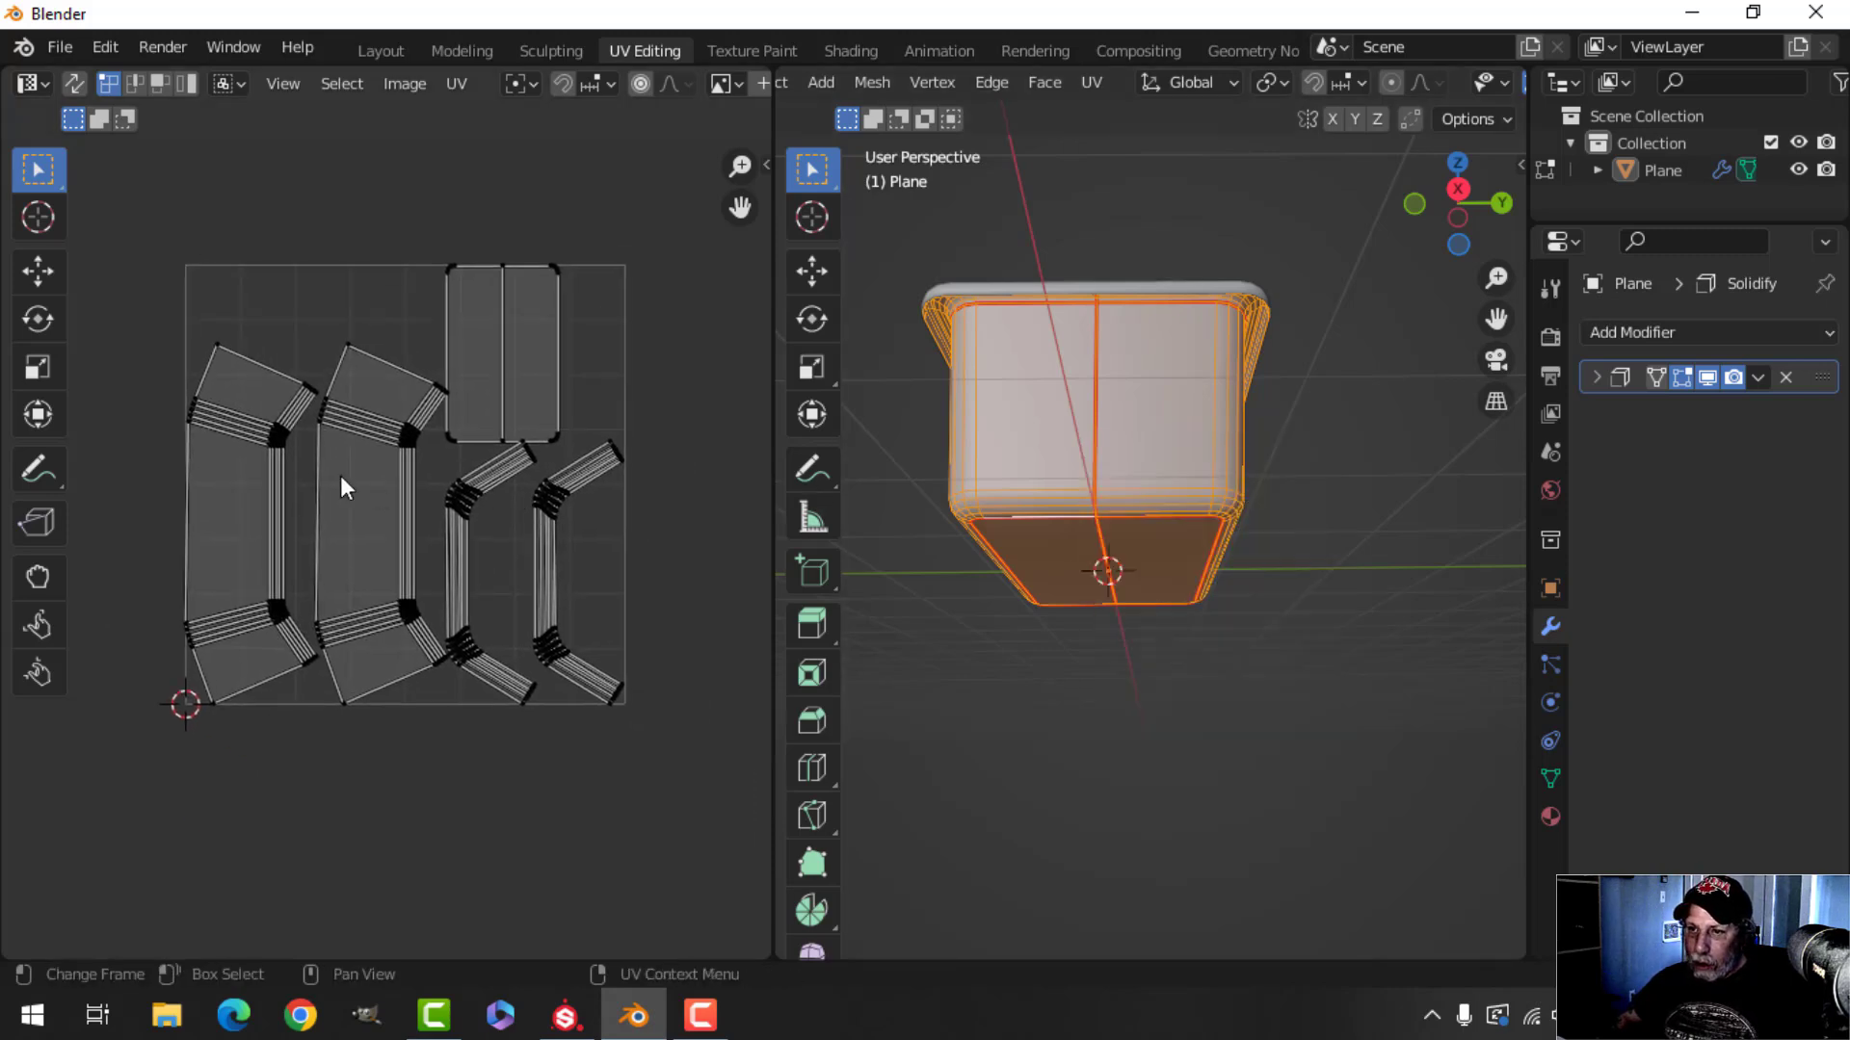
middle_drag(320, 471, 340, 482)
Select the first curved side-wall UV island and straighten it with the UV Squares To Grid By Shape operation
drag(157, 287, 308, 507)
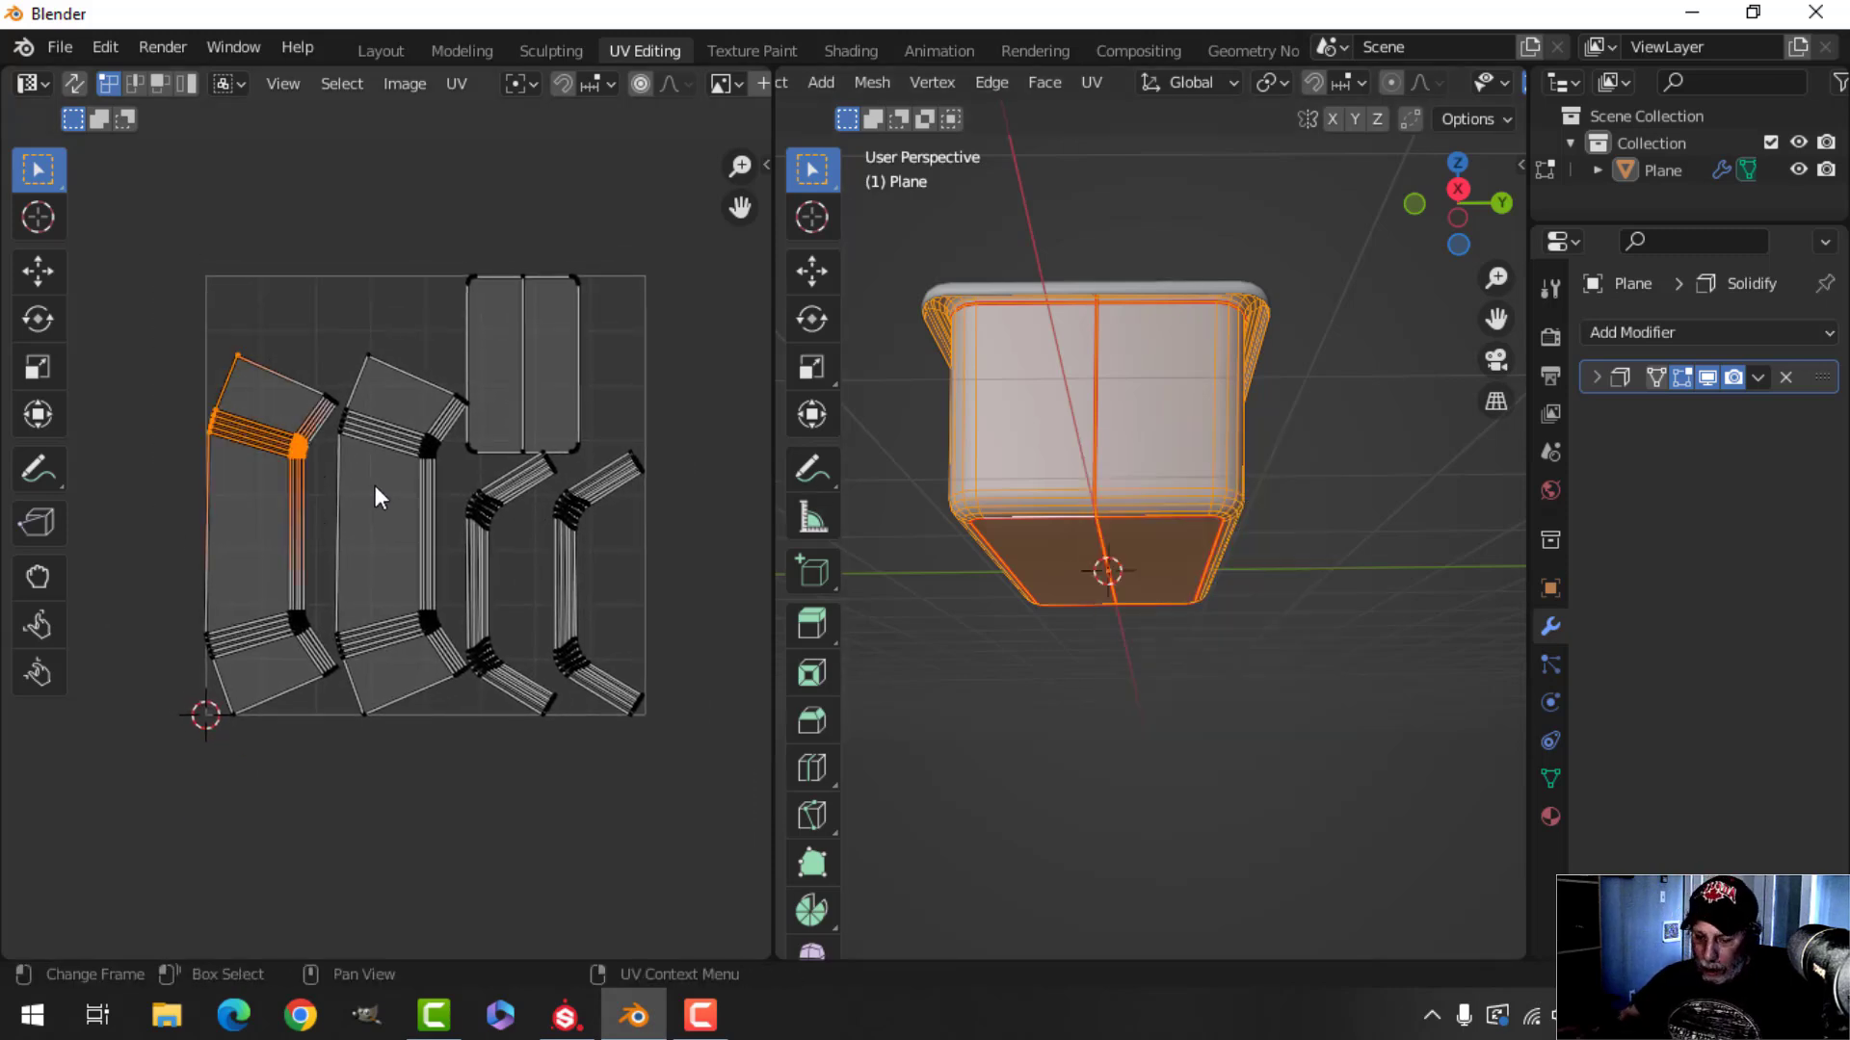
key(ctrl+l)
key(n)
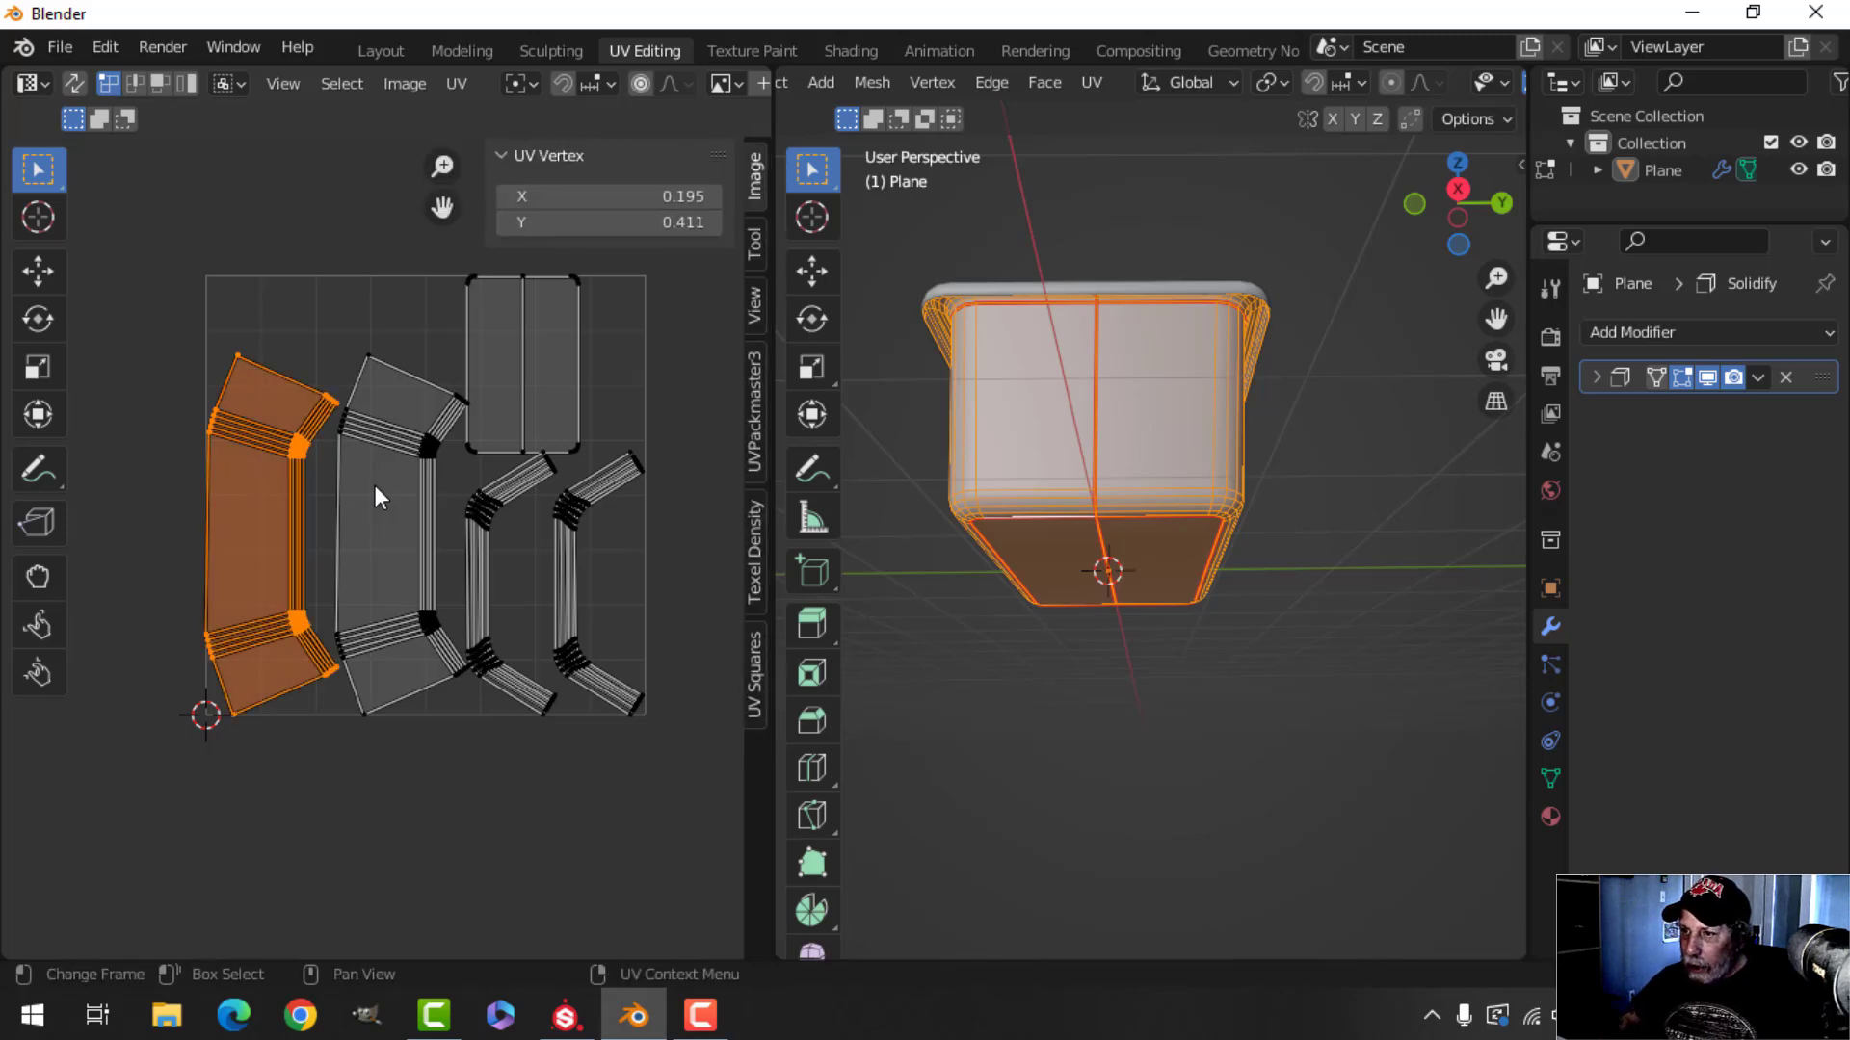
click(754, 680)
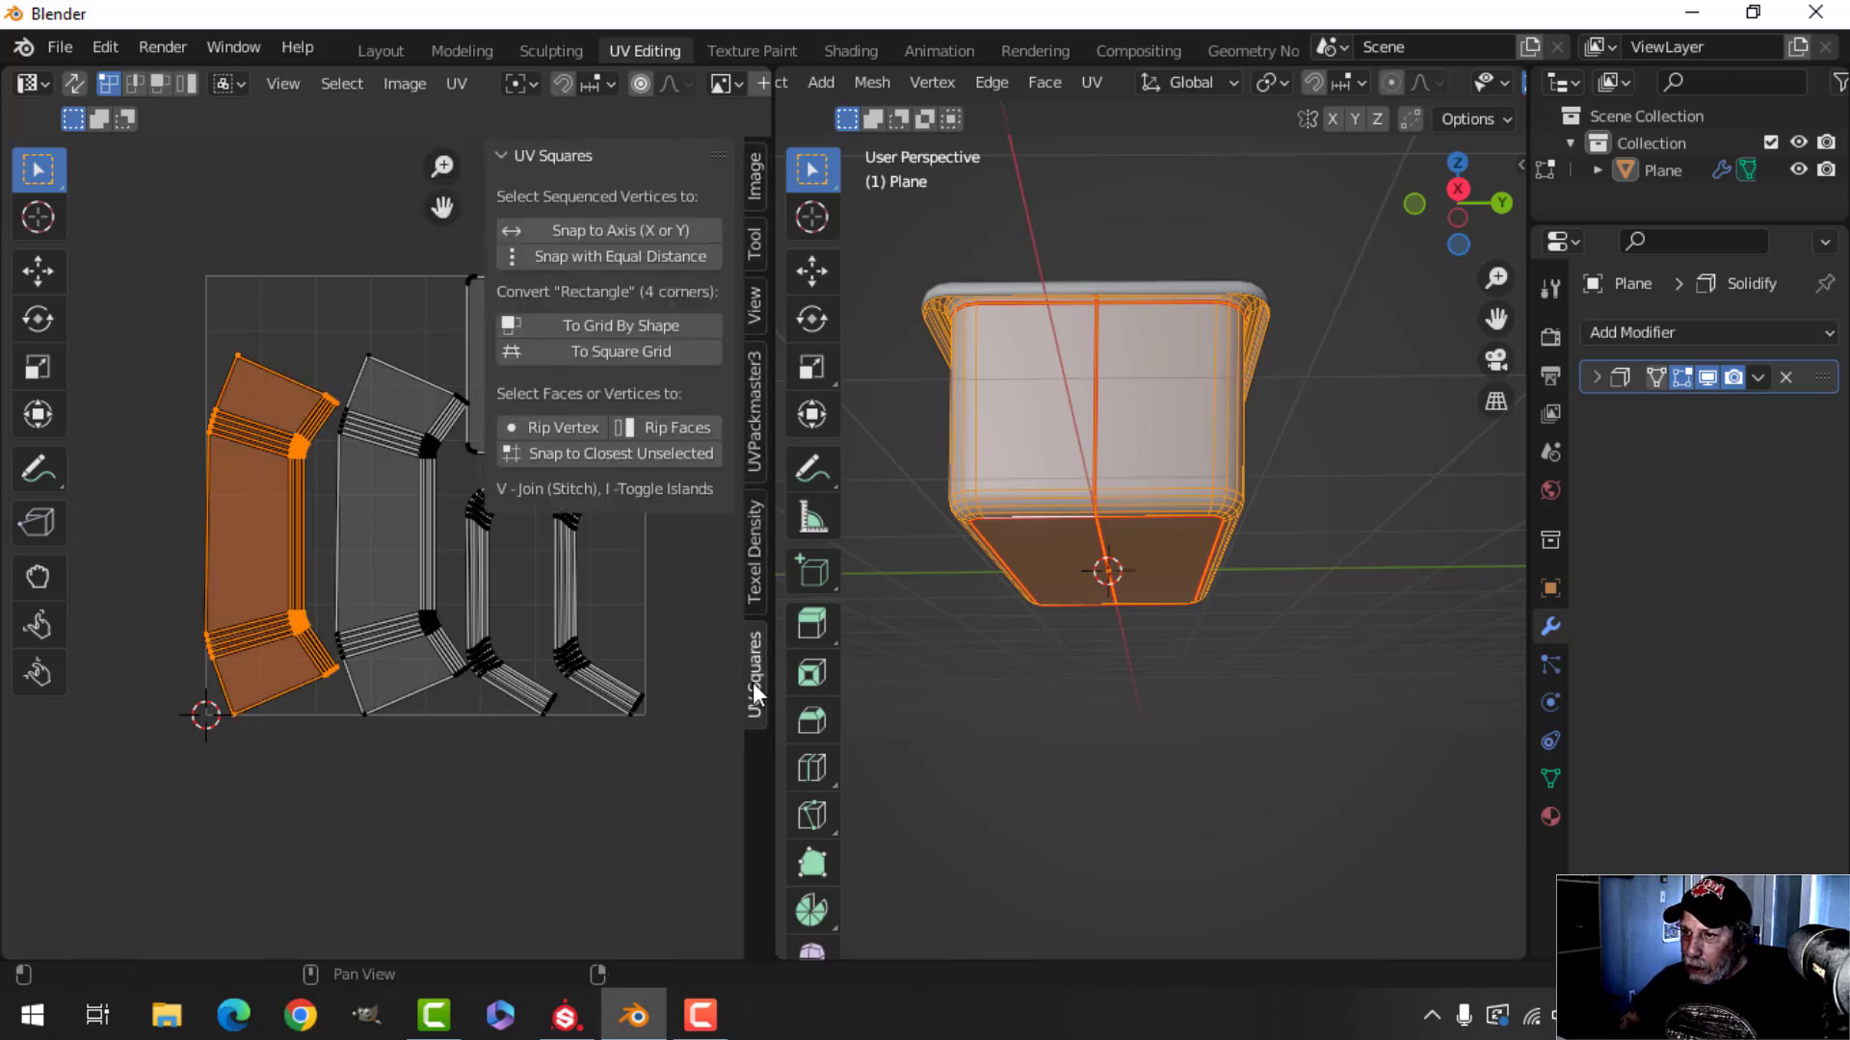
click(611, 326)
key(alt+a)
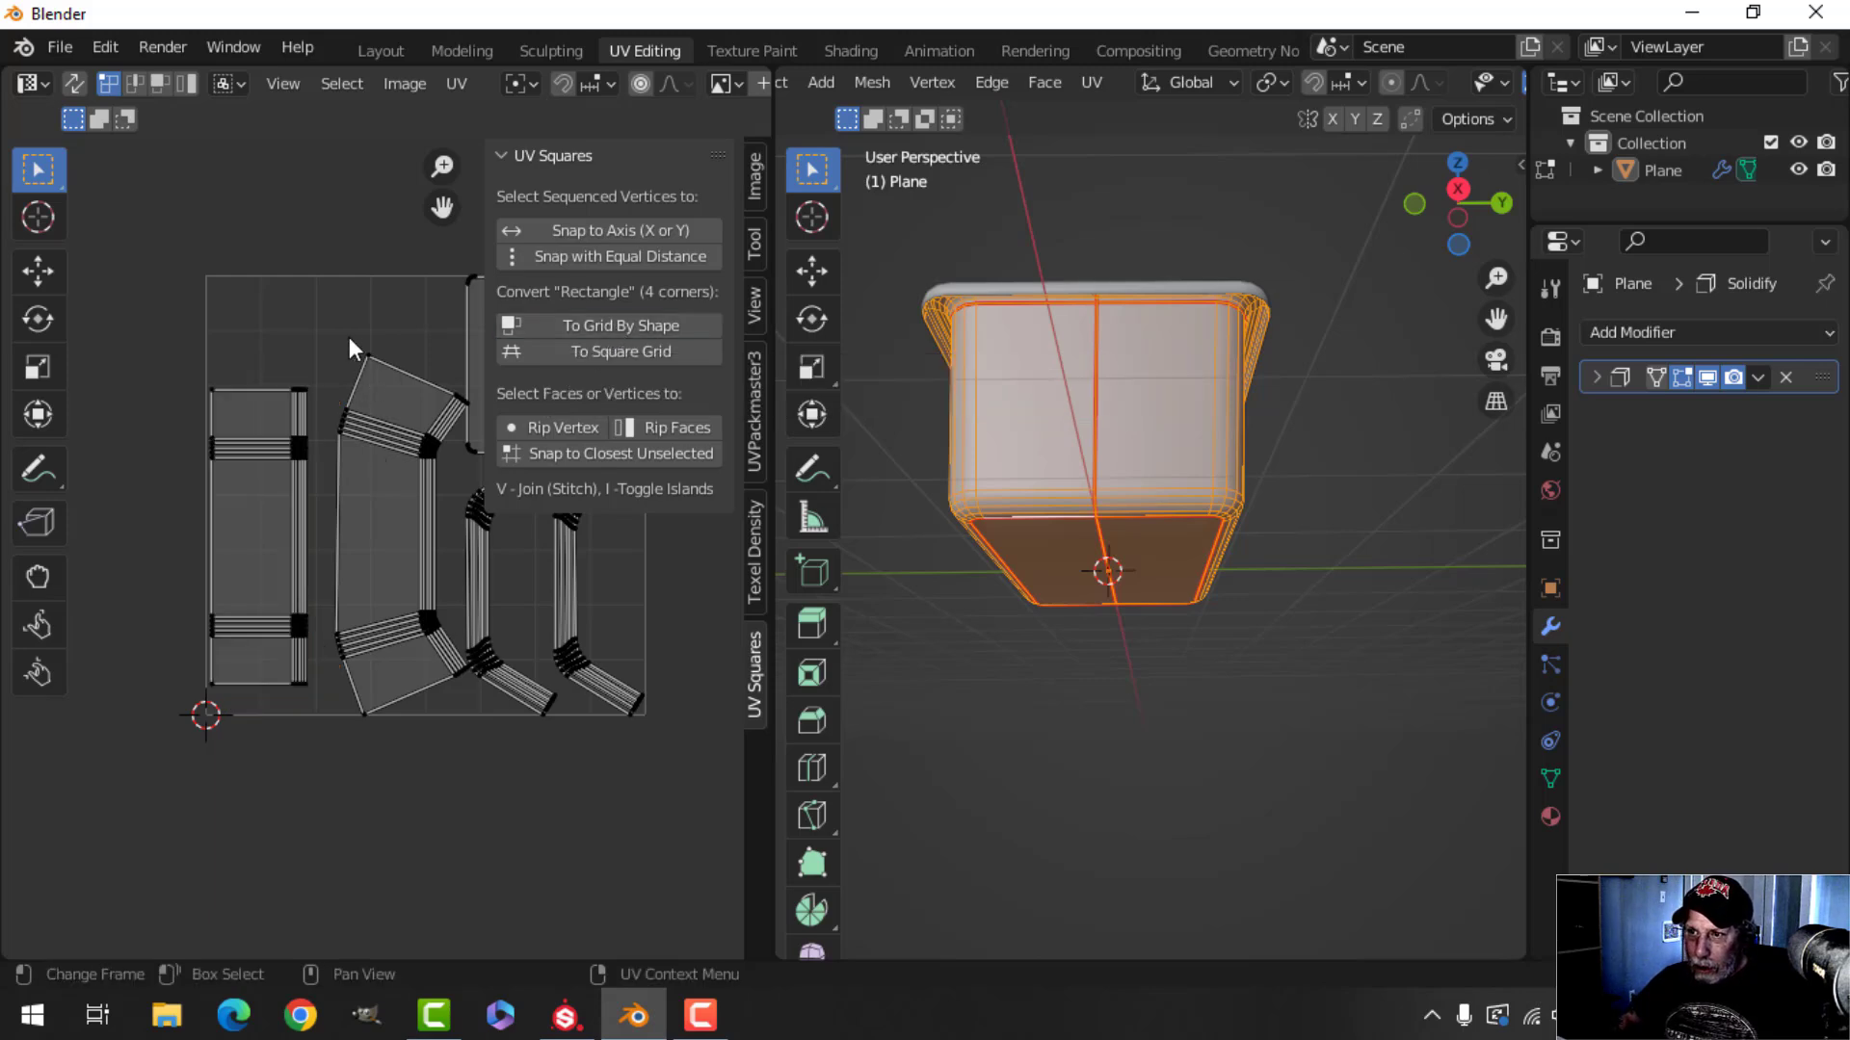
Straighten the second side-wall UV island with To Grid By Shape
click(412, 455)
key(ctrl+l)
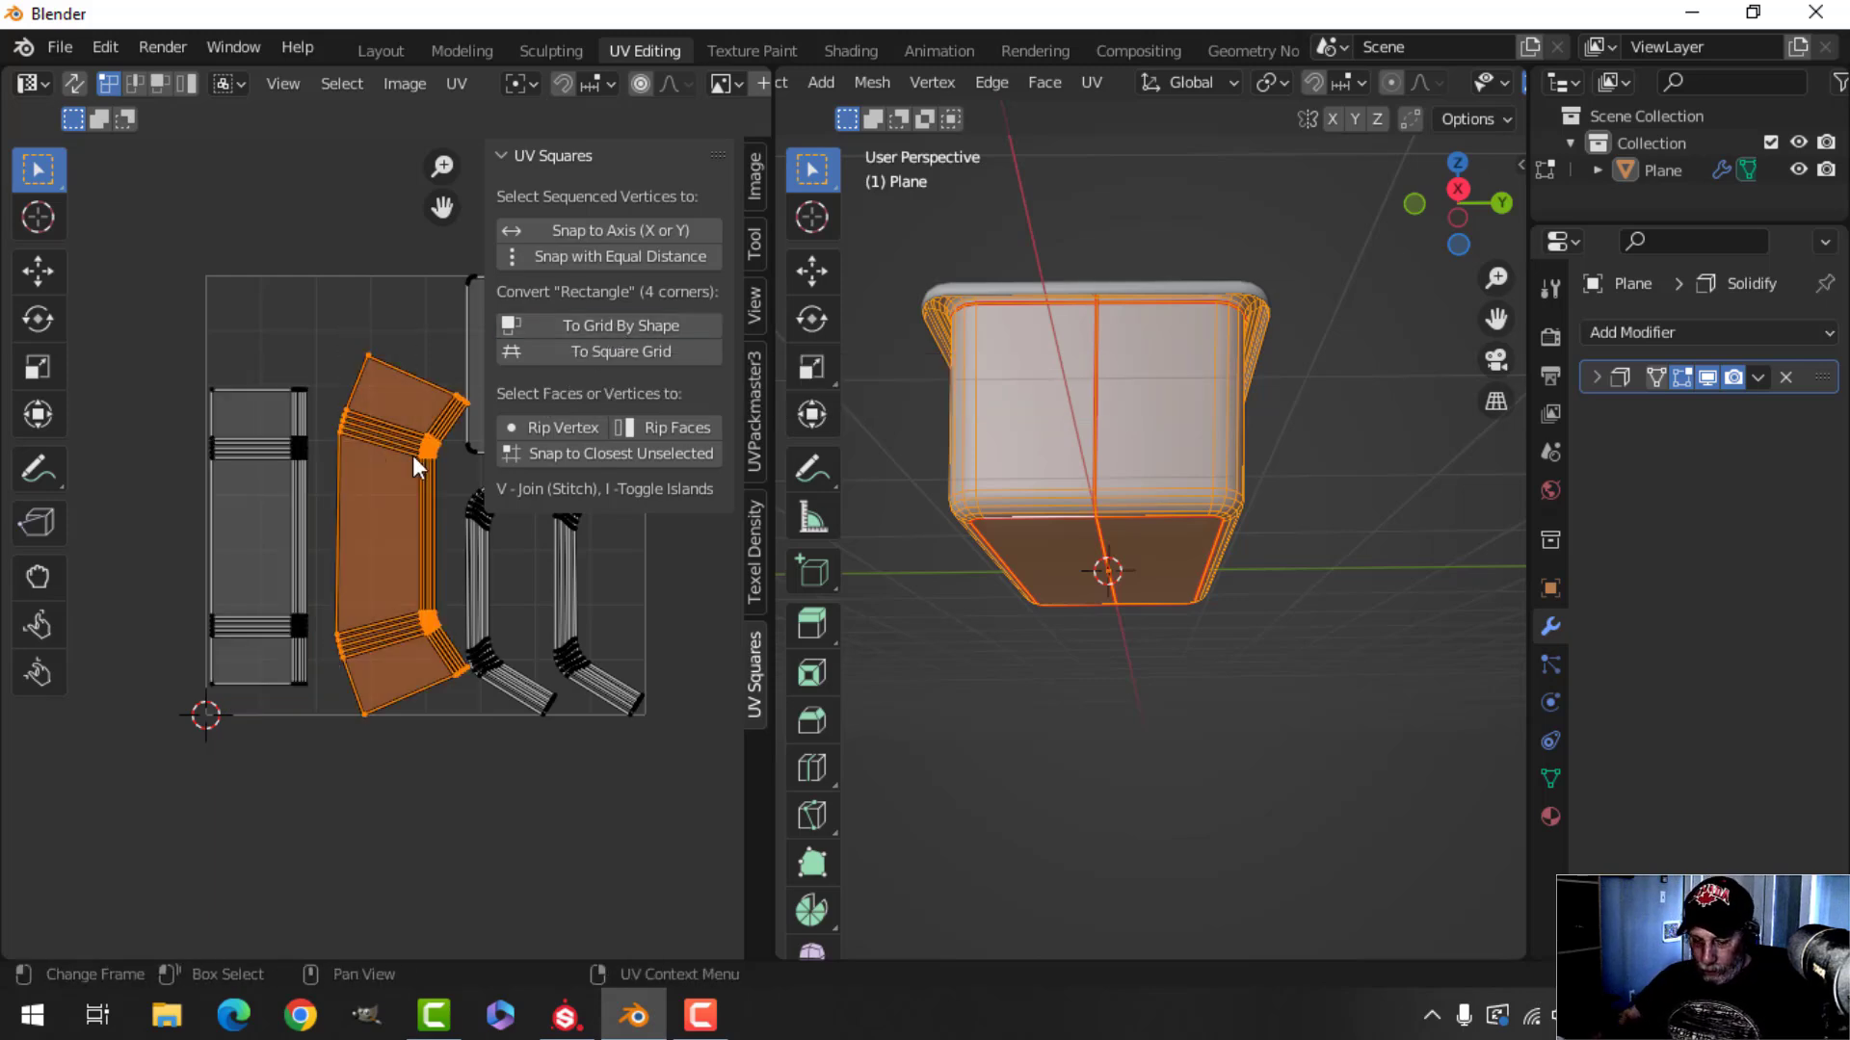
click(598, 327)
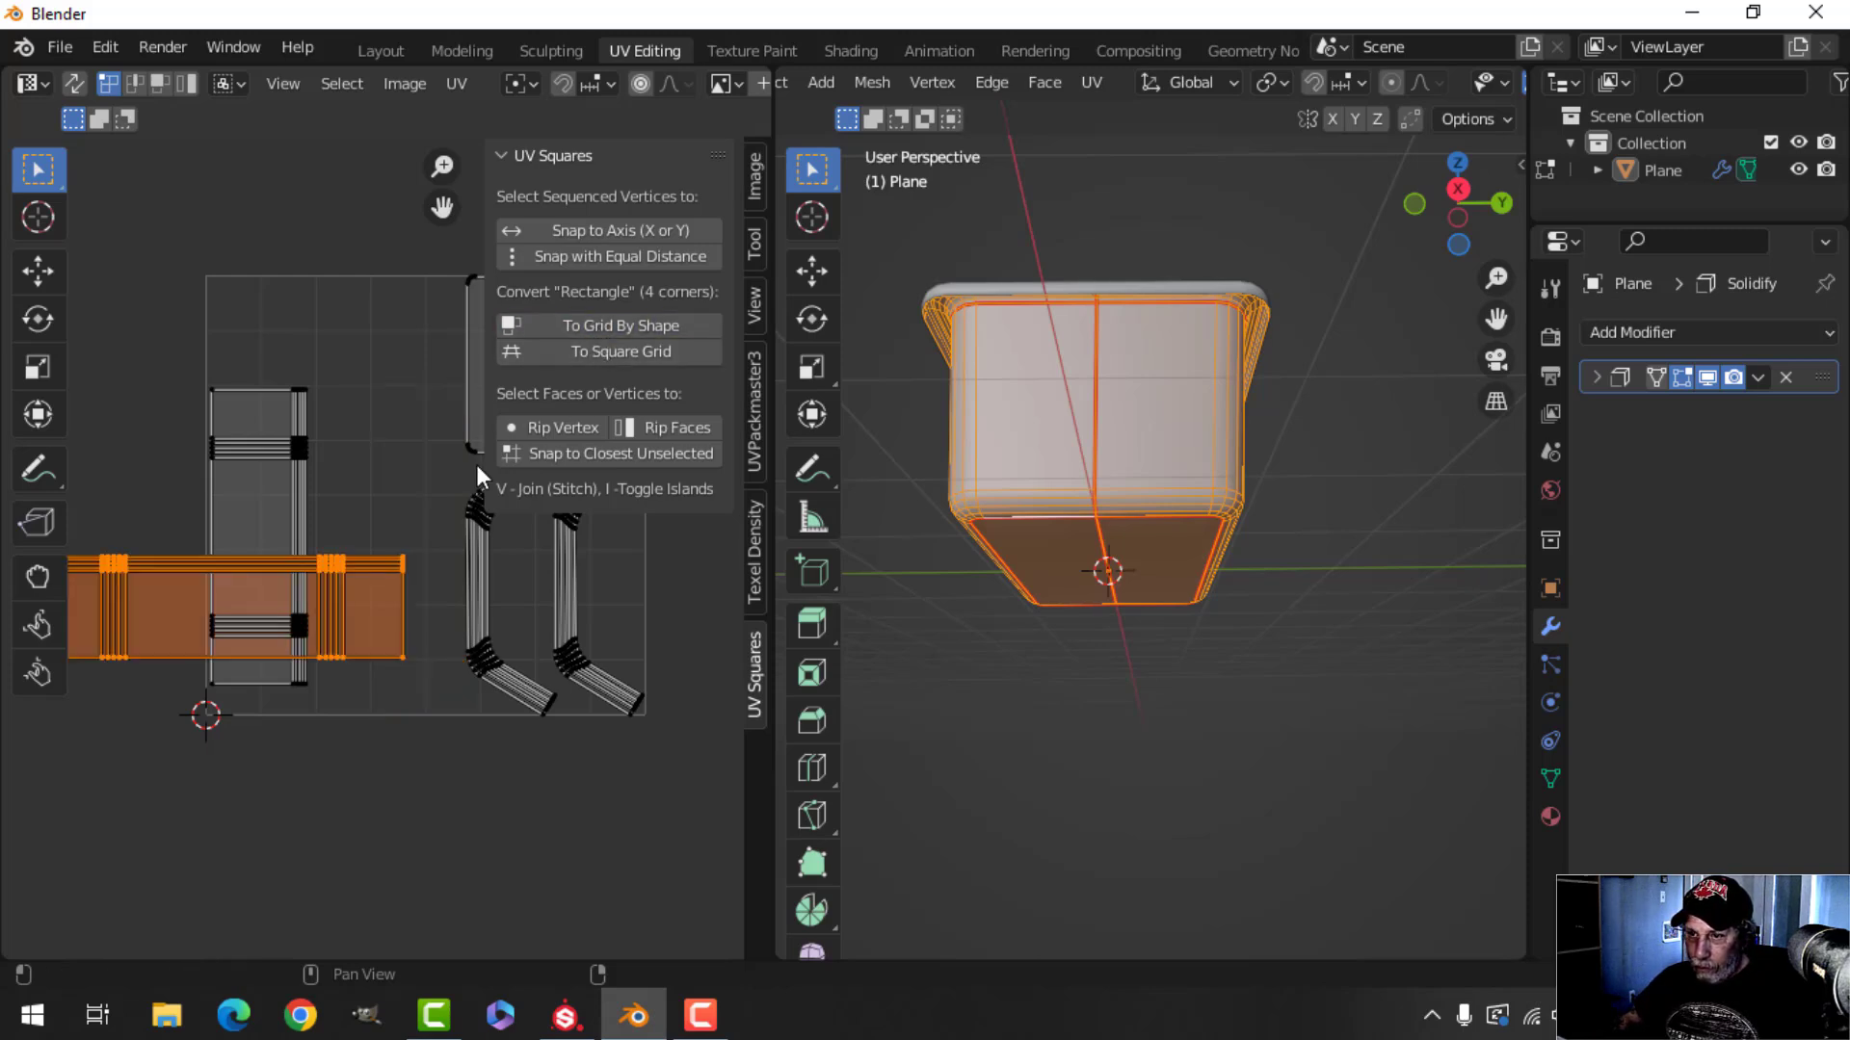
key(n)
middle_drag(567, 583, 505, 564)
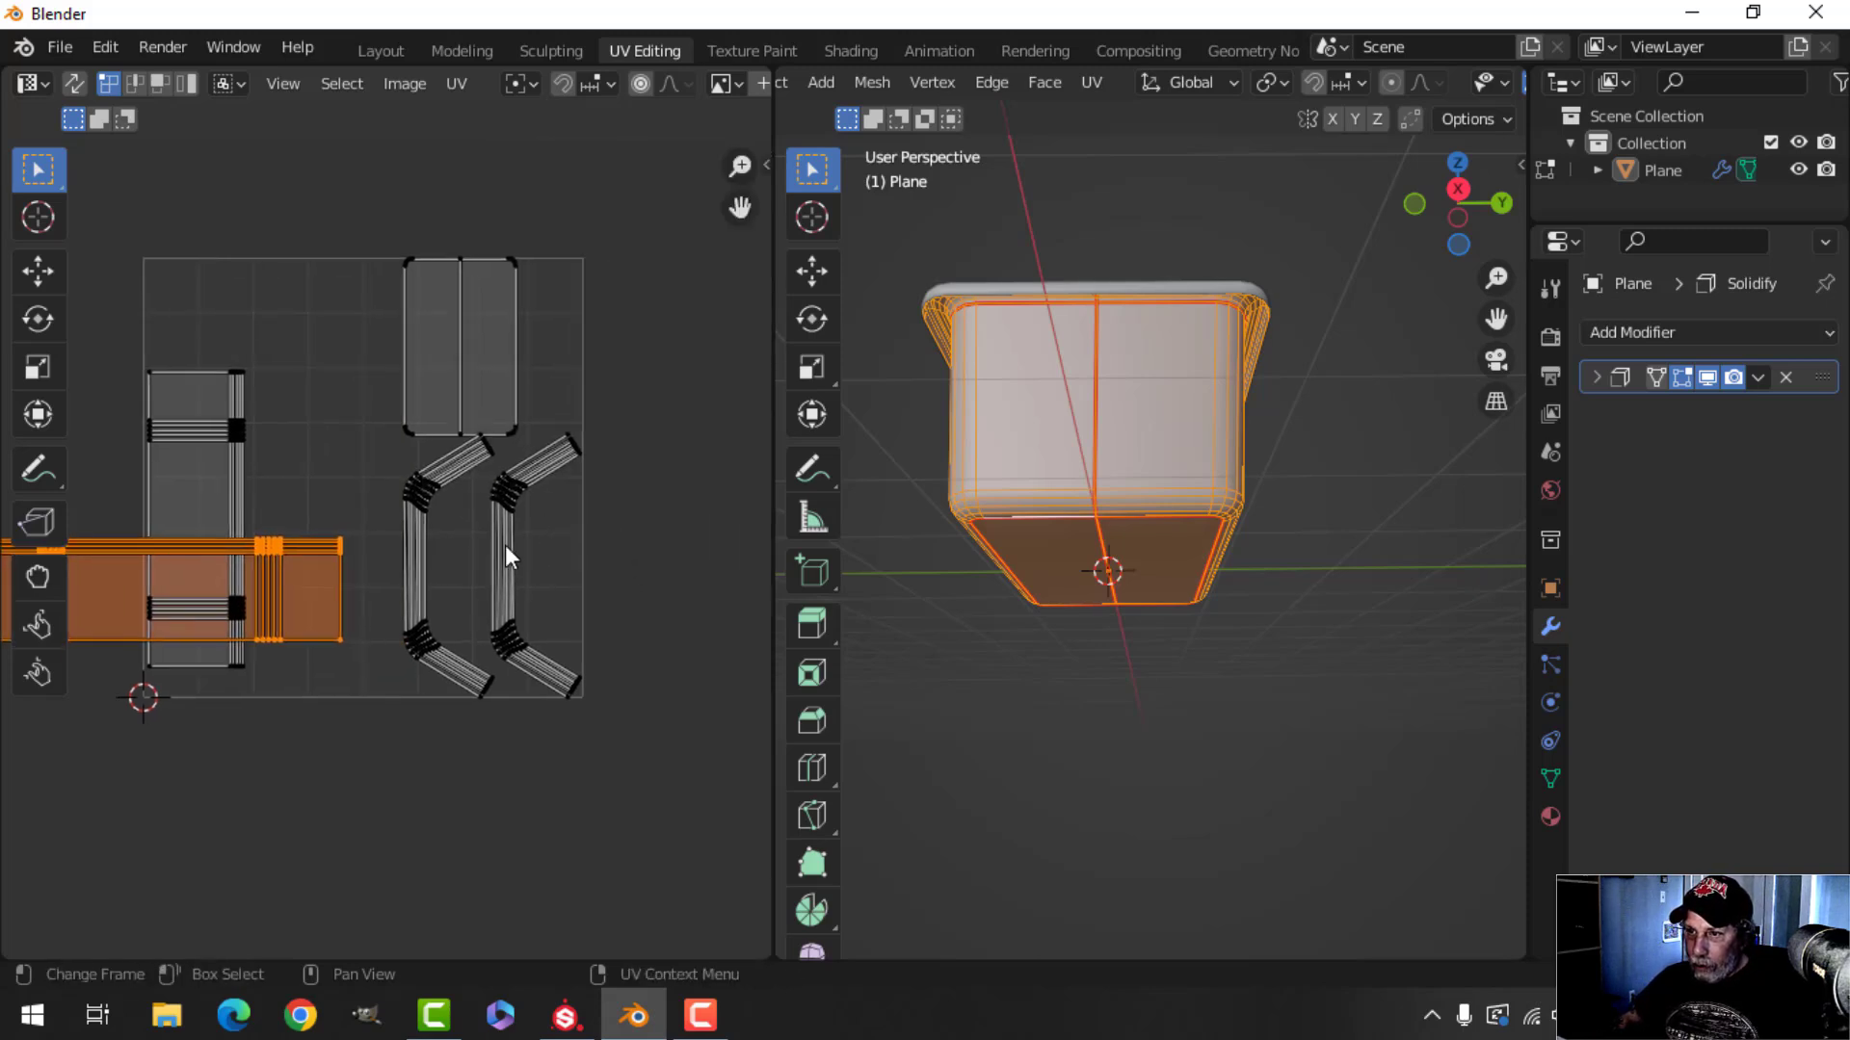
Select both narrow curved UV islands and straighten them together with To Grid By Shape
key(alt+a)
drag(621, 725, 403, 510)
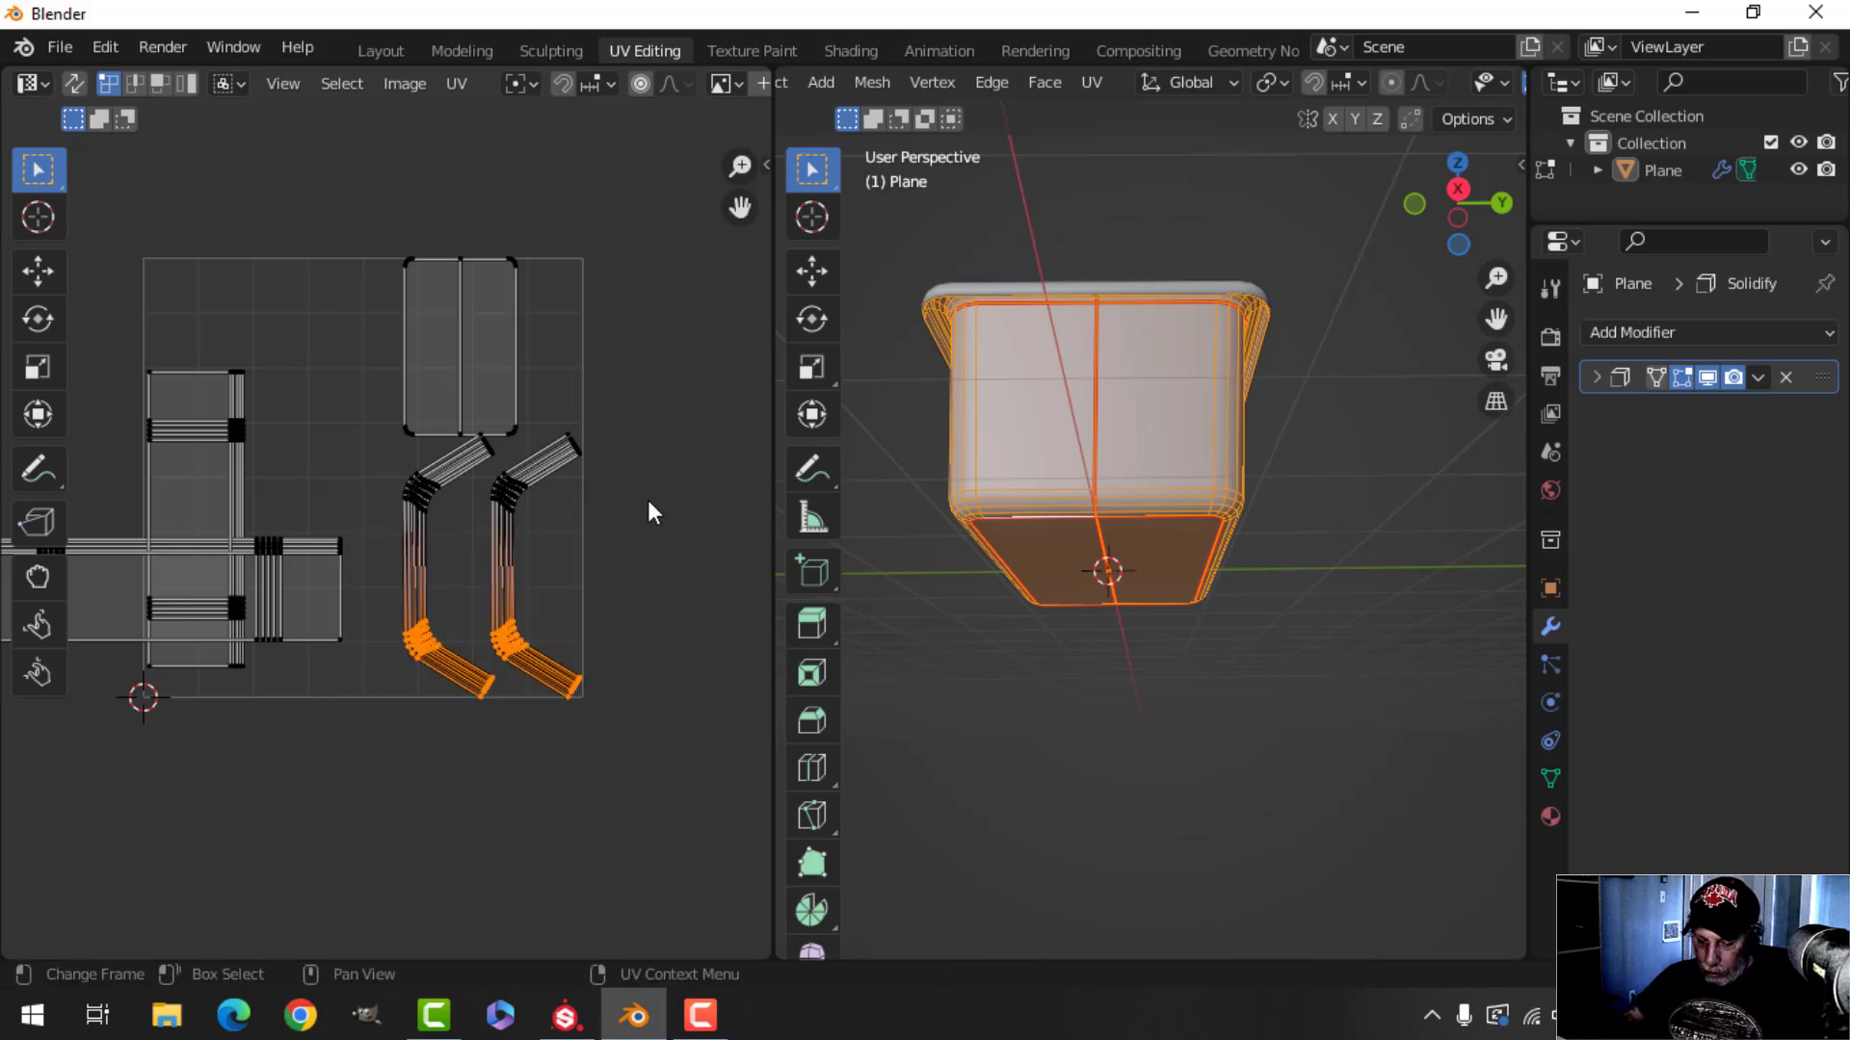
key(ctrl+l)
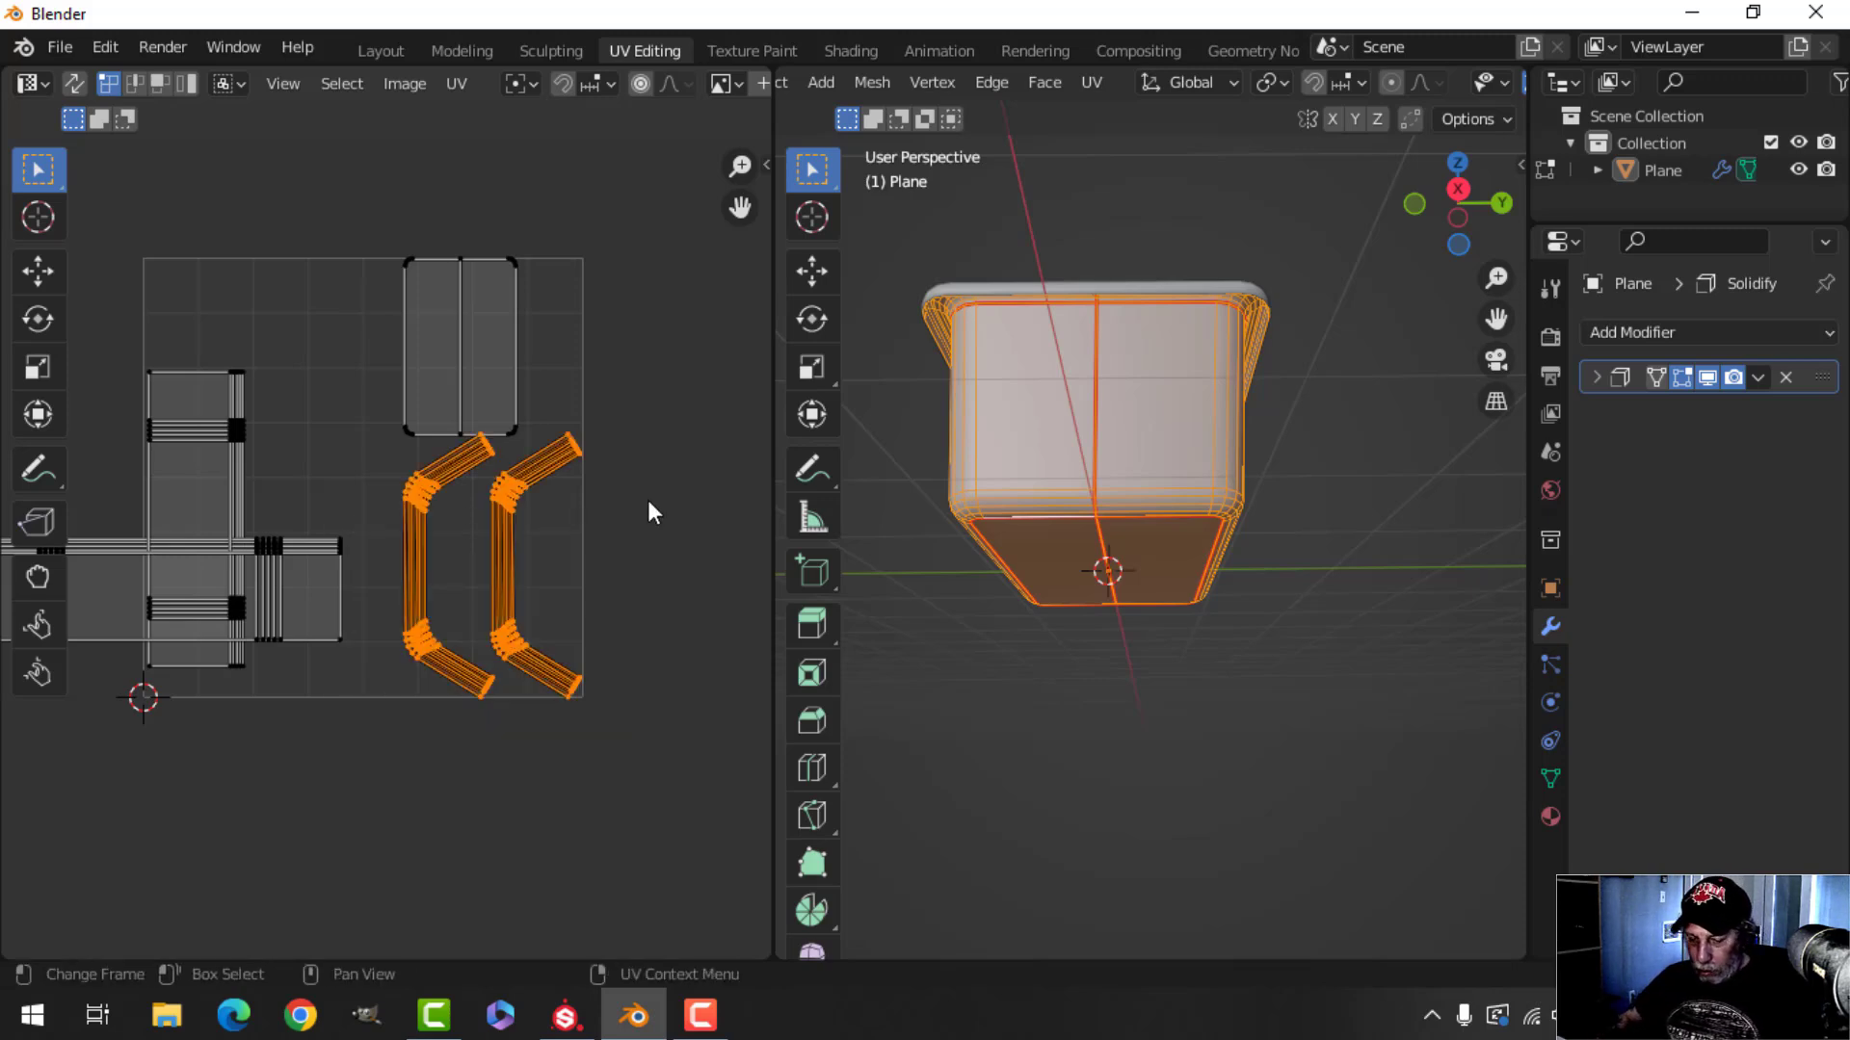
key(n)
click(655, 327)
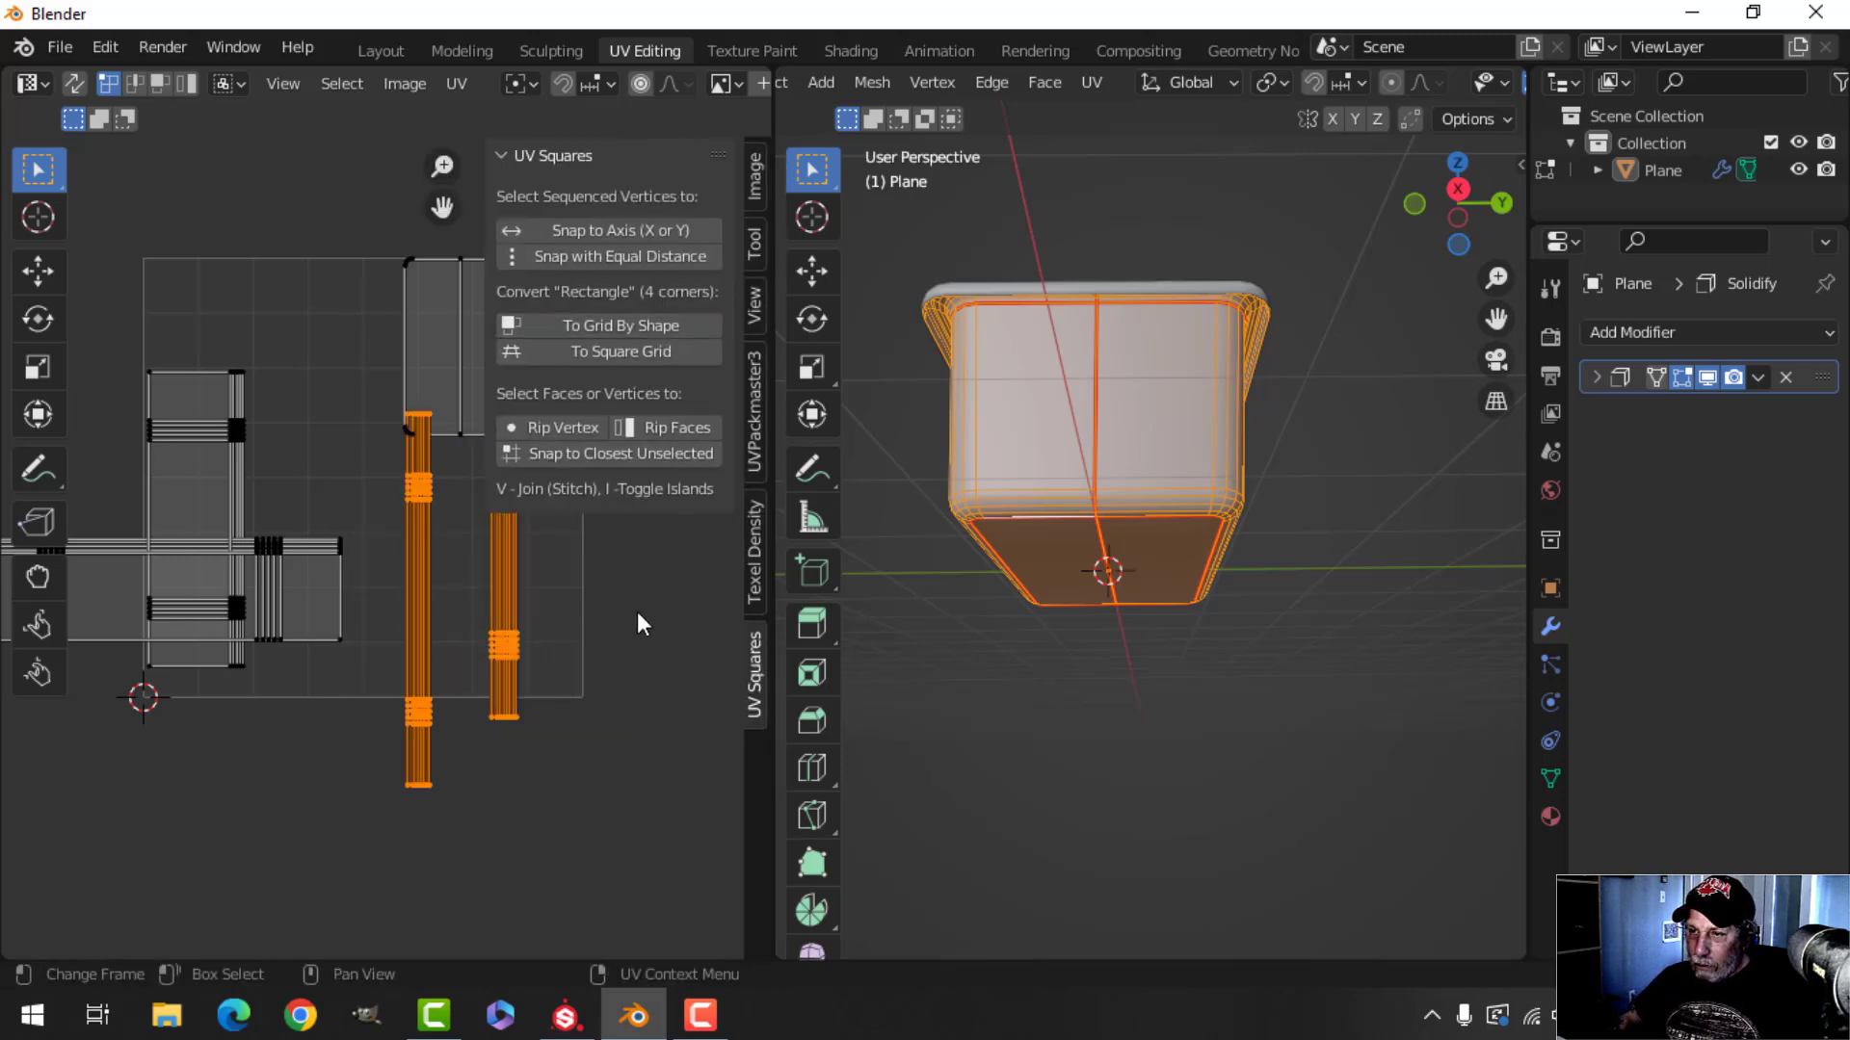
key(n)
Select all UV islands and pack them with UVPackmaster3 in Single Tile mode
key(a)
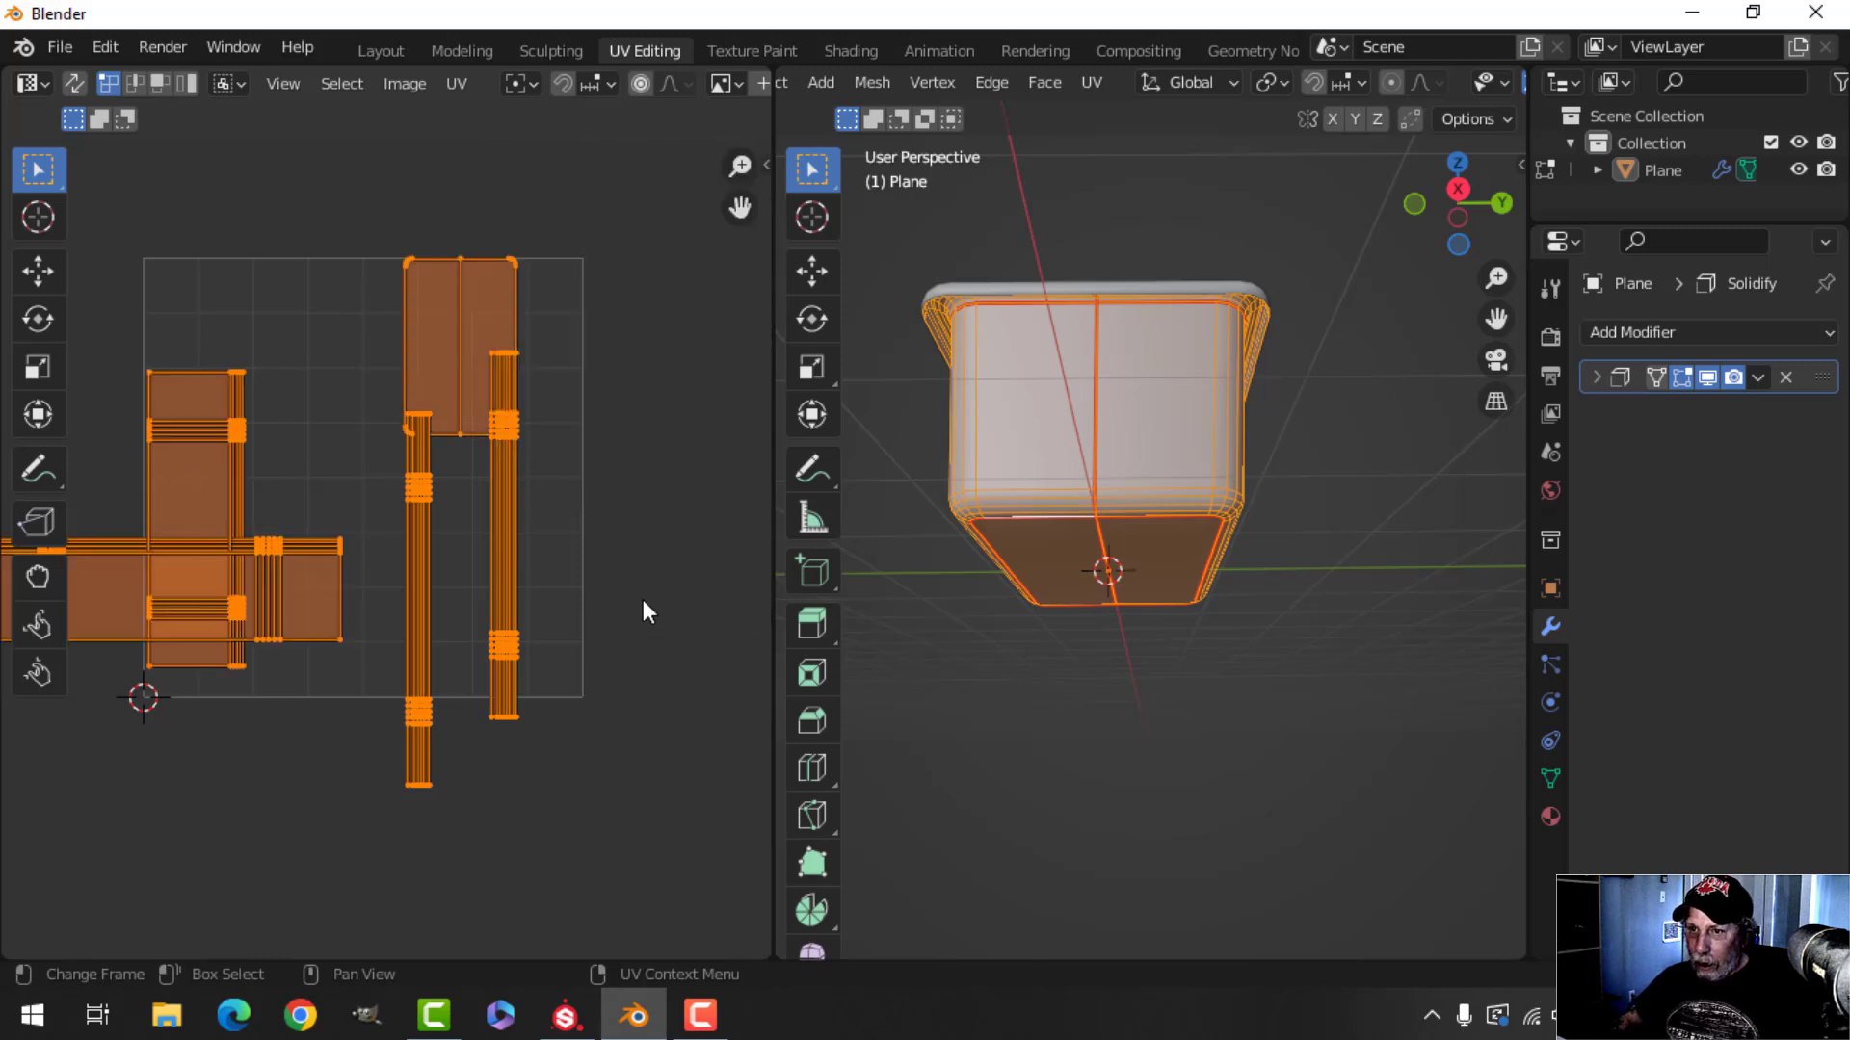
key(n)
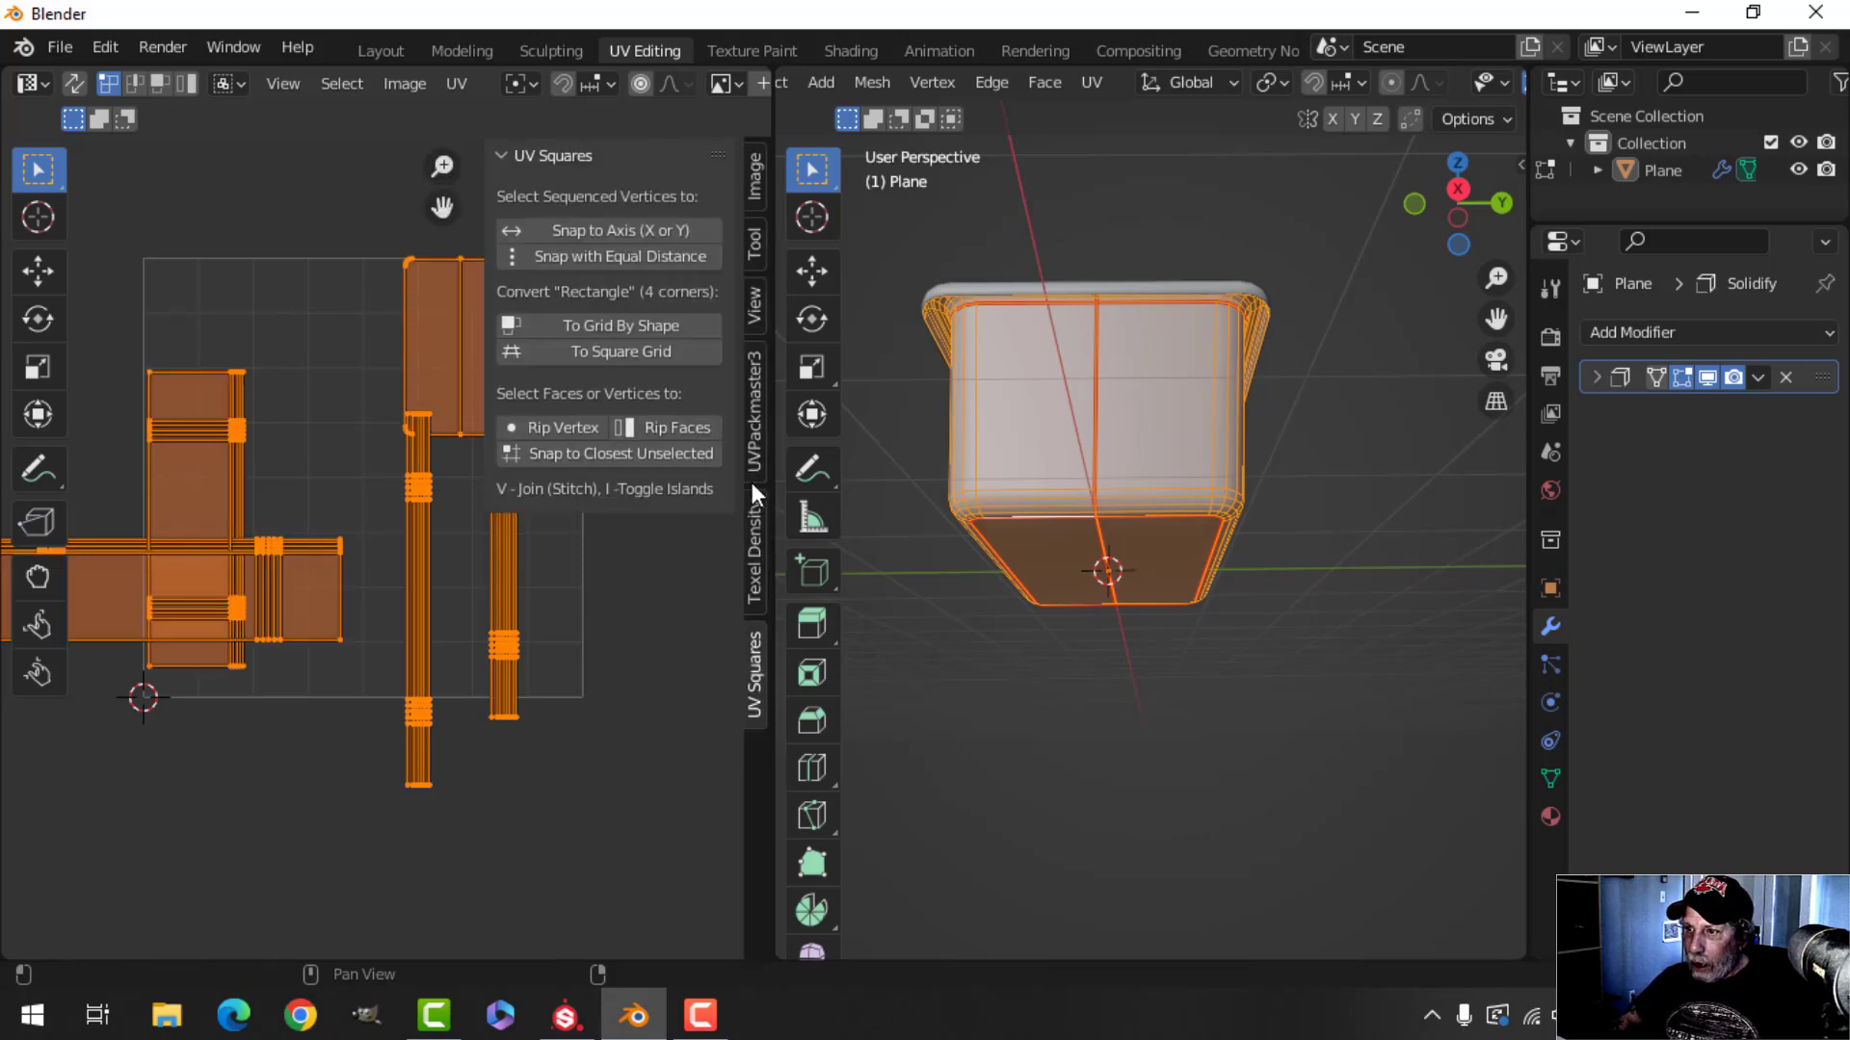
click(748, 425)
click(607, 466)
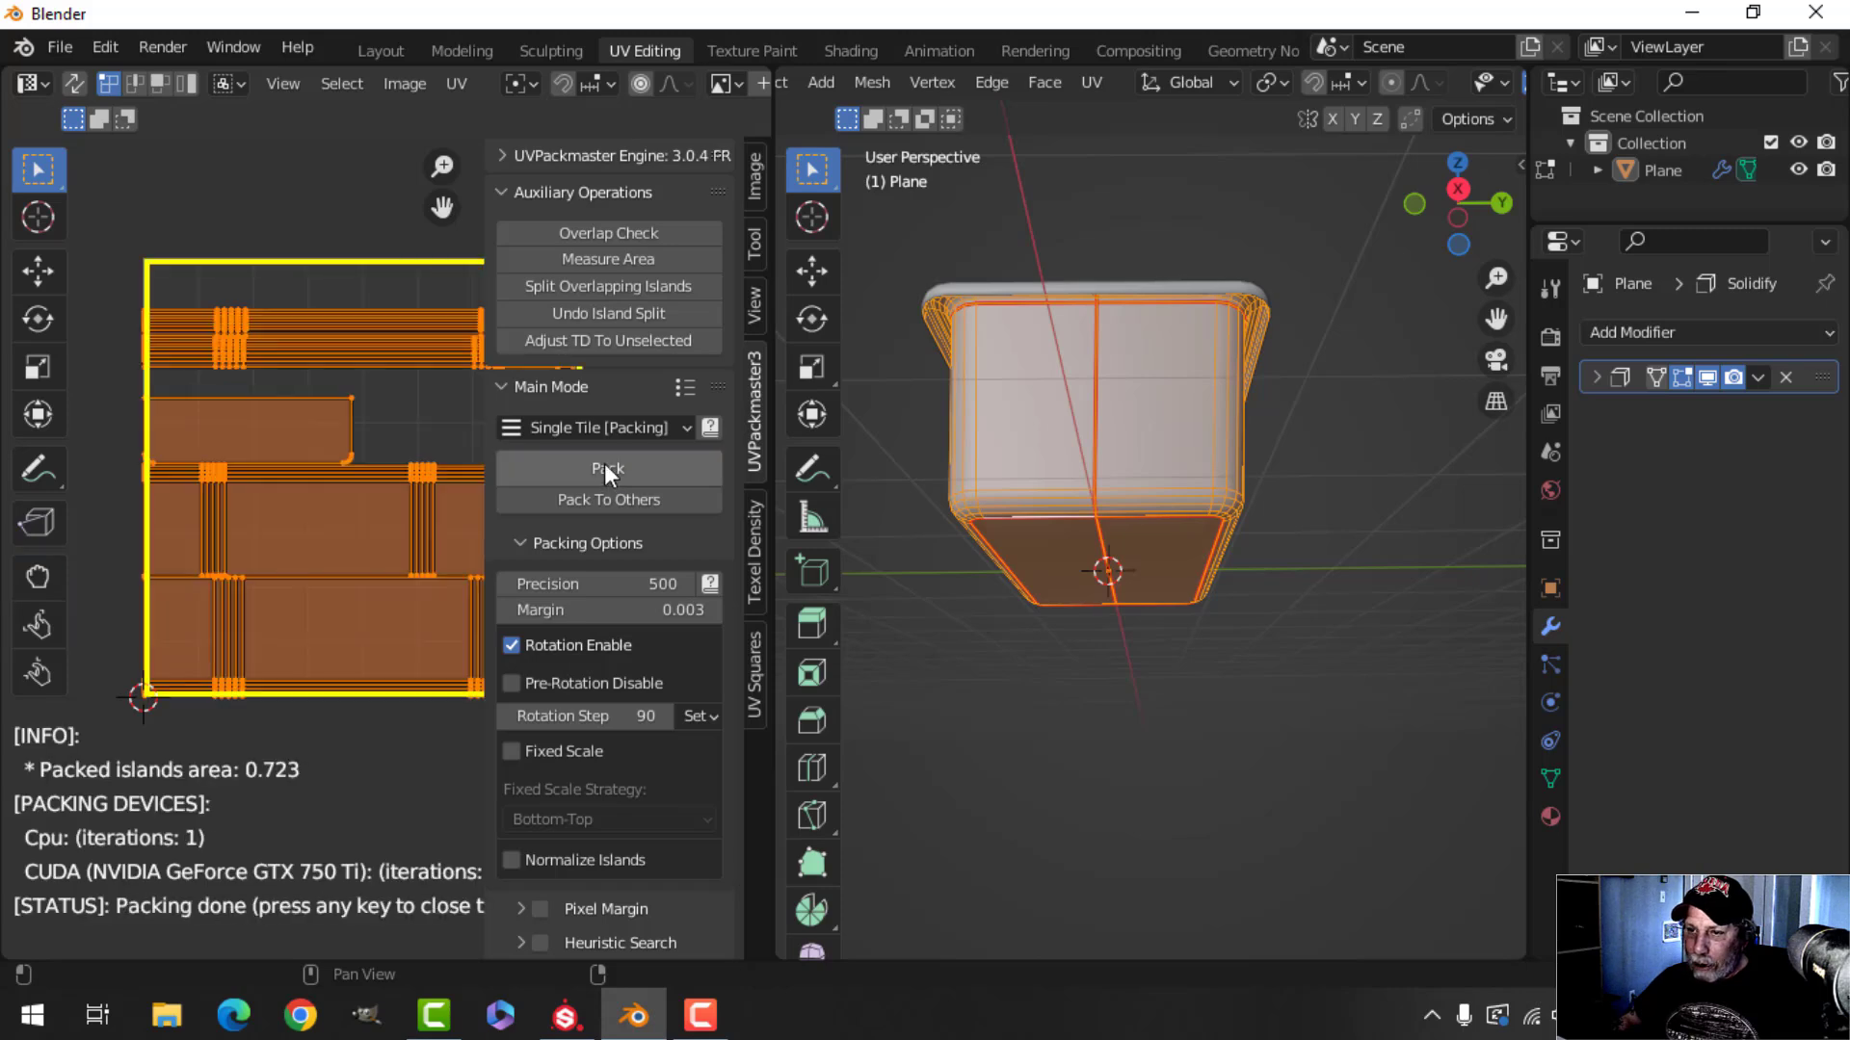
key(n)
key(n)
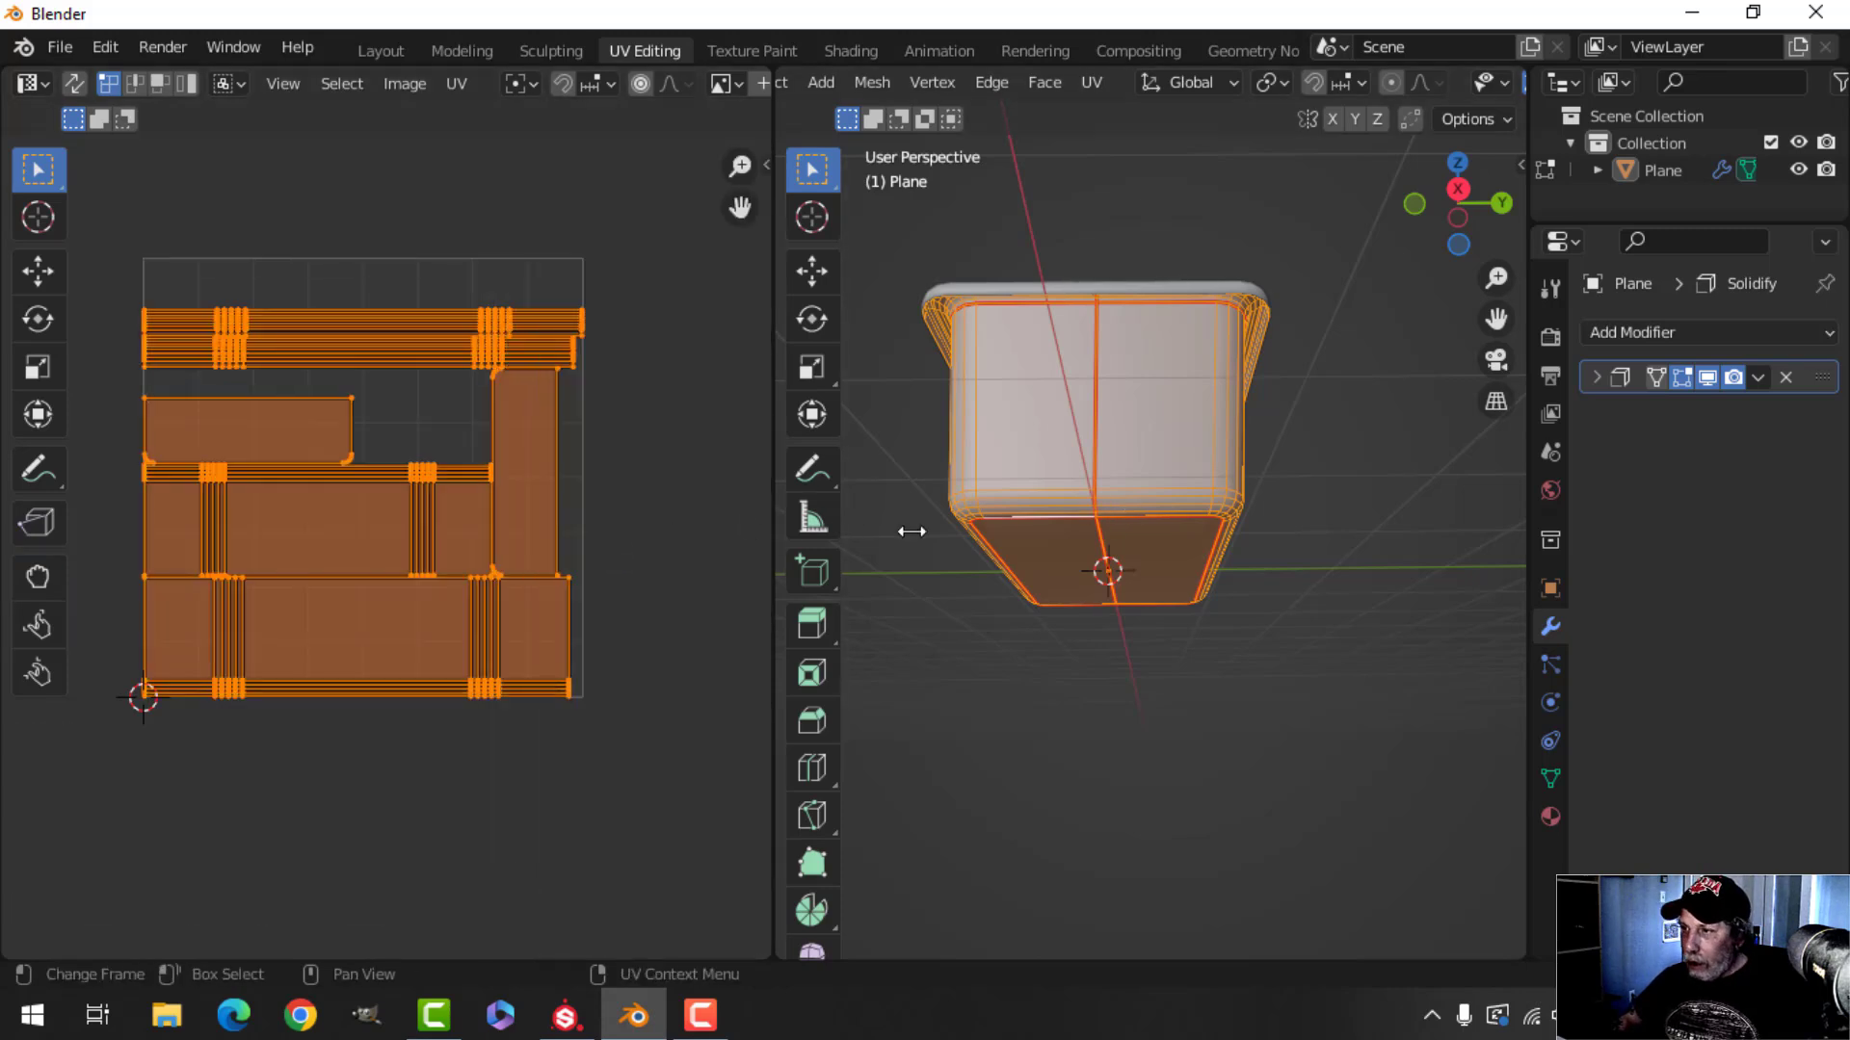
Return to Object Mode, select the container and export only the selection as BasketVideo.fbx to the D:\DOCUMENTS\BLENDER\EXPORT folder
key(Tab)
middle_drag(1159, 504, 1041, 639)
click(1076, 595)
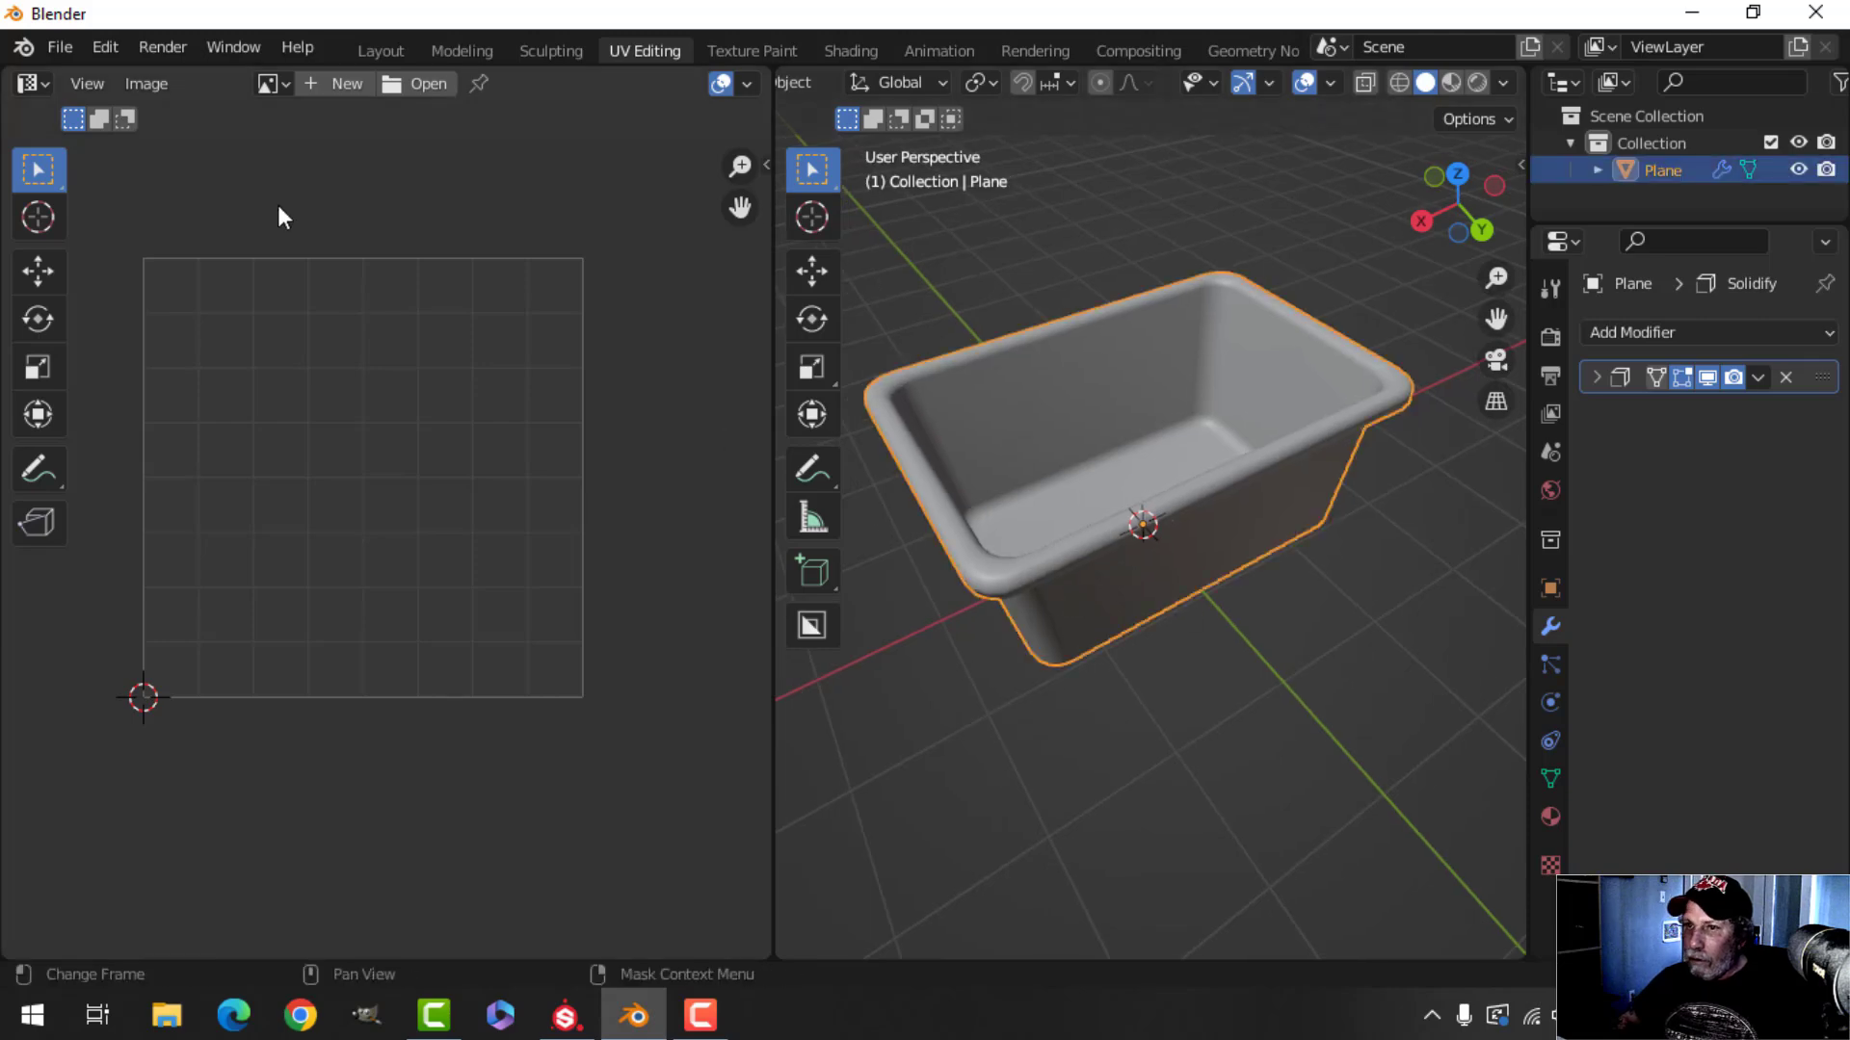
click(72, 54)
mouse_move(147, 436)
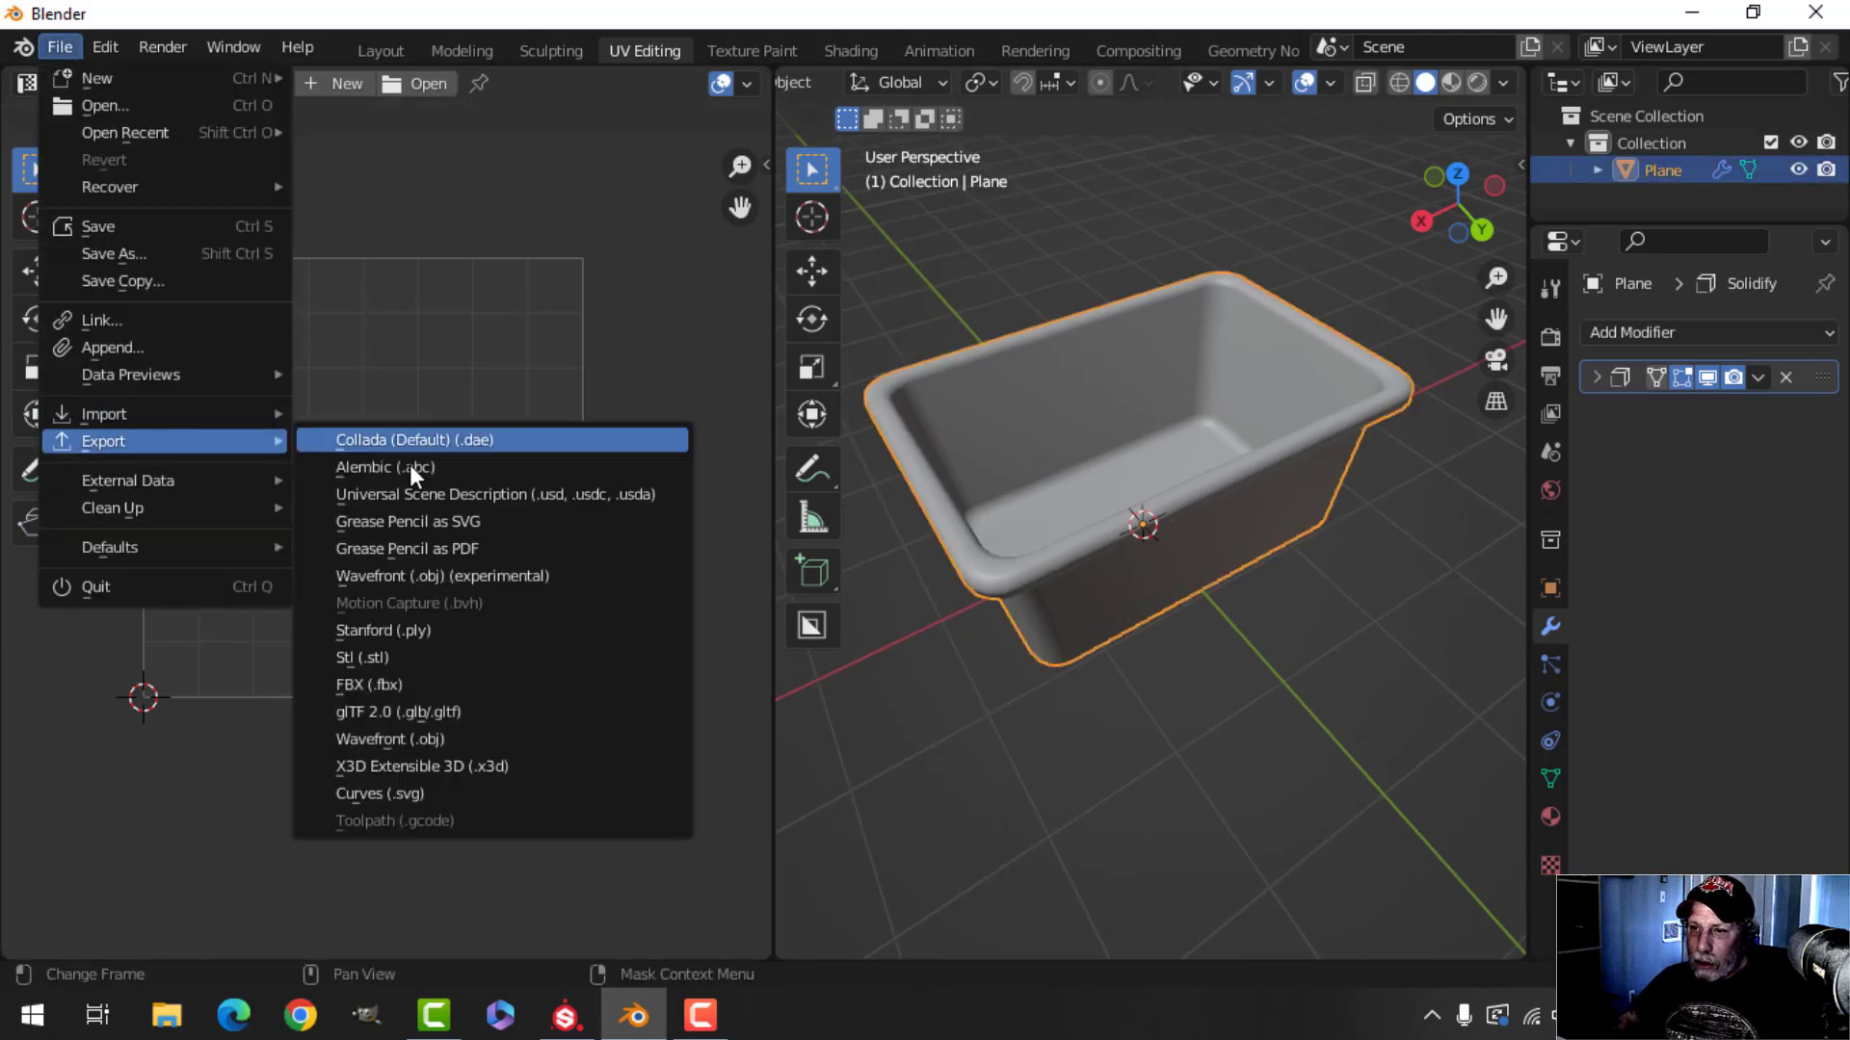
click(413, 686)
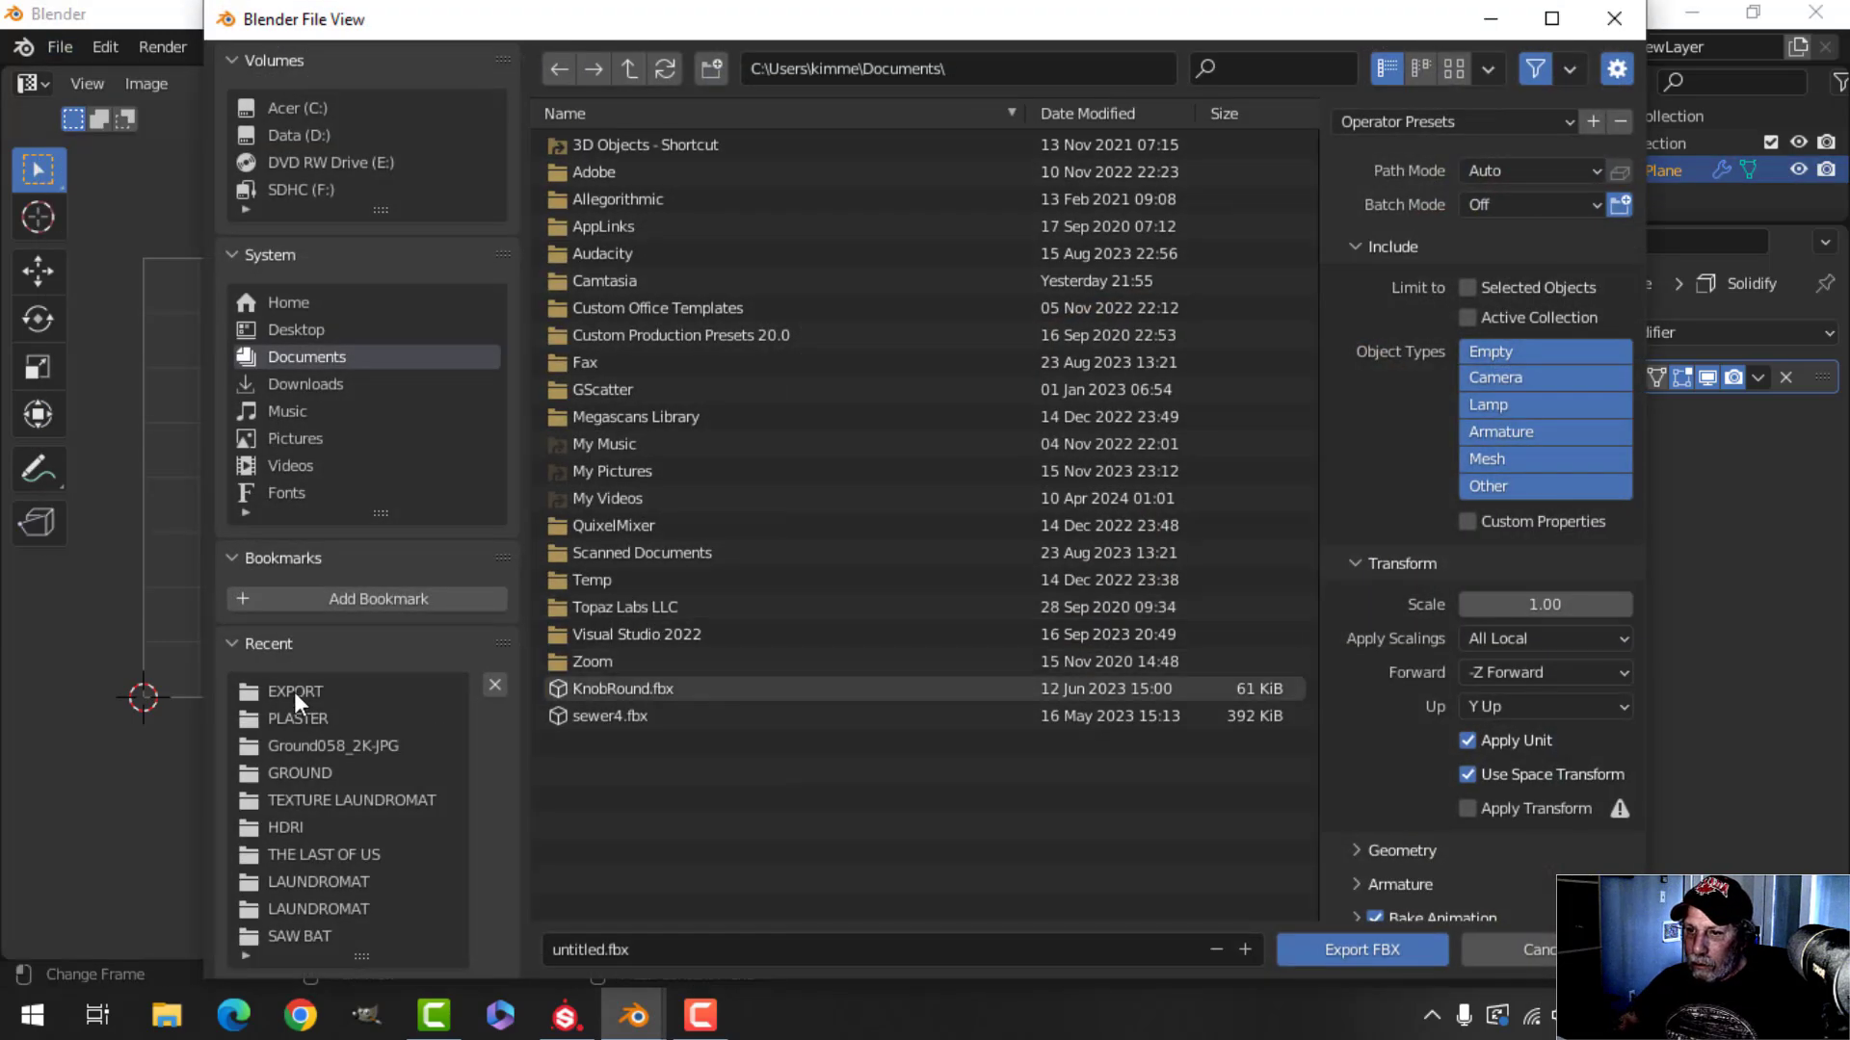
click(643, 955)
text(BasketVideo)
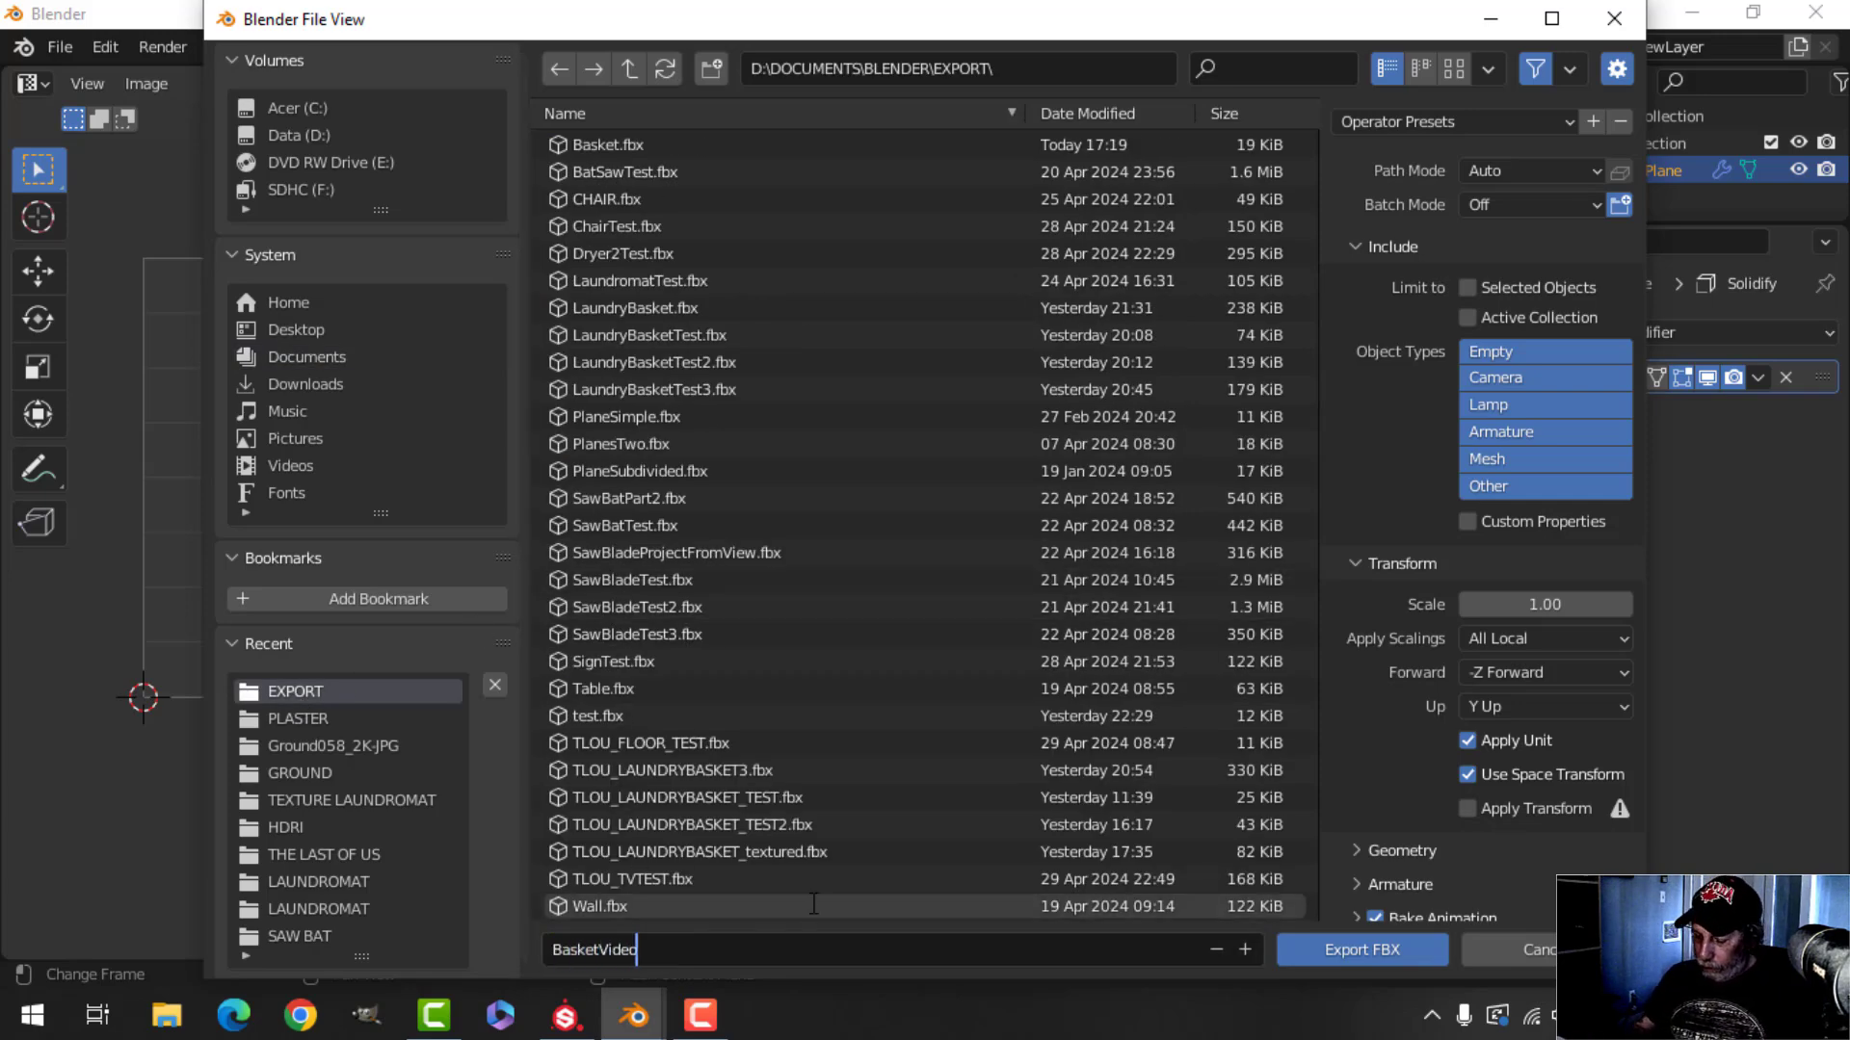
click(1470, 285)
click(1384, 950)
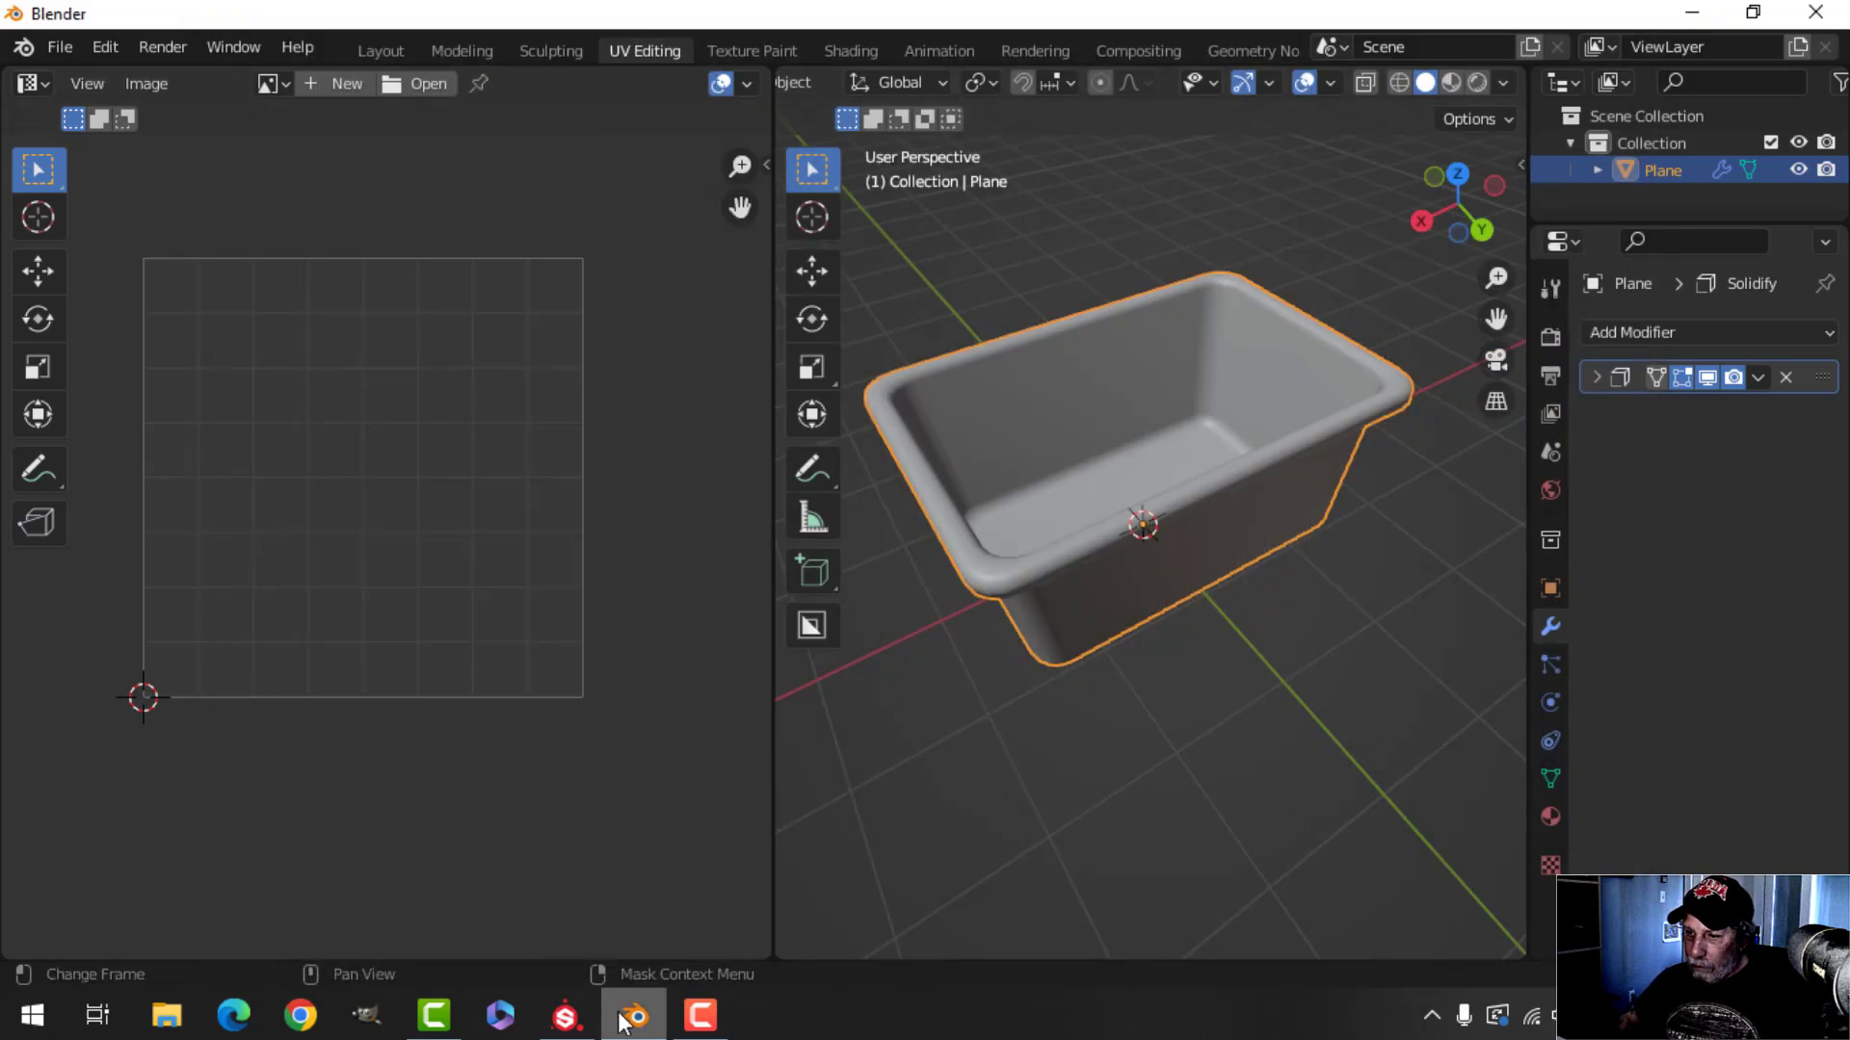
Switch to Substance Painter and start a new project with the normal map format set to OpenGL
click(567, 1016)
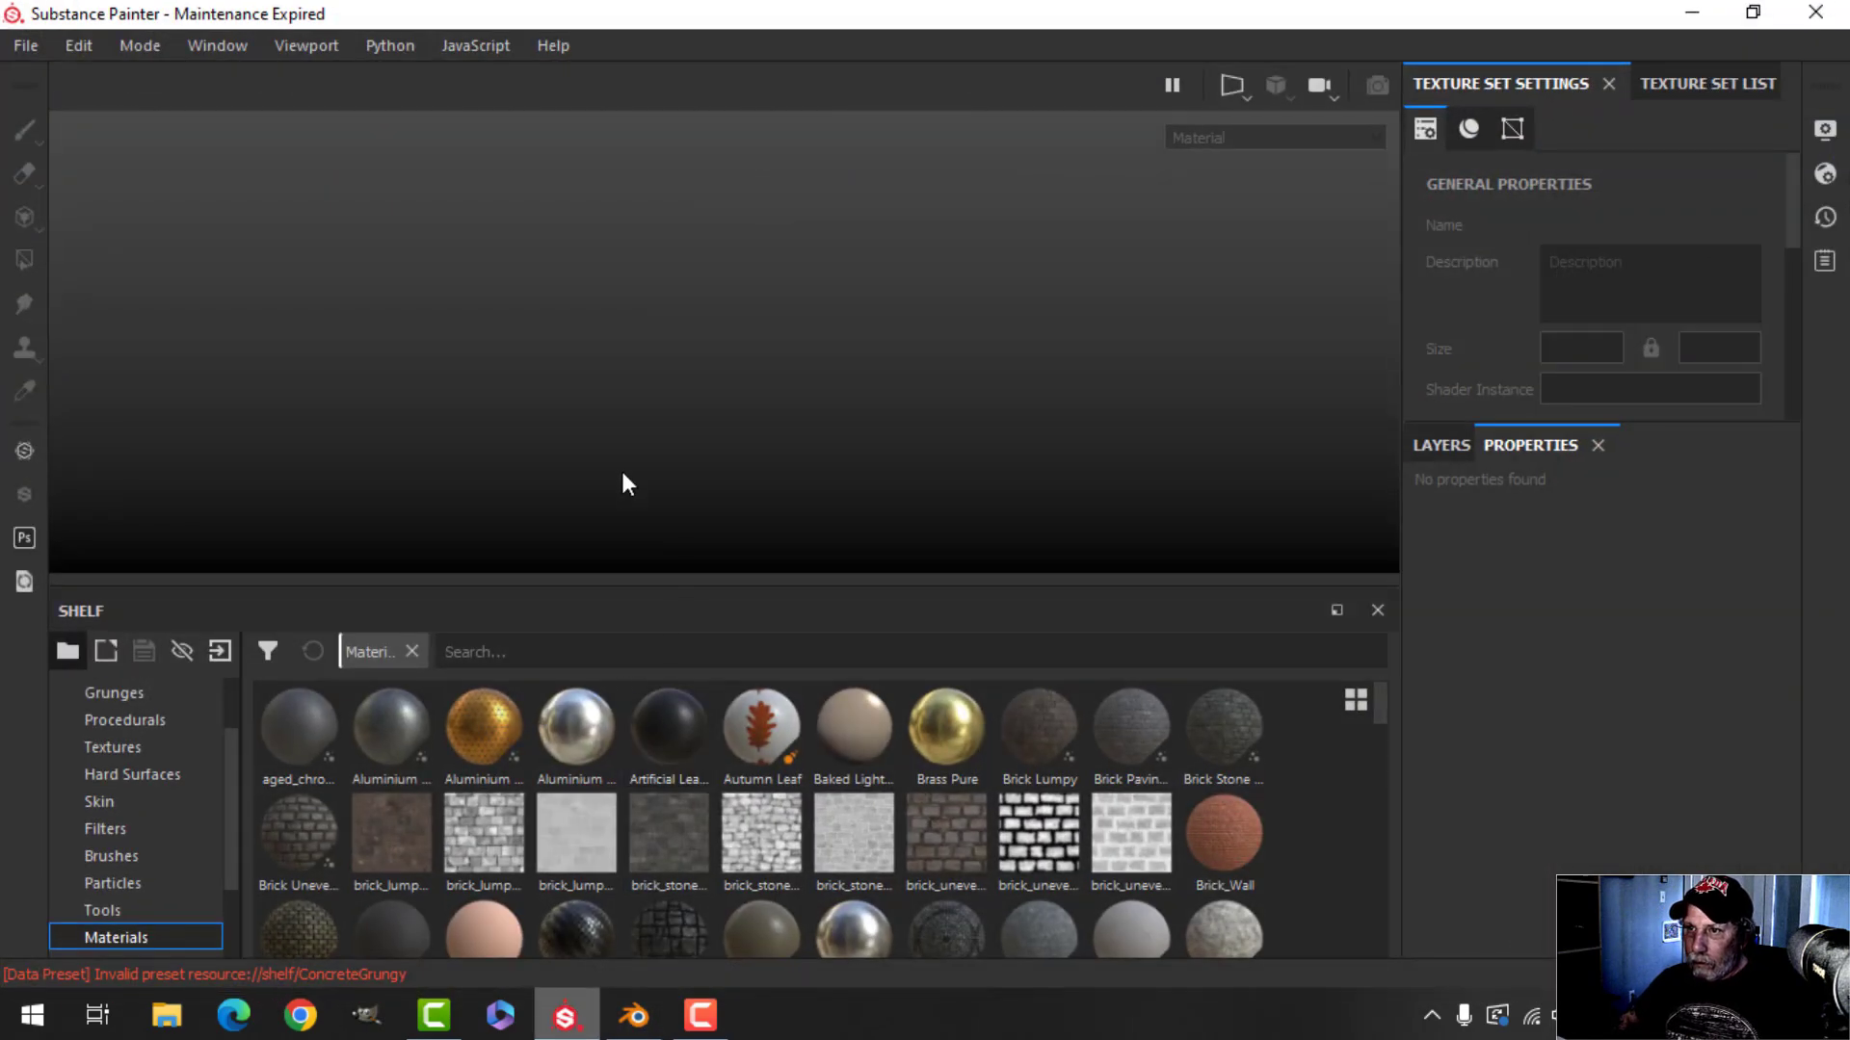
click(21, 45)
click(34, 44)
click(32, 45)
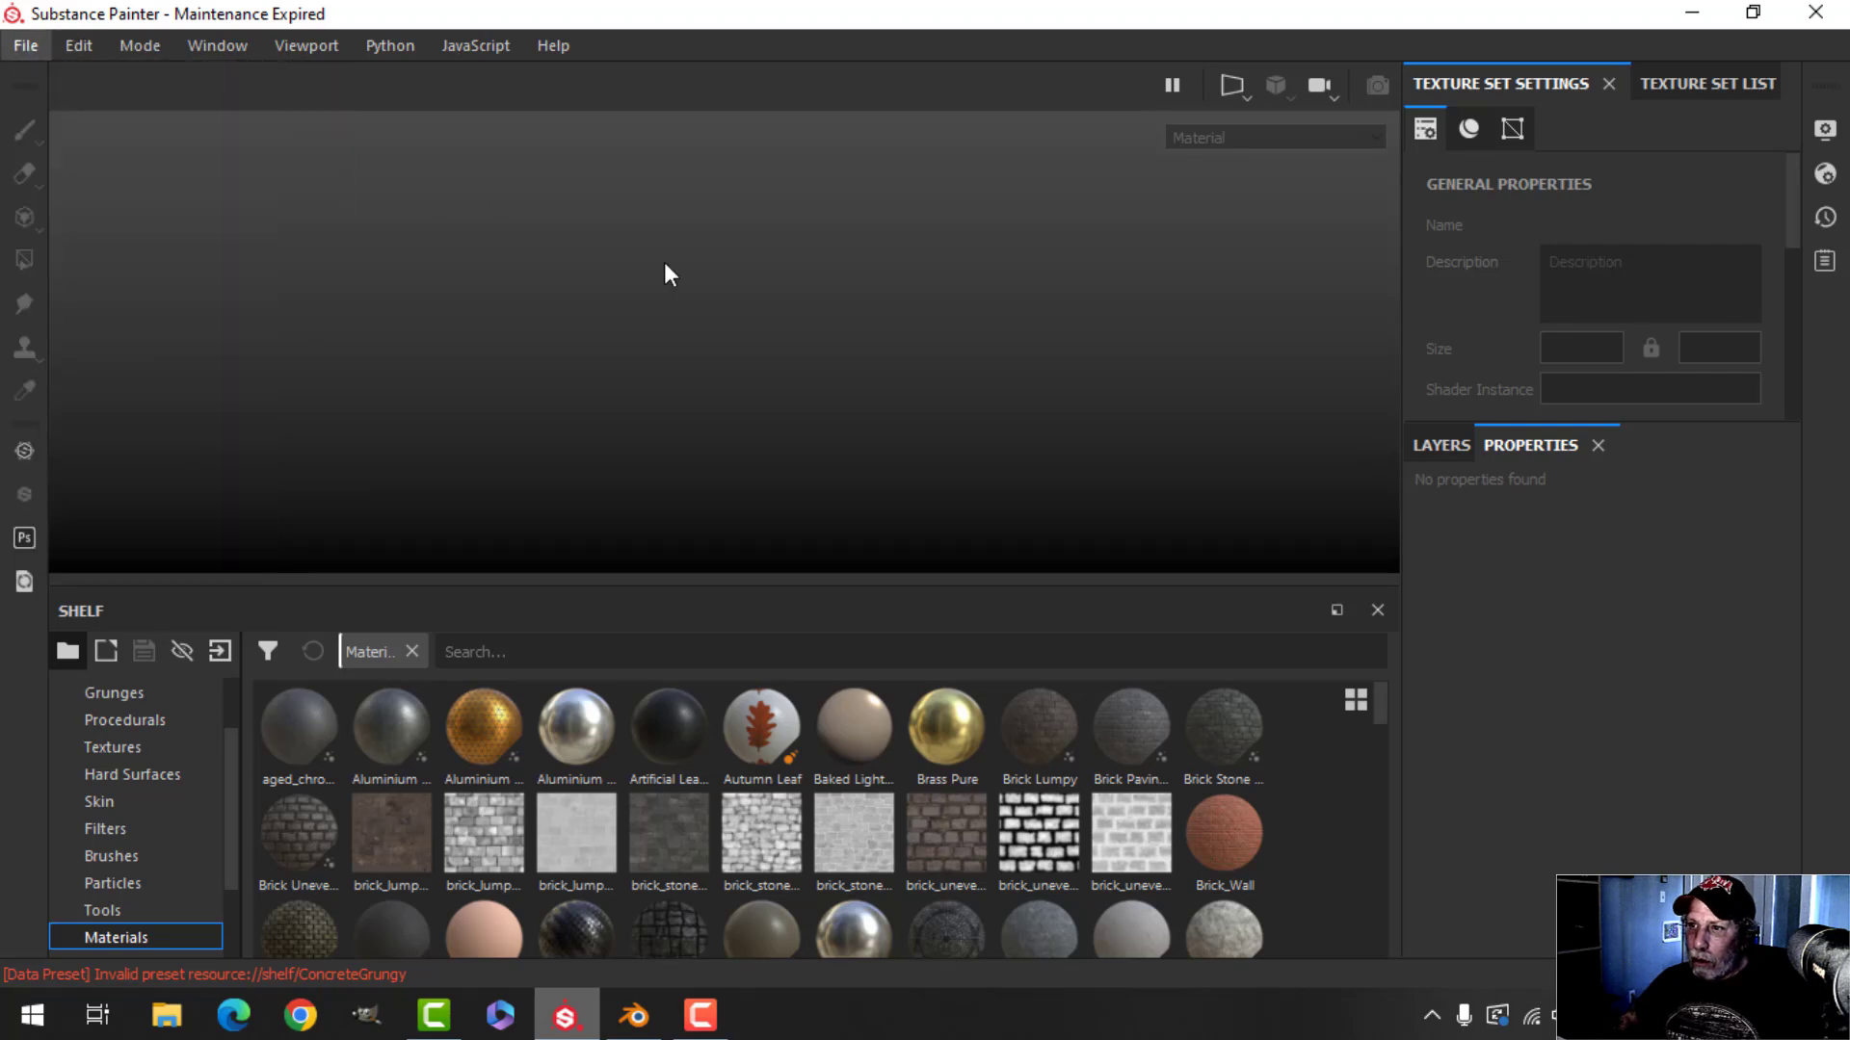
click(52, 76)
click(789, 248)
click(788, 286)
click(782, 248)
click(783, 283)
Choose BasketVideo.fbx from the EXPORT folder as the new project's mesh file
click(1185, 121)
click(951, 235)
click(1563, 876)
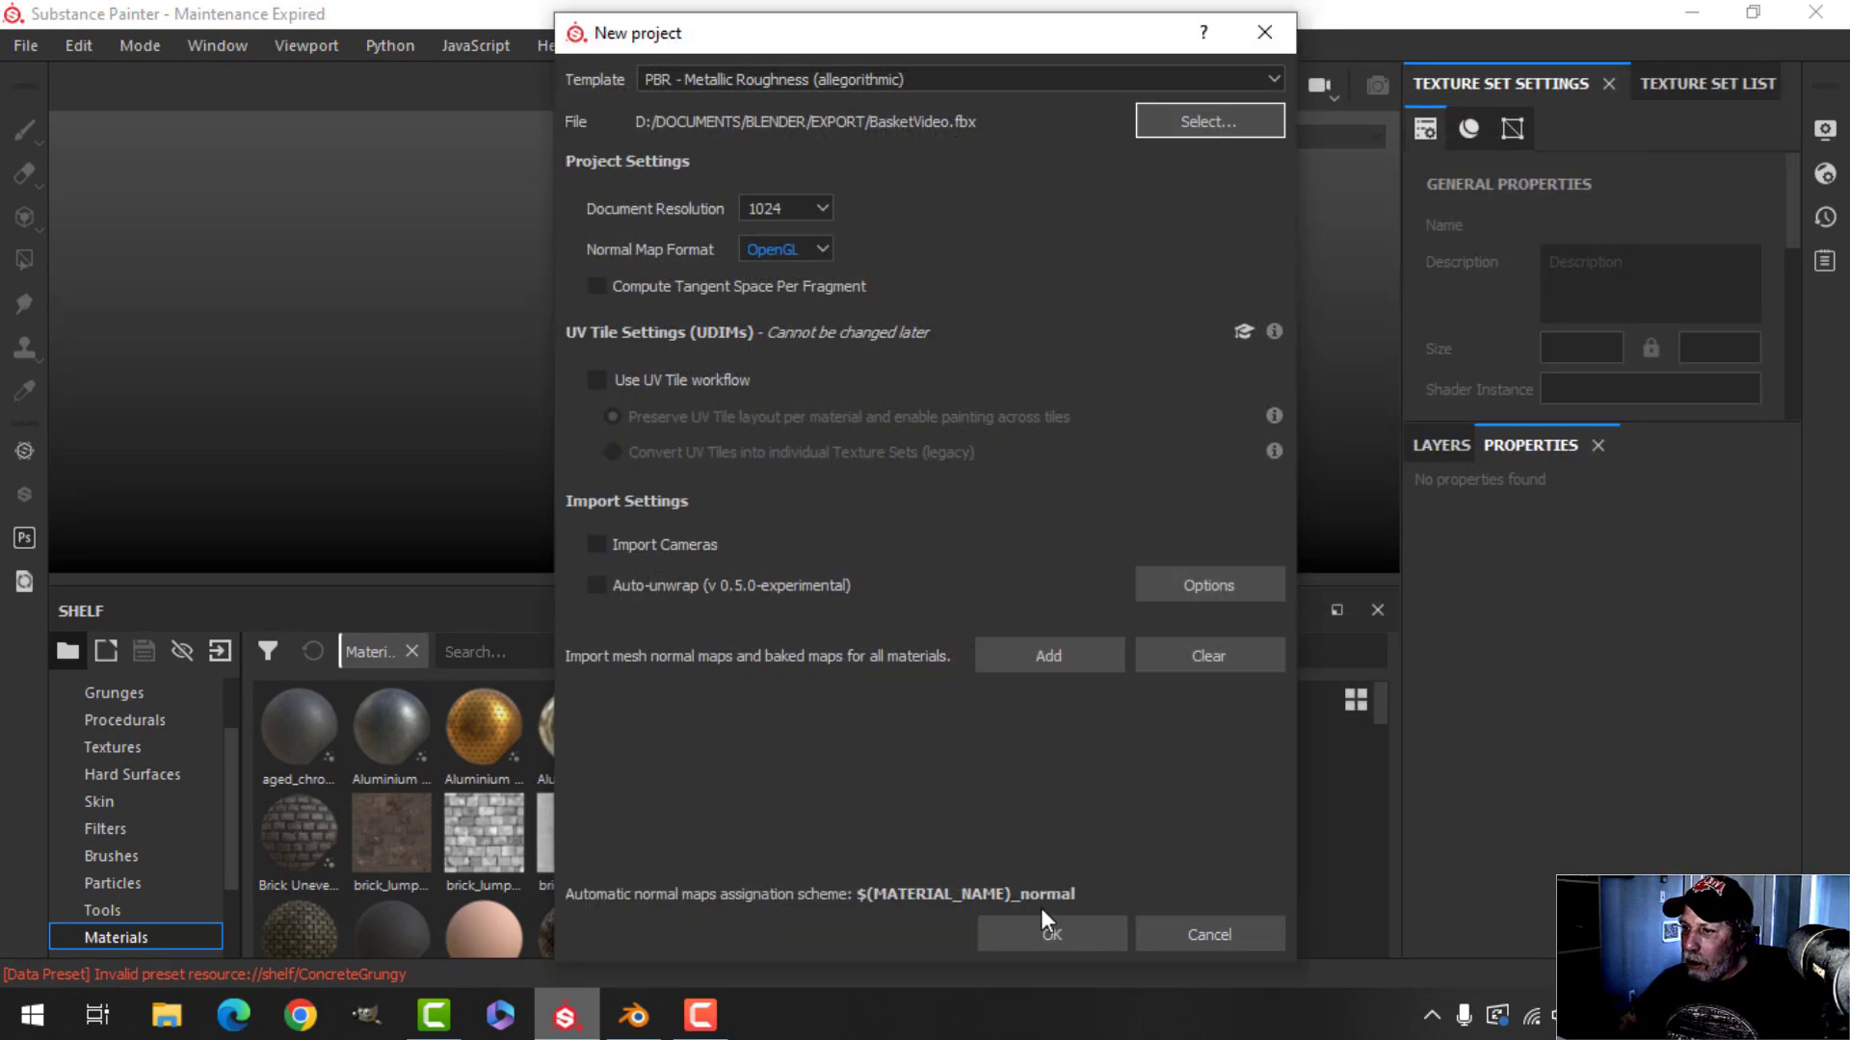
Create the new project with the current settings and load the container mesh
click(1048, 932)
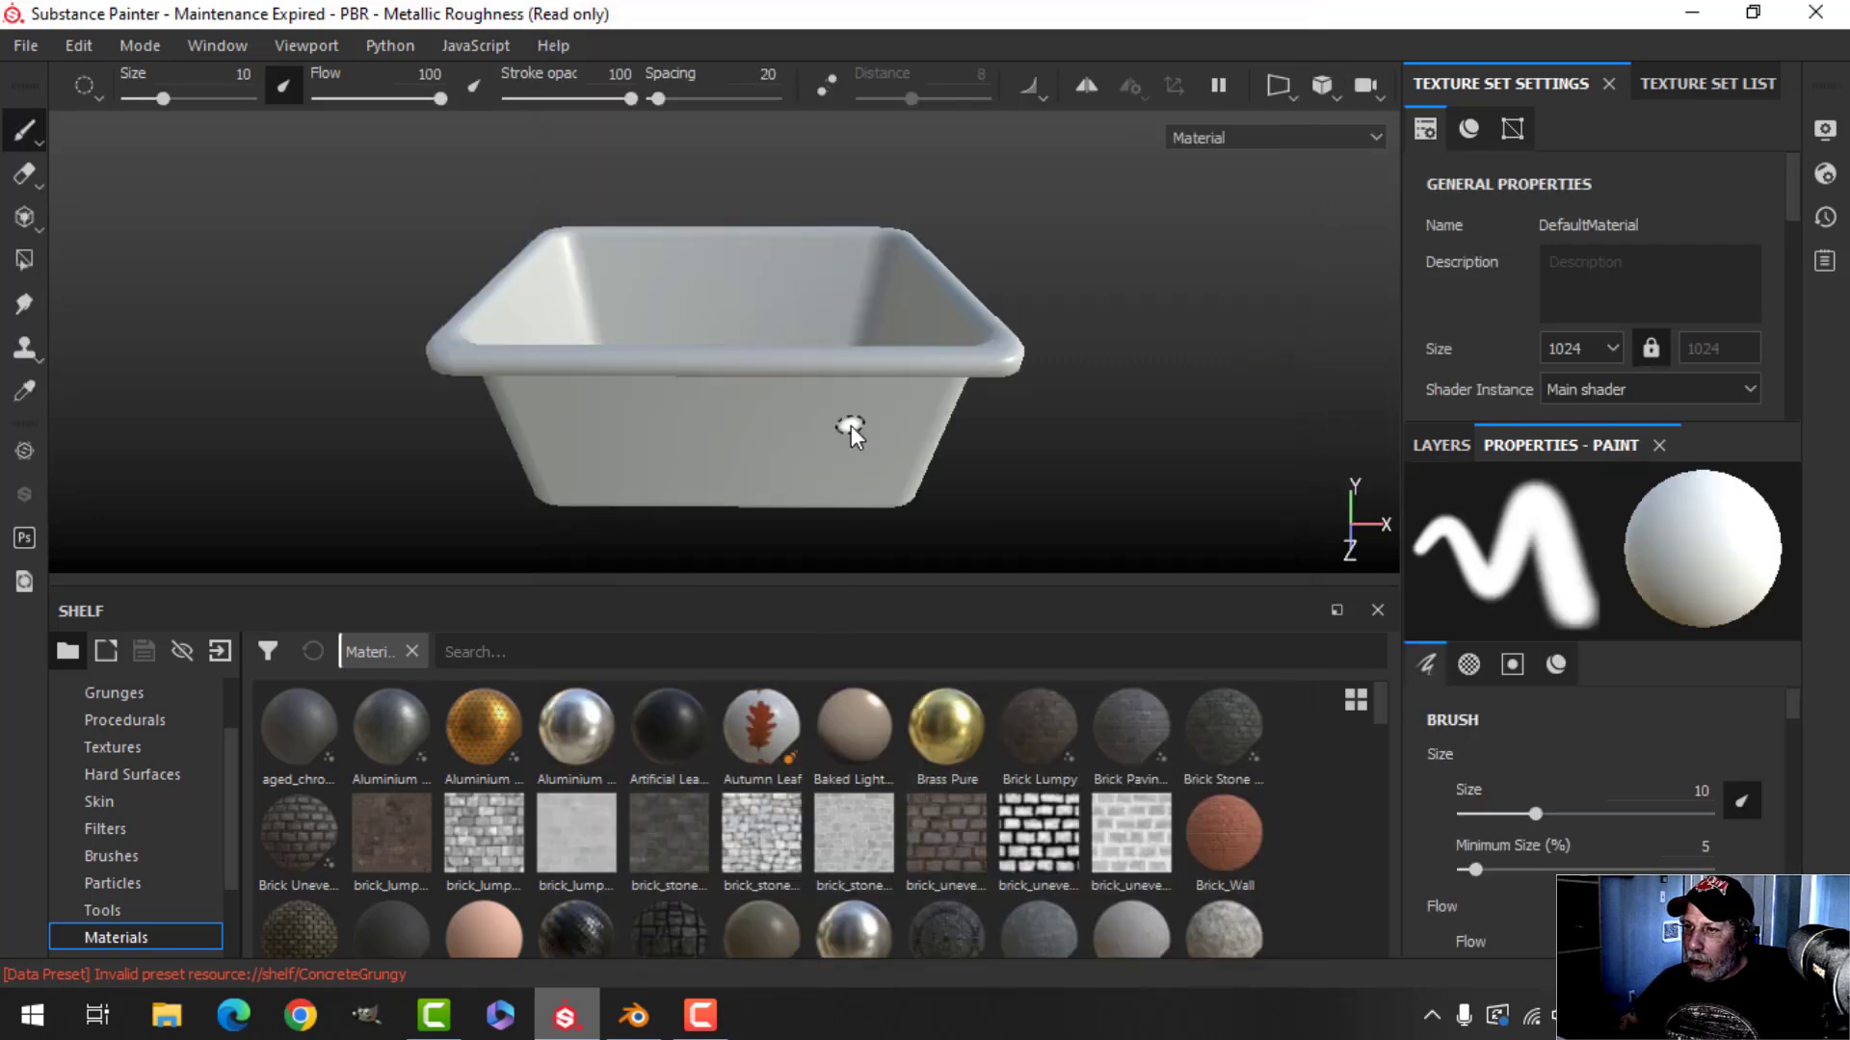
mouse_move(851, 425)
alt+mouse_down()
mouse_move(777, 409)
mouse_move(1004, 327)
alt+mouse_up()
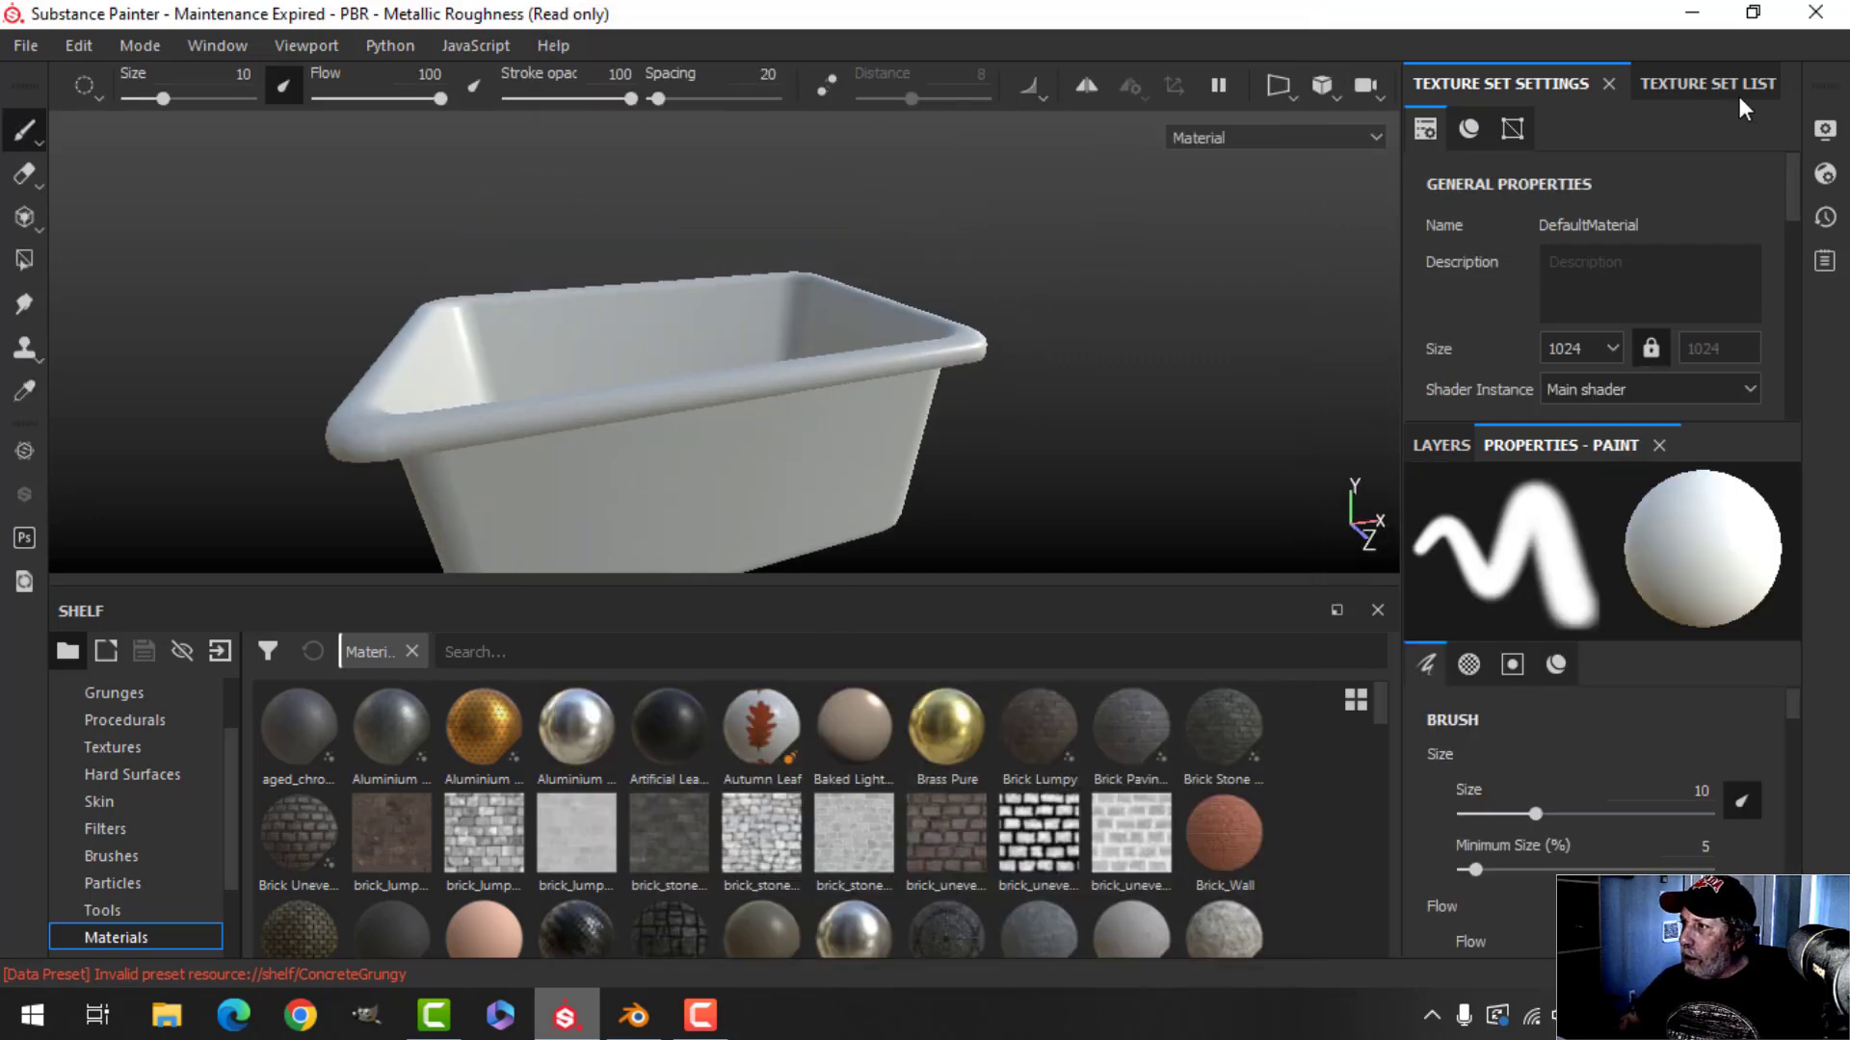
Bake the container's mesh maps at an output size of 2048, leaving out the ID map
scroll(1684, 225, down, 6)
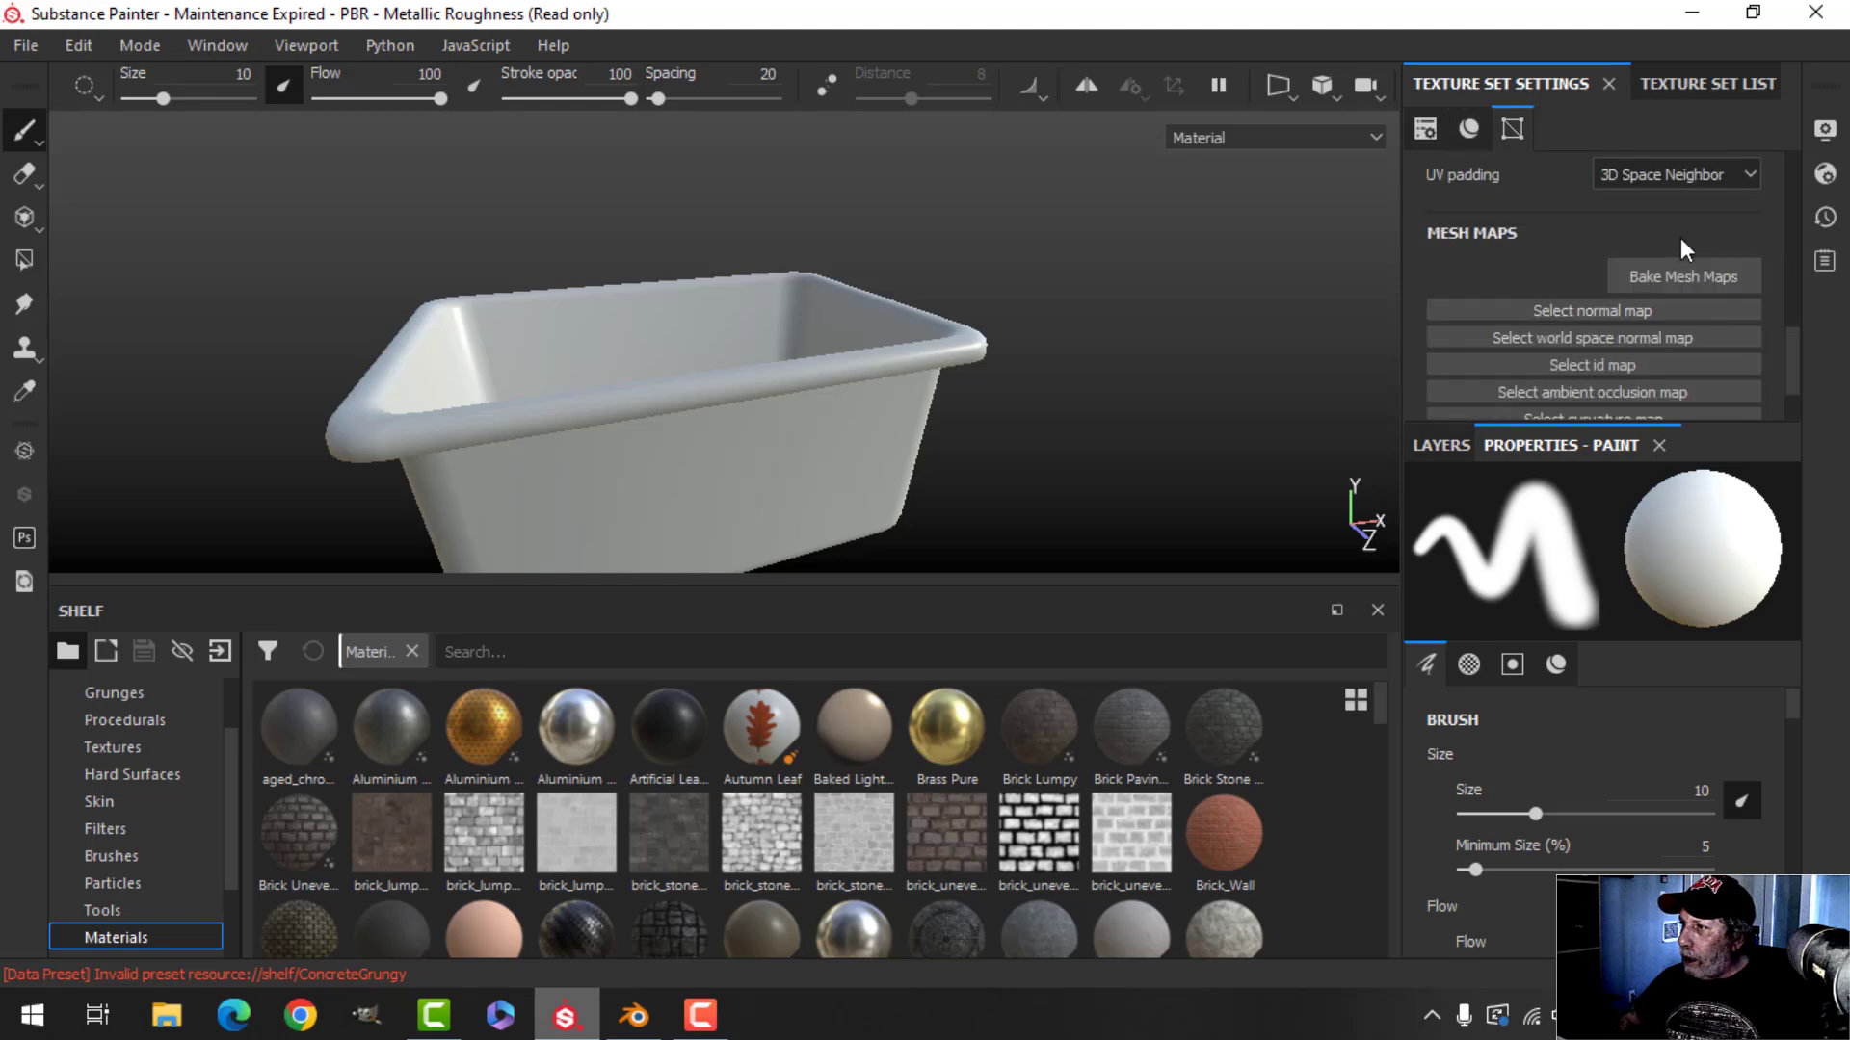
click(1676, 276)
click(906, 132)
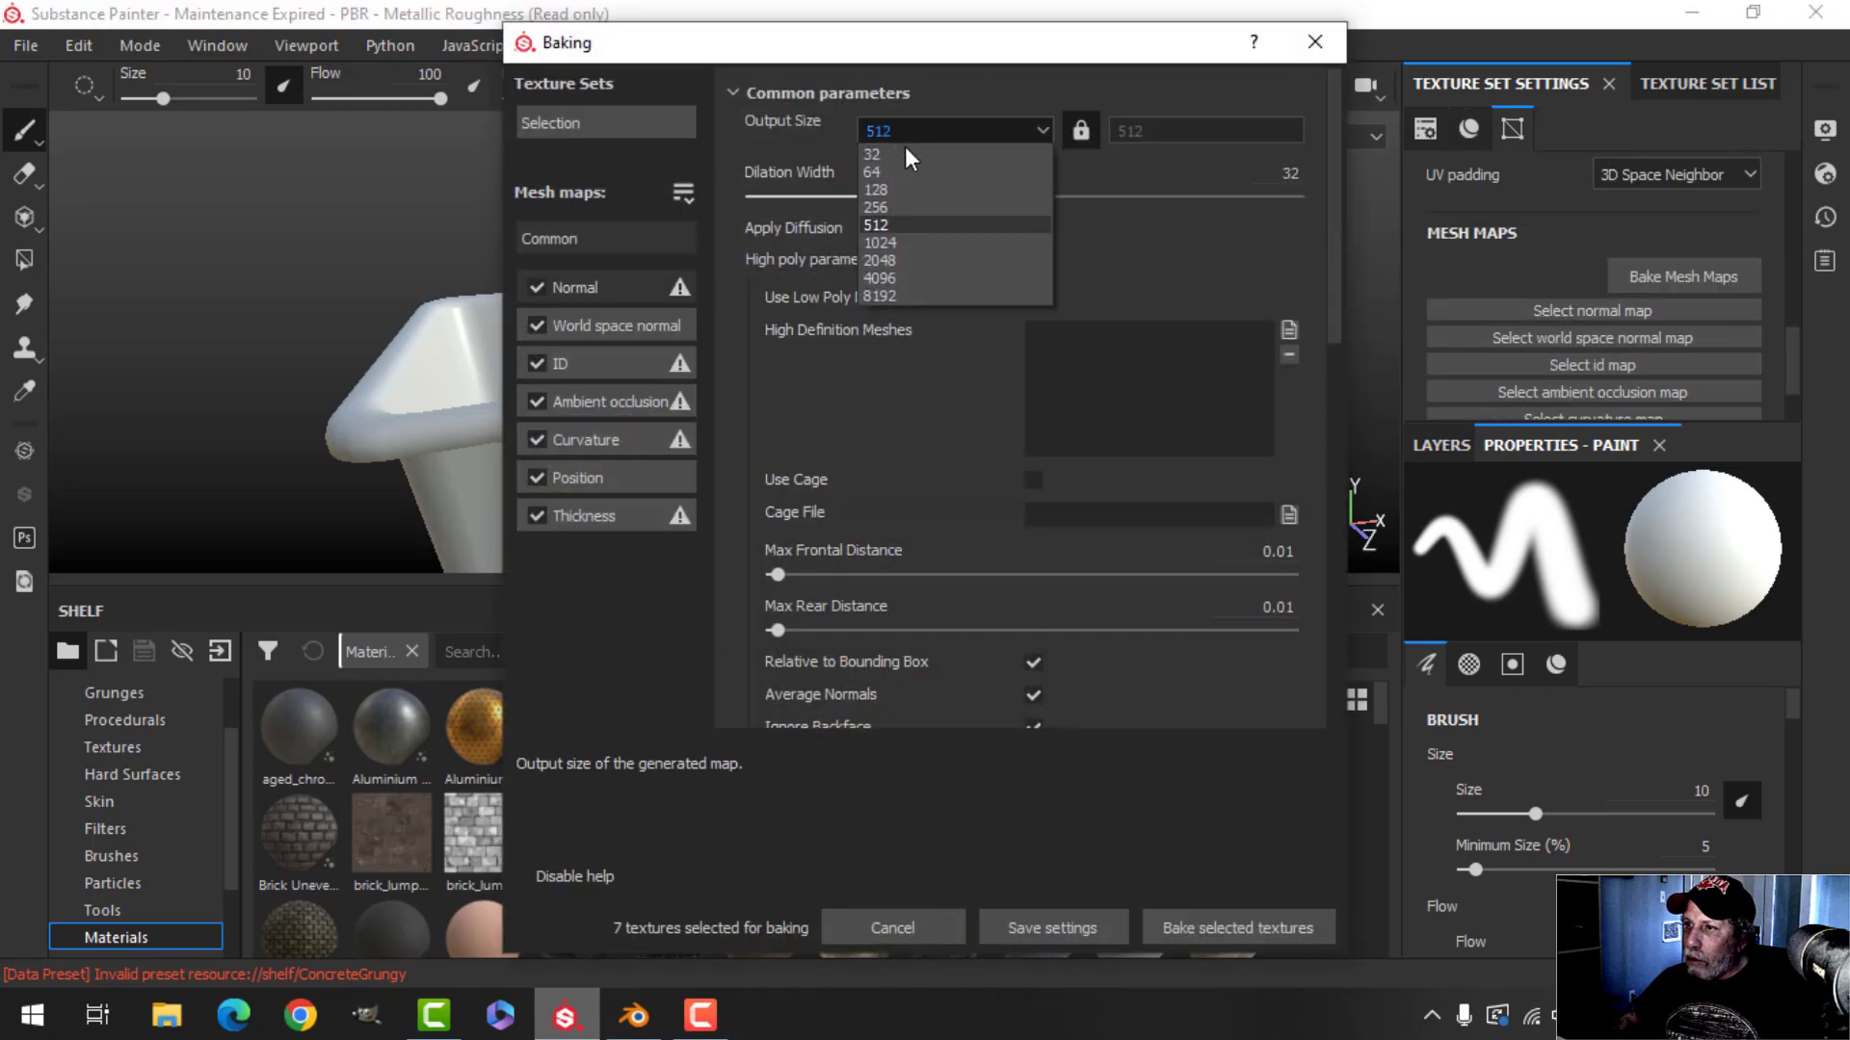
click(894, 258)
click(536, 363)
click(1200, 923)
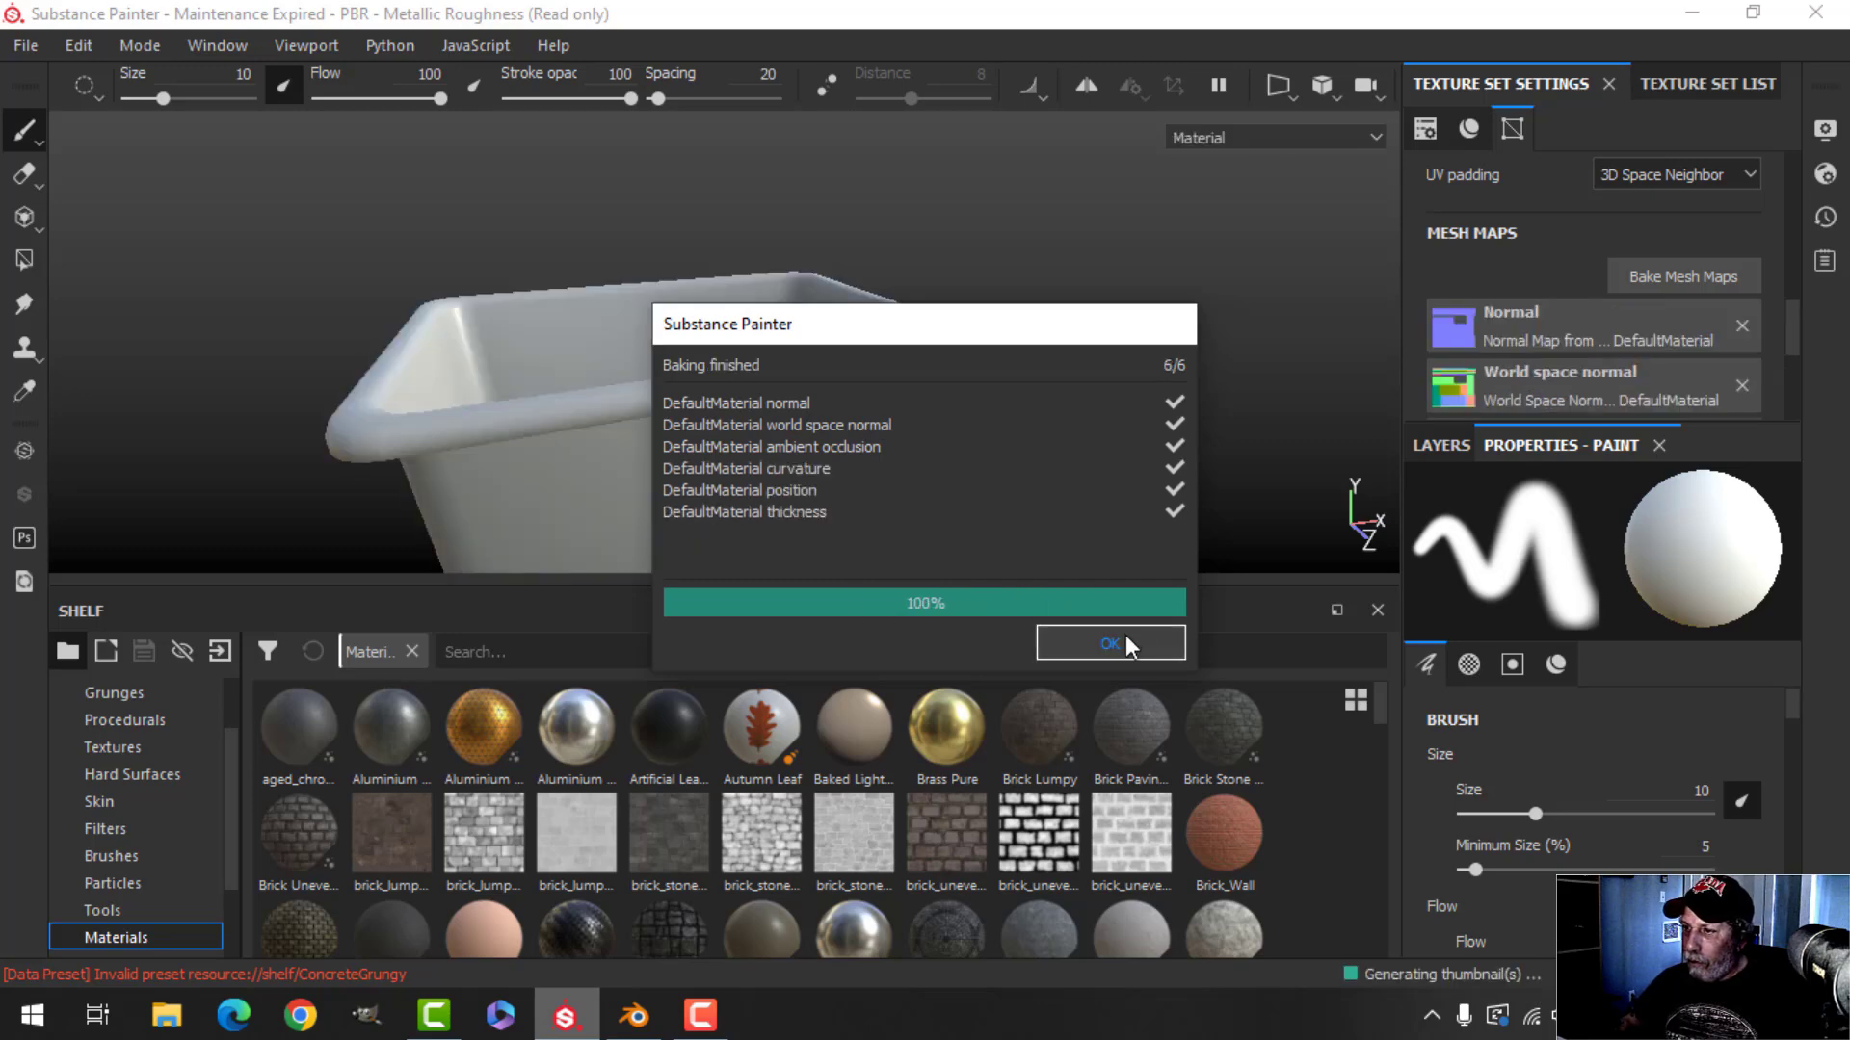
click(1117, 642)
mouse_move(860, 503)
alt+mouse_down()
mouse_move(784, 418)
mouse_move(813, 495)
mouse_move(809, 460)
mouse_move(824, 481)
mouse_move(817, 508)
mouse_move(588, 352)
mouse_move(726, 376)
alt+mouse_up()
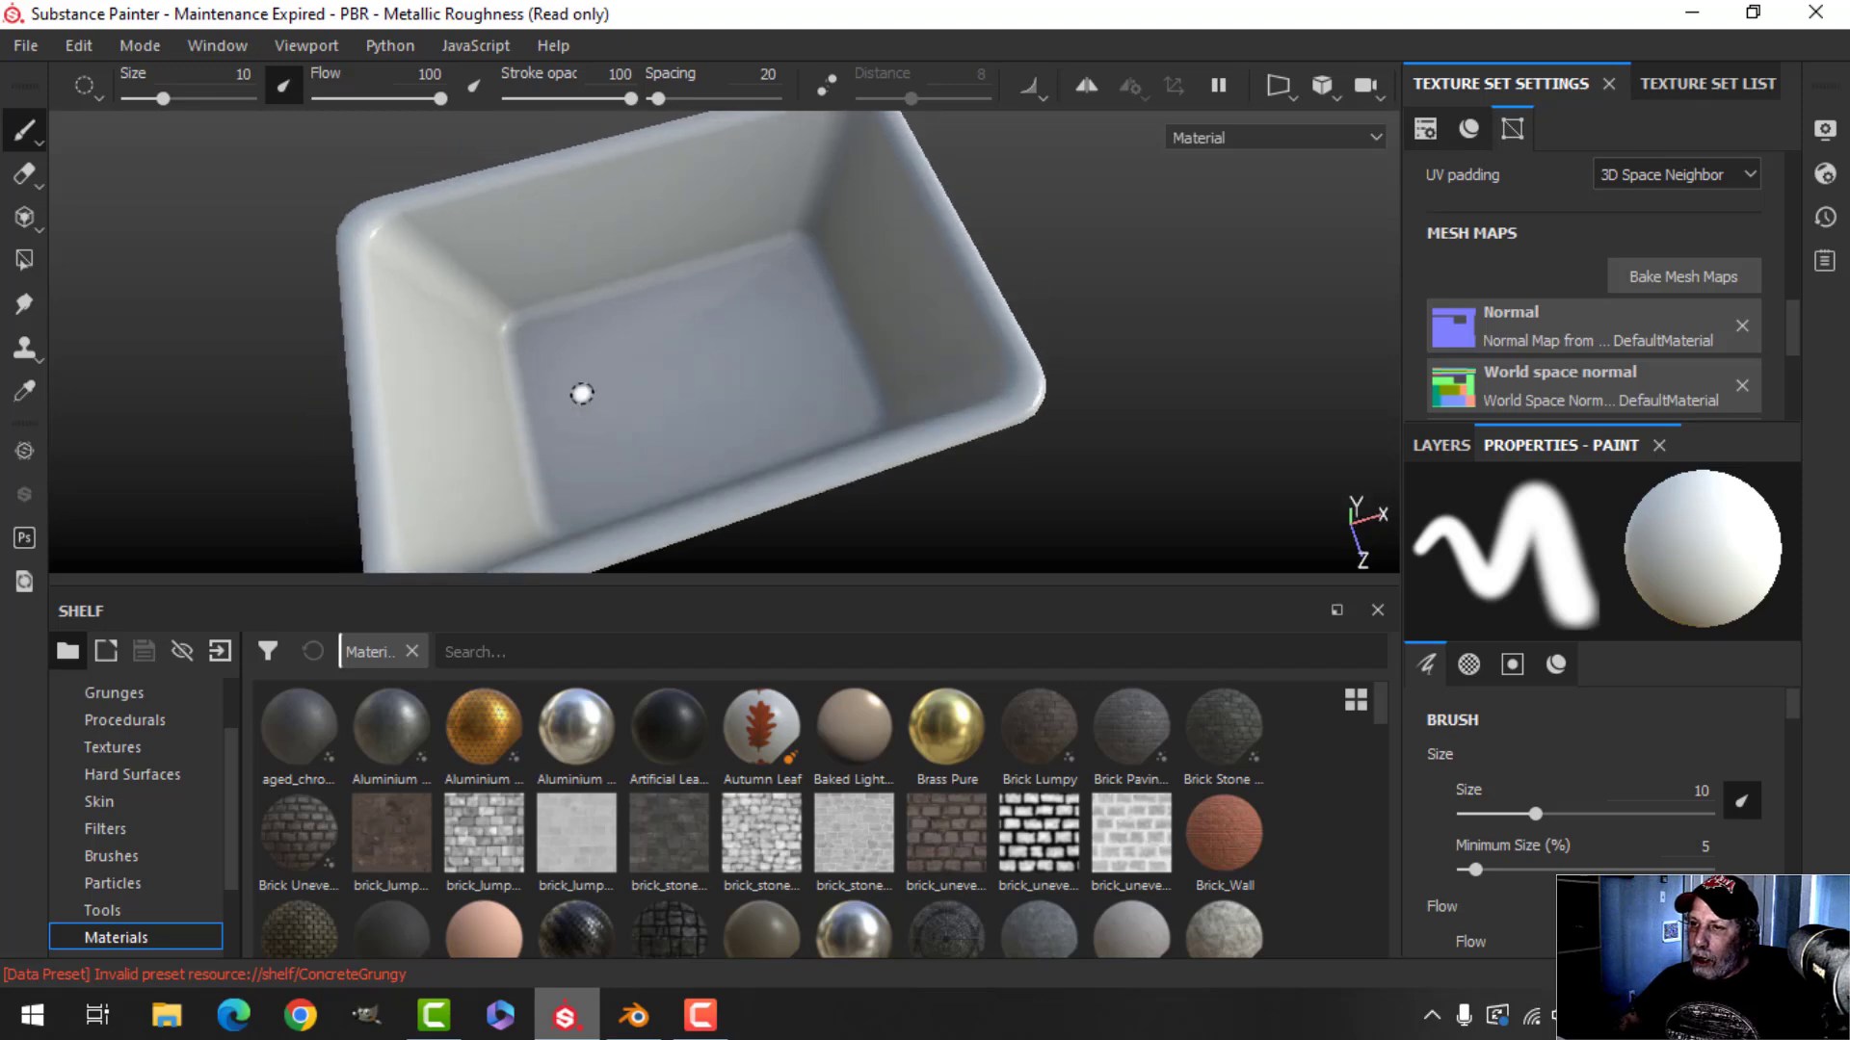
alt+drag(745, 468, 1290, 388)
Activate temporal anti-aliasing in the viewport's display settings
click(1824, 129)
scroll(1485, 643, down, 10)
click(1301, 719)
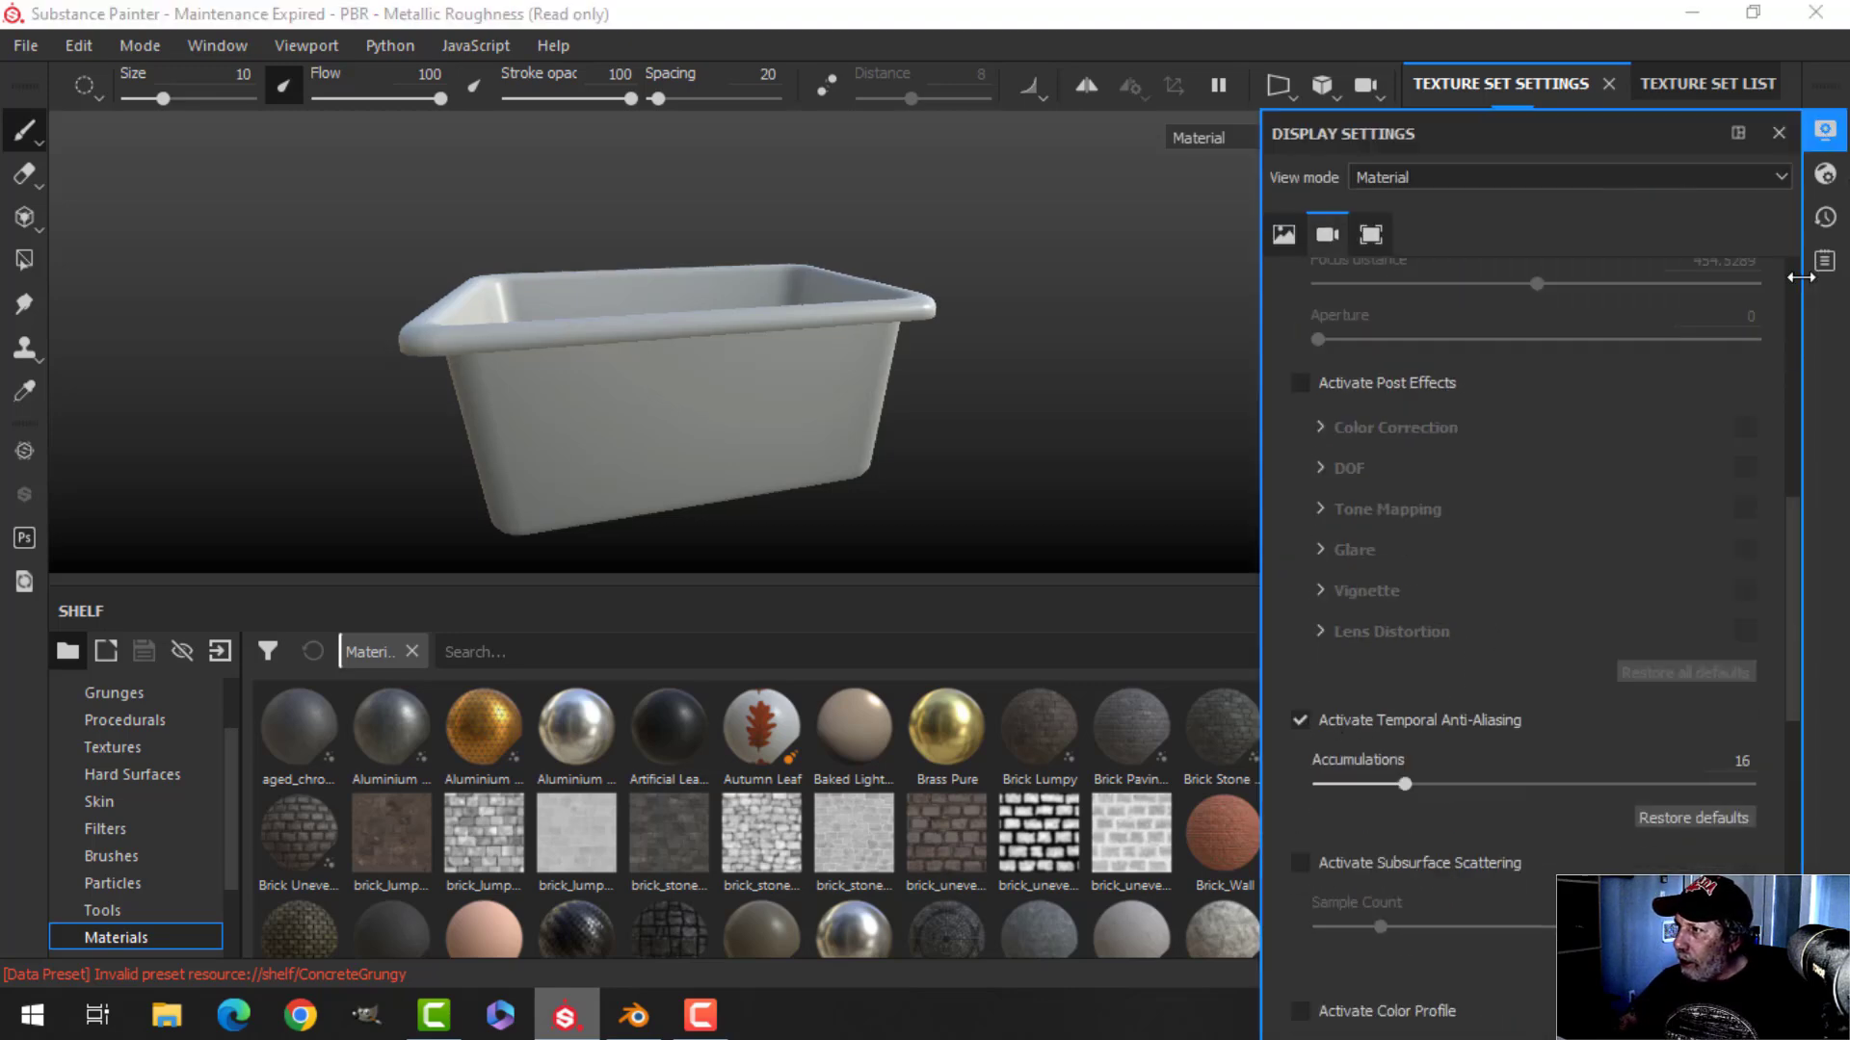
click(1824, 129)
Delete the default Layer 1, add a new fill layer in its place and open its properties
click(1441, 445)
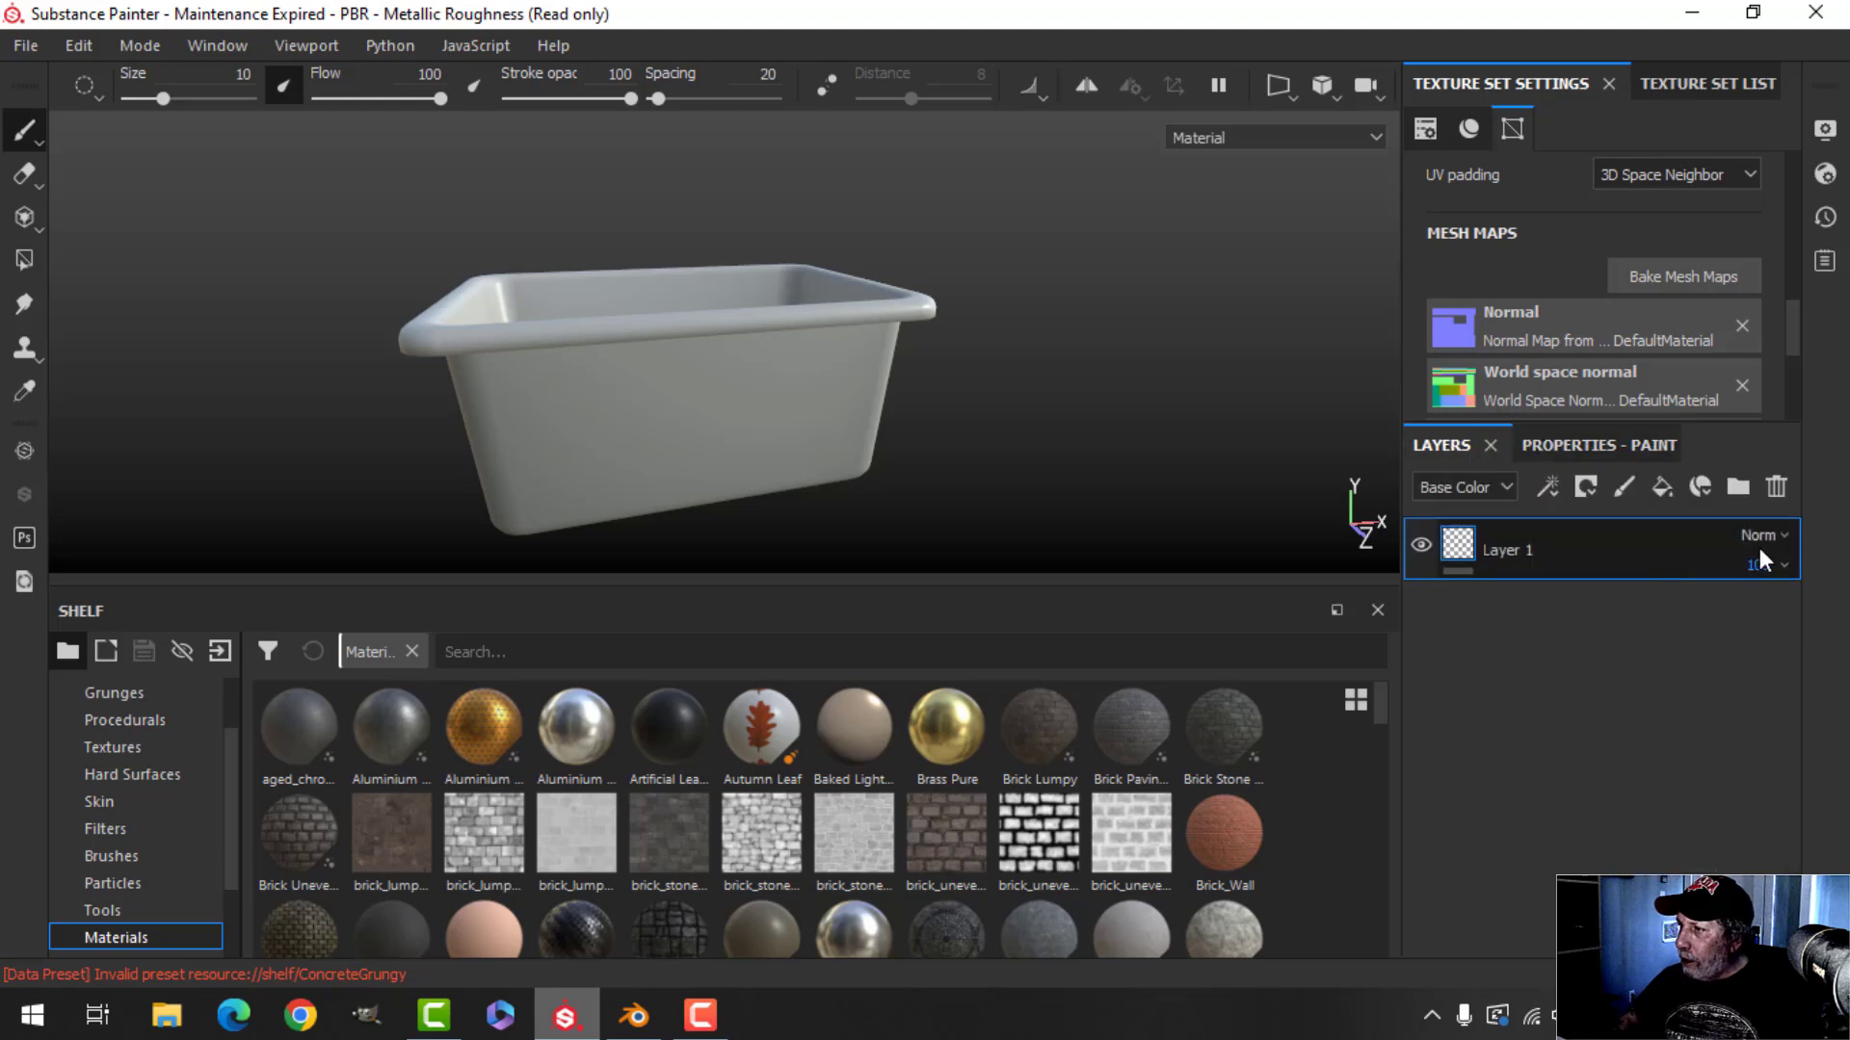
click(1775, 487)
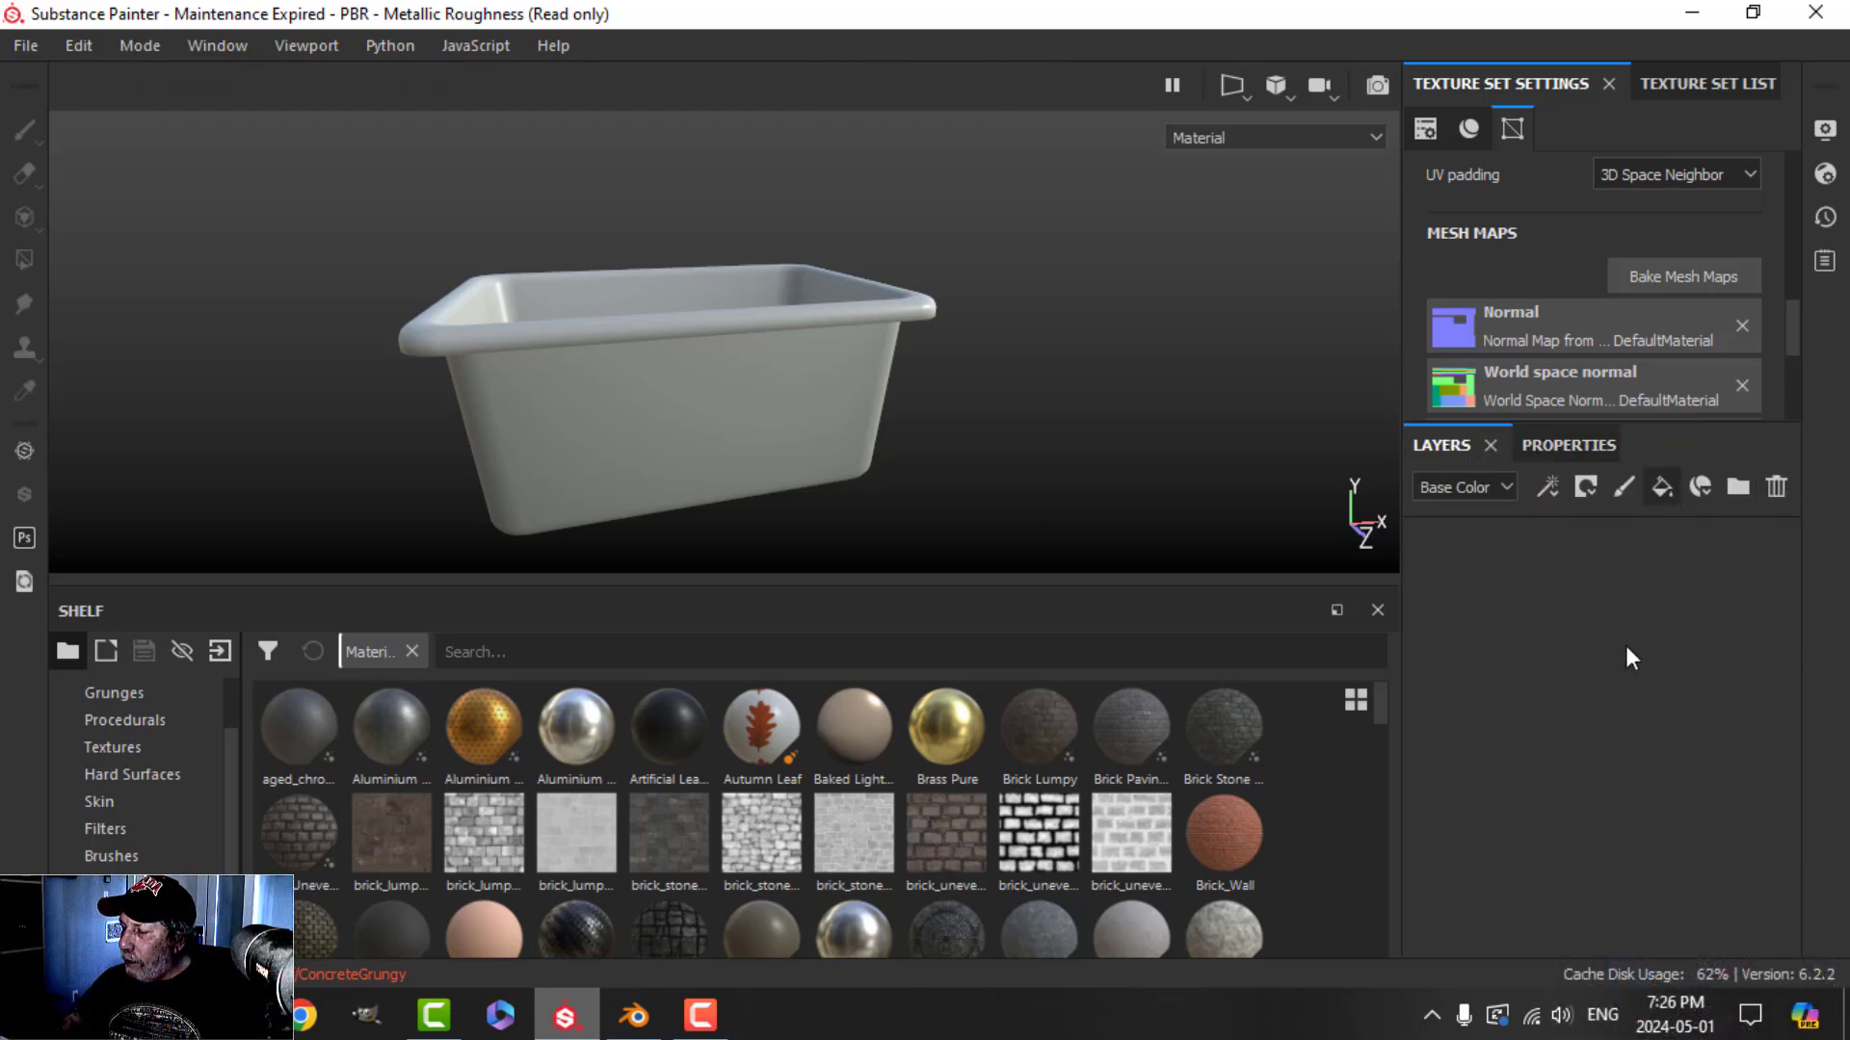
click(1594, 447)
Turn off the fill layer's metal channel and set its base color to a muted green, R 0.090, G 0.361, B 0.239
scroll(1606, 786, down, 2)
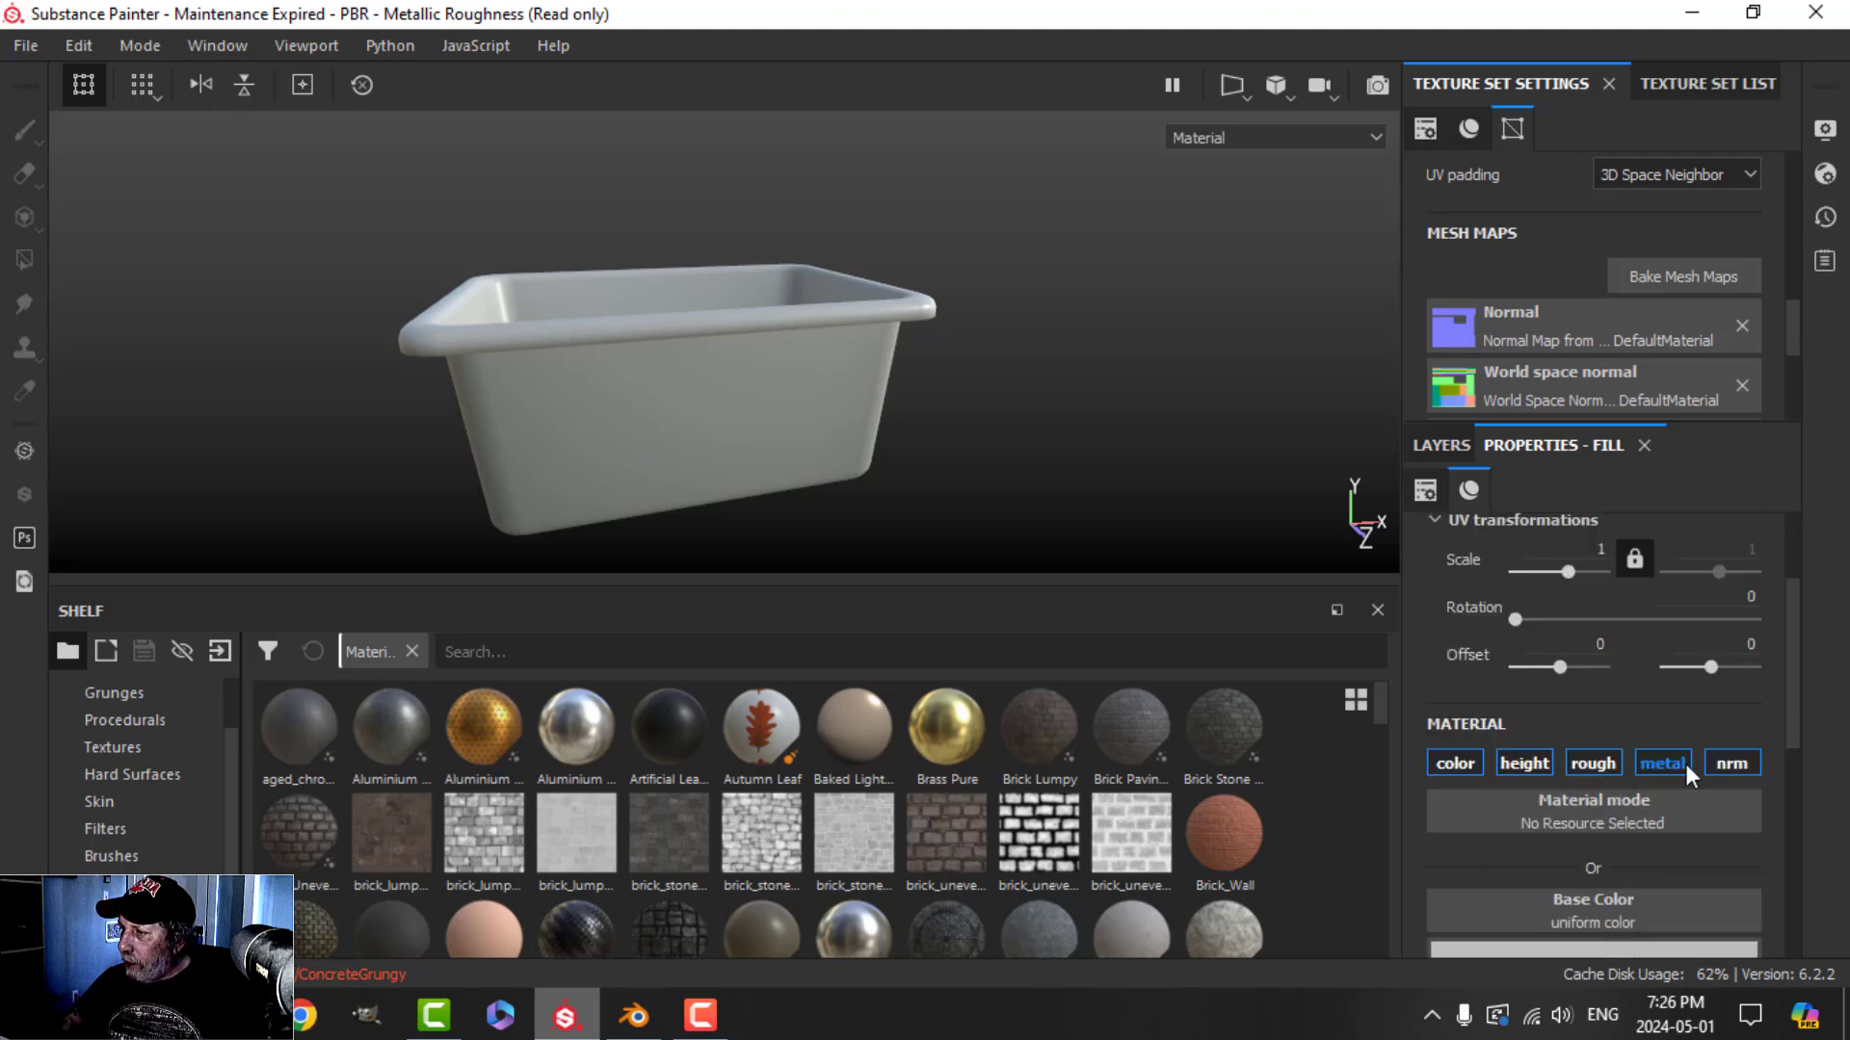
scroll(1592, 684, down, 4)
click(1604, 621)
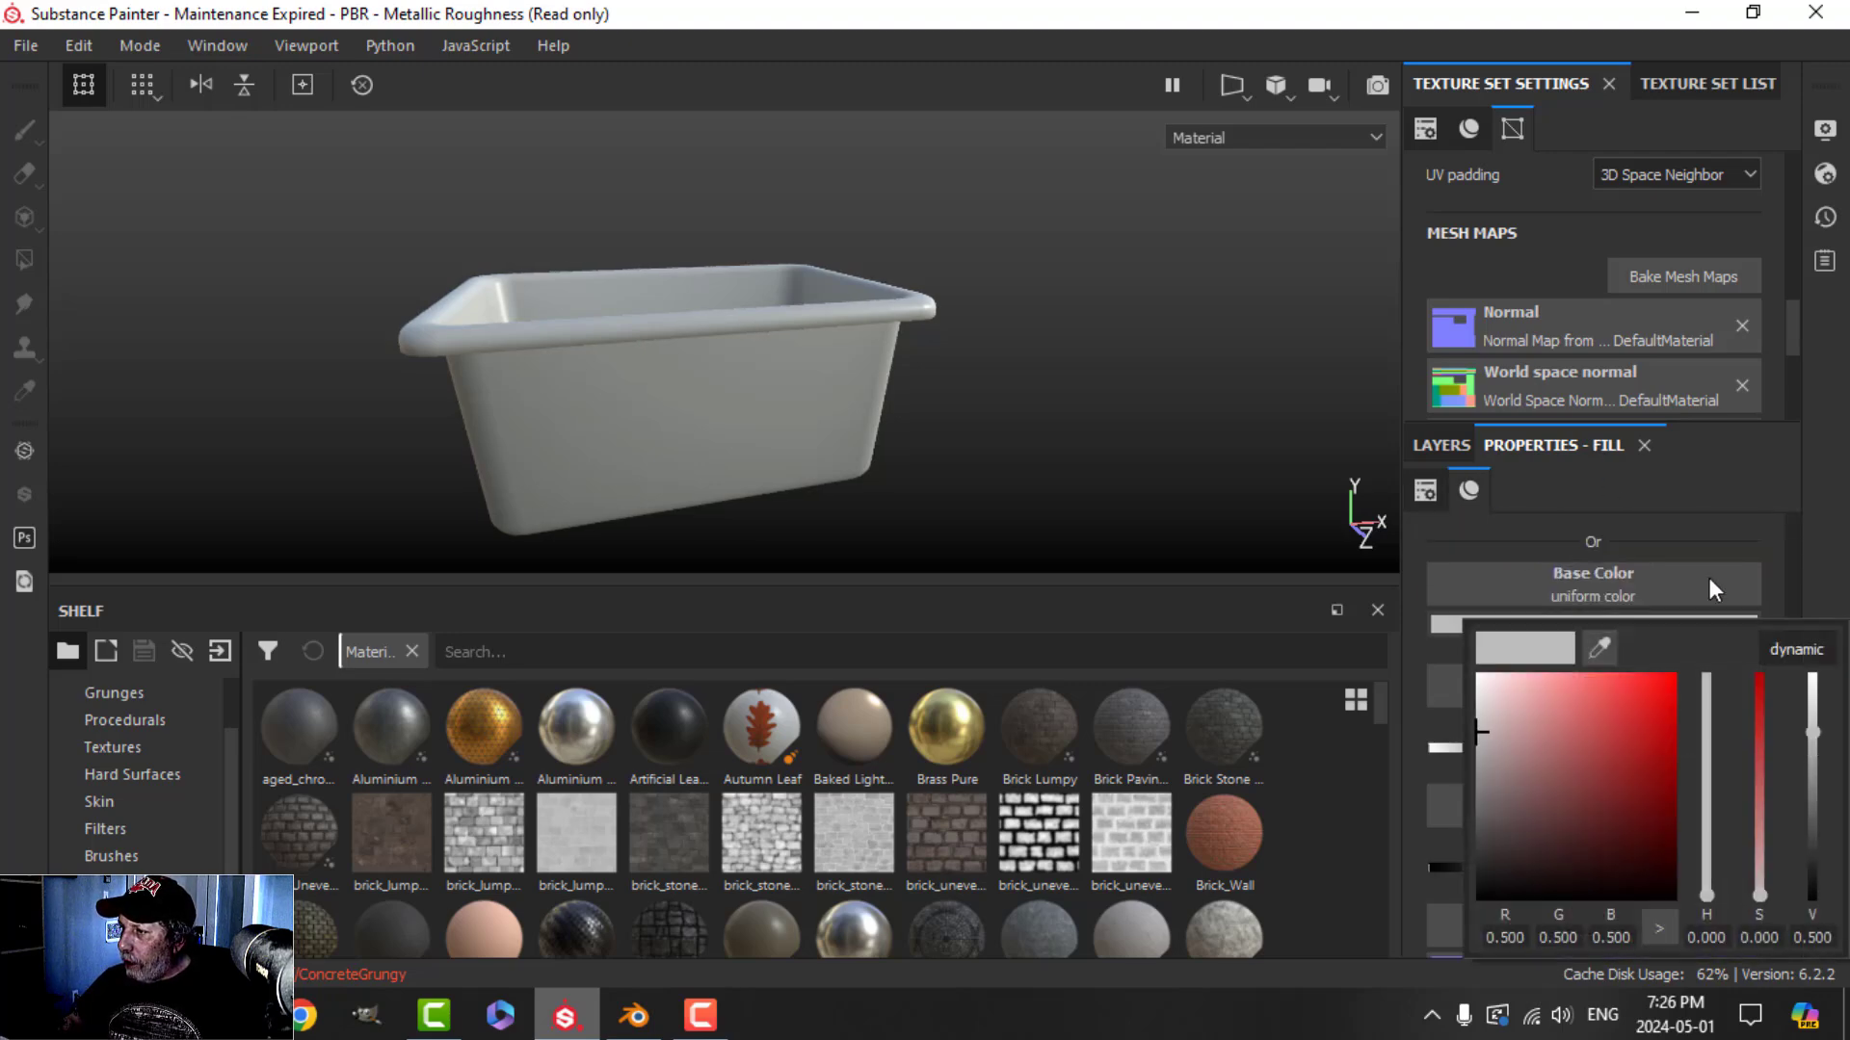
click(1794, 651)
click(1707, 790)
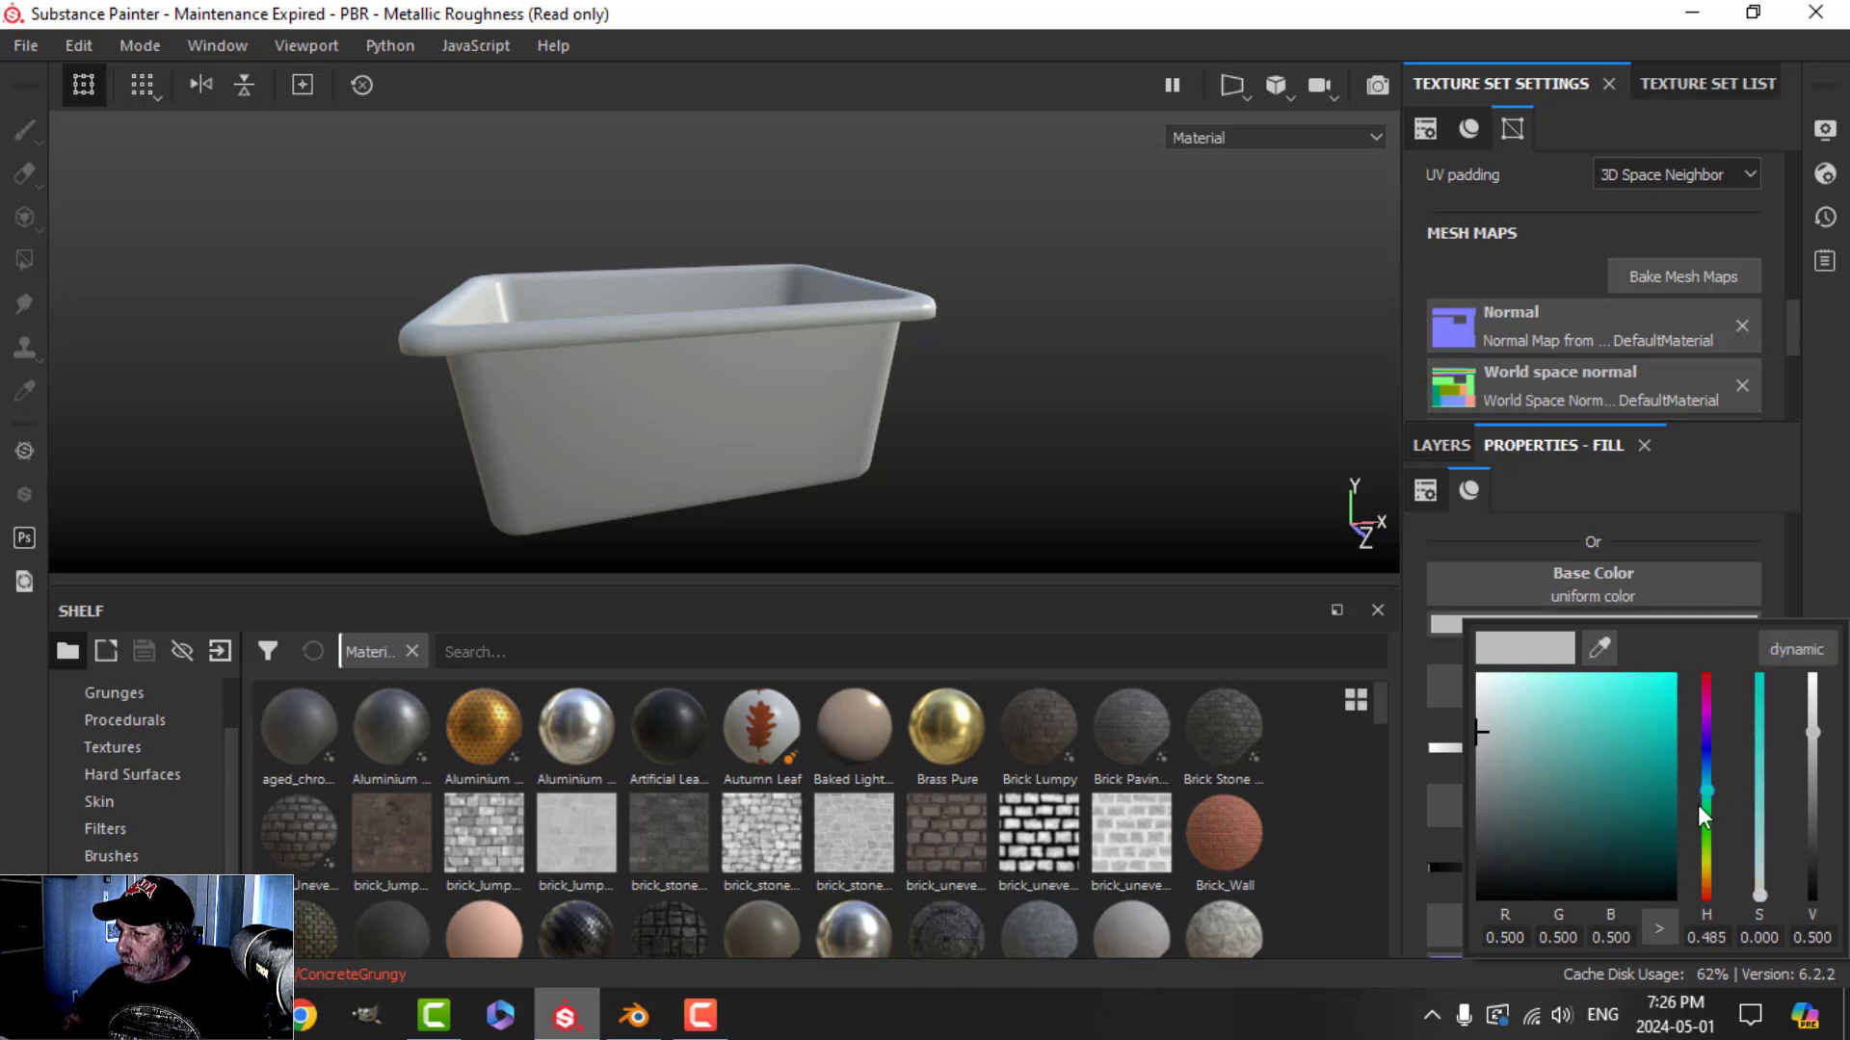
click(1703, 807)
click(1563, 761)
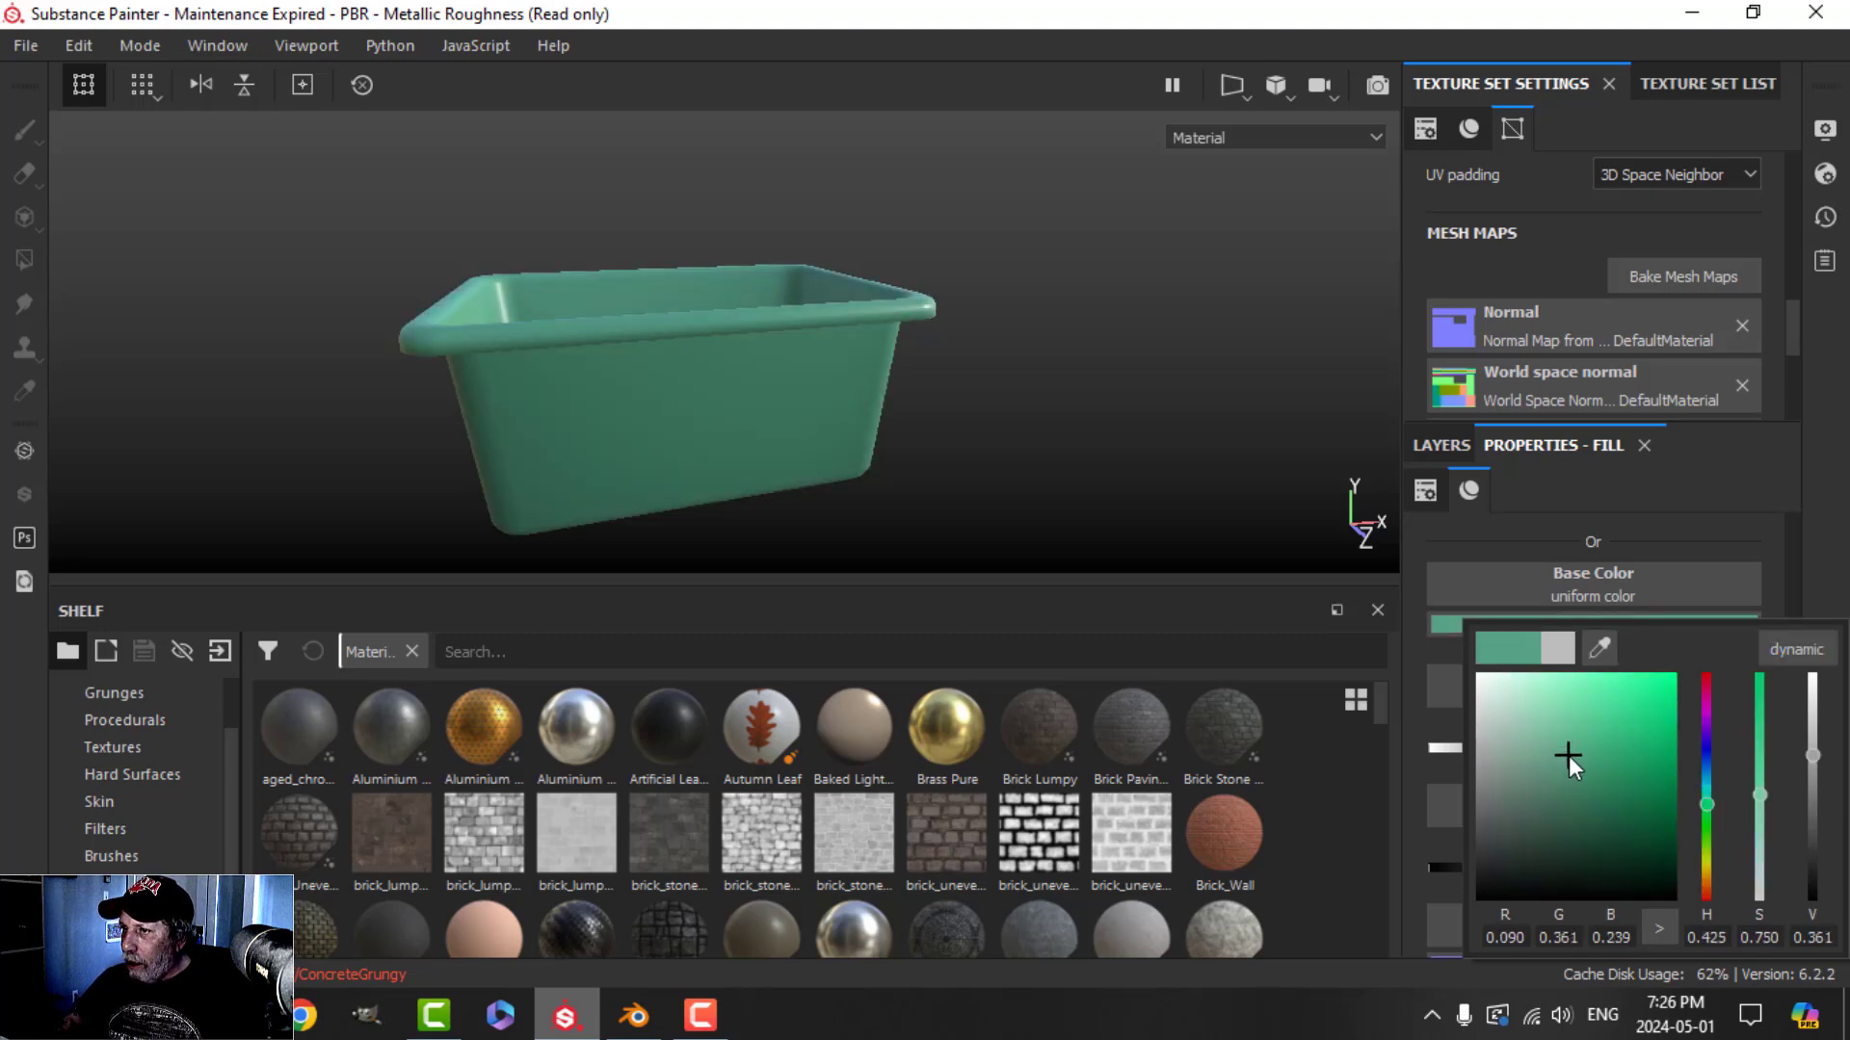
alt+drag(867, 366, 895, 423)
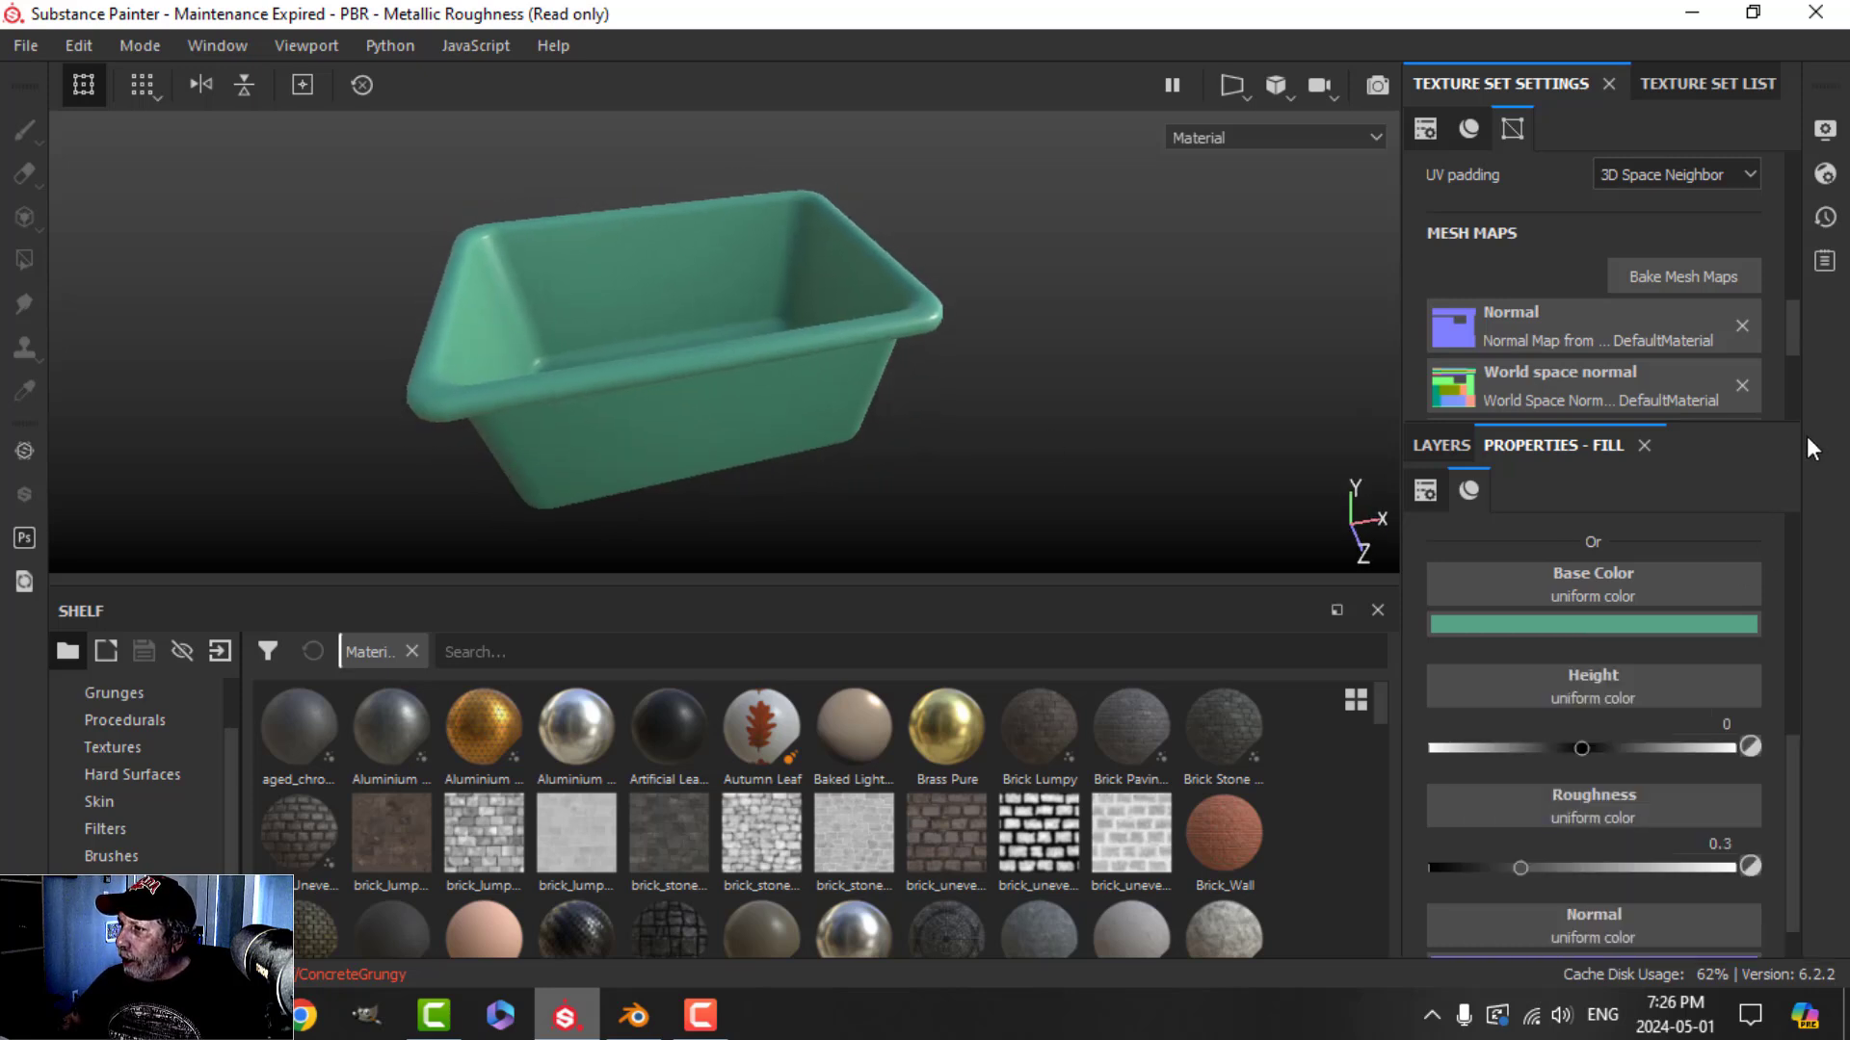
Add a filter to the green fill layer and assign MatFinish Rough to it
click(1439, 445)
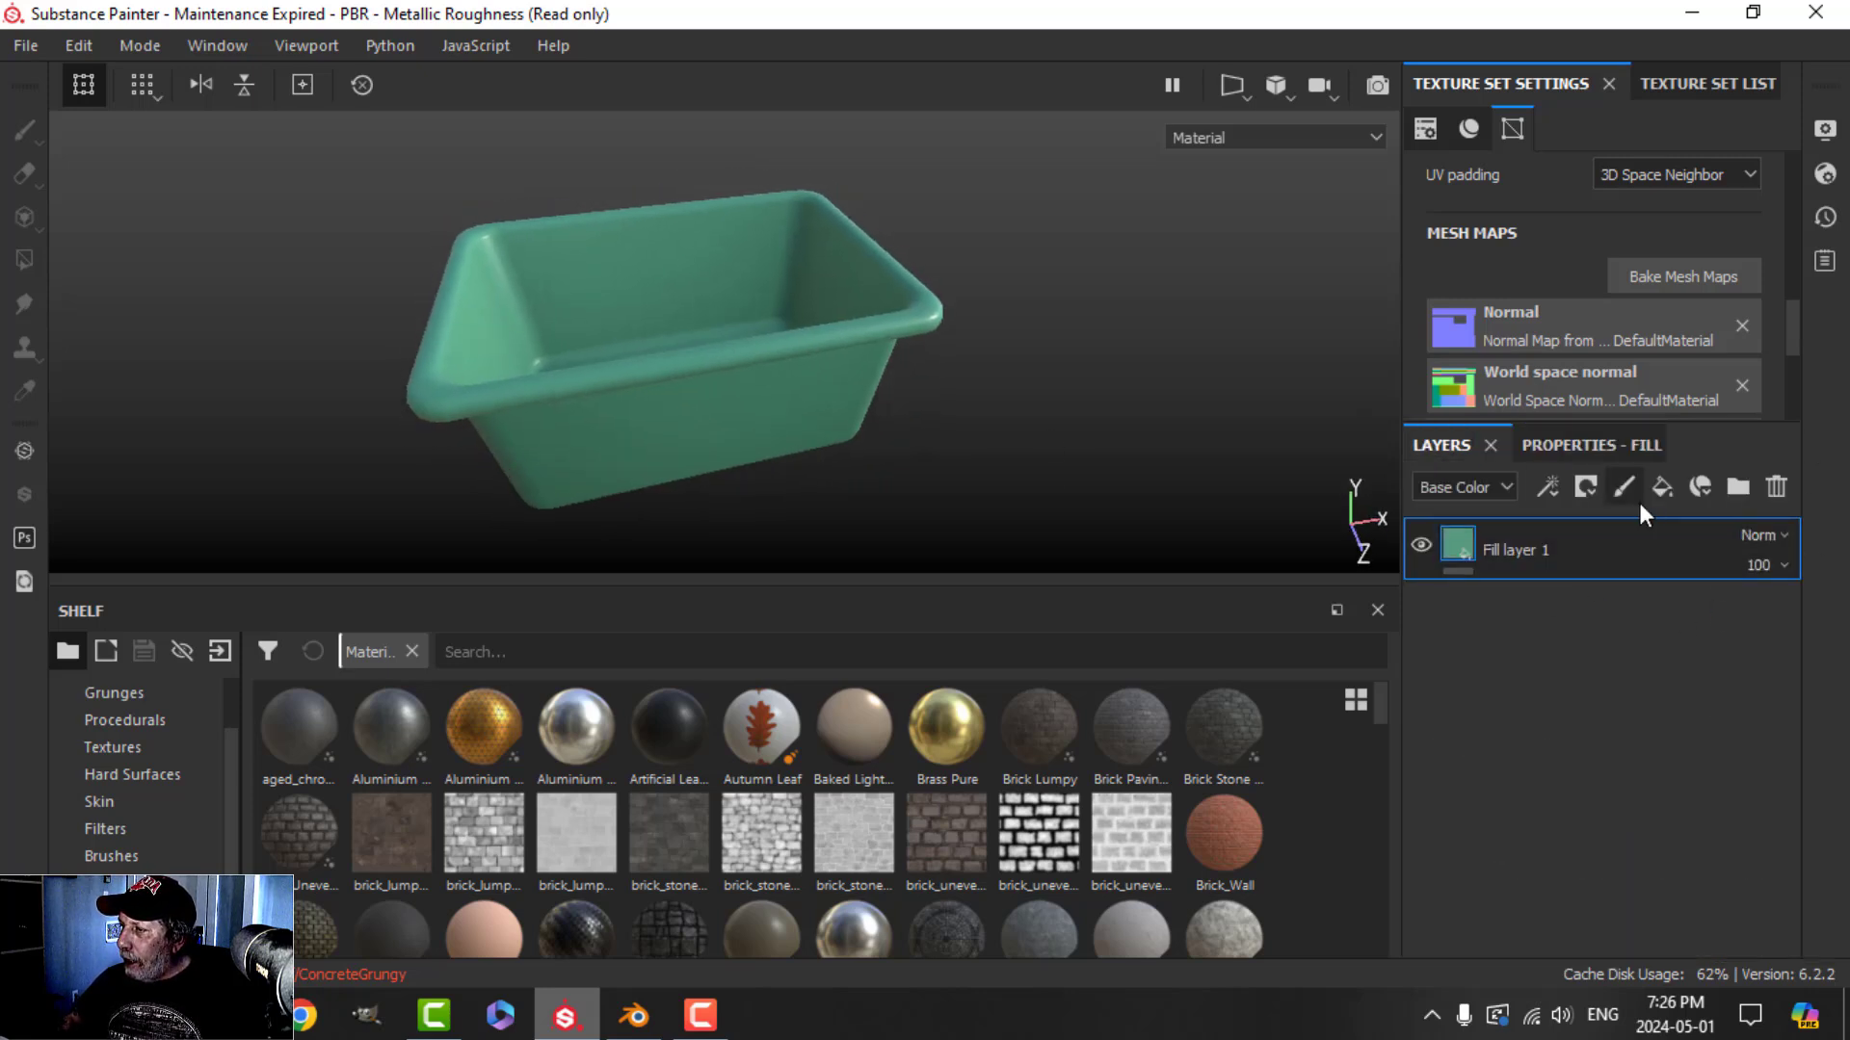
right_click(1466, 546)
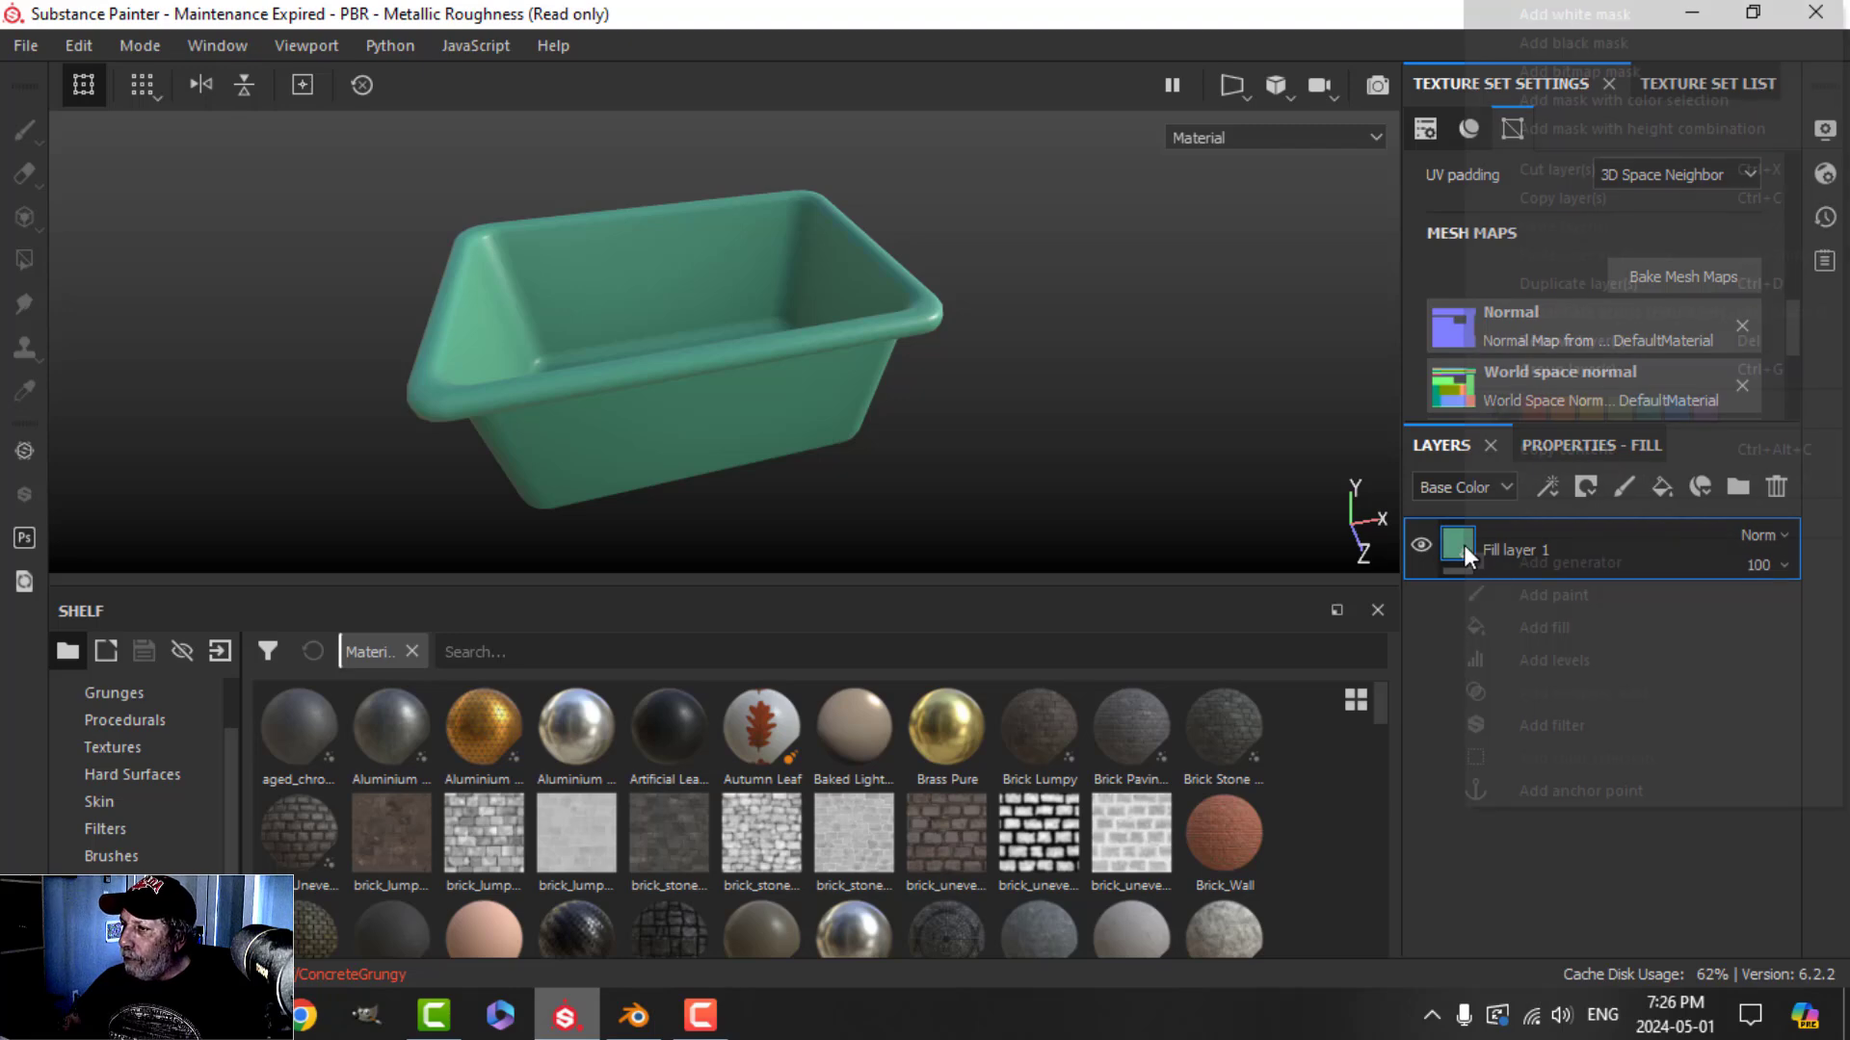
click(1553, 725)
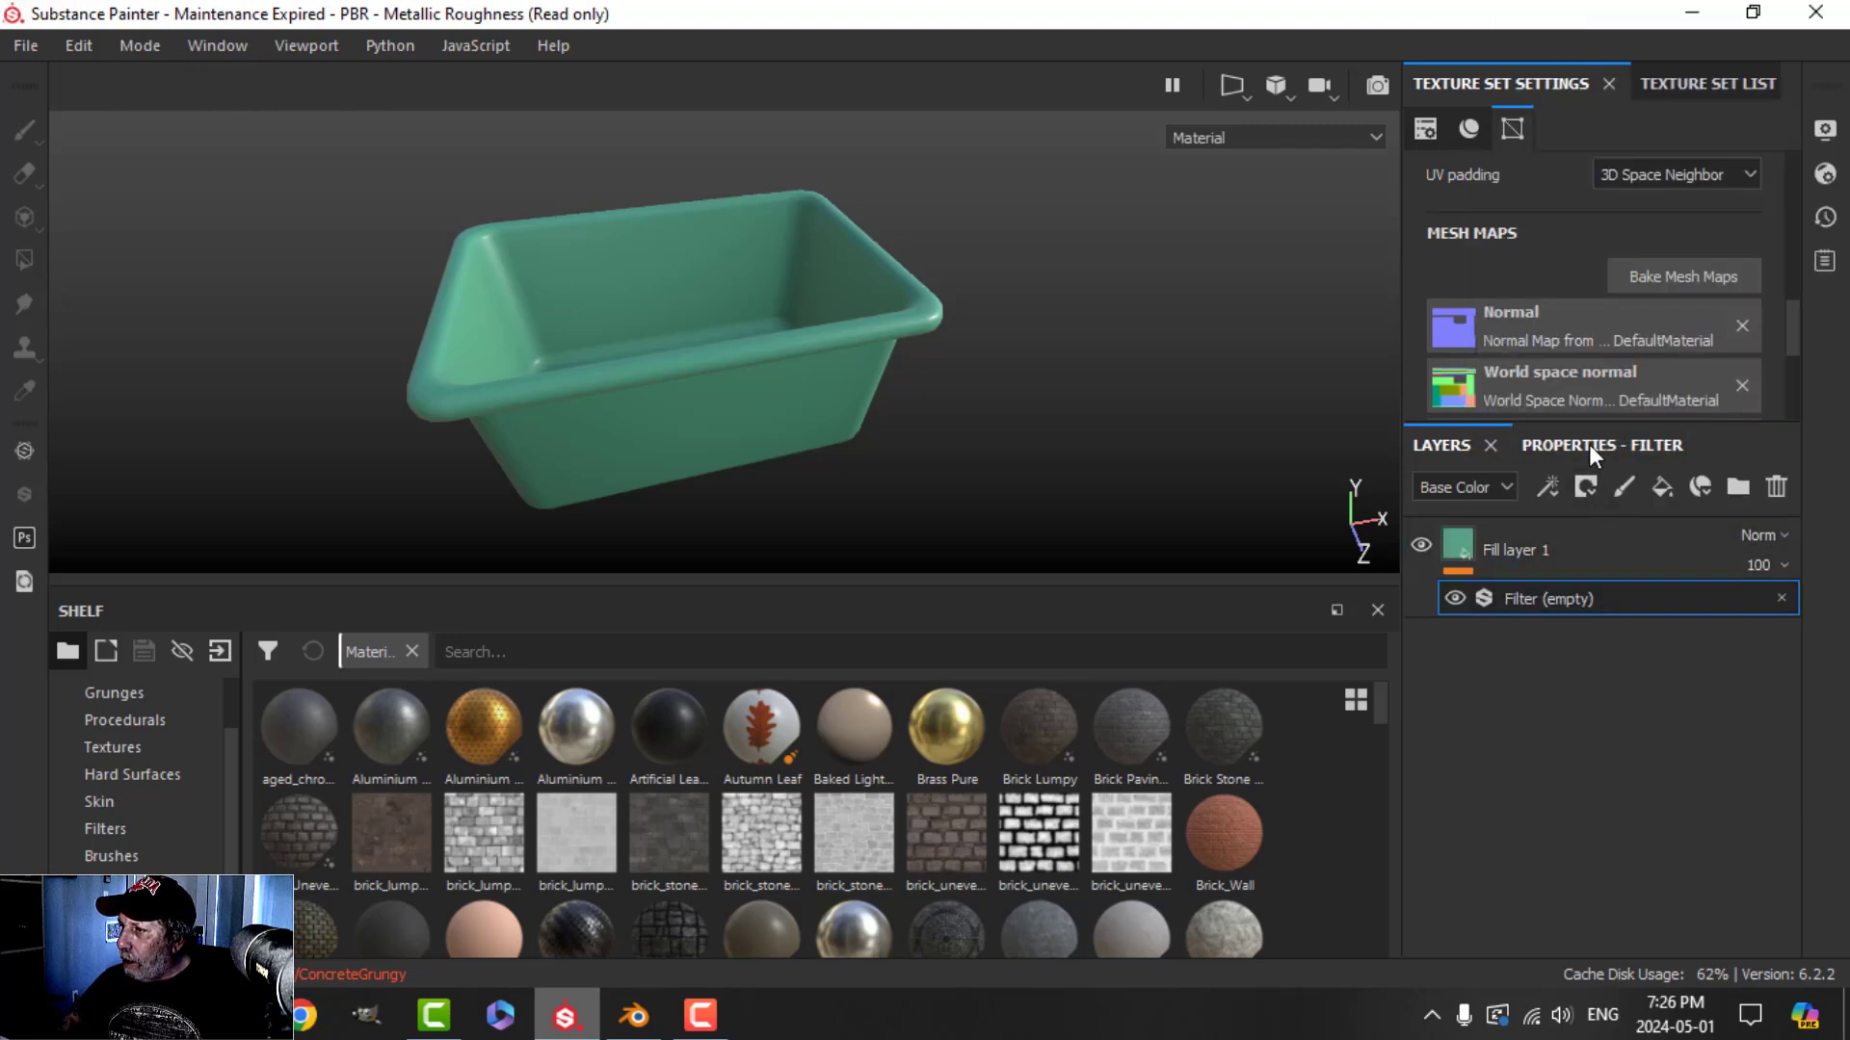
click(1588, 443)
click(1610, 576)
scroll(1672, 781, down, 5)
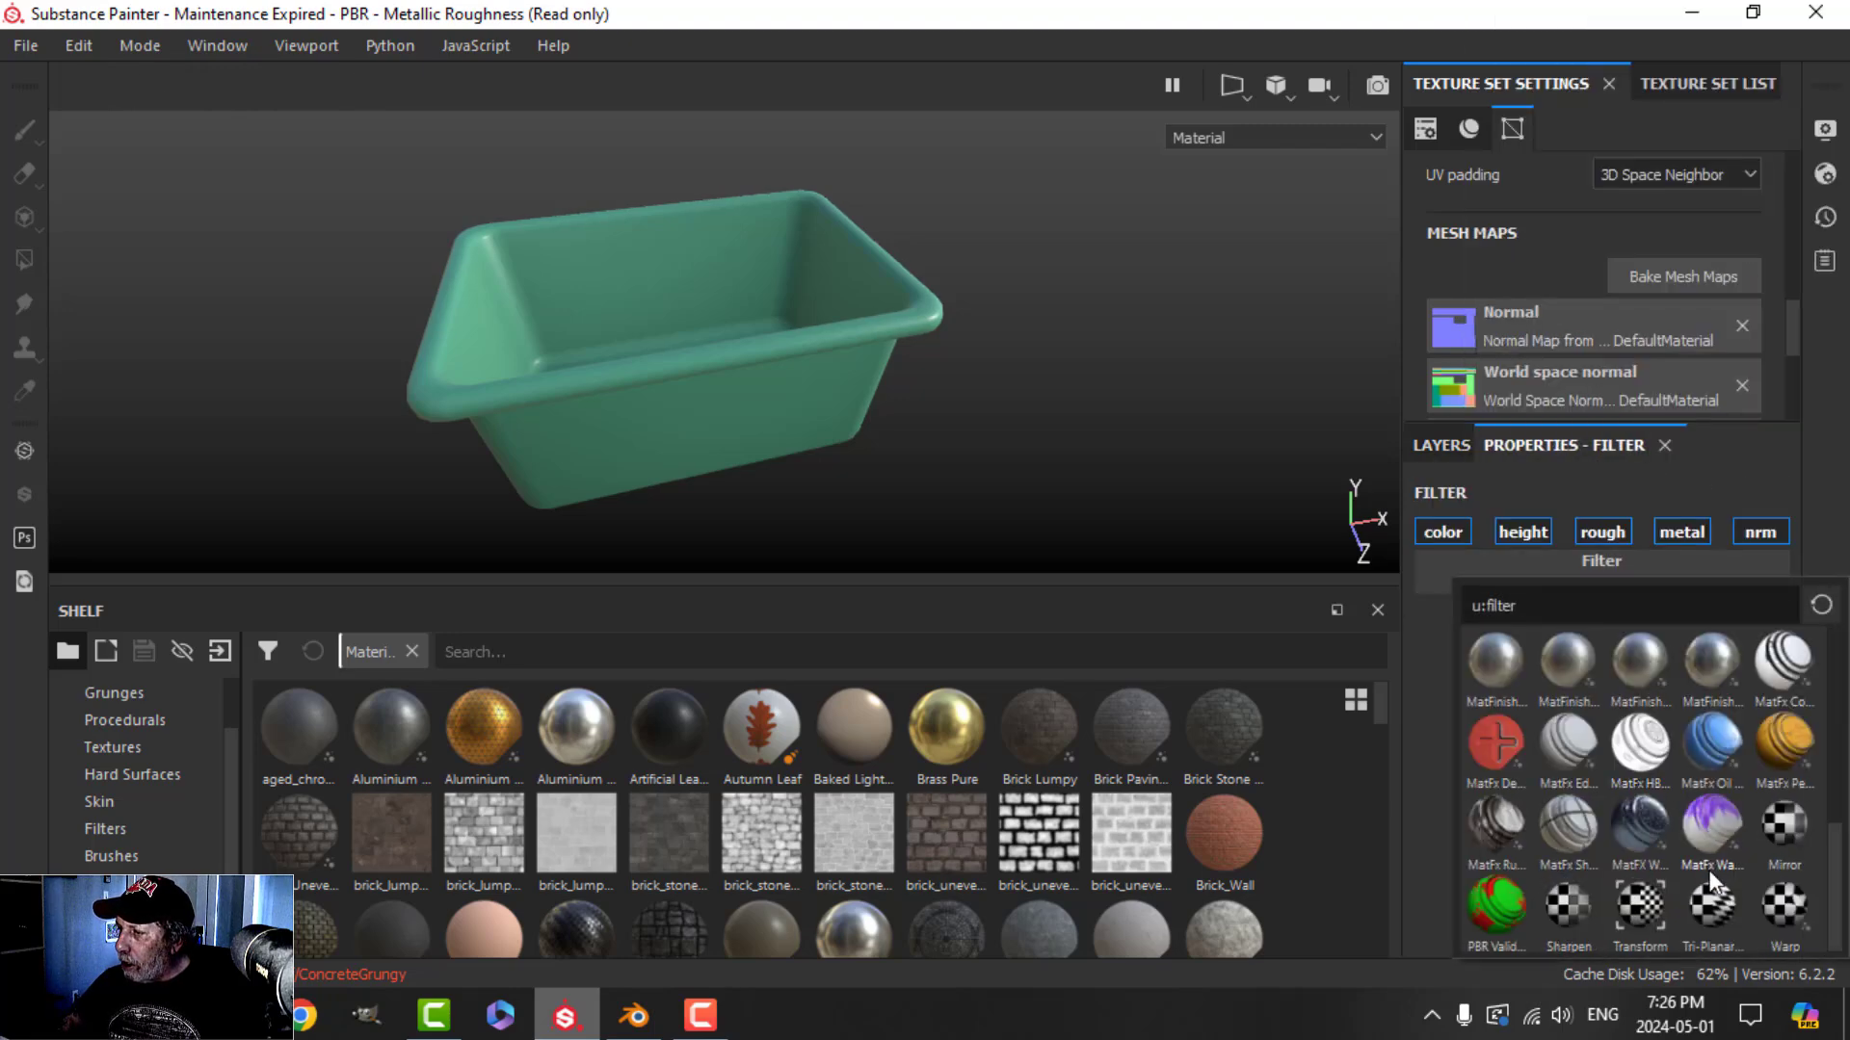
click(1707, 675)
alt+drag(989, 429, 1097, 308)
Set the MatFinish Rough filter's scale to 3 and brushing intensity to 0.23, and enable triplanar mapping
drag(1462, 739, 1483, 739)
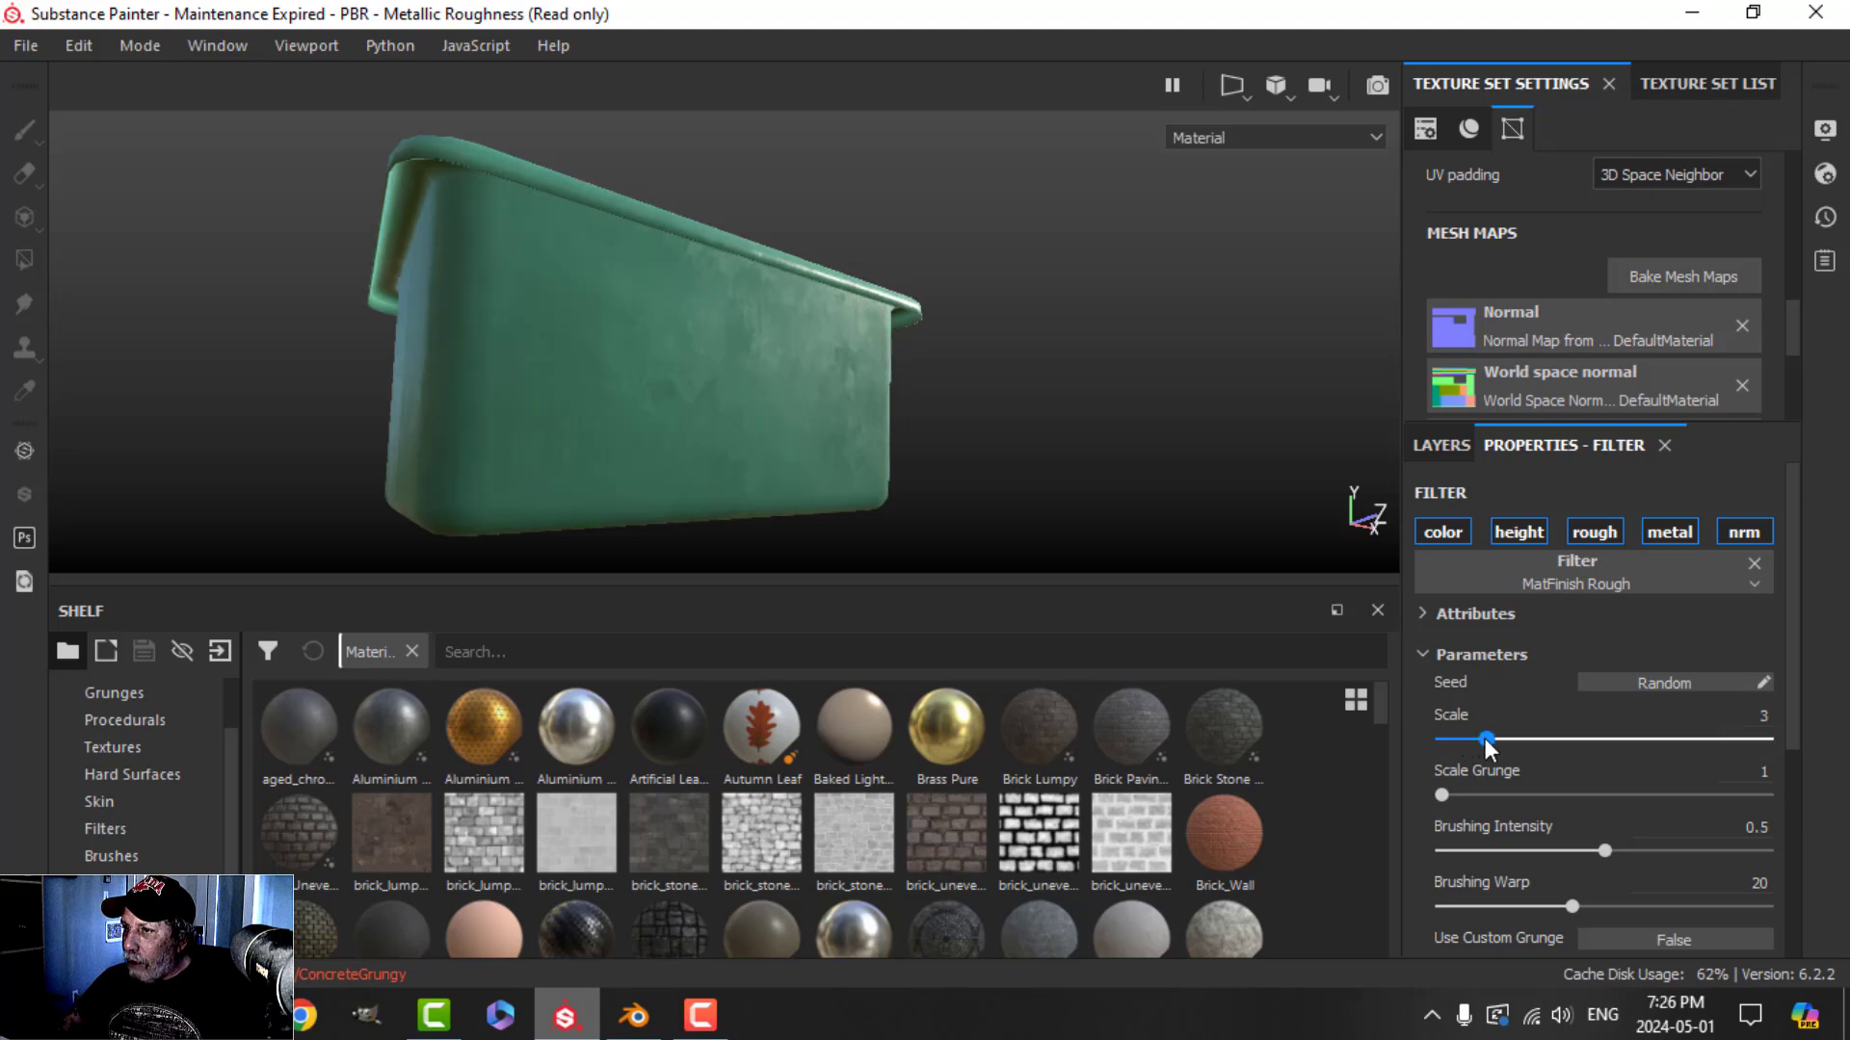
drag(1601, 851, 1516, 850)
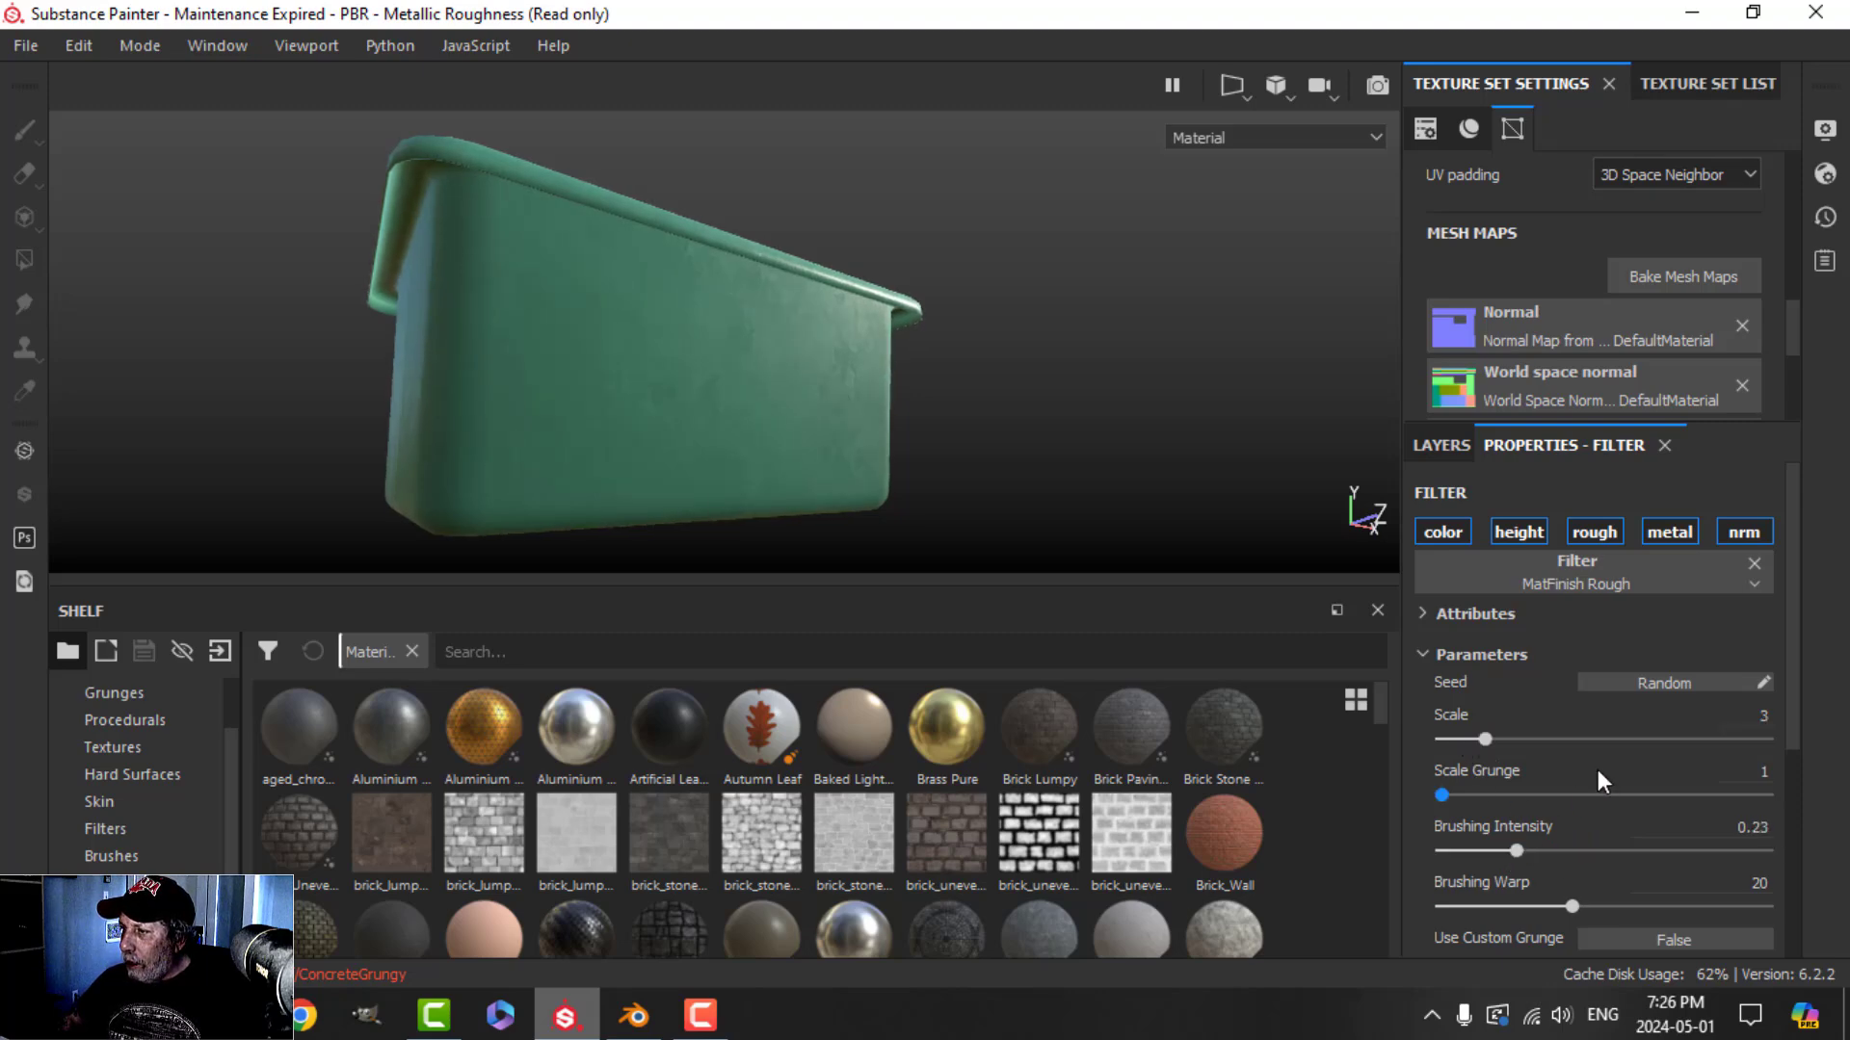
scroll(1626, 770, down, 3)
click(1615, 732)
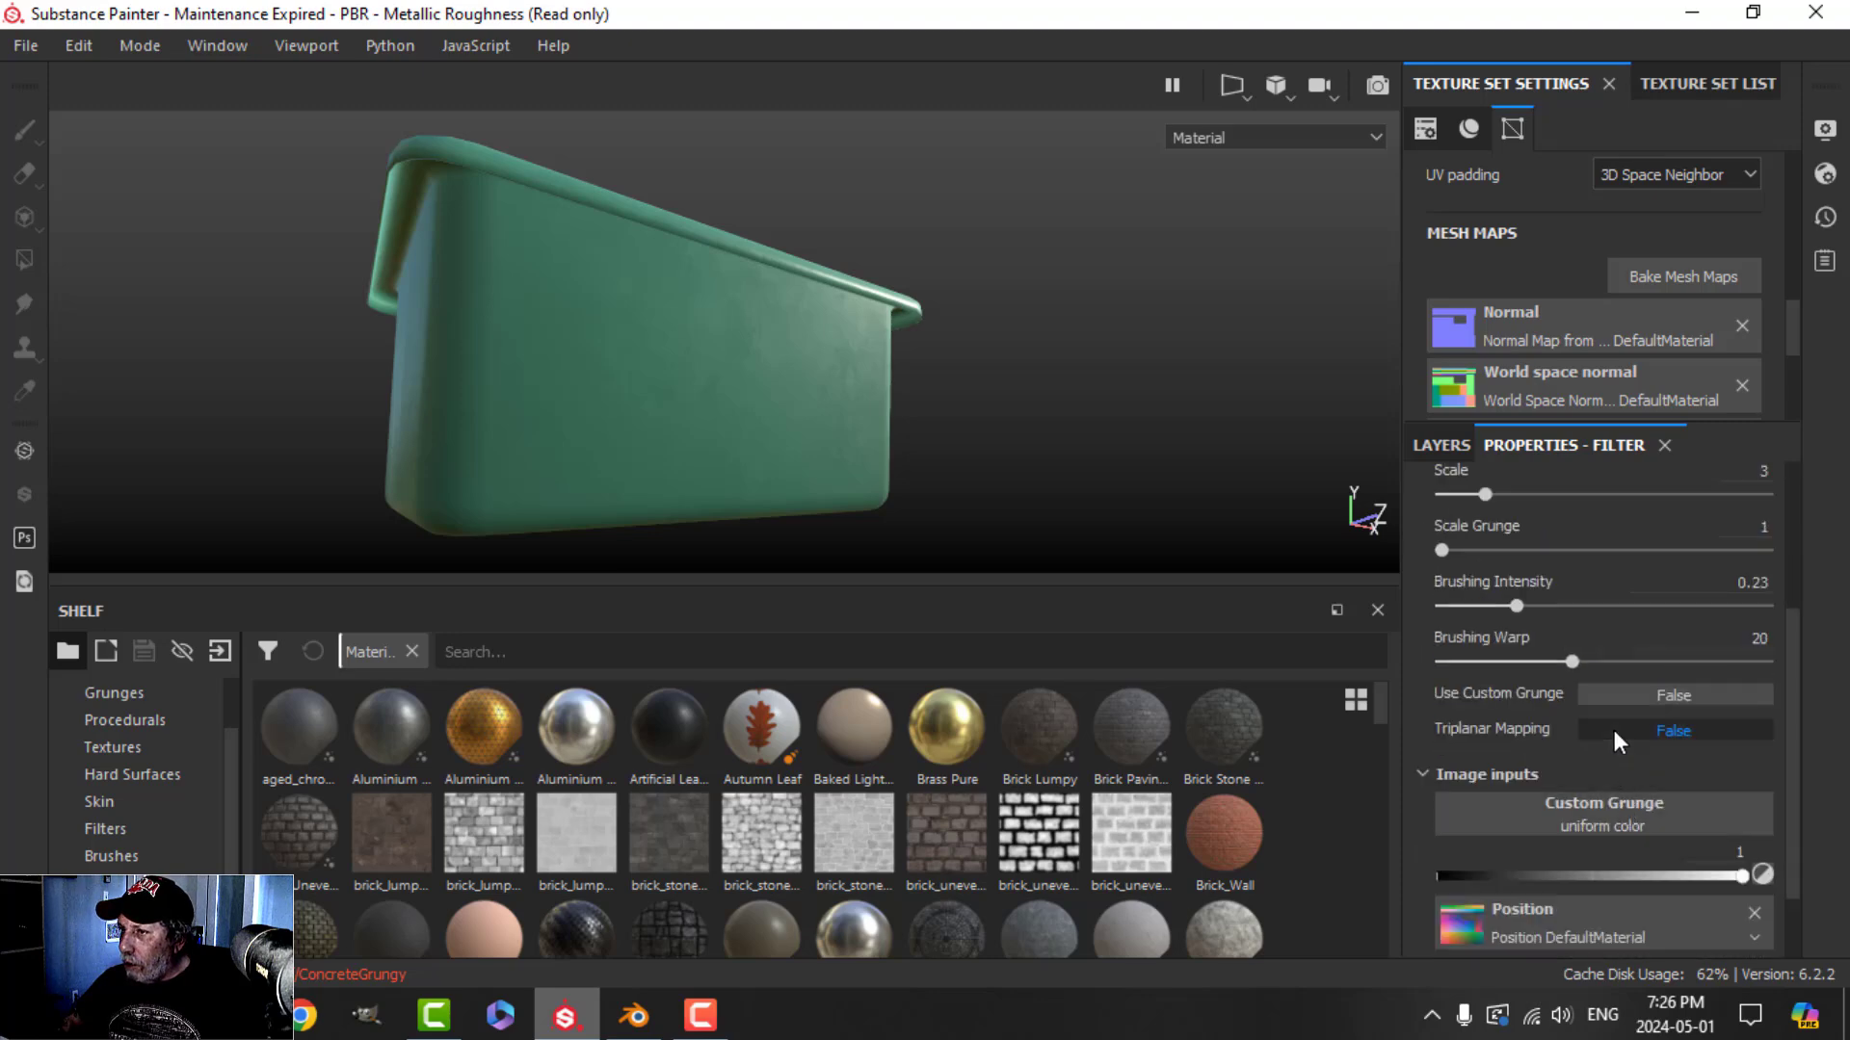
alt+drag(1100, 413, 867, 365)
Rename the green fill layer as BASE
click(1437, 446)
double_click(1520, 548)
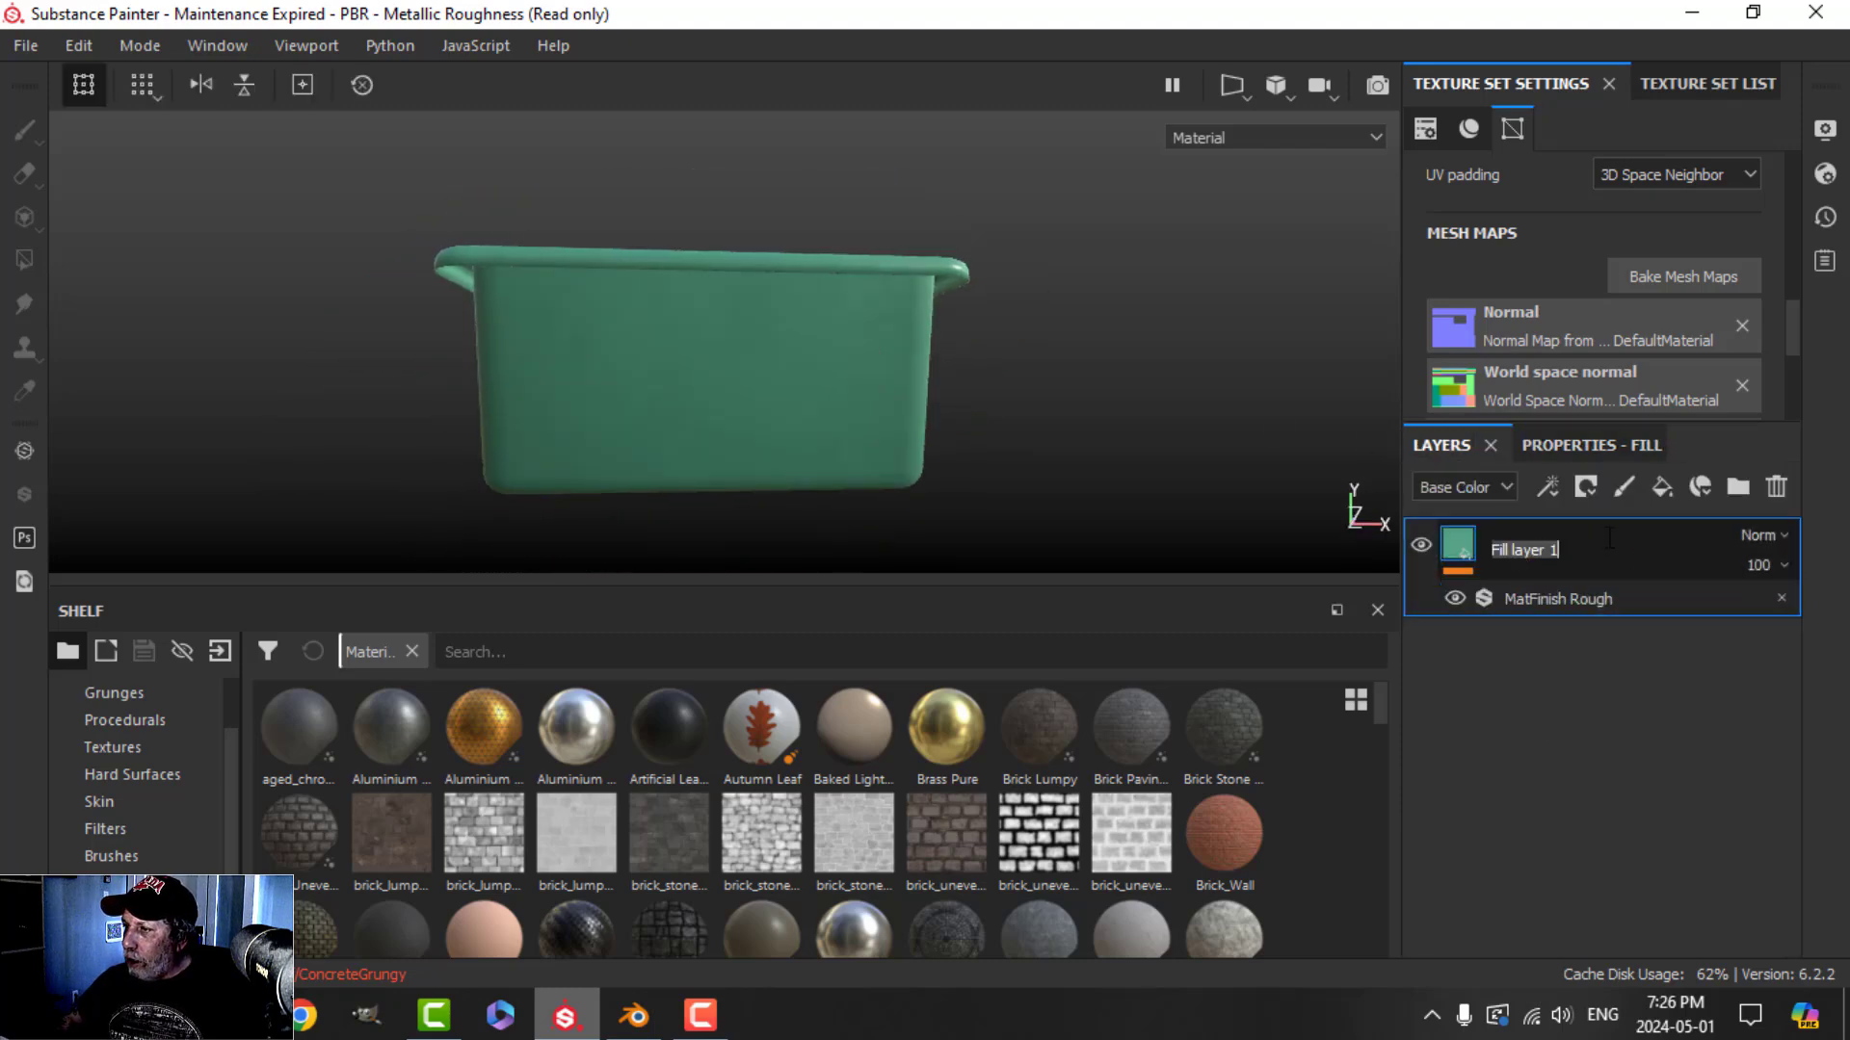
key(Caps_Lock)
text(BASE)
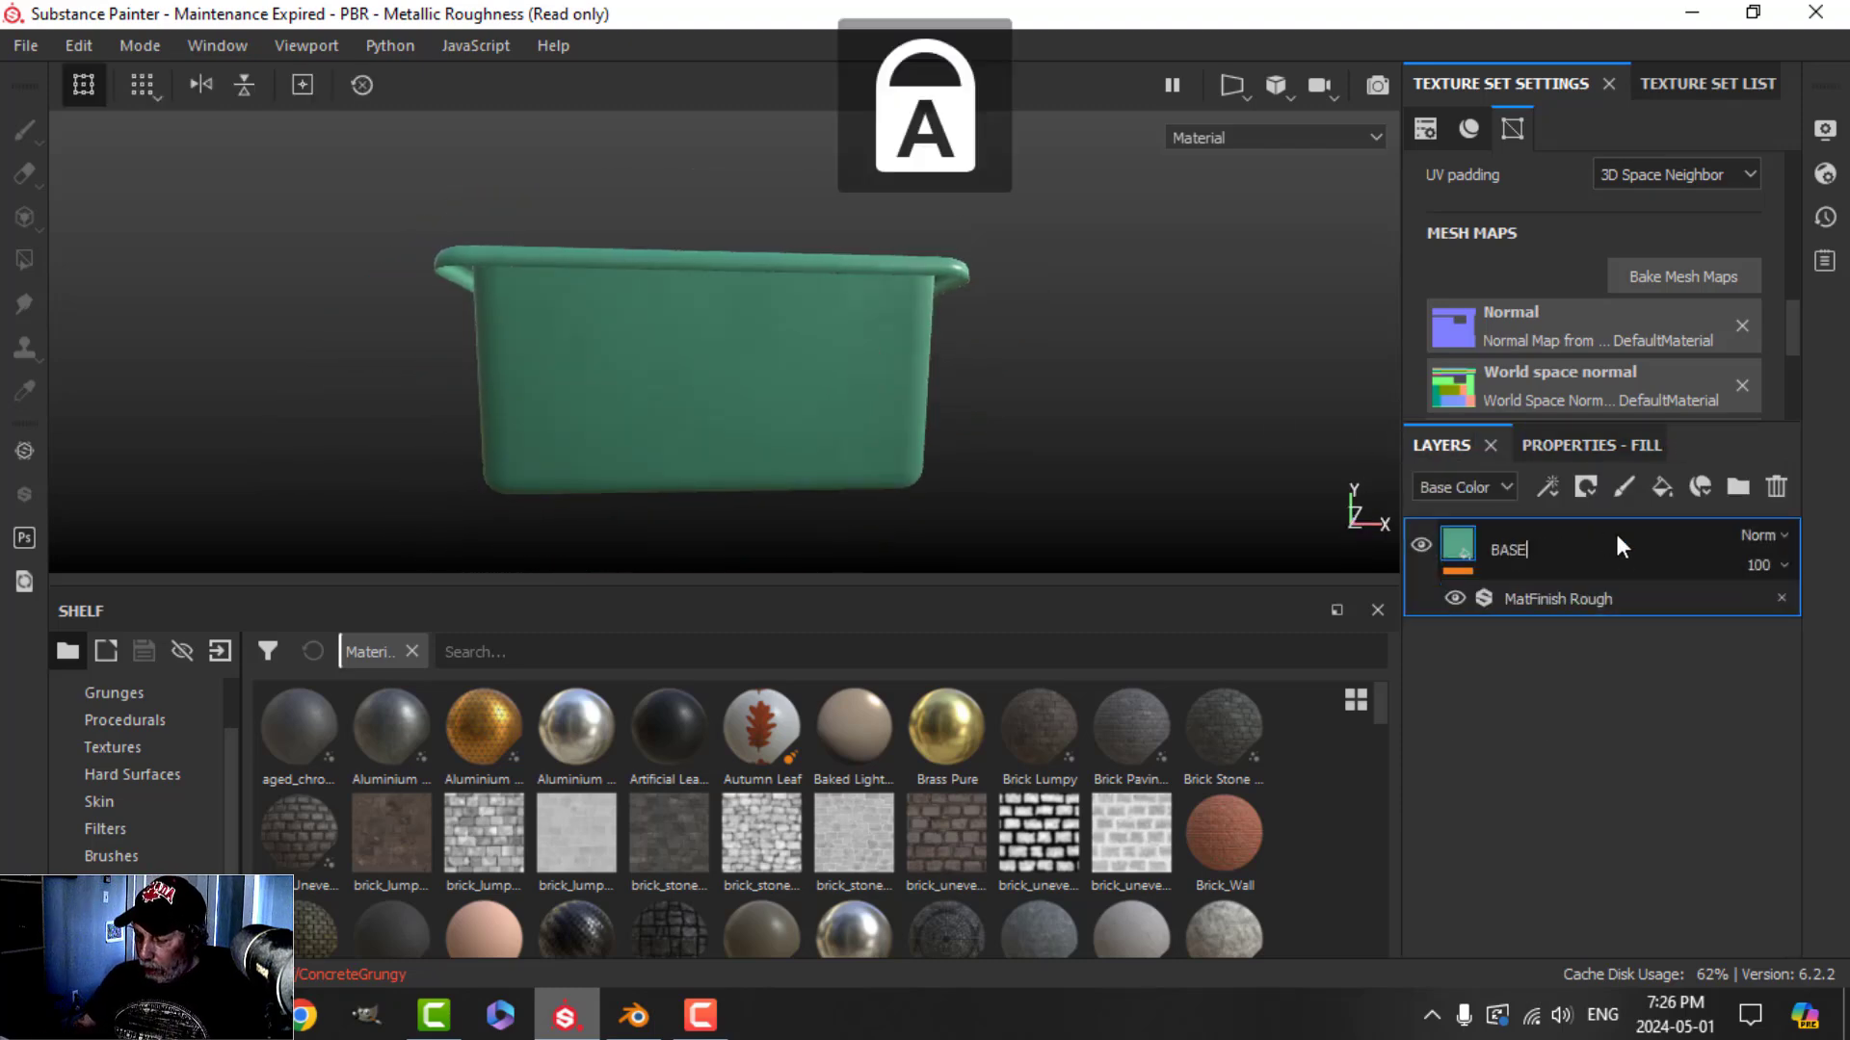
key(Return)
alt+drag(933, 272, 920, 294)
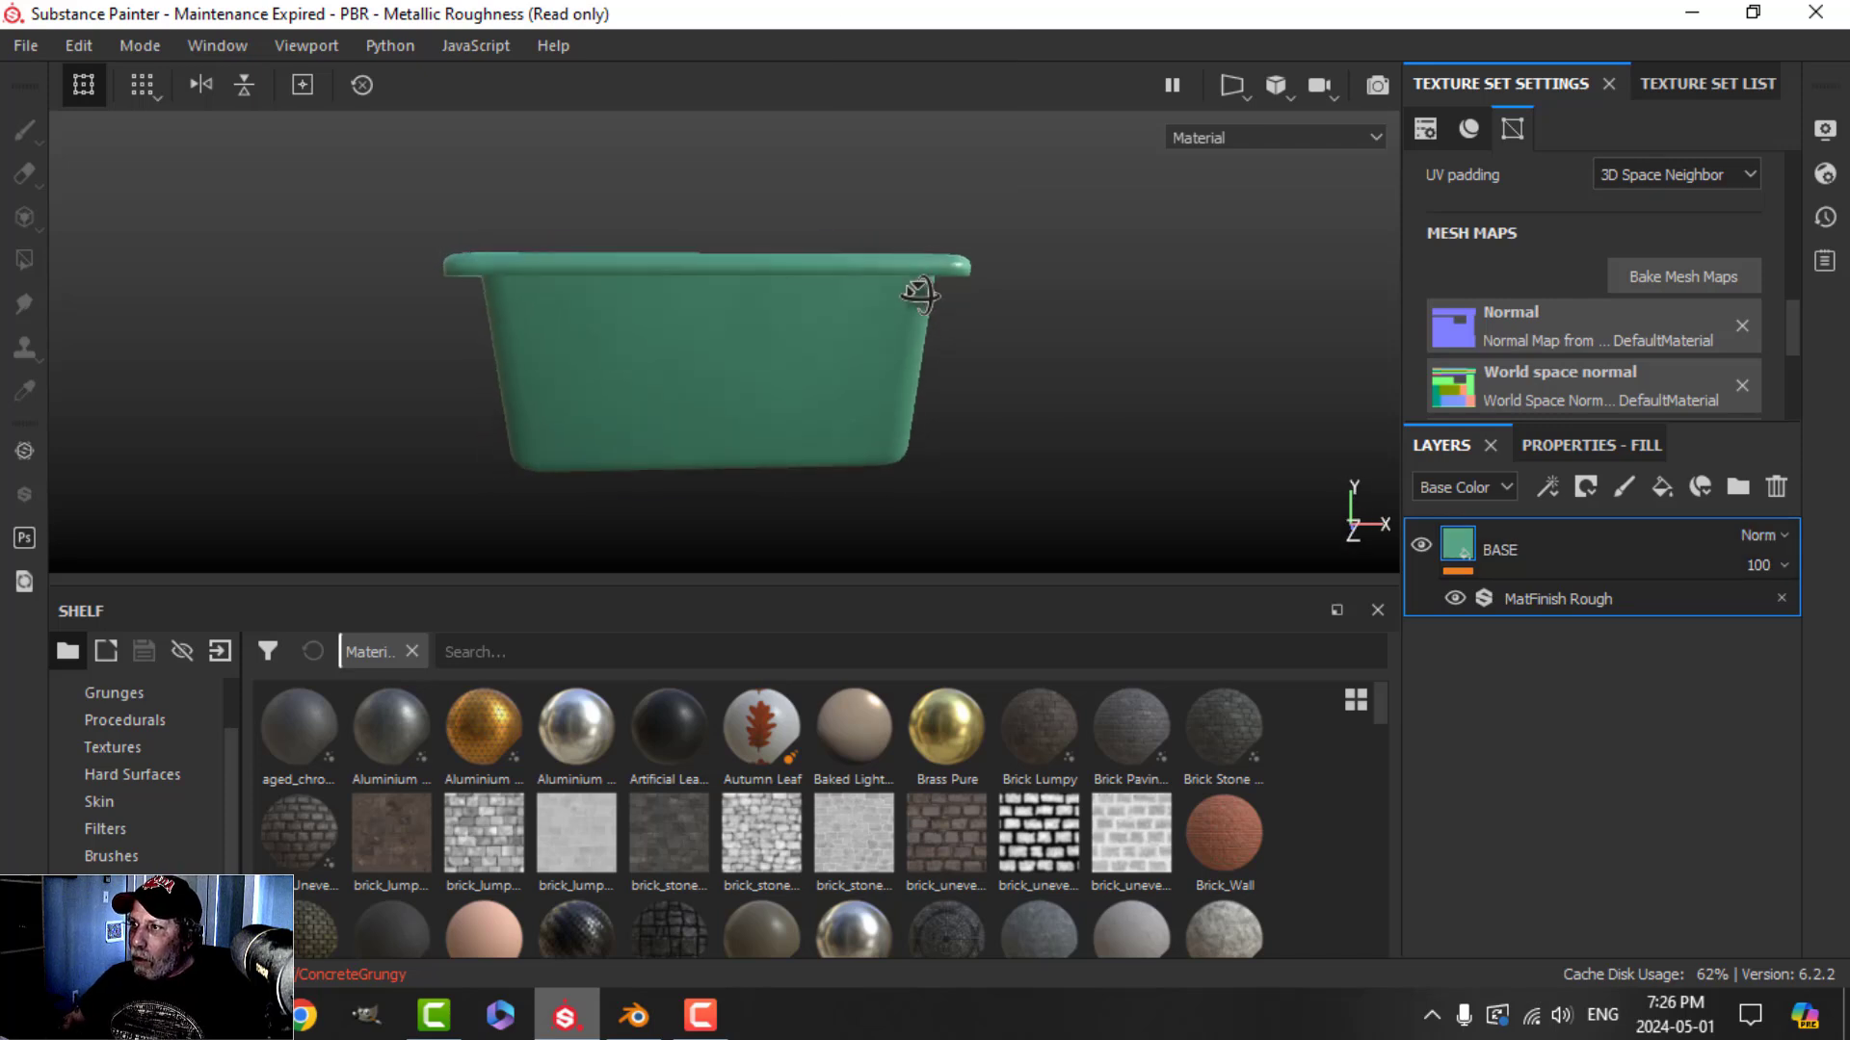
click(1281, 89)
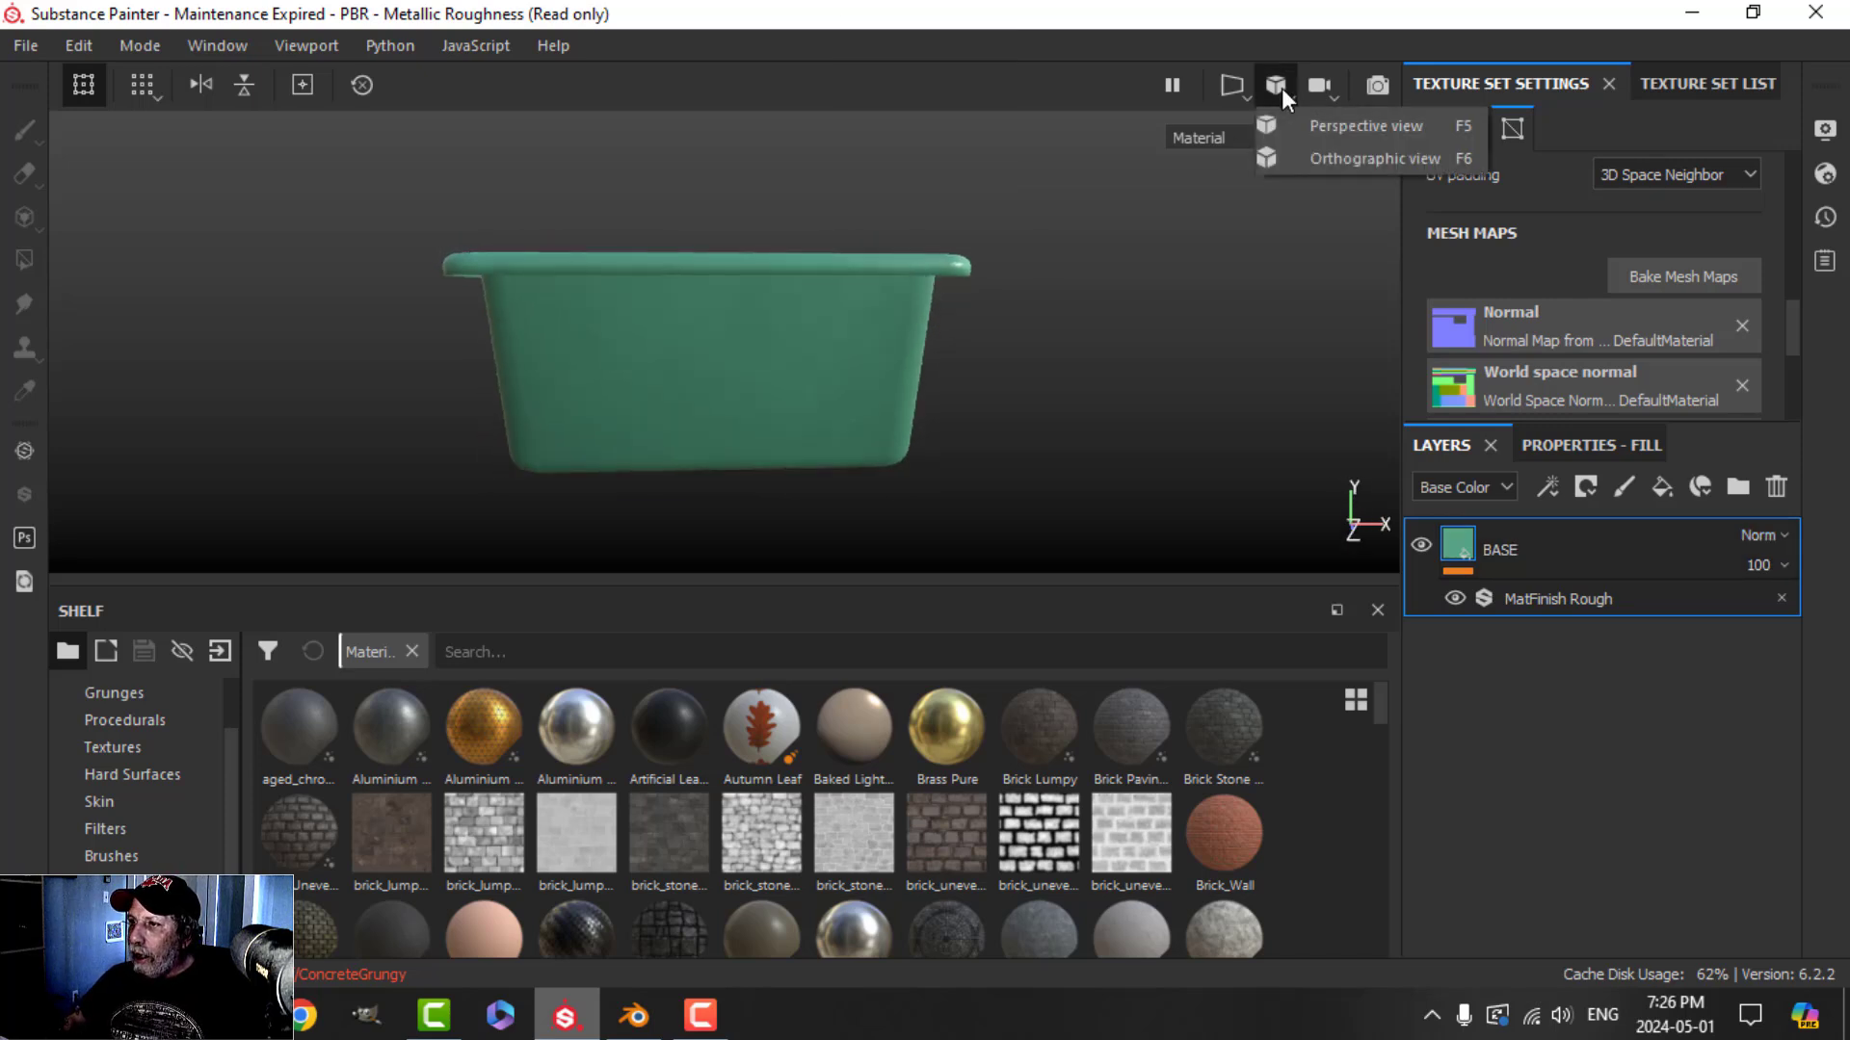
click(1281, 89)
alt+drag(1100, 344, 1028, 395)
Switch the main shader from pbr-metal-rough to a variant that supports opacity, and add an Opacity channel to the texture set
click(1825, 175)
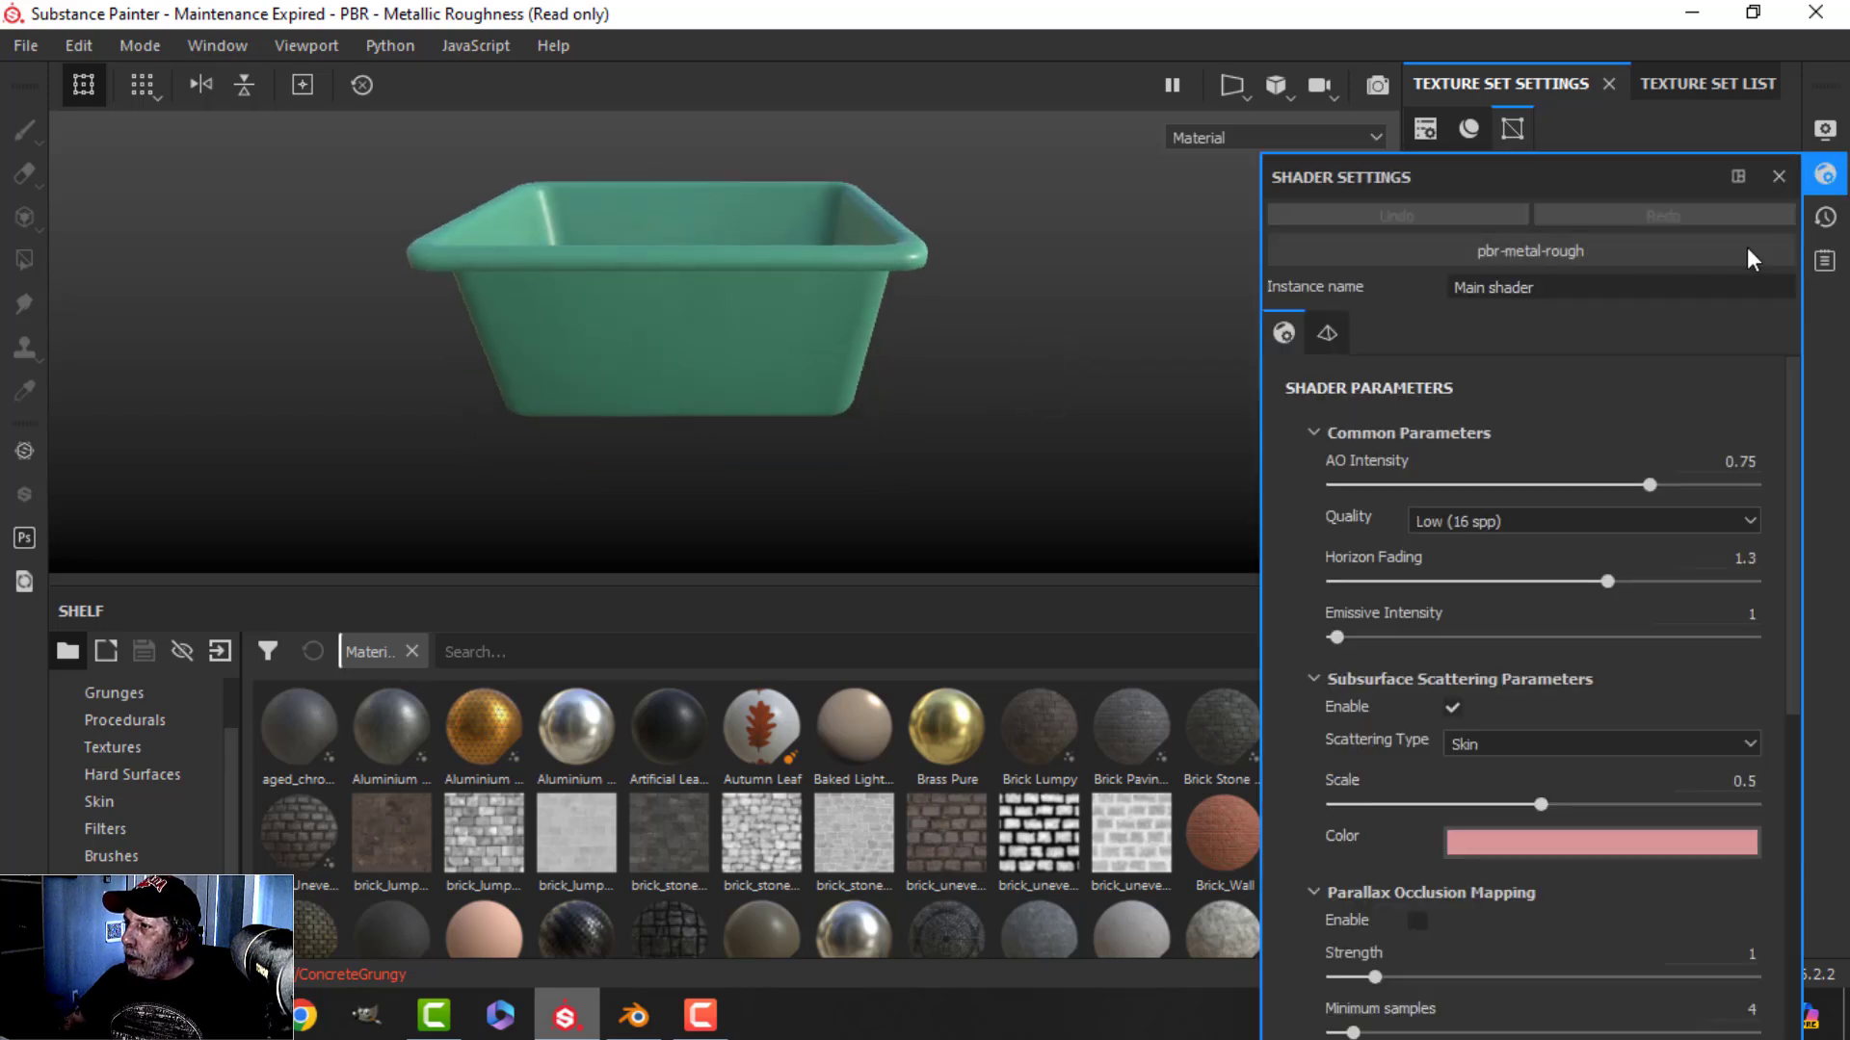
click(1545, 241)
click(1578, 499)
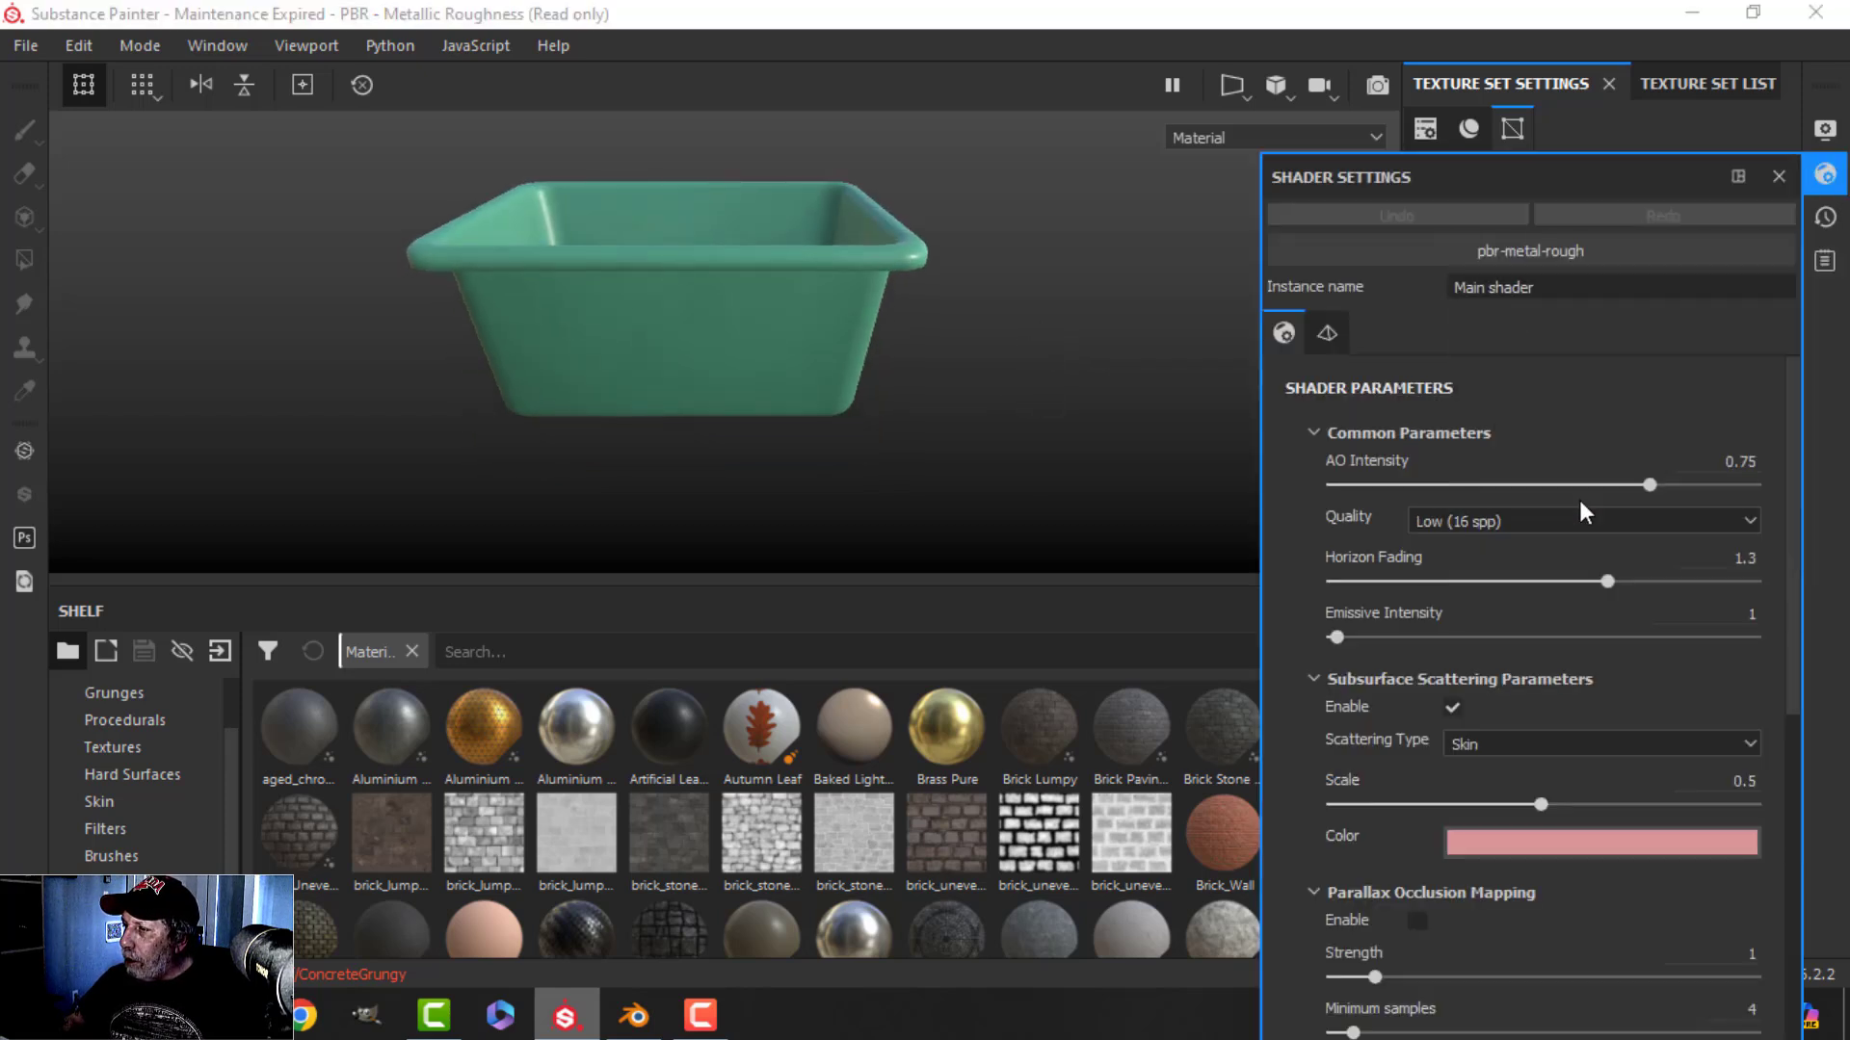
click(1826, 176)
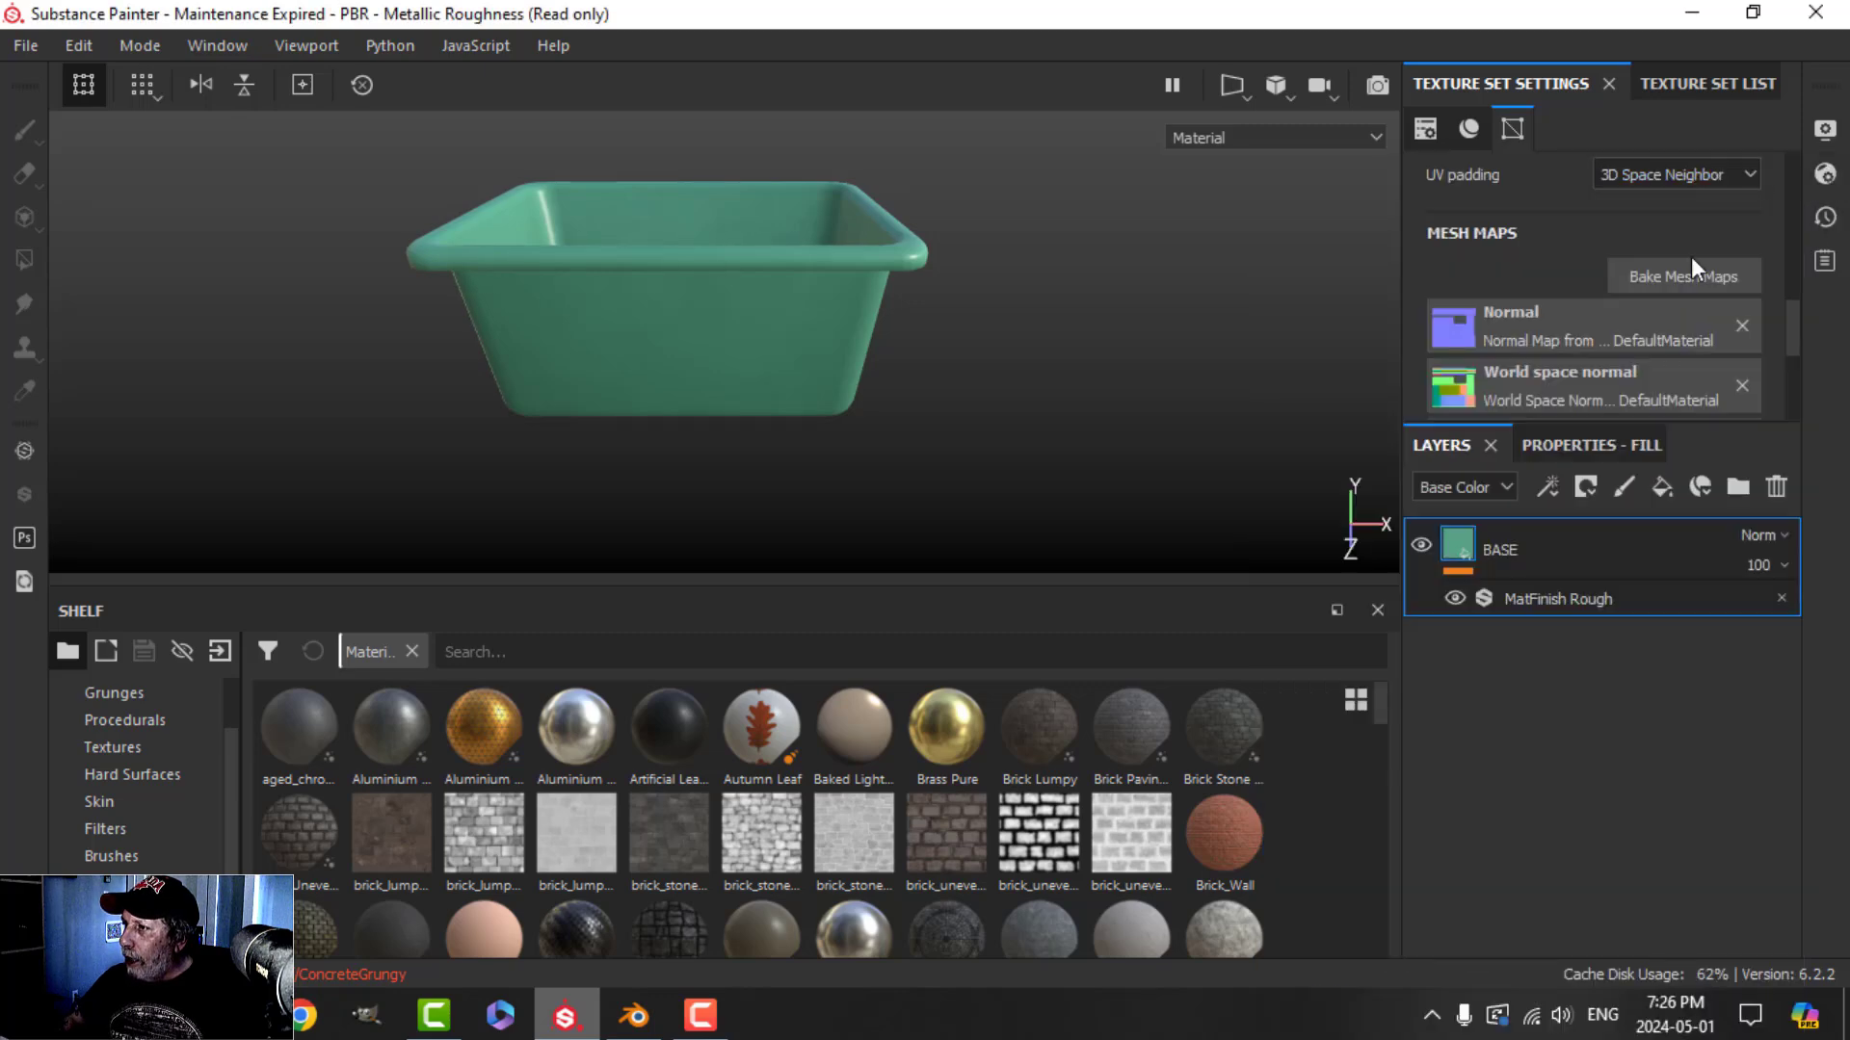
click(1746, 168)
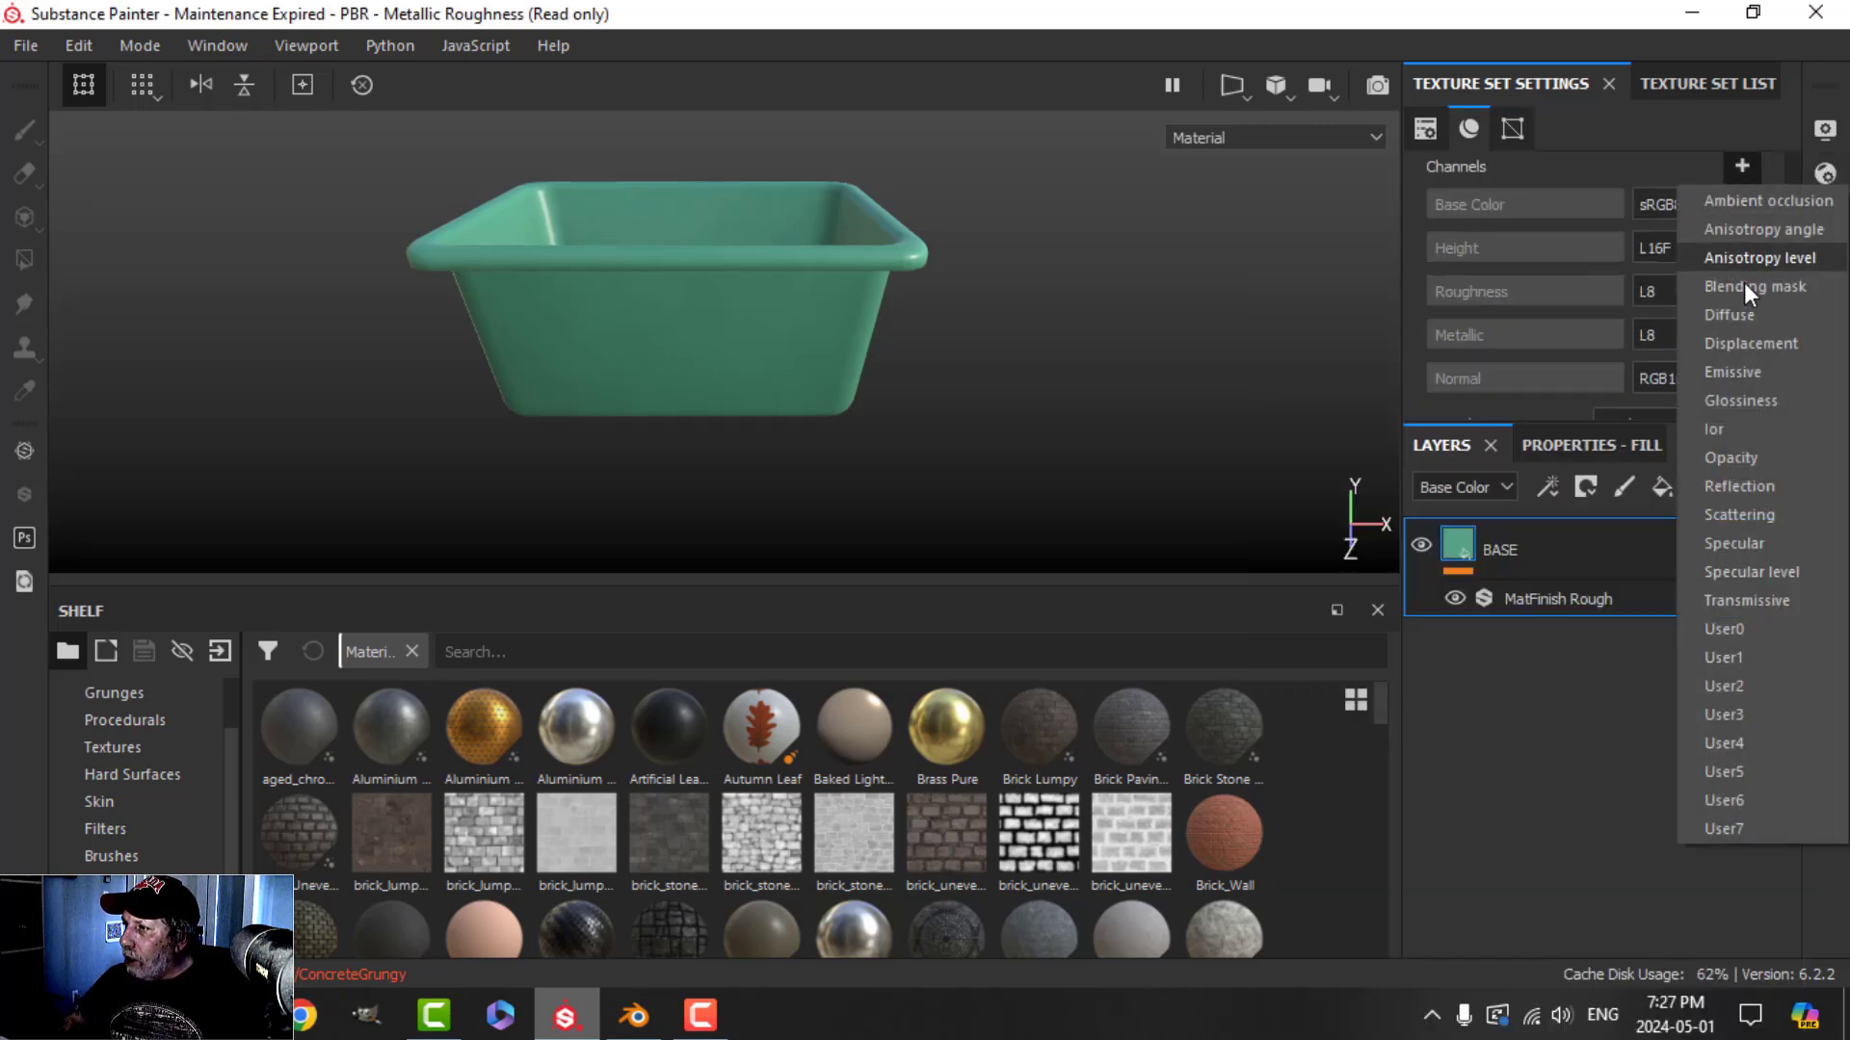
click(1742, 455)
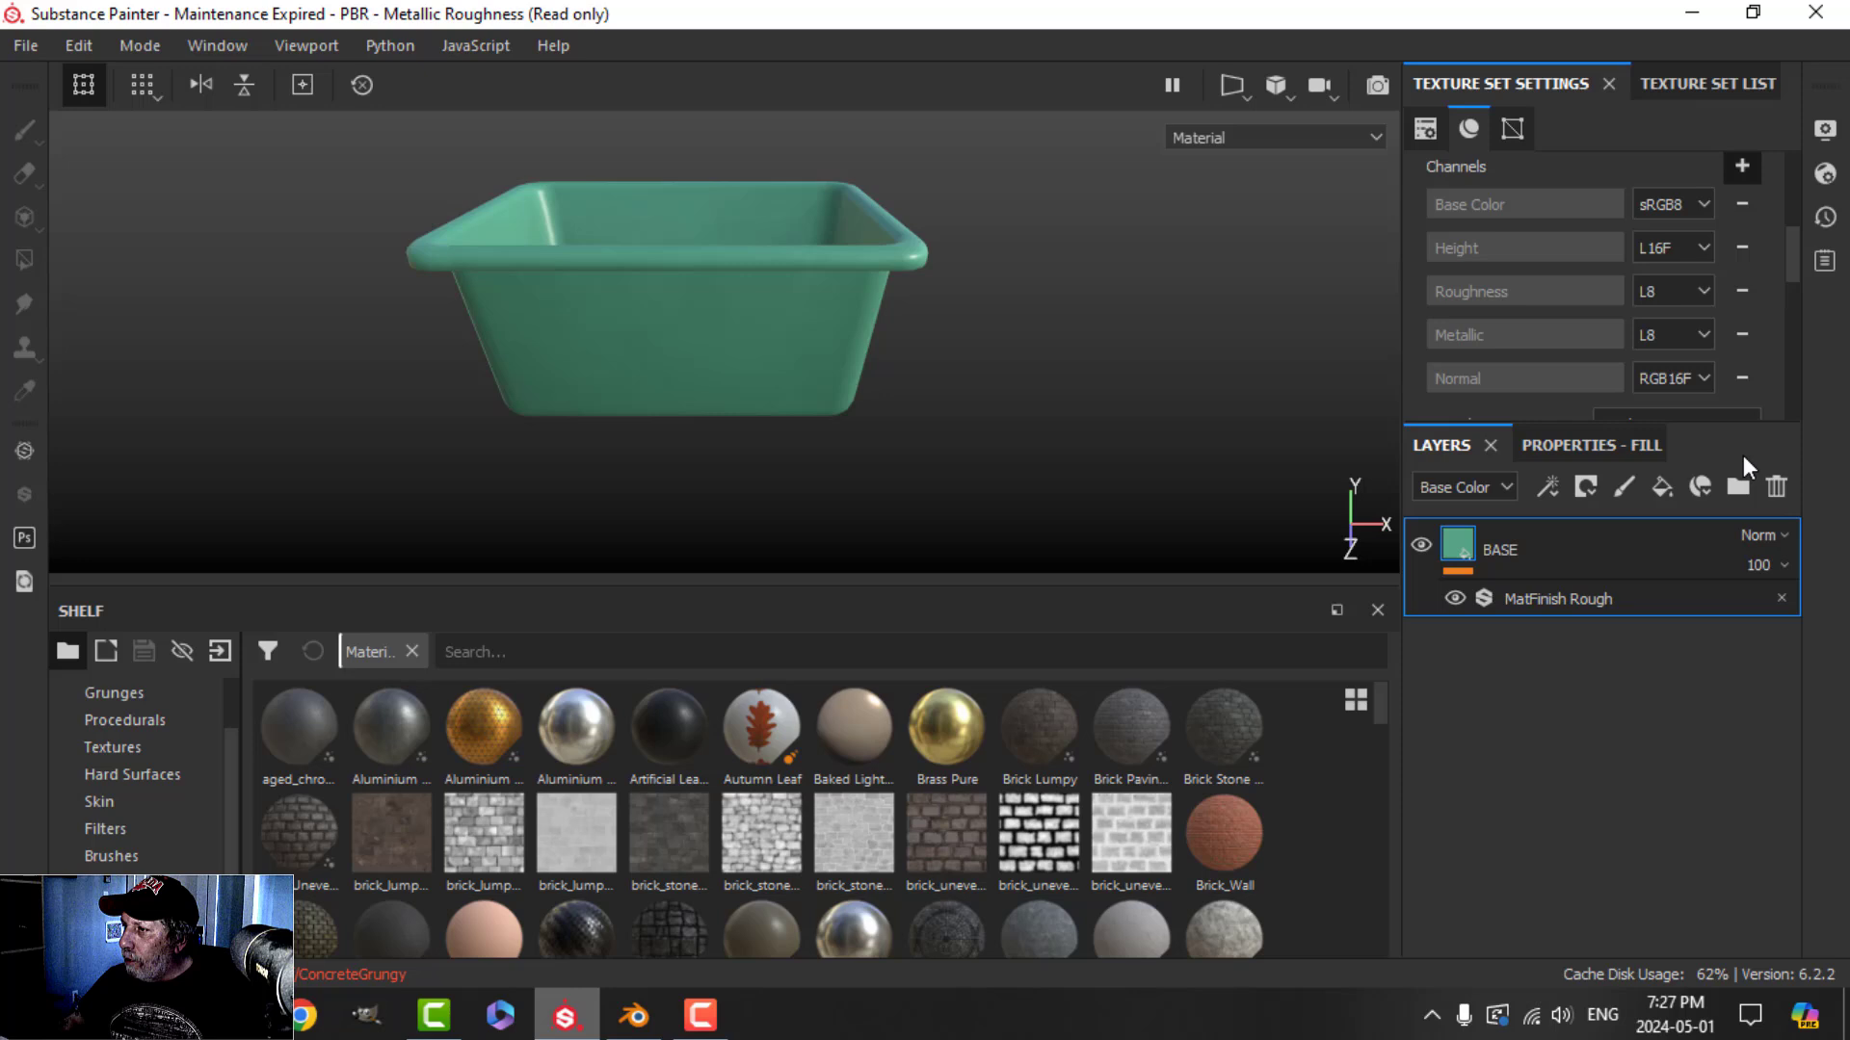
Add a fill layer above BASE with only the height and opacity channels active, and lower its opacity channel to fully transparent
click(1665, 490)
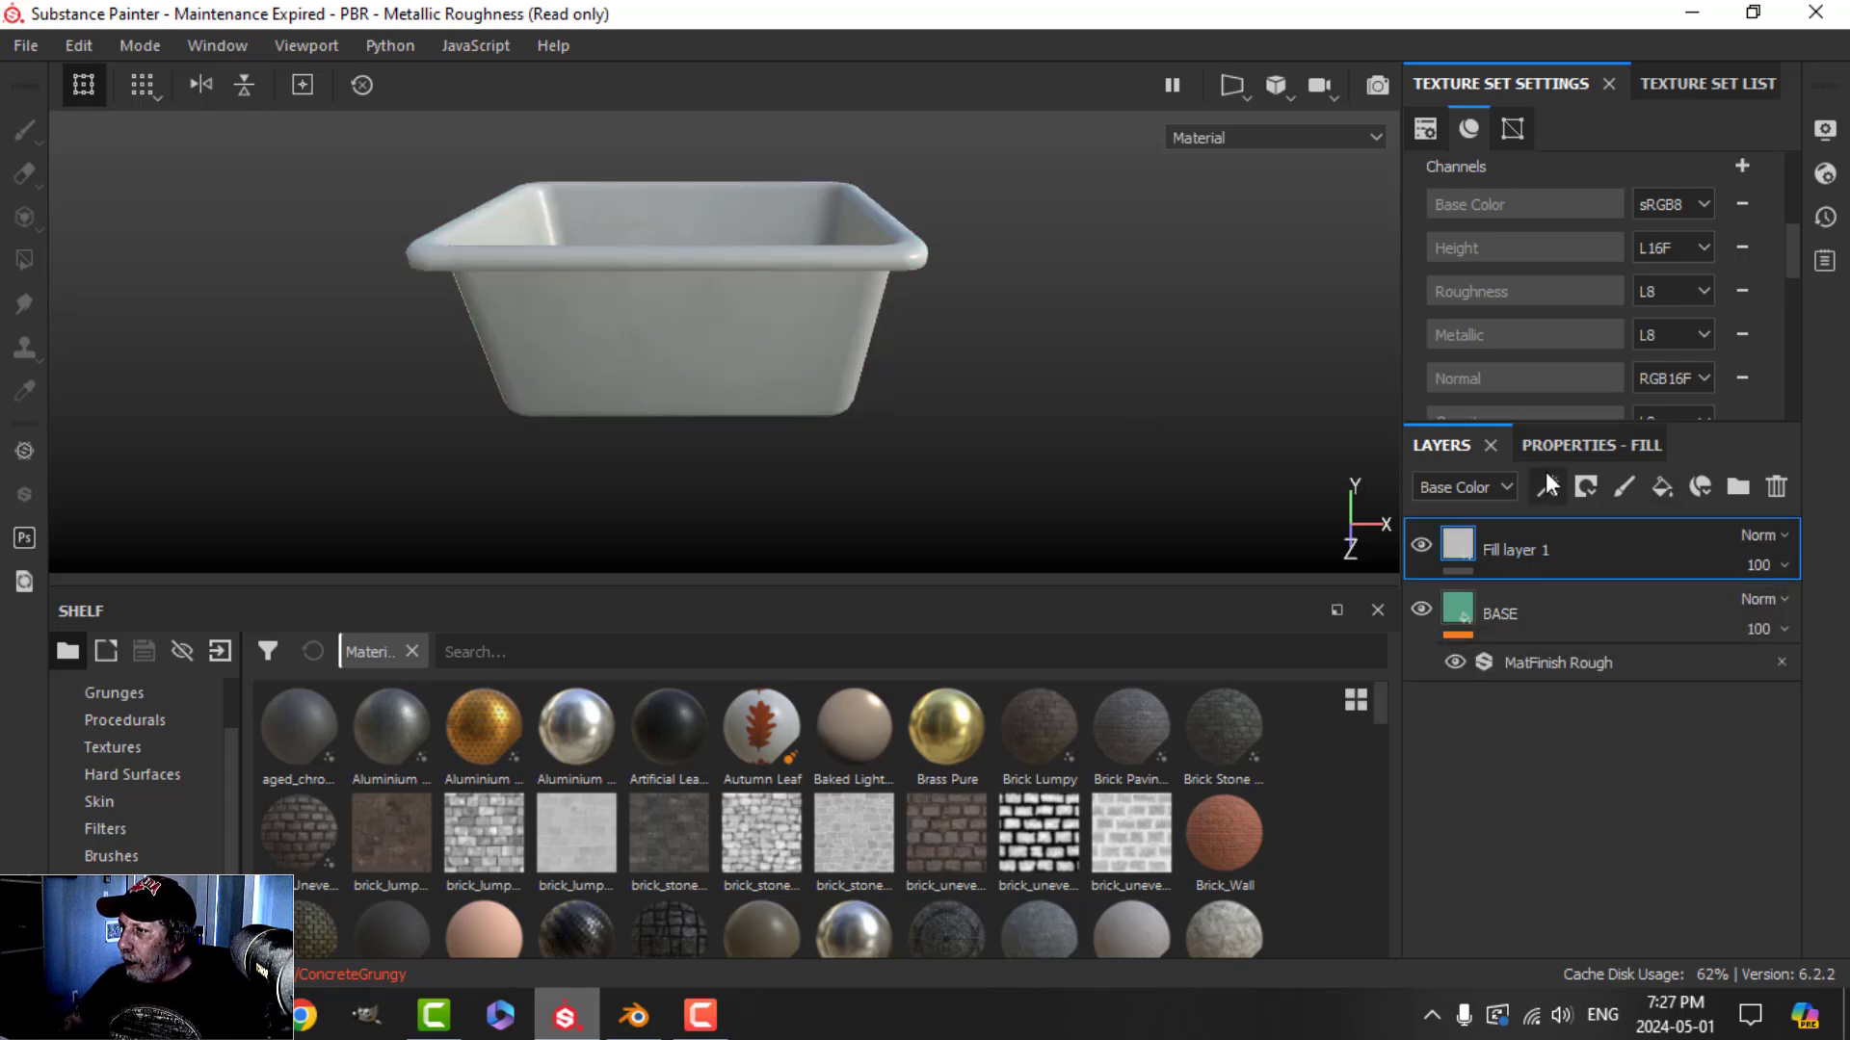
click(1579, 445)
scroll(1609, 631, down, 5)
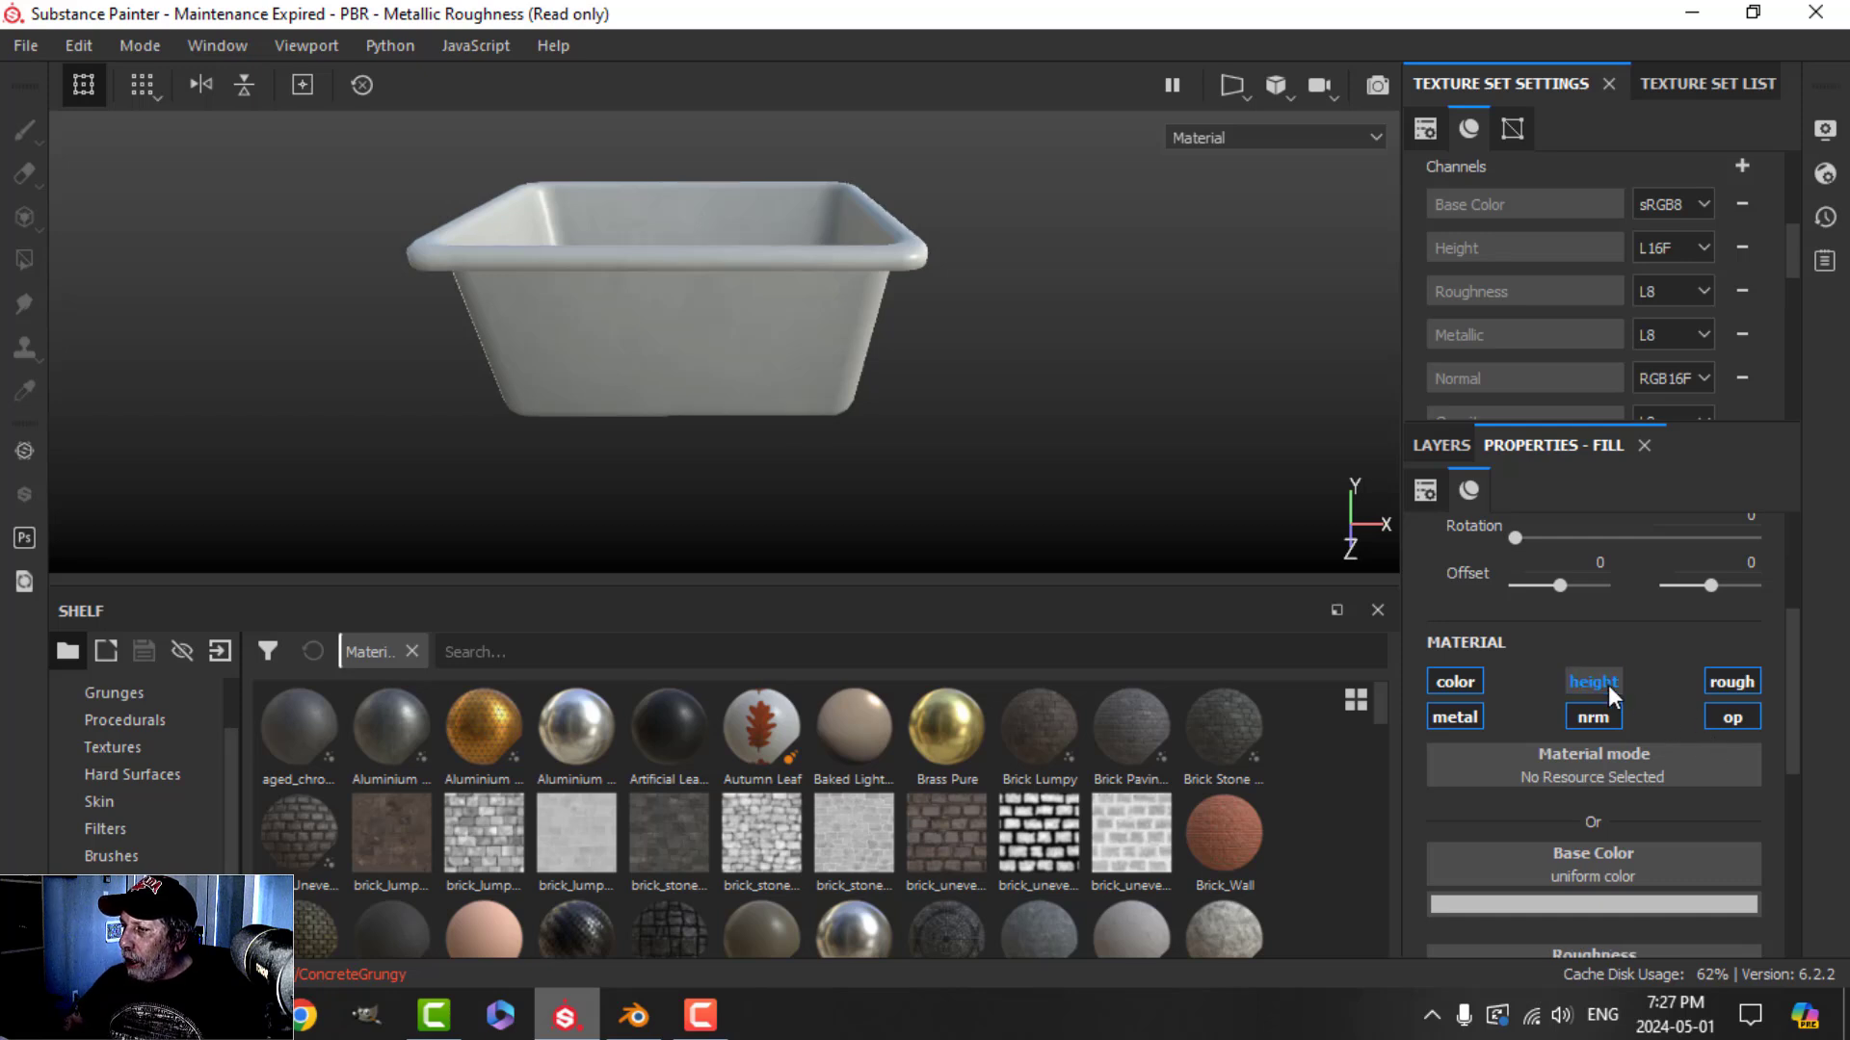
ctrl+click(1609, 685)
click(1750, 723)
scroll(1695, 821, down, 1)
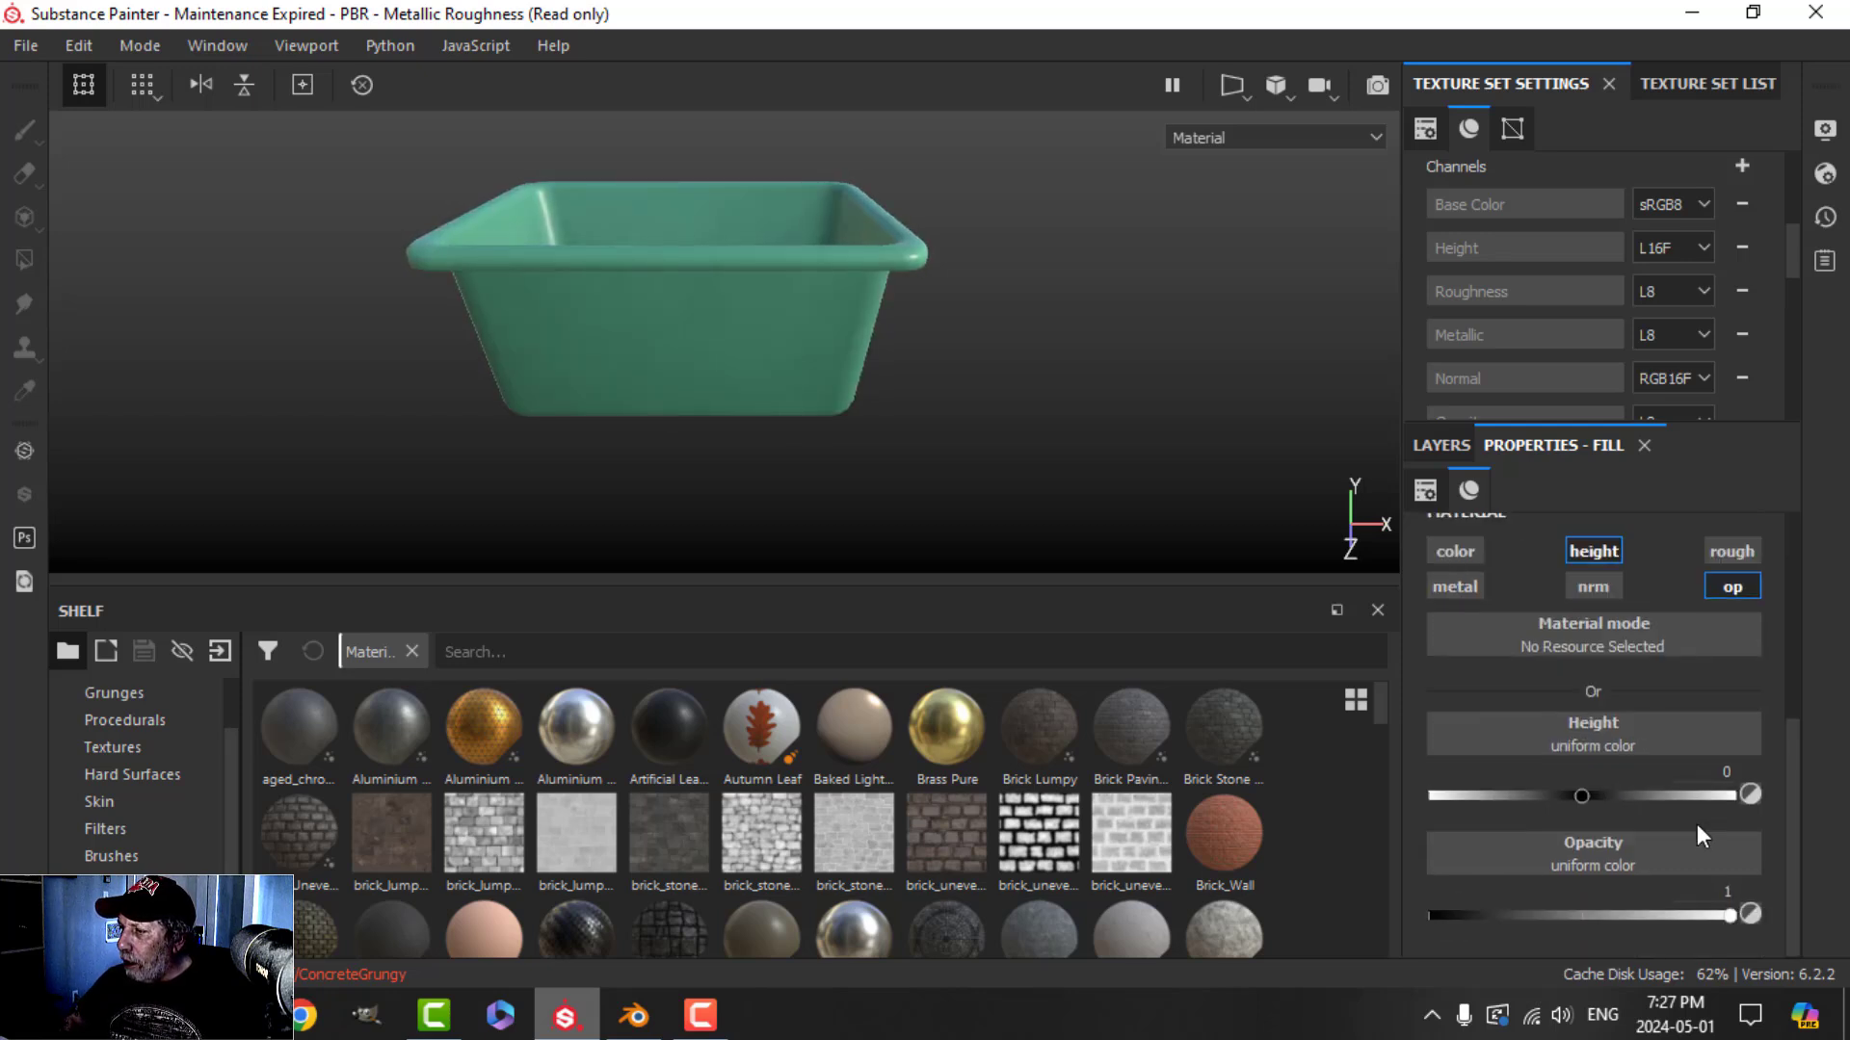
drag(1730, 919, 1350, 913)
Add a black mask to the transparent fill layer above BASE
click(1437, 445)
click(1586, 490)
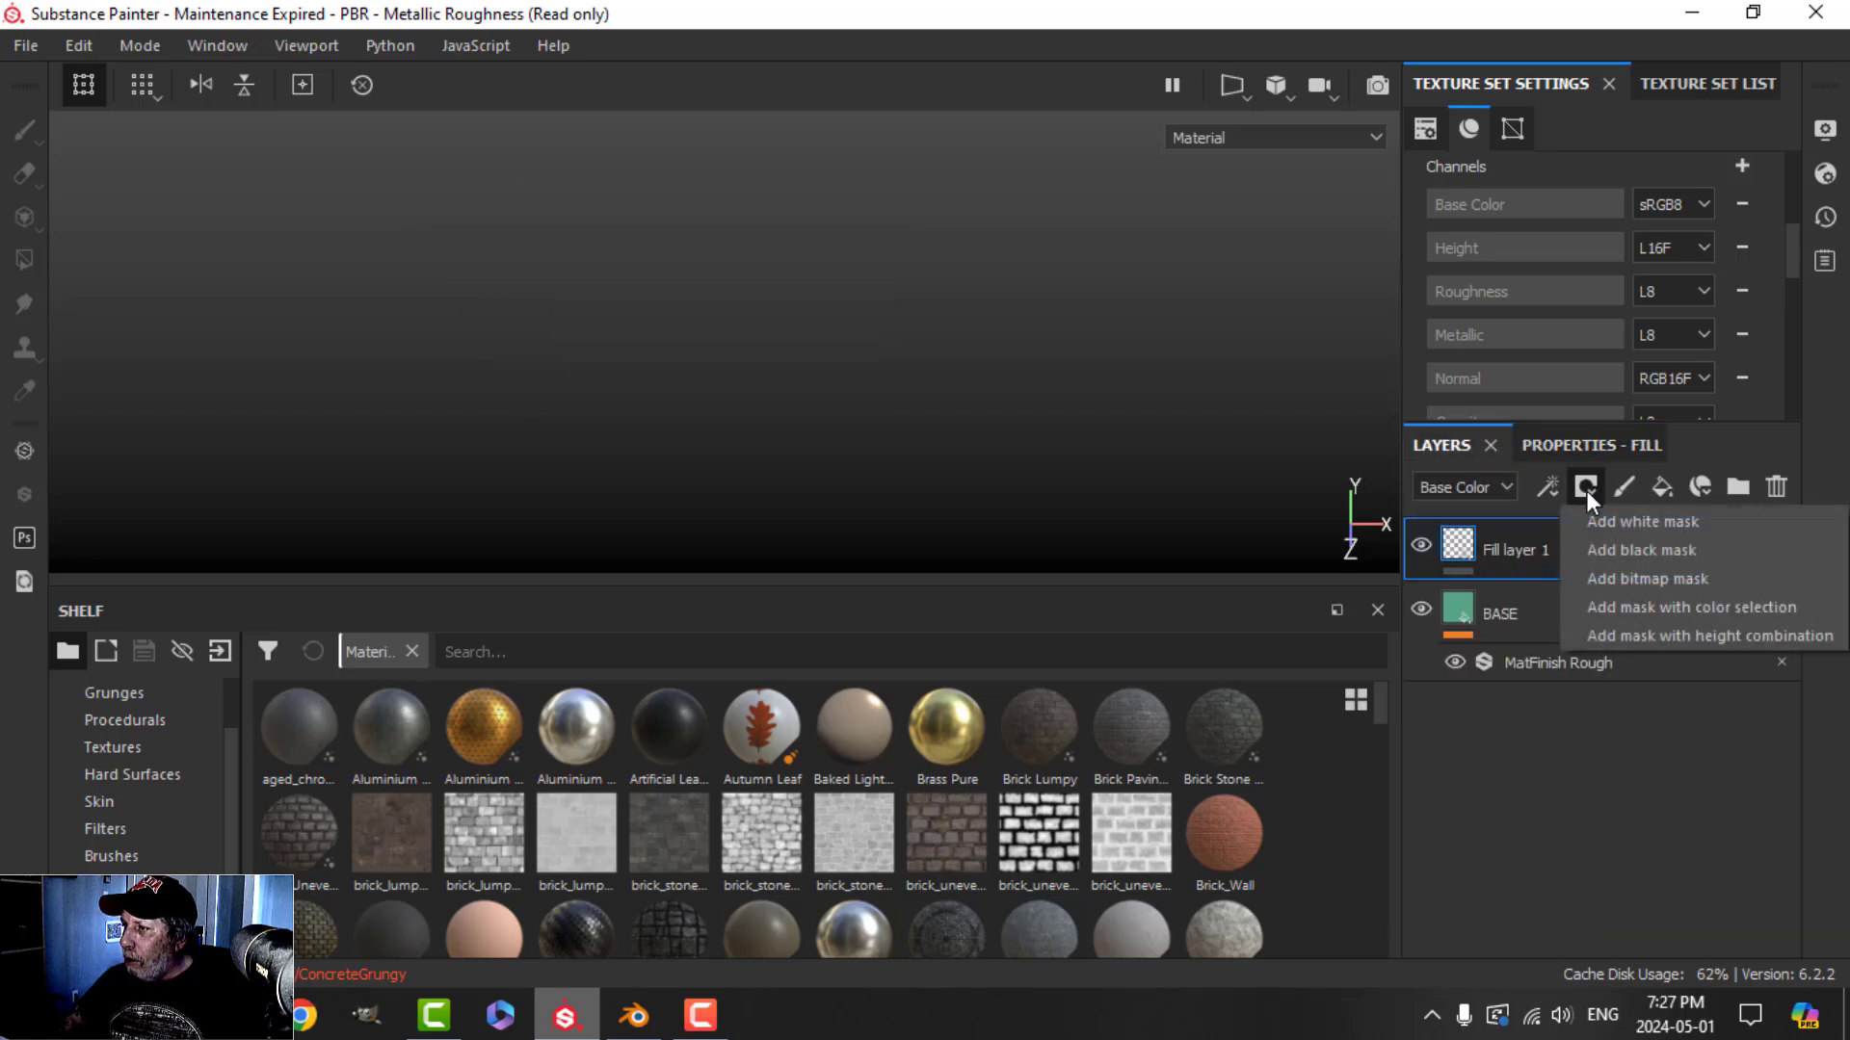
click(1607, 549)
mouse_move(690, 343)
alt+mouse_down()
mouse_move(805, 297)
mouse_move(743, 414)
mouse_move(797, 369)
mouse_move(838, 392)
alt+mouse_up()
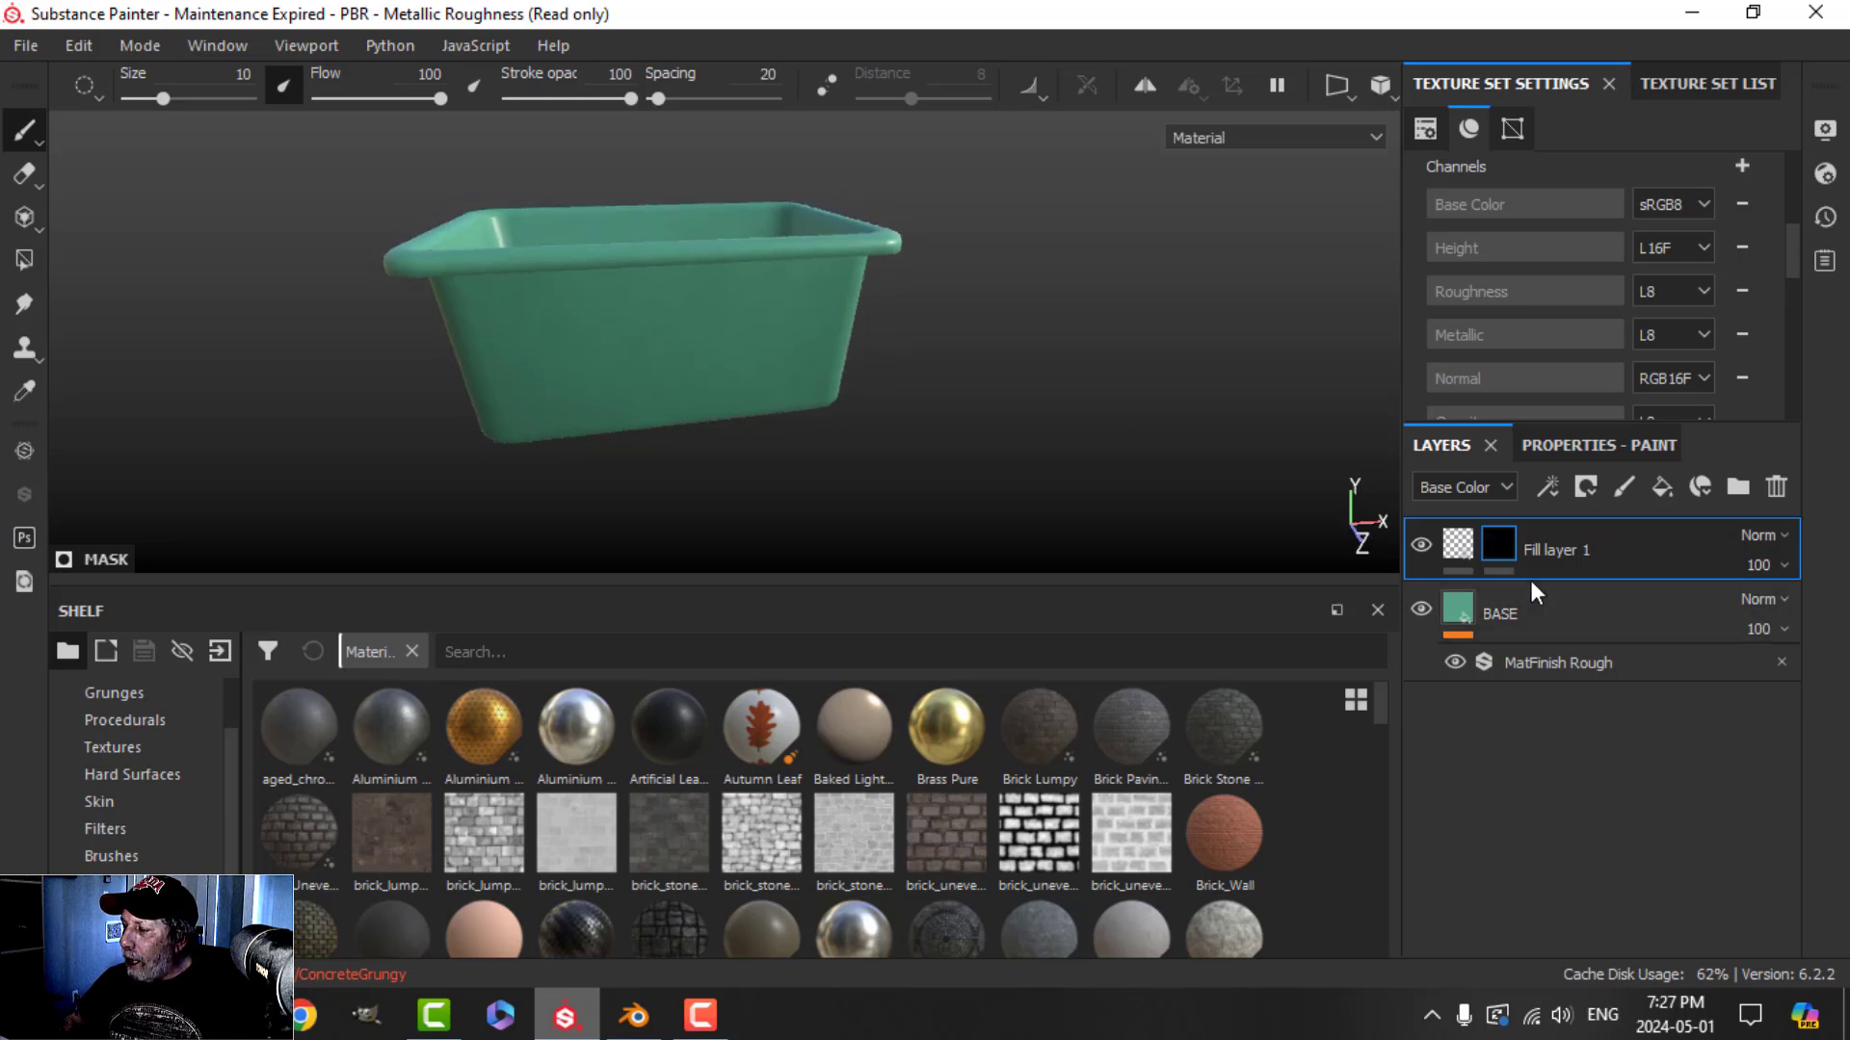
Add a fill to the transparent layer's black mask and load the Tile Generator texture as its grayscale source
click(1549, 486)
click(1615, 597)
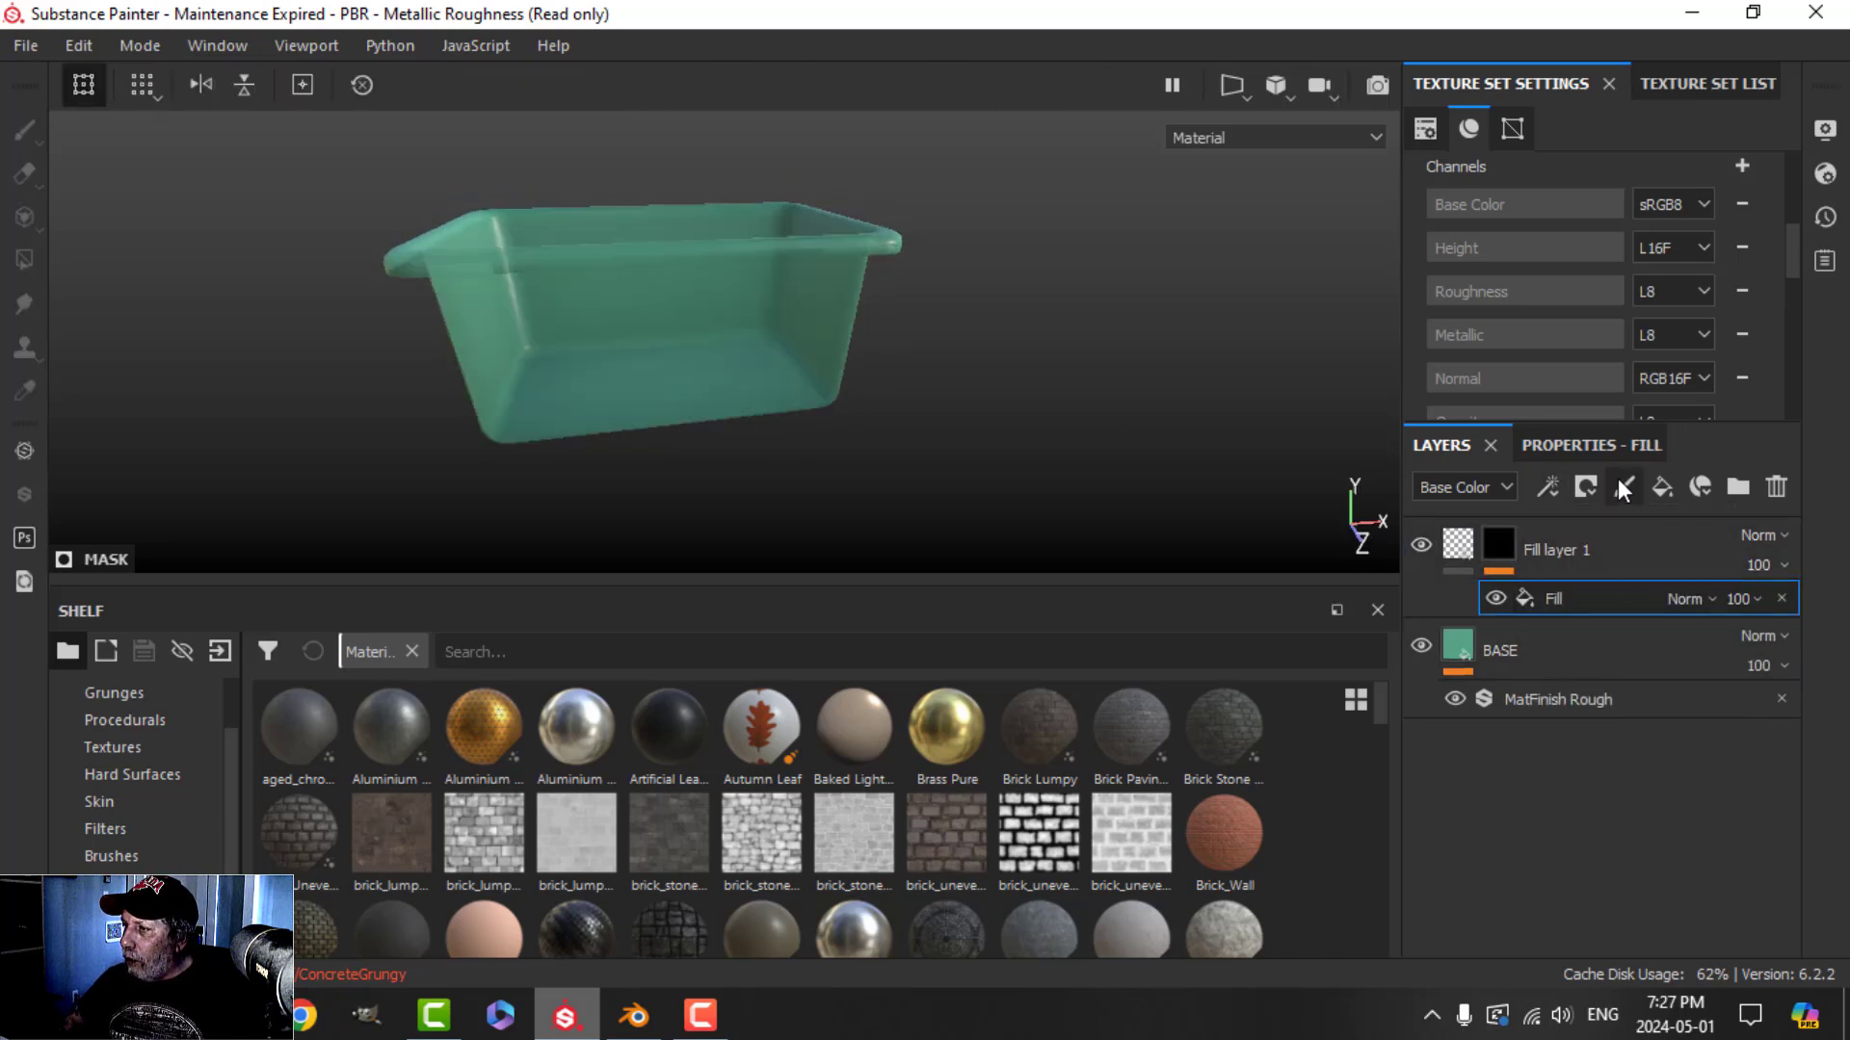
click(1604, 620)
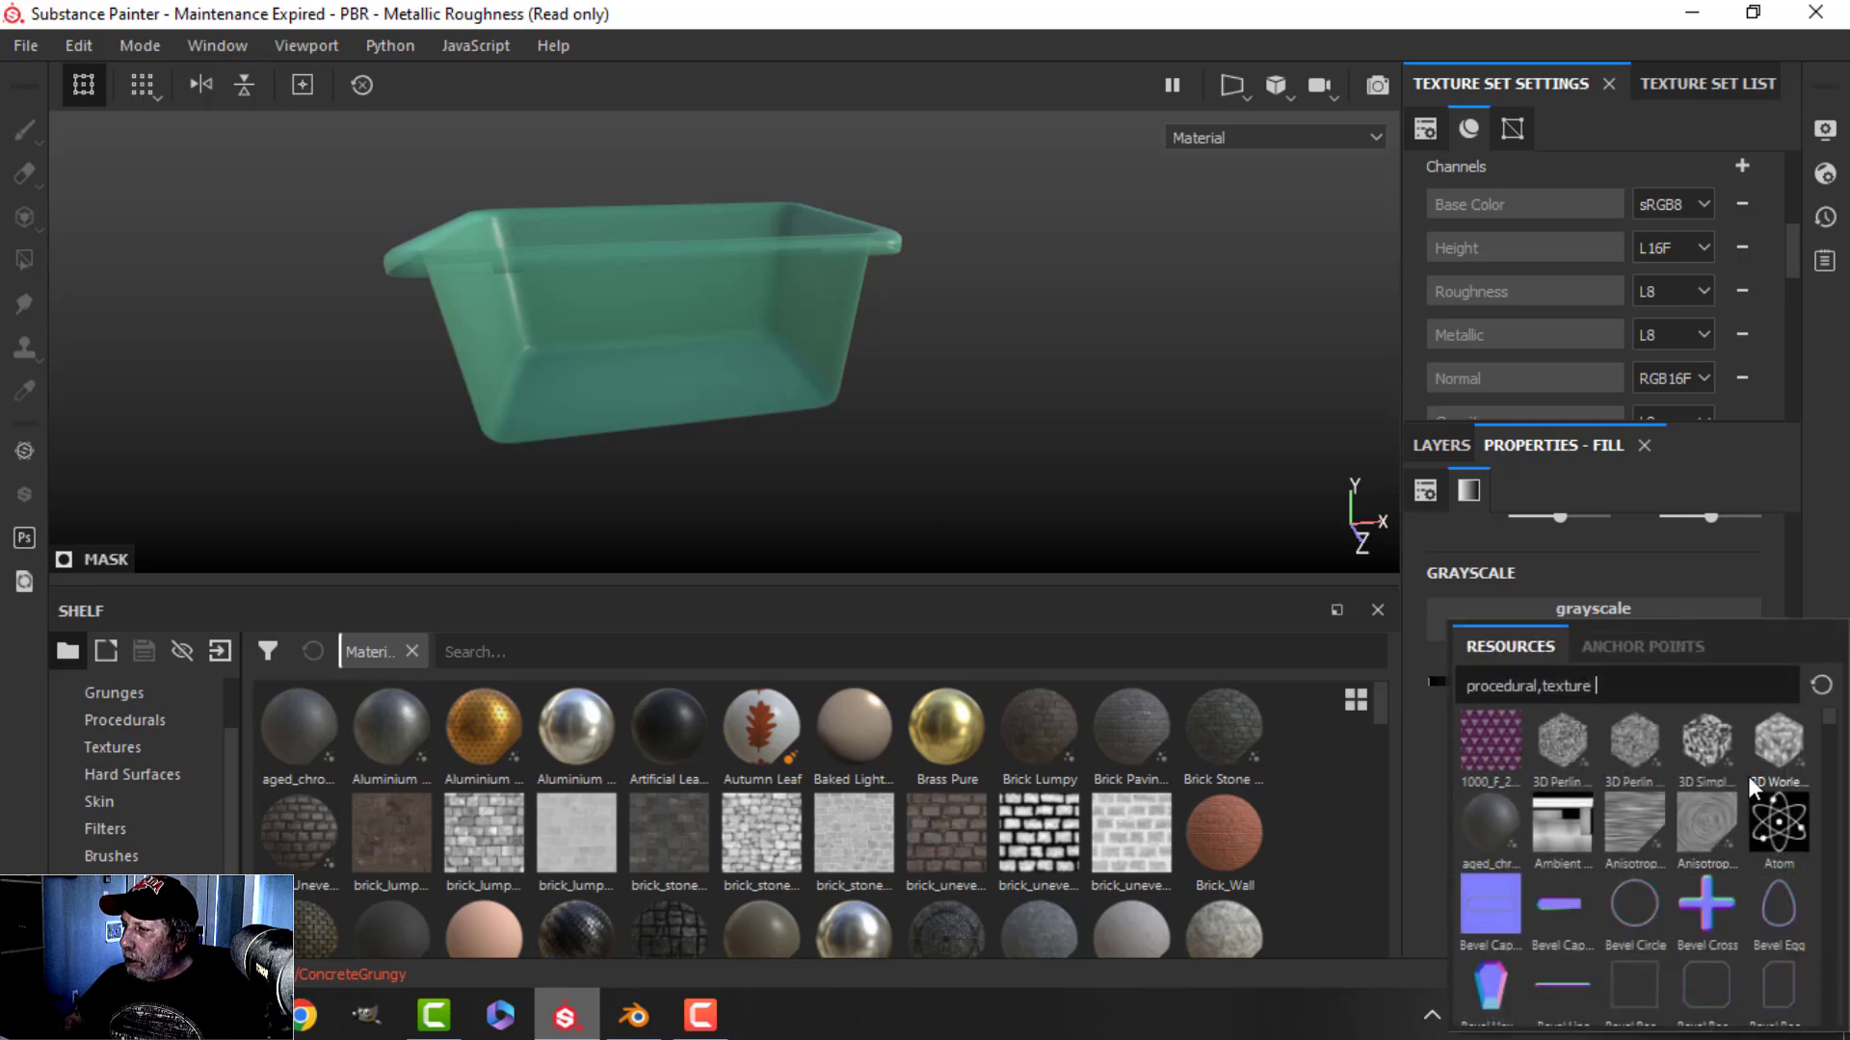
text(TILE)
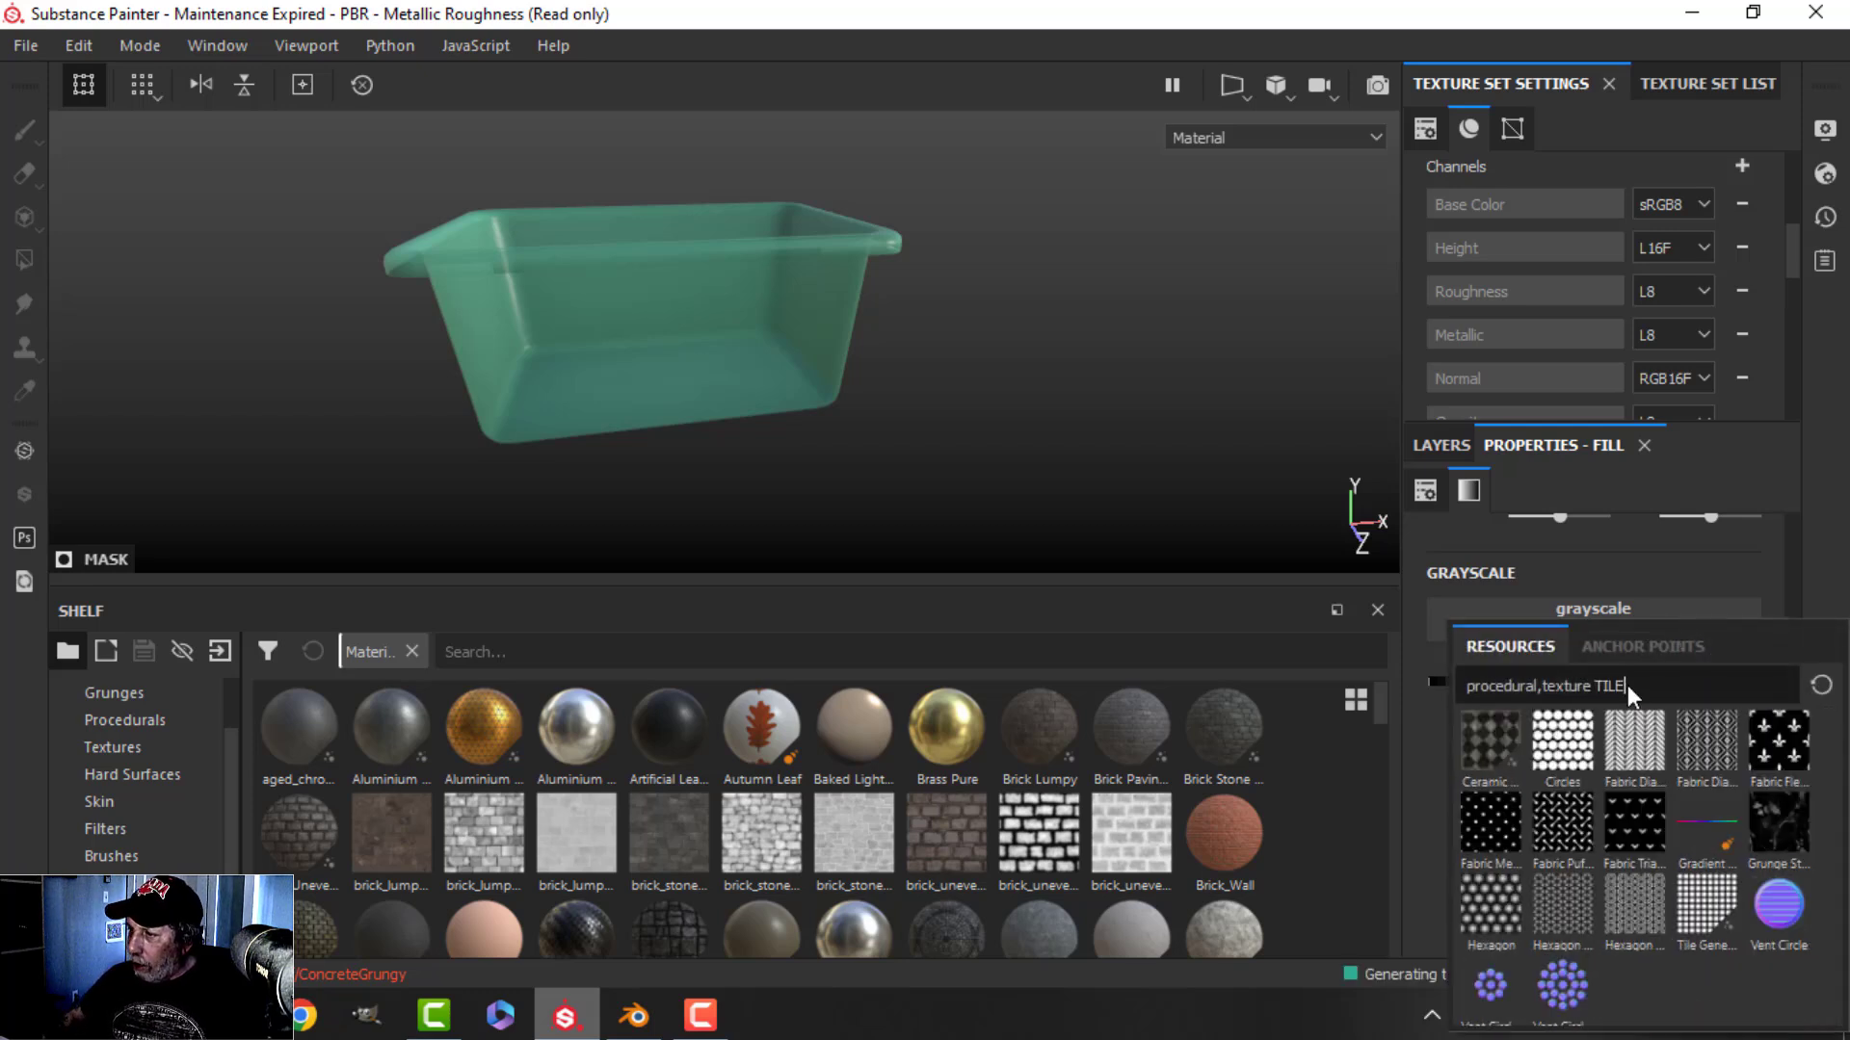
click(1705, 906)
mouse_move(957, 450)
alt+mouse_down()
mouse_move(887, 384)
mouse_move(953, 446)
alt+mouse_up()
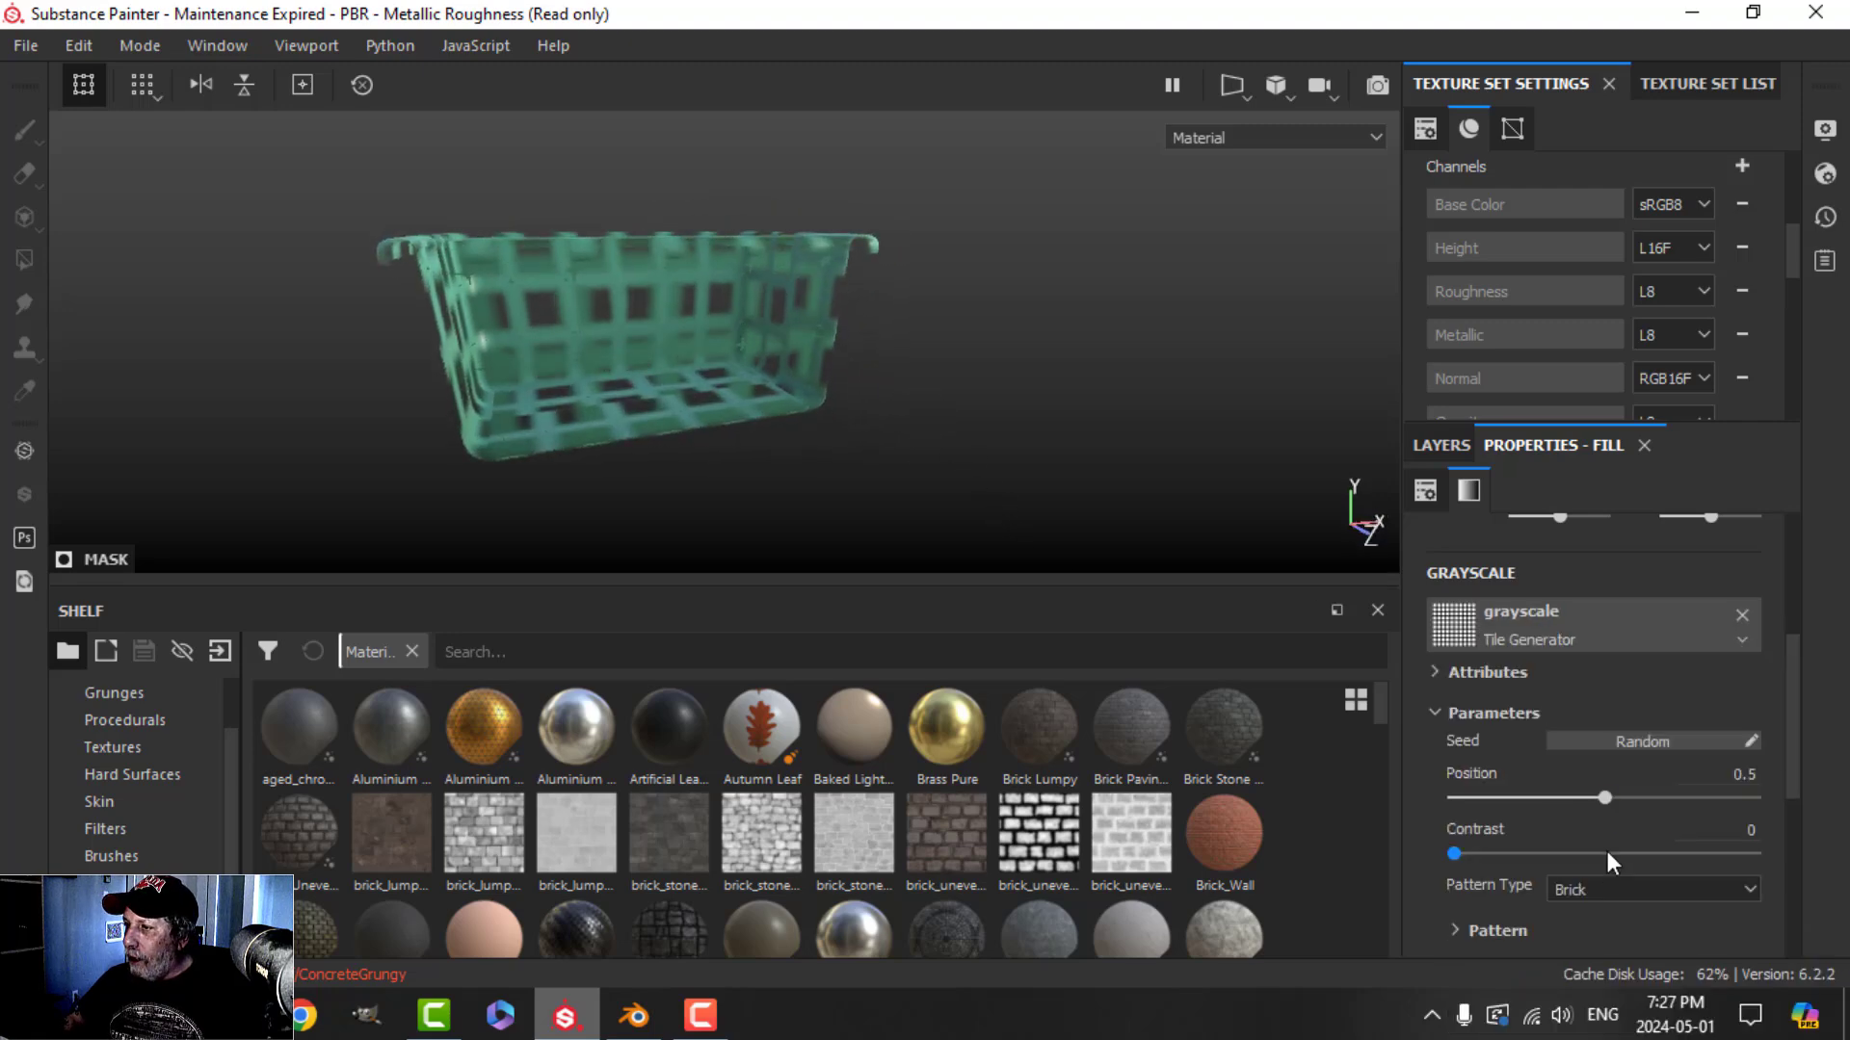
Set the Tile Generator's position to 0.67 and contrast to 0.16
drag(1601, 800, 1653, 795)
drag(1457, 853, 1500, 850)
alt+drag(928, 397, 870, 339)
alt+drag(932, 454, 964, 427)
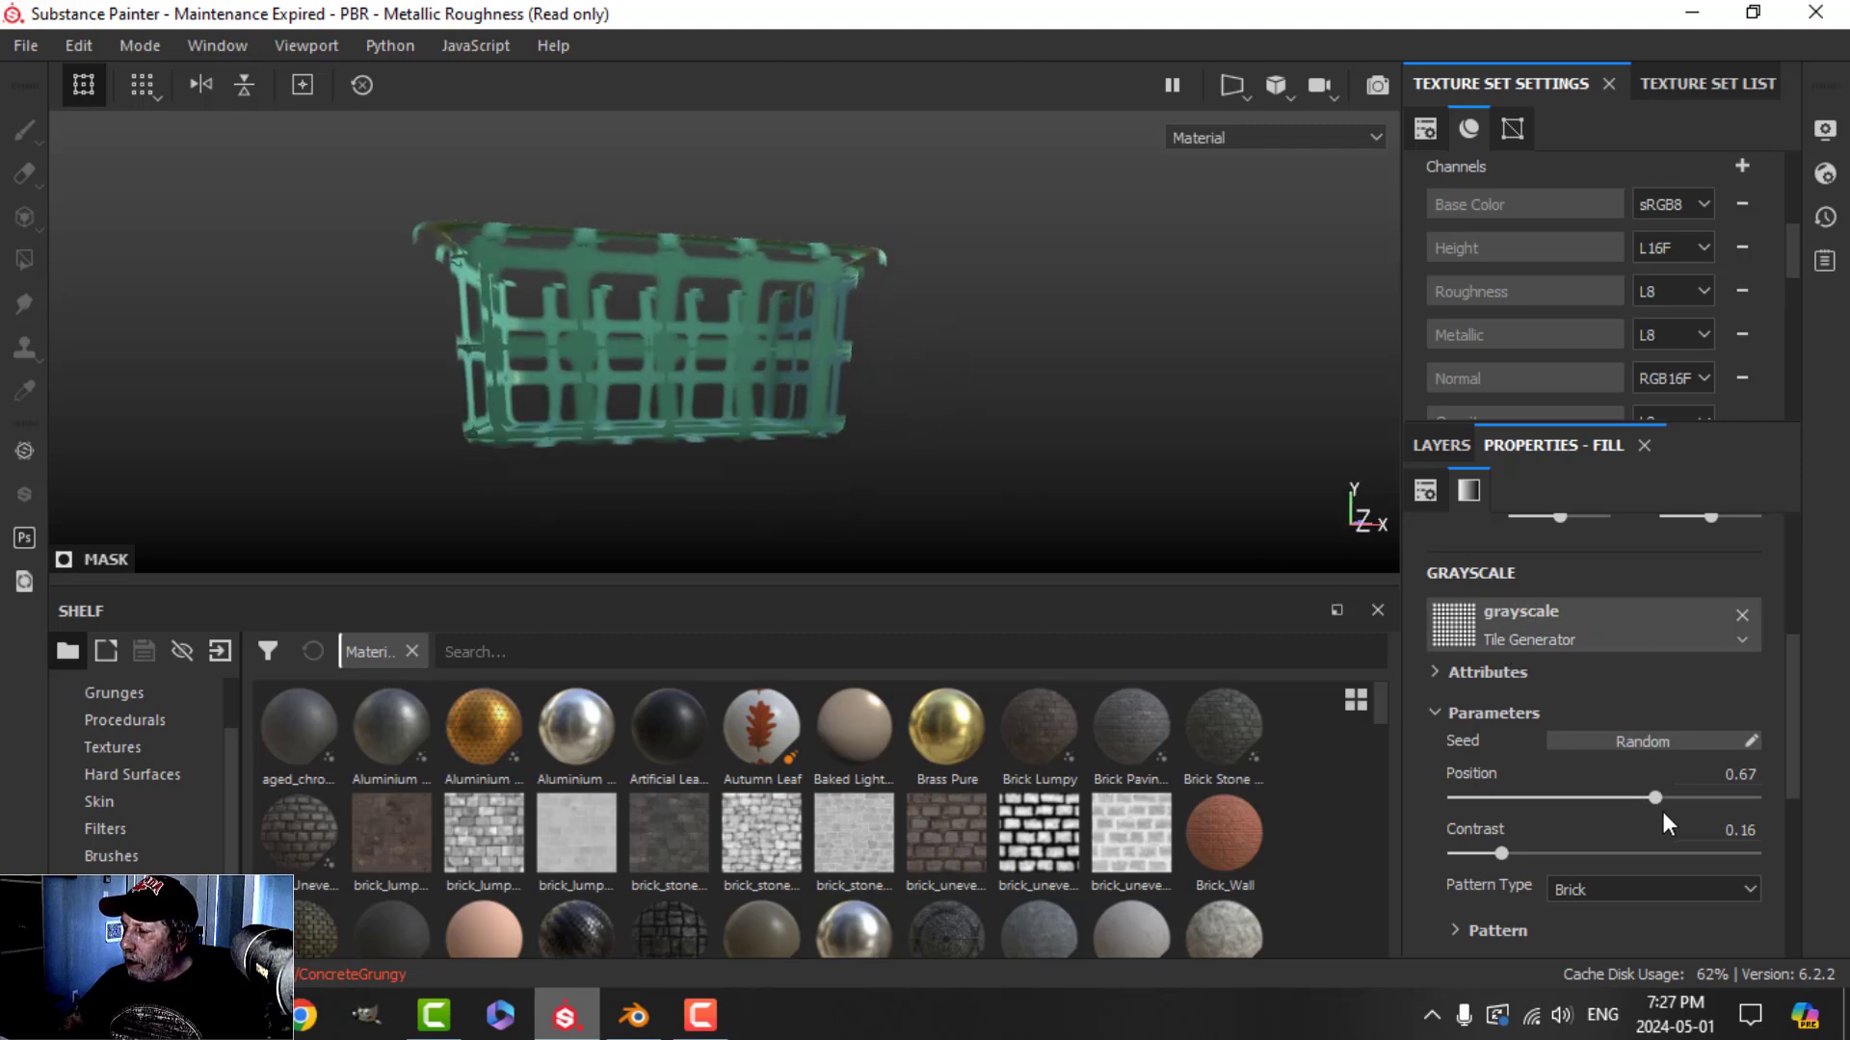
Reduce the Tile Generator's pattern scale slightly so the basket's openings become smaller
scroll(1586, 771, down, 5)
scroll(1587, 751, up, 4)
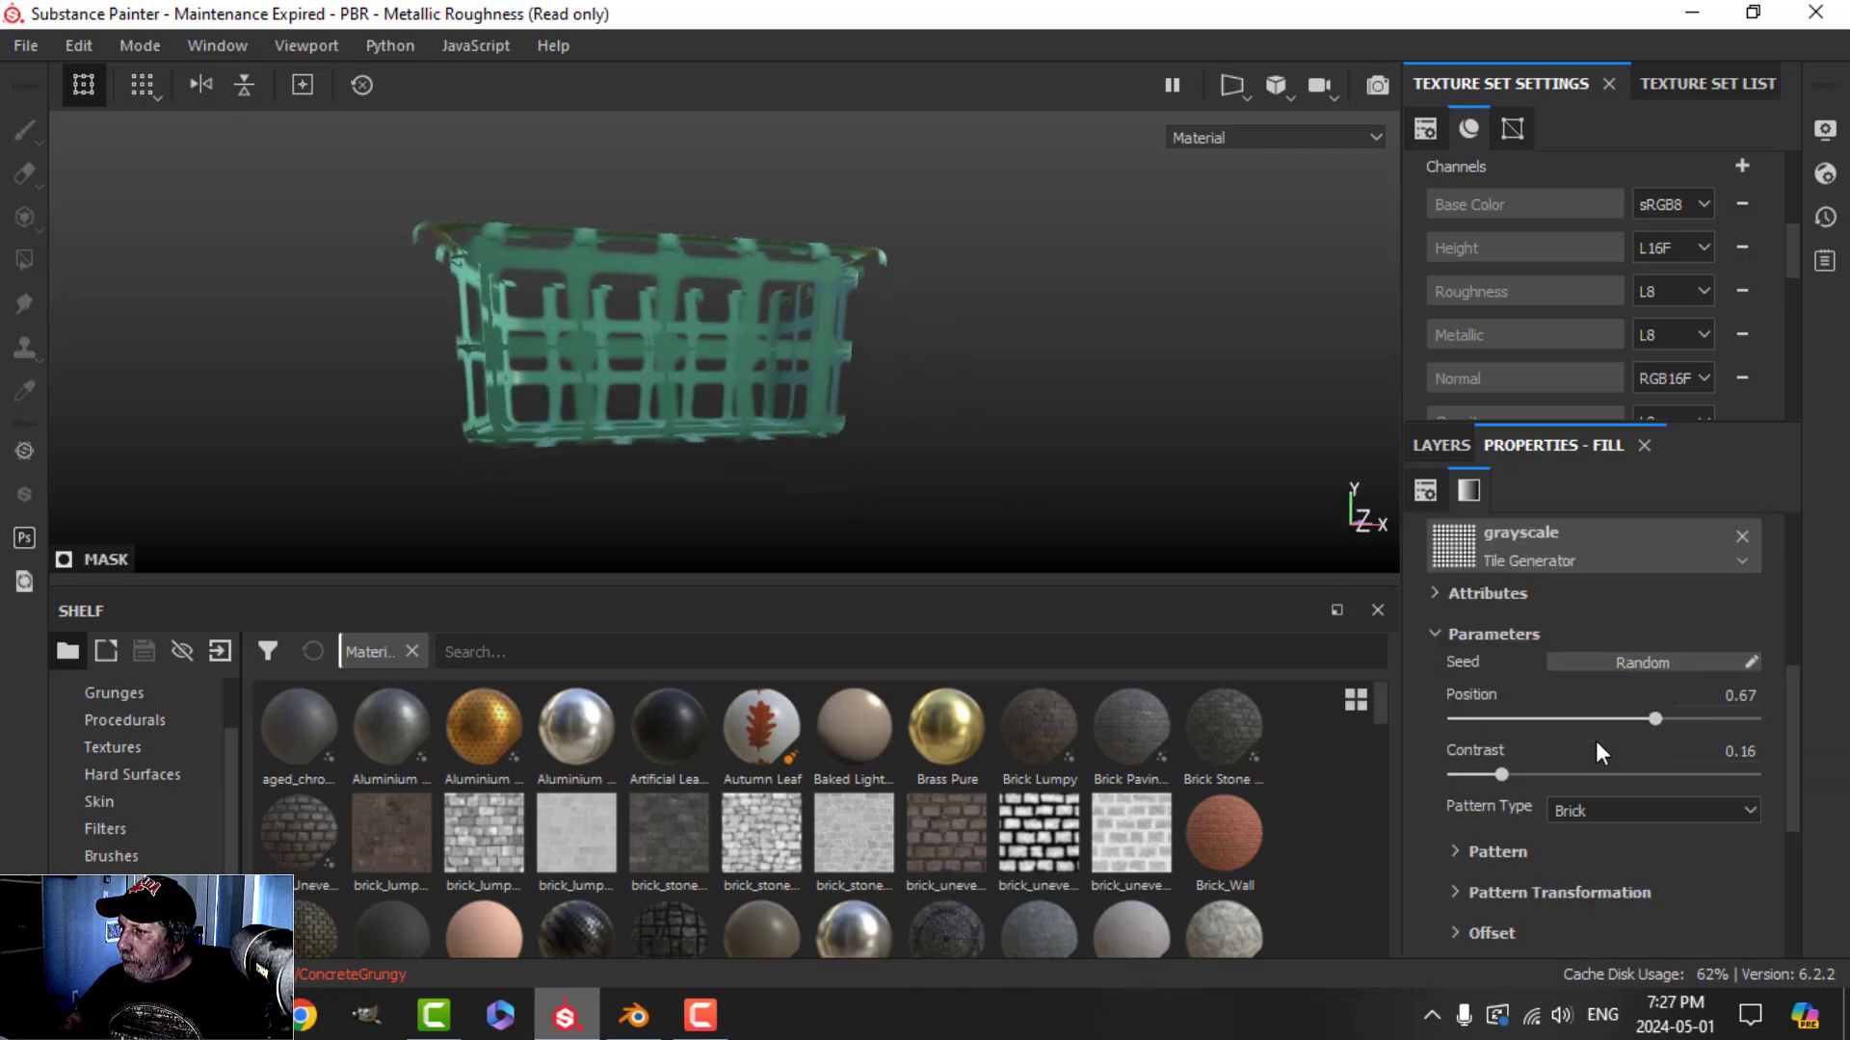
scroll(1580, 800, down, 1)
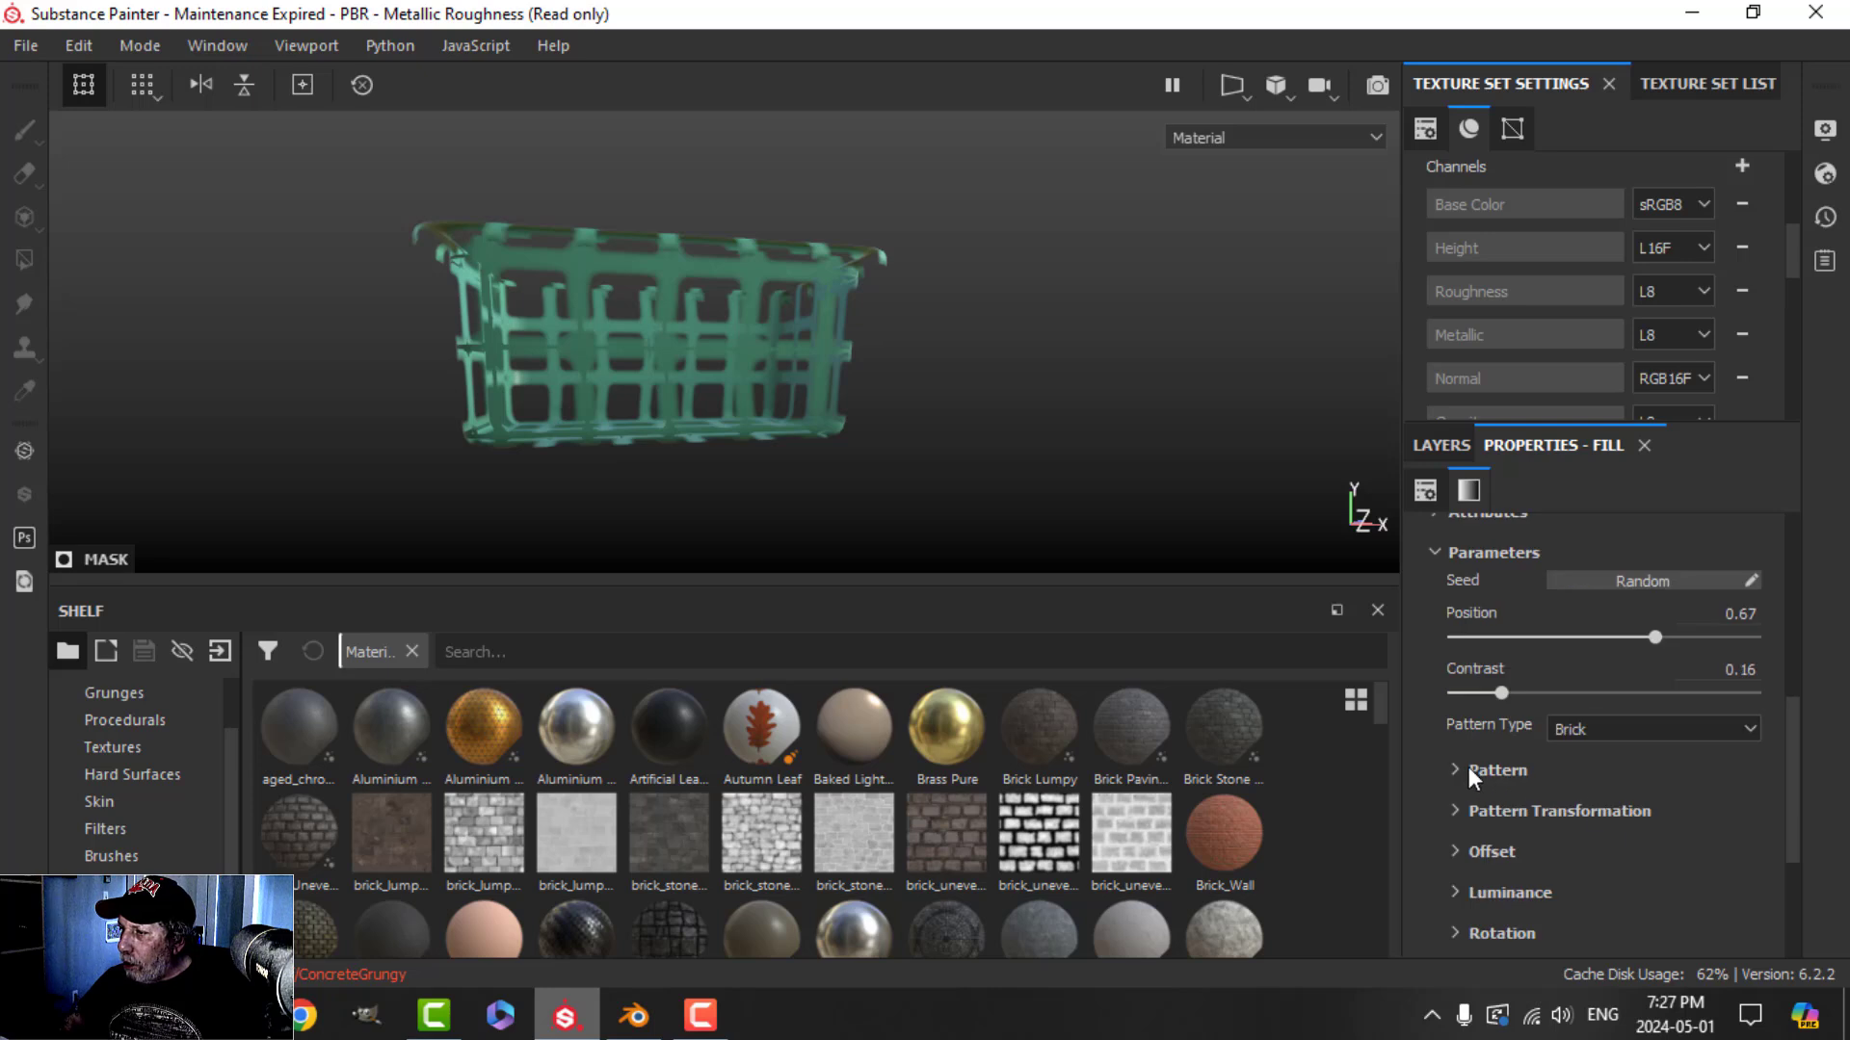
click(1462, 771)
scroll(1651, 801, down, 3)
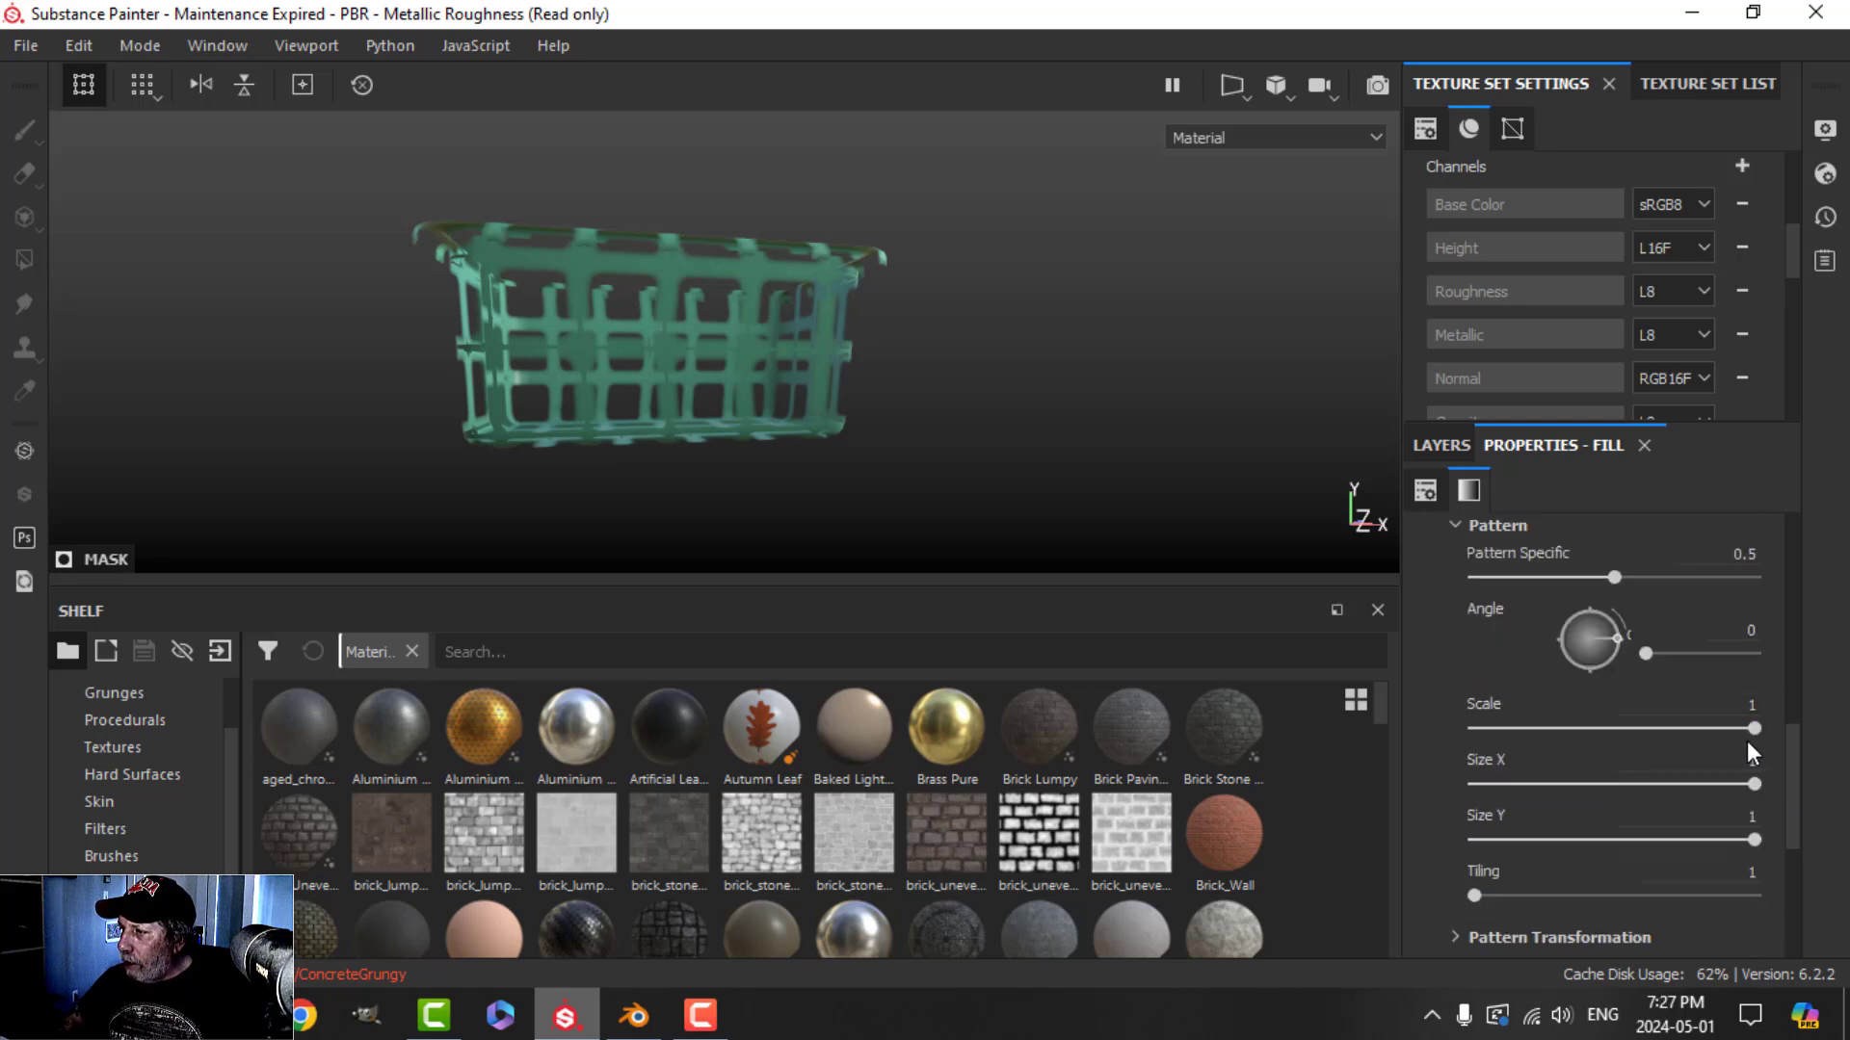
drag(1750, 732, 1713, 734)
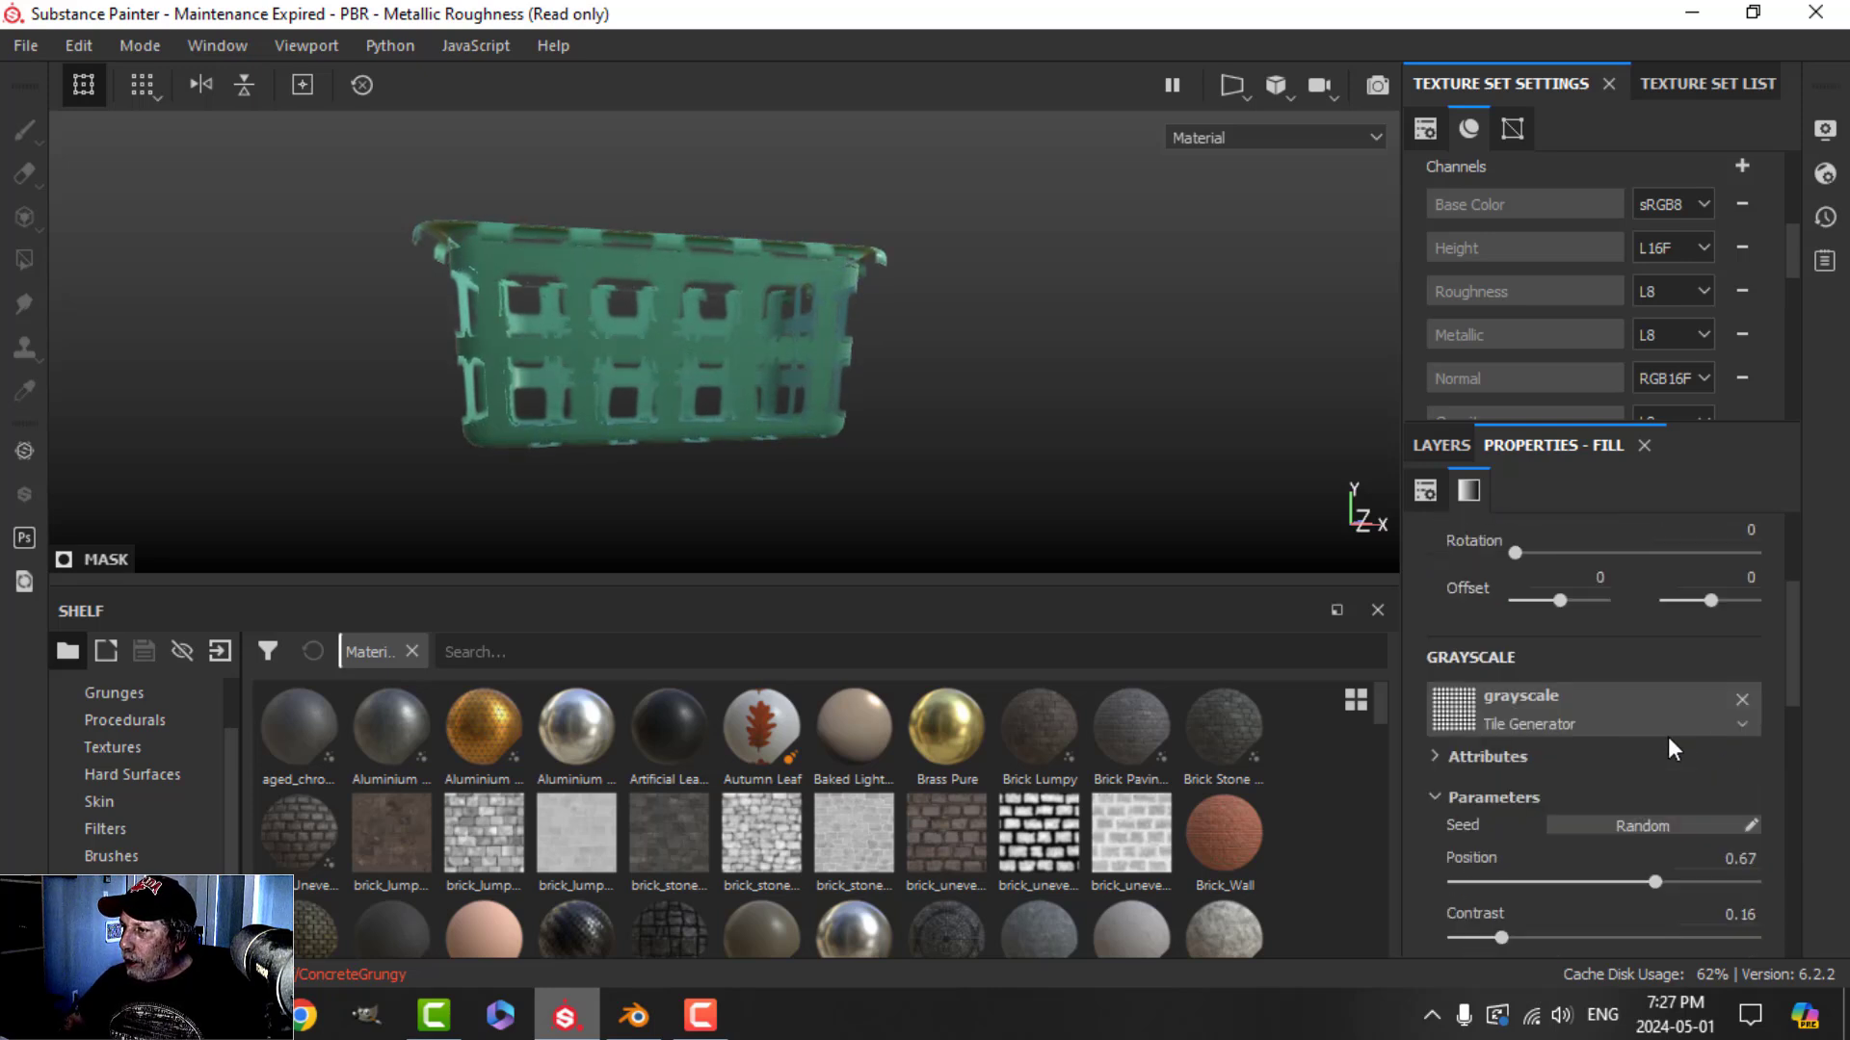
Switch the mask fill's projection to Tri-planar projection and hide the projection manipulator
scroll(1667, 737, up, 3)
click(1594, 588)
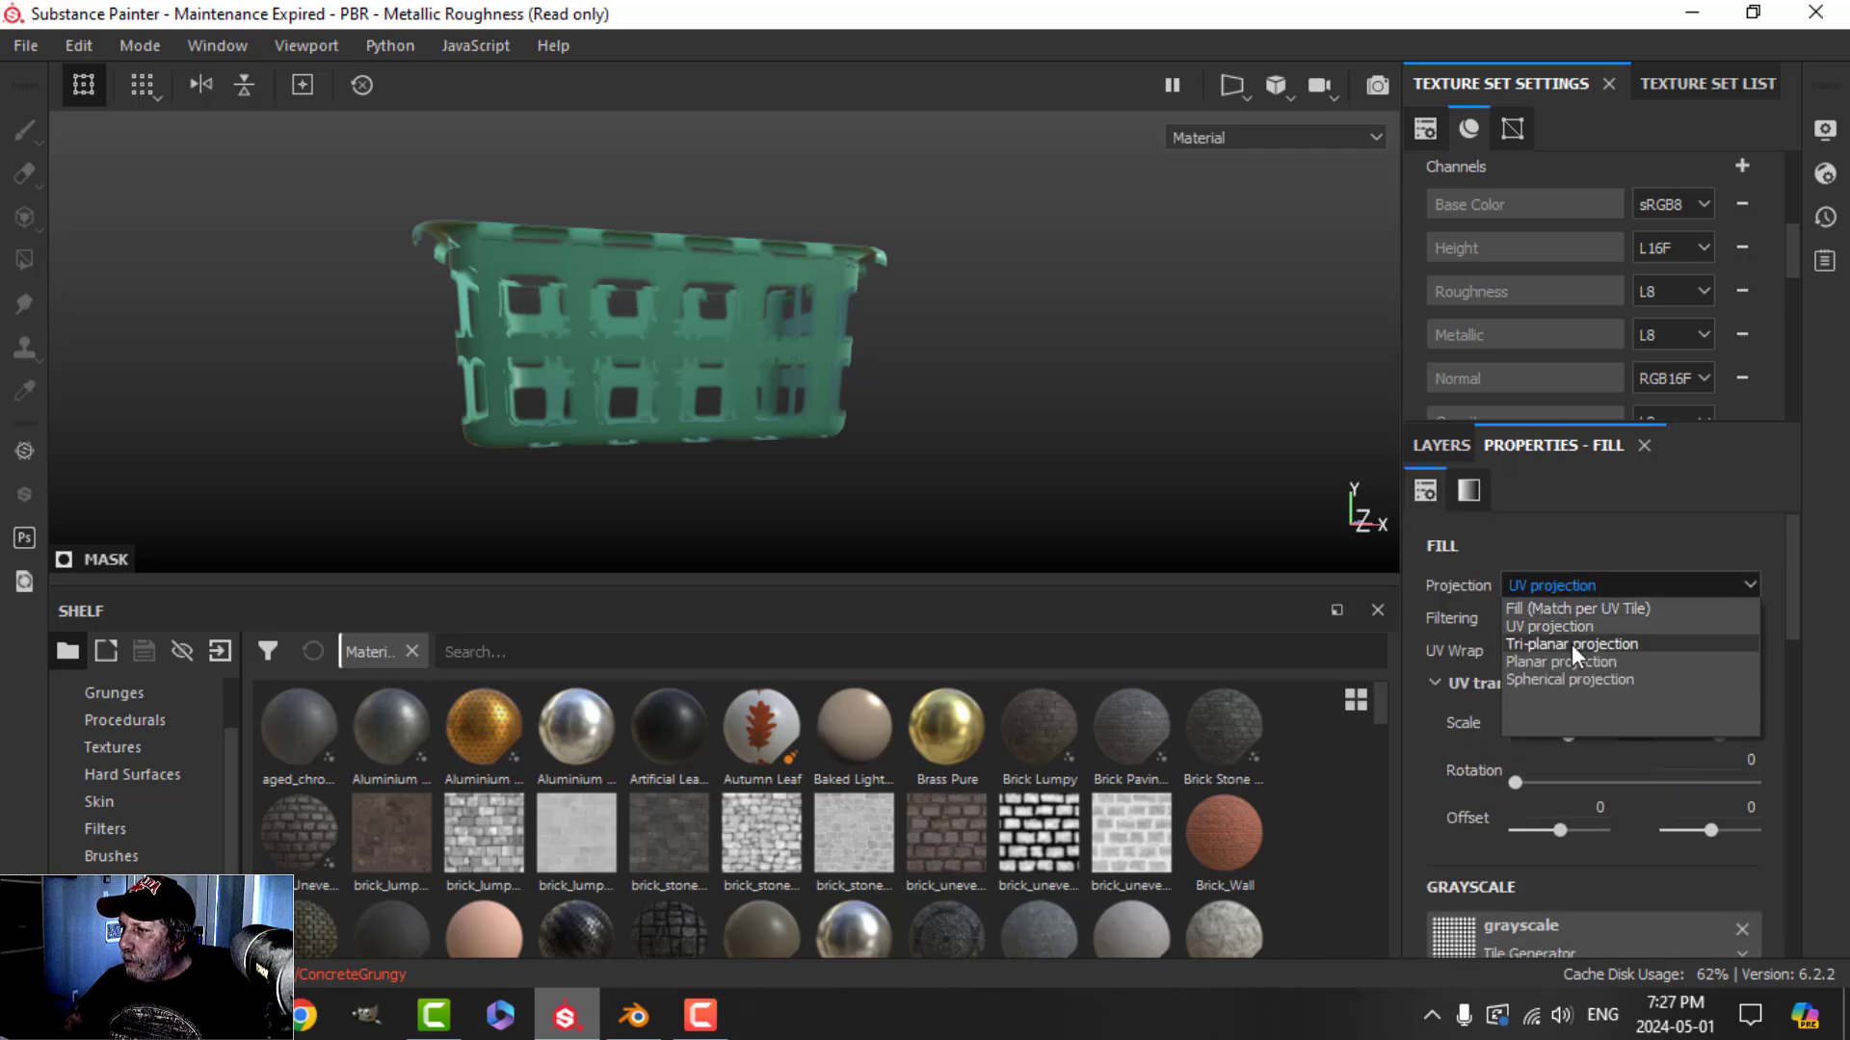
click(1570, 645)
alt+drag(954, 378, 871, 442)
click(83, 85)
scroll(809, 353, up, 3)
scroll(1651, 867, down, 5)
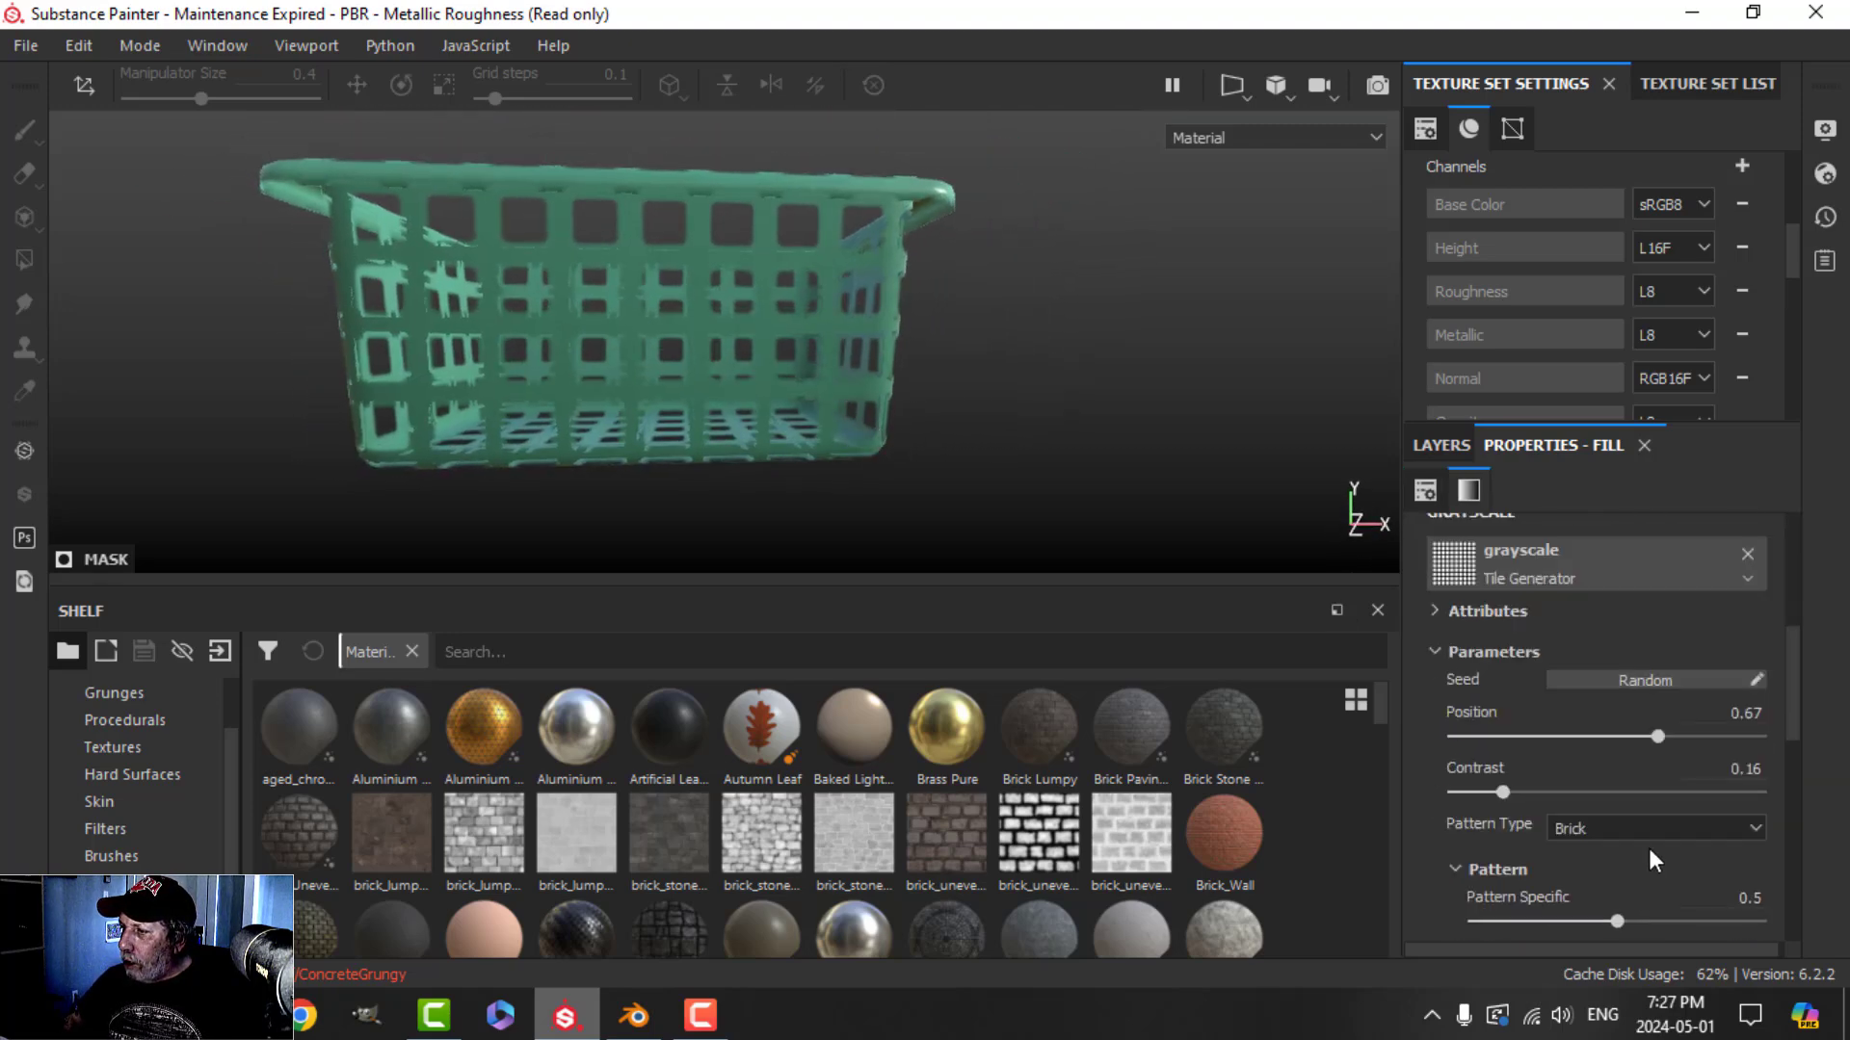
Search the alphas for "ROUN", assign the narrow rounded rectangle as the Tile Generator's custom pattern, and set its pattern type to Image Input
scroll(1620, 811, down, 8)
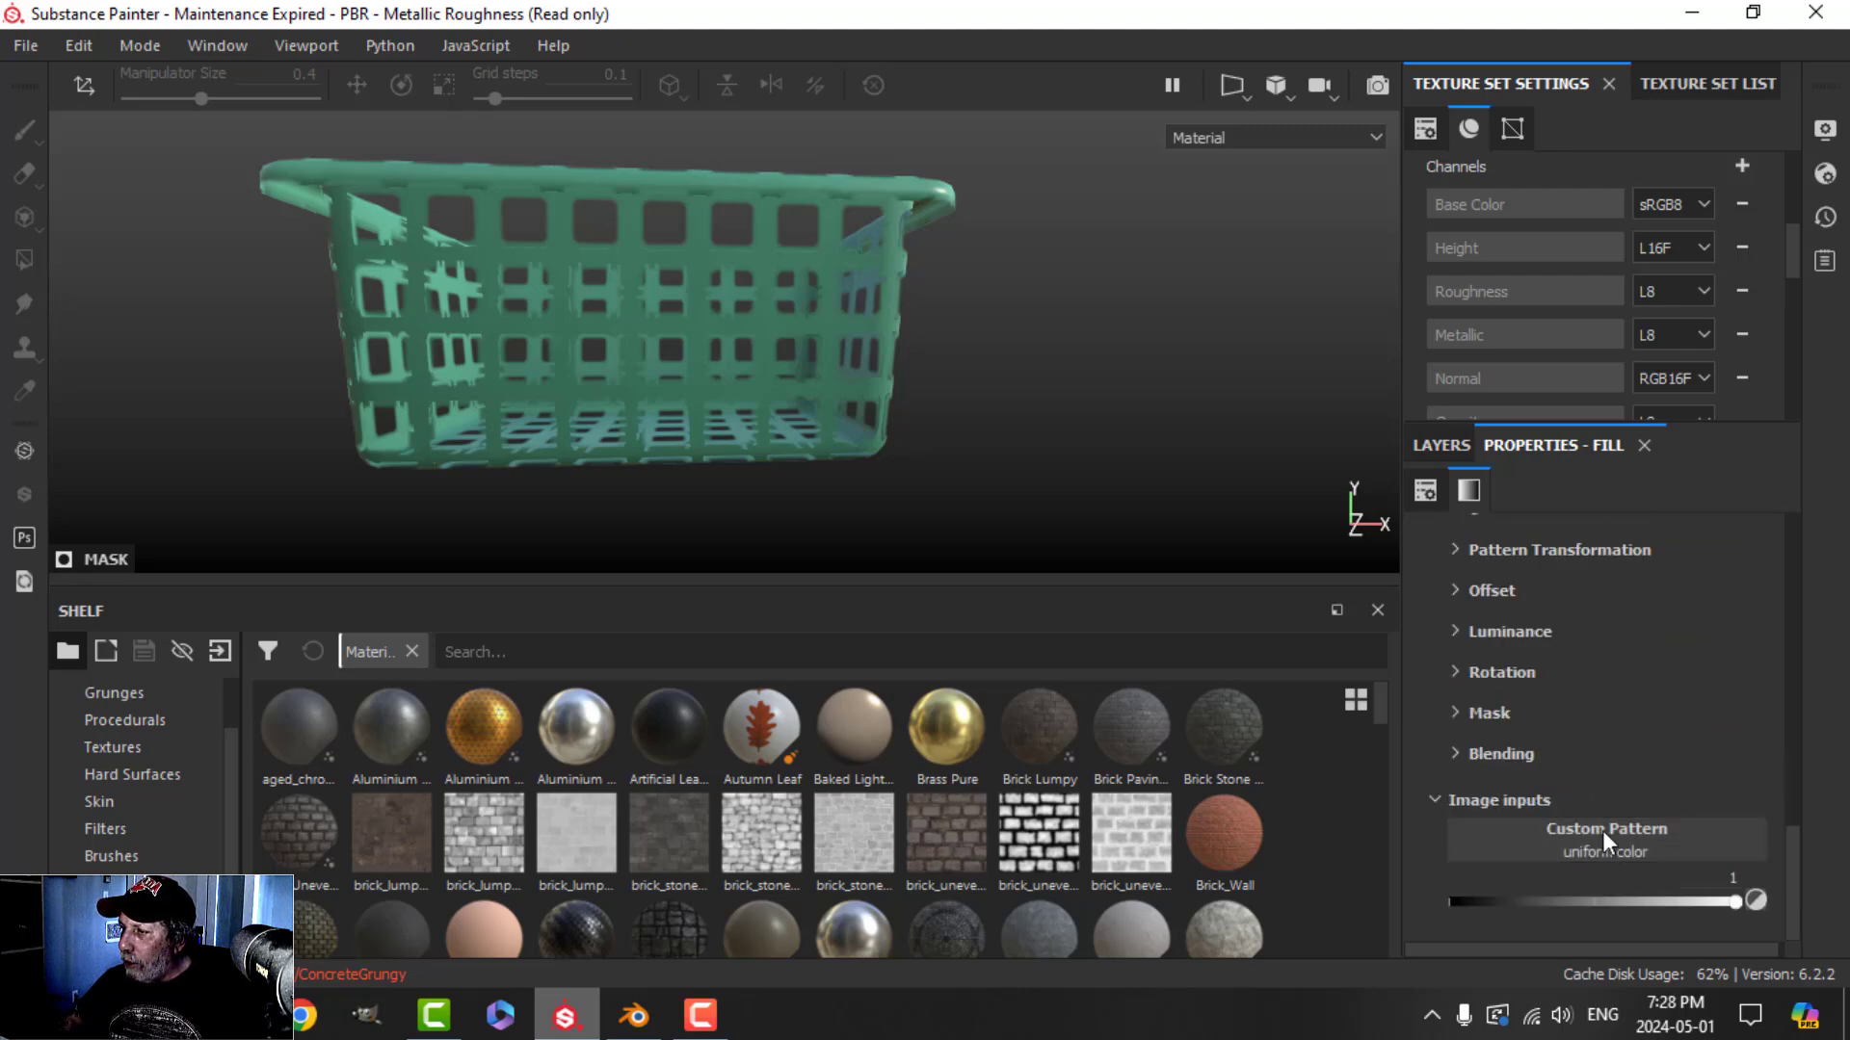
scroll(118, 836, up, 3)
click(119, 749)
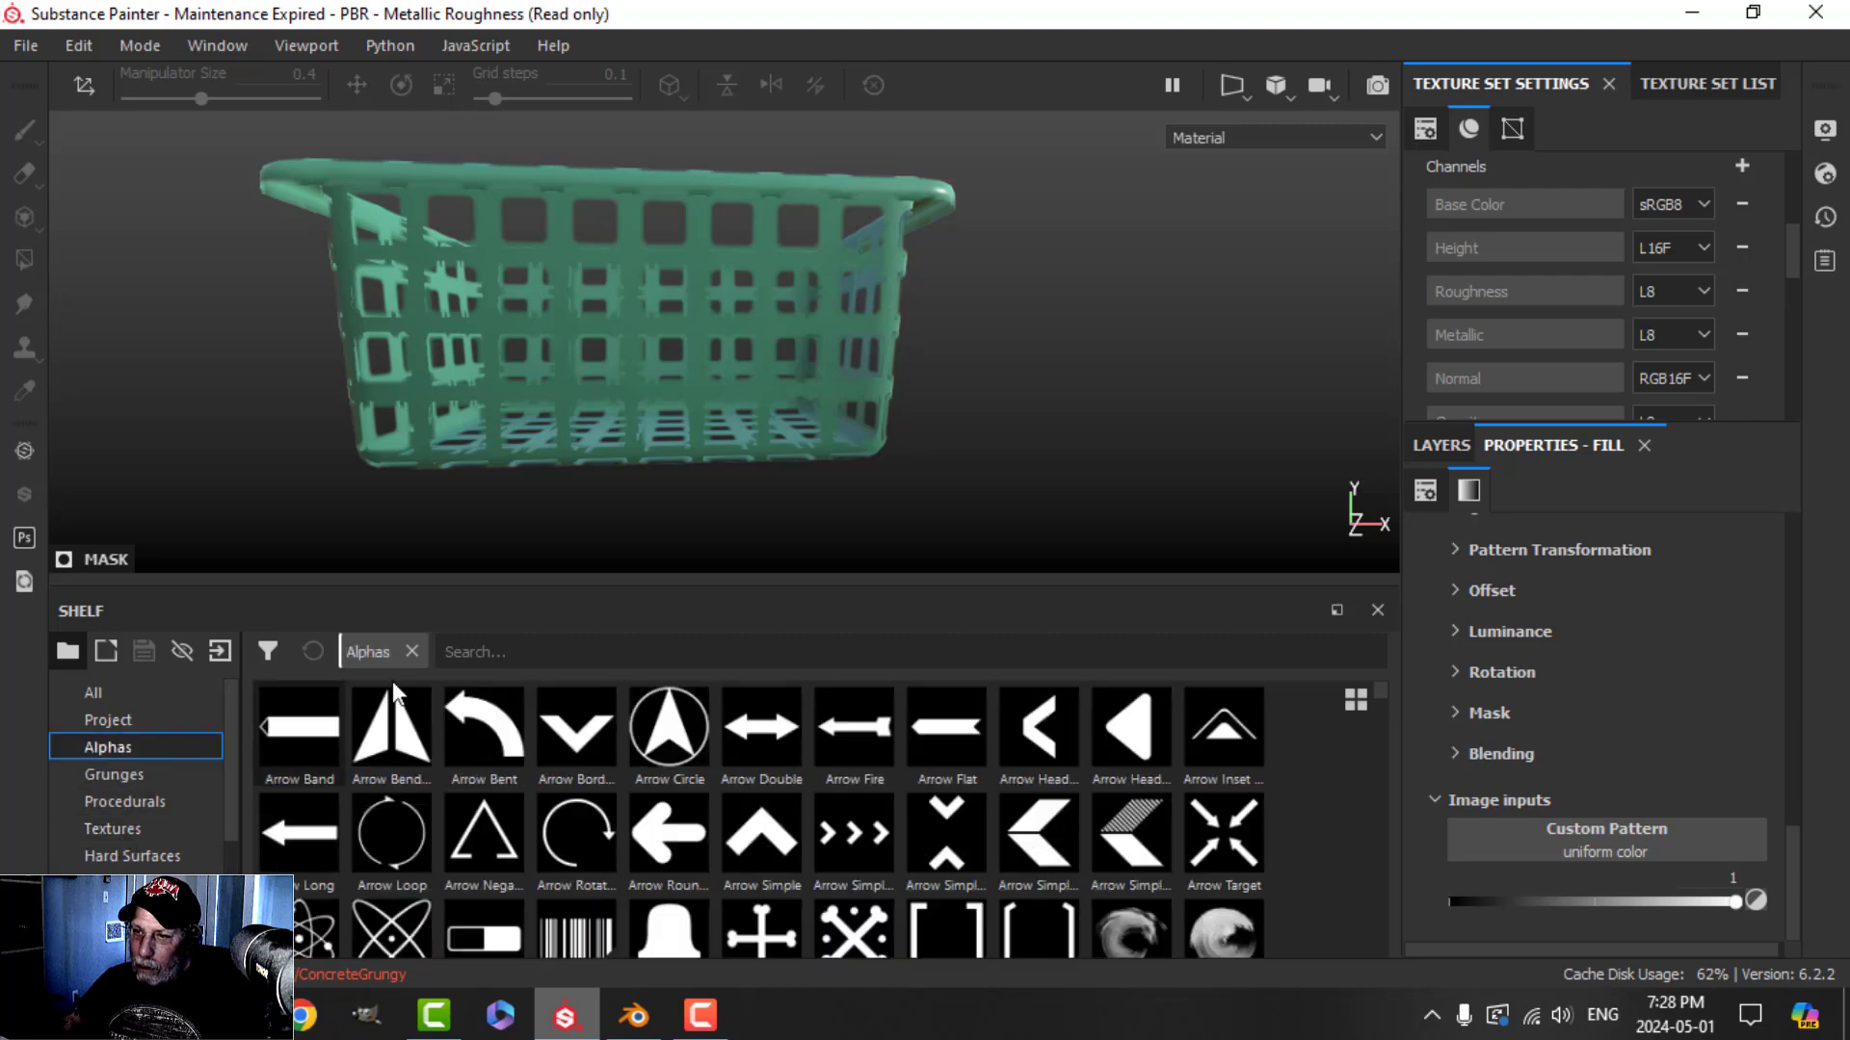
click(523, 649)
text(ROUN)
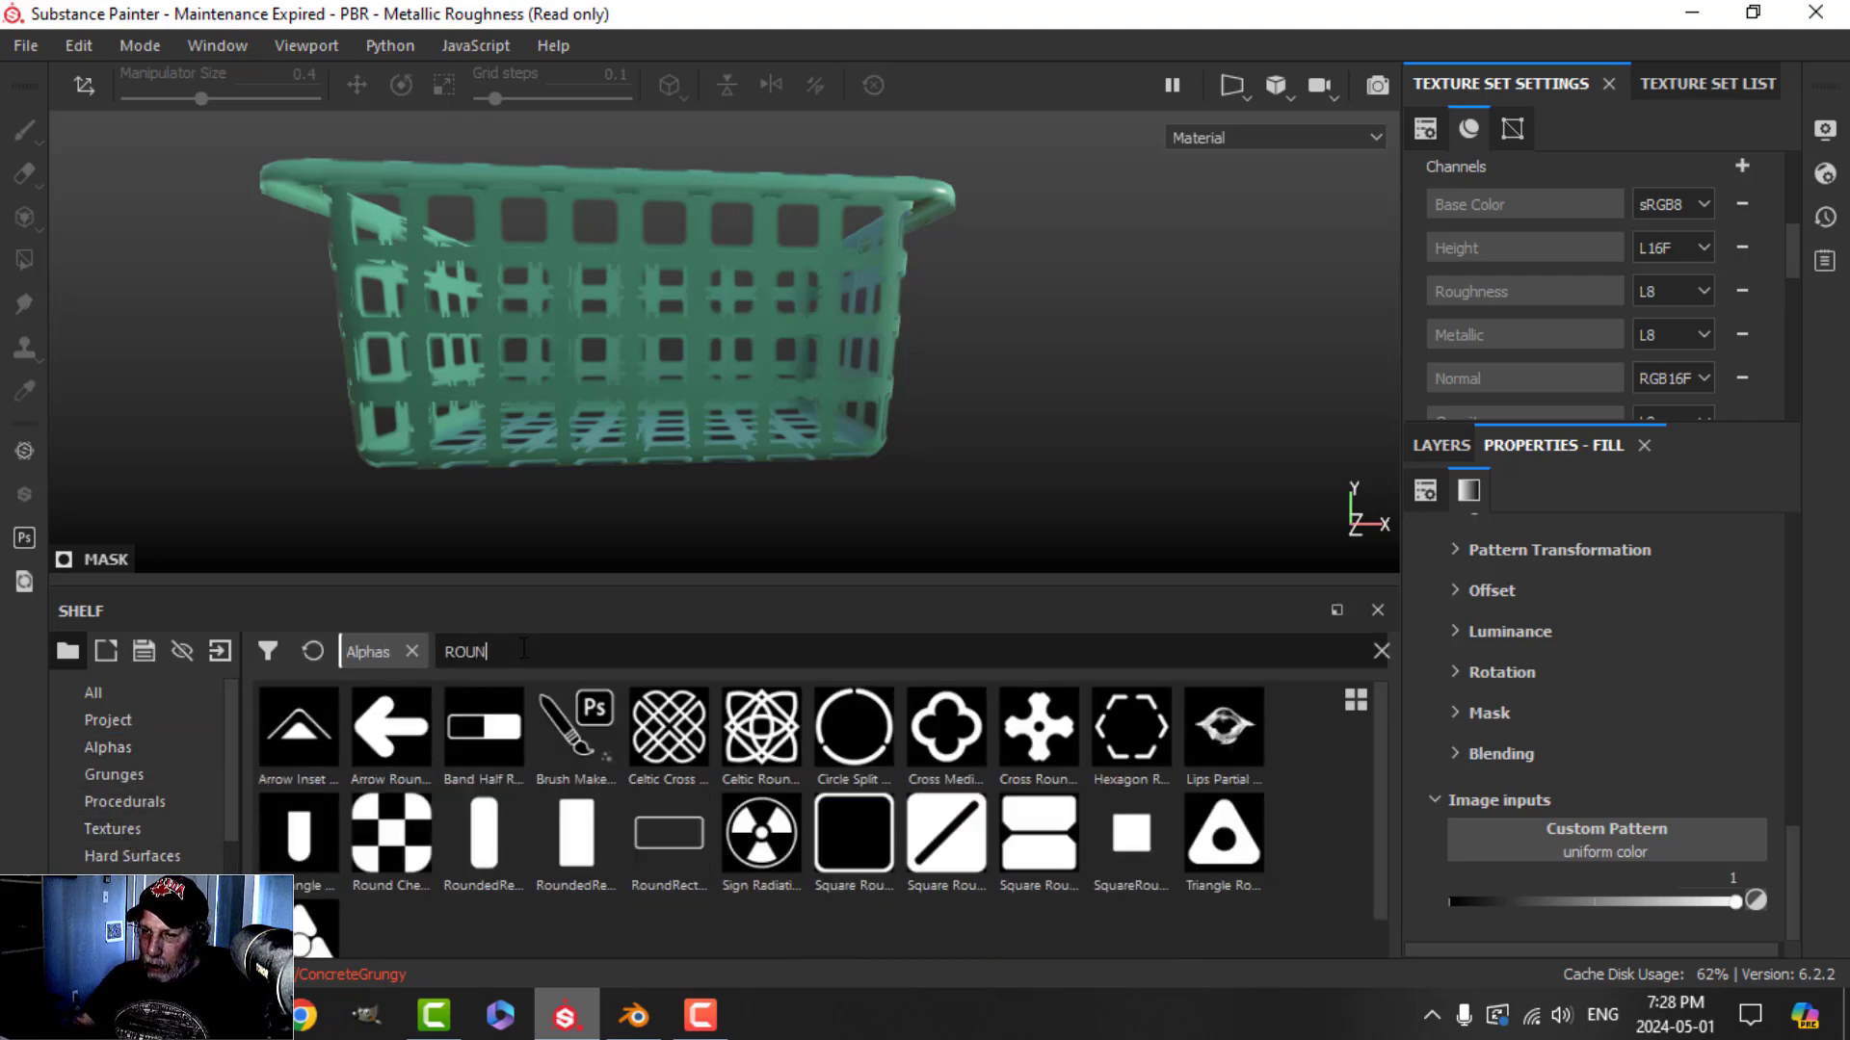
drag(488, 844, 1580, 840)
scroll(1662, 737, up, 10)
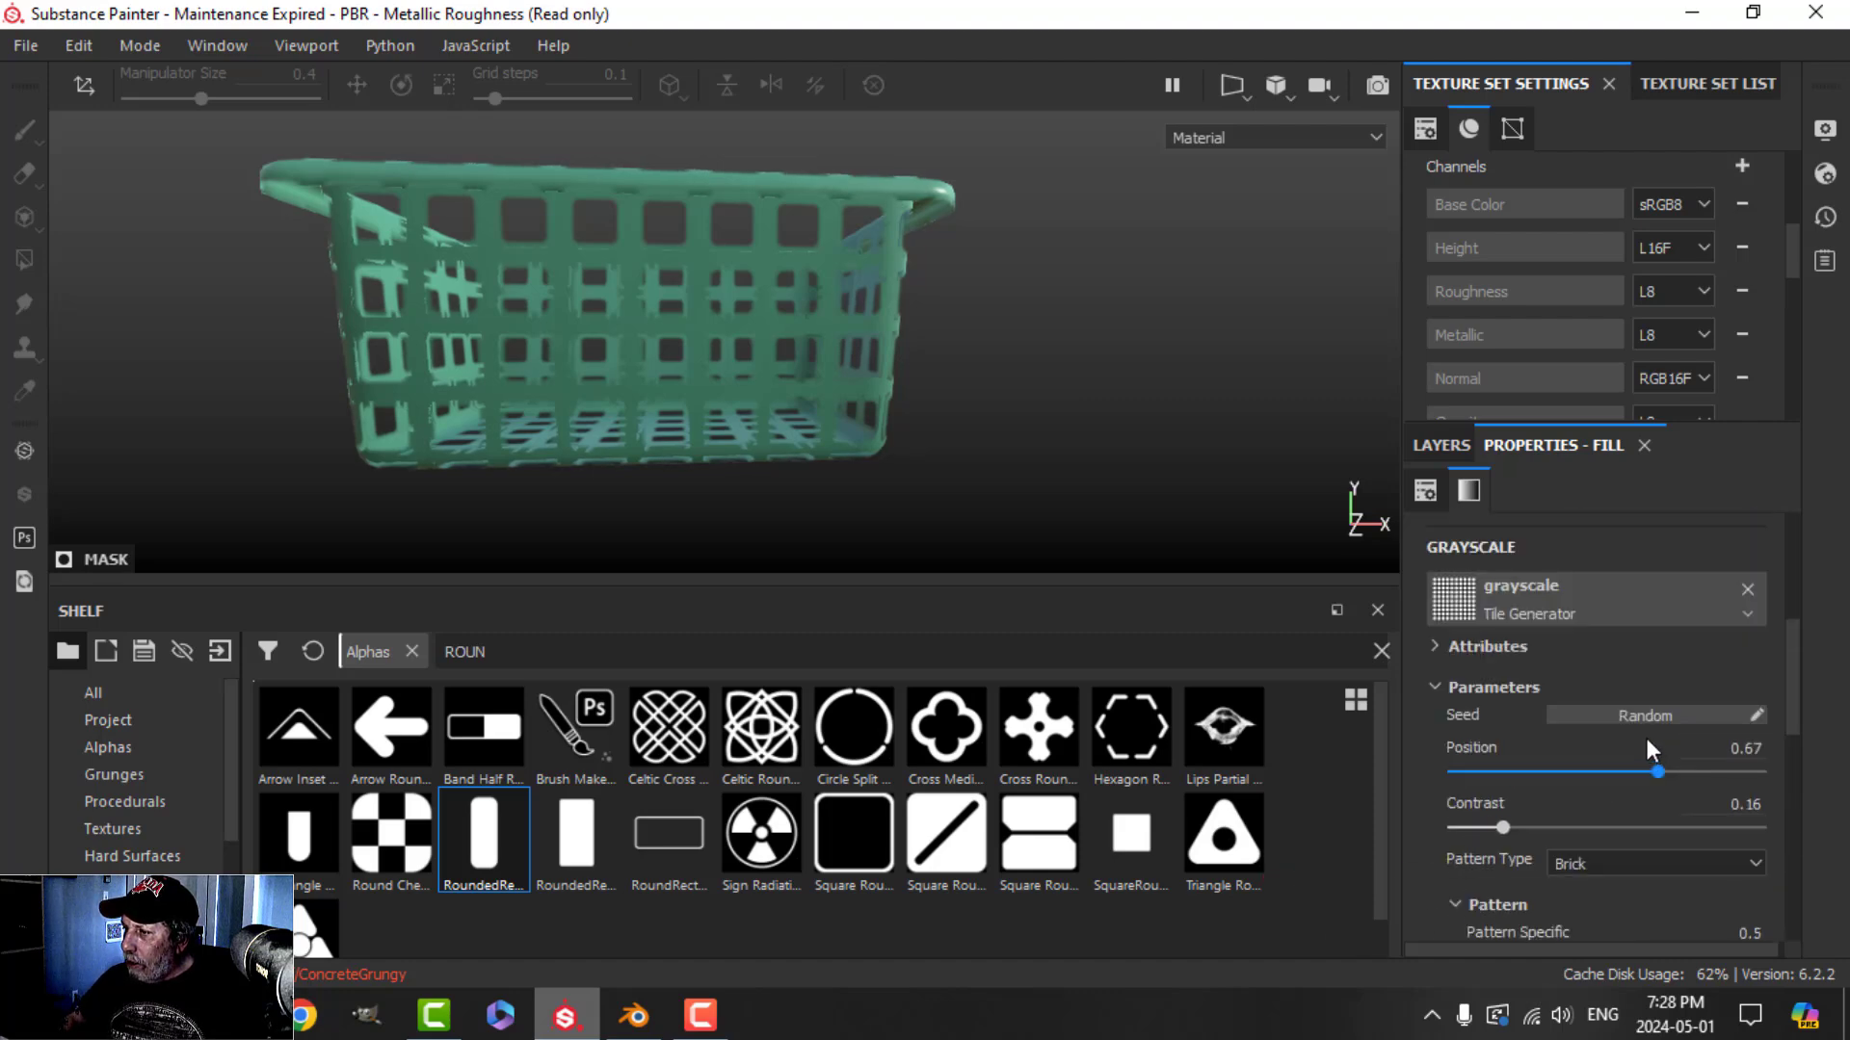
click(1599, 782)
click(1600, 806)
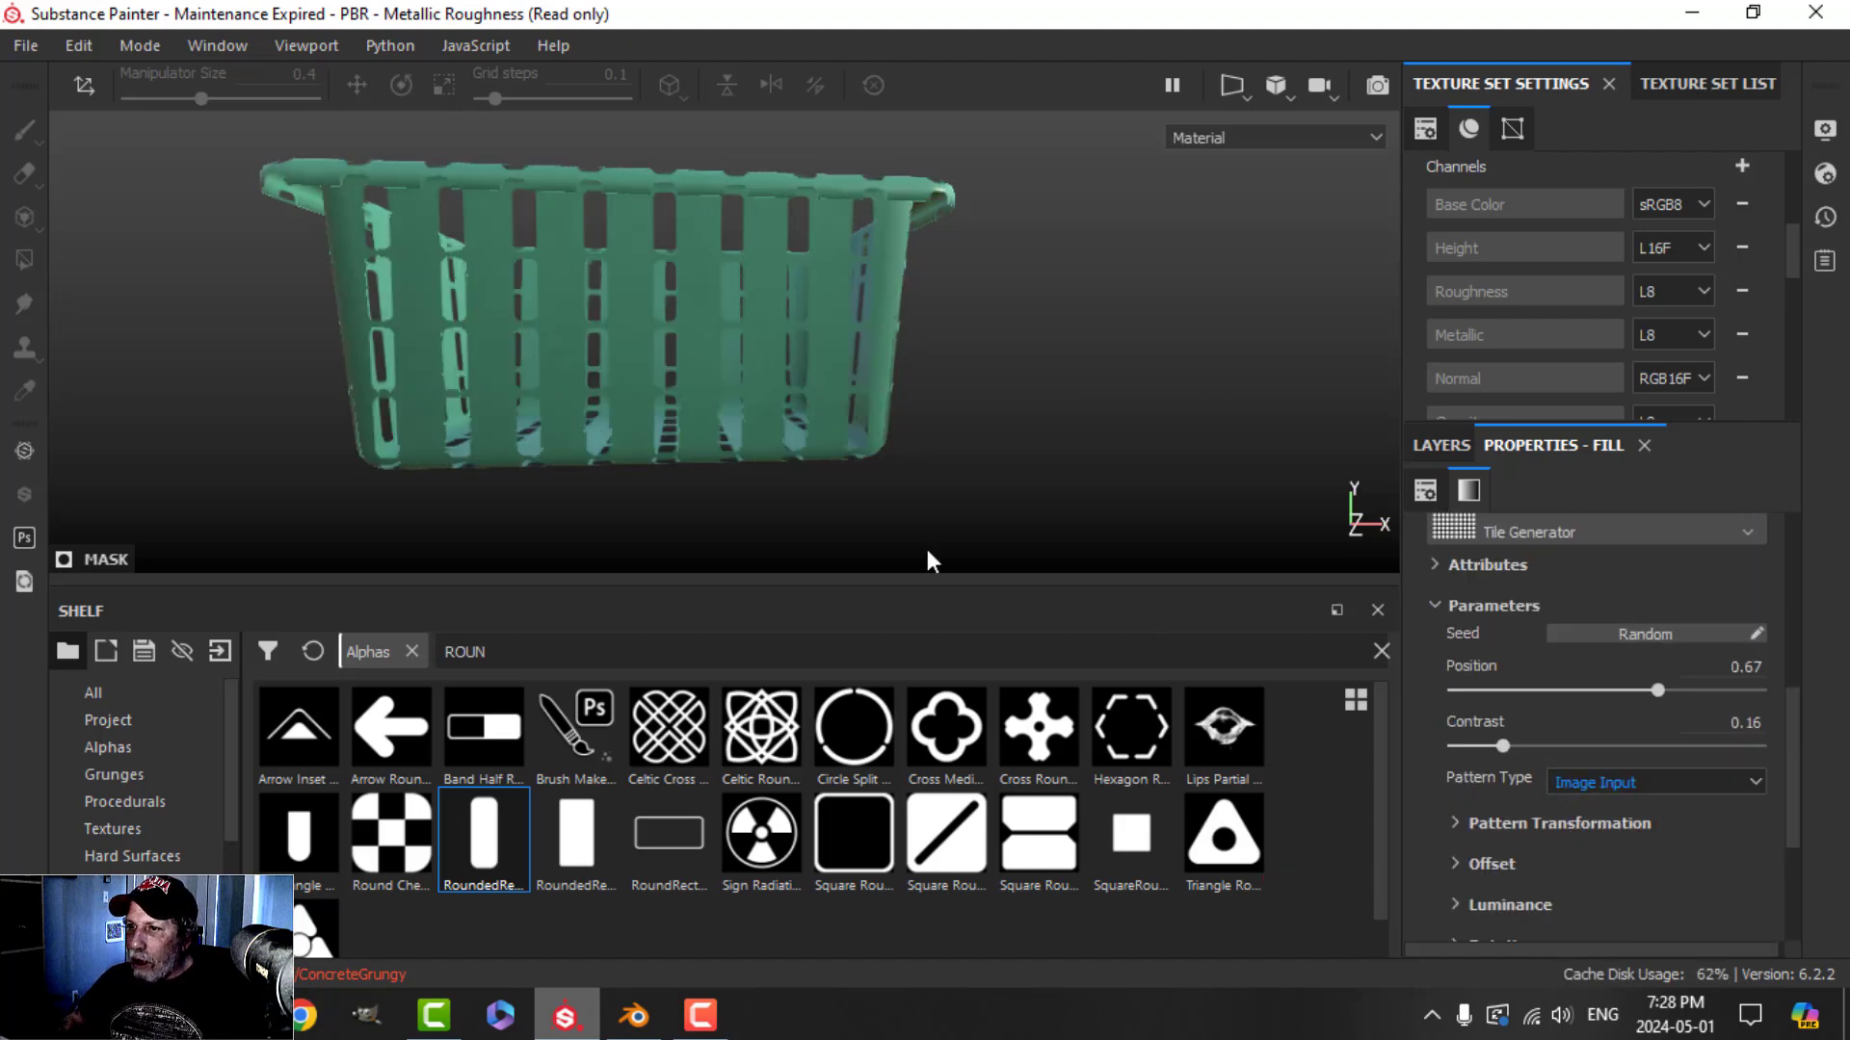
mouse_move(872, 487)
alt+mouse_down()
mouse_move(913, 449)
mouse_move(876, 469)
alt+mouse_up()
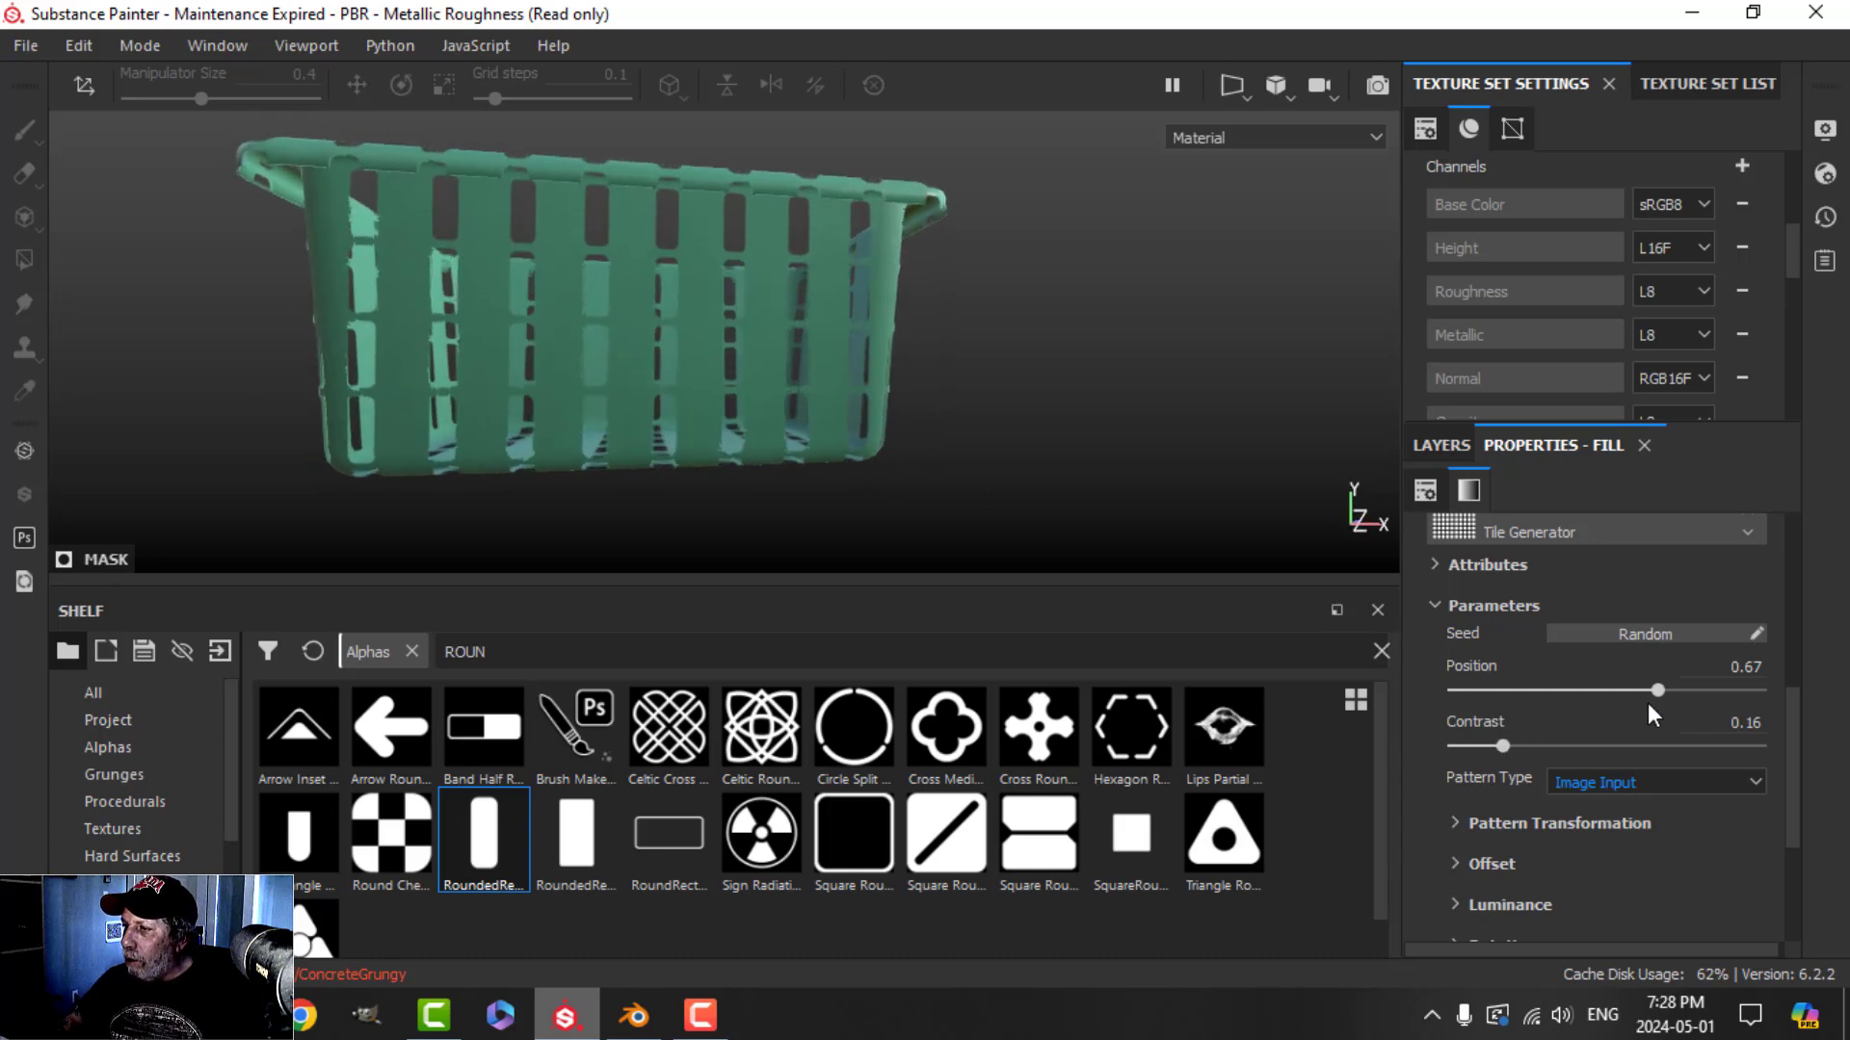
scroll(1638, 713, down, 1)
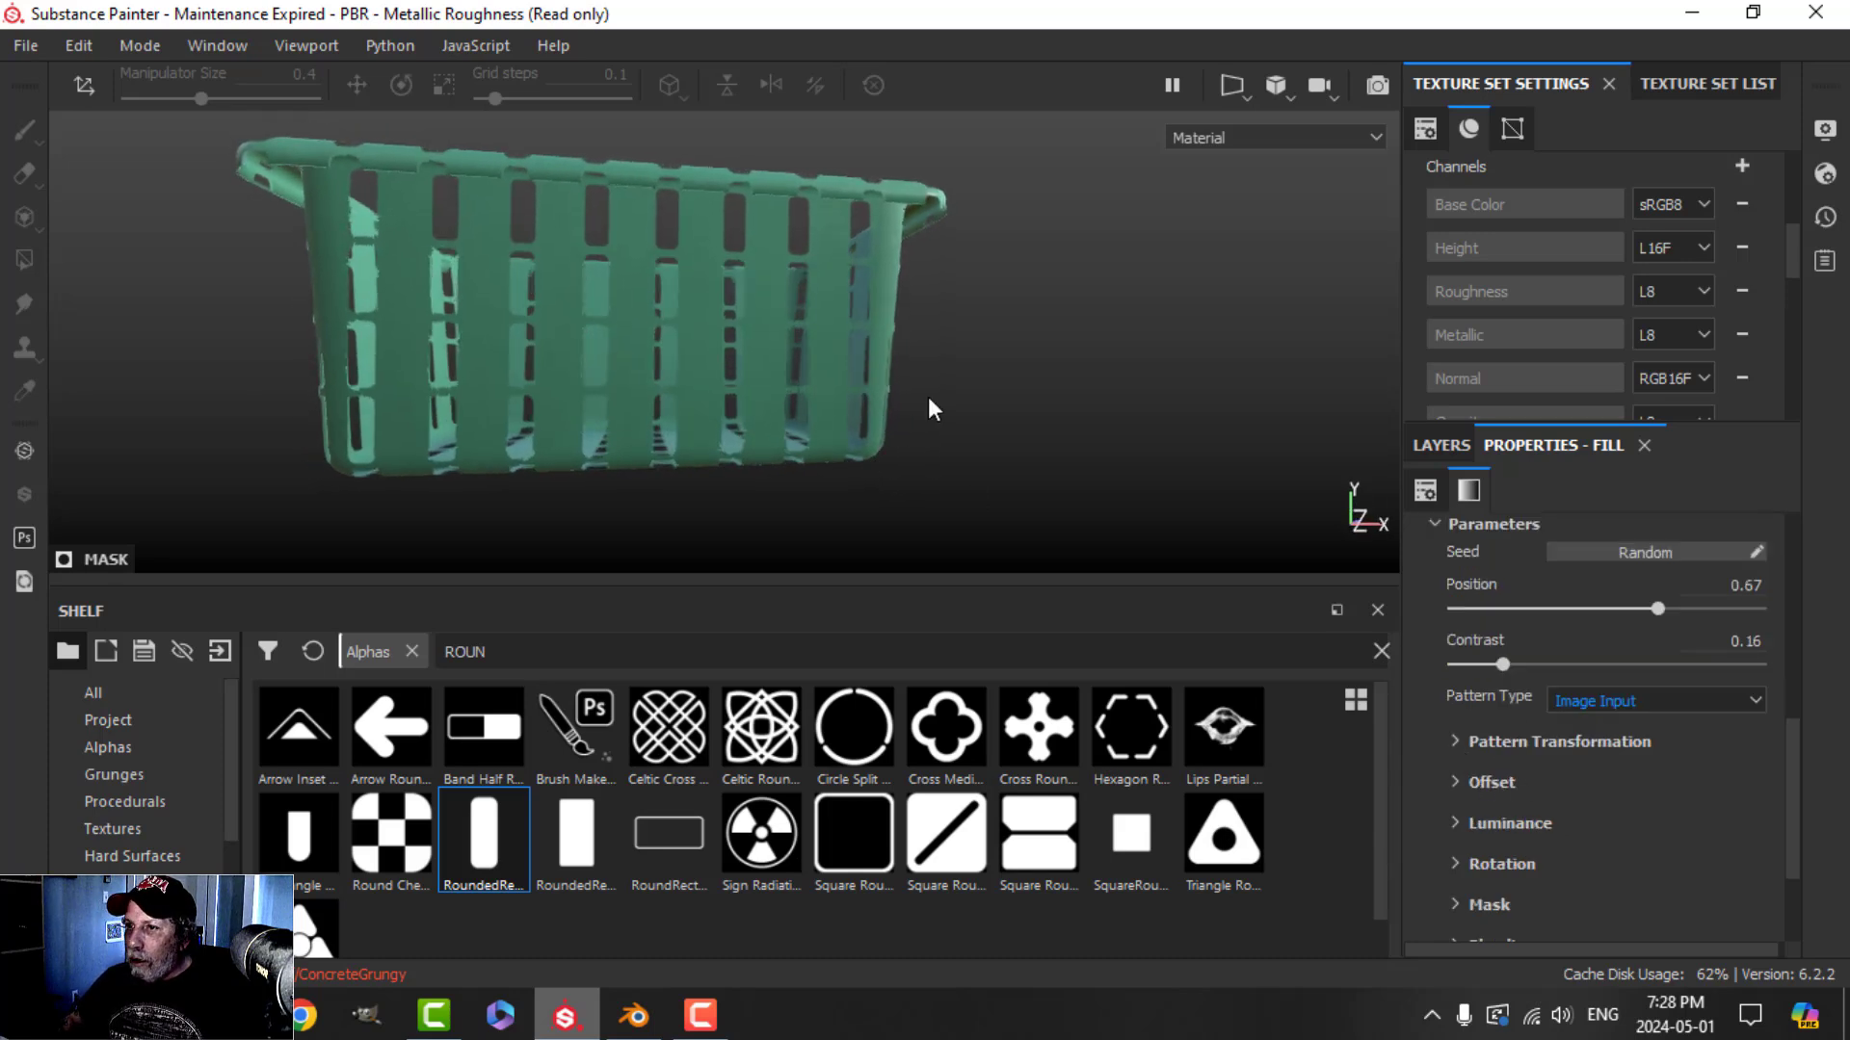
alt+drag(929, 392, 916, 372)
alt+drag(991, 466, 968, 405)
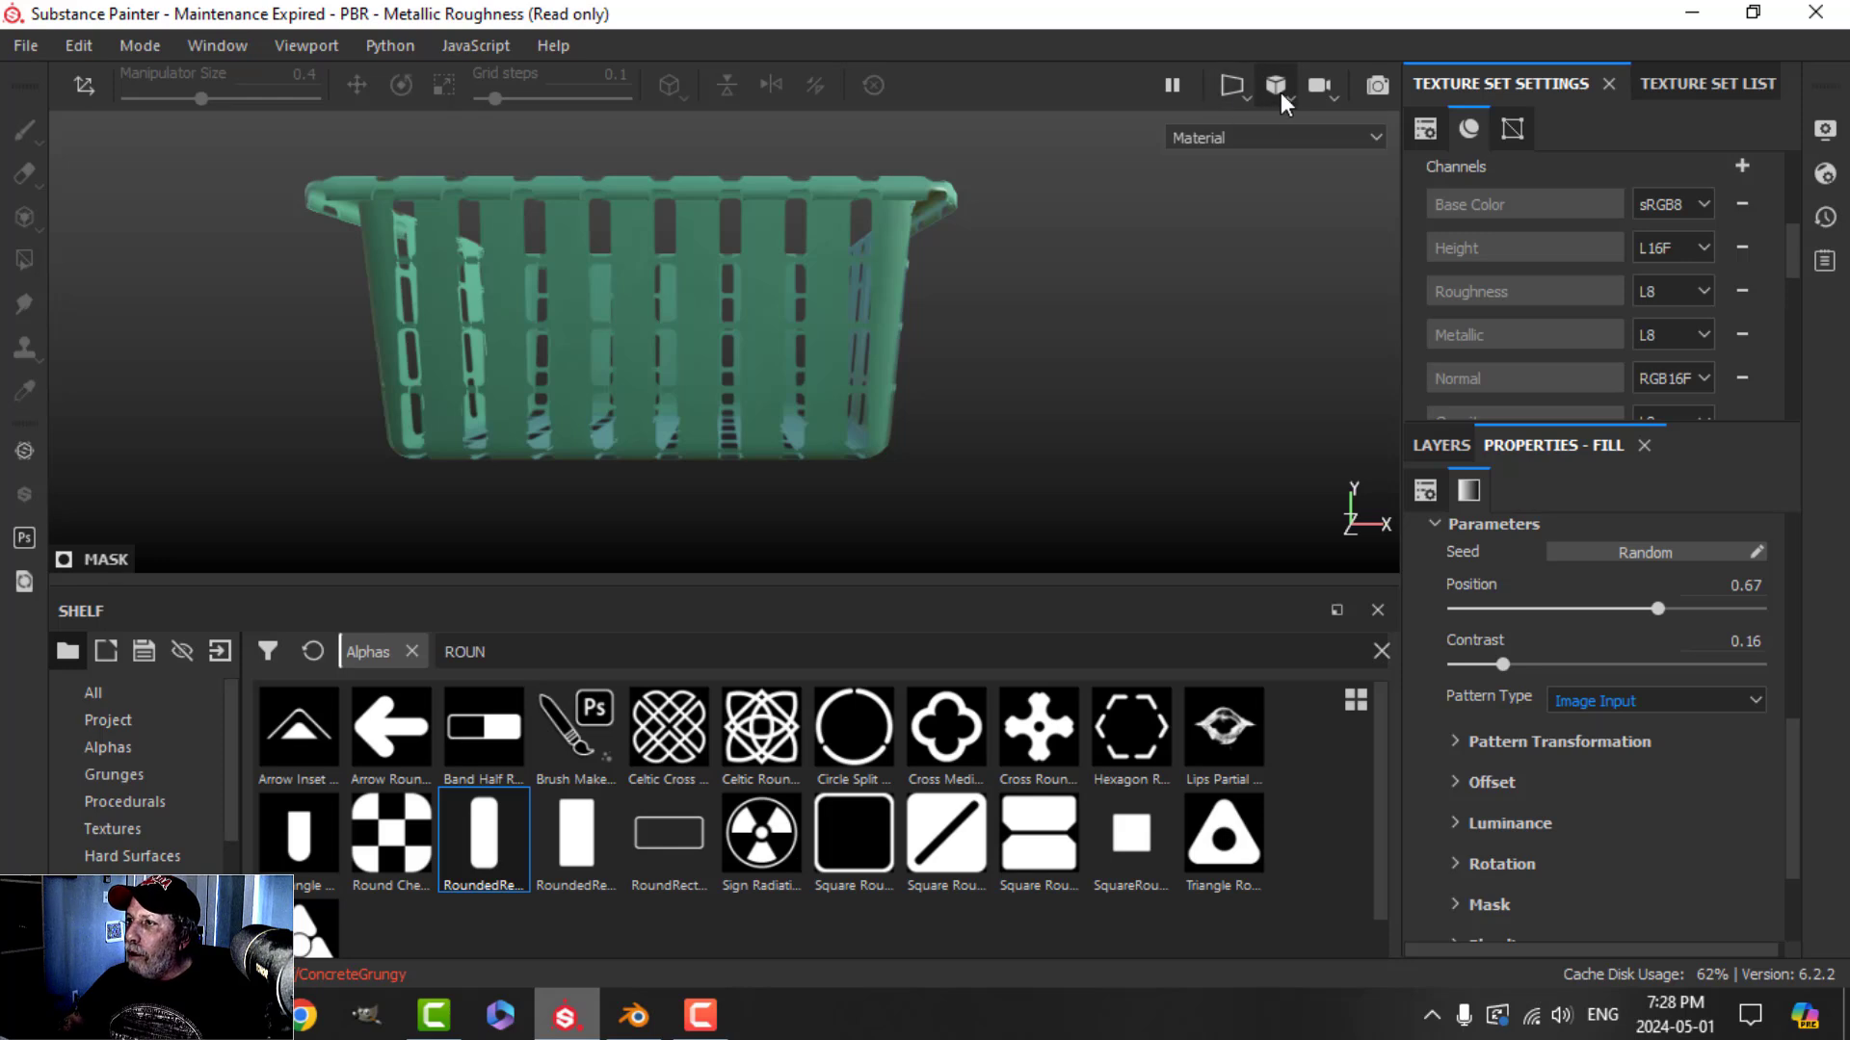
Add a Paint effect above the Tile Generator in the mask and turn on symmetry
click(1443, 445)
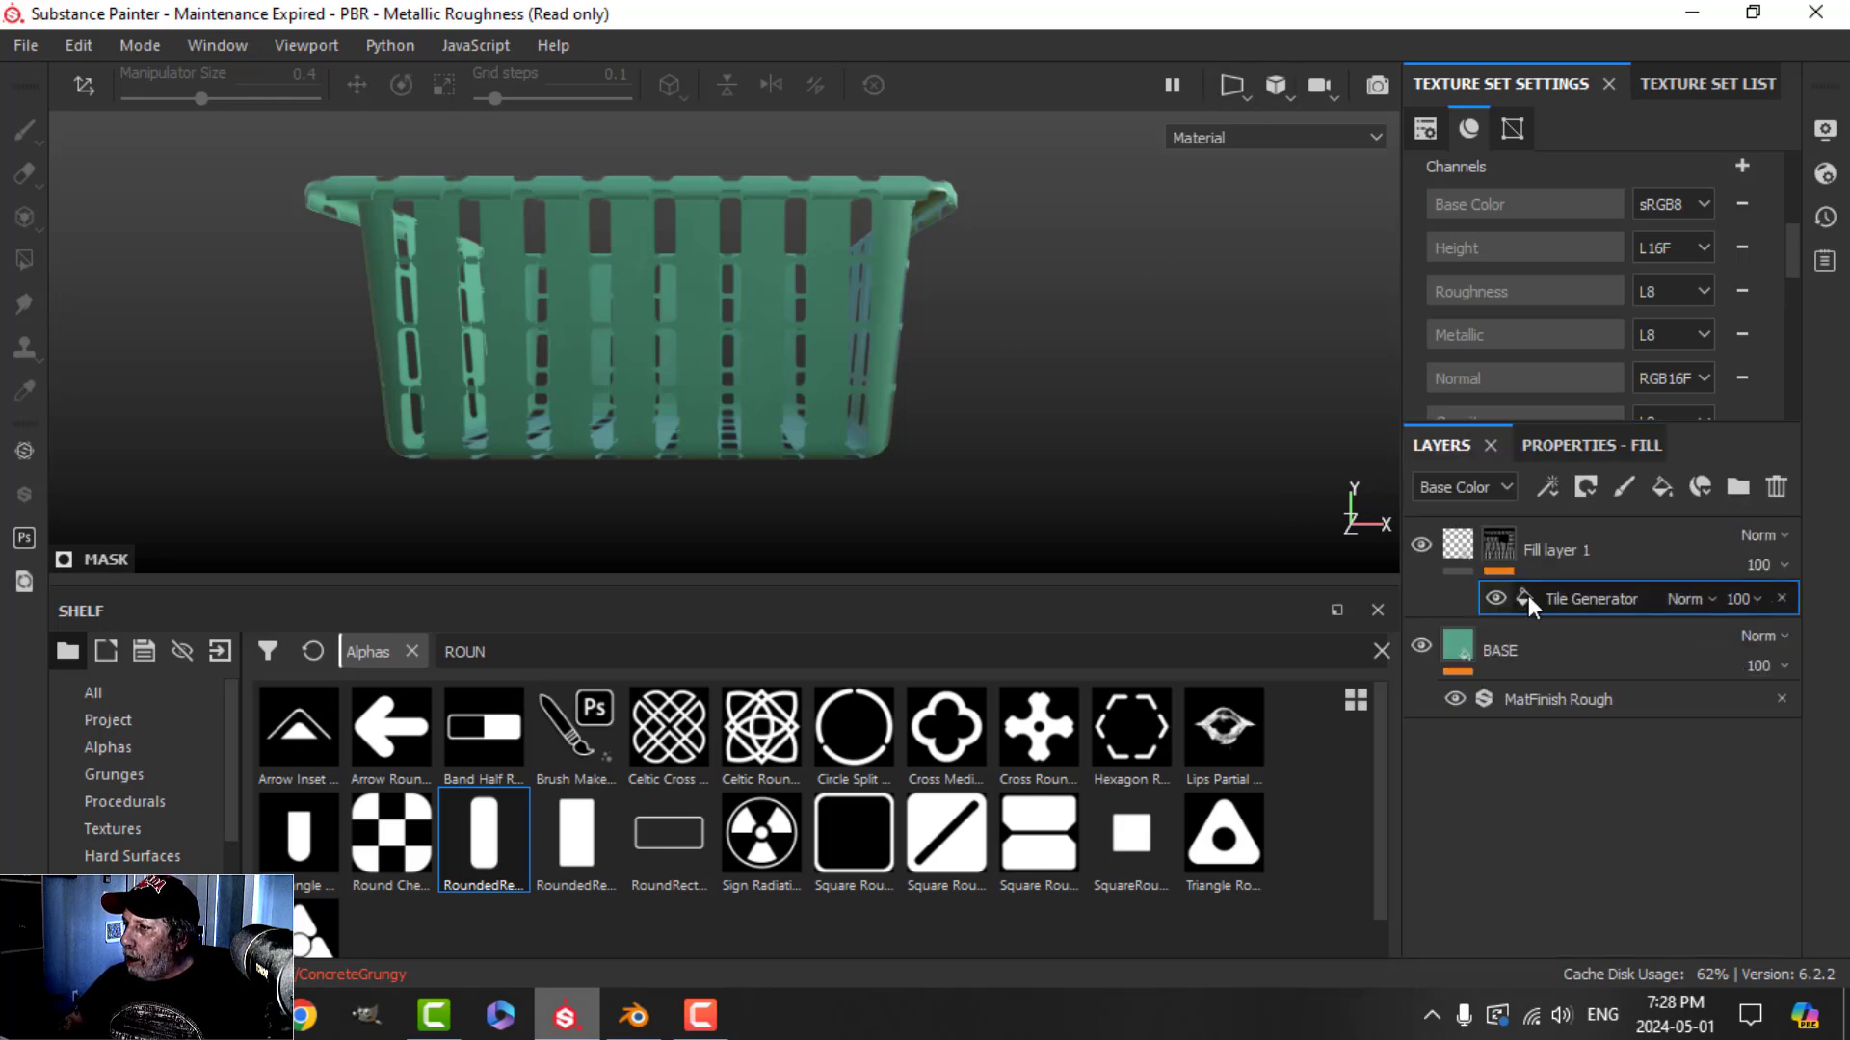
click(1548, 488)
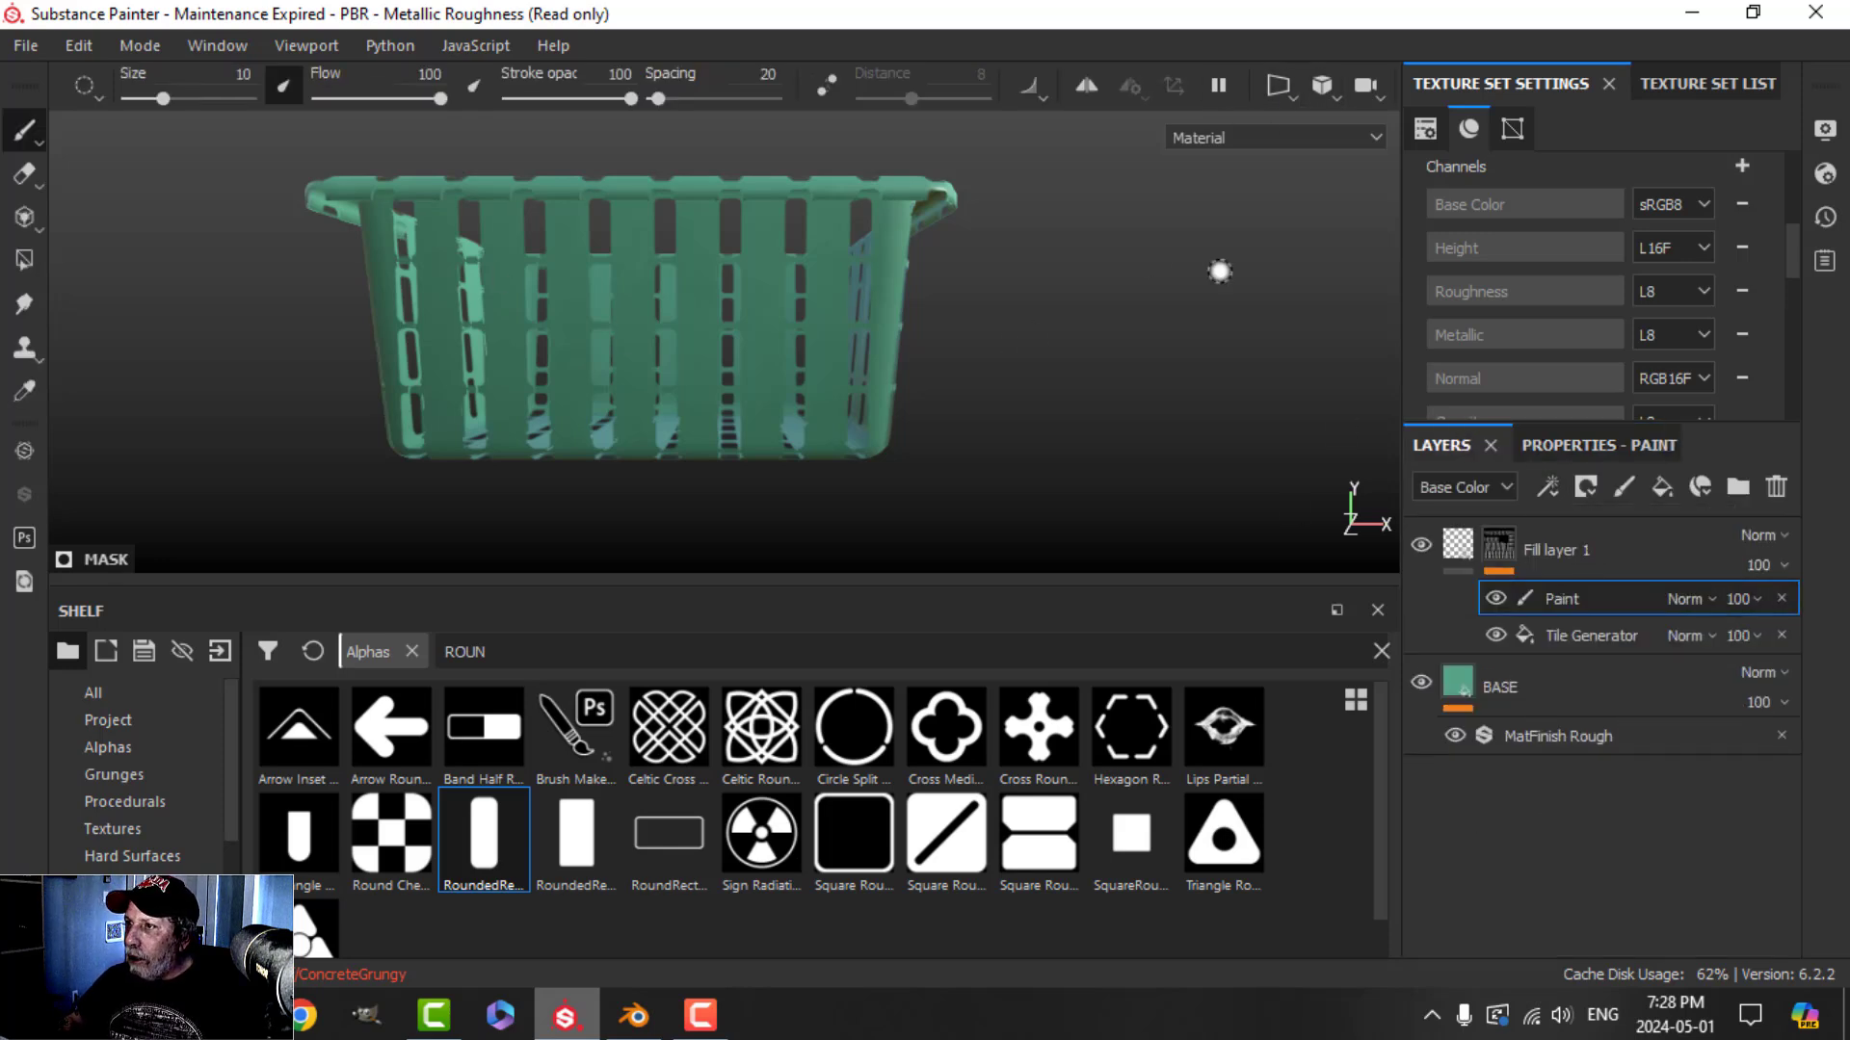
click(1088, 87)
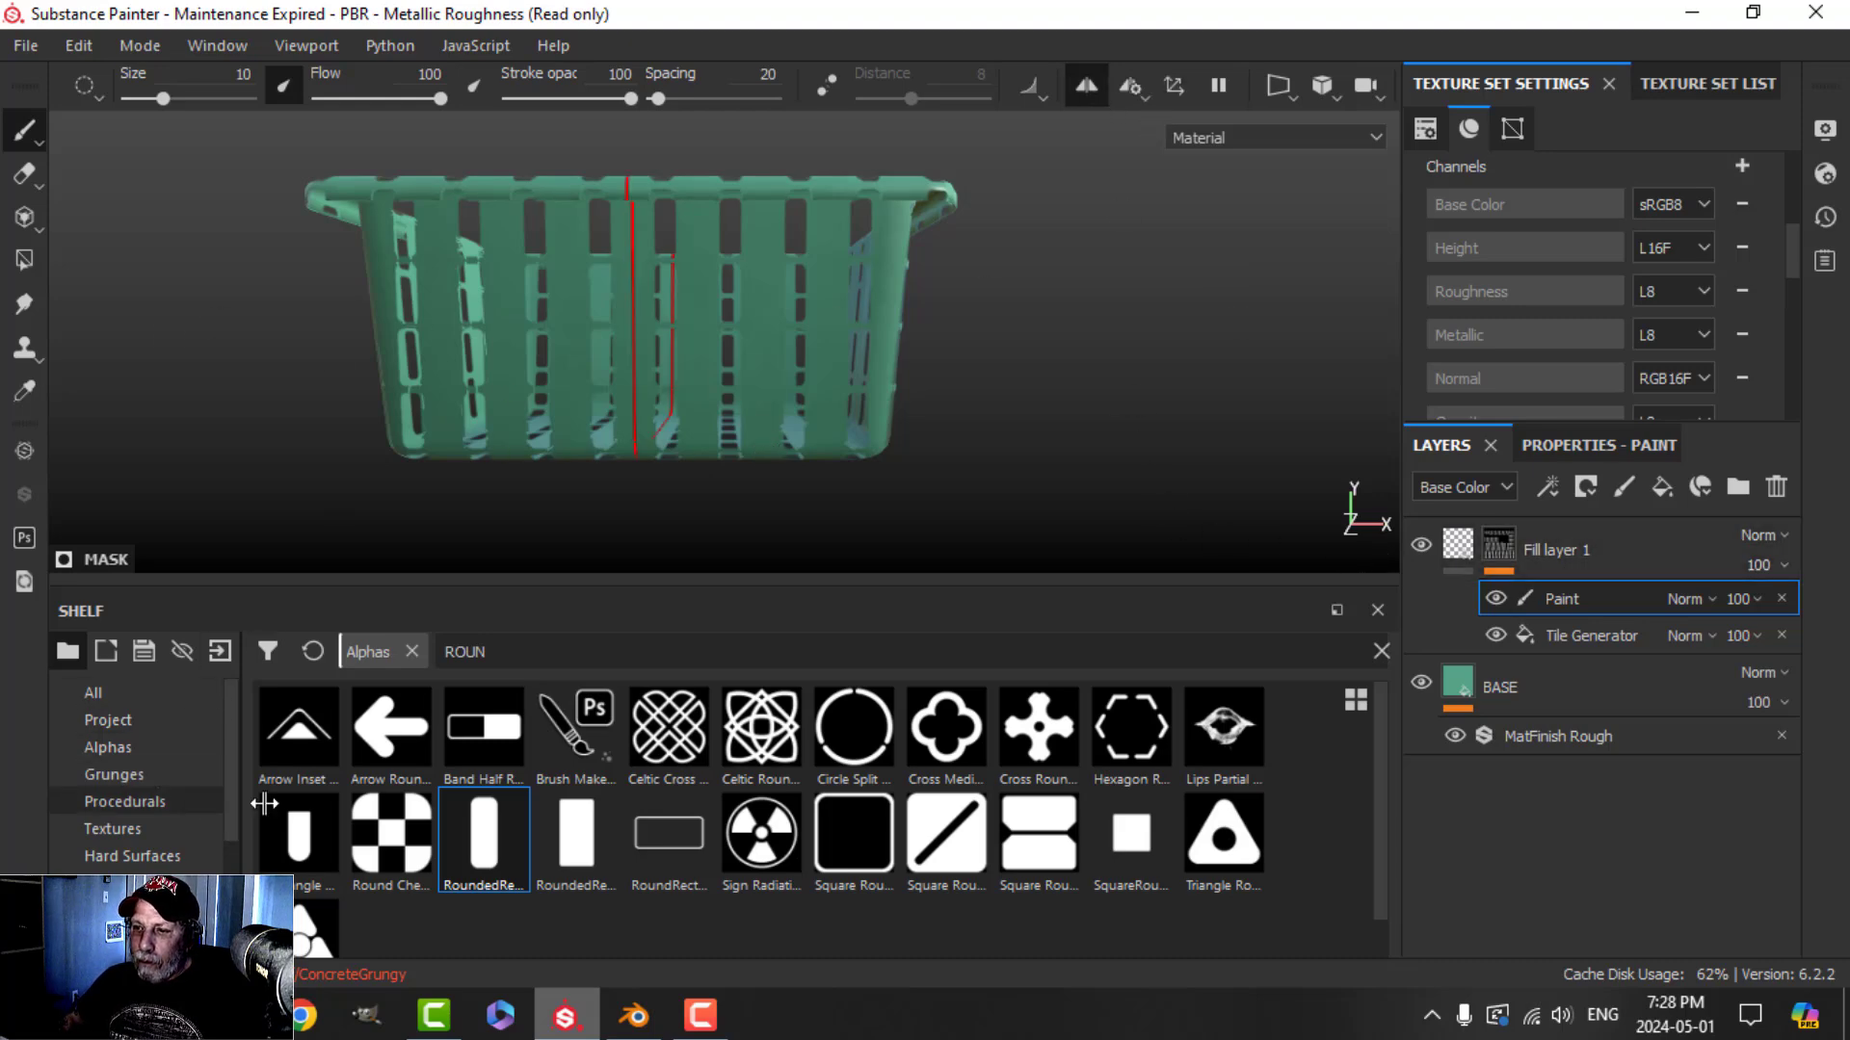
Choose the Basic Hard brush, try a stroke on the basket's side, and undo it
scroll(128, 821, down, 3)
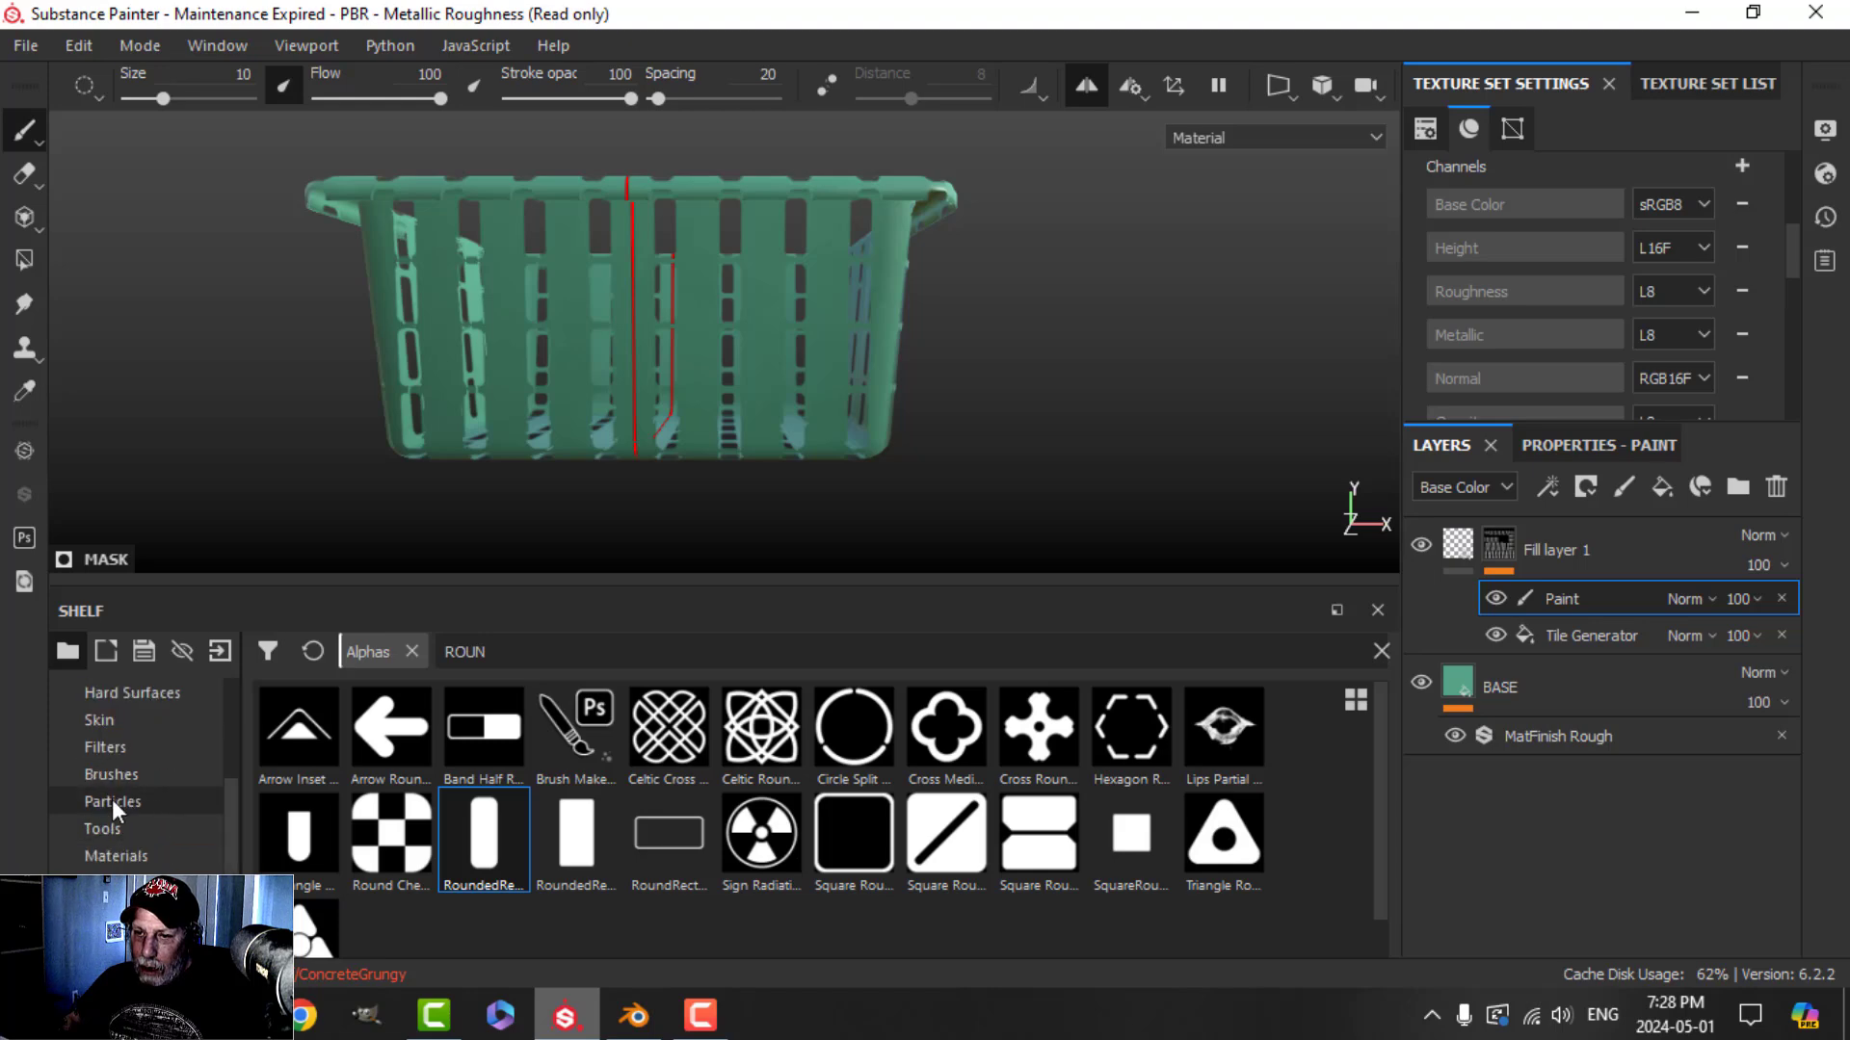
click(112, 775)
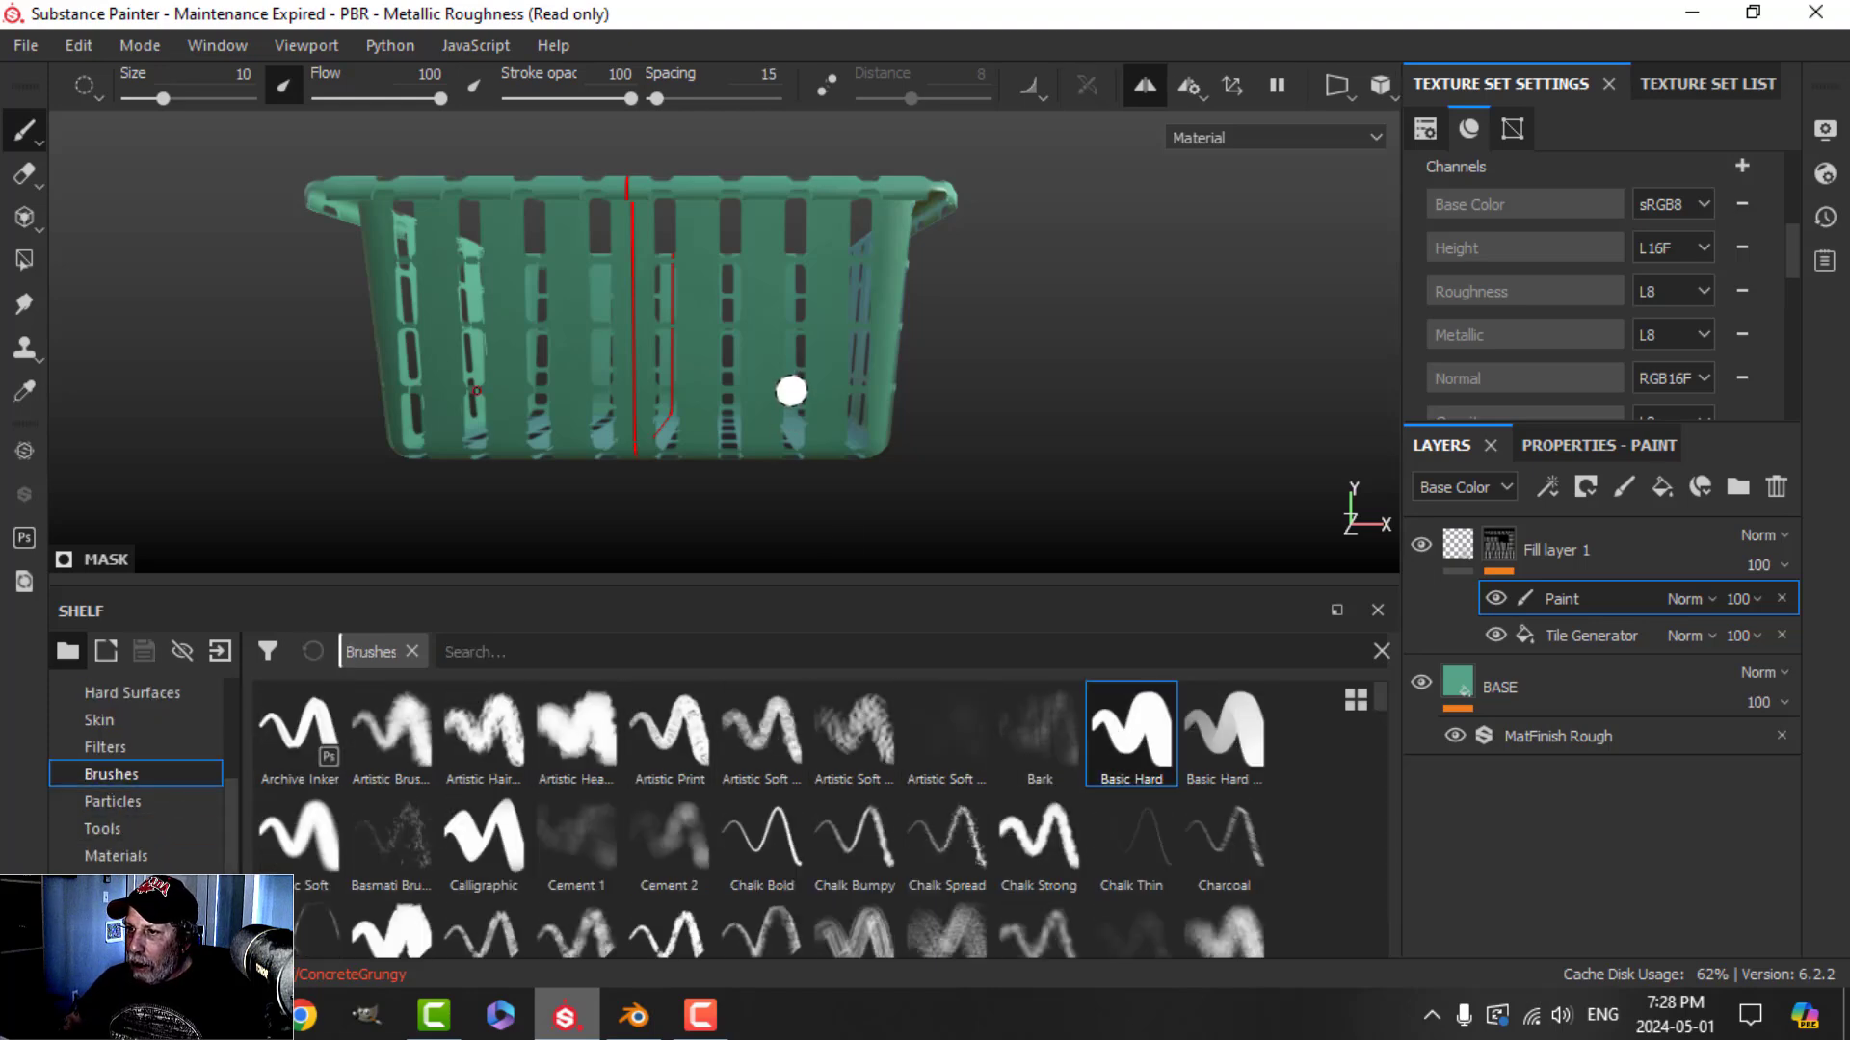
mouse_move(767, 276)
mouse_down()
mouse_move(768, 353)
mouse_move(763, 248)
mouse_up()
key(ctrl+z)
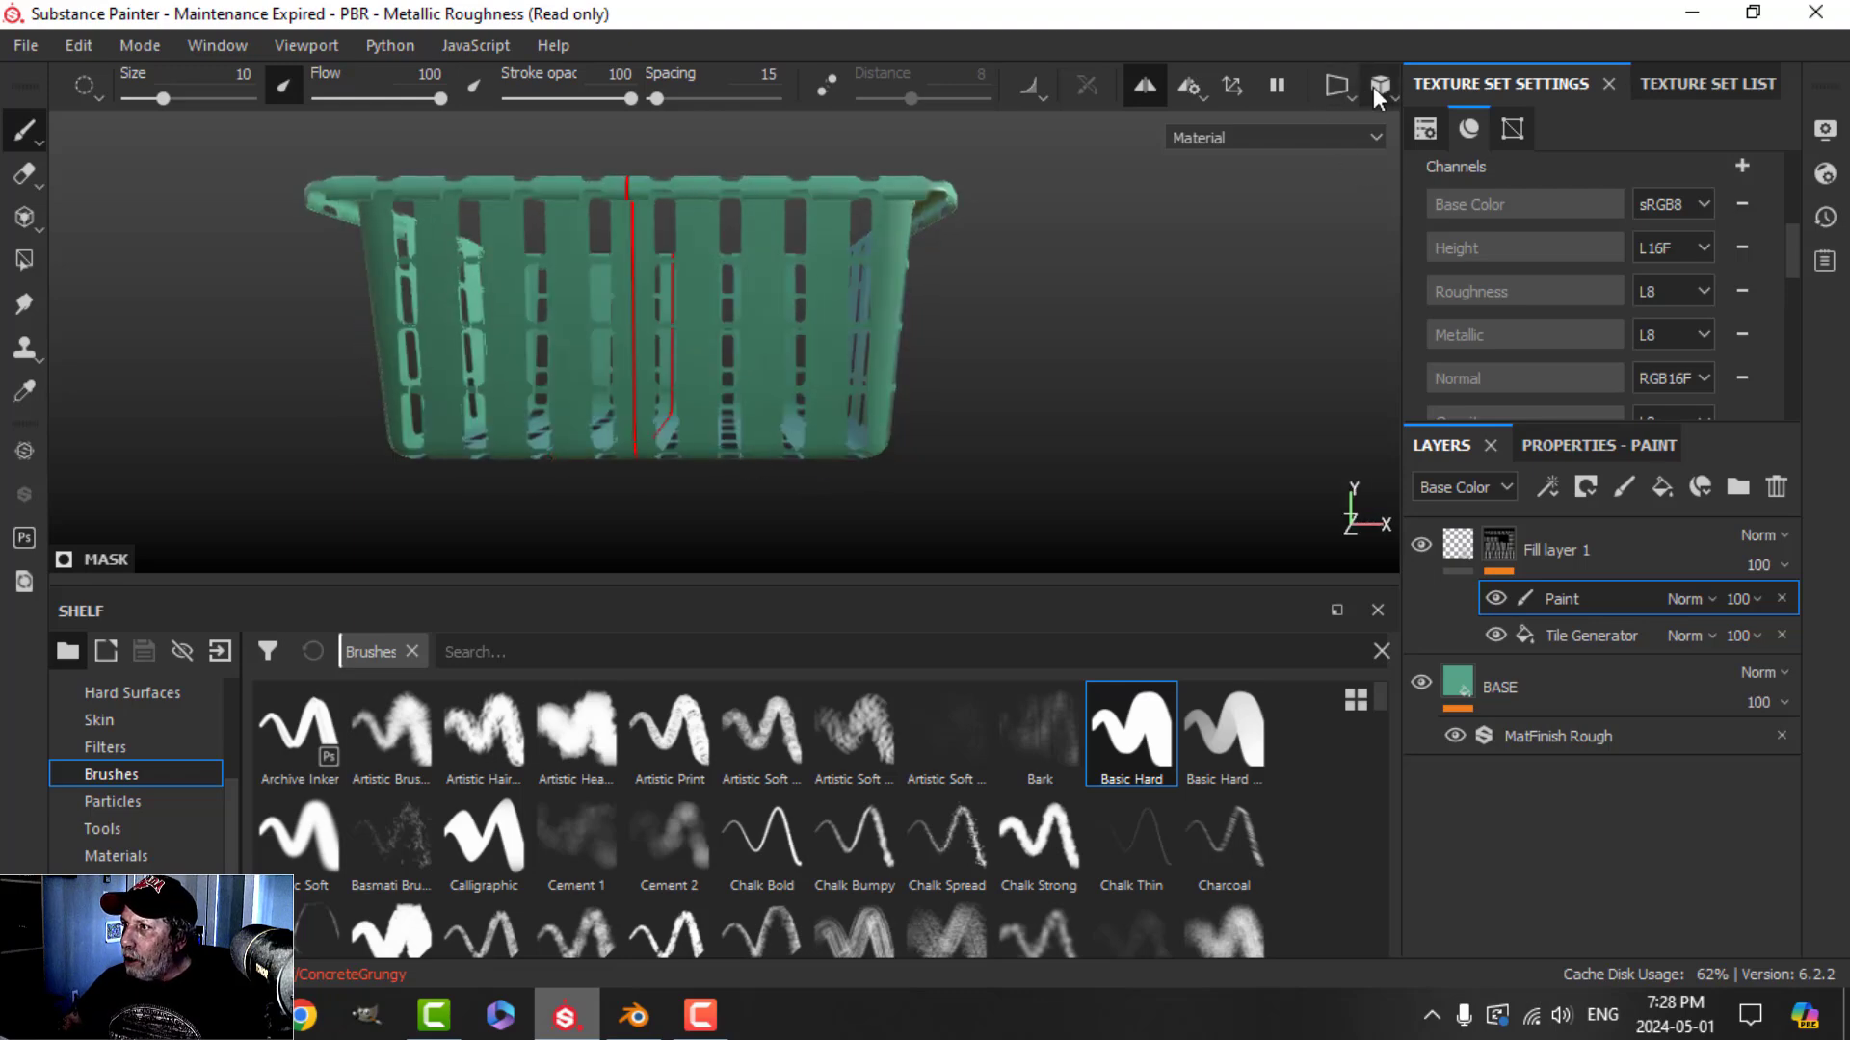
Switch to an orthographic view and paint out the partial openings along the long side's bottom edge and rim in black
click(1373, 86)
click(1410, 150)
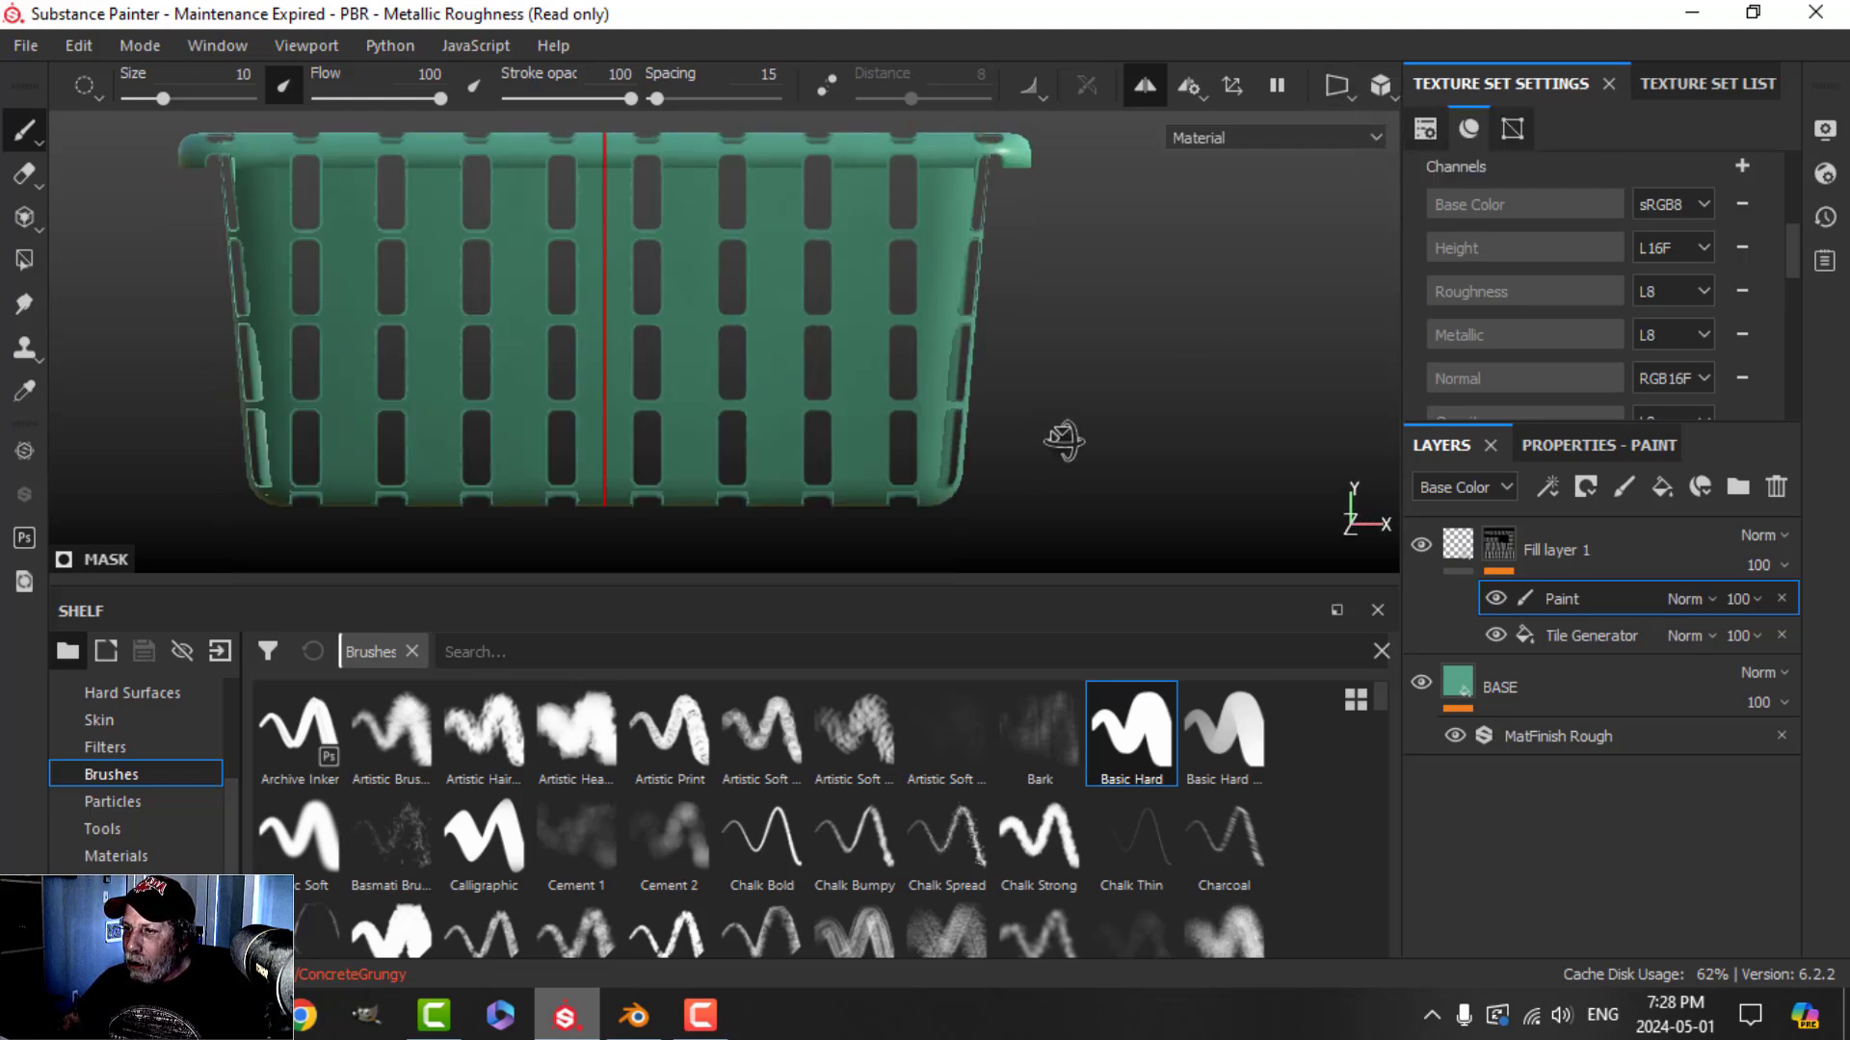
alt+middle_drag(1065, 475, 1028, 388)
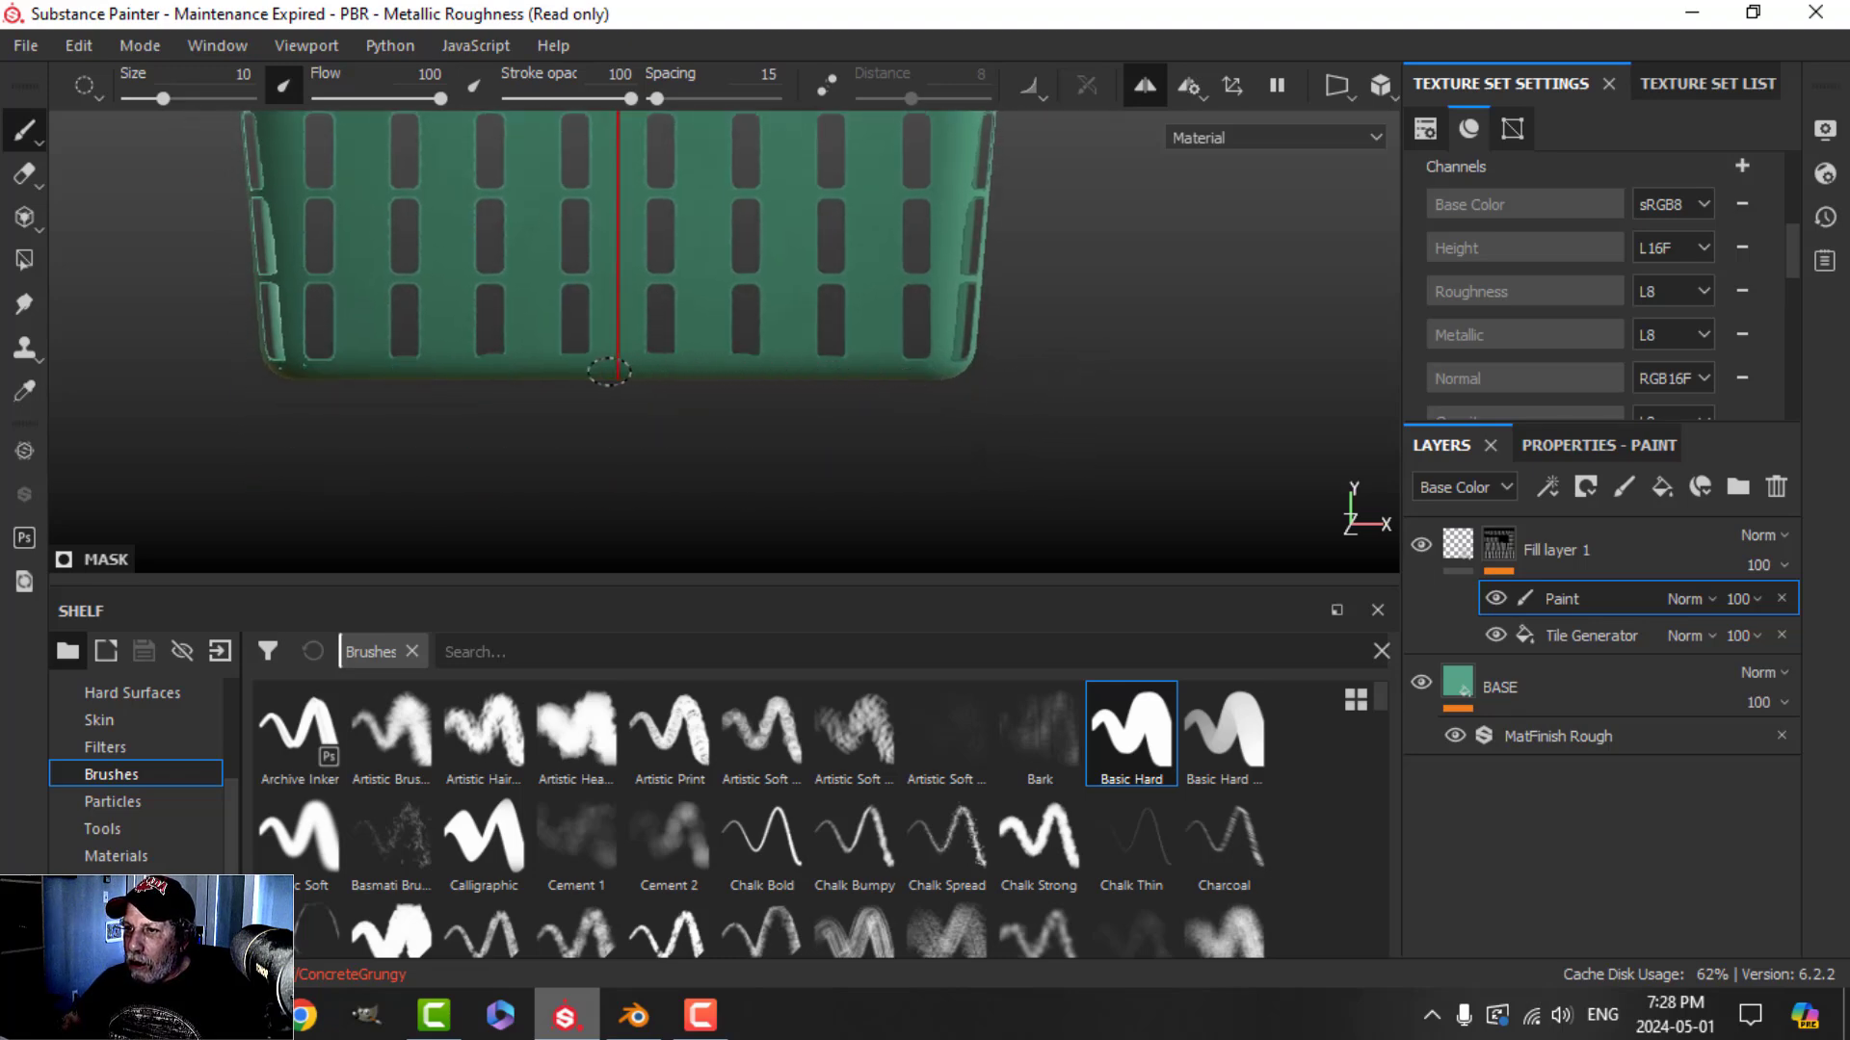
mouse_move(771, 433)
alt+mouse_down()
mouse_move(755, 467)
mouse_move(755, 343)
mouse_move(784, 448)
mouse_move(826, 356)
mouse_move(896, 337)
mouse_move(941, 375)
mouse_move(967, 306)
mouse_move(1020, 322)
mouse_move(958, 369)
mouse_move(977, 301)
alt+mouse_up()
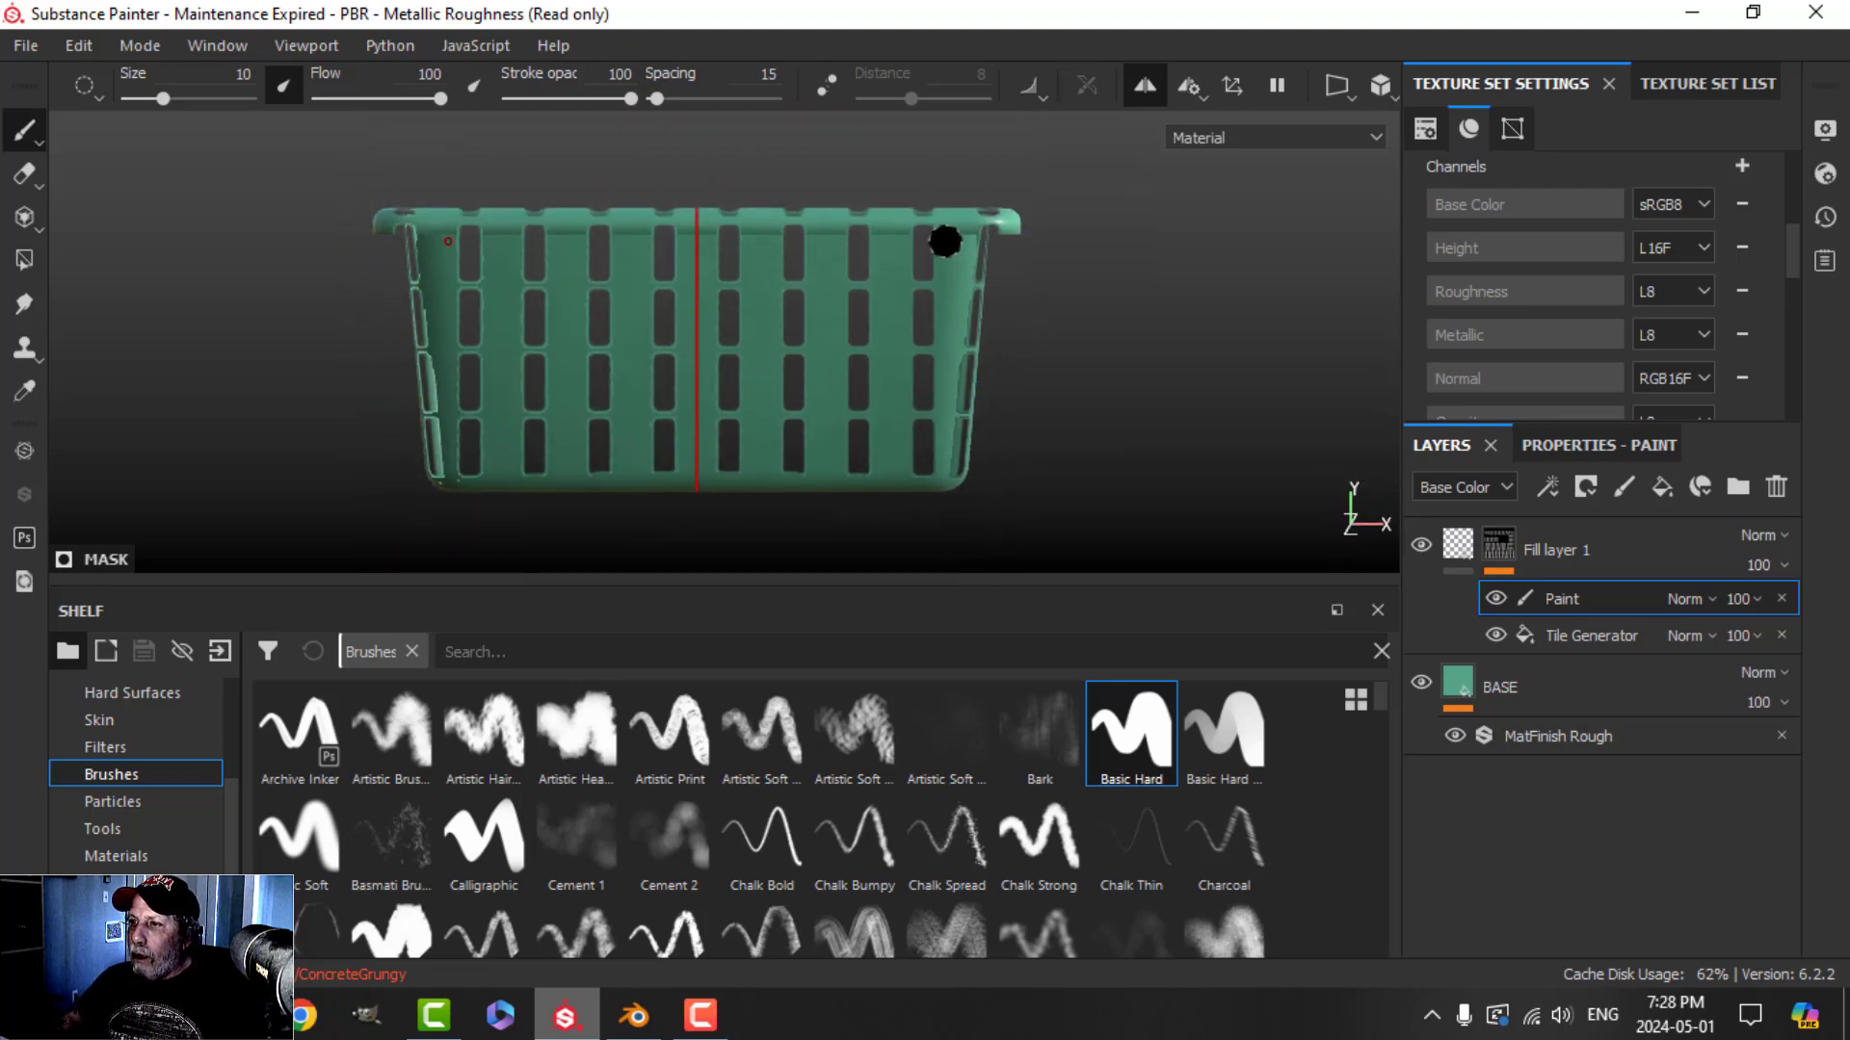
click(328, 211)
shift+click(1056, 210)
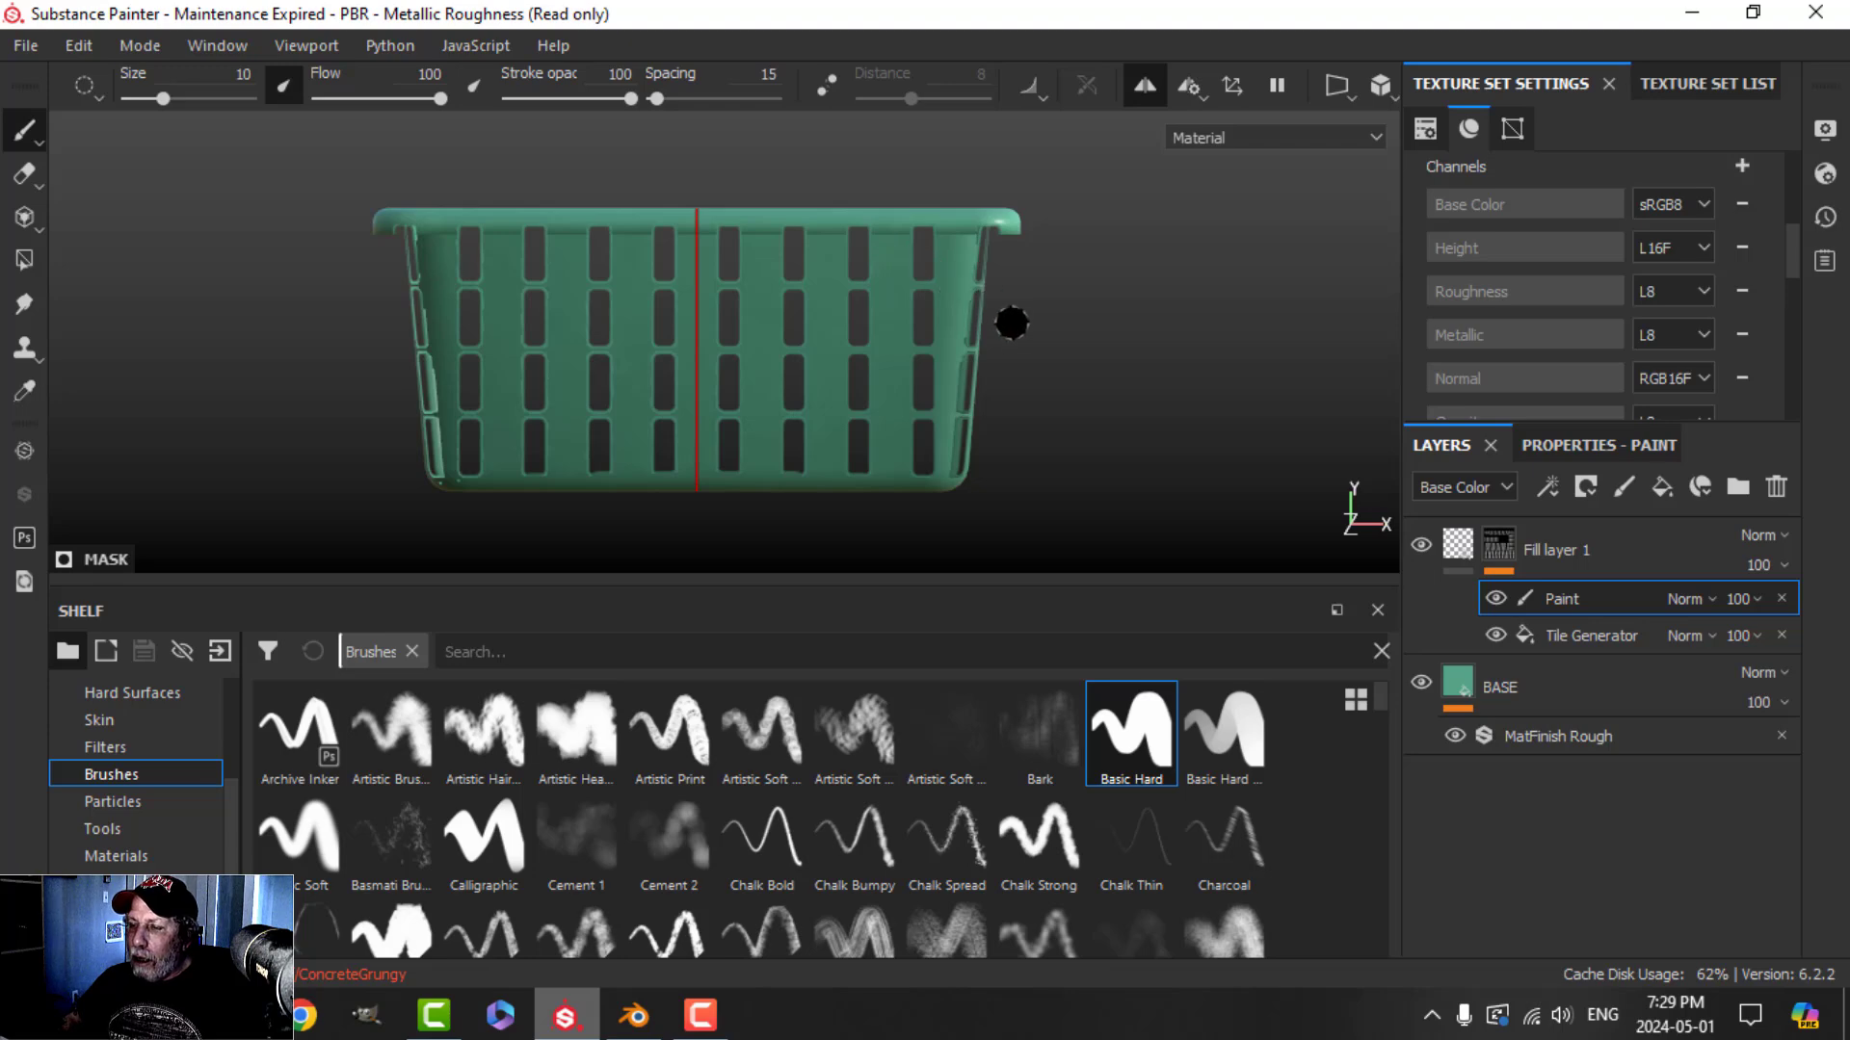
Paint out the top row of openings just below the rim on the basket's long side
mouse_move(1029, 343)
alt+mouse_down()
mouse_move(1041, 264)
mouse_move(1020, 309)
mouse_move(1040, 355)
mouse_move(1041, 330)
alt+mouse_up()
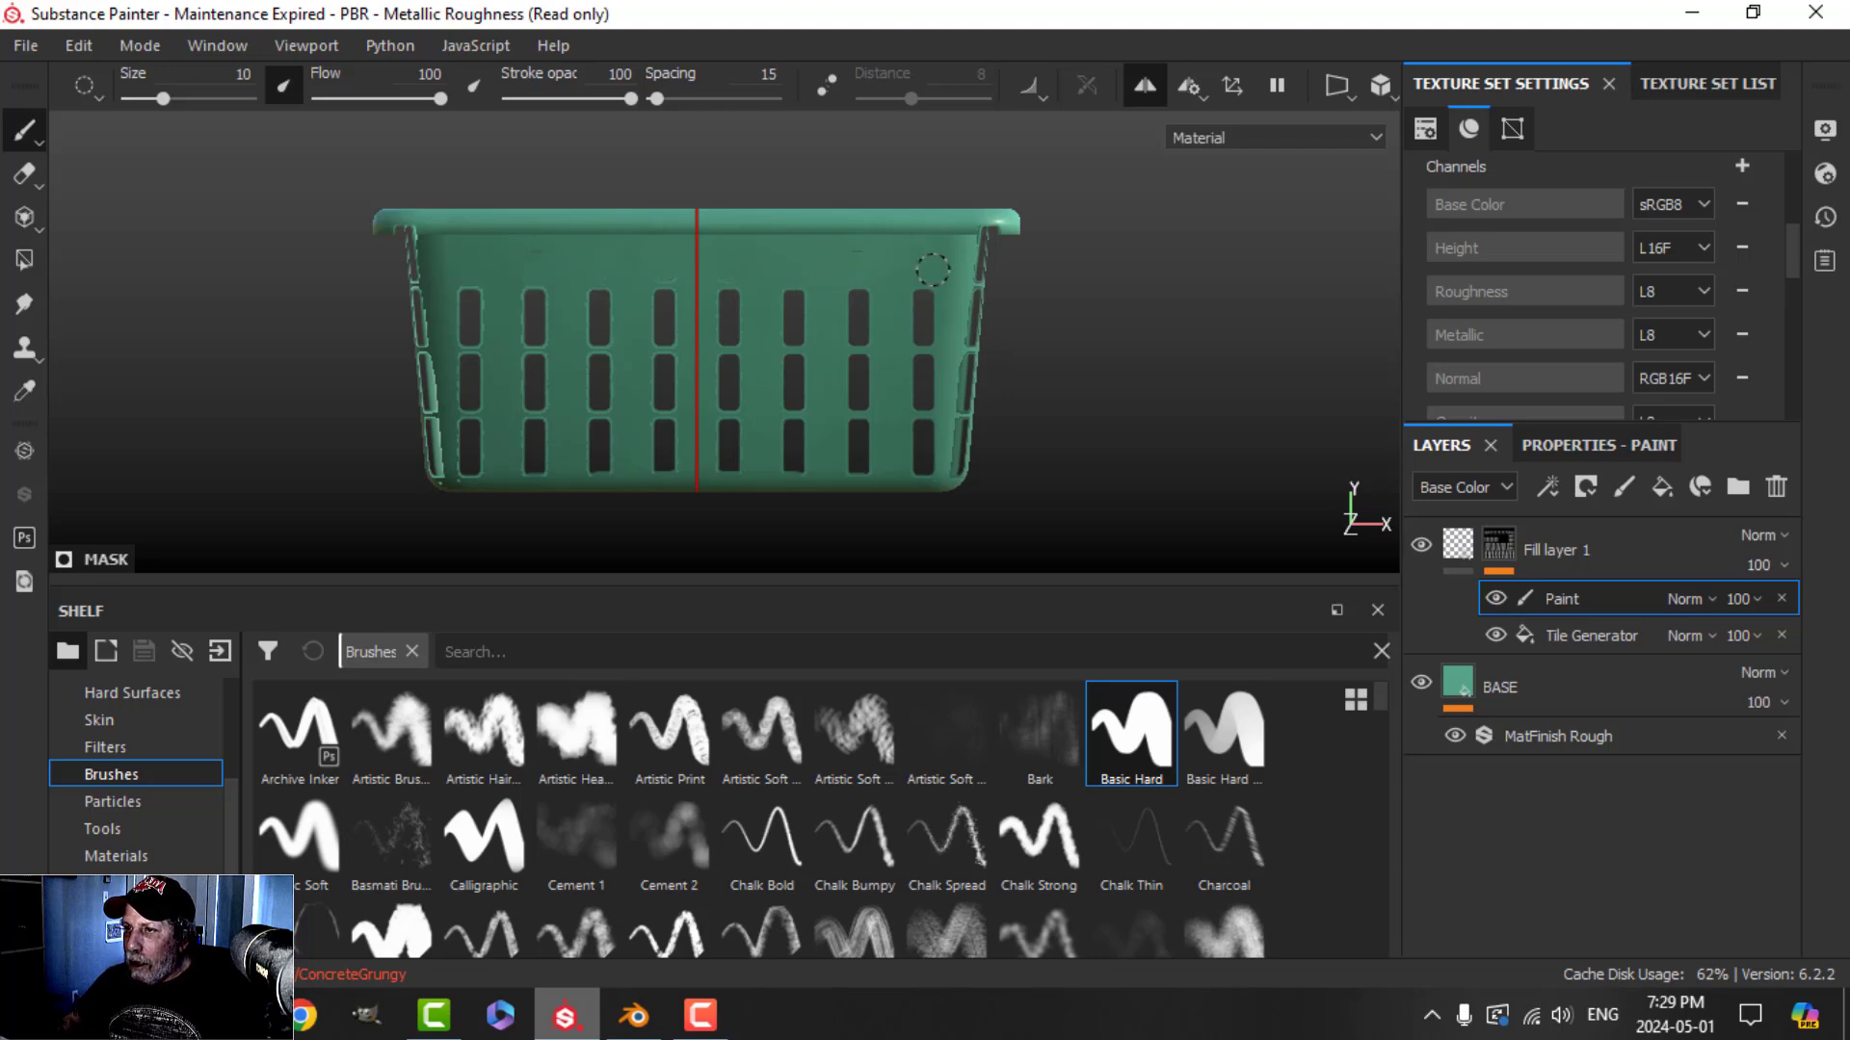
mouse_move(1048, 306)
alt+mouse_down()
mouse_move(950, 309)
mouse_move(979, 260)
mouse_move(953, 262)
alt+mouse_up()
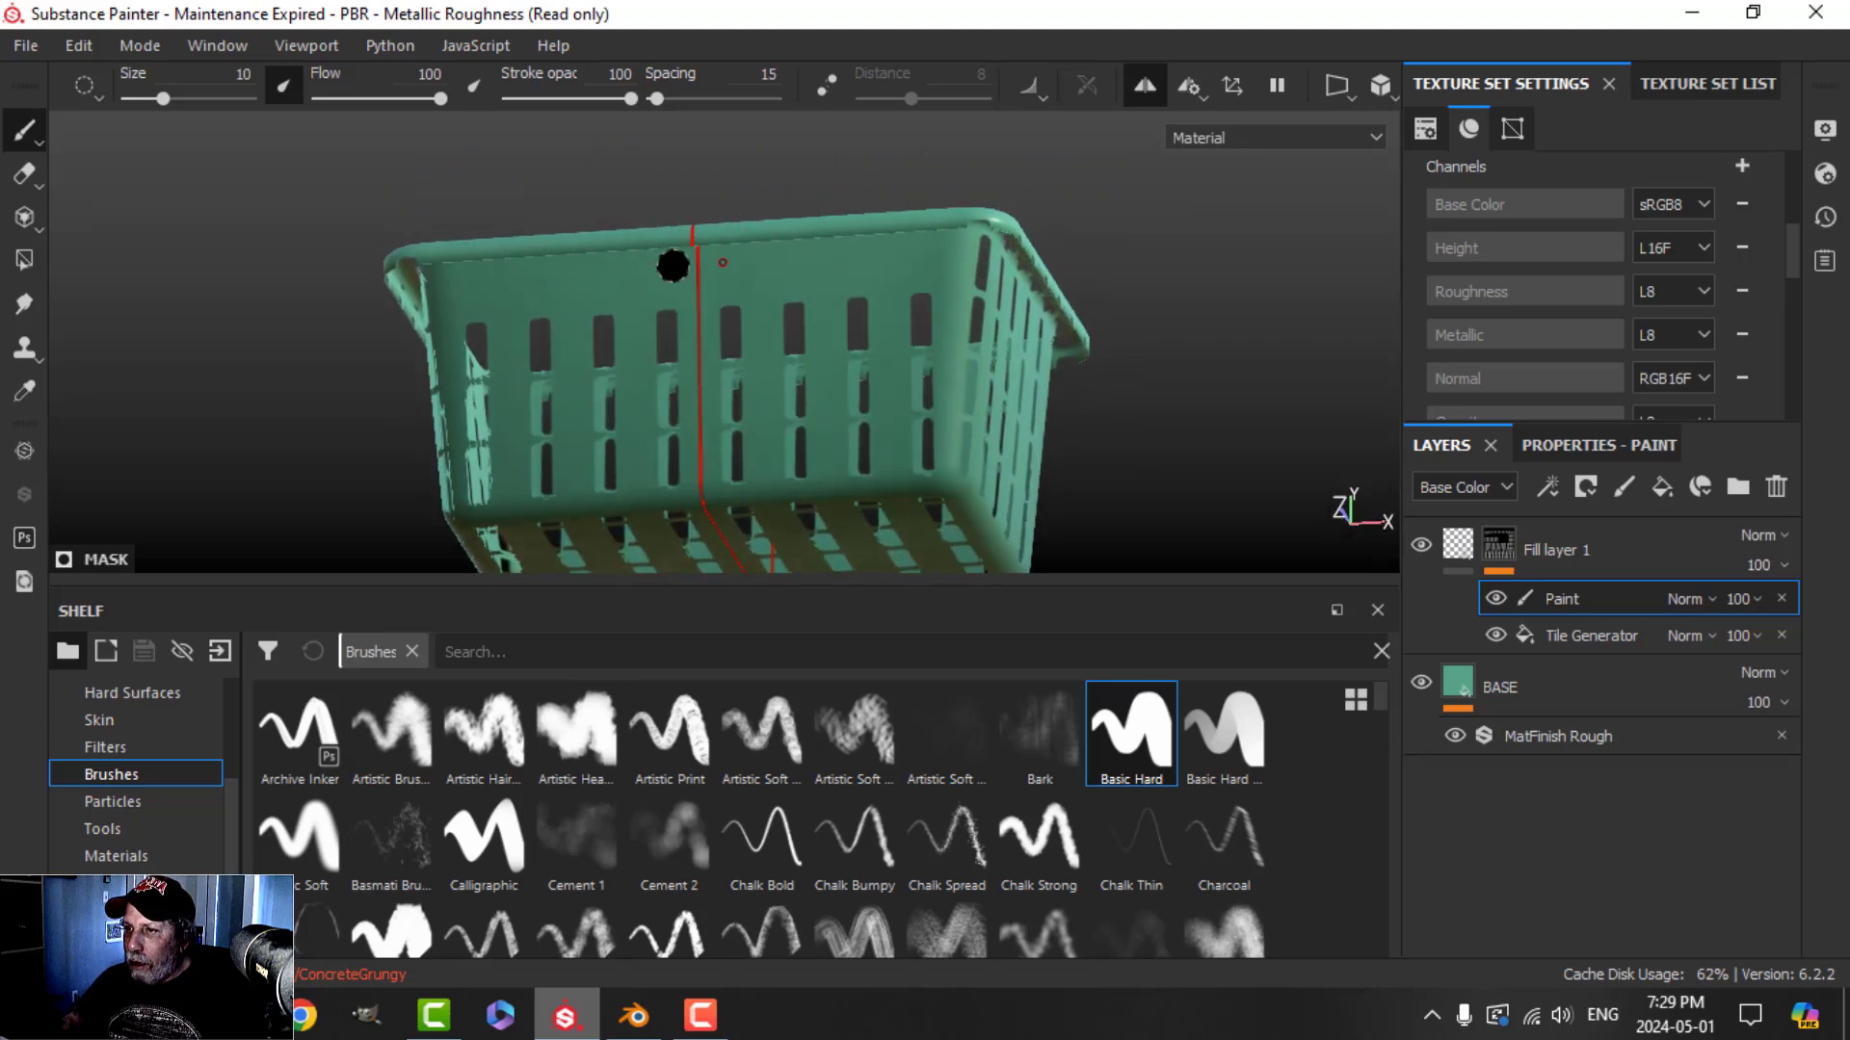
alt+drag(673, 265, 525, 248)
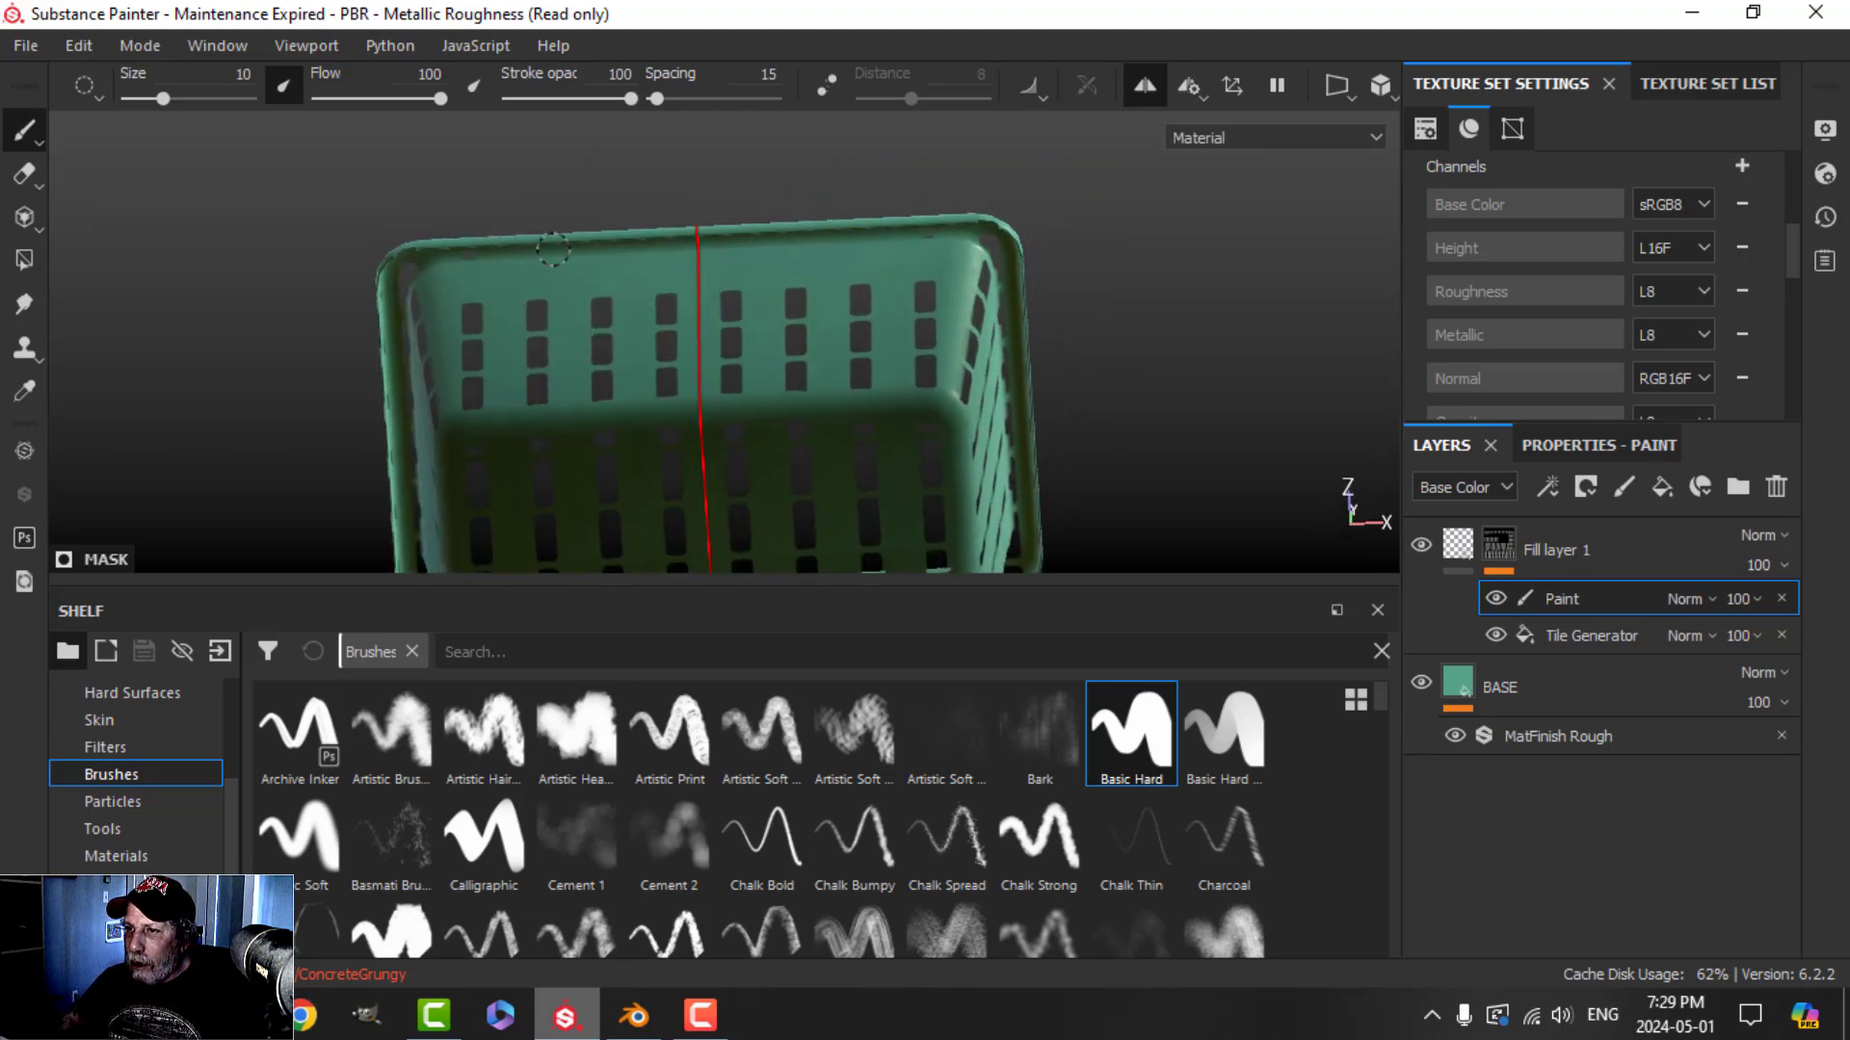
alt+drag(864, 300, 882, 407)
alt+middle_drag(946, 444, 928, 351)
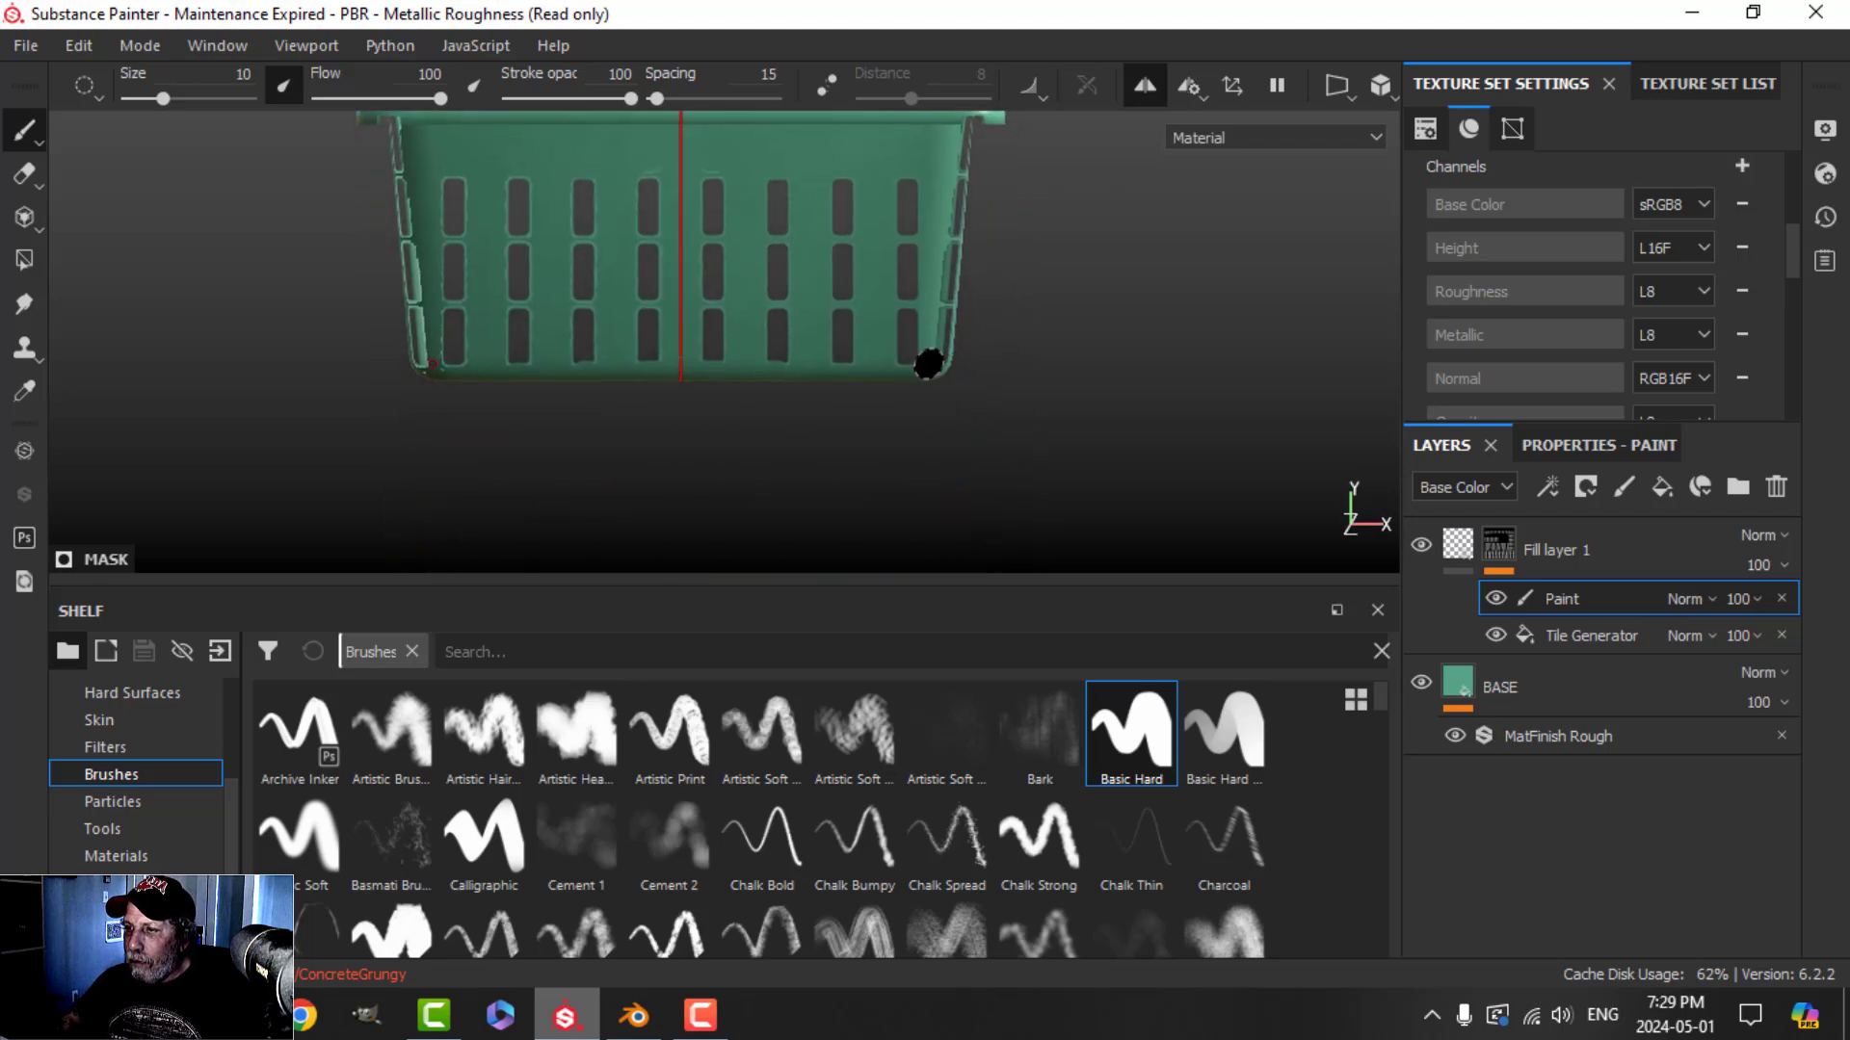
Paint out the top row of openings just below the rim on the opposite long side, working from inside the basket
scroll(907, 437, down, 1)
scroll(907, 437, up, 1)
alt+drag(844, 419, 910, 306)
key(f)
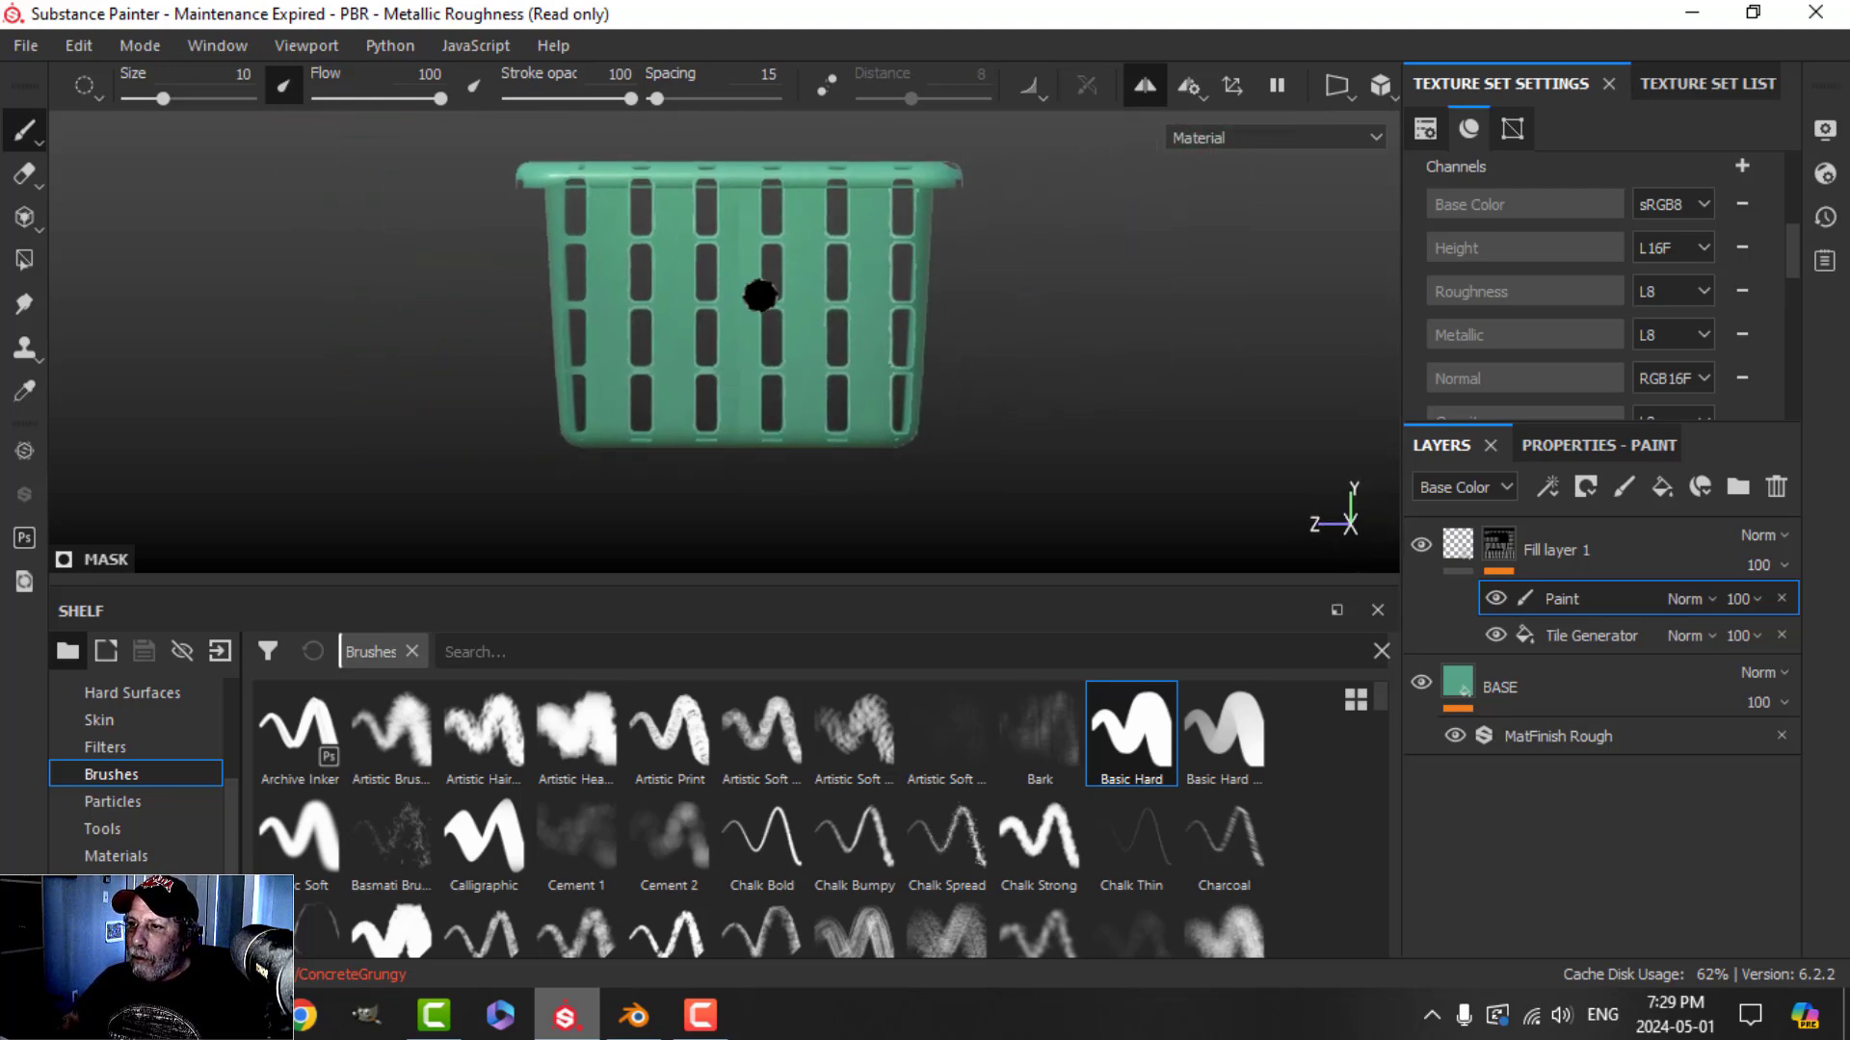
alt+drag(1088, 203, 942, 298)
alt+drag(996, 239, 1008, 392)
alt+drag(1094, 343, 790, 321)
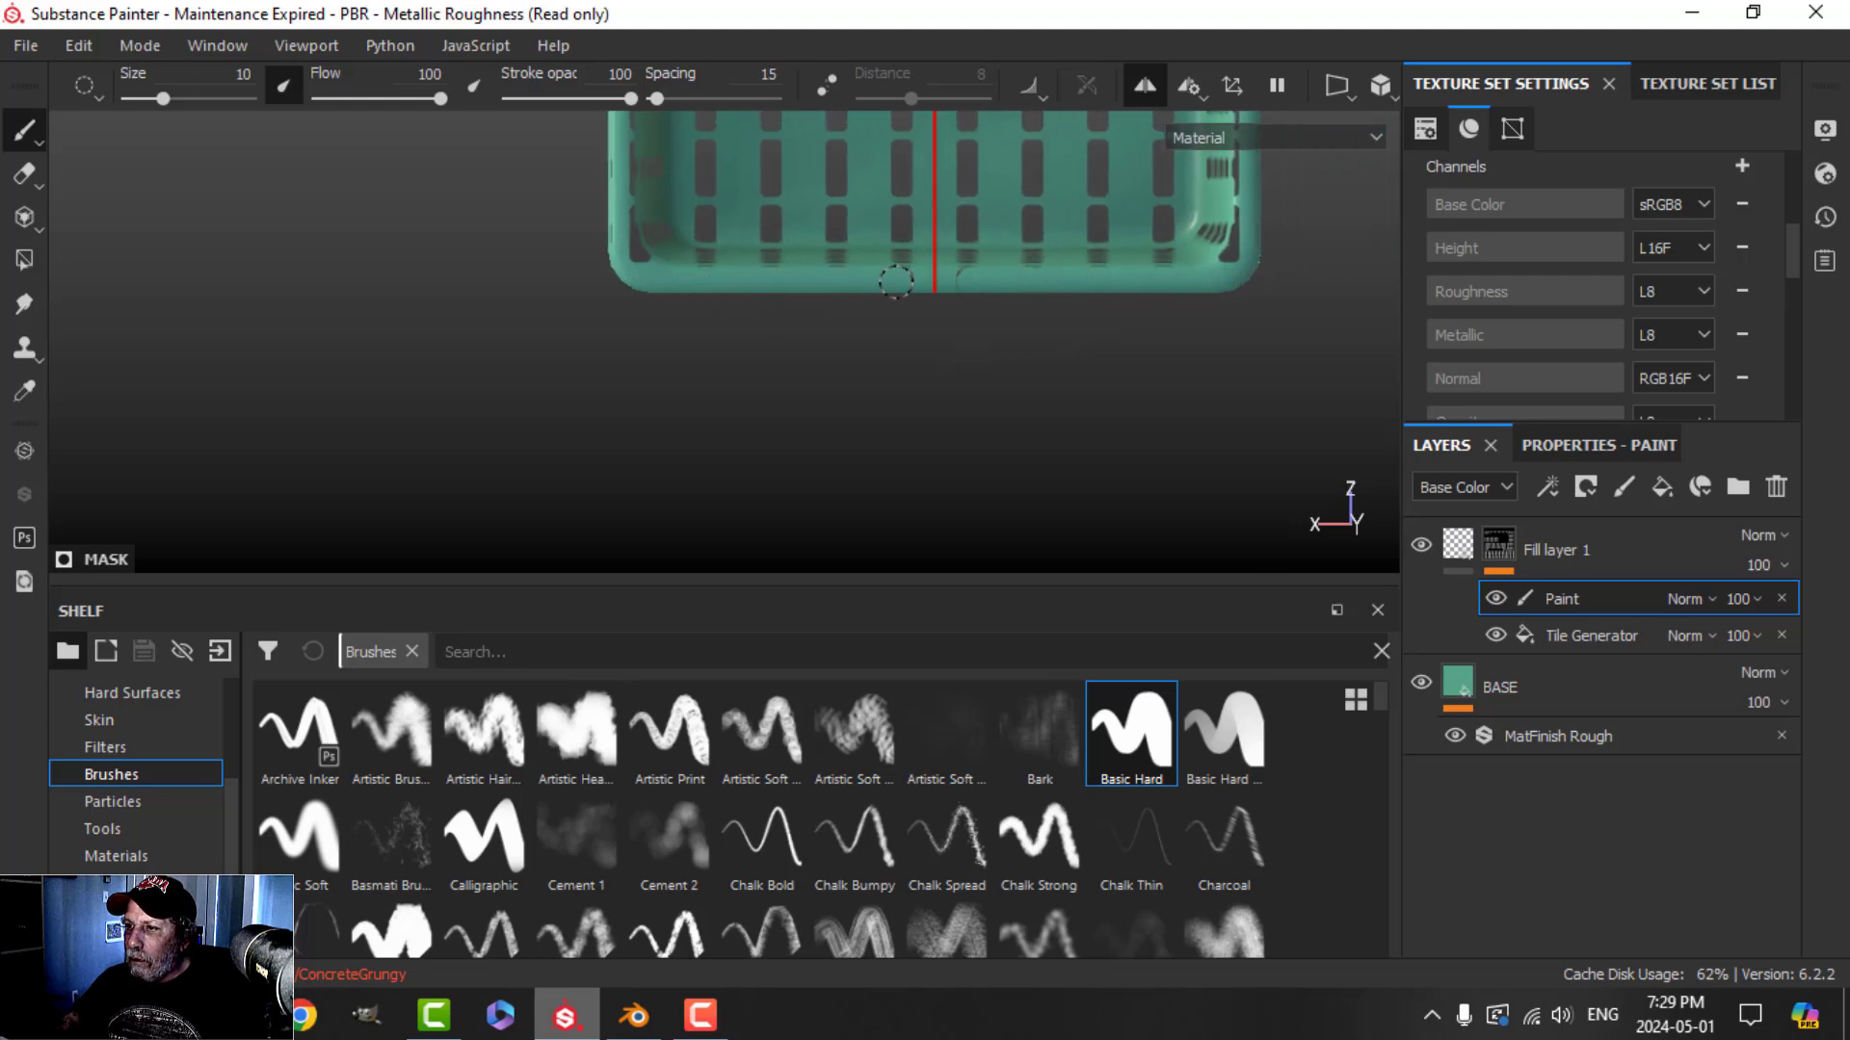
alt+middle_drag(1278, 302, 954, 434)
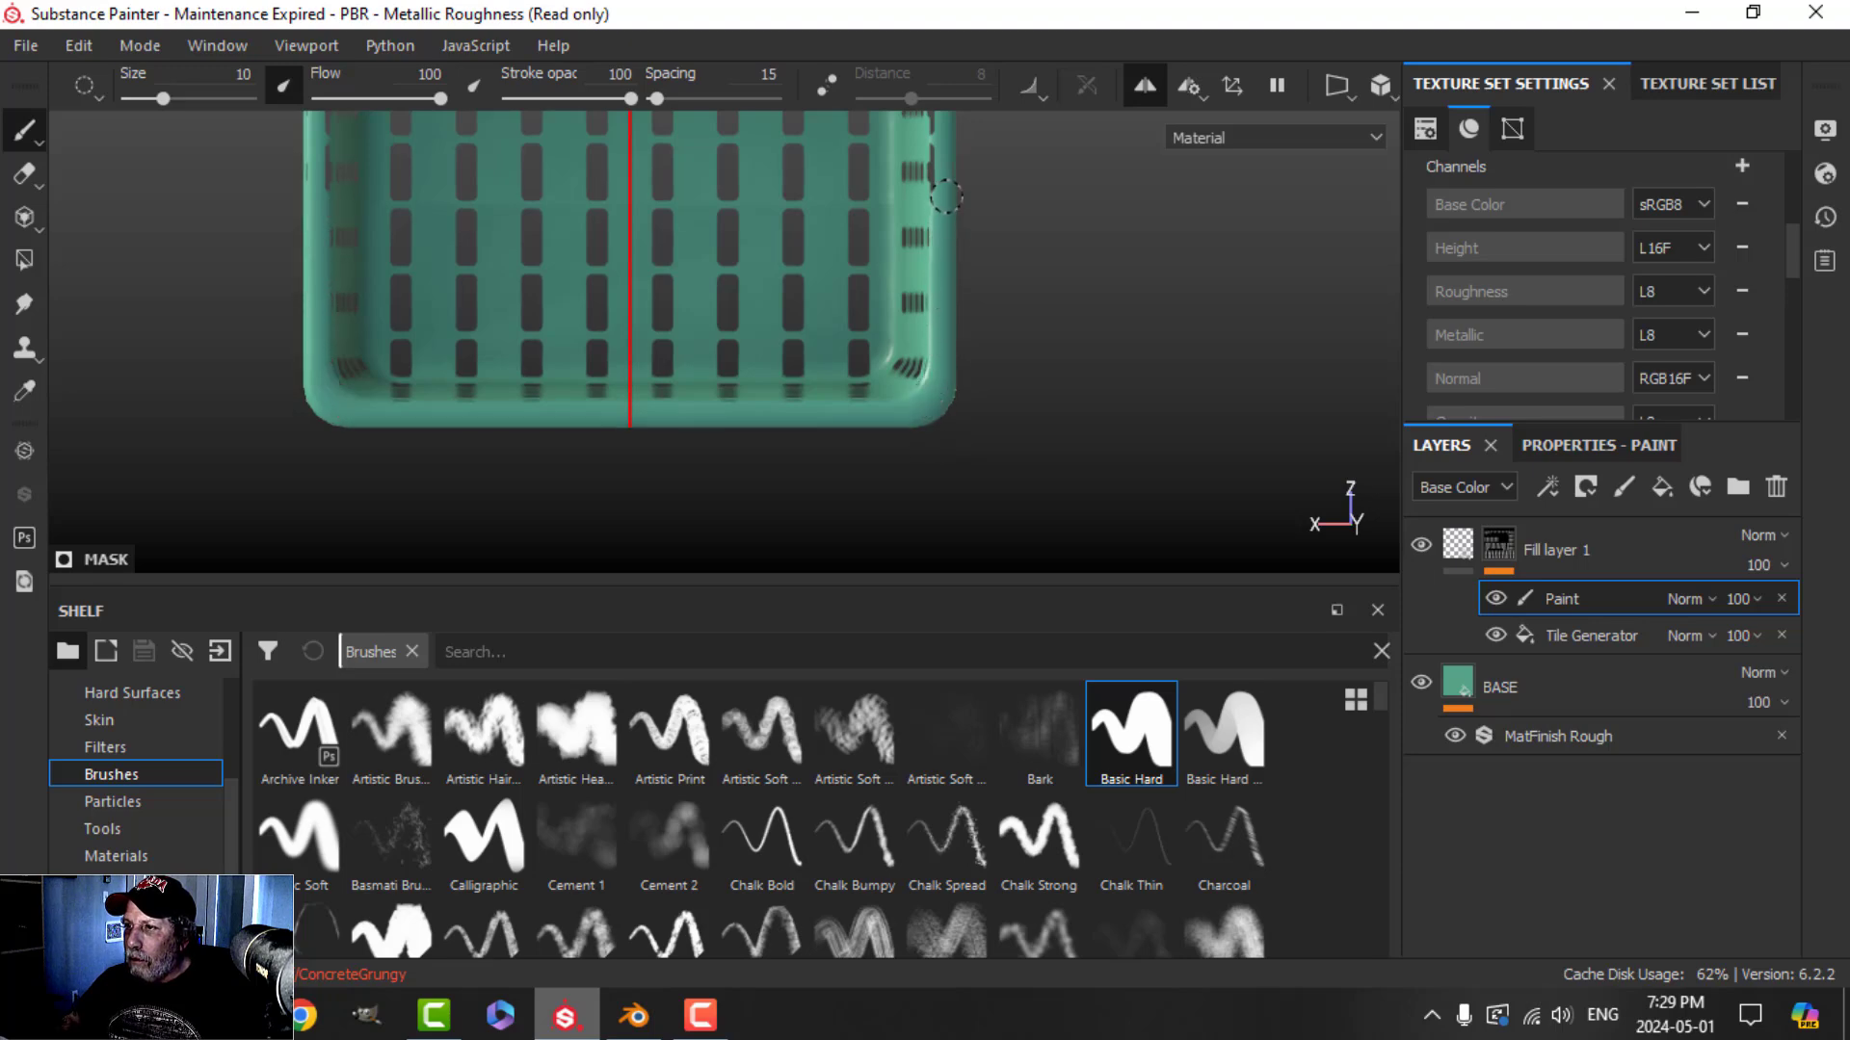
alt+middle_drag(949, 195, 973, 318)
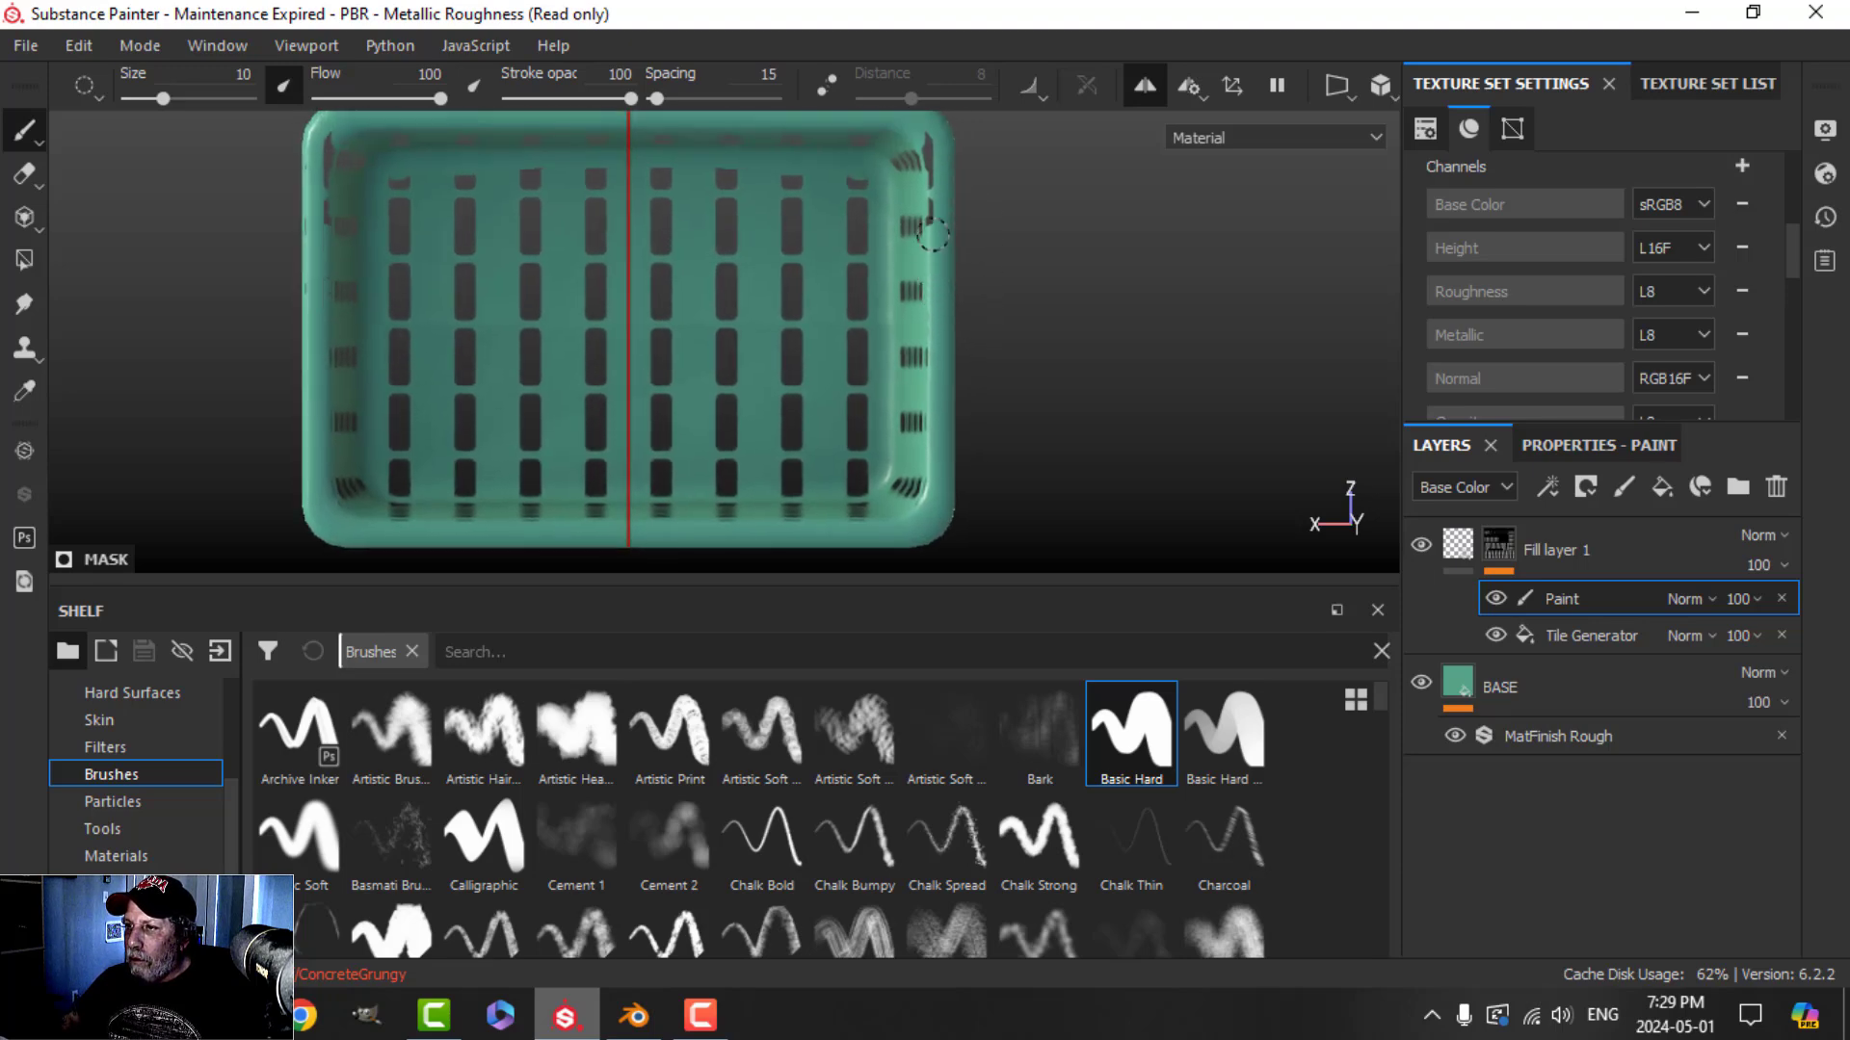
alt+drag(973, 222, 857, 313)
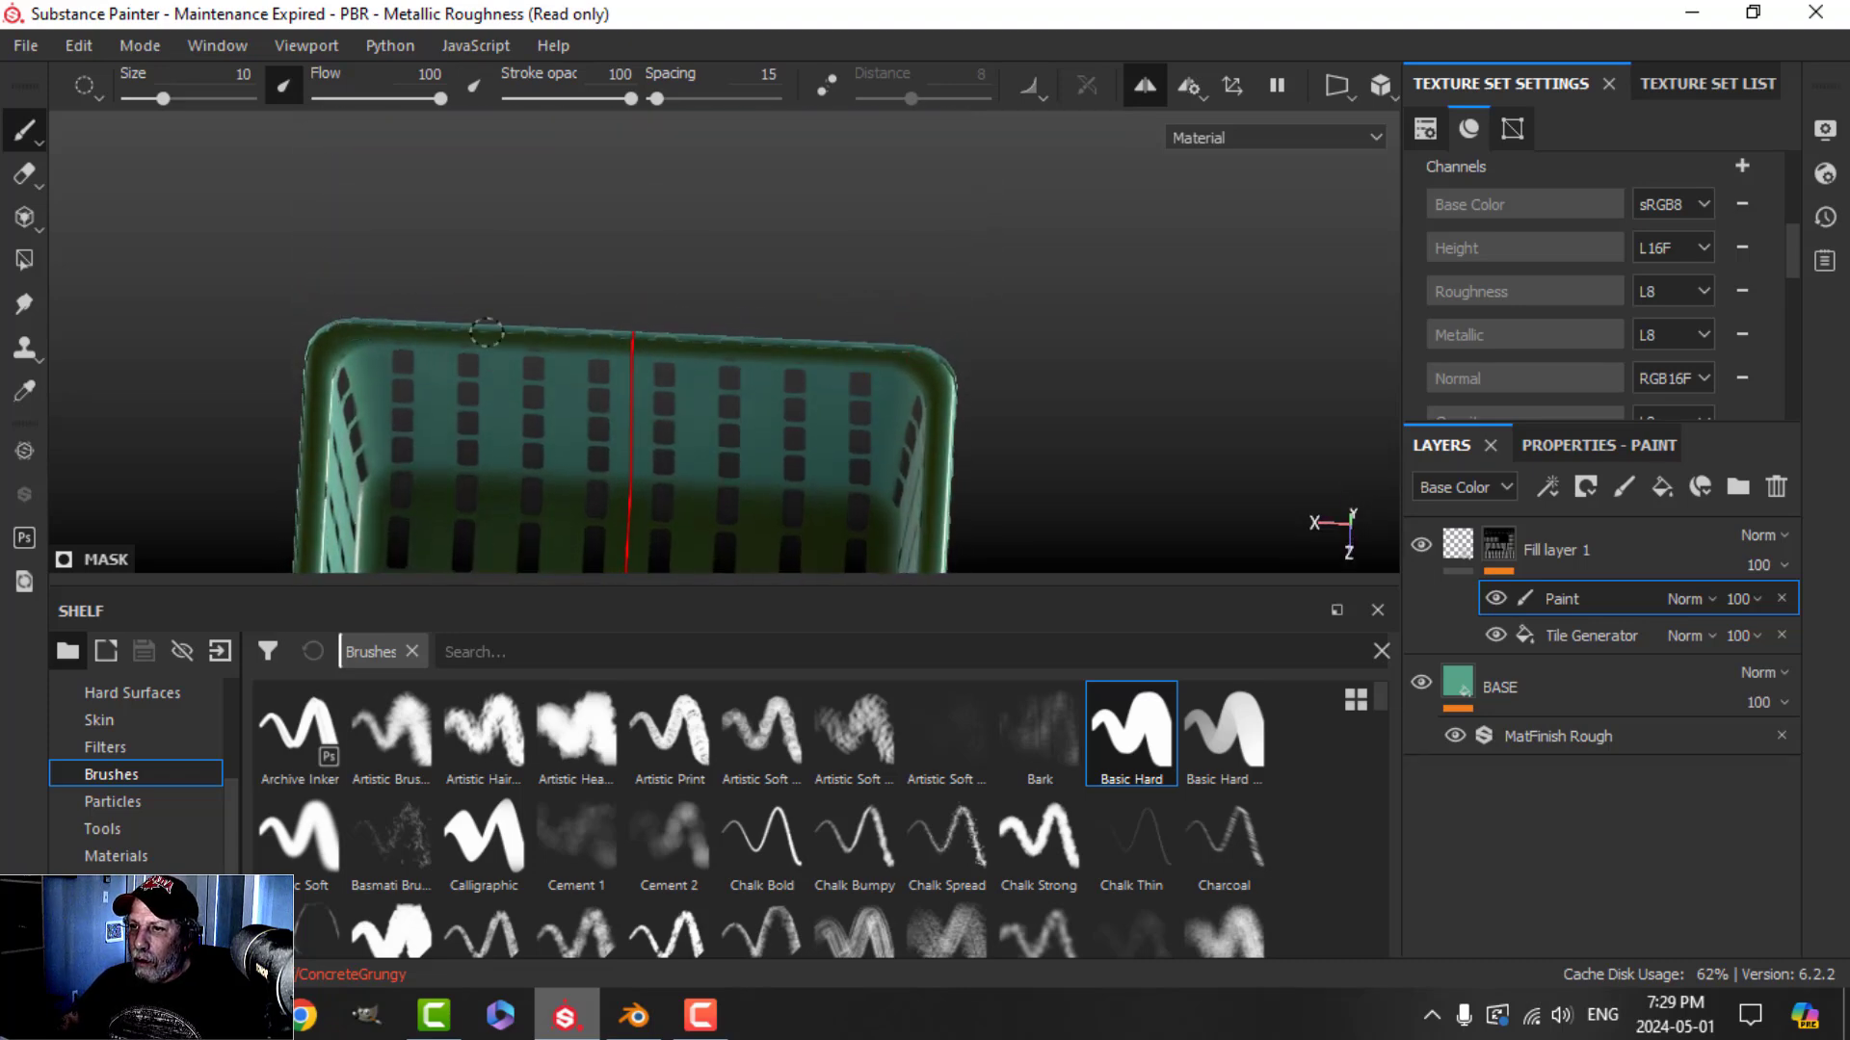
shift+right_drag(915, 349, 959, 340)
scroll(639, 371, up, 5)
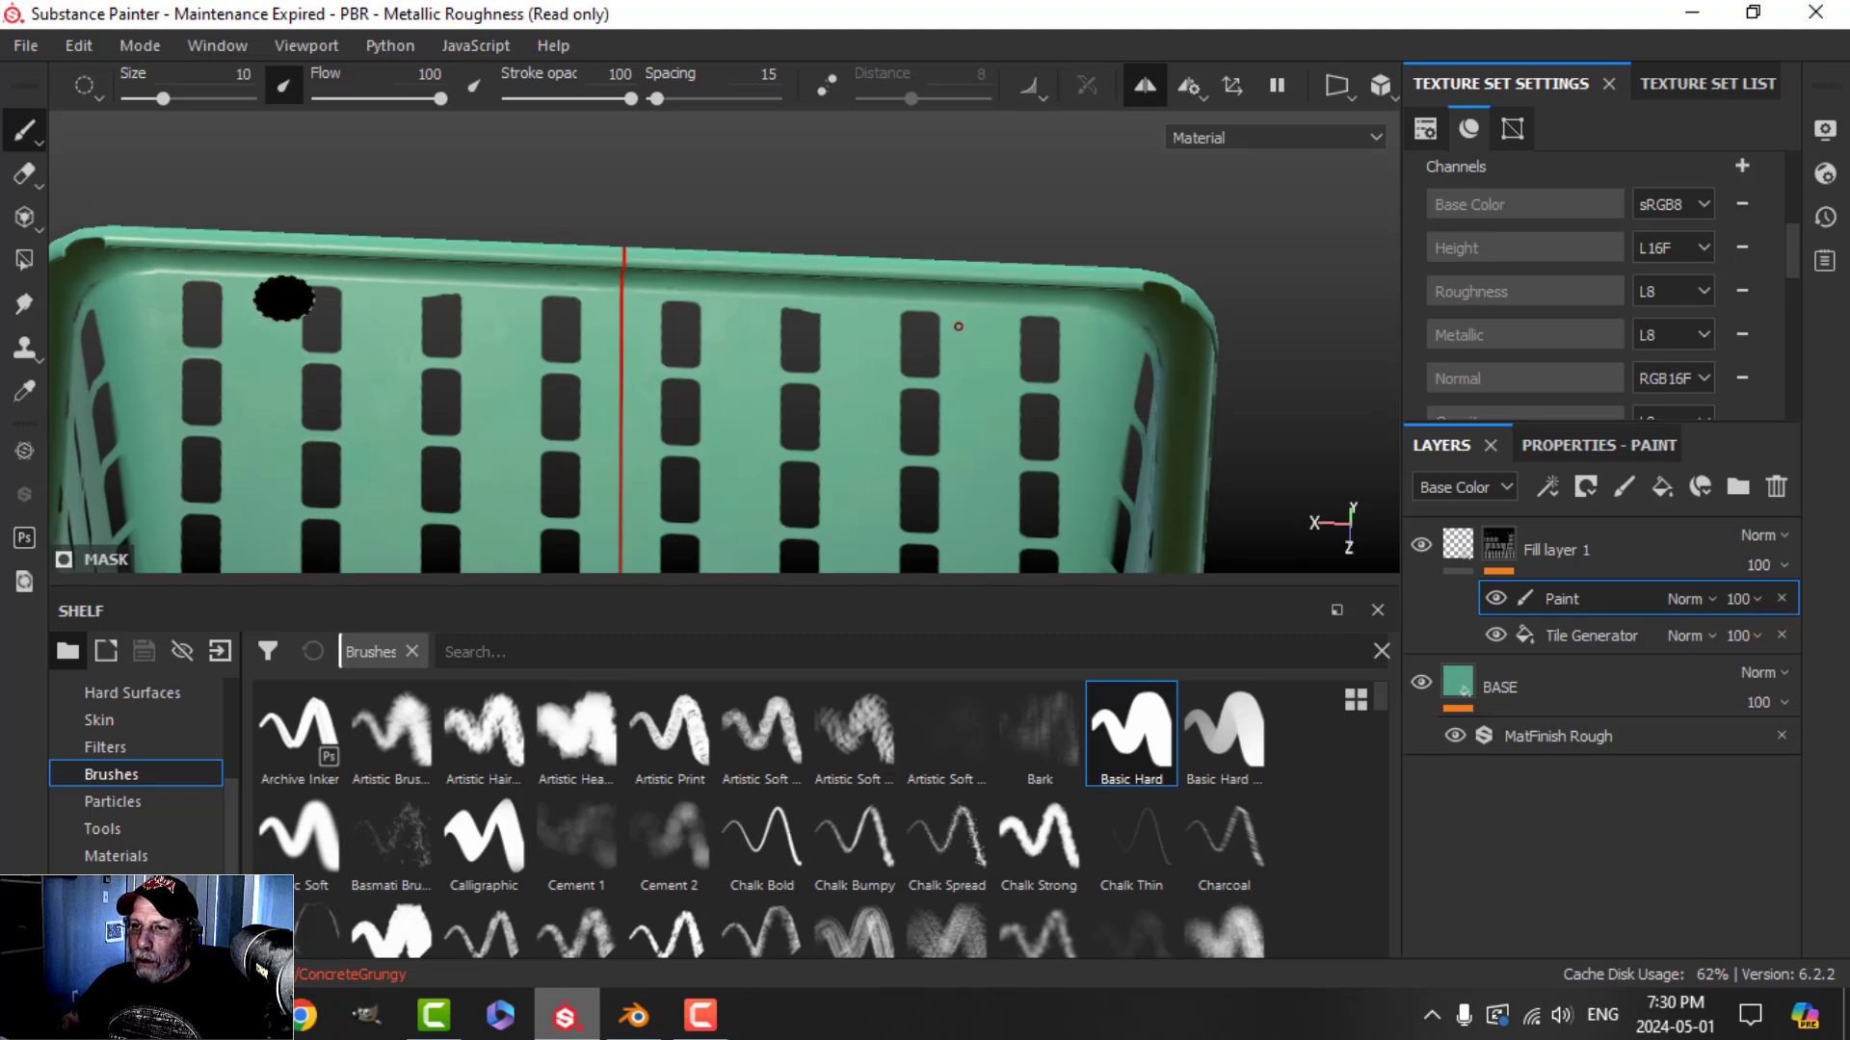
mouse_move(239, 298)
mouse_down()
mouse_move(193, 297)
mouse_move(365, 304)
mouse_move(201, 311)
mouse_move(338, 331)
mouse_move(503, 317)
mouse_move(388, 299)
mouse_move(562, 349)
mouse_up()
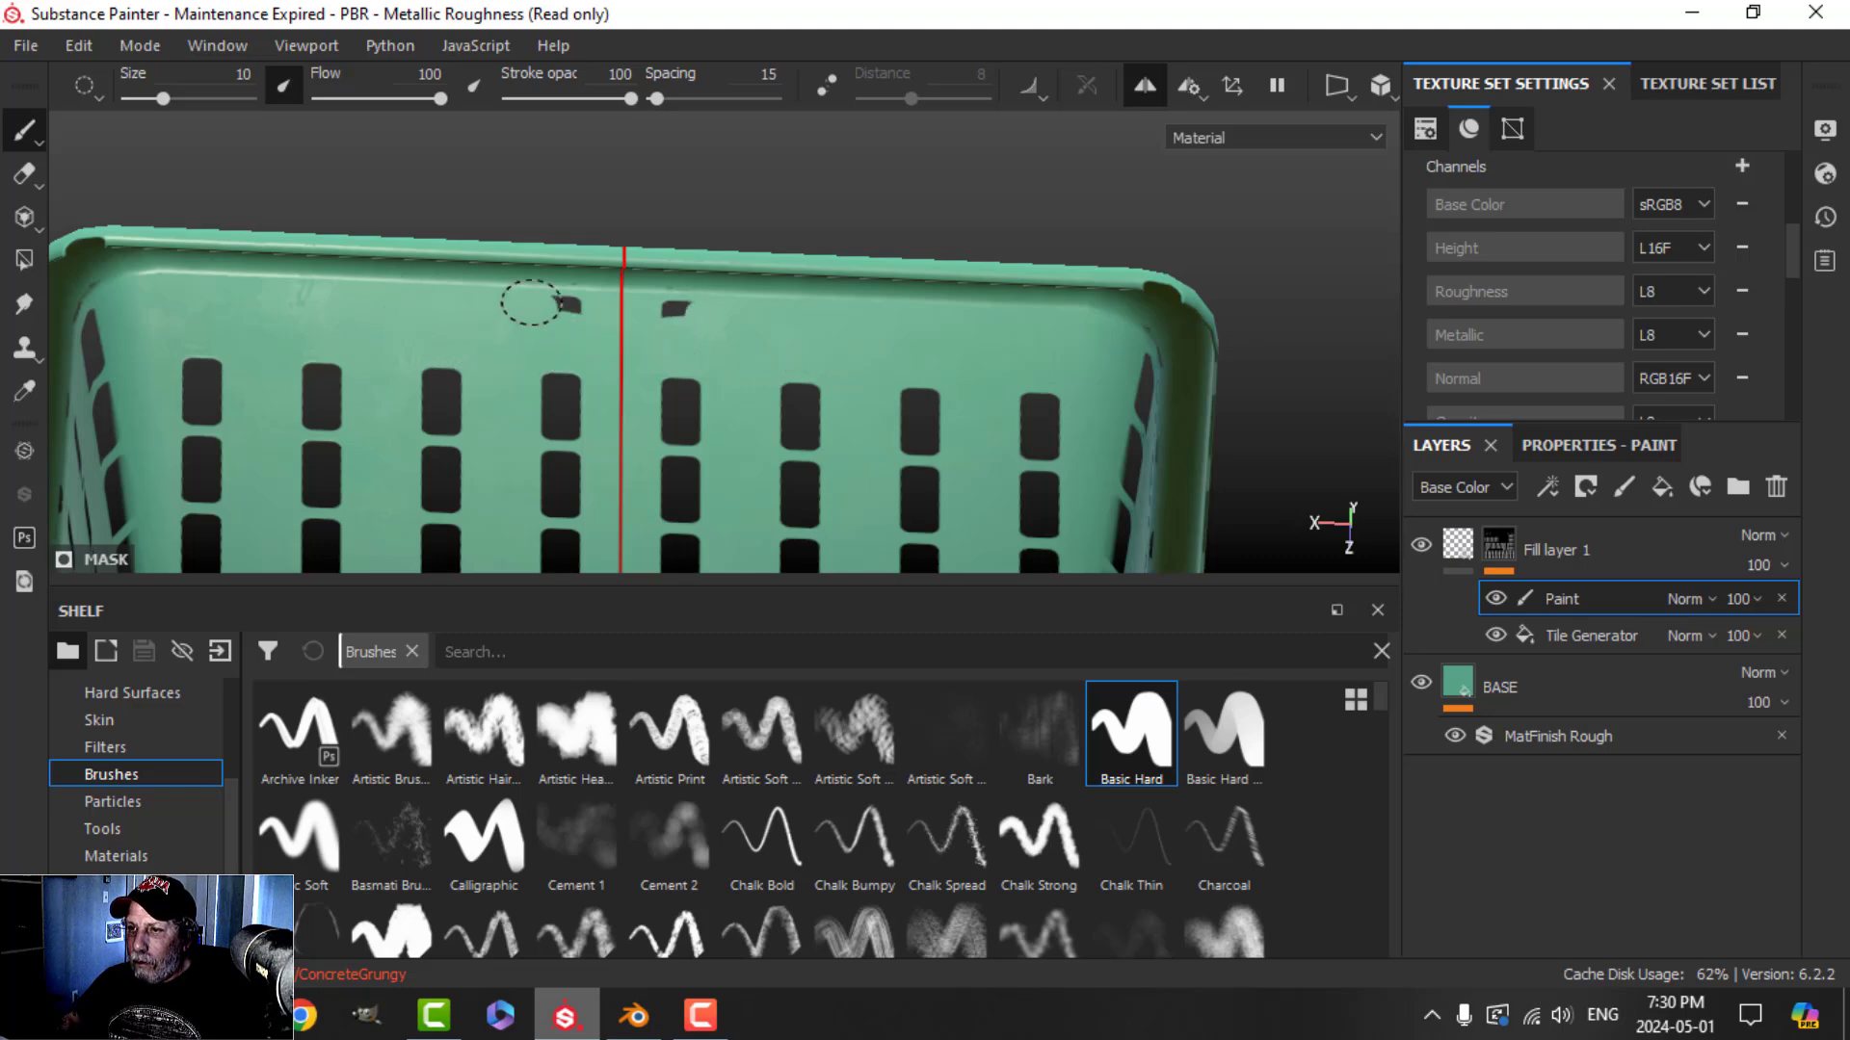
mouse_move(883, 322)
alt+mouse_down()
mouse_move(1148, 281)
mouse_move(1044, 338)
alt+mouse_up()
Paint out the stray holes in the rim and the top row of openings below it on the basket's short end
scroll(791, 340, down, 3)
alt+drag(784, 322, 793, 408)
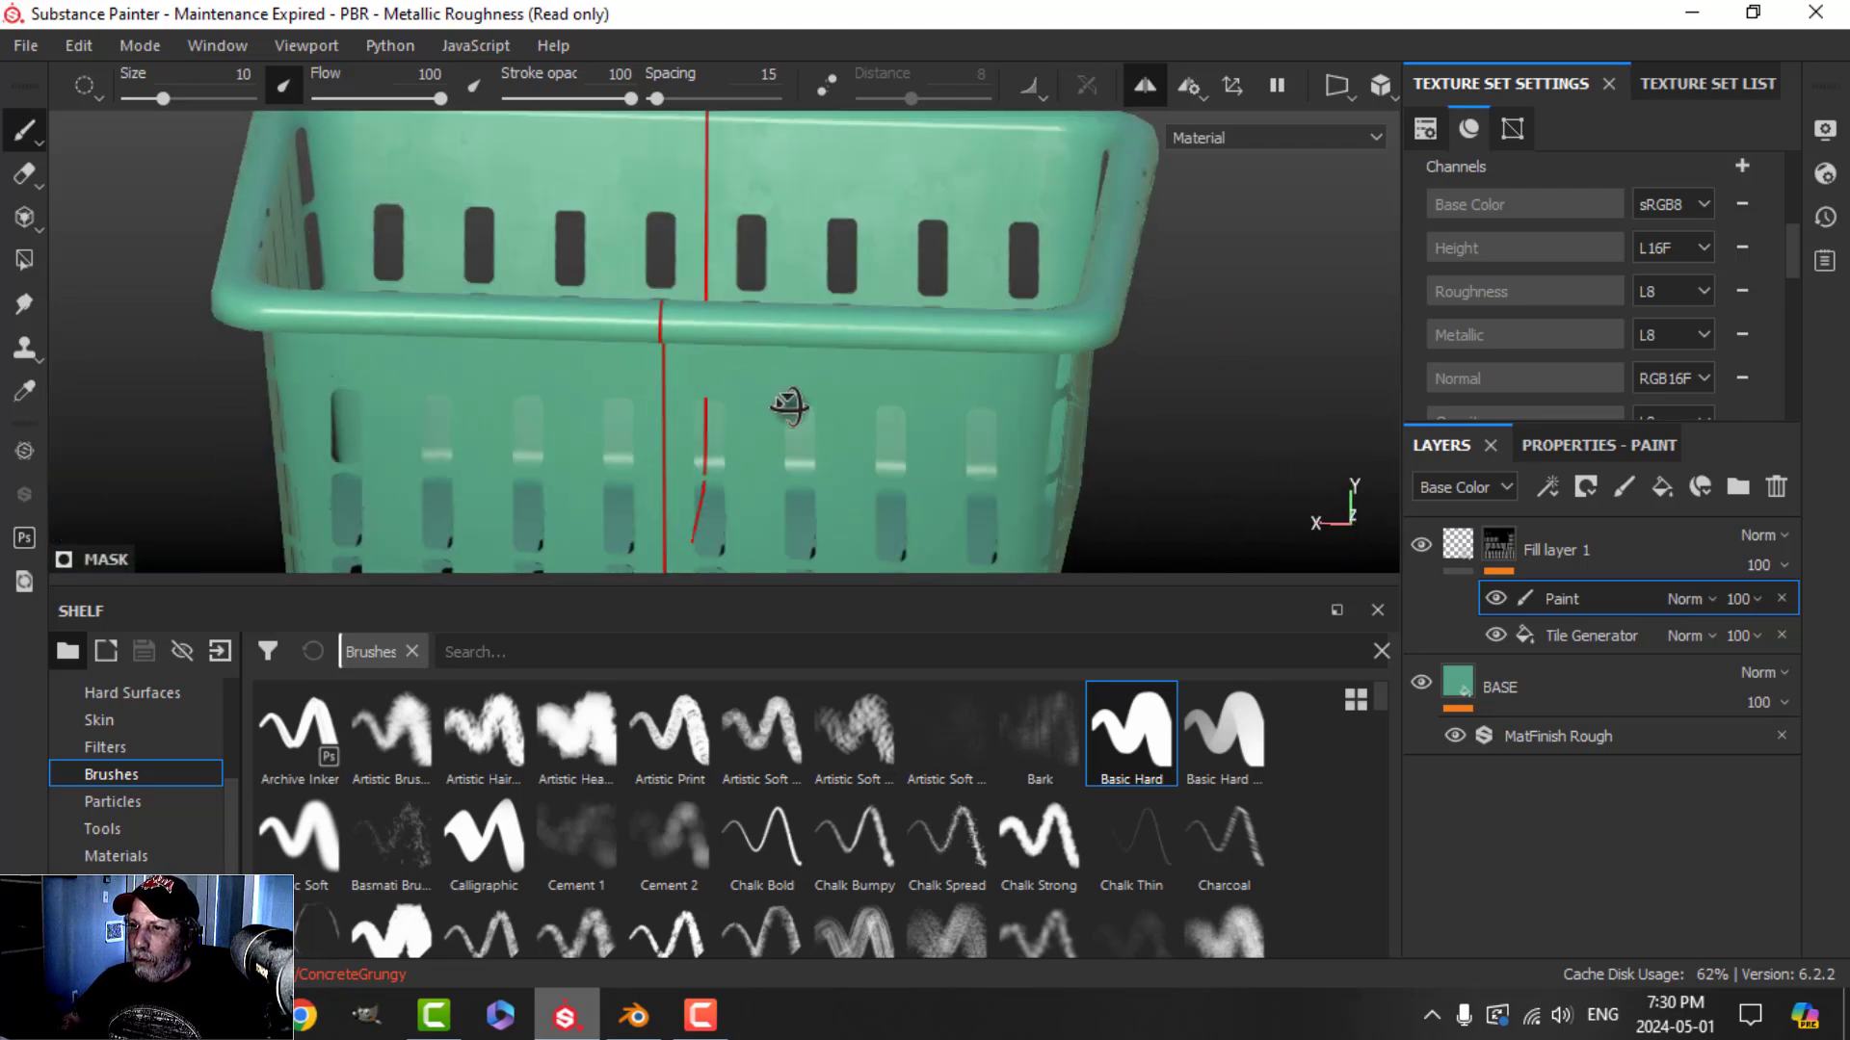
alt+middle_drag(855, 425, 555, 284)
alt+drag(768, 316, 703, 351)
alt+middle_drag(727, 289, 820, 452)
alt+drag(820, 452, 784, 425)
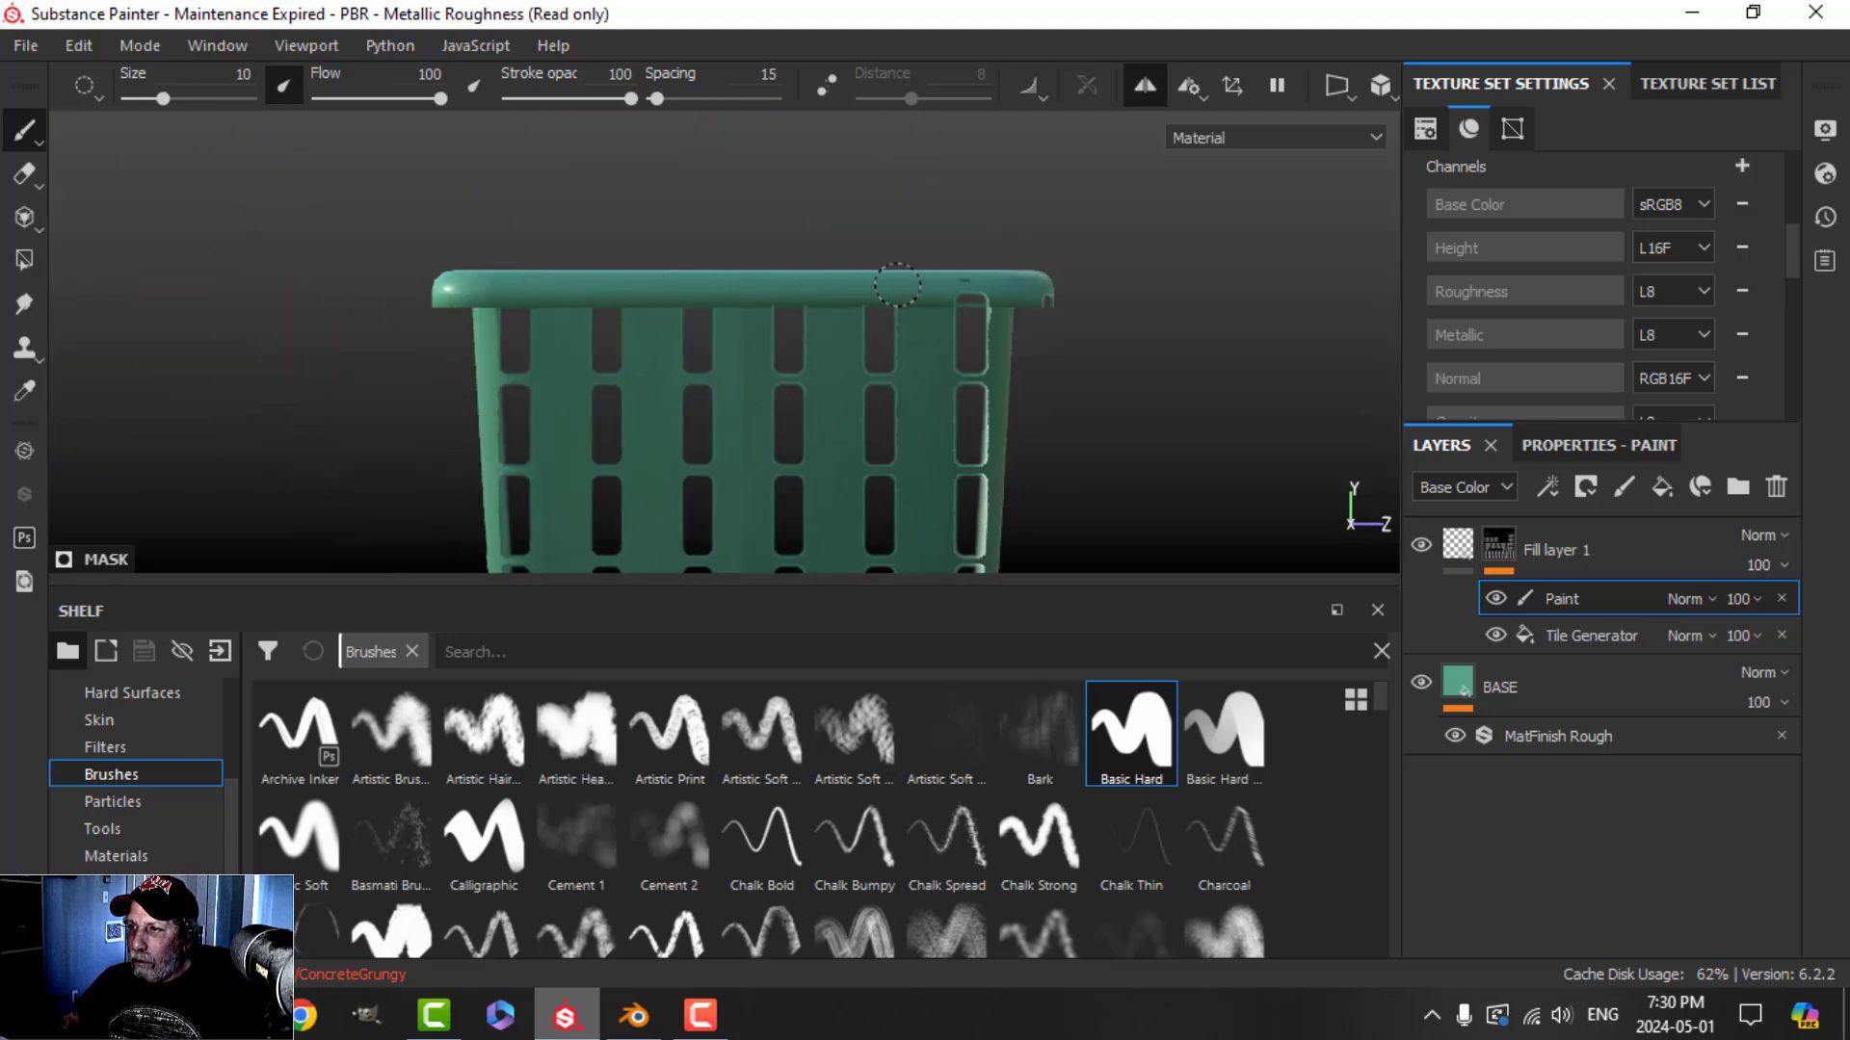
mouse_move(1065, 289)
mouse_down()
mouse_move(1028, 322)
mouse_move(755, 311)
mouse_up()
drag(492, 302, 591, 324)
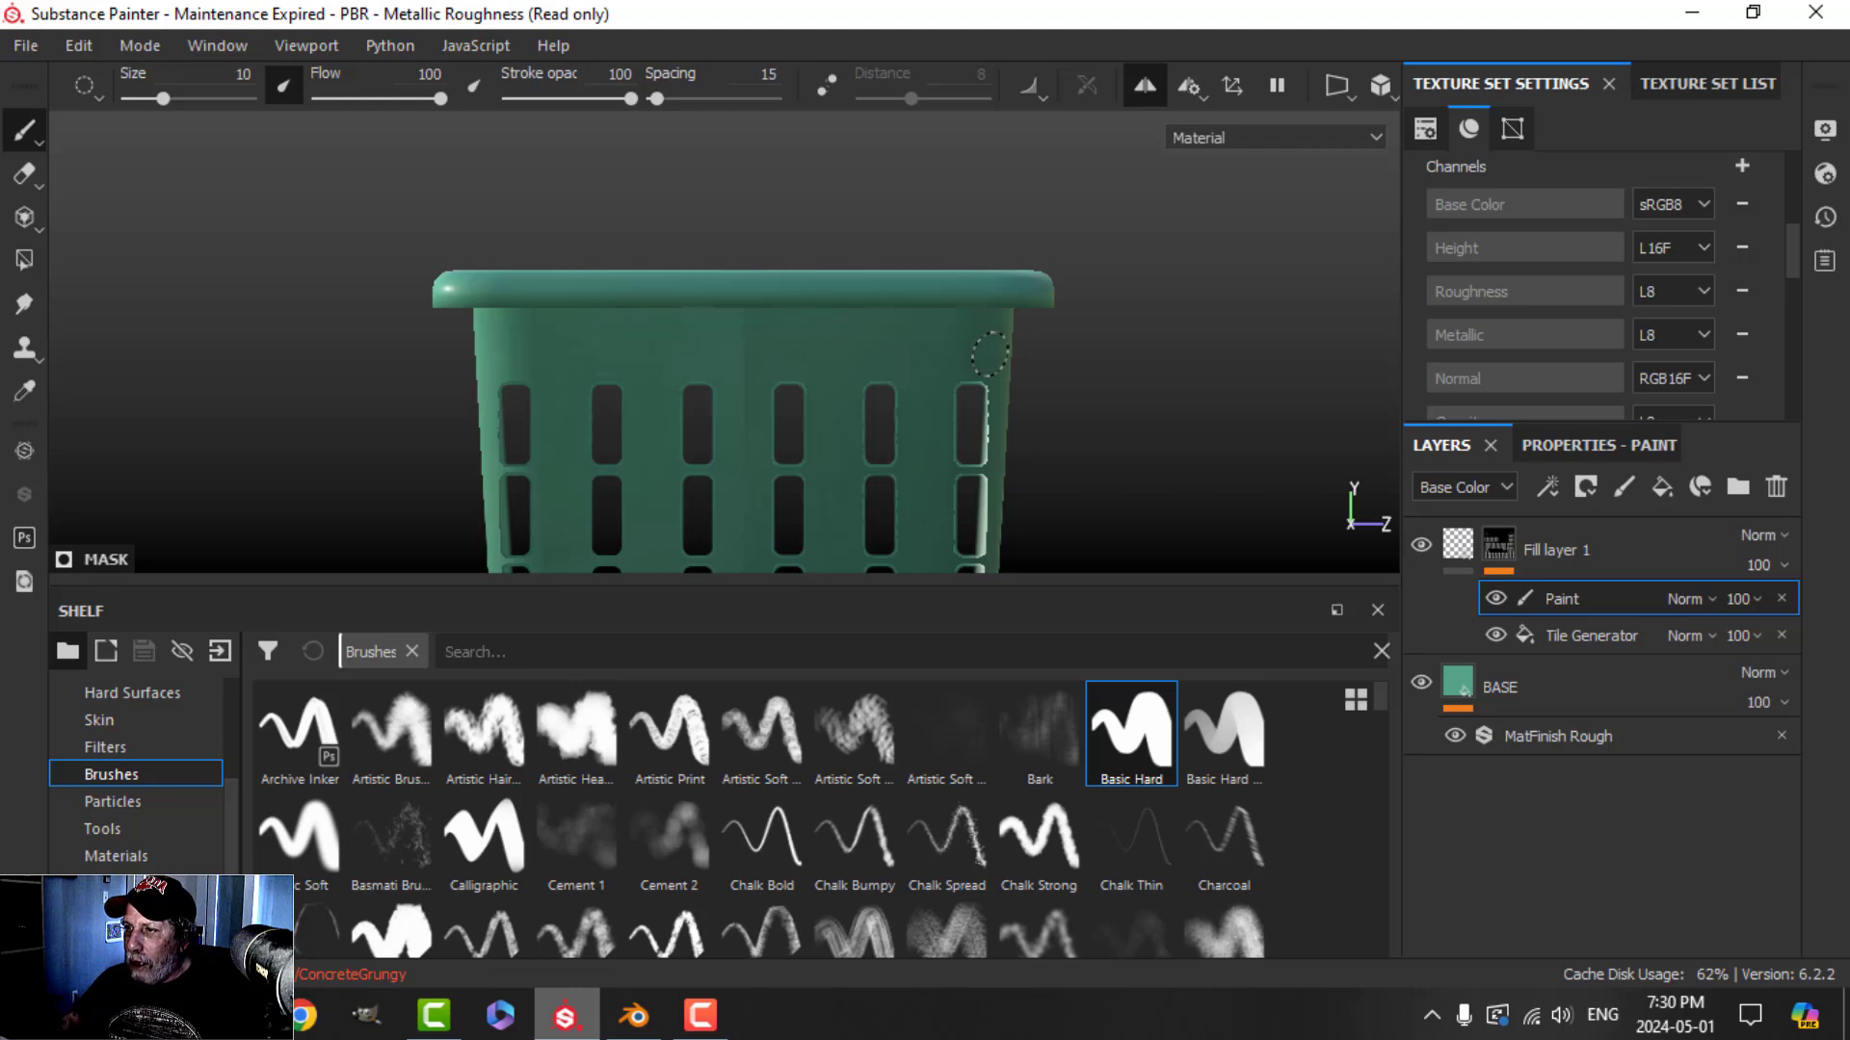
Paint out the partial openings along the bottom edge of the basket's short end, working from underneath
alt+drag(1015, 396, 707, 372)
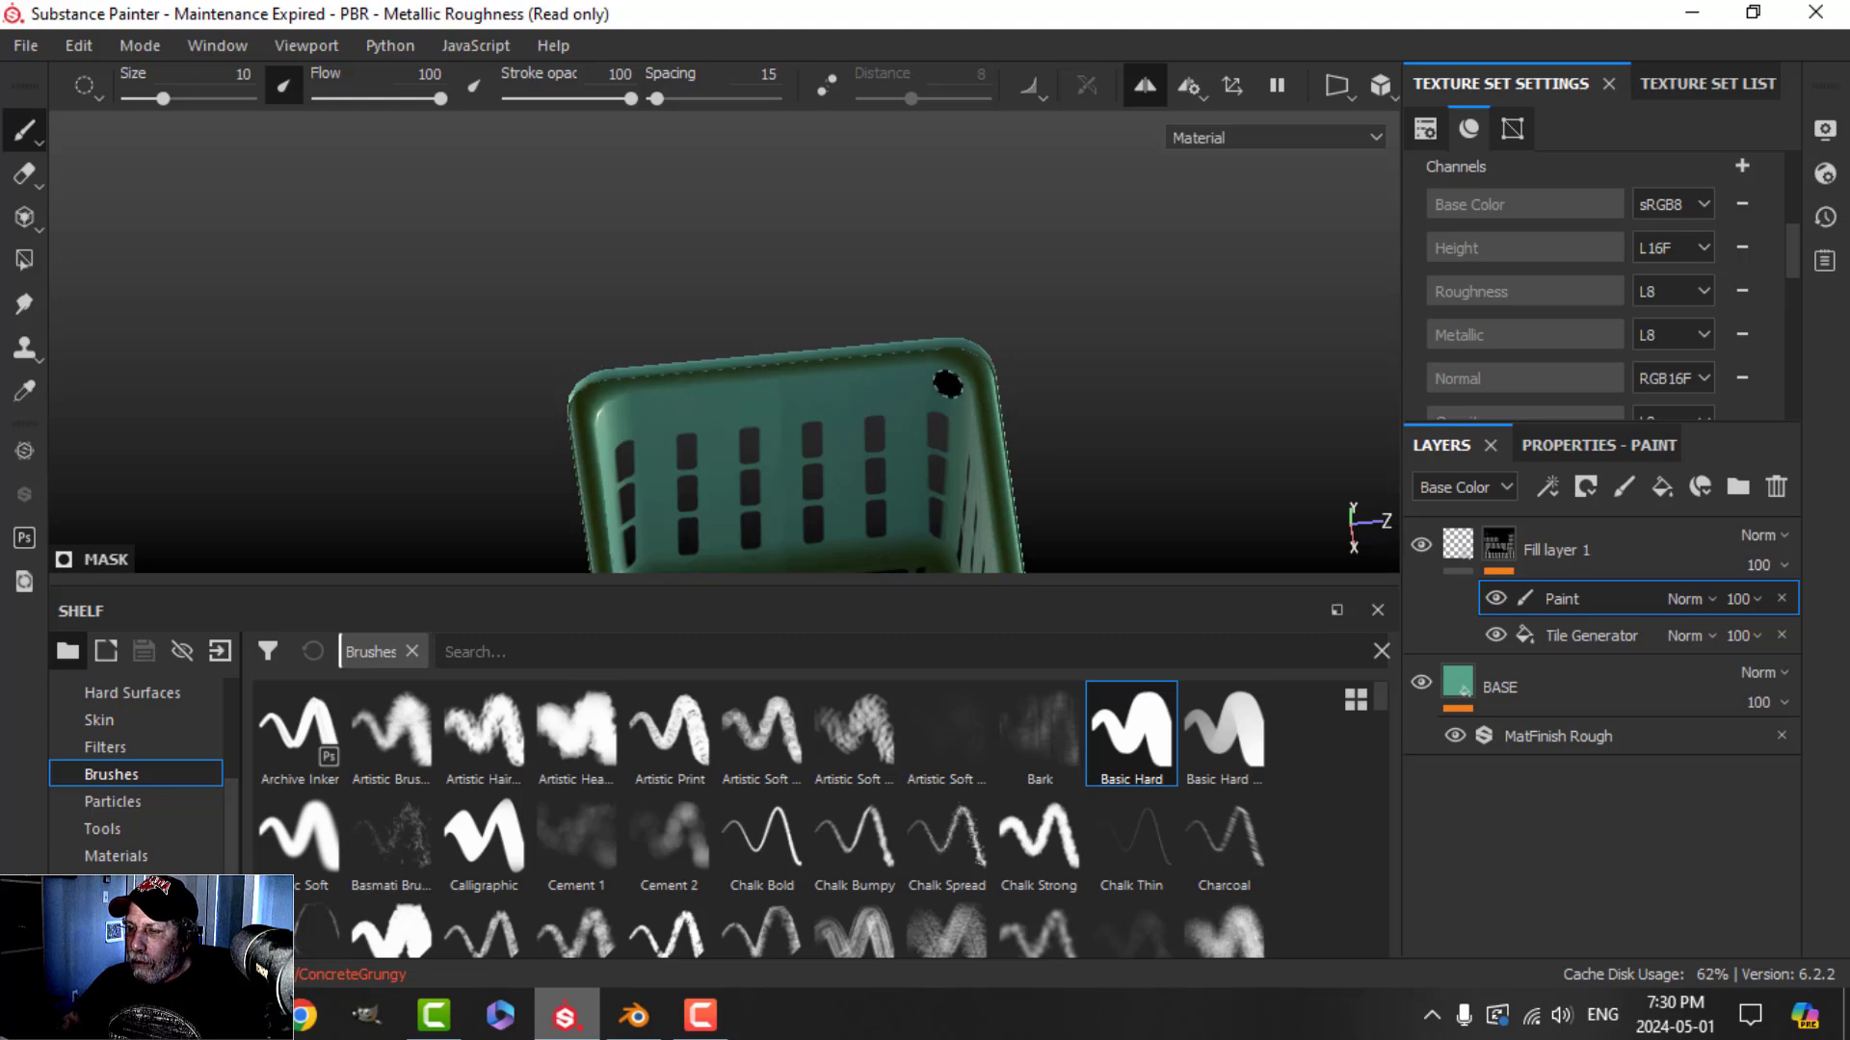
mouse_move(972, 384)
alt+mouse_down()
mouse_move(799, 452)
mouse_move(771, 434)
mouse_move(984, 408)
mouse_move(1197, 429)
mouse_move(867, 367)
mouse_move(639, 277)
mouse_move(657, 230)
alt+mouse_up()
alt+drag(782, 302, 747, 256)
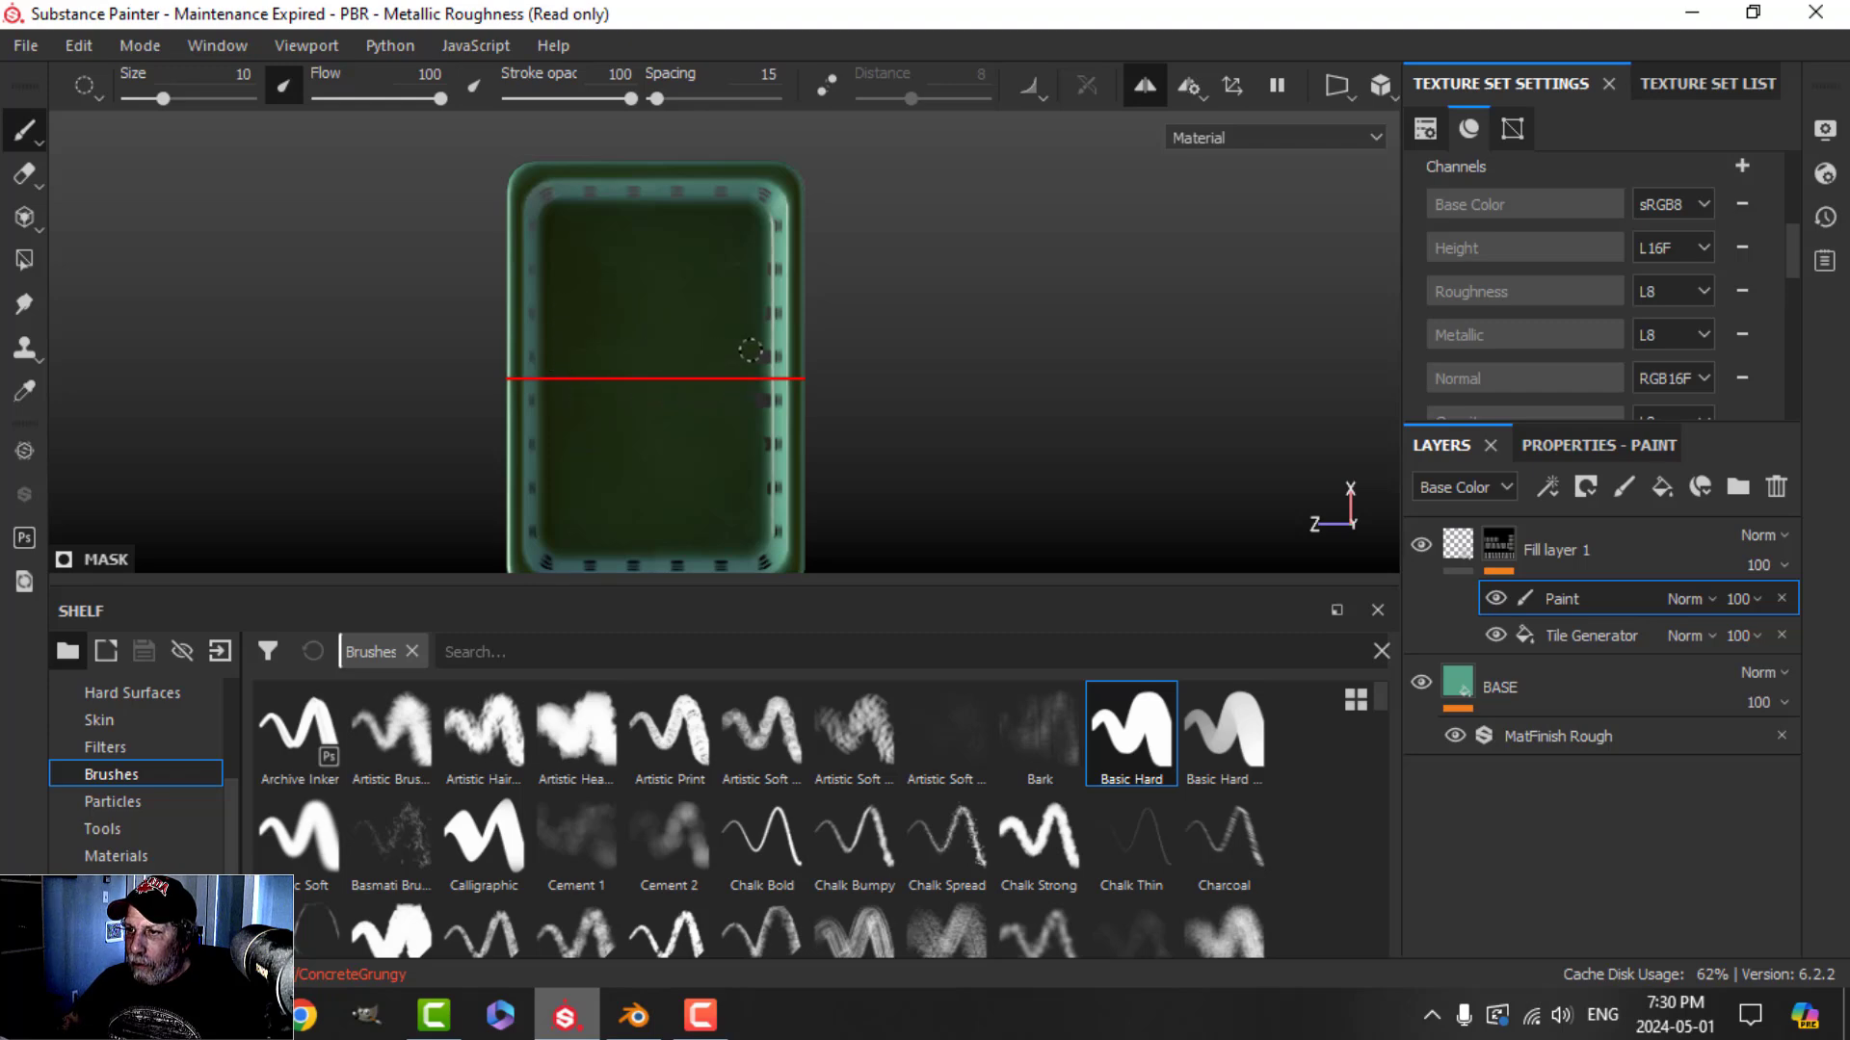
alt+drag(902, 331, 654, 450)
alt+middle_drag(836, 420, 697, 433)
scroll(694, 388, up, 3)
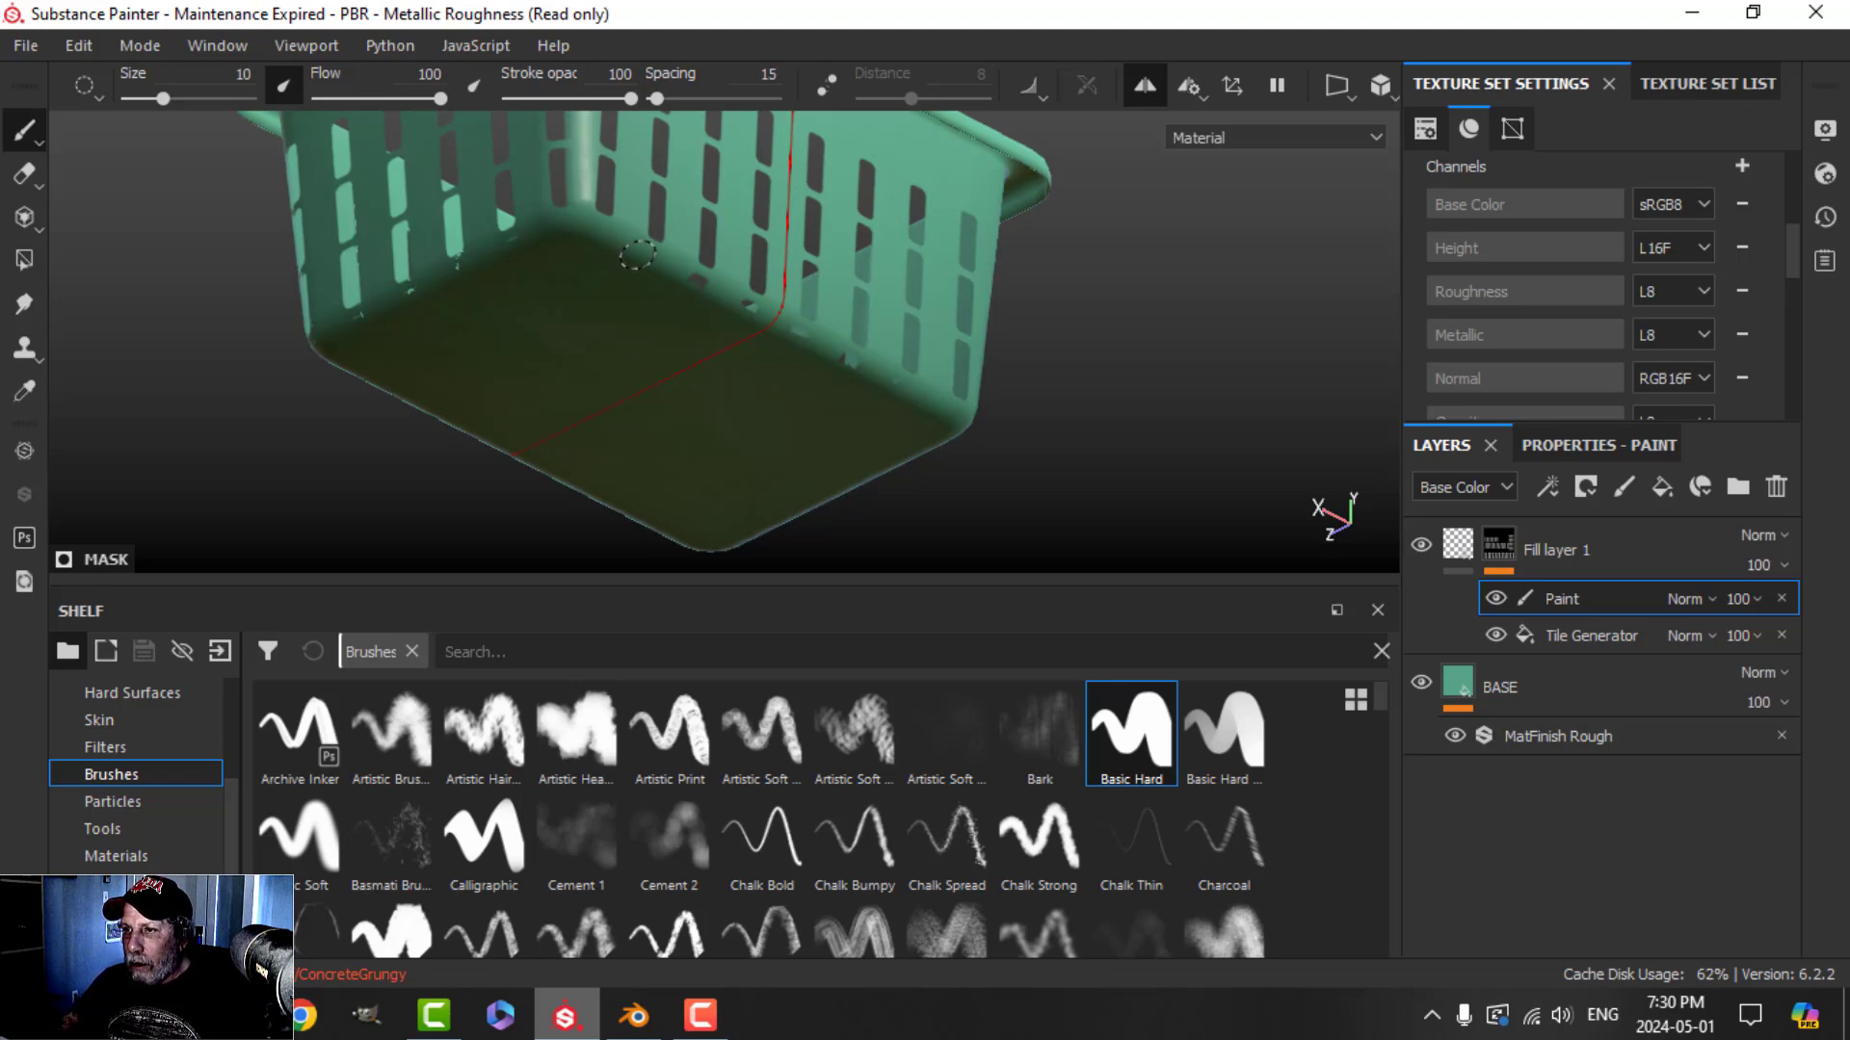
alt+drag(737, 436, 719, 528)
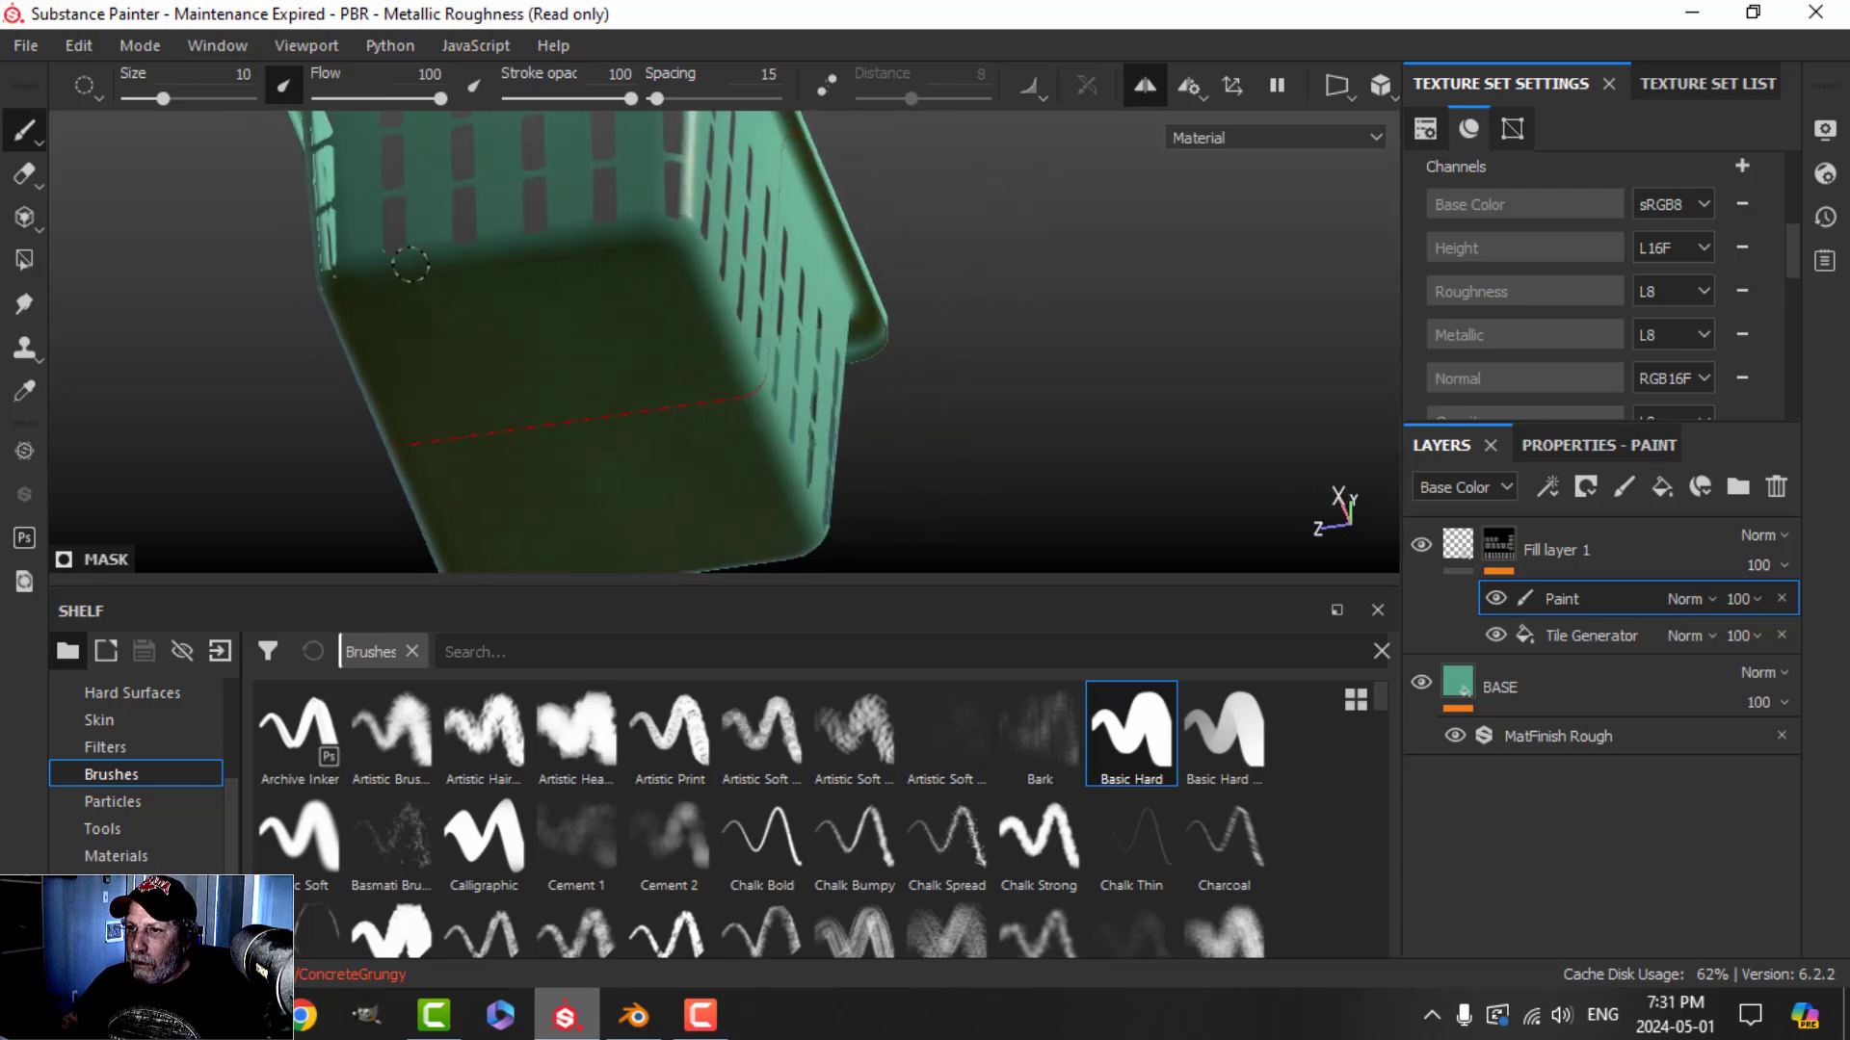
alt+drag(341, 282, 754, 349)
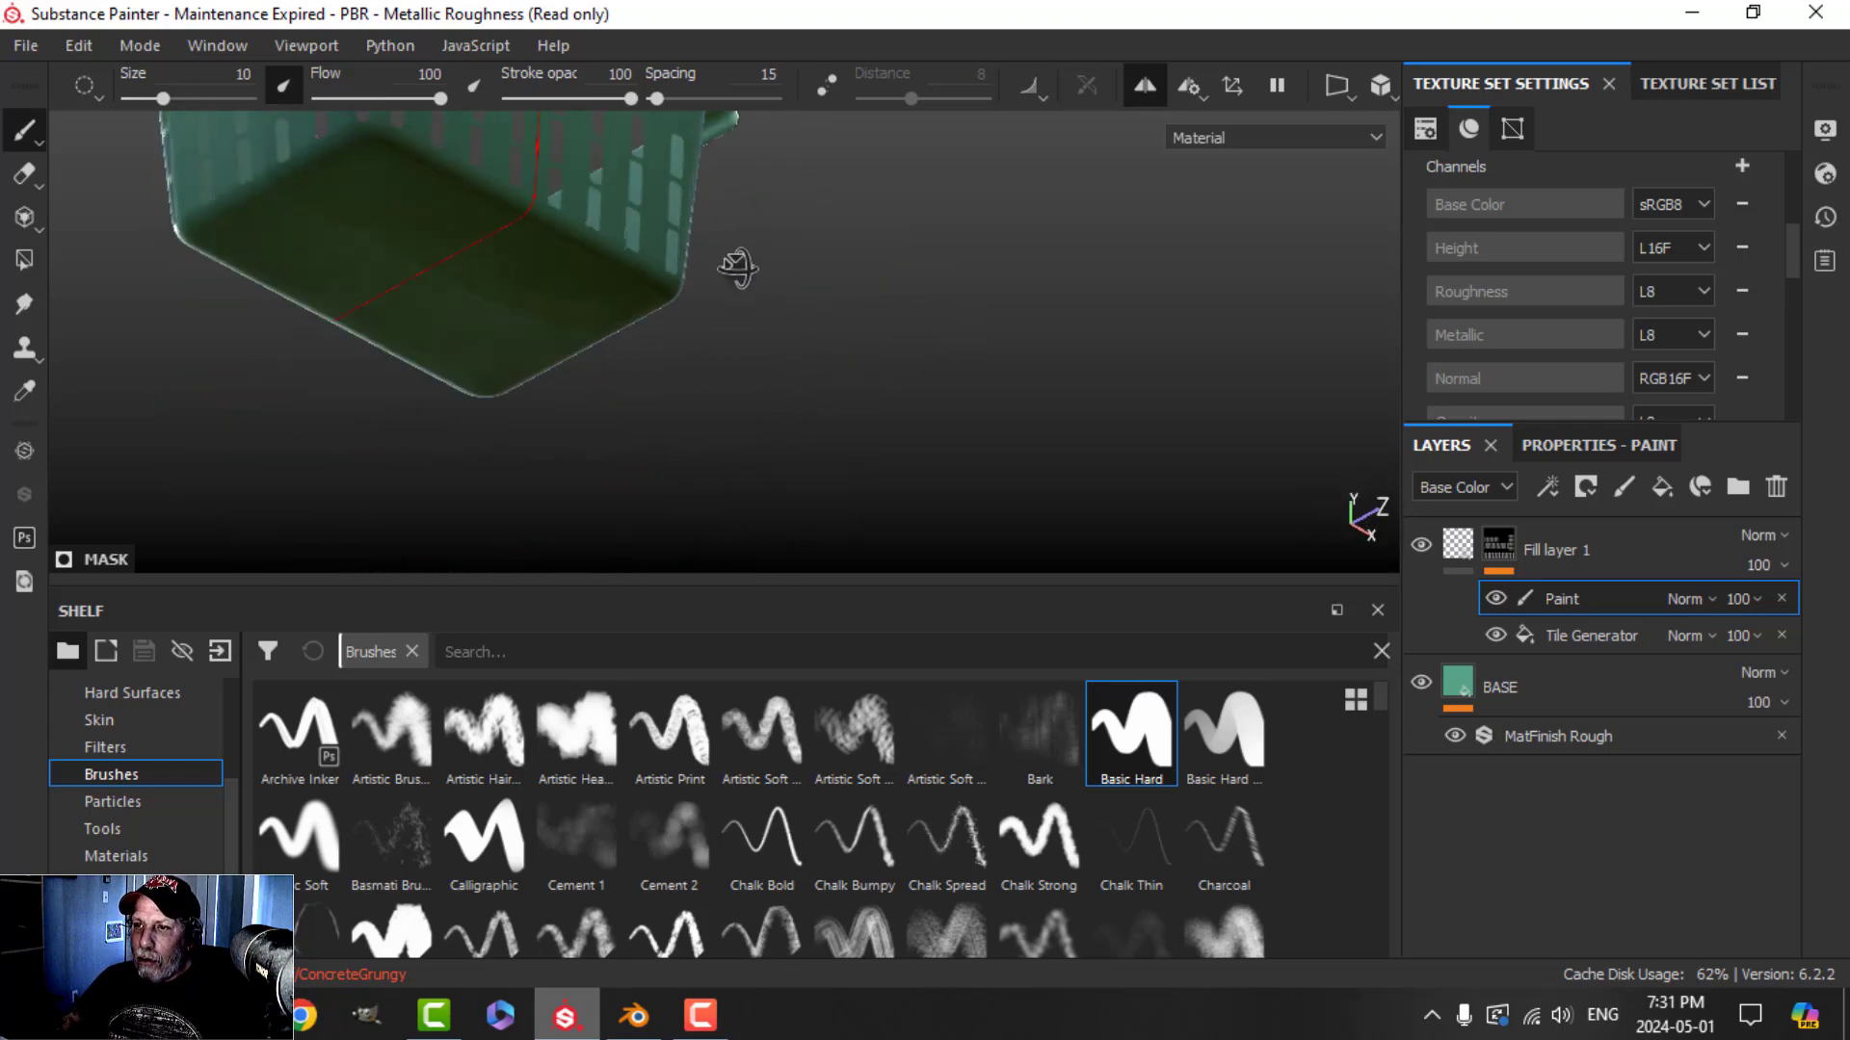
Set the Height value of Fill layer 1 to -0.76 and check the recessed opening edges
alt+drag(738, 265, 746, 275)
mouse_move(750, 276)
shift+right_down()
mouse_move(707, 277)
mouse_move(728, 278)
shift+right_up()
scroll(781, 269, up, 2)
alt+drag(780, 269, 668, 300)
alt+middle_drag(674, 280, 748, 400)
scroll(751, 467, up, 2)
alt+drag(794, 374, 586, 415)
click(1445, 547)
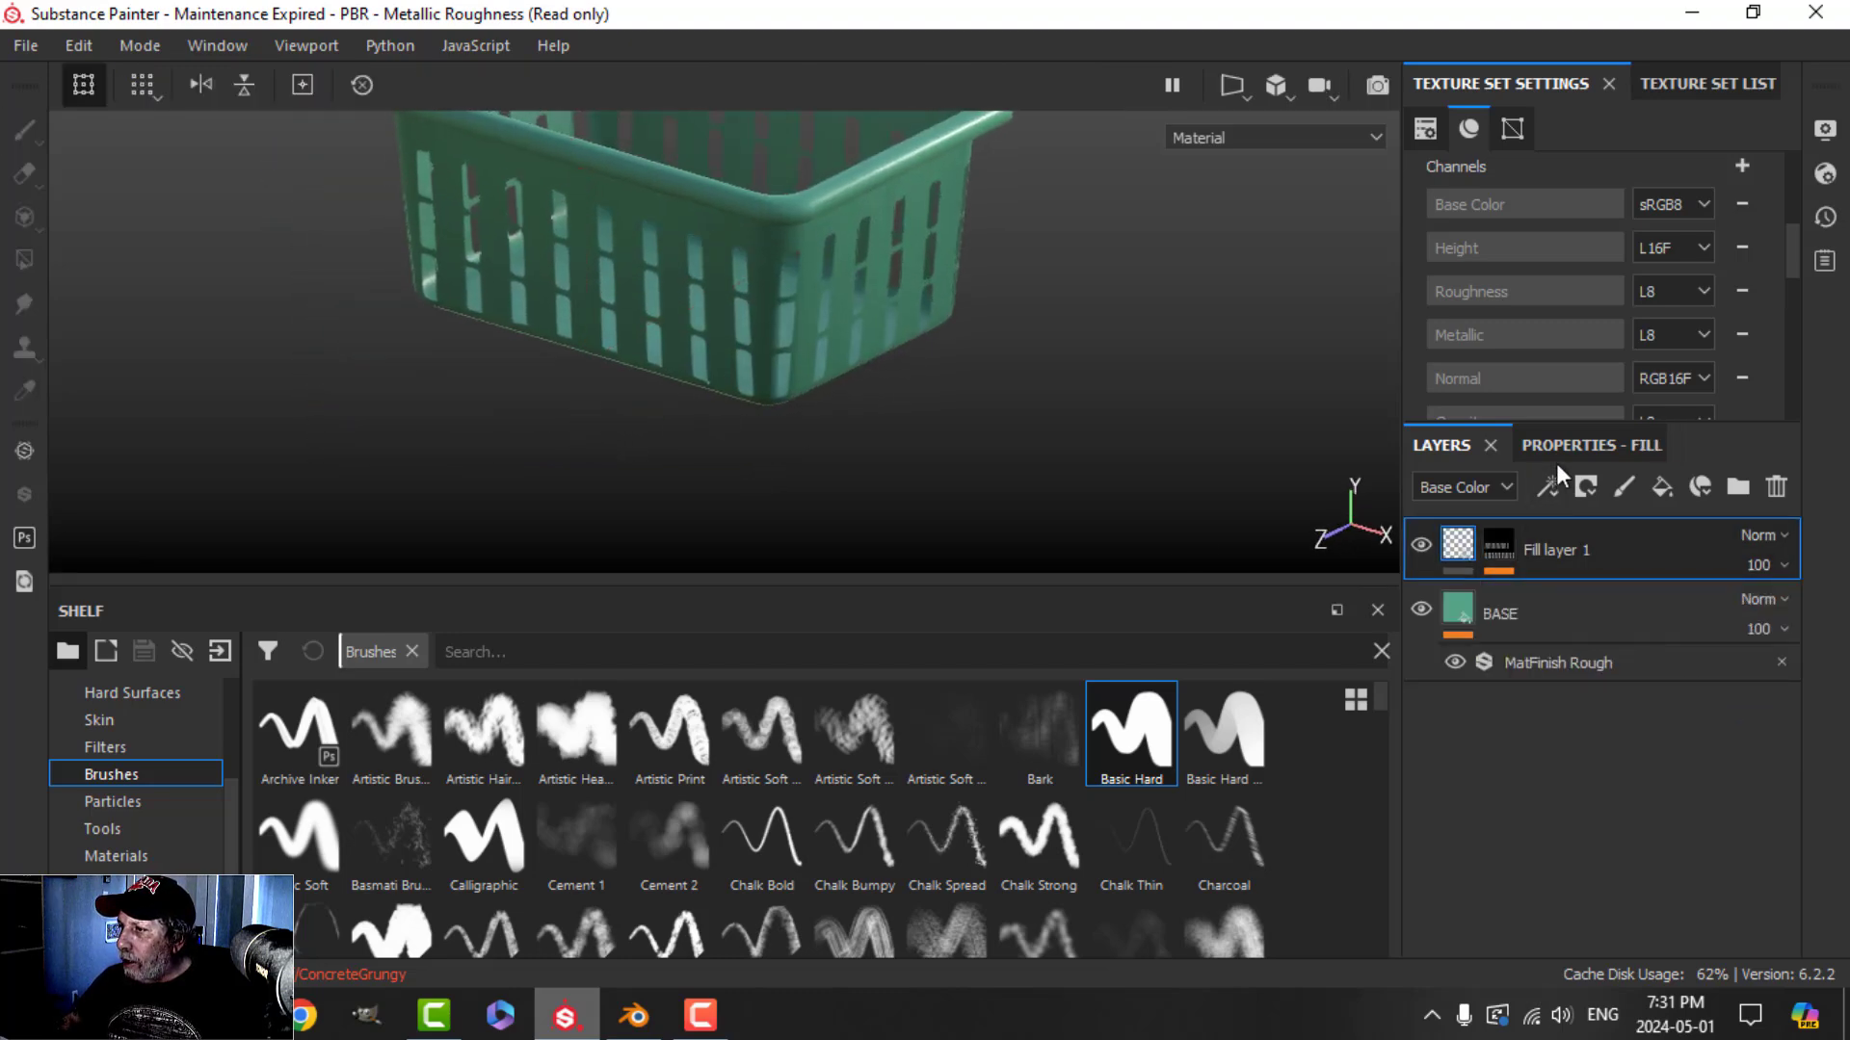
click(1557, 453)
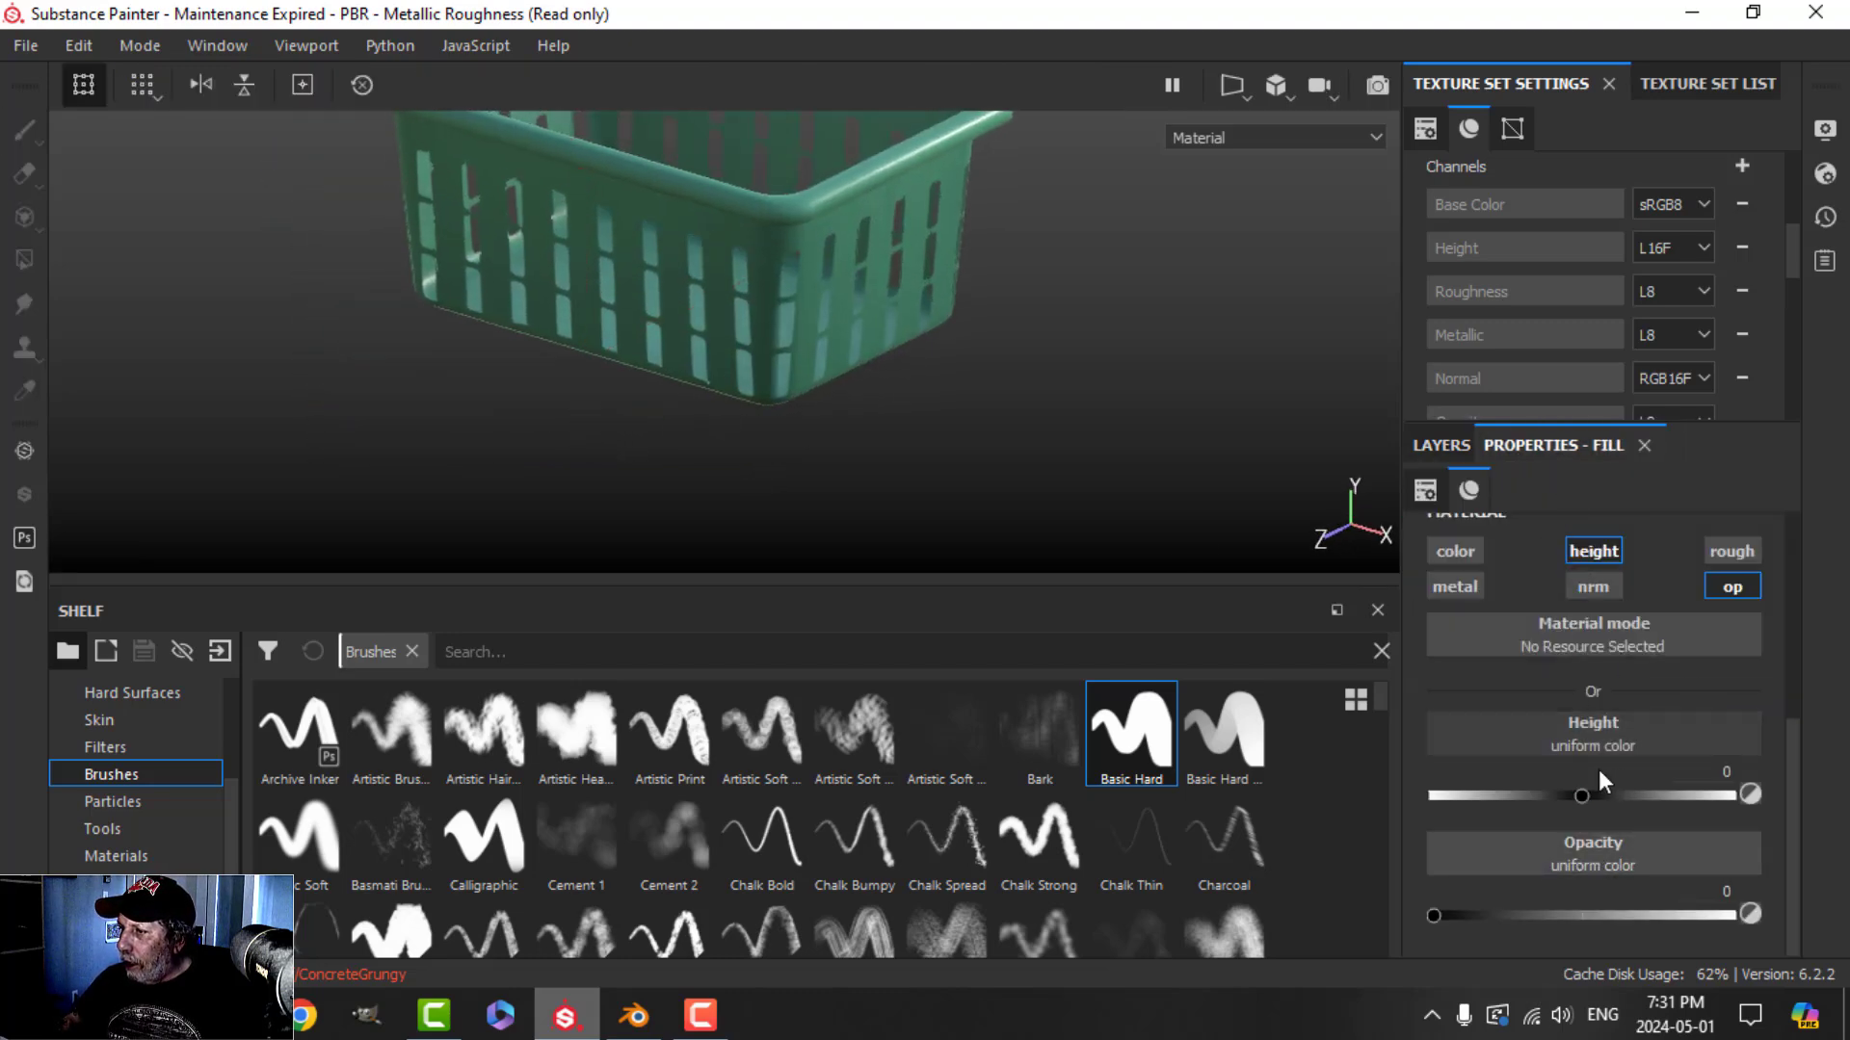
drag(1584, 801, 1465, 795)
alt+drag(858, 390, 658, 283)
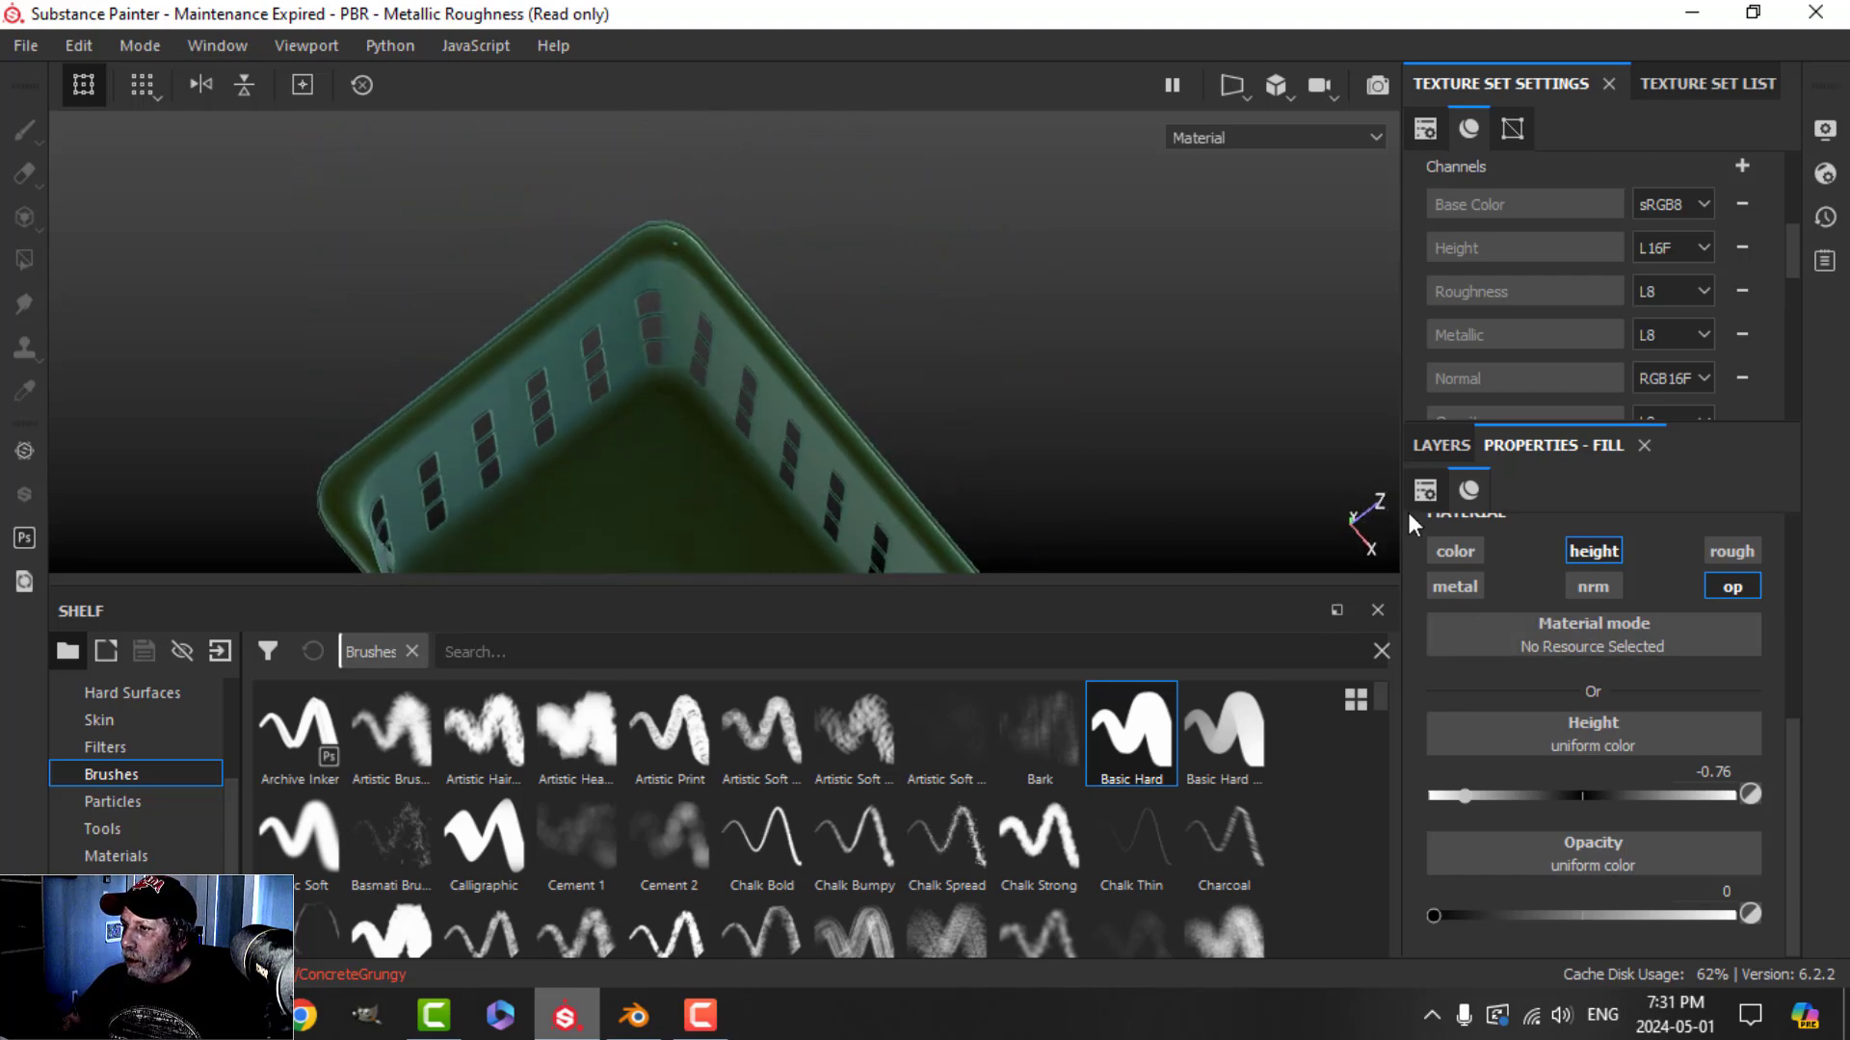
Set the Position to 0.7 and the Contrast to 0.22 for the Tile Generator in Fill layer 1's mask
click(1440, 445)
click(1502, 536)
click(1542, 598)
alt+drag(965, 361, 844, 426)
alt+middle_drag(844, 426, 800, 400)
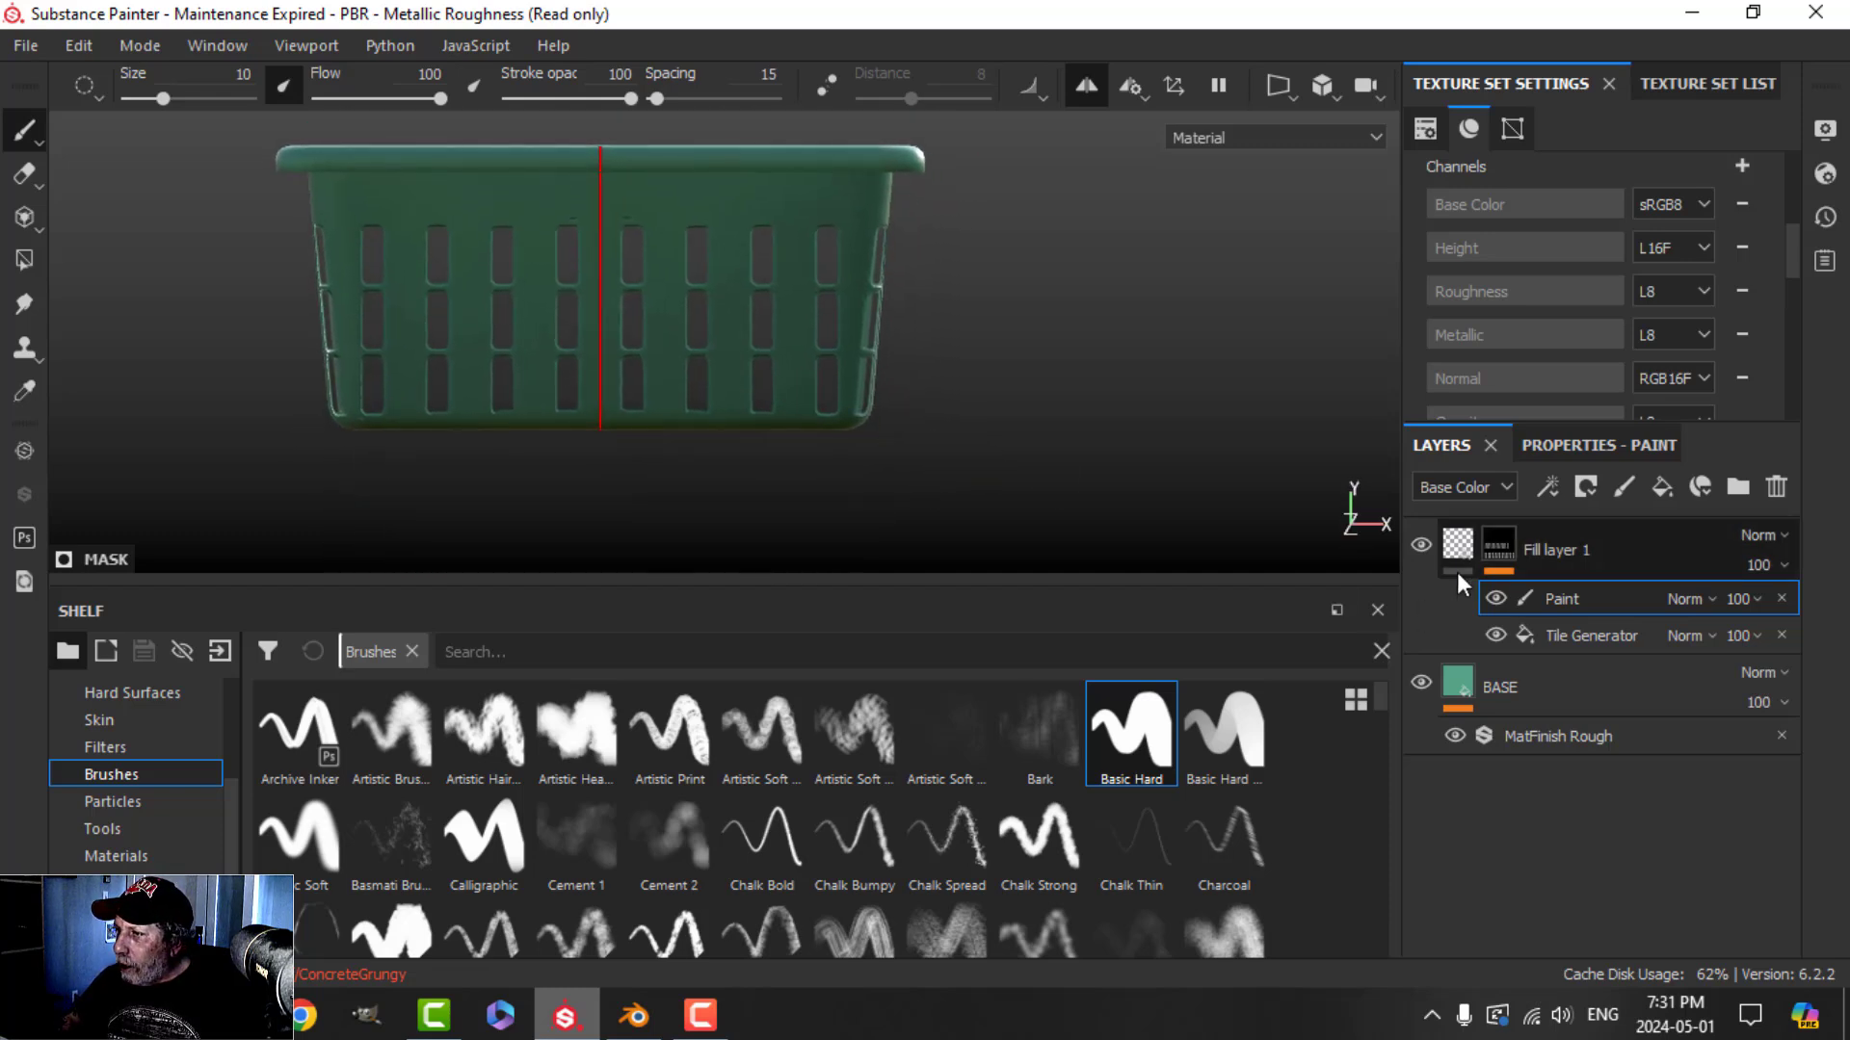
click(1585, 640)
click(1595, 460)
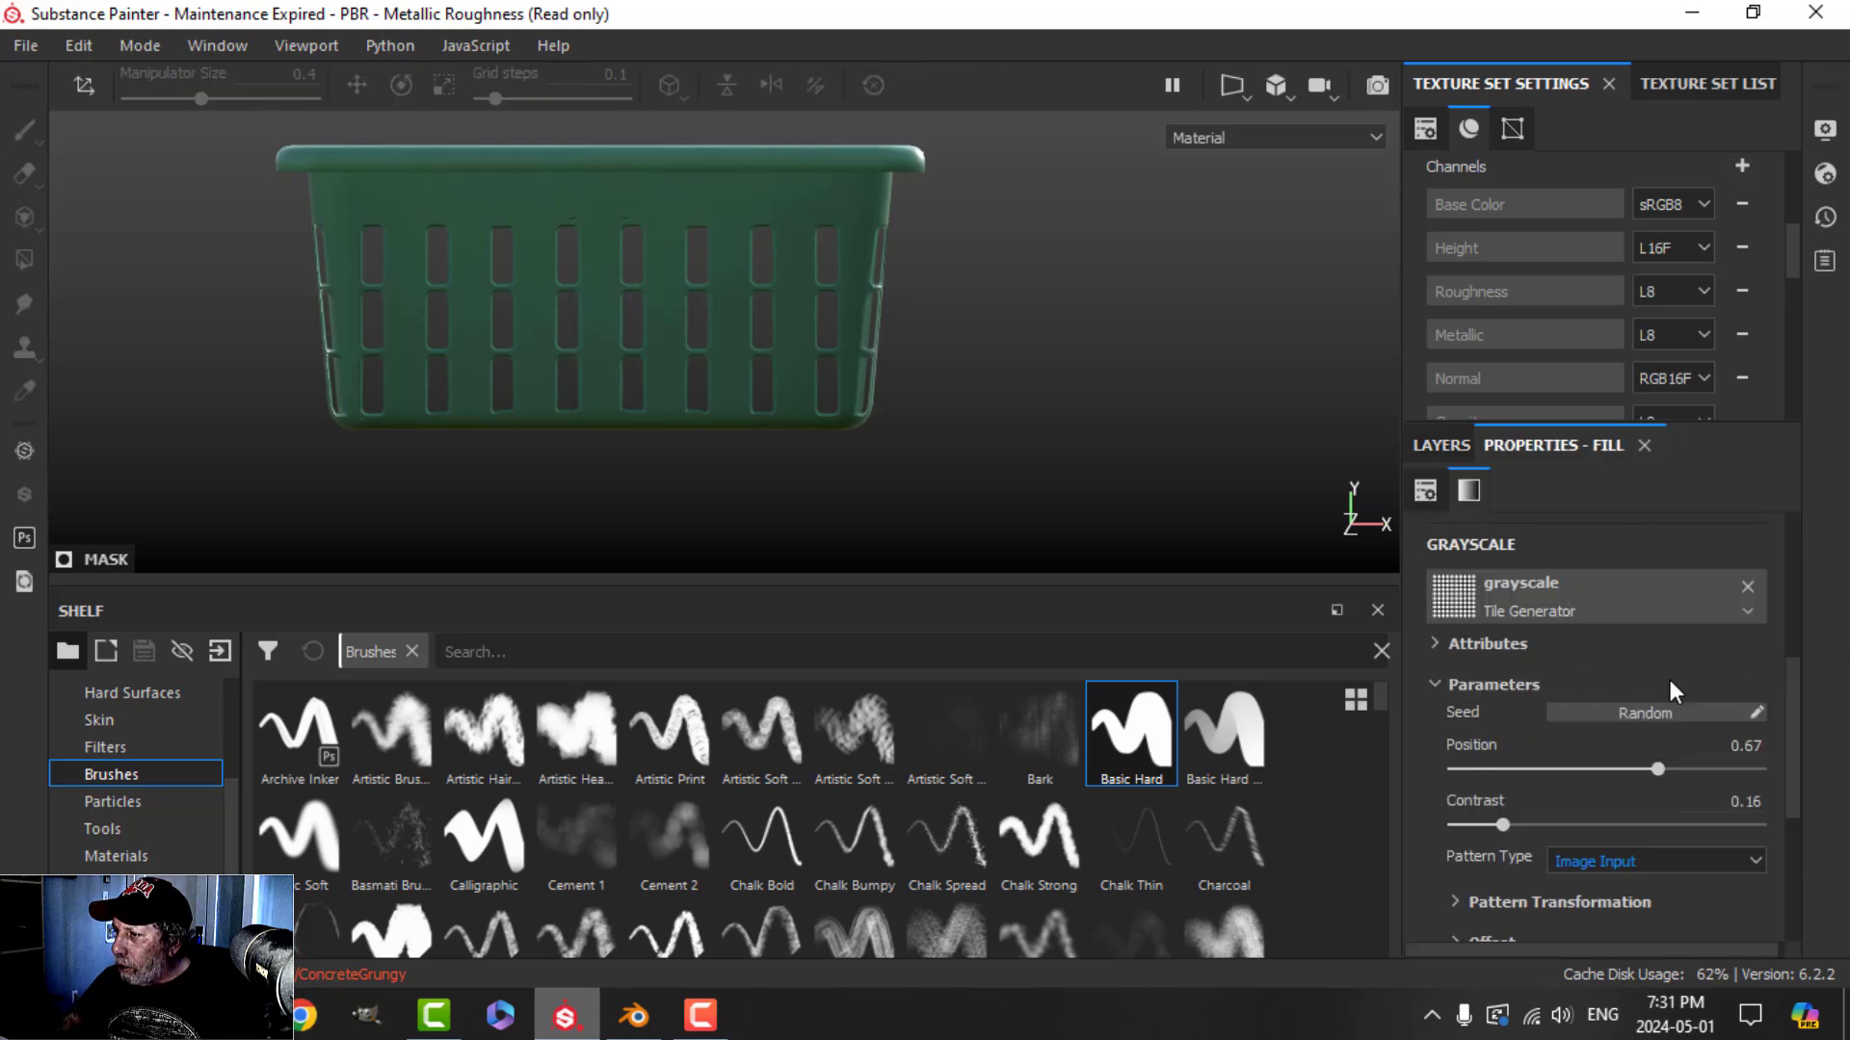
mouse_move(1636, 772)
mouse_down()
mouse_move(1605, 777)
mouse_move(1667, 771)
mouse_up()
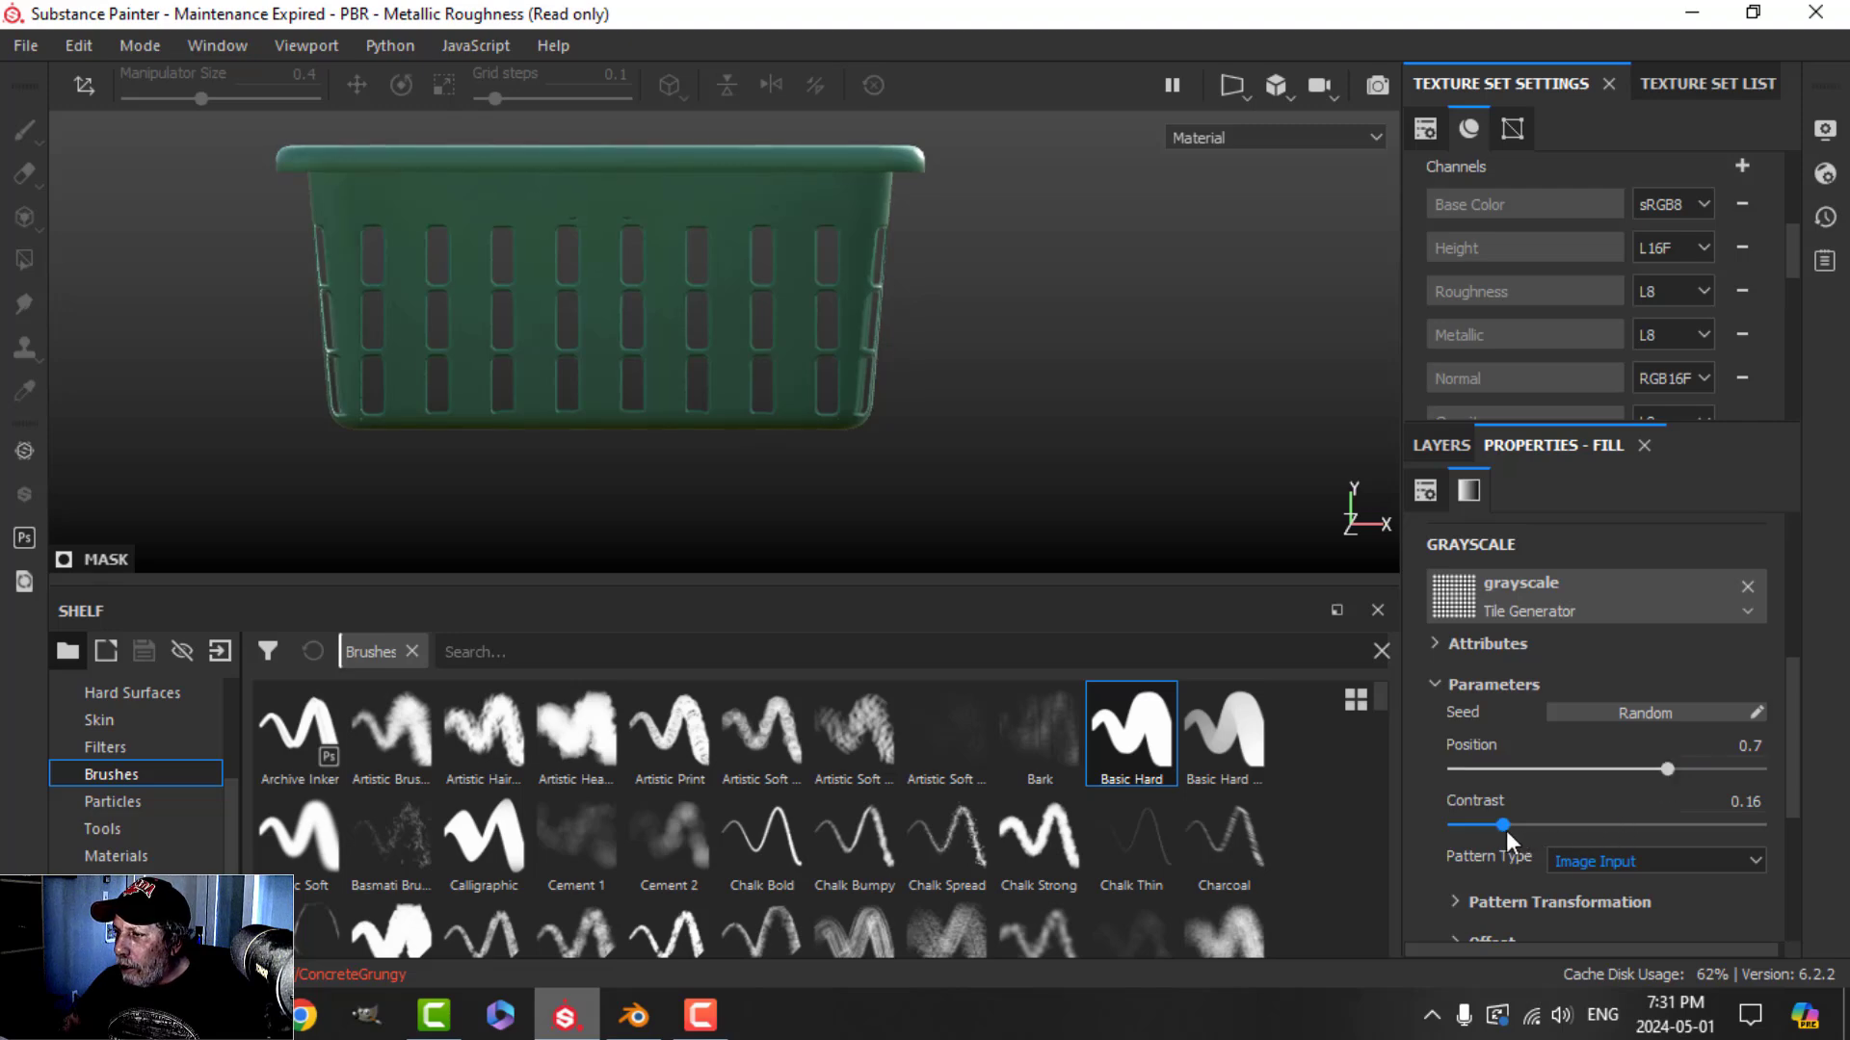
drag(1504, 828, 1556, 821)
Open the Tile Generator's Pattern Transformation parameters and try adjusting Number X
scroll(1558, 817, down, 3)
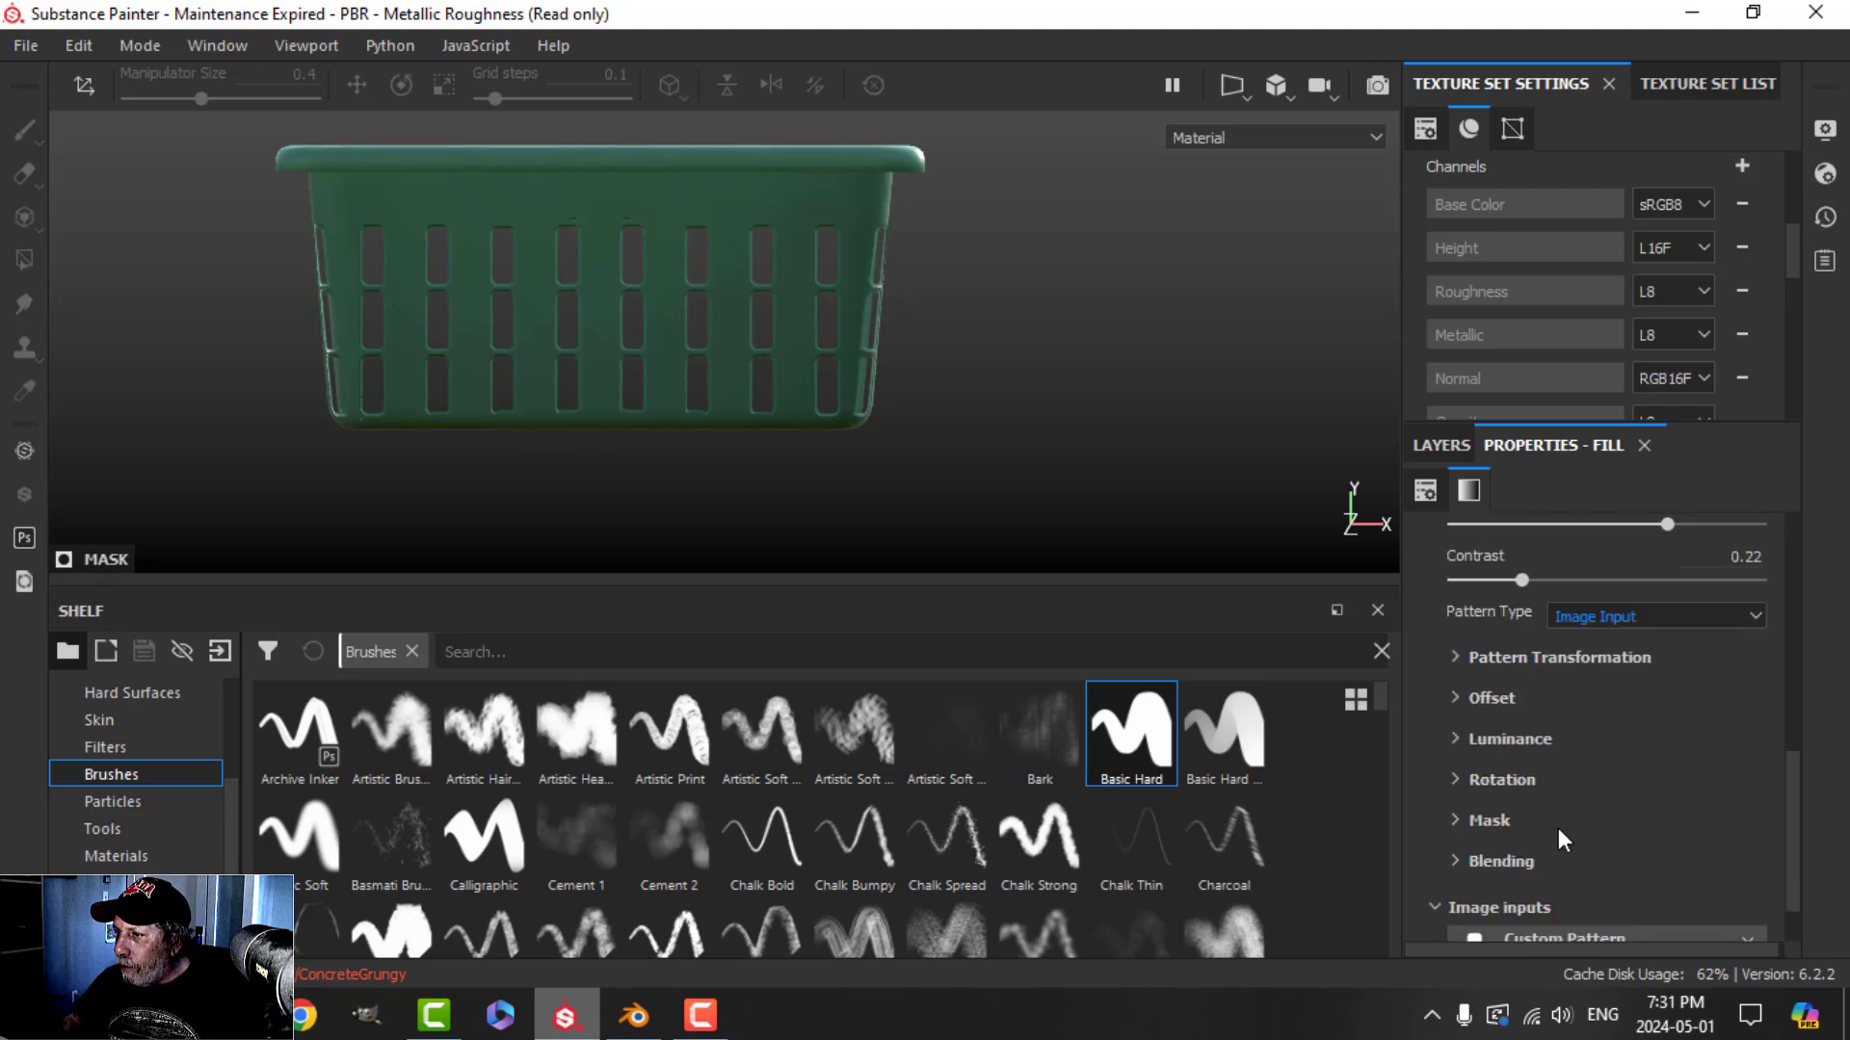
scroll(1557, 828, down, 2)
click(1454, 582)
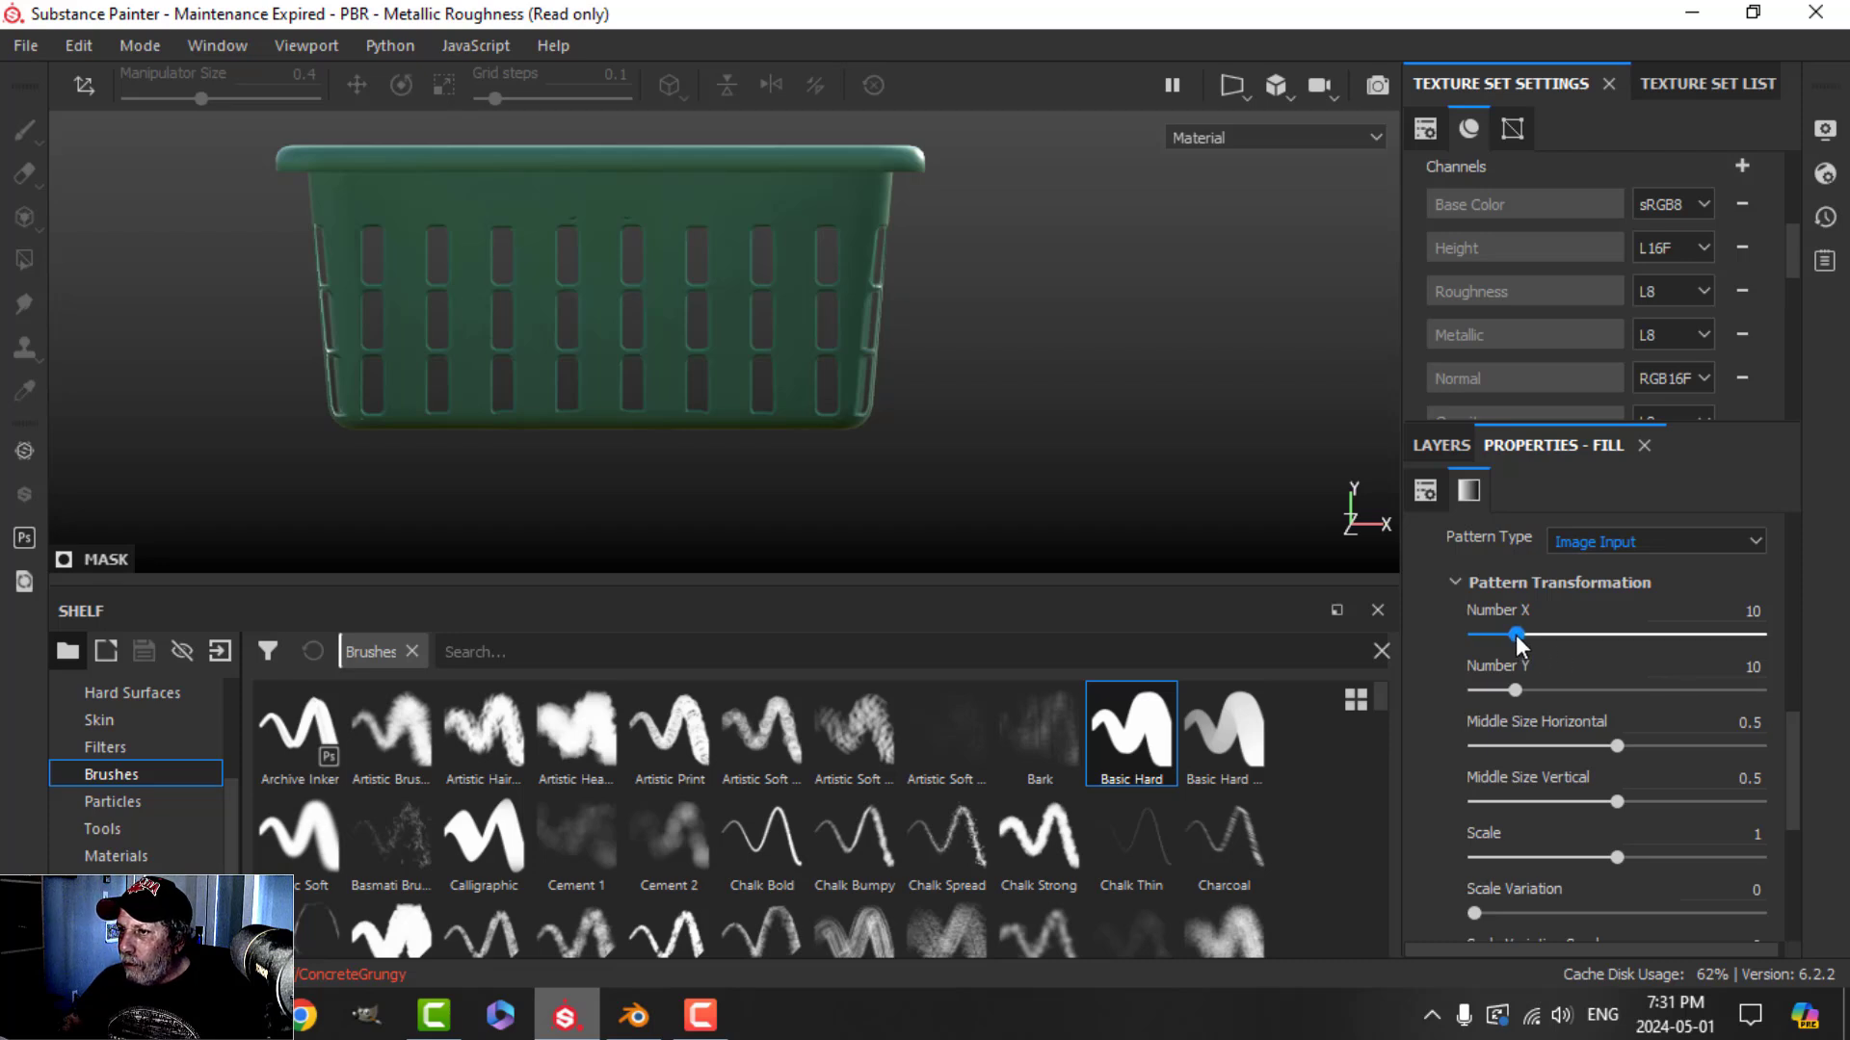
drag(1516, 633, 1516, 631)
Reselect the Paint effect and paint out the outermost columns of openings on the long side and the short ends
alt+drag(982, 455, 589, 375)
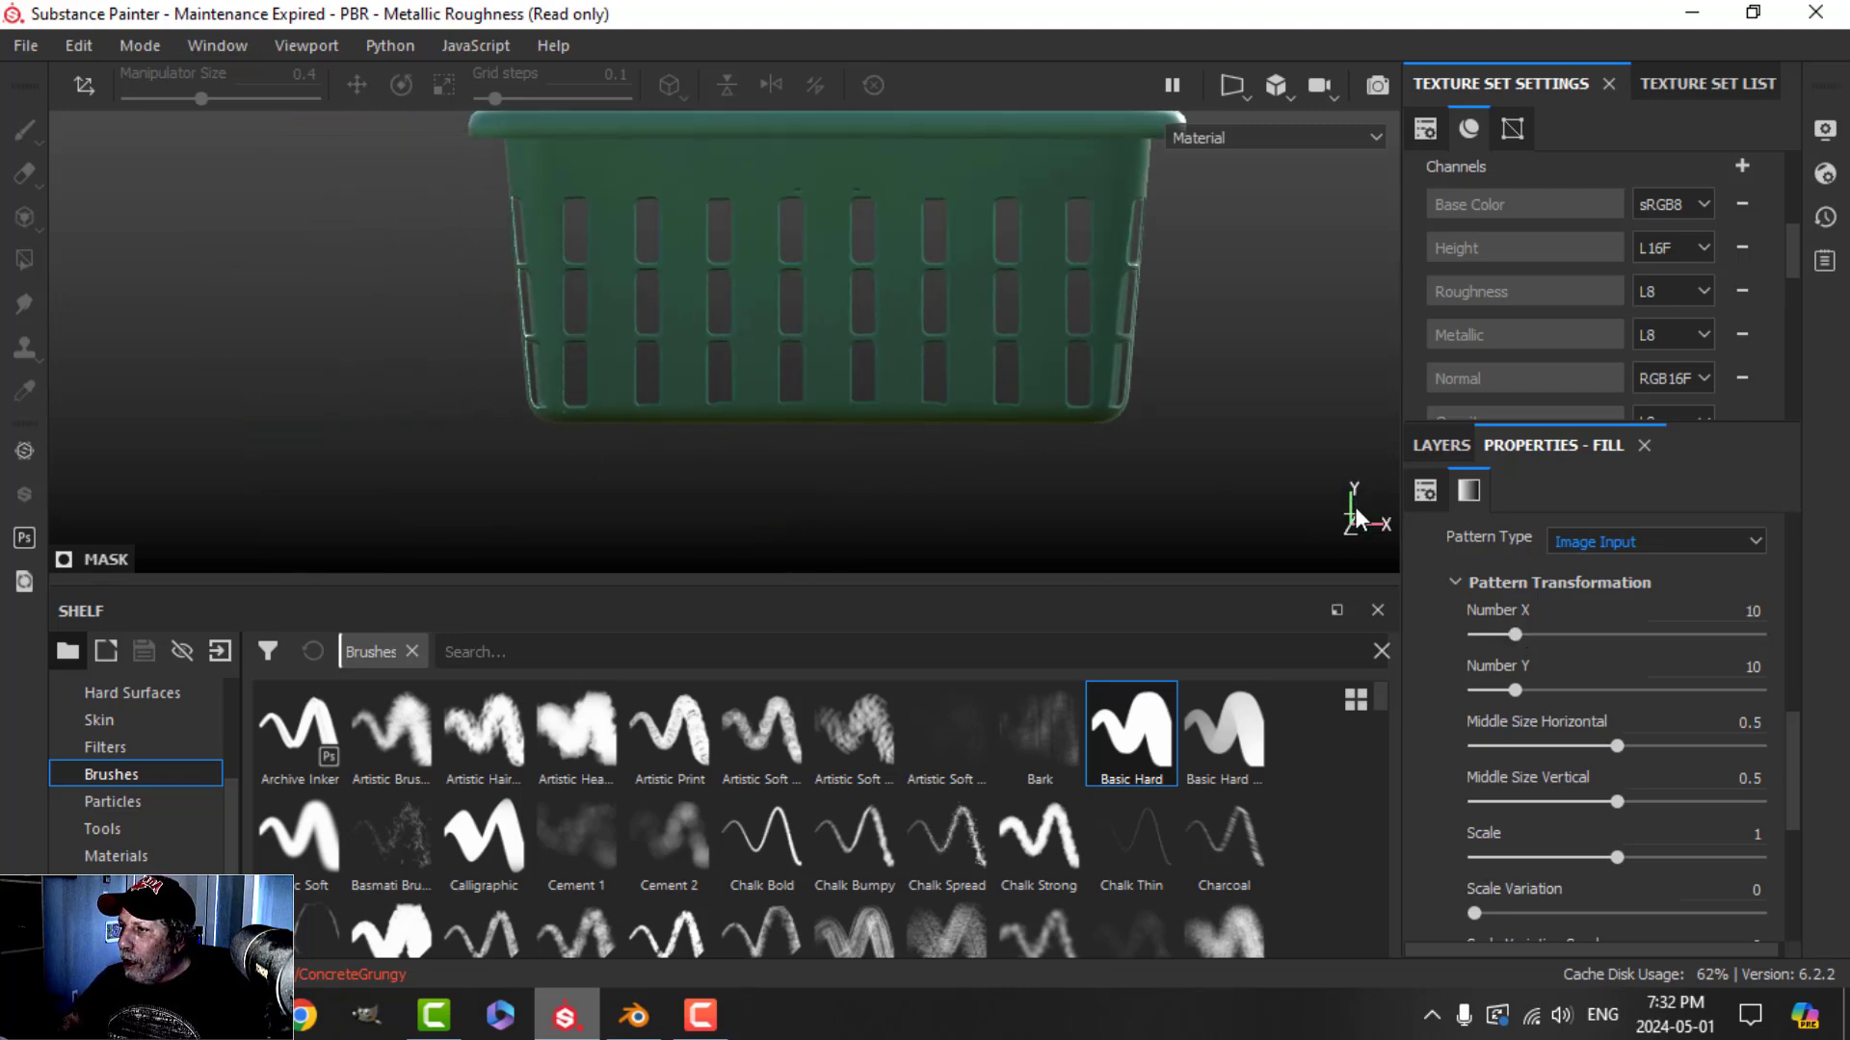
click(1441, 446)
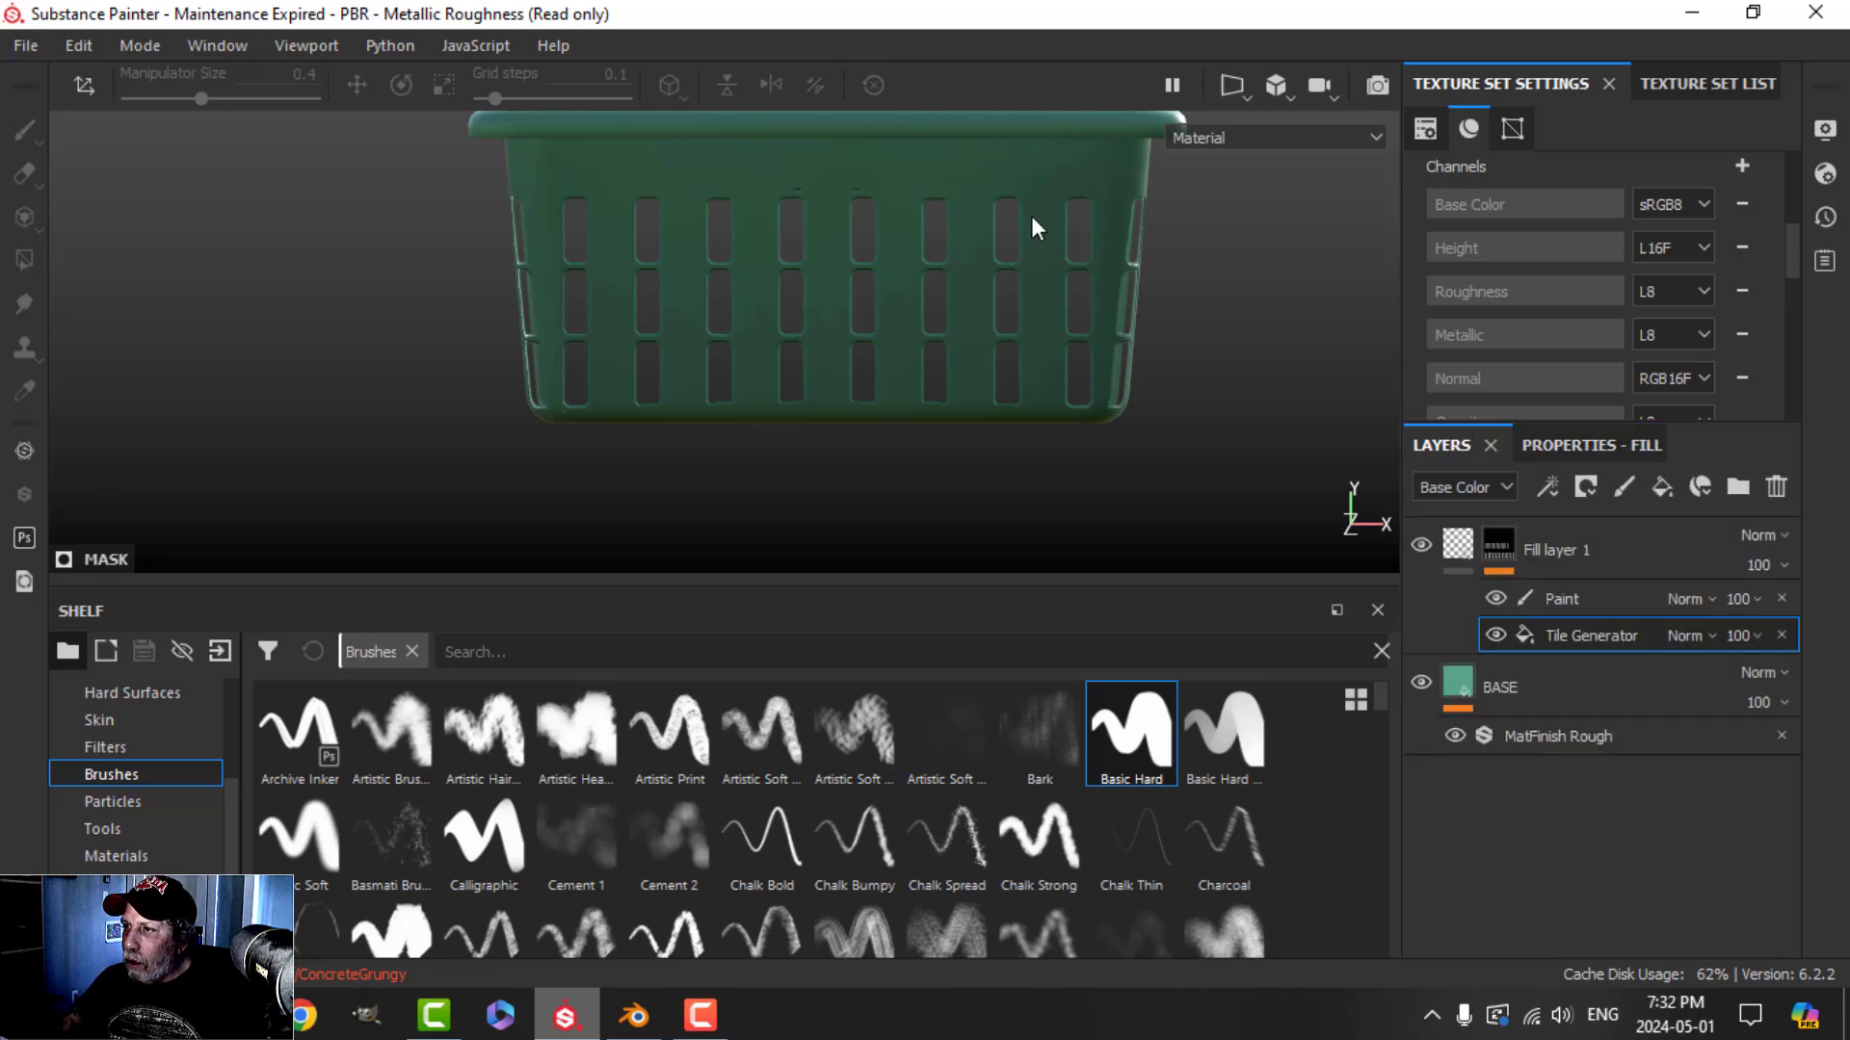
click(1548, 600)
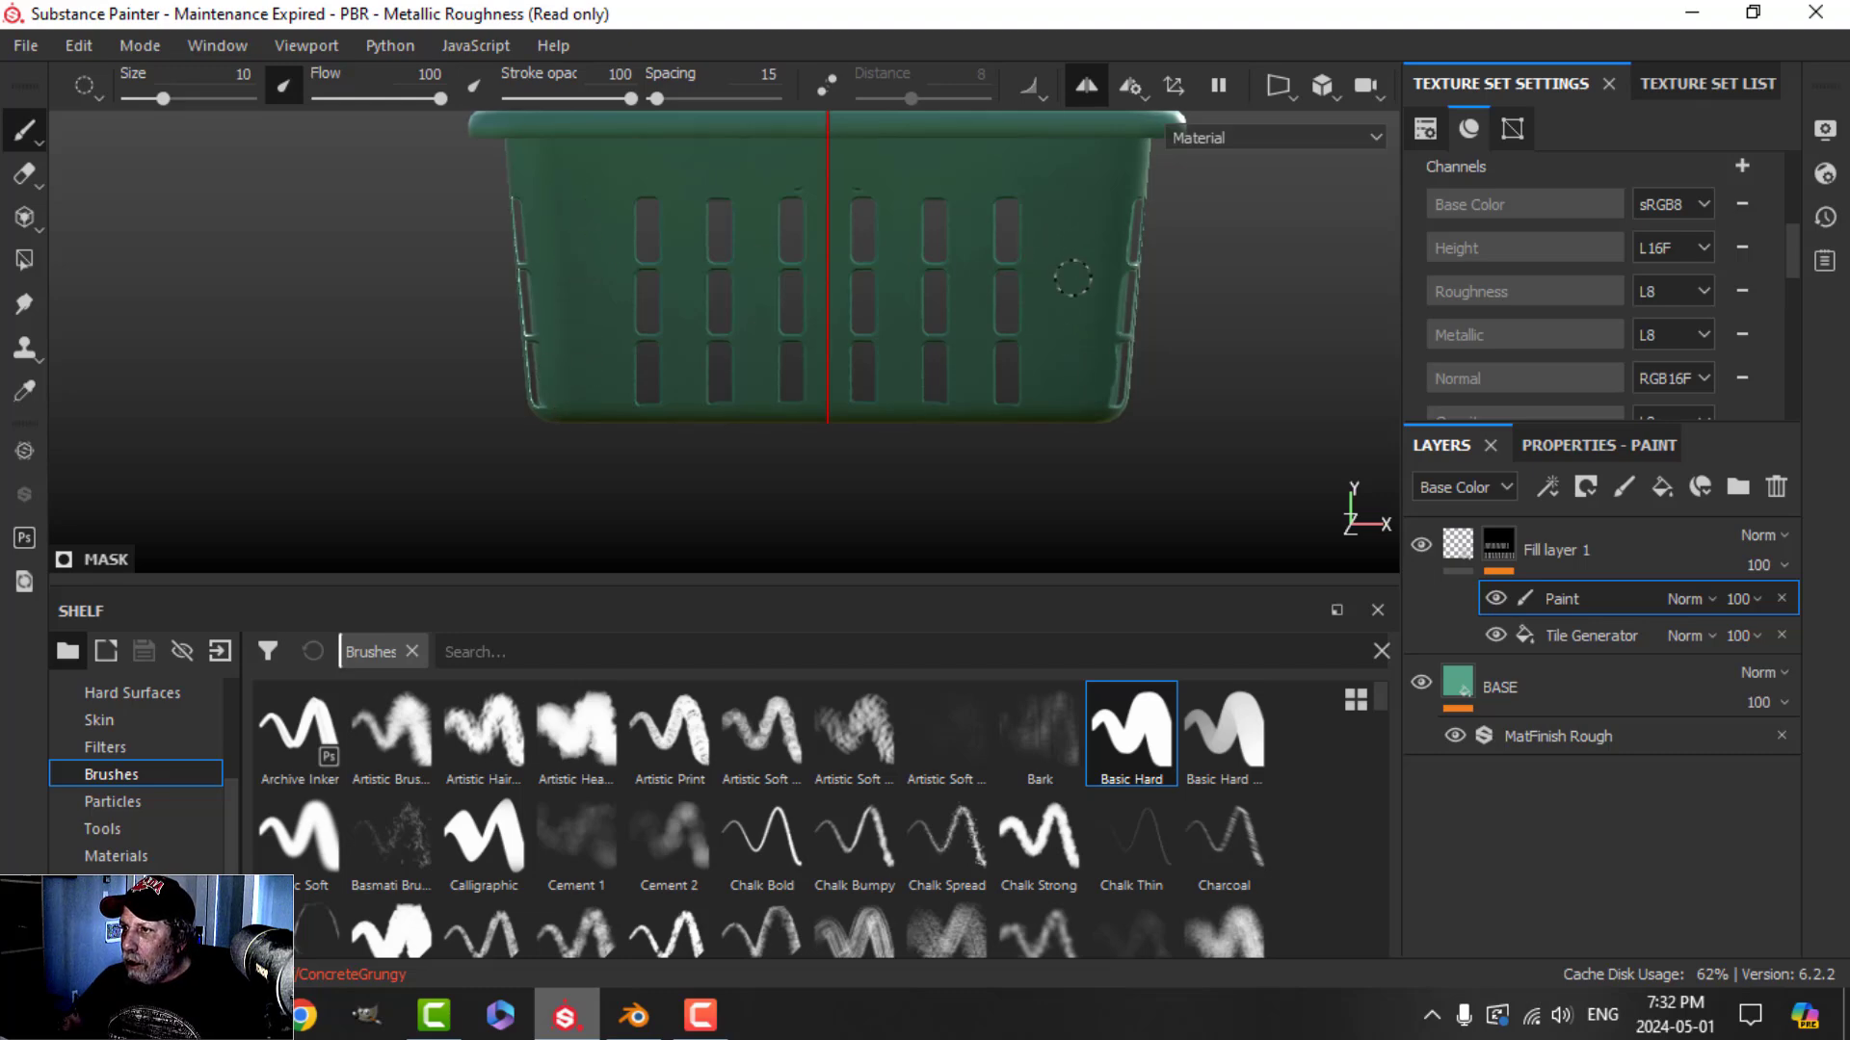
scroll(1188, 382, down, 2)
alt+drag(1188, 382, 797, 388)
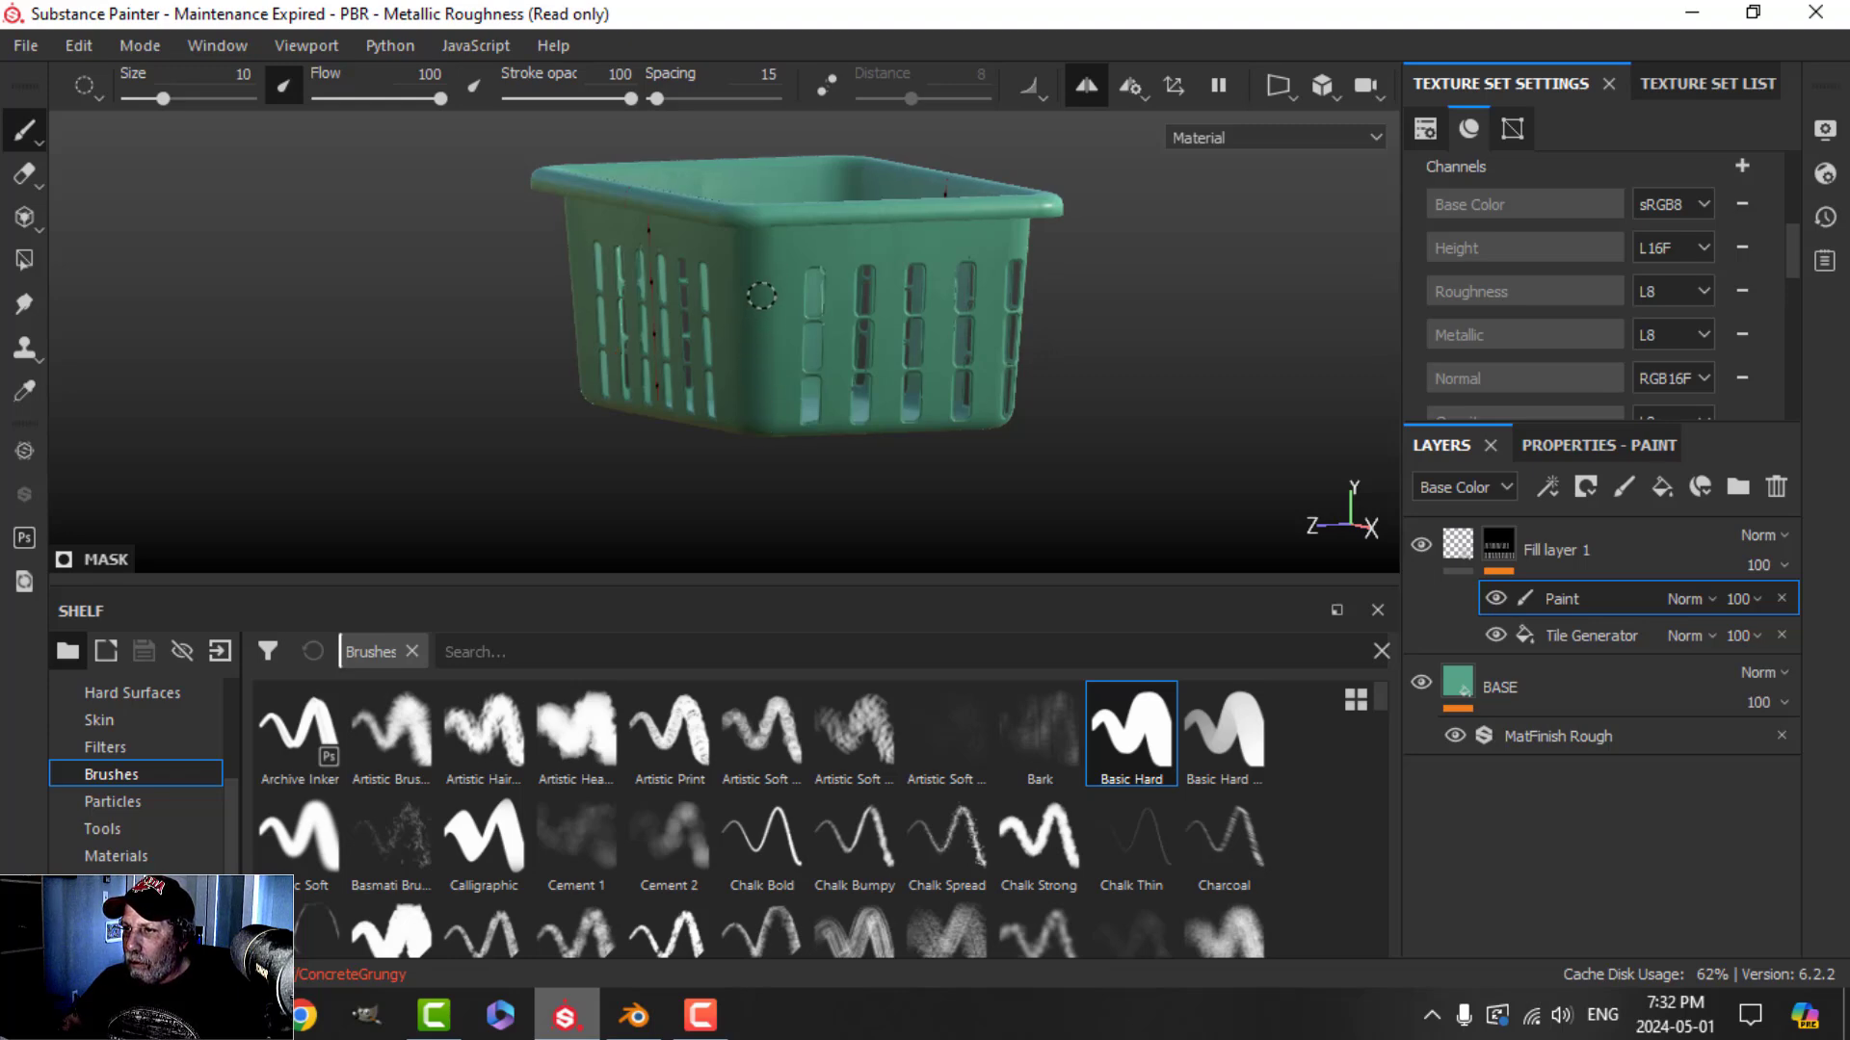
alt+drag(1145, 361, 839, 345)
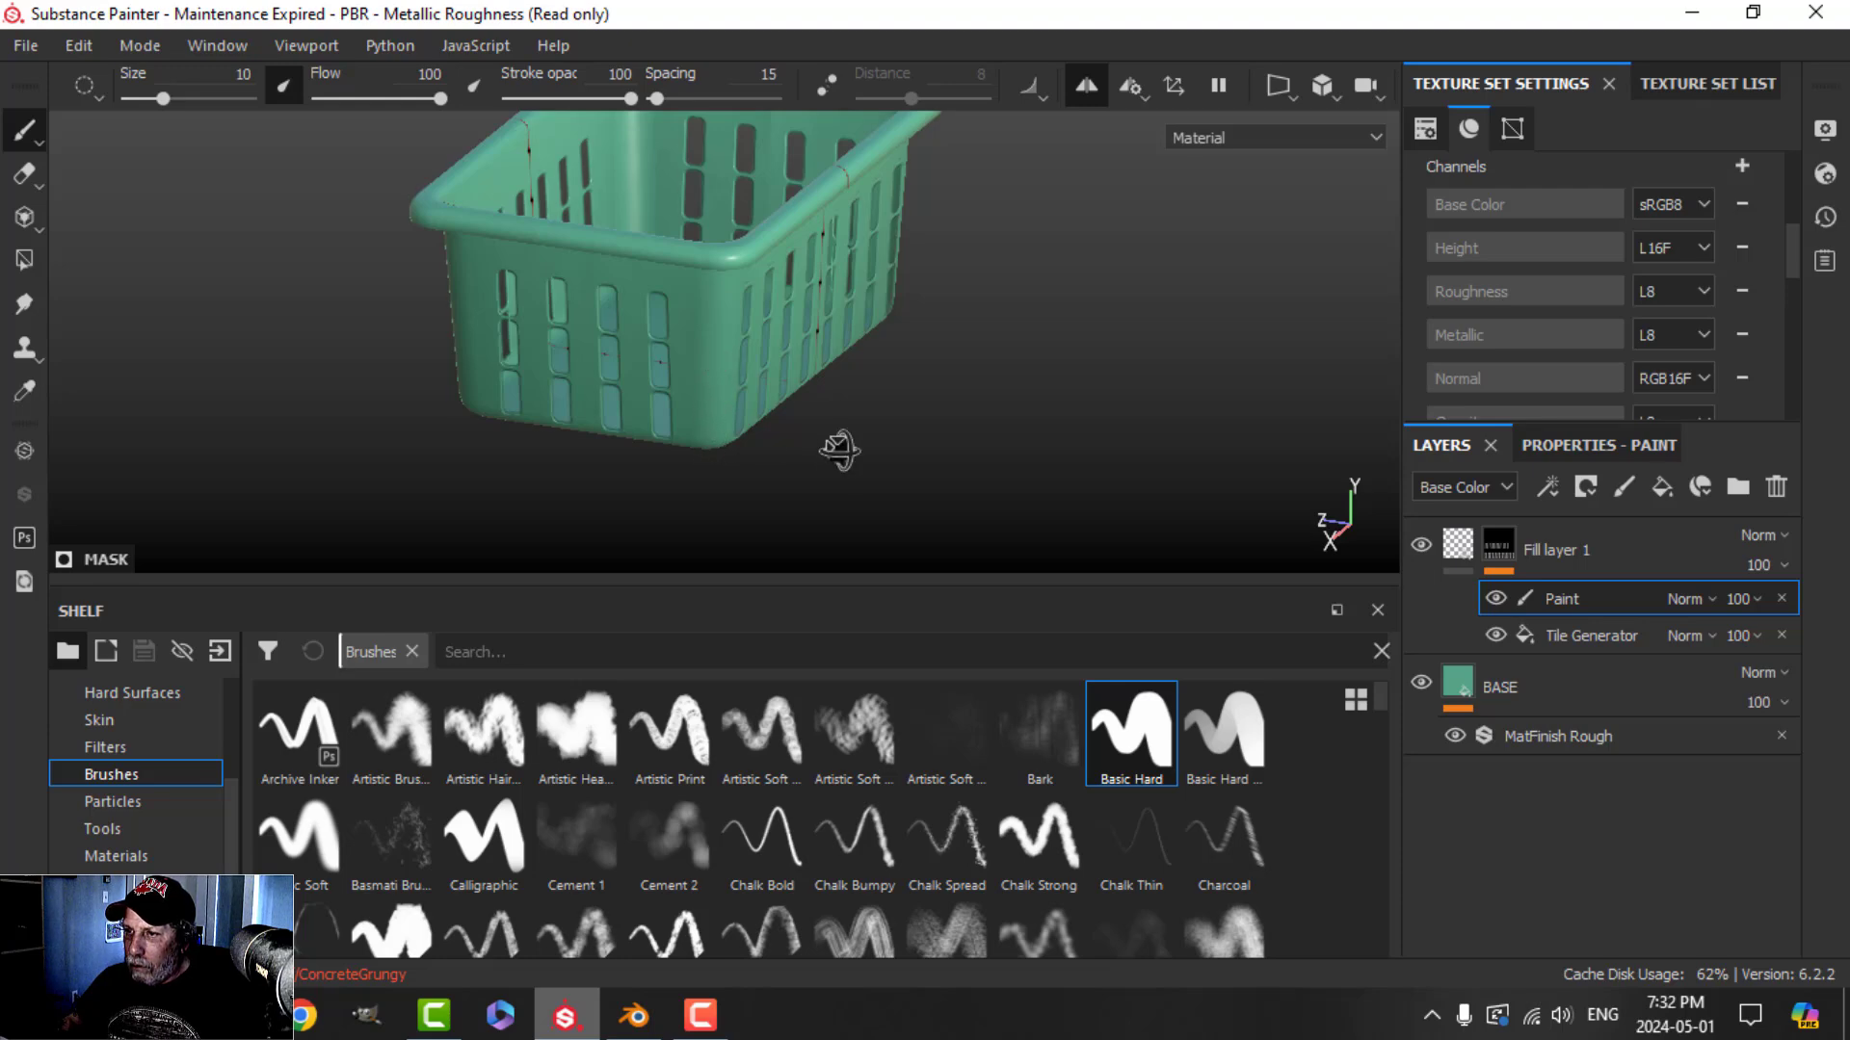
Paint out the leftover slivers near the corners and just above the top-row openings on the long sides
alt+drag(838, 446, 950, 302)
scroll(906, 289, up, 3)
alt+middle_drag(891, 289, 894, 411)
scroll(893, 411, up, 5)
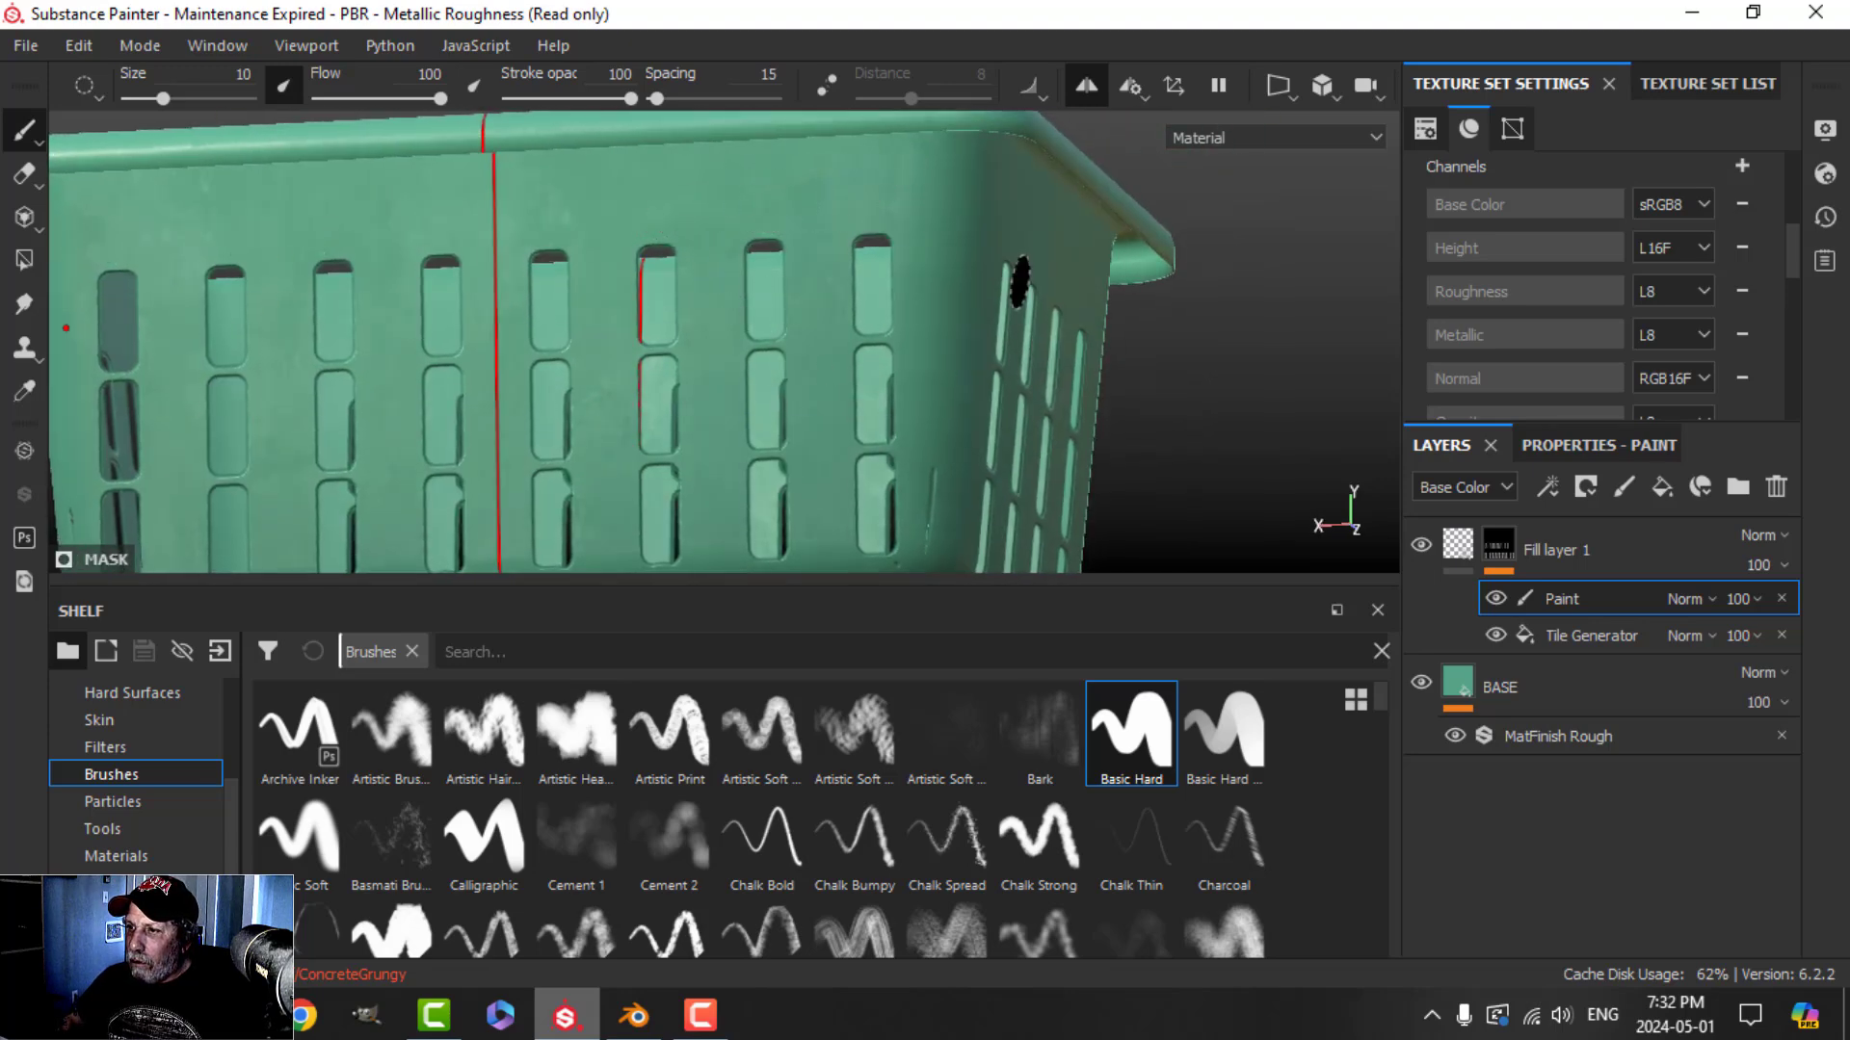
mouse_move(1032, 401)
alt+mouse_down()
mouse_move(954, 405)
mouse_move(879, 466)
alt+mouse_up()
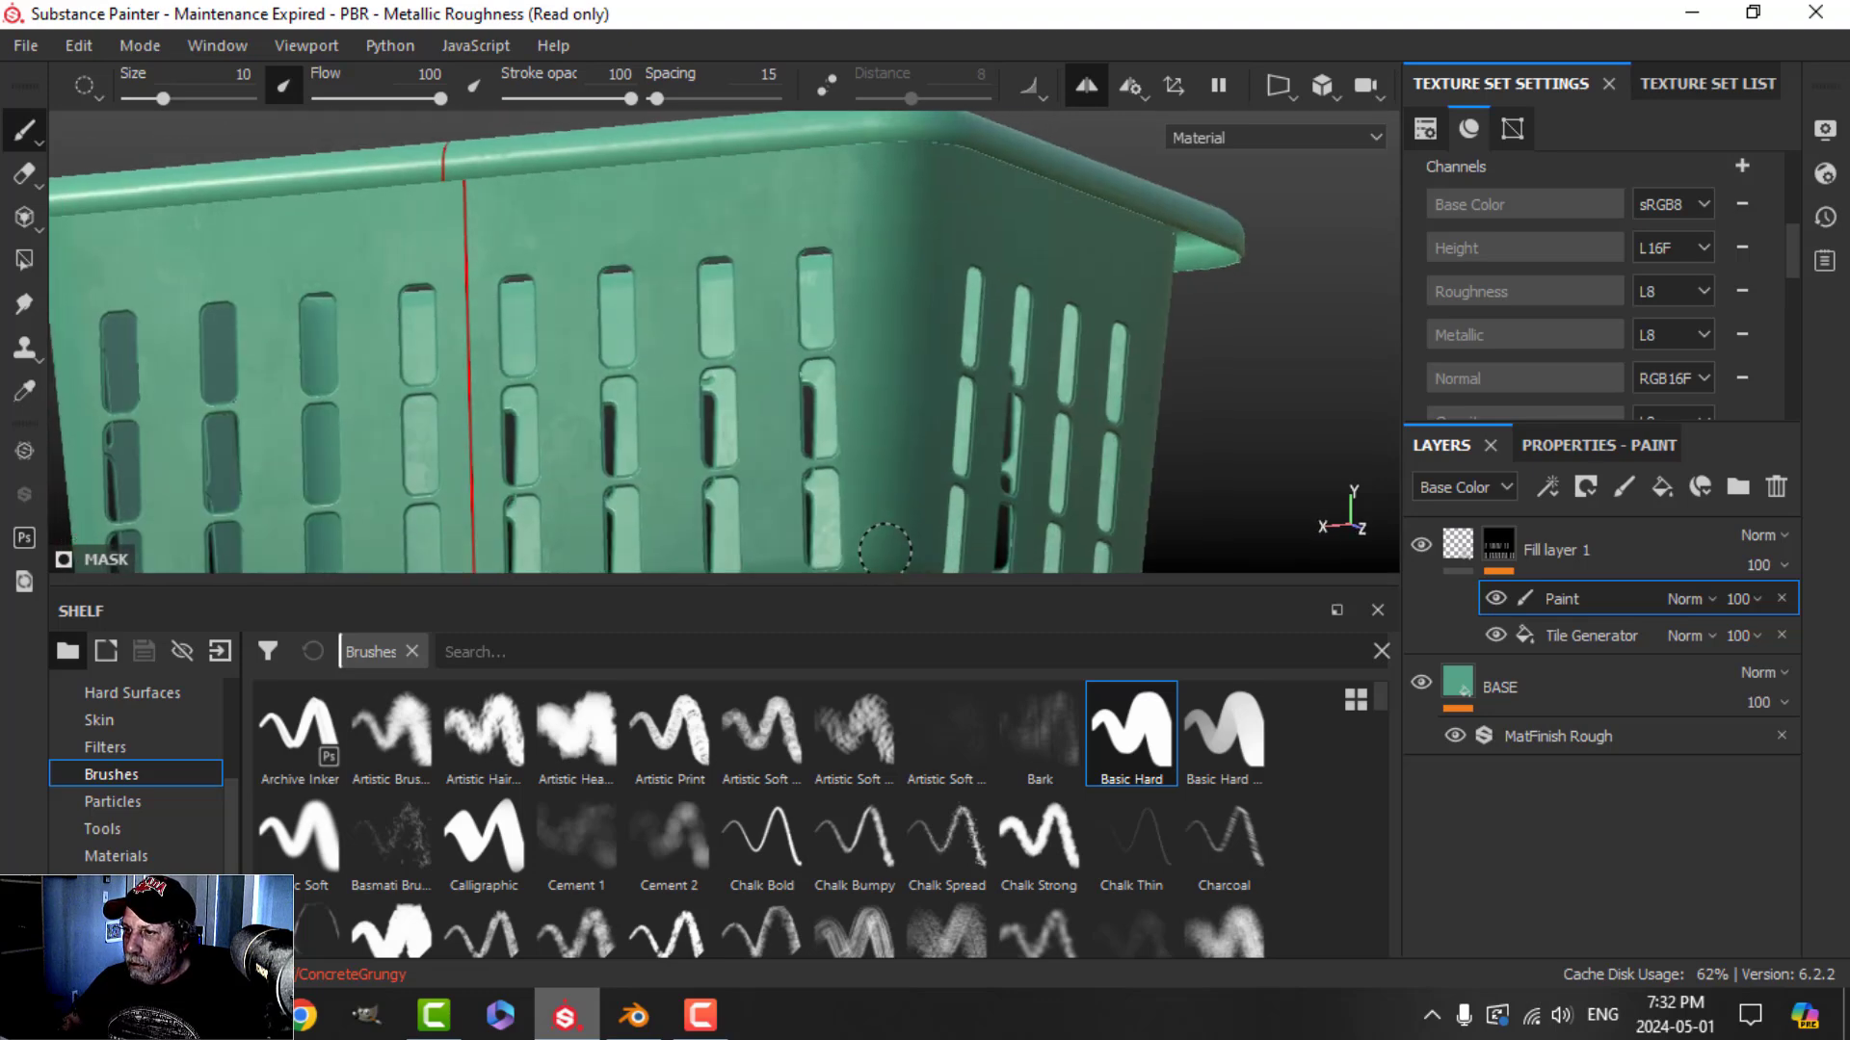
mouse_move(1024, 467)
alt+mouse_down()
mouse_move(909, 488)
mouse_move(970, 356)
mouse_move(999, 367)
mouse_move(912, 198)
alt+mouse_up()
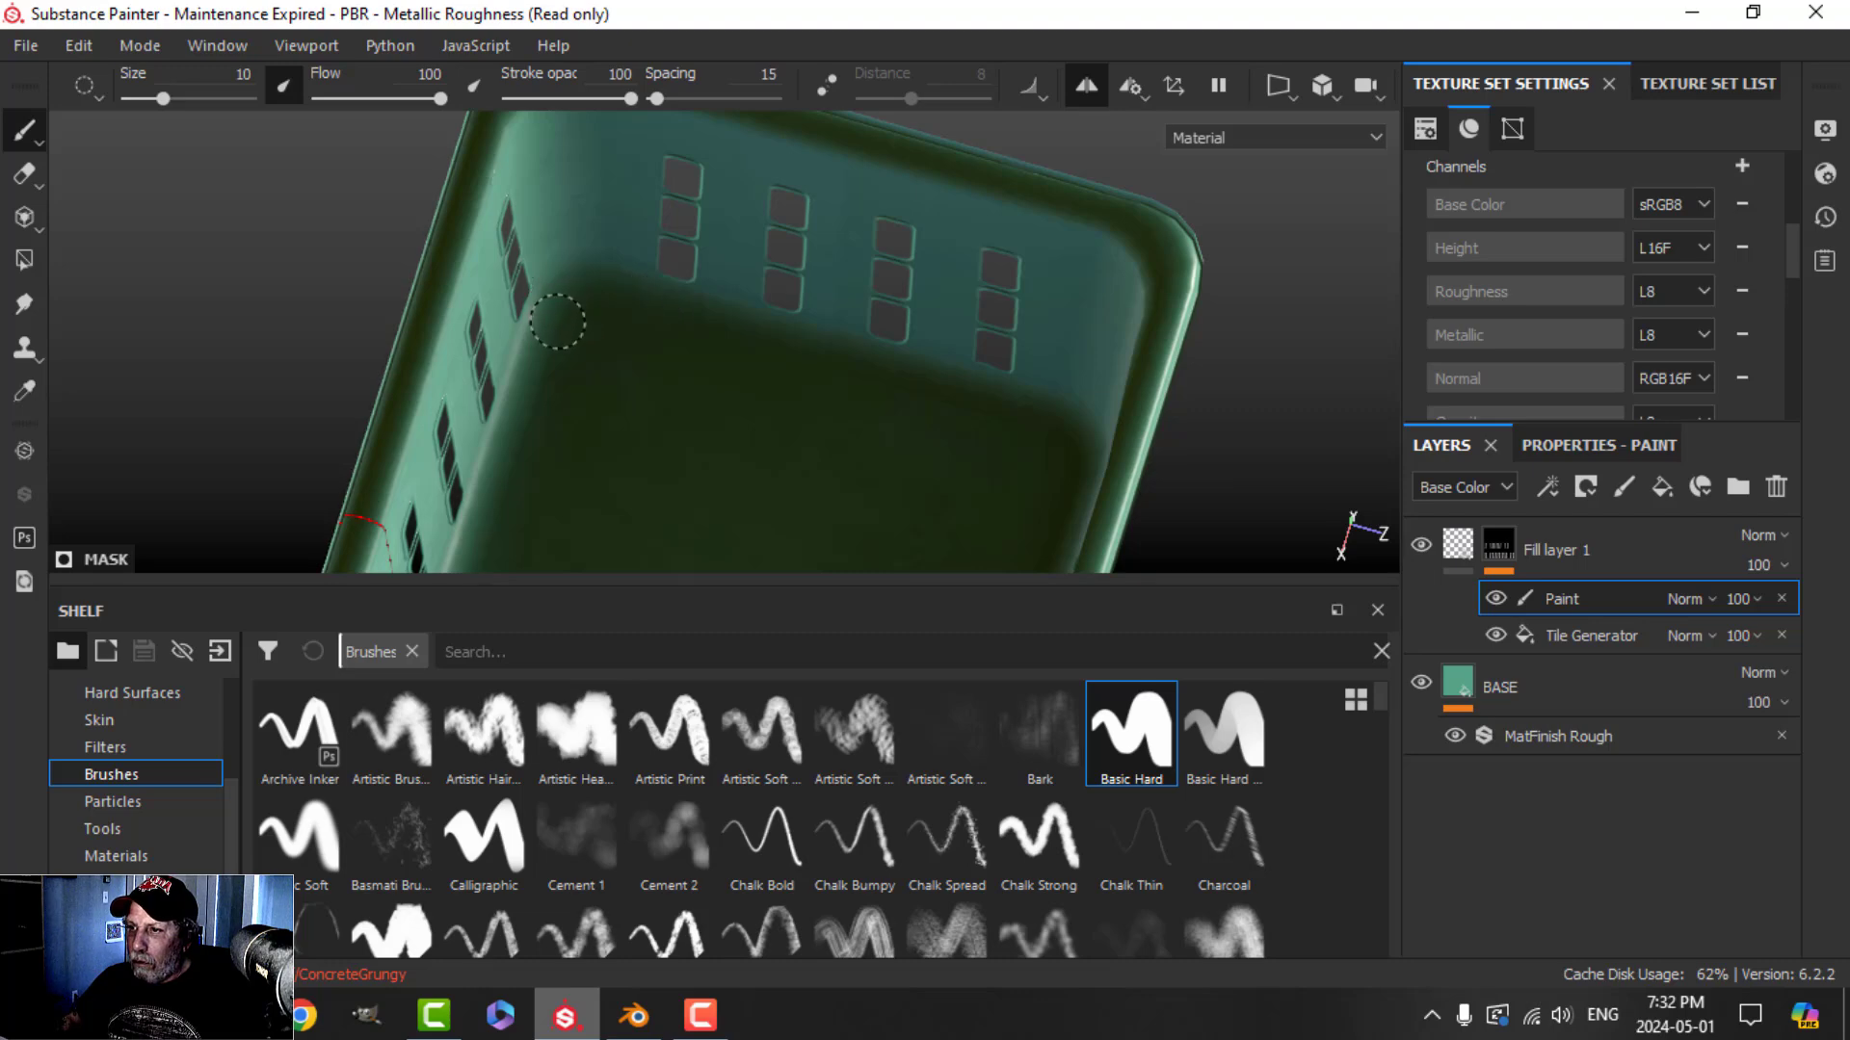
alt+drag(1321, 431, 1008, 495)
alt+middle_drag(1226, 430, 908, 463)
scroll(909, 464, up, 3)
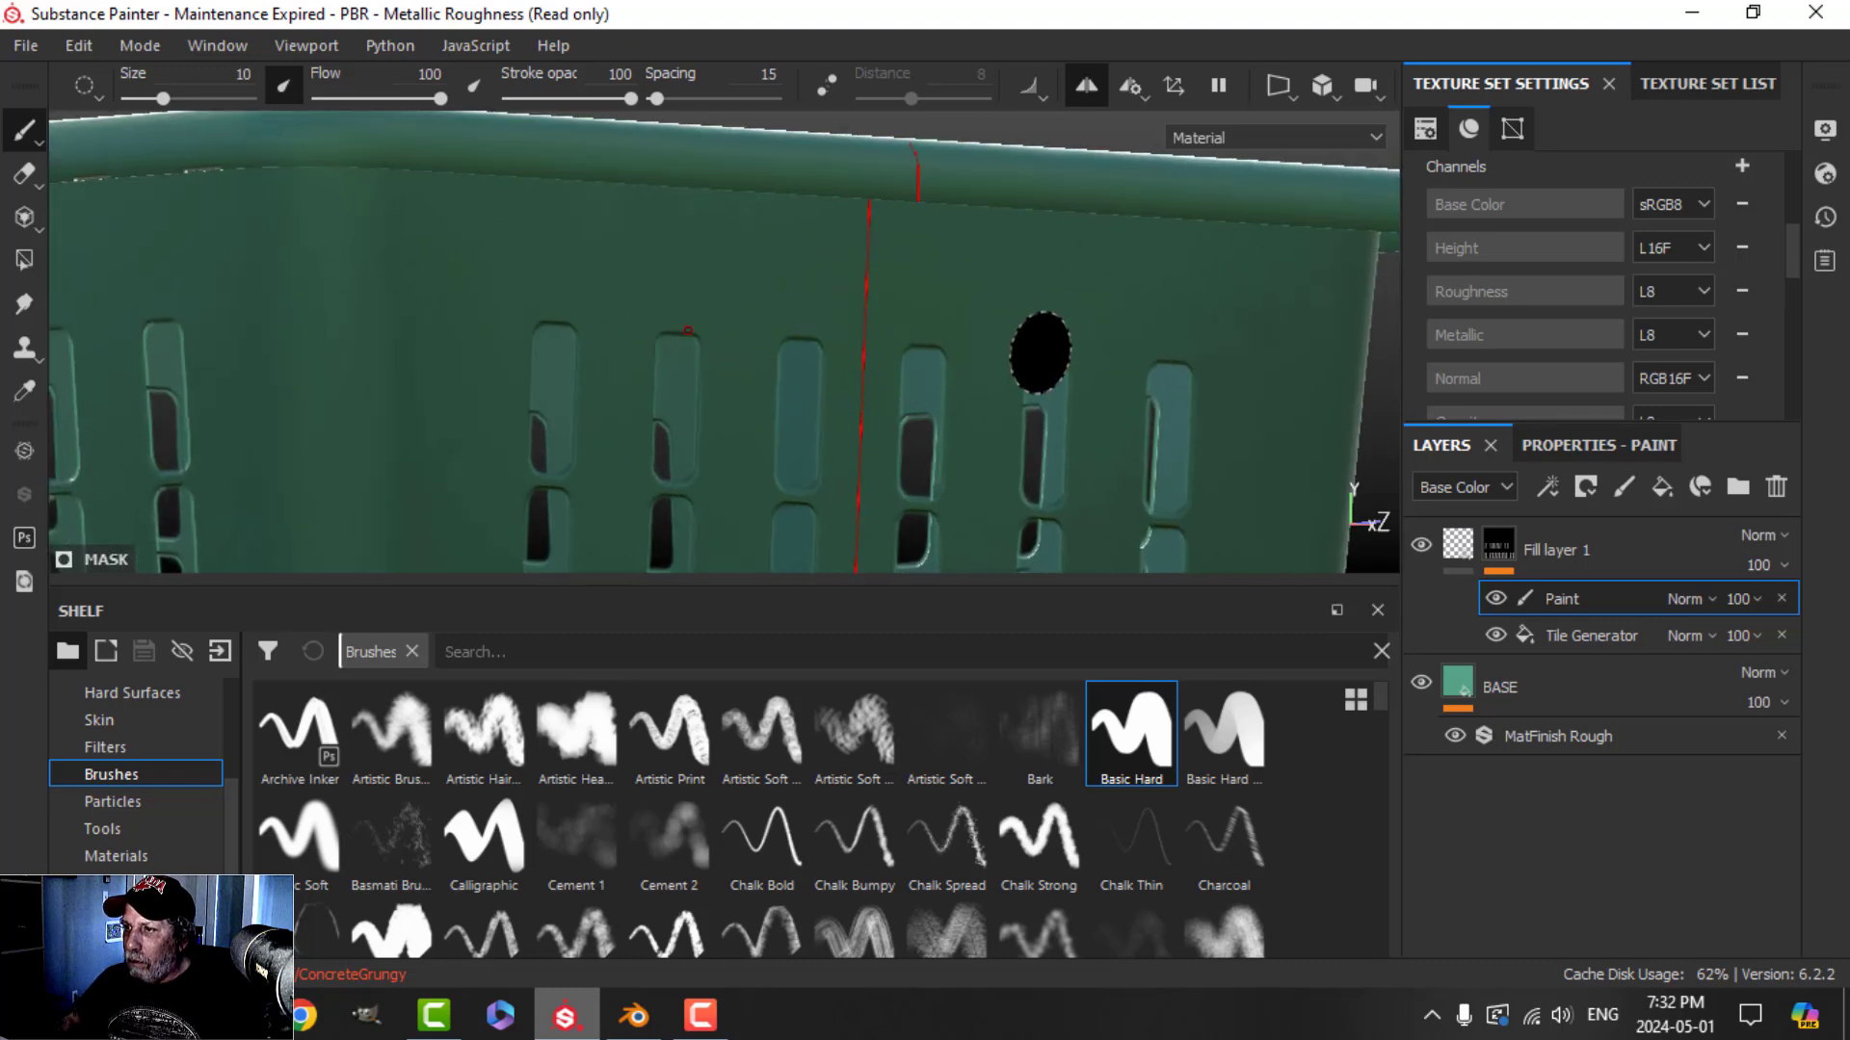
scroll(877, 294, down, 5)
alt+drag(880, 289, 855, 408)
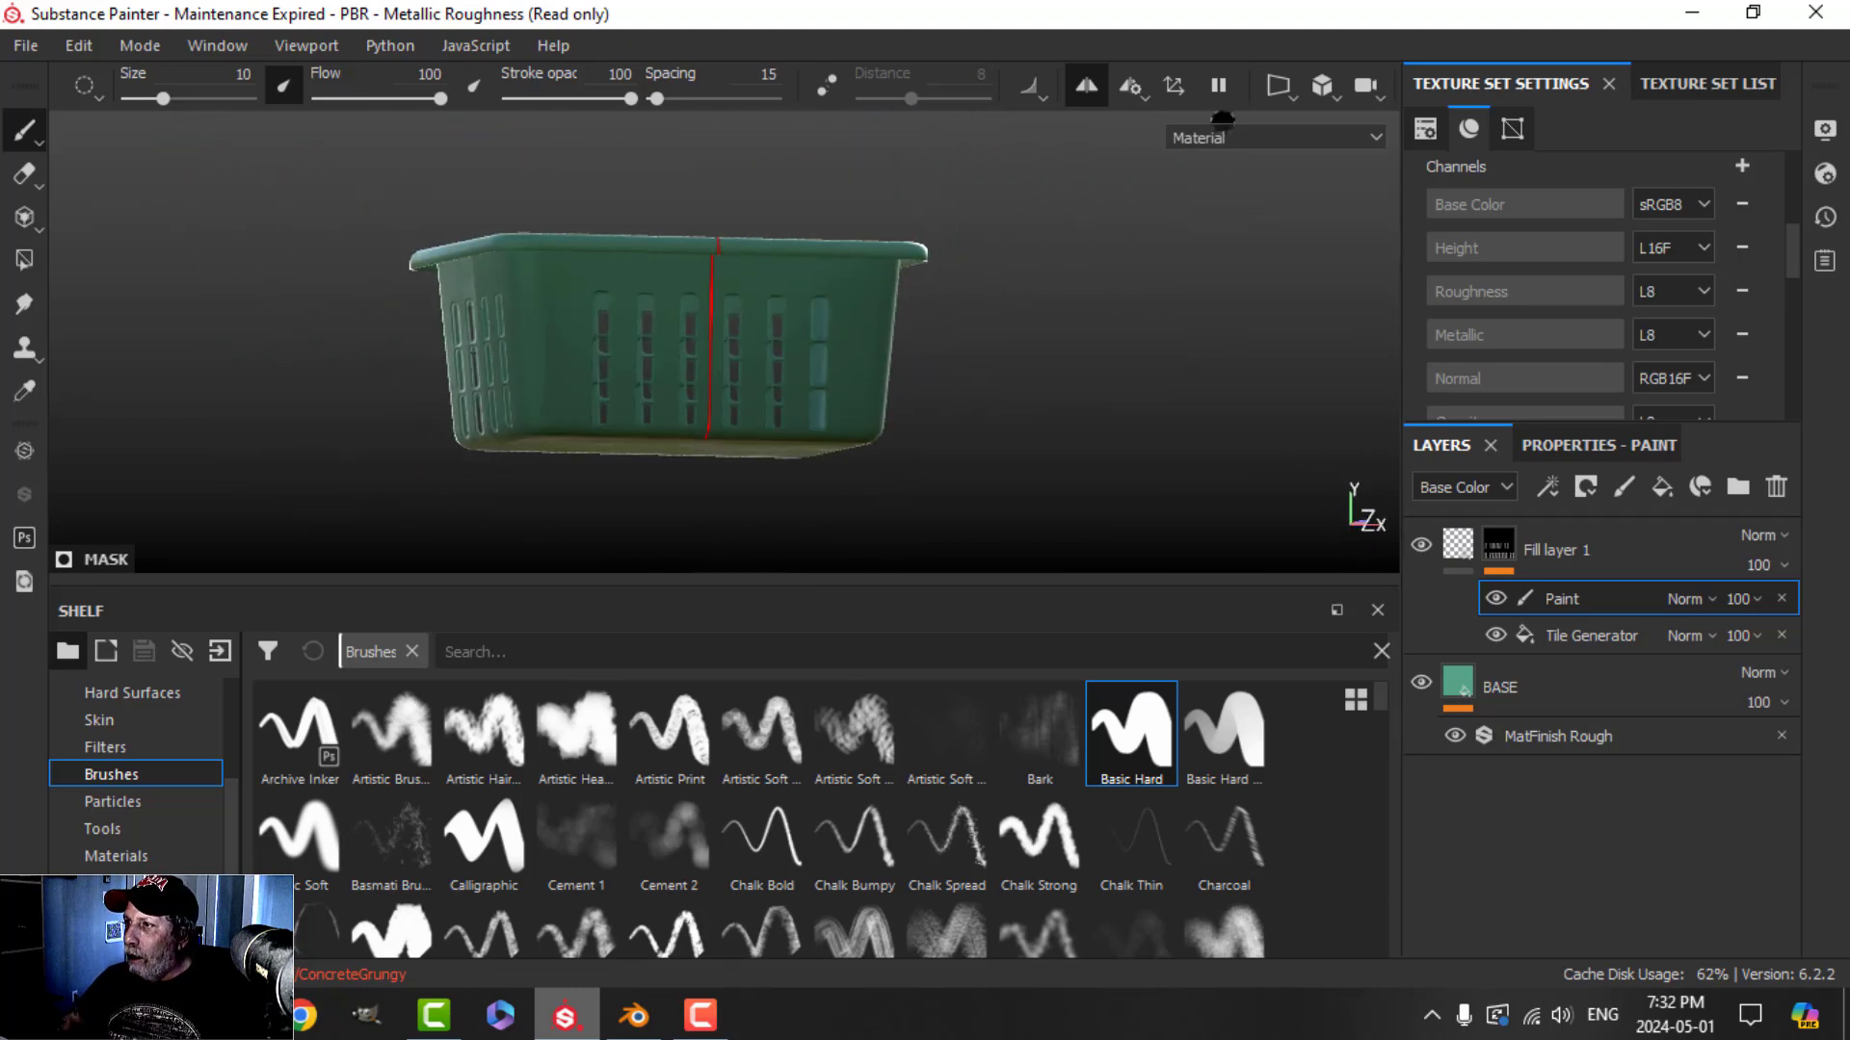
Switch the viewport back to the perspective view and look the basket over from a corner
click(1326, 85)
click(1362, 153)
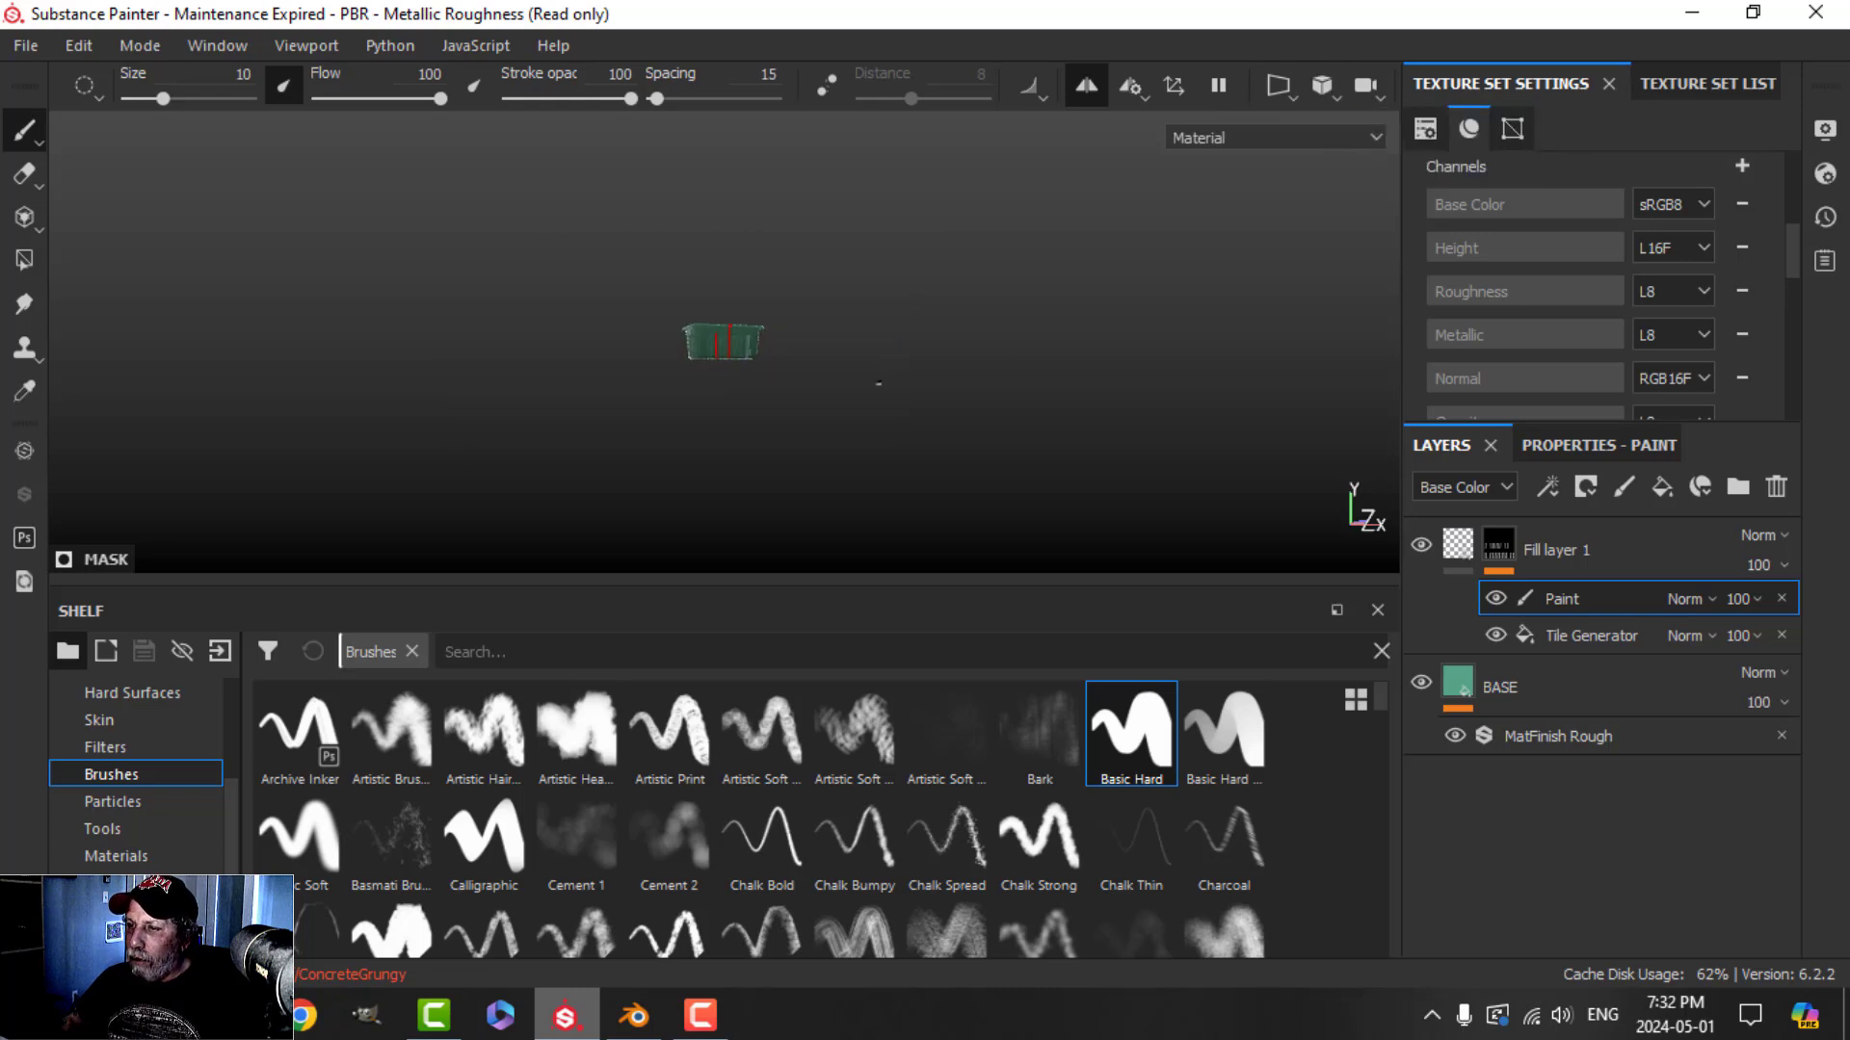
scroll(879, 383, up, 5)
alt+drag(747, 392, 903, 388)
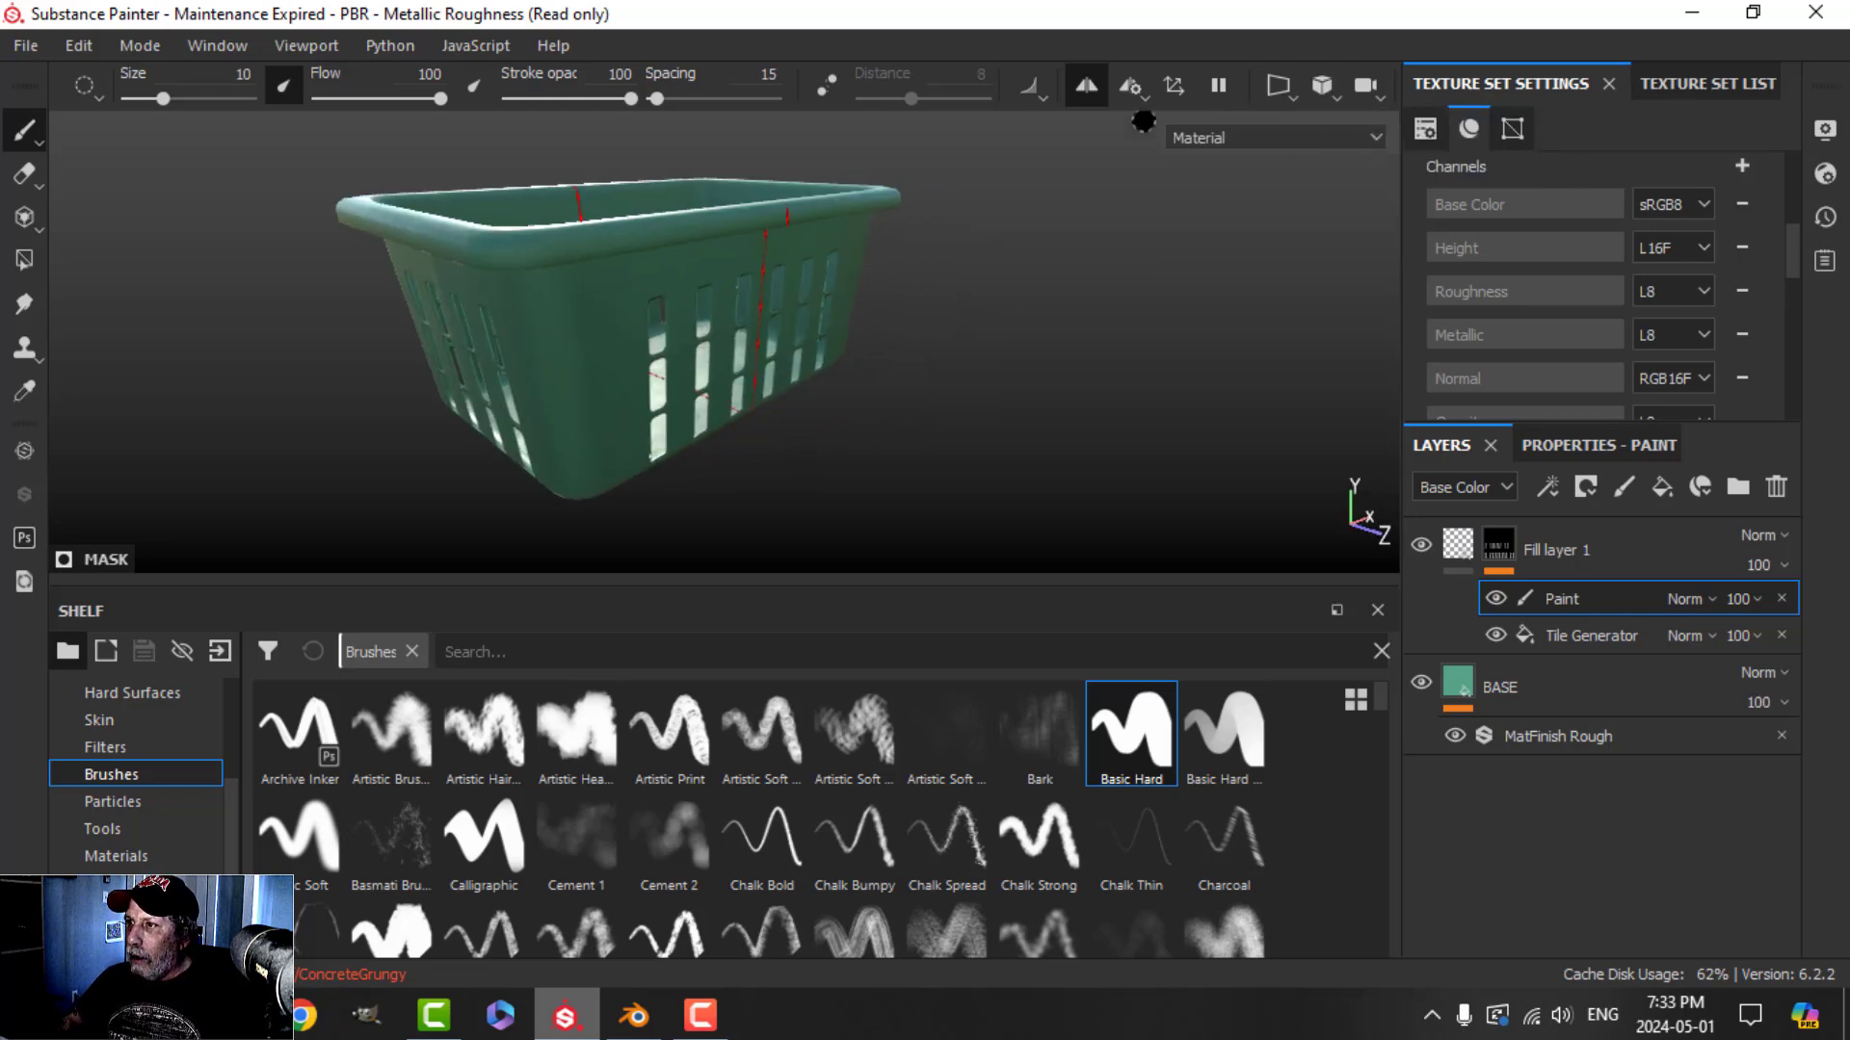
Turn off paint symmetry and open the Tile Generator's Pattern Transformation parameters
click(1086, 87)
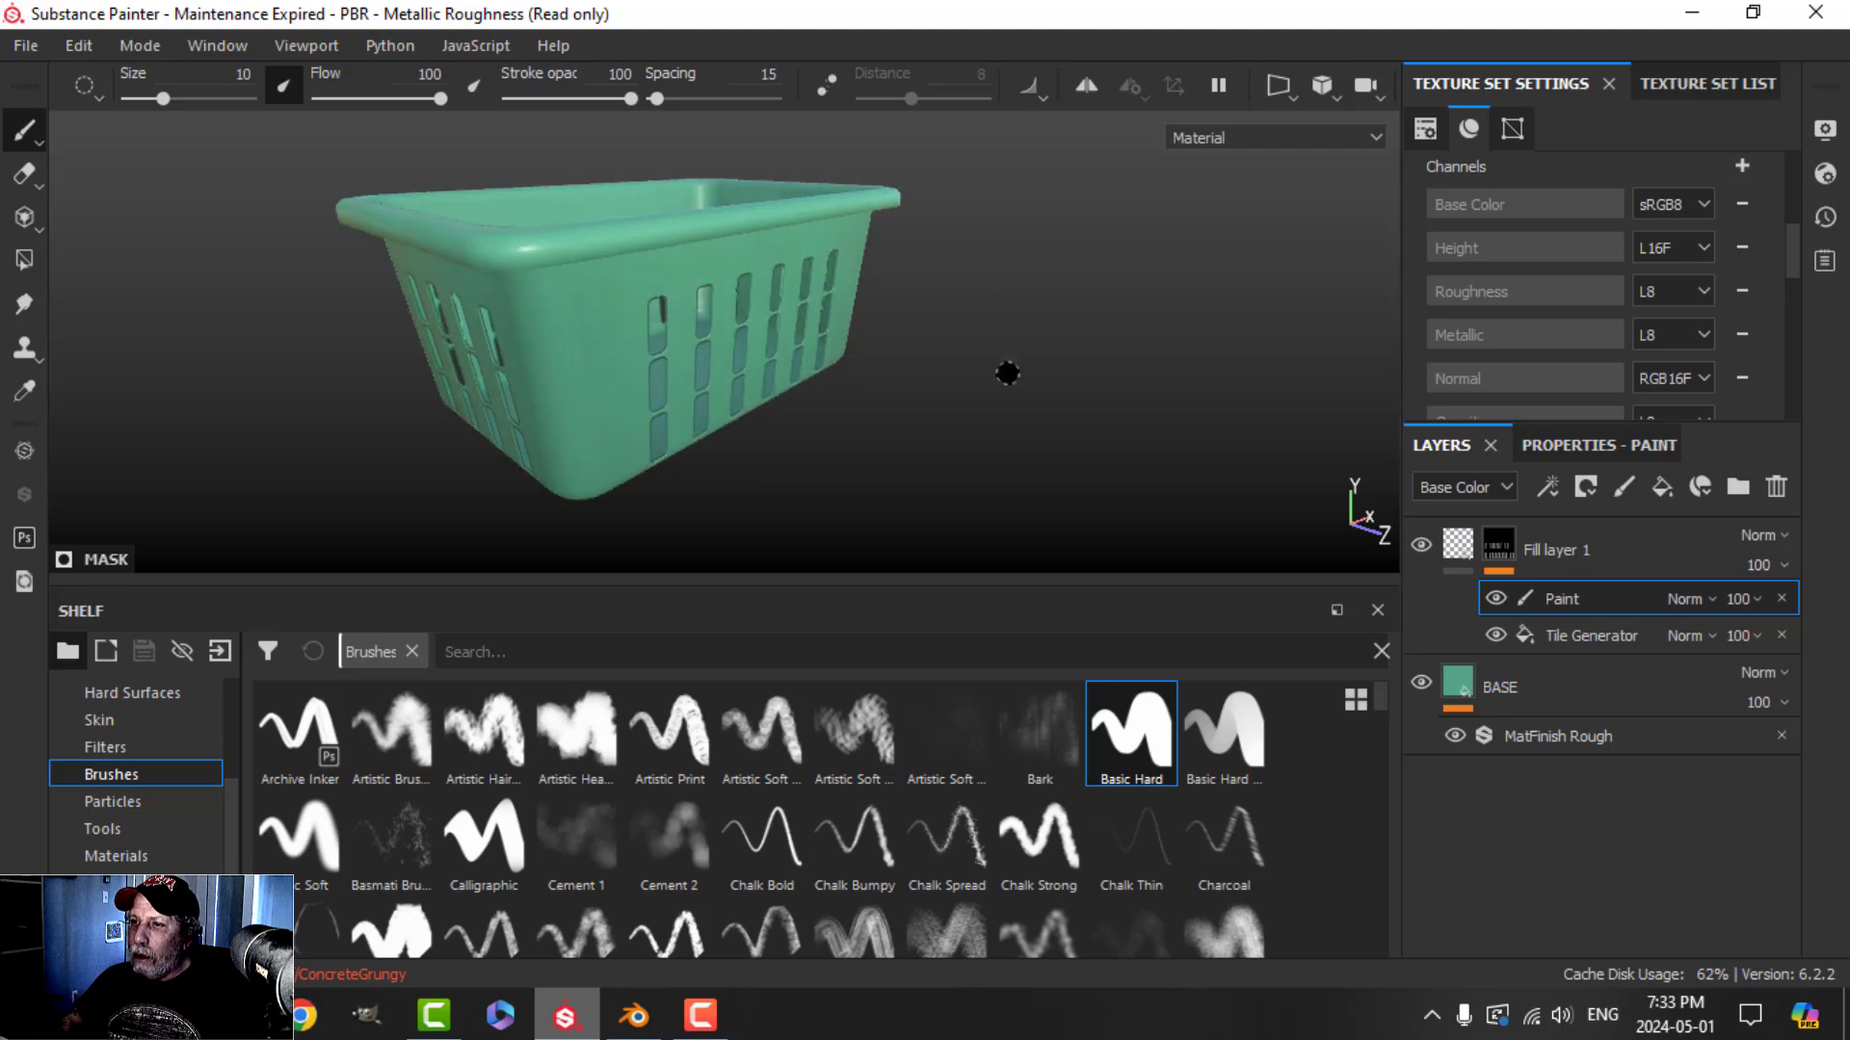
alt+drag(1025, 382, 950, 413)
scroll(1088, 458, down, 3)
click(1605, 633)
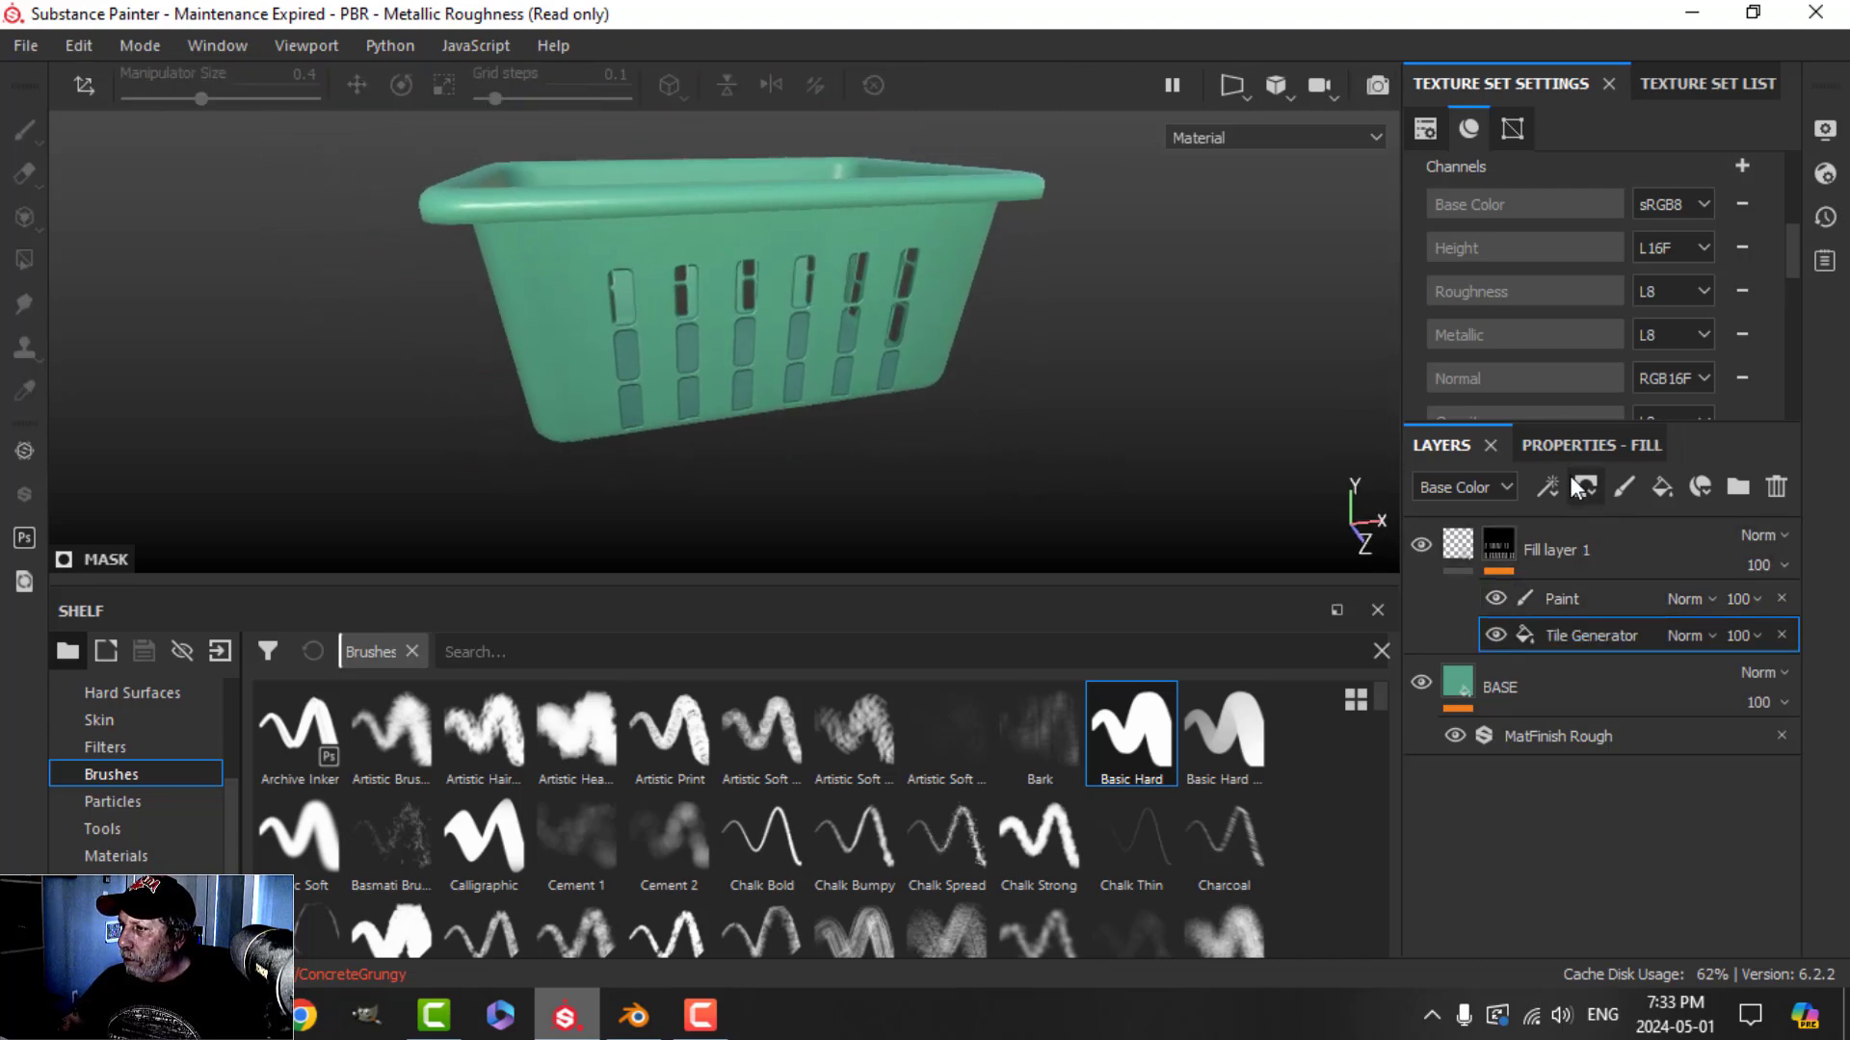
click(1580, 446)
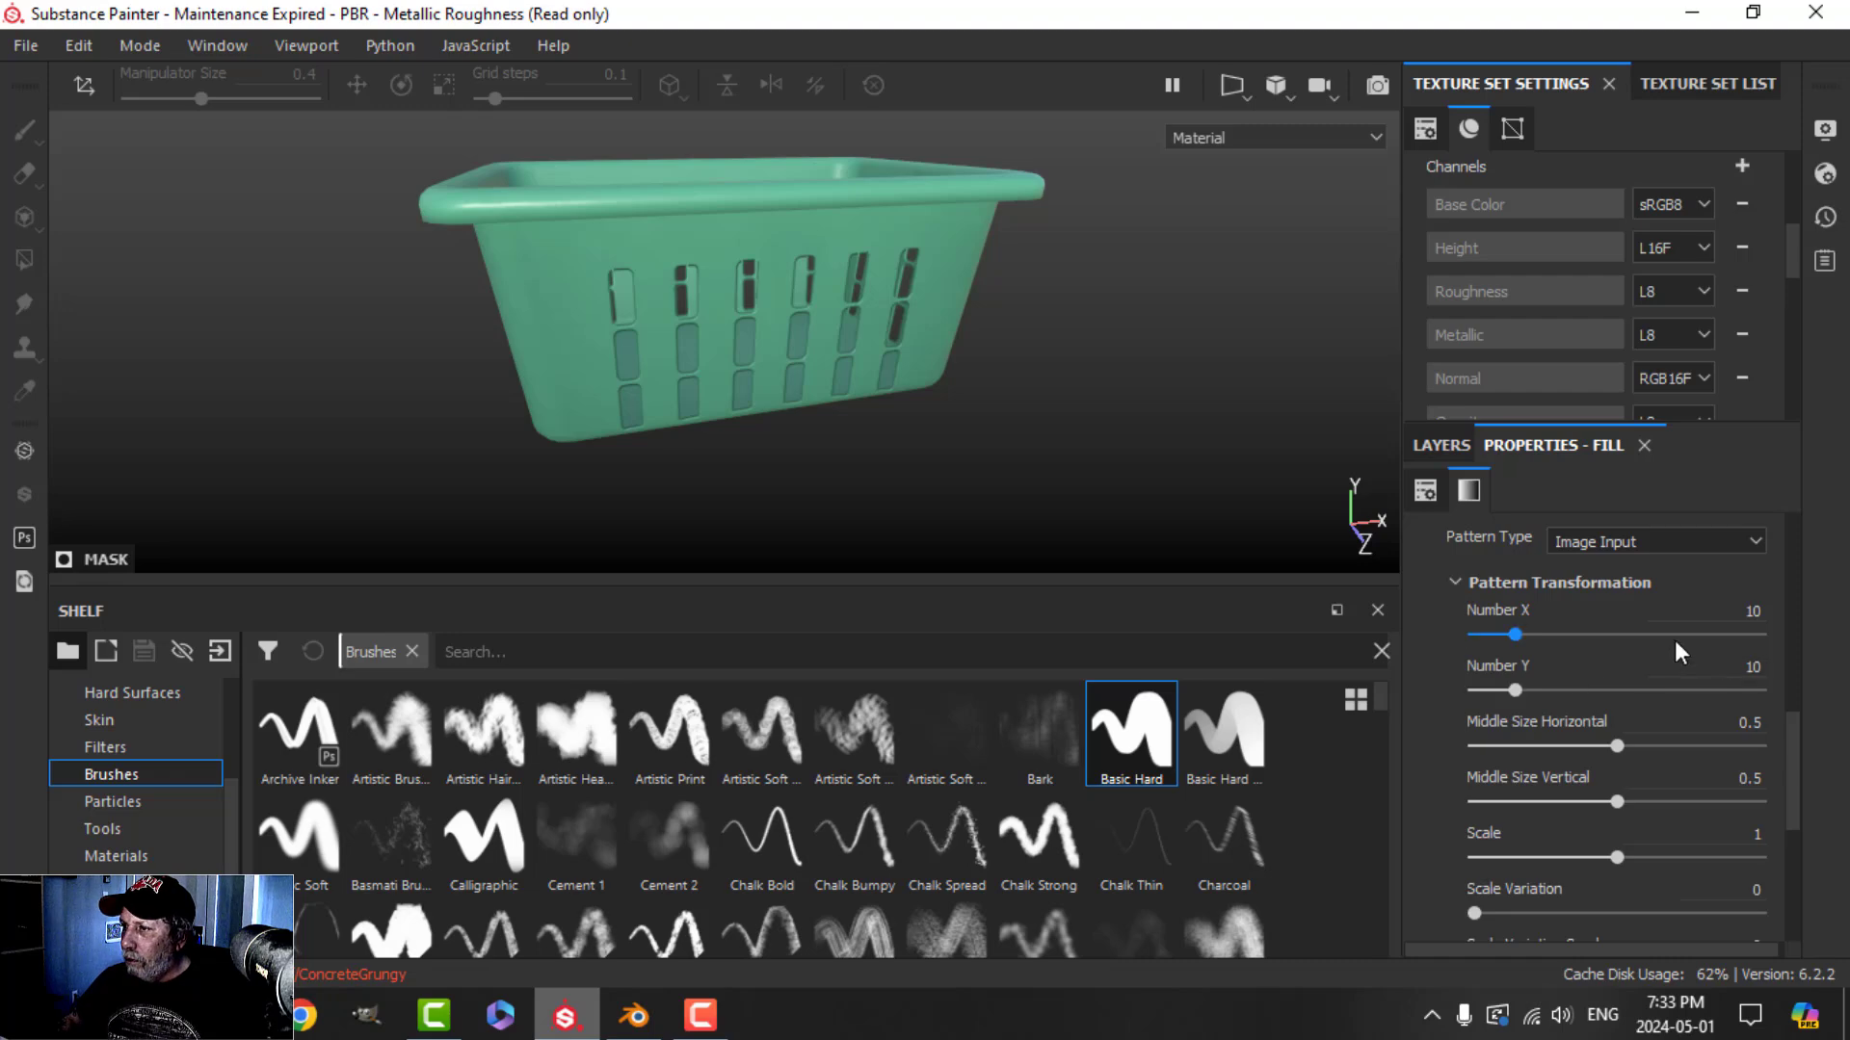
scroll(1680, 640, up, 3)
scroll(1722, 667, down, 3)
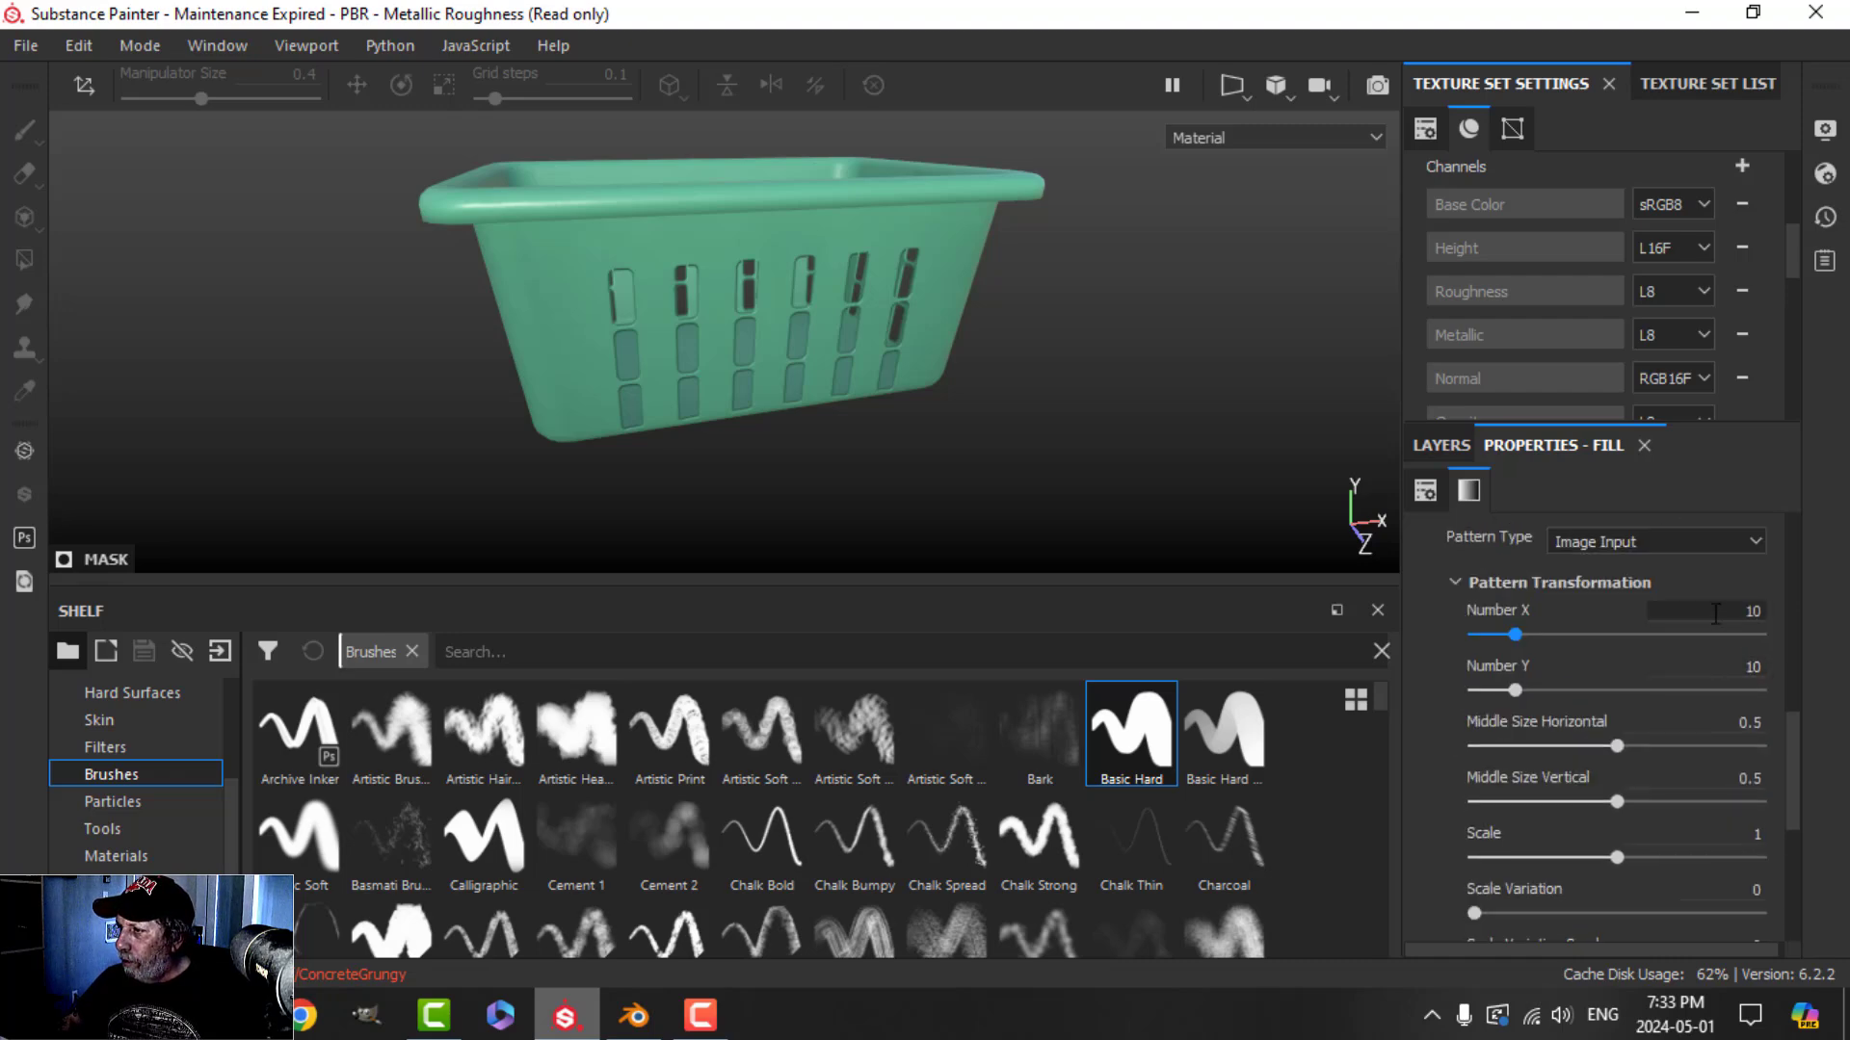
Try a coarser tile pattern with Number X and Number Y both set to 6
click(1715, 614)
text(6)
key(Return)
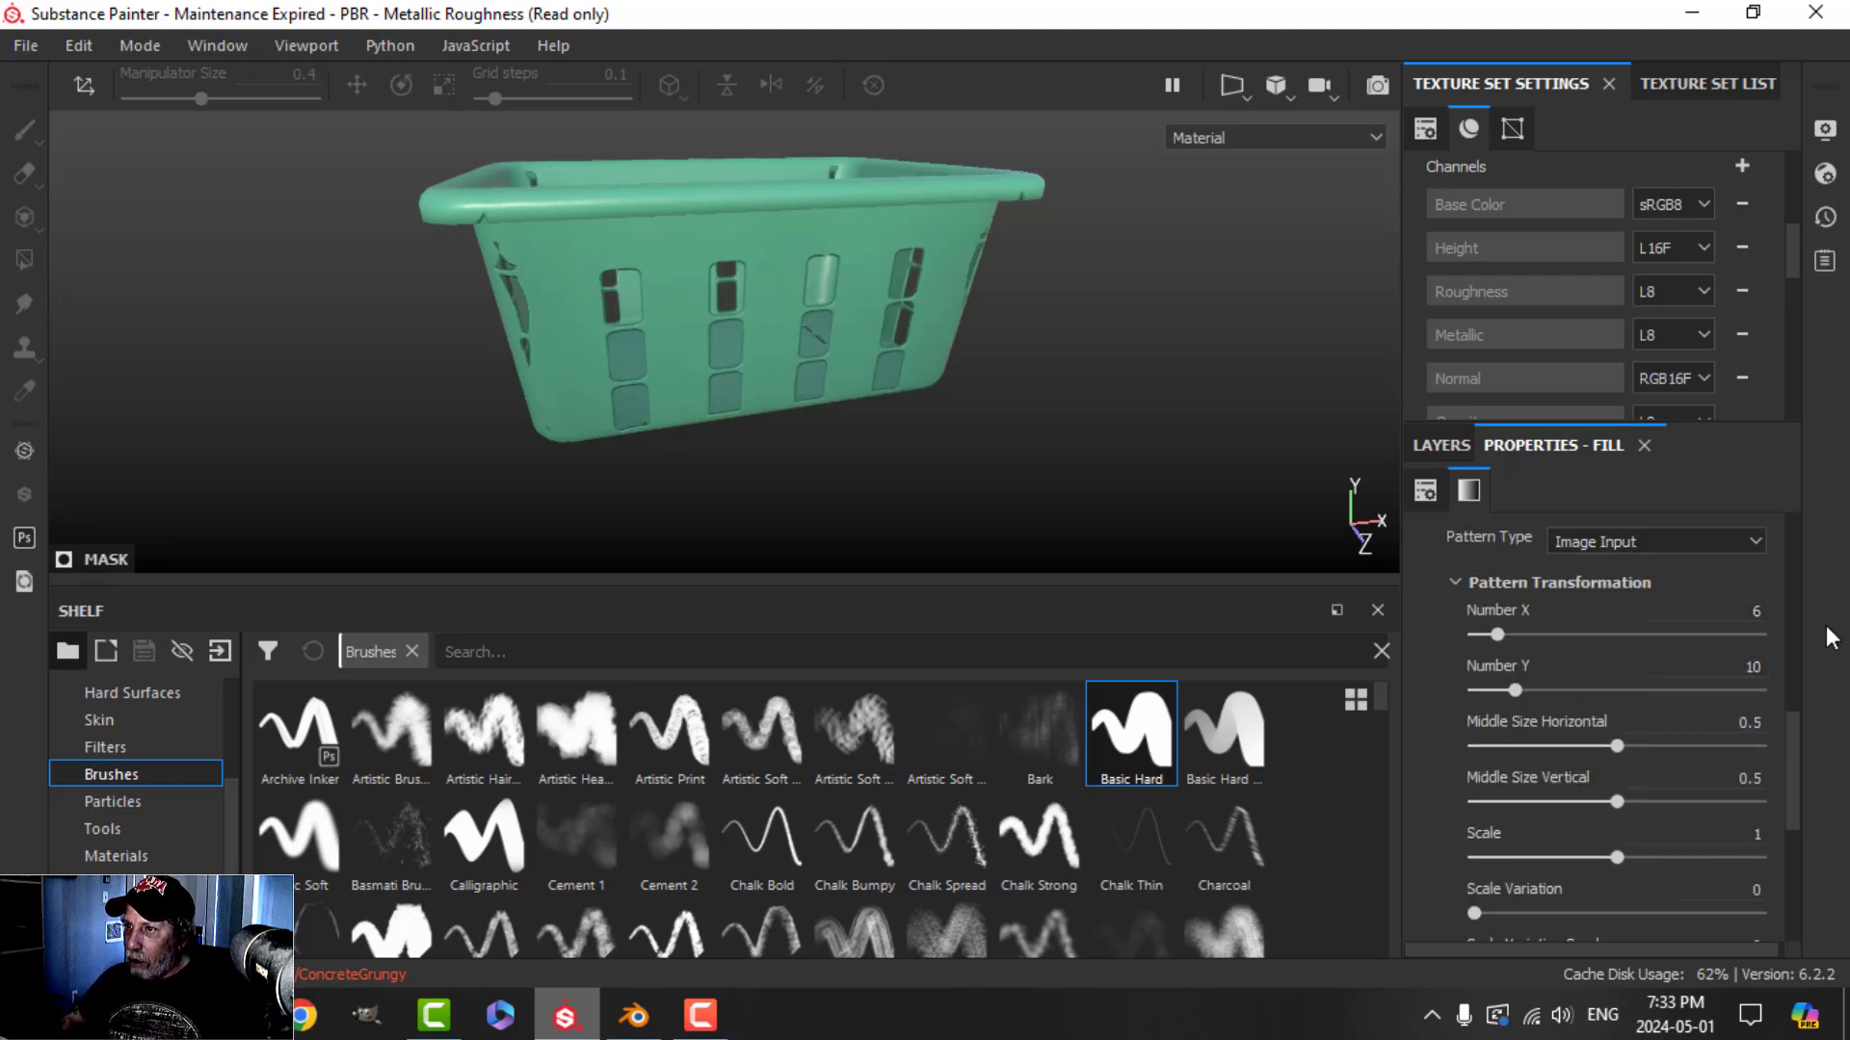
click(1731, 666)
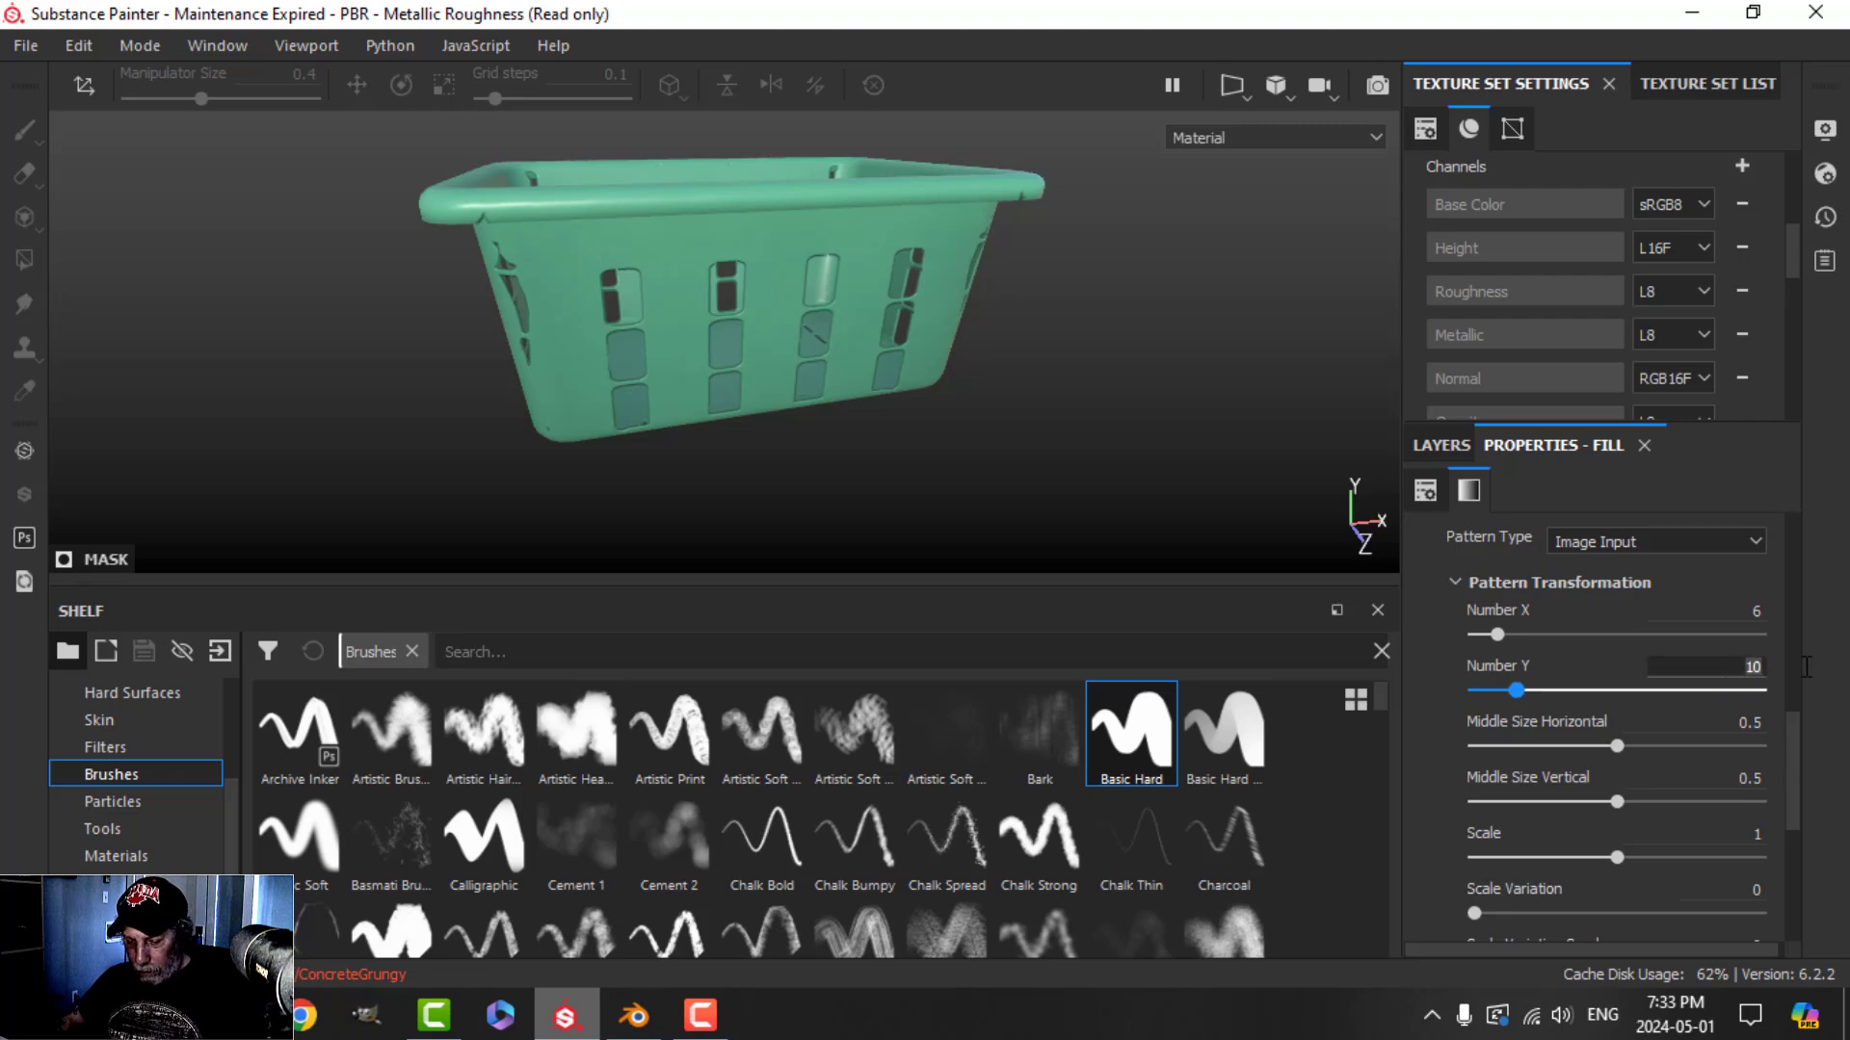
text(6)
key(Return)
alt+drag(1048, 395, 1056, 350)
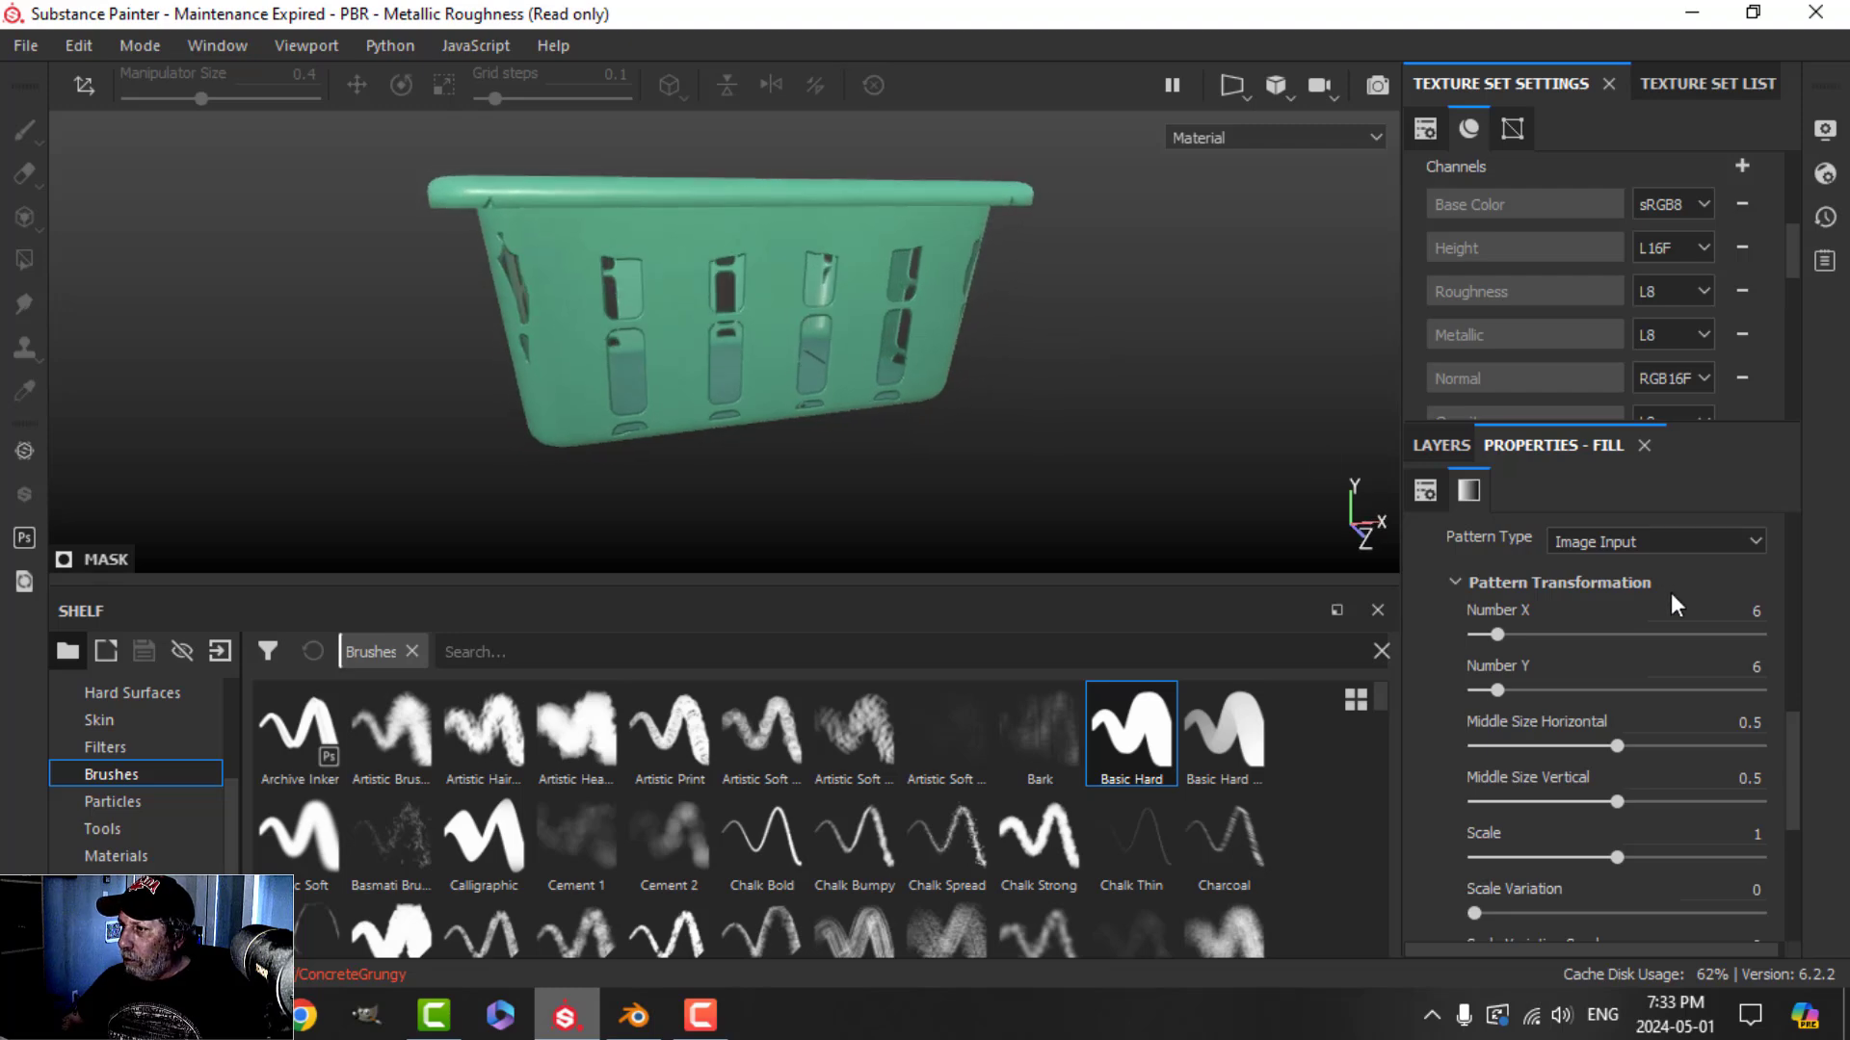
Set the Tile Generator's Number X and Number Y to 12
click(1715, 612)
text(5)
text(2)
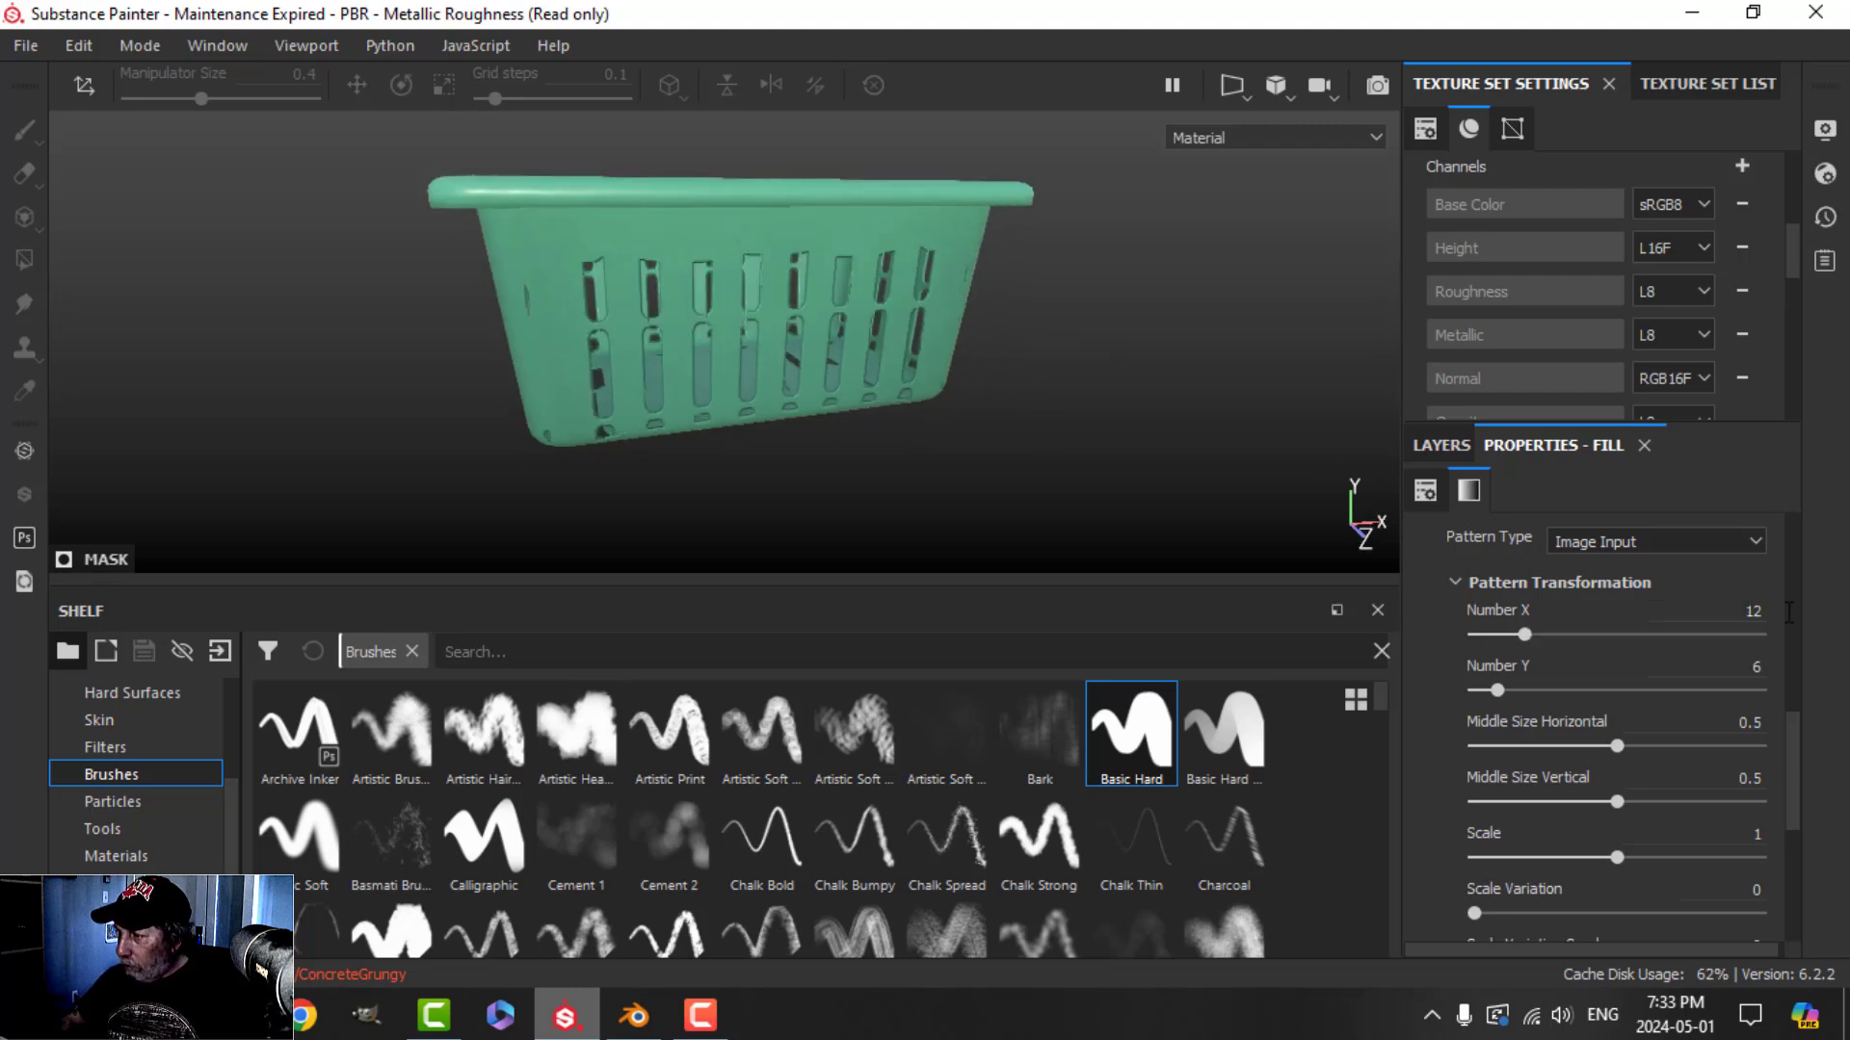
key(Tab)
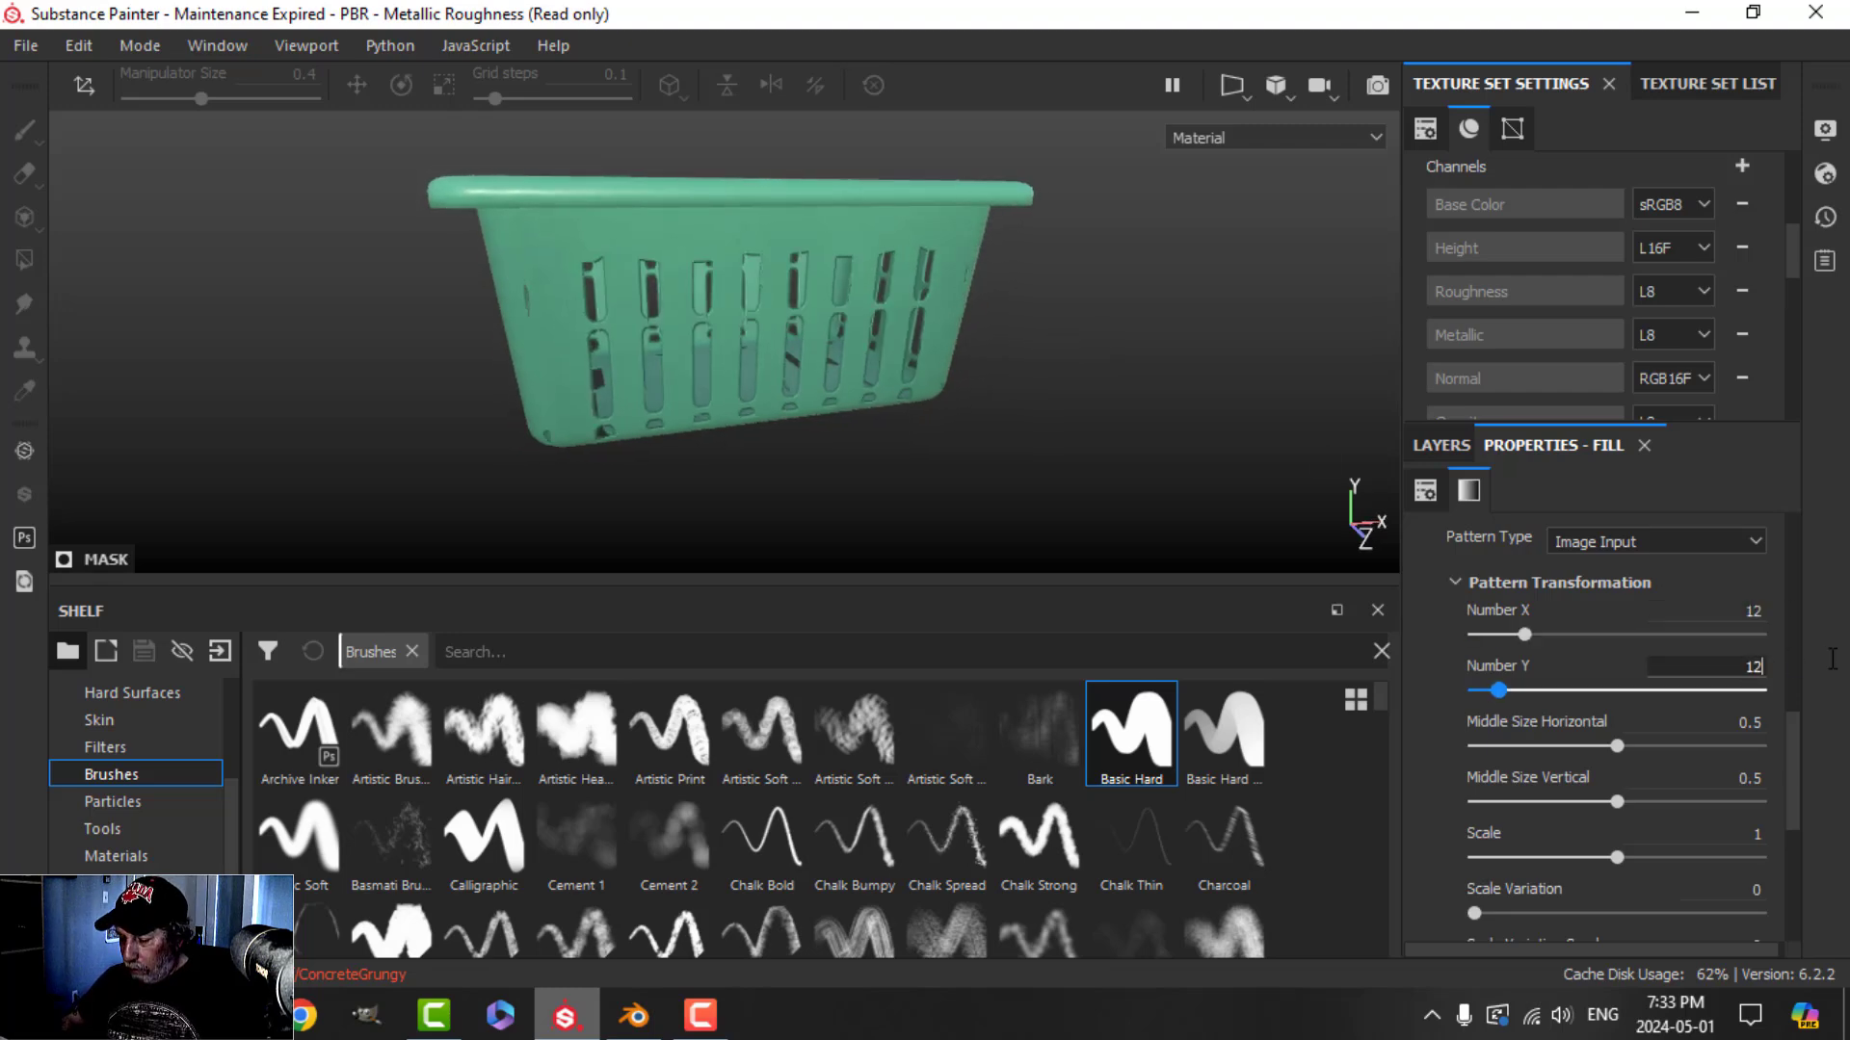
text(12)
key(Return)
alt+drag(979, 385, 1029, 372)
Reselect the Paint effect with symmetry on and paint out the partial openings above and below the three full rows on the long side
click(1465, 443)
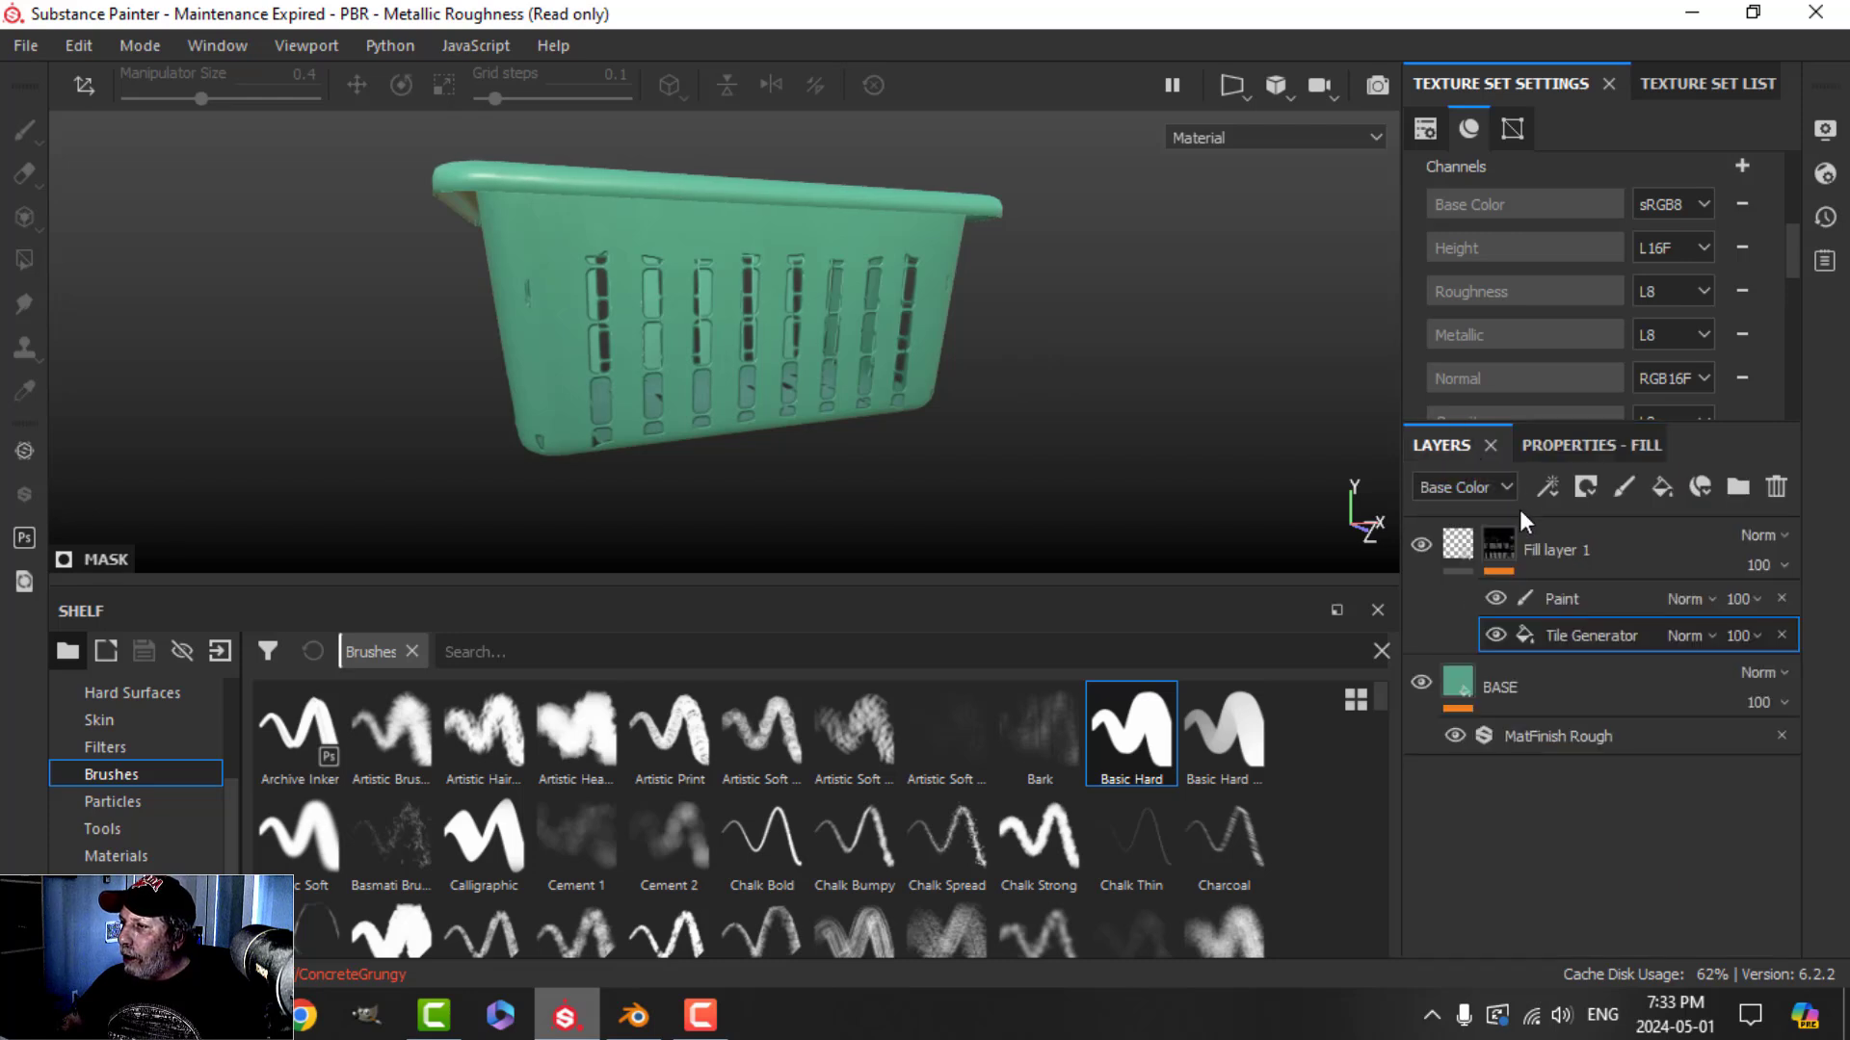
click(1549, 599)
scroll(607, 320, up, 2)
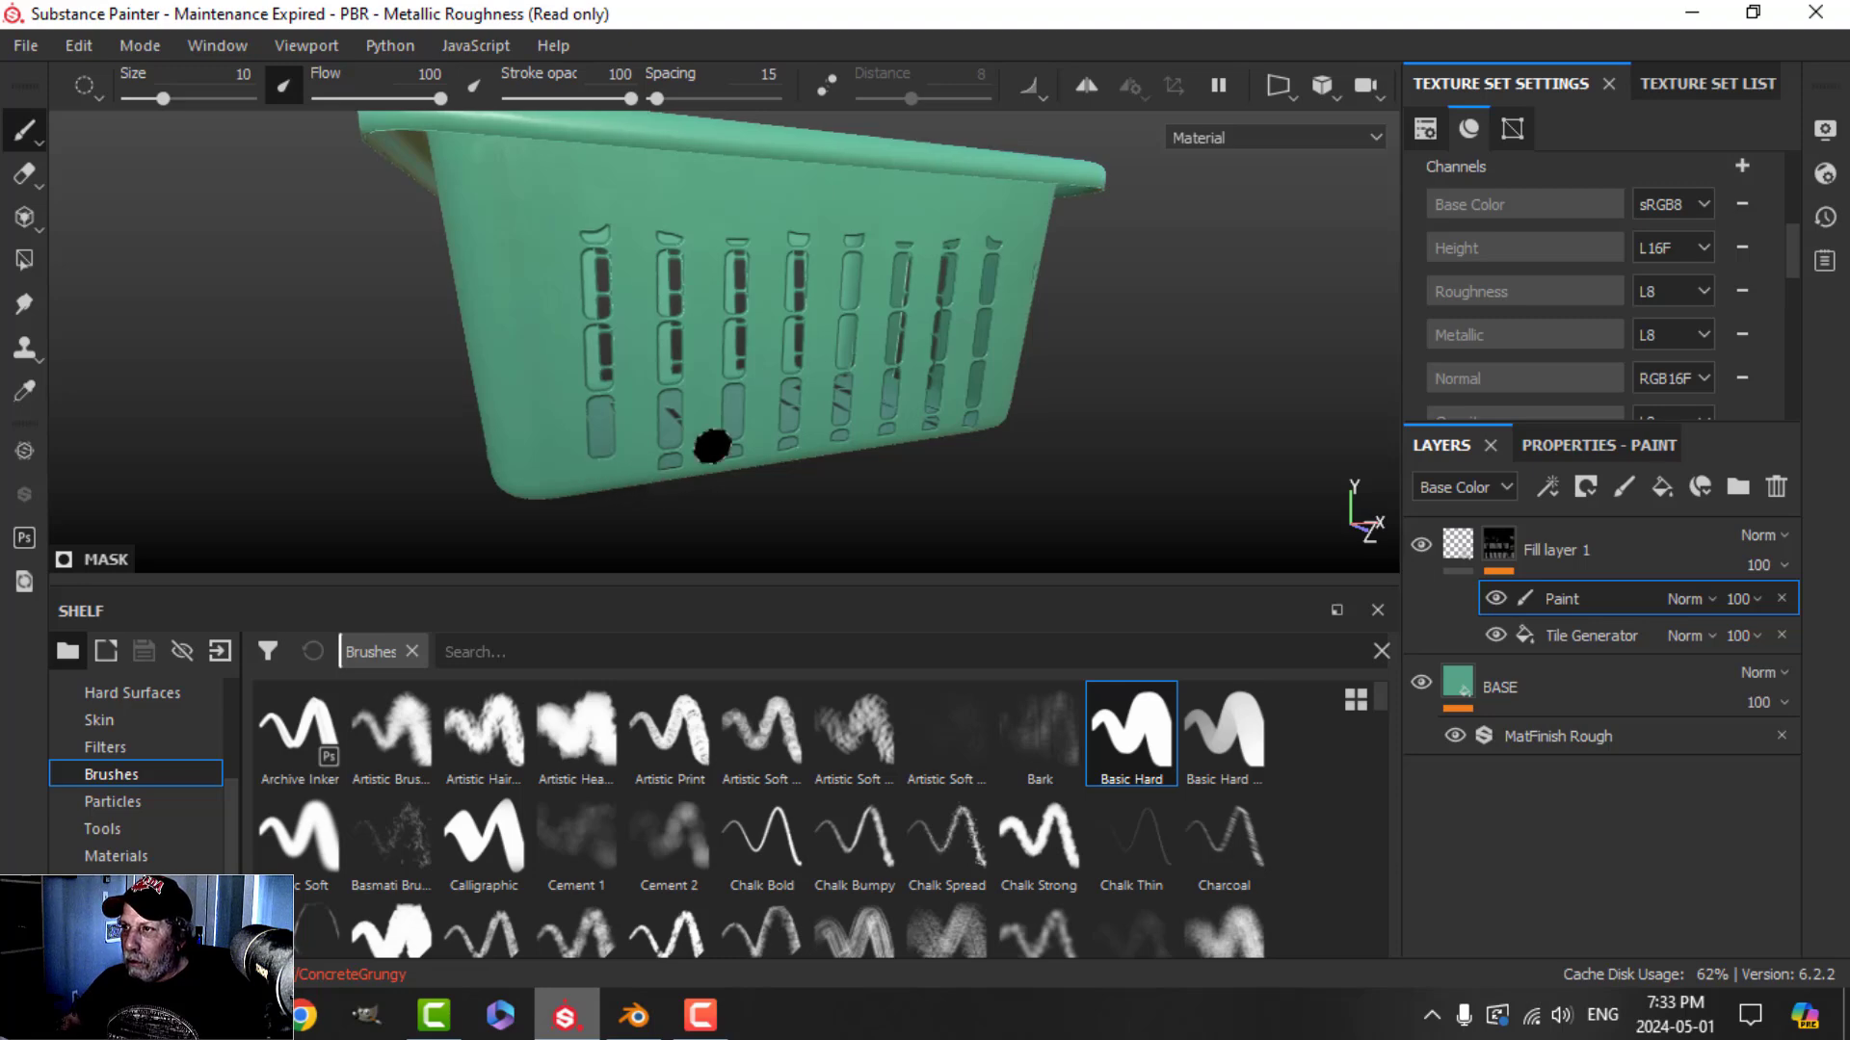
click(1085, 85)
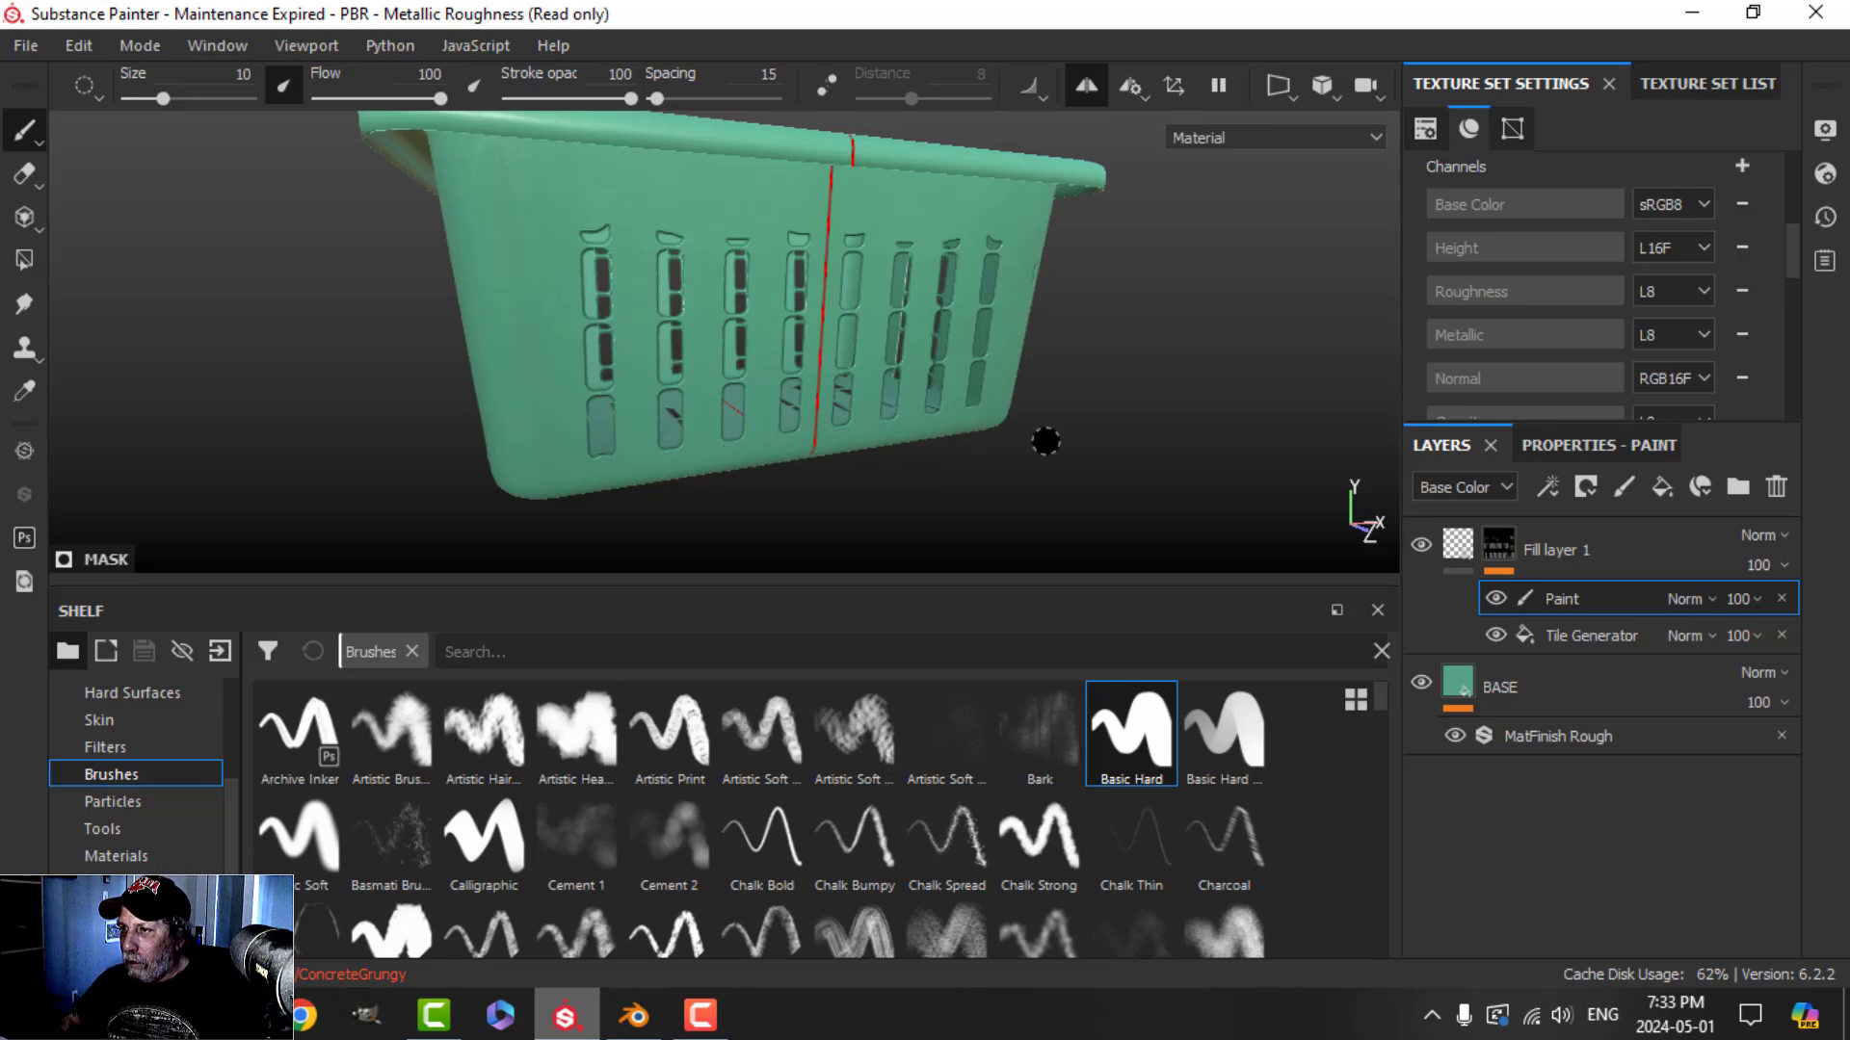
mouse_move(1099, 451)
alt+mouse_down()
mouse_move(1115, 380)
mouse_move(1102, 256)
alt+mouse_up()
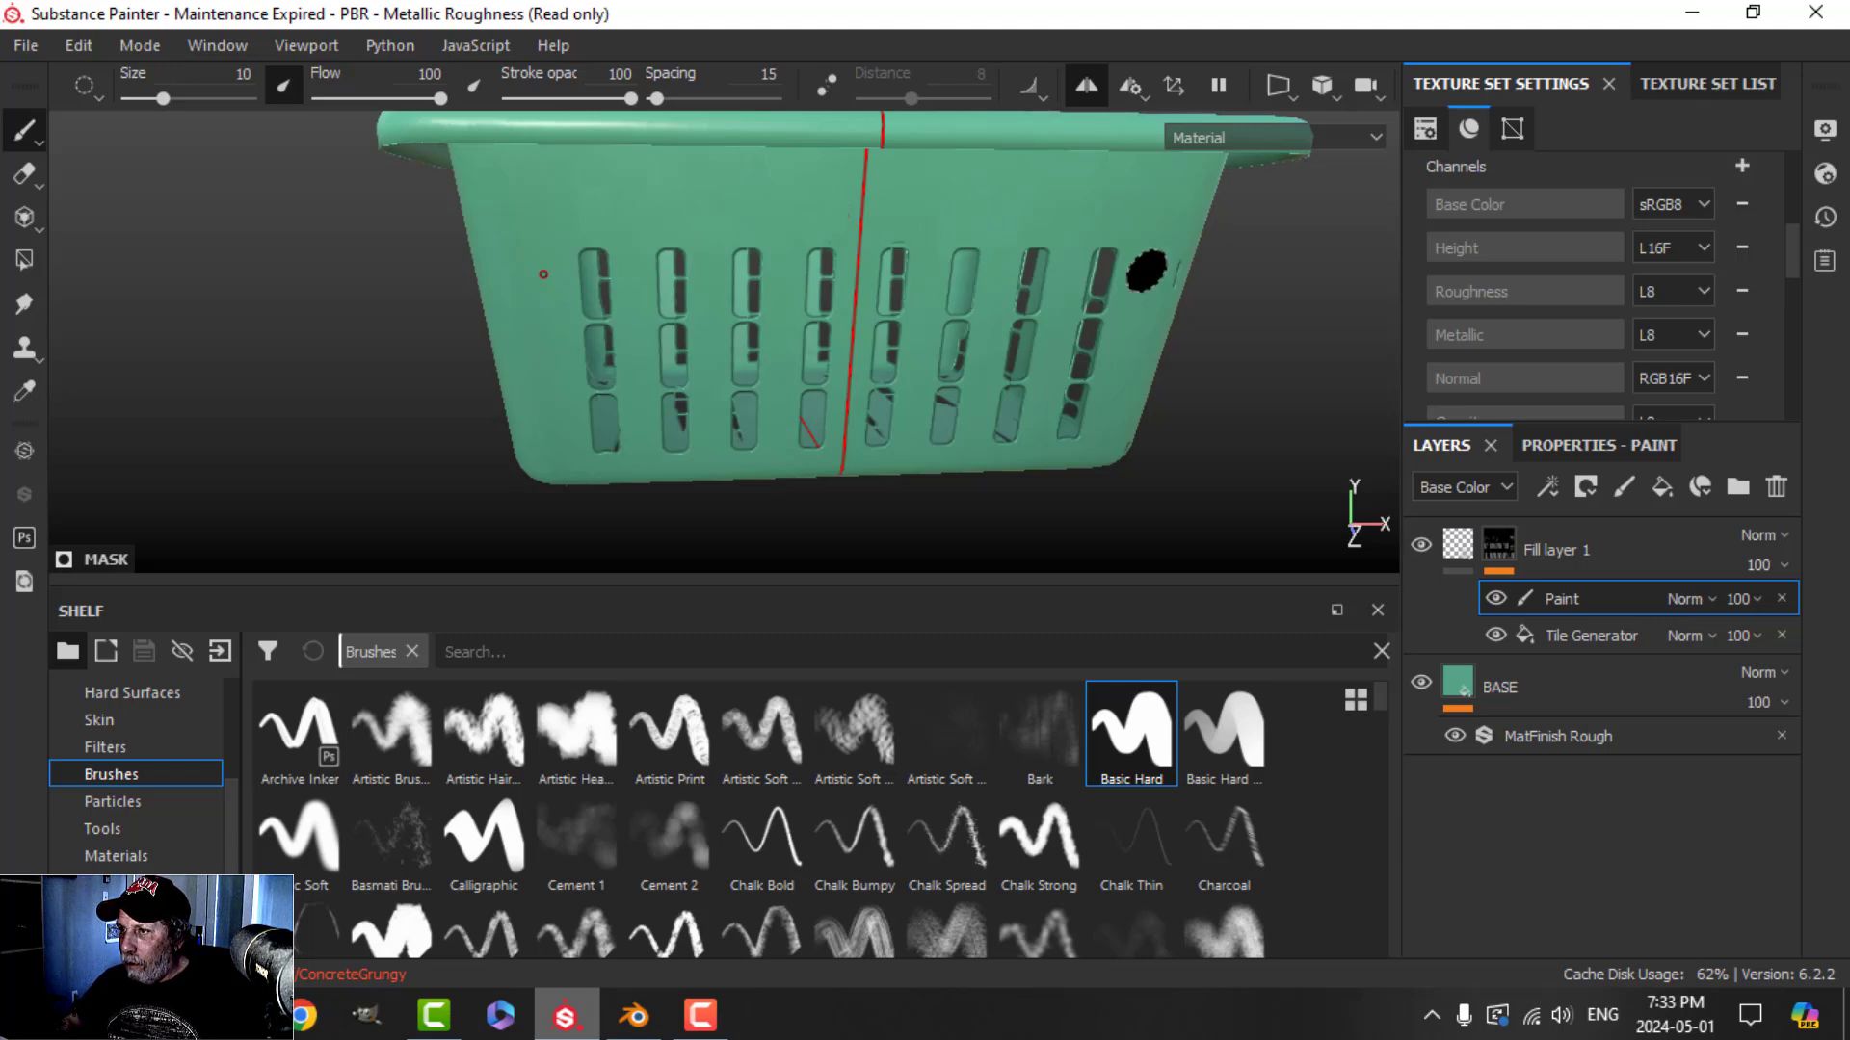
mouse_move(1082, 413)
alt+mouse_down()
mouse_move(991, 363)
mouse_move(1139, 392)
mouse_move(723, 404)
mouse_move(723, 429)
mouse_move(722, 400)
mouse_move(734, 417)
alt+mouse_up()
Paint out all the stray tile patches on the basket's underside
mouse_move(764, 495)
alt+mouse_down()
mouse_move(743, 392)
mouse_move(755, 322)
alt+mouse_up()
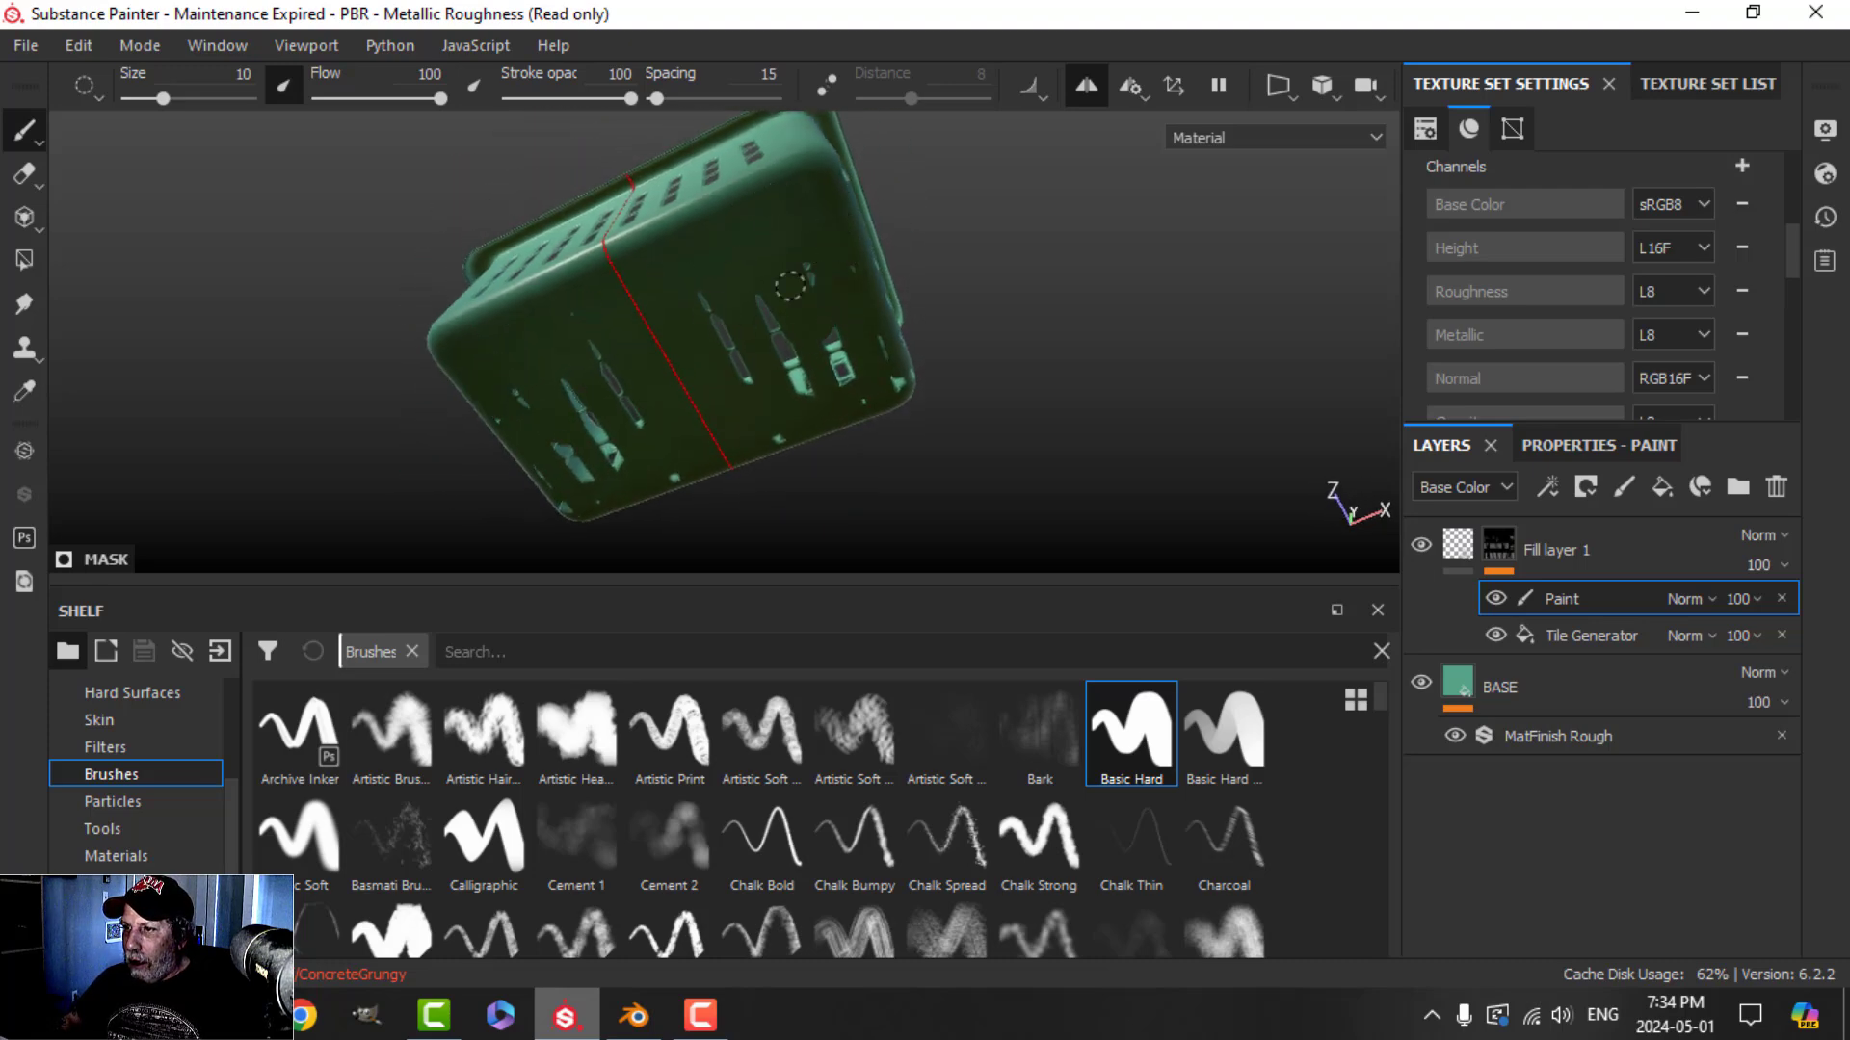
mouse_move(790, 288)
mouse_down()
mouse_move(775, 357)
mouse_move(715, 313)
mouse_up()
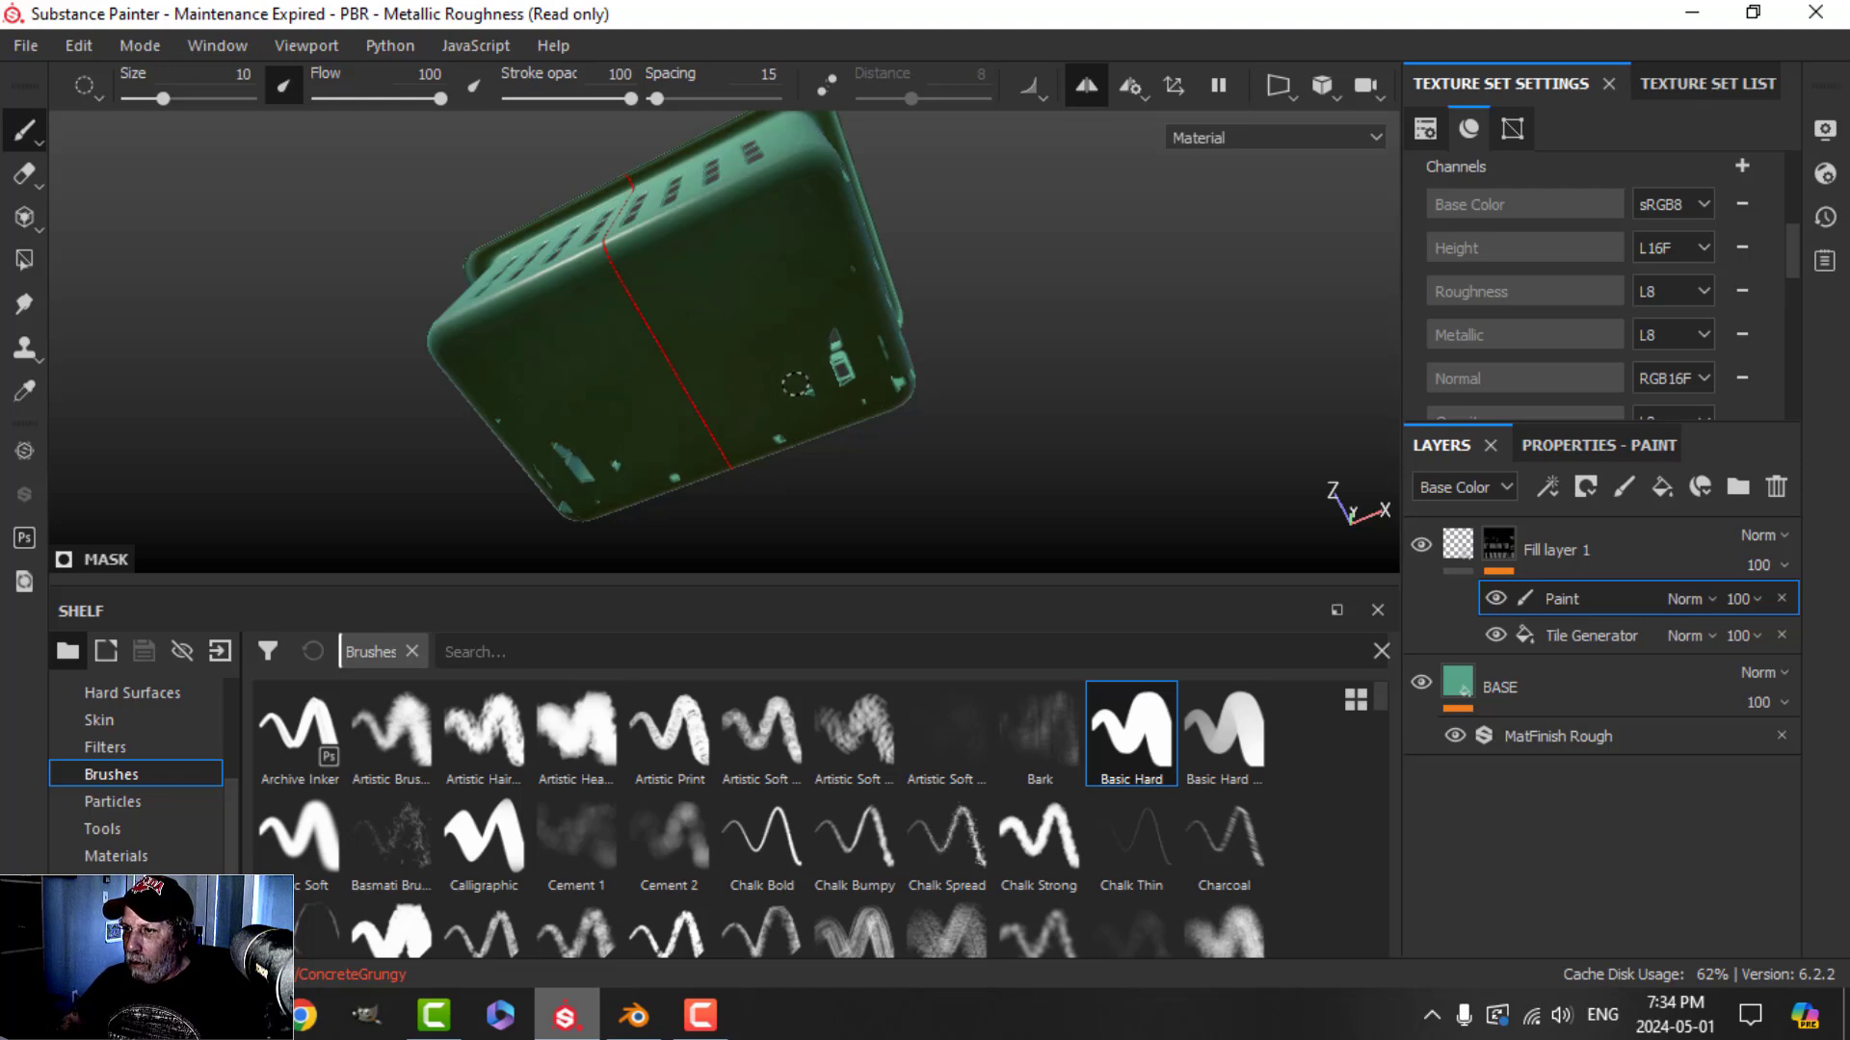
drag(820, 378, 842, 370)
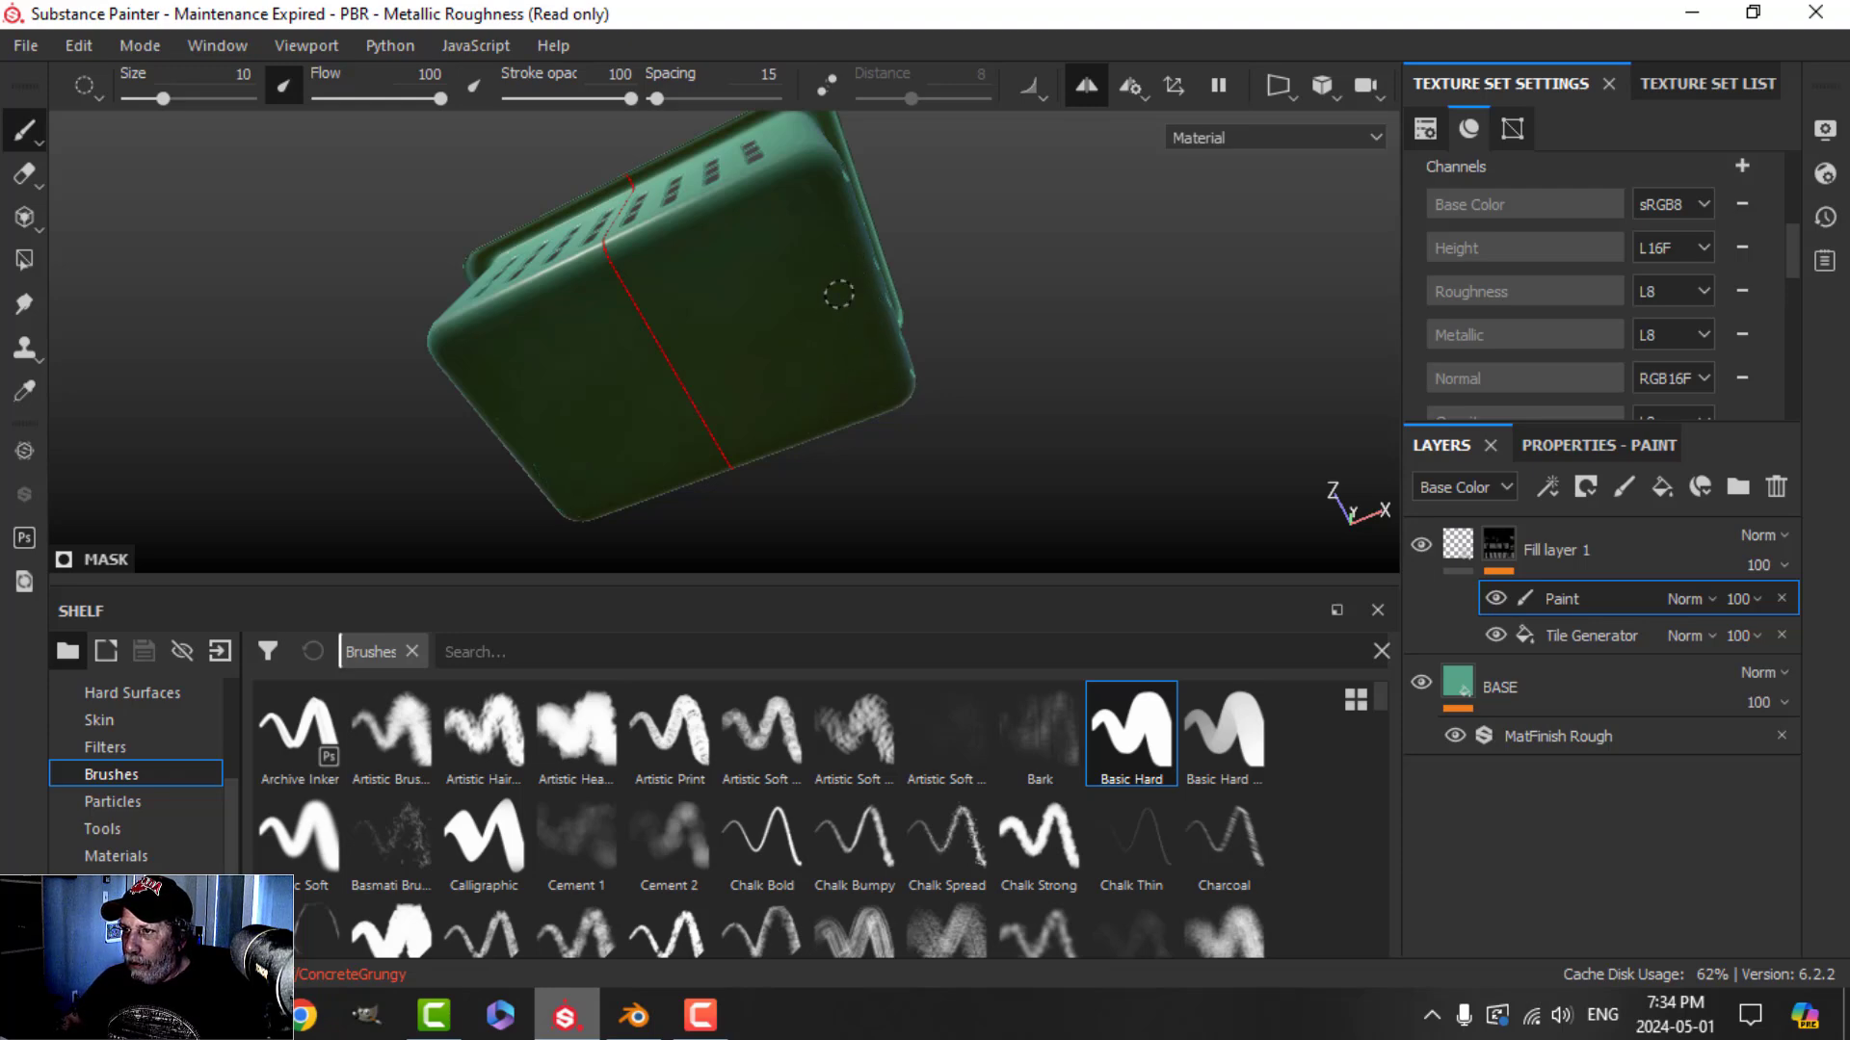
Paint out the partial openings along the bottom edge of the short end and the other long side
alt+drag(1019, 305, 724, 398)
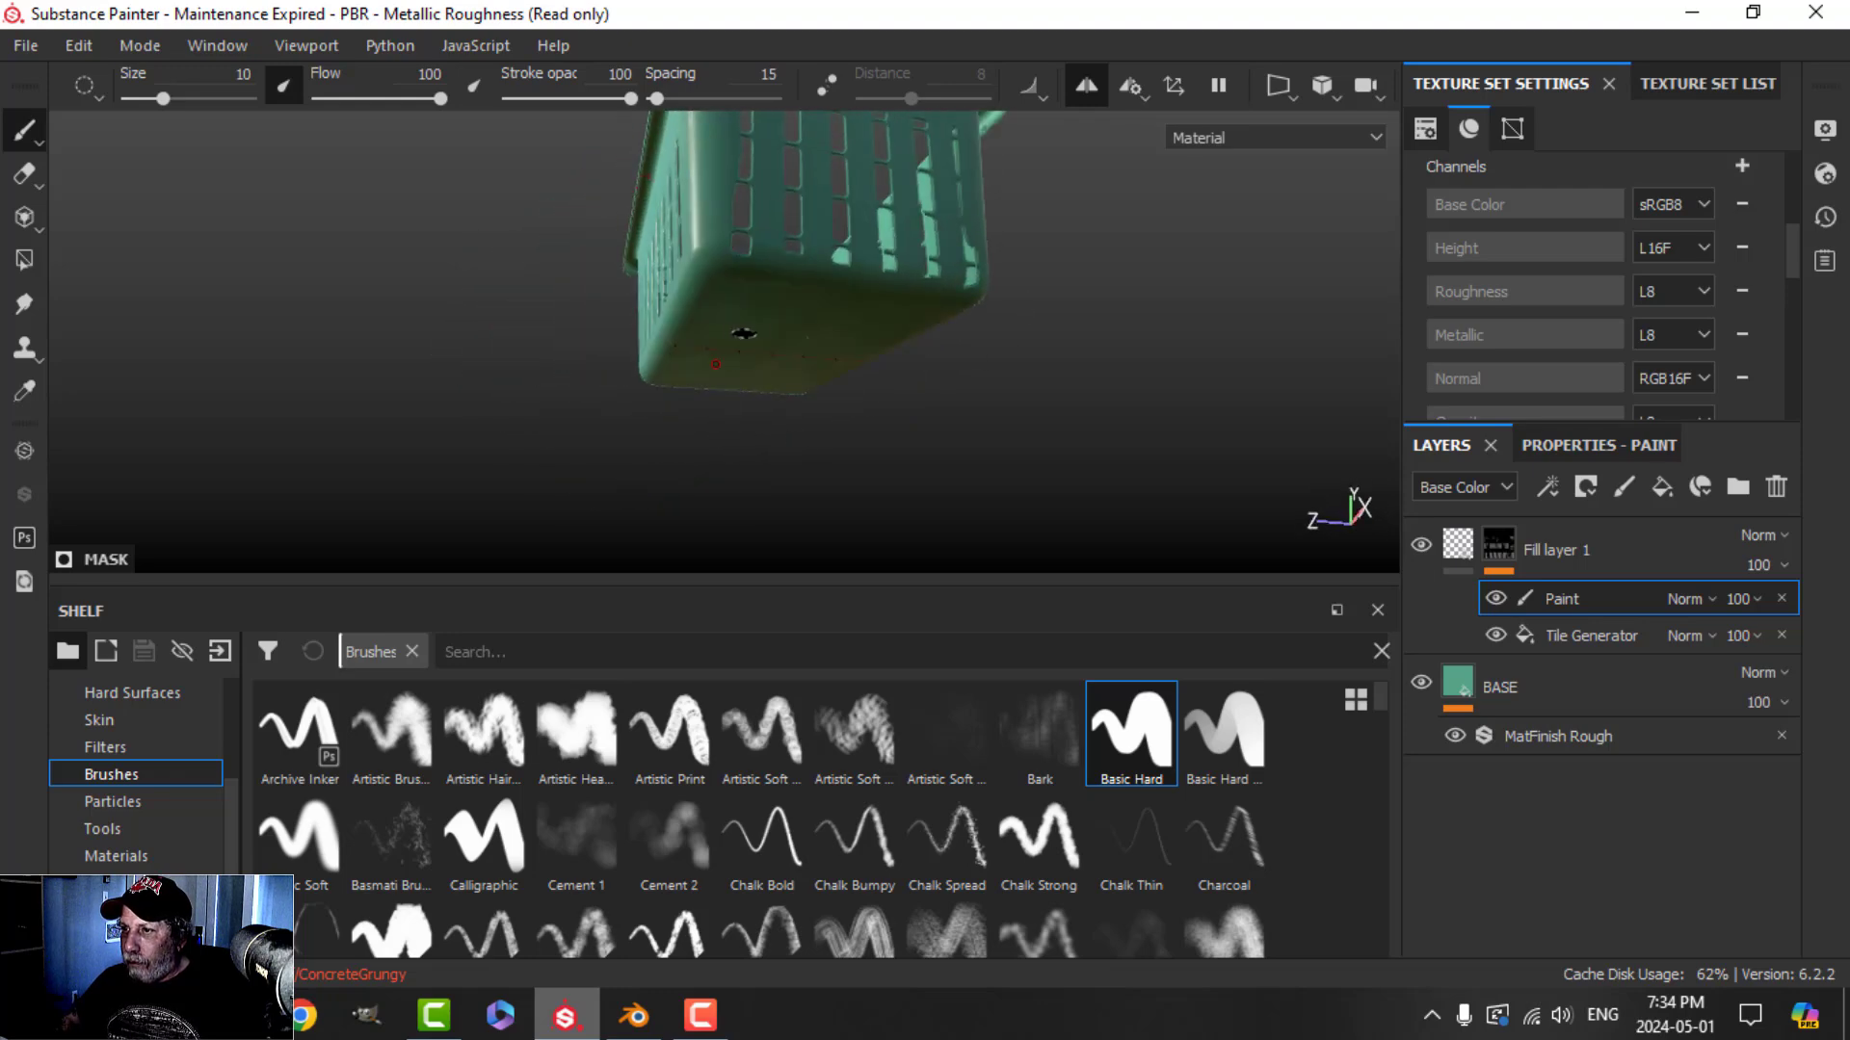
alt+drag(845, 341, 773, 363)
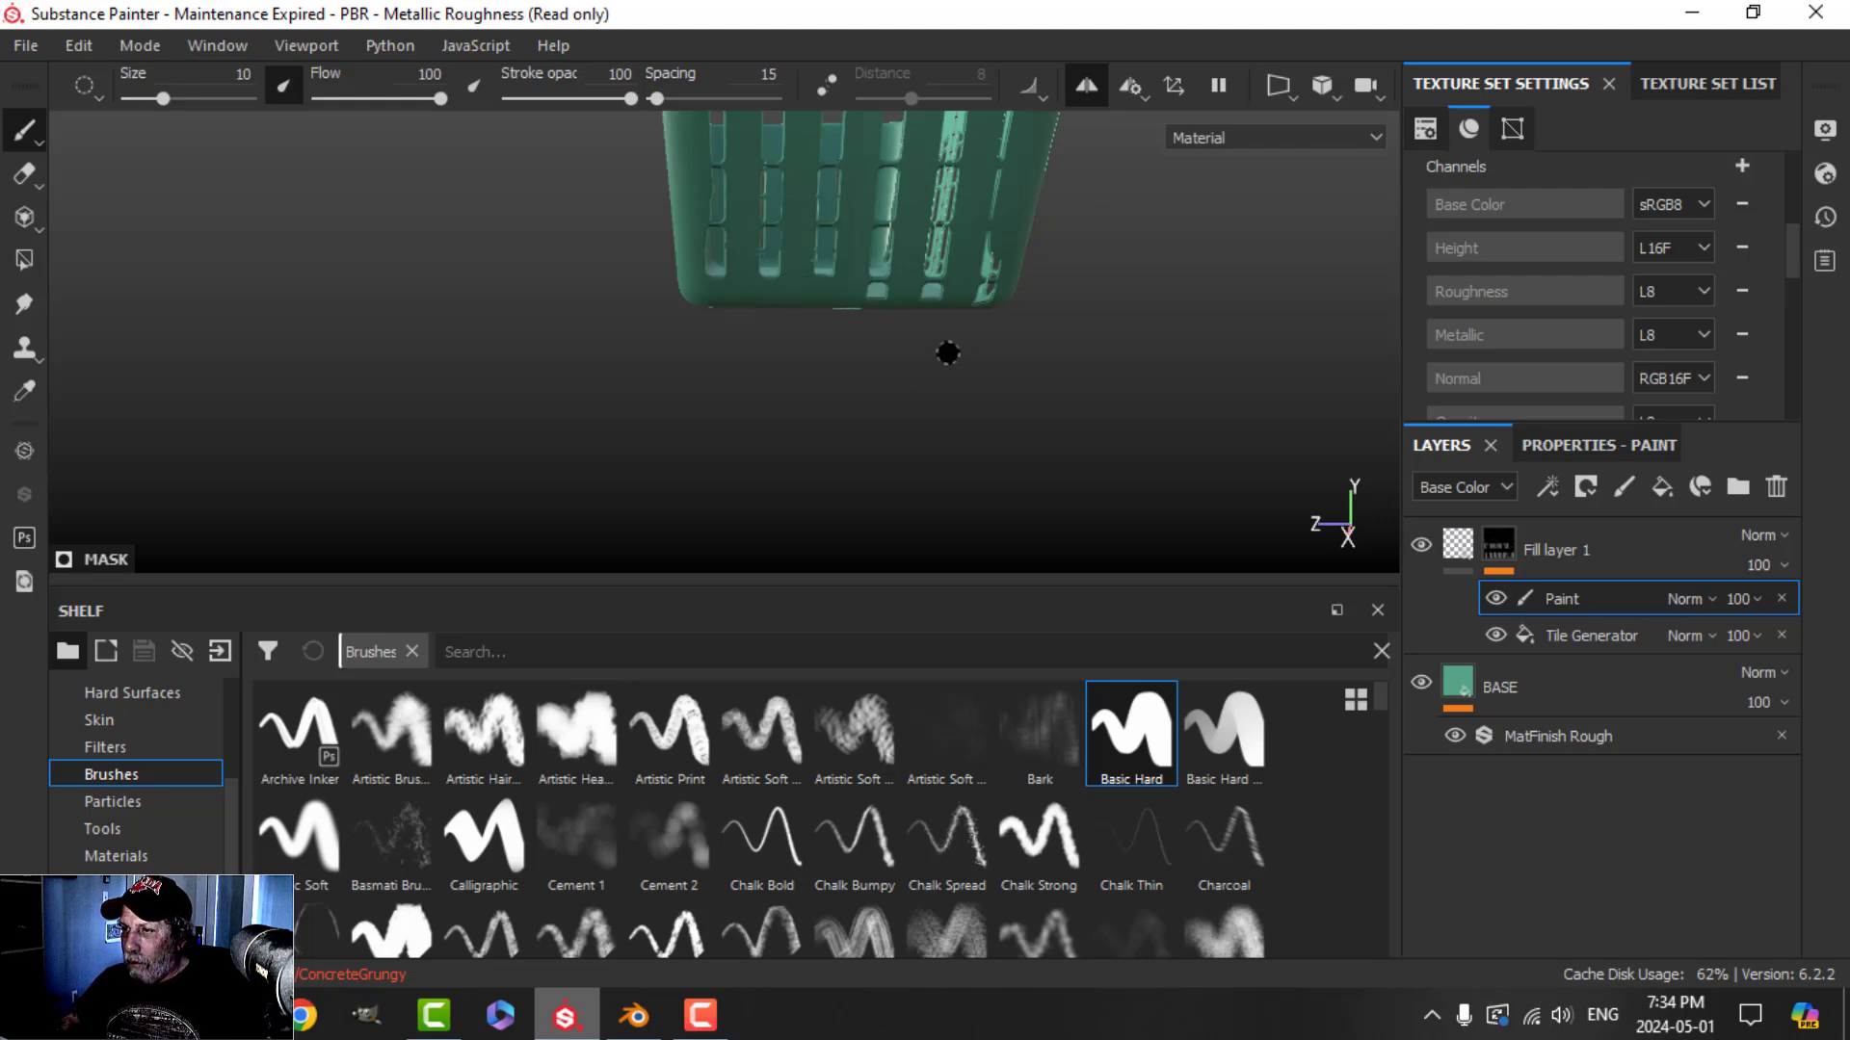
alt+drag(910, 361, 746, 362)
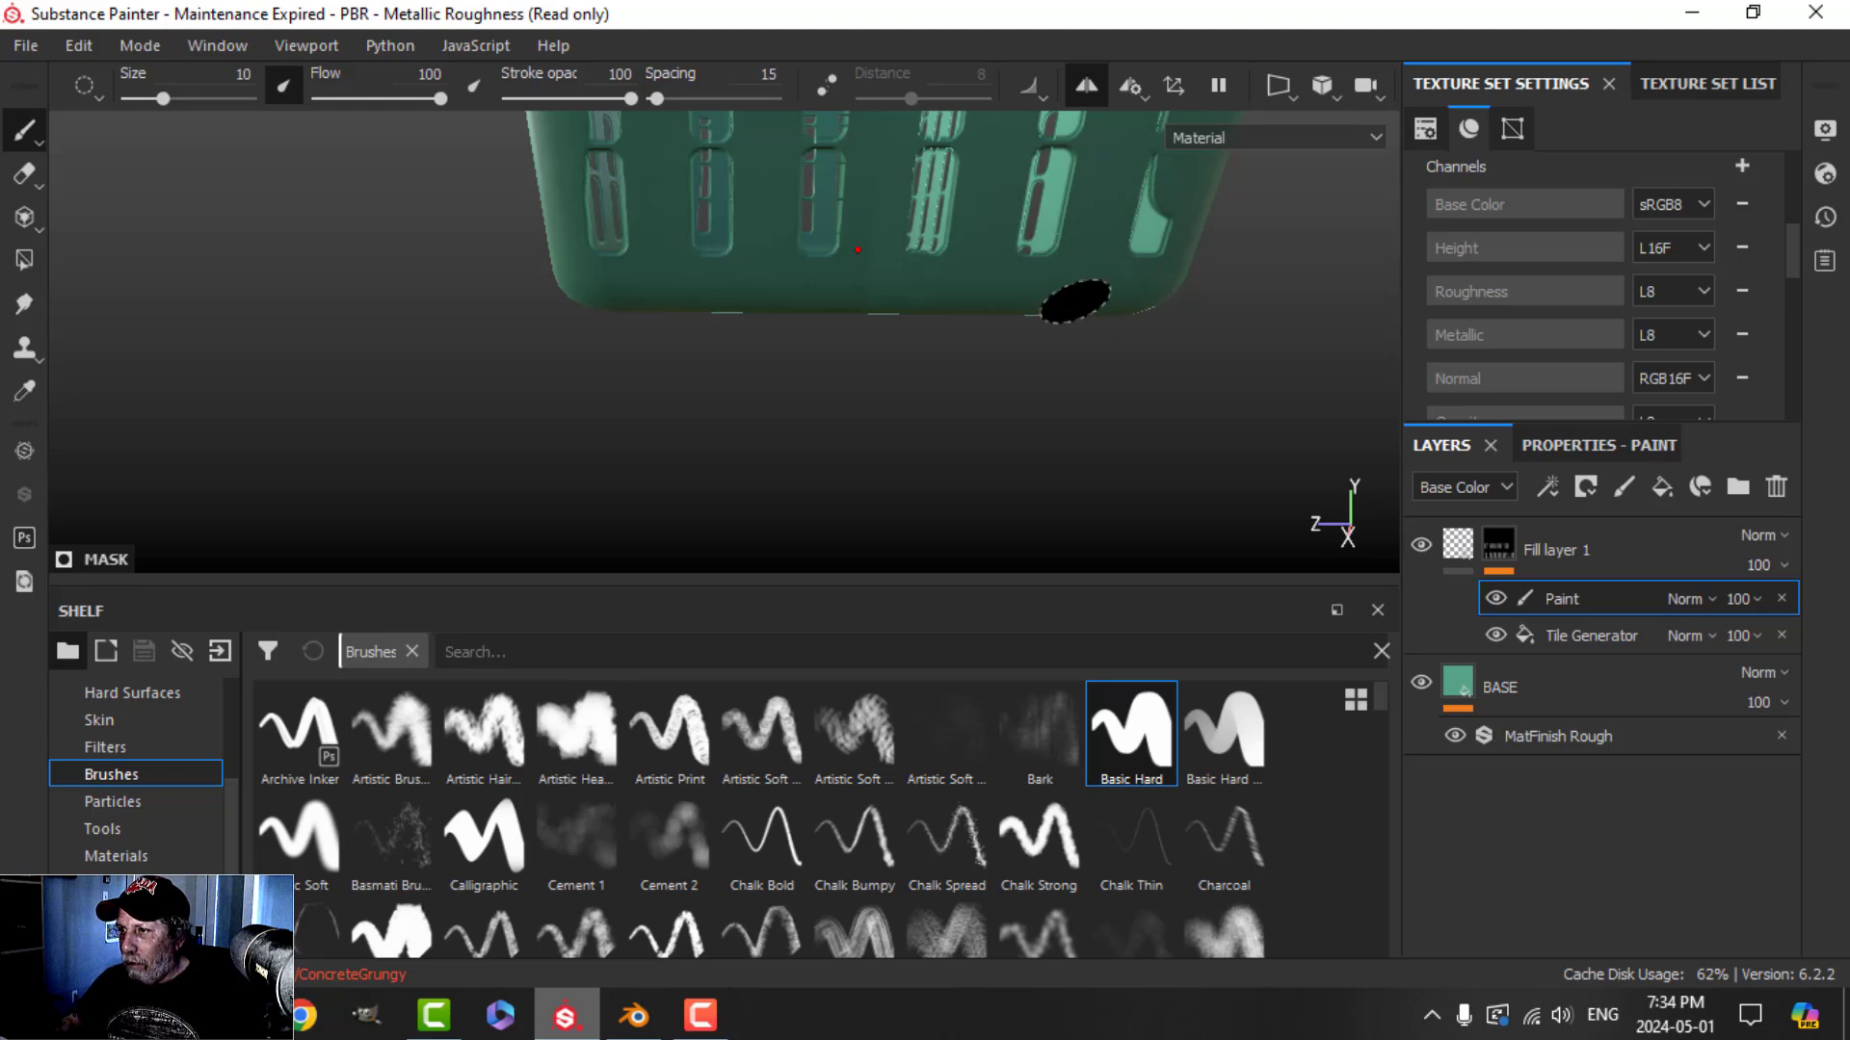
mouse_move(1078, 318)
alt+mouse_down()
mouse_move(1052, 343)
mouse_move(1103, 292)
alt+mouse_up()
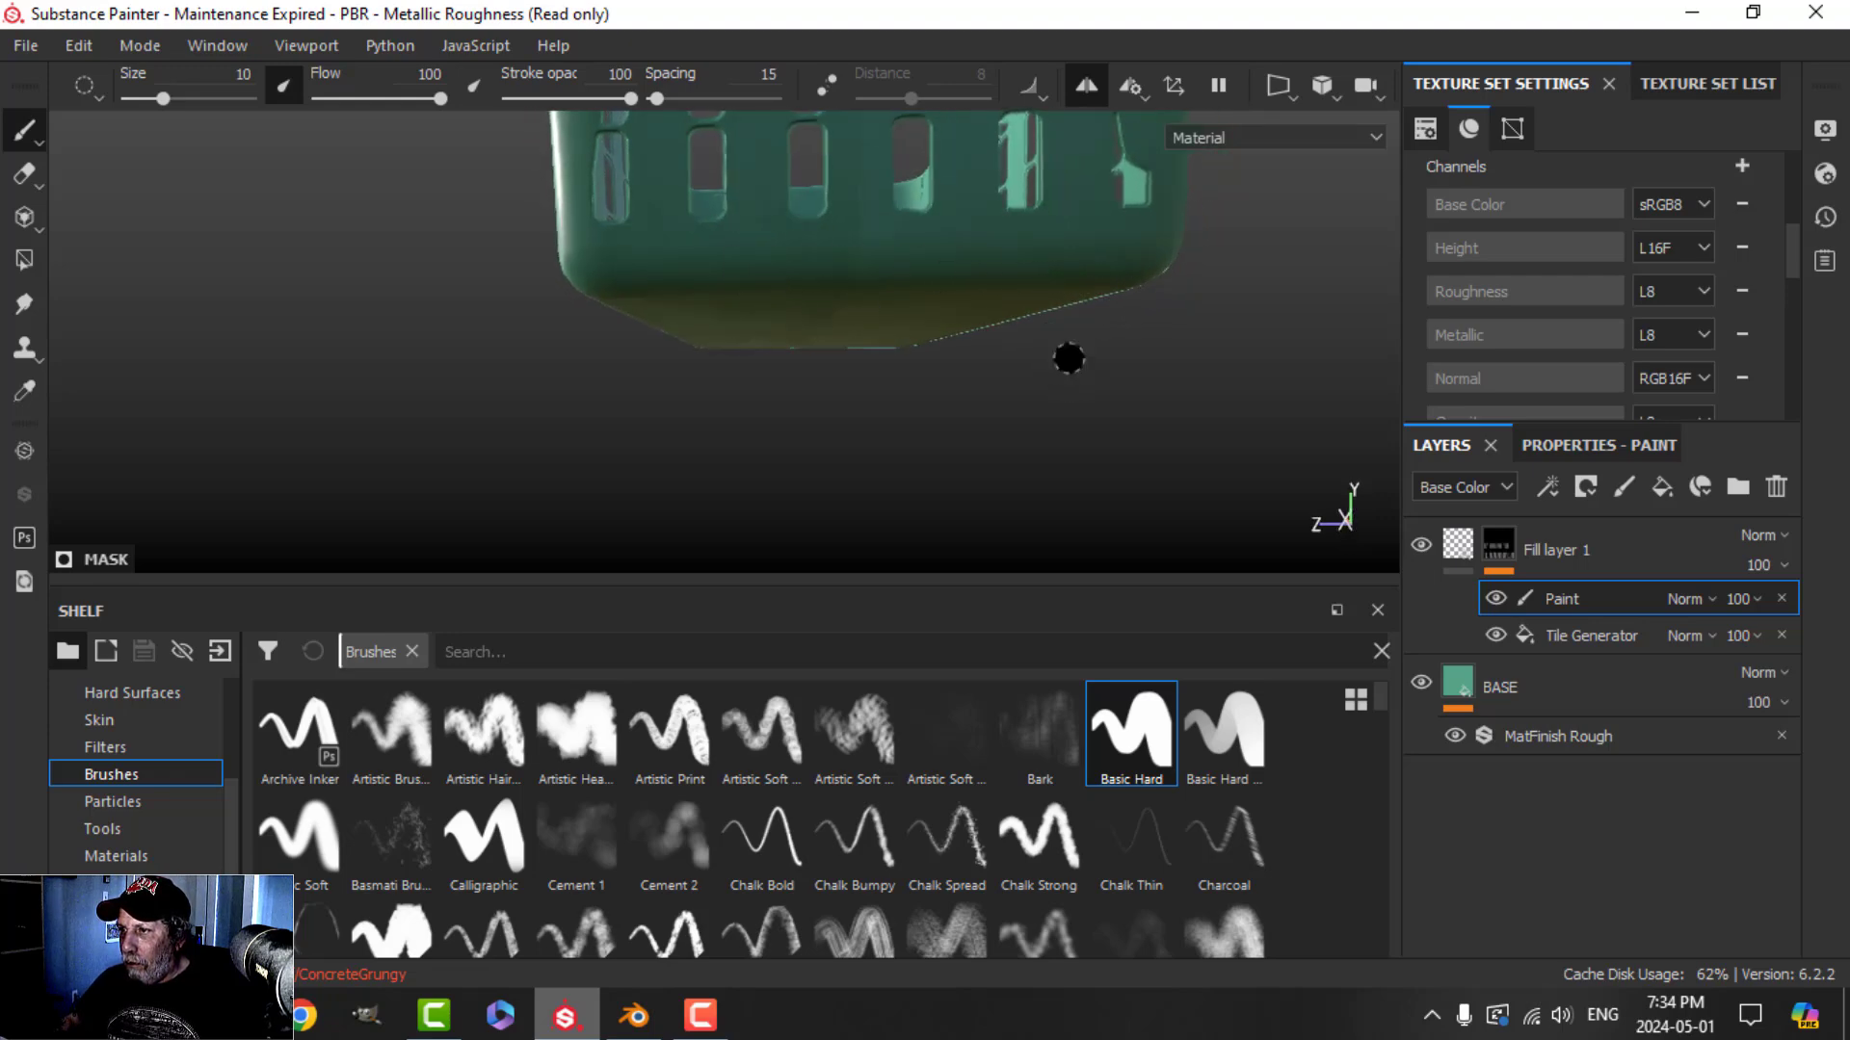
mouse_move(1184, 380)
alt+mouse_down()
mouse_move(1094, 372)
mouse_move(871, 421)
mouse_move(729, 416)
mouse_move(573, 377)
mouse_move(684, 337)
alt+mouse_up()
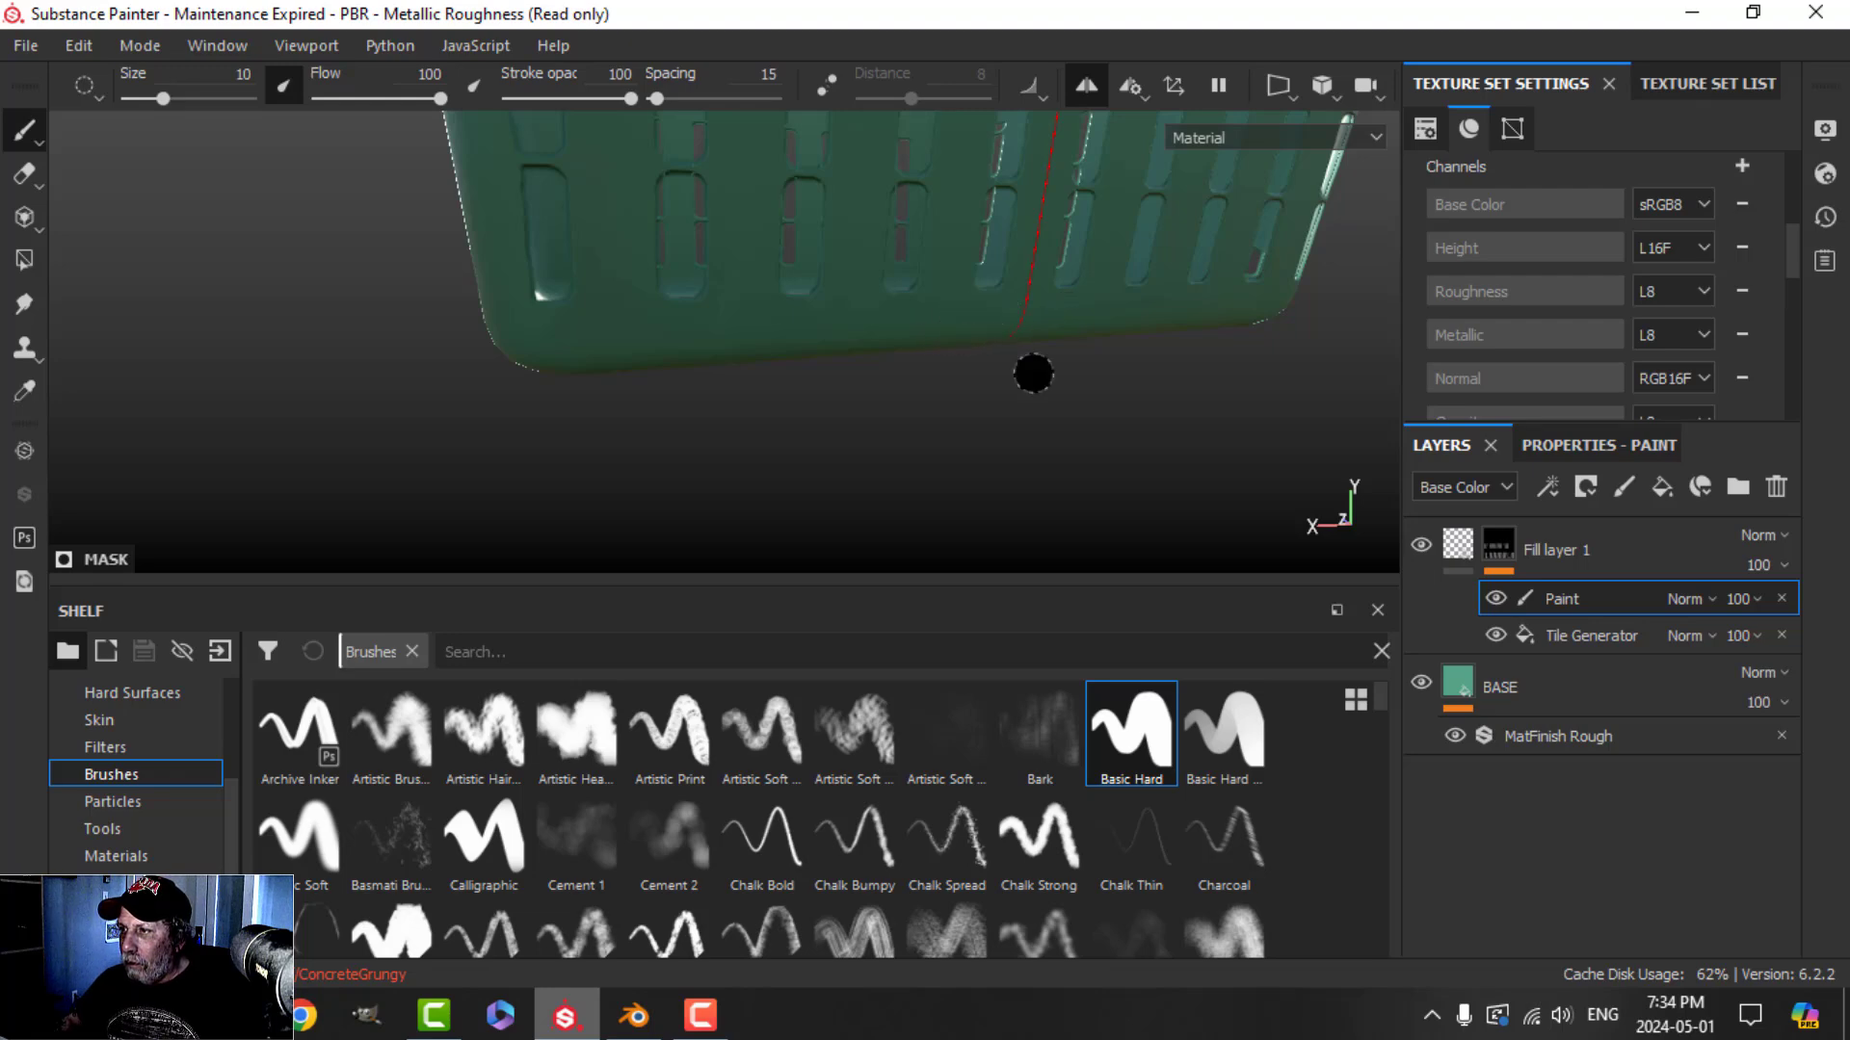
mouse_move(1122, 402)
alt+mouse_down()
mouse_move(1056, 417)
mouse_move(748, 375)
mouse_move(767, 389)
mouse_move(735, 414)
mouse_move(669, 424)
mouse_move(668, 404)
mouse_move(772, 389)
mouse_move(876, 425)
mouse_move(595, 409)
mouse_move(729, 389)
alt+mouse_up()
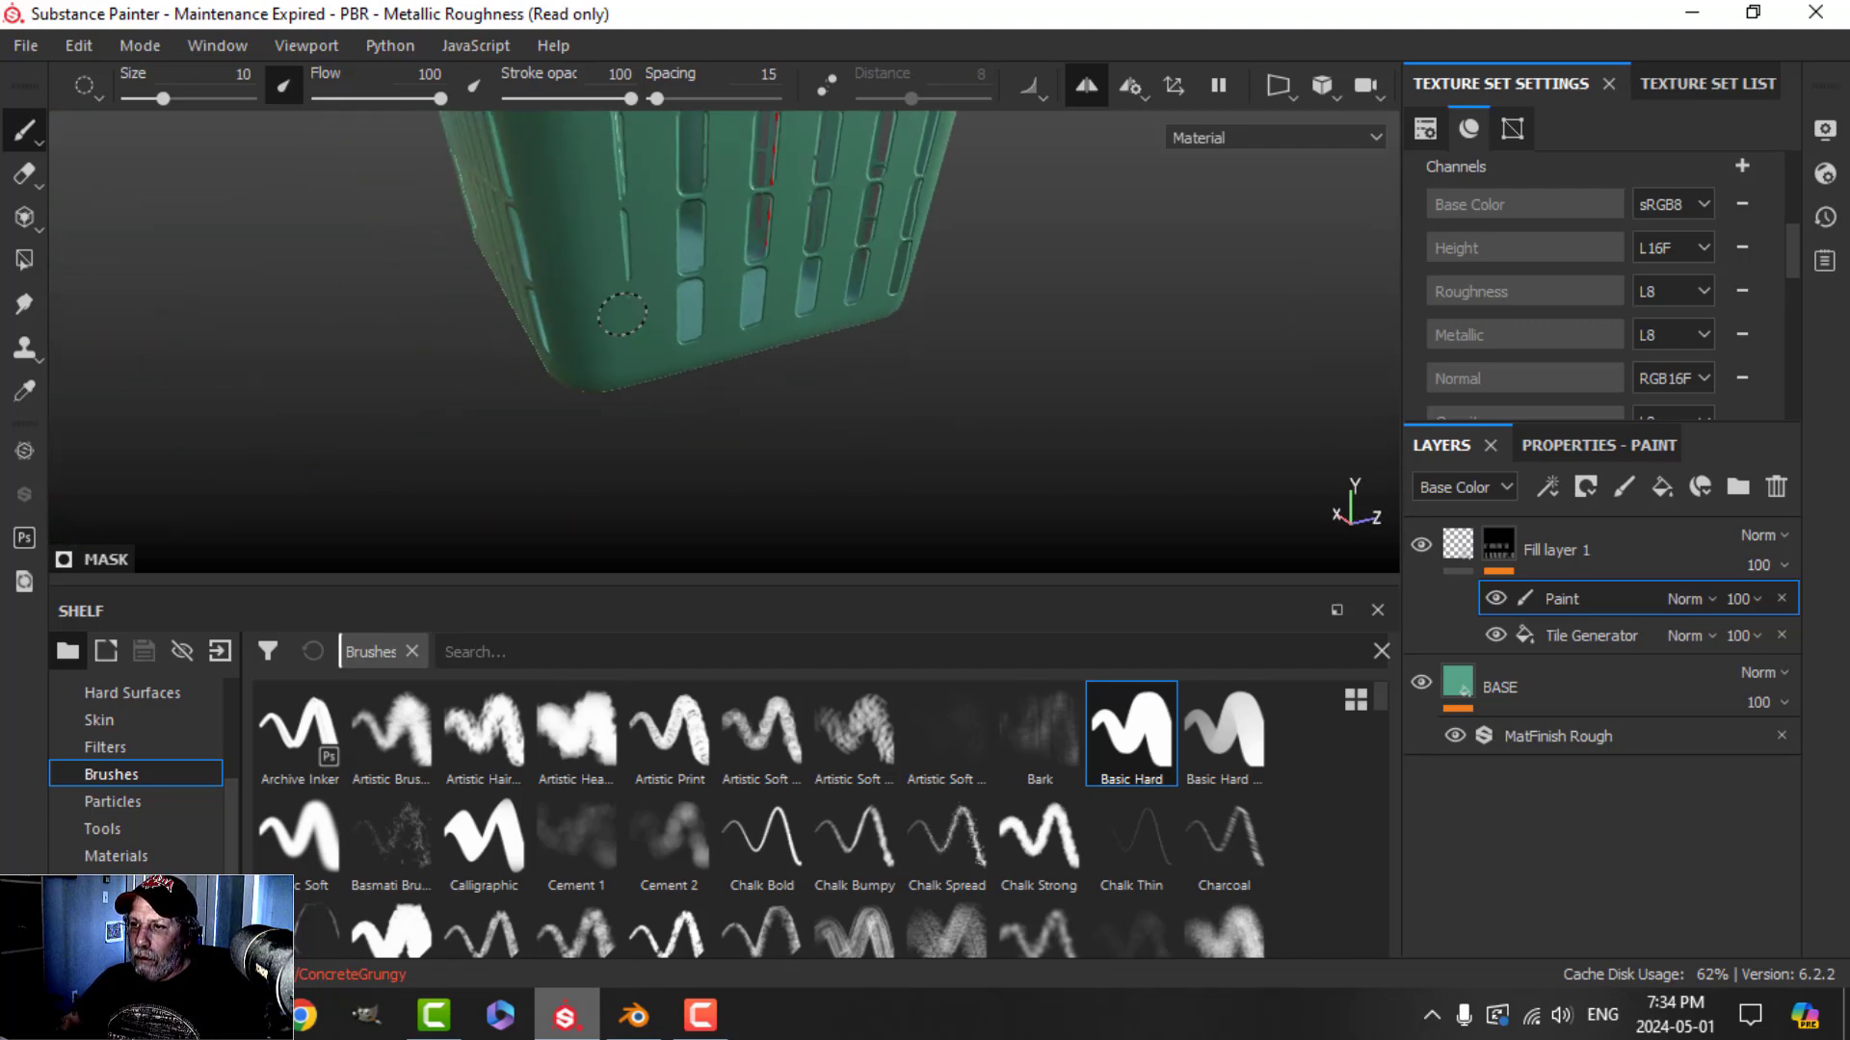
Paint out the outermost columns of openings beside the corners on the short ends
alt+drag(809, 365, 743, 417)
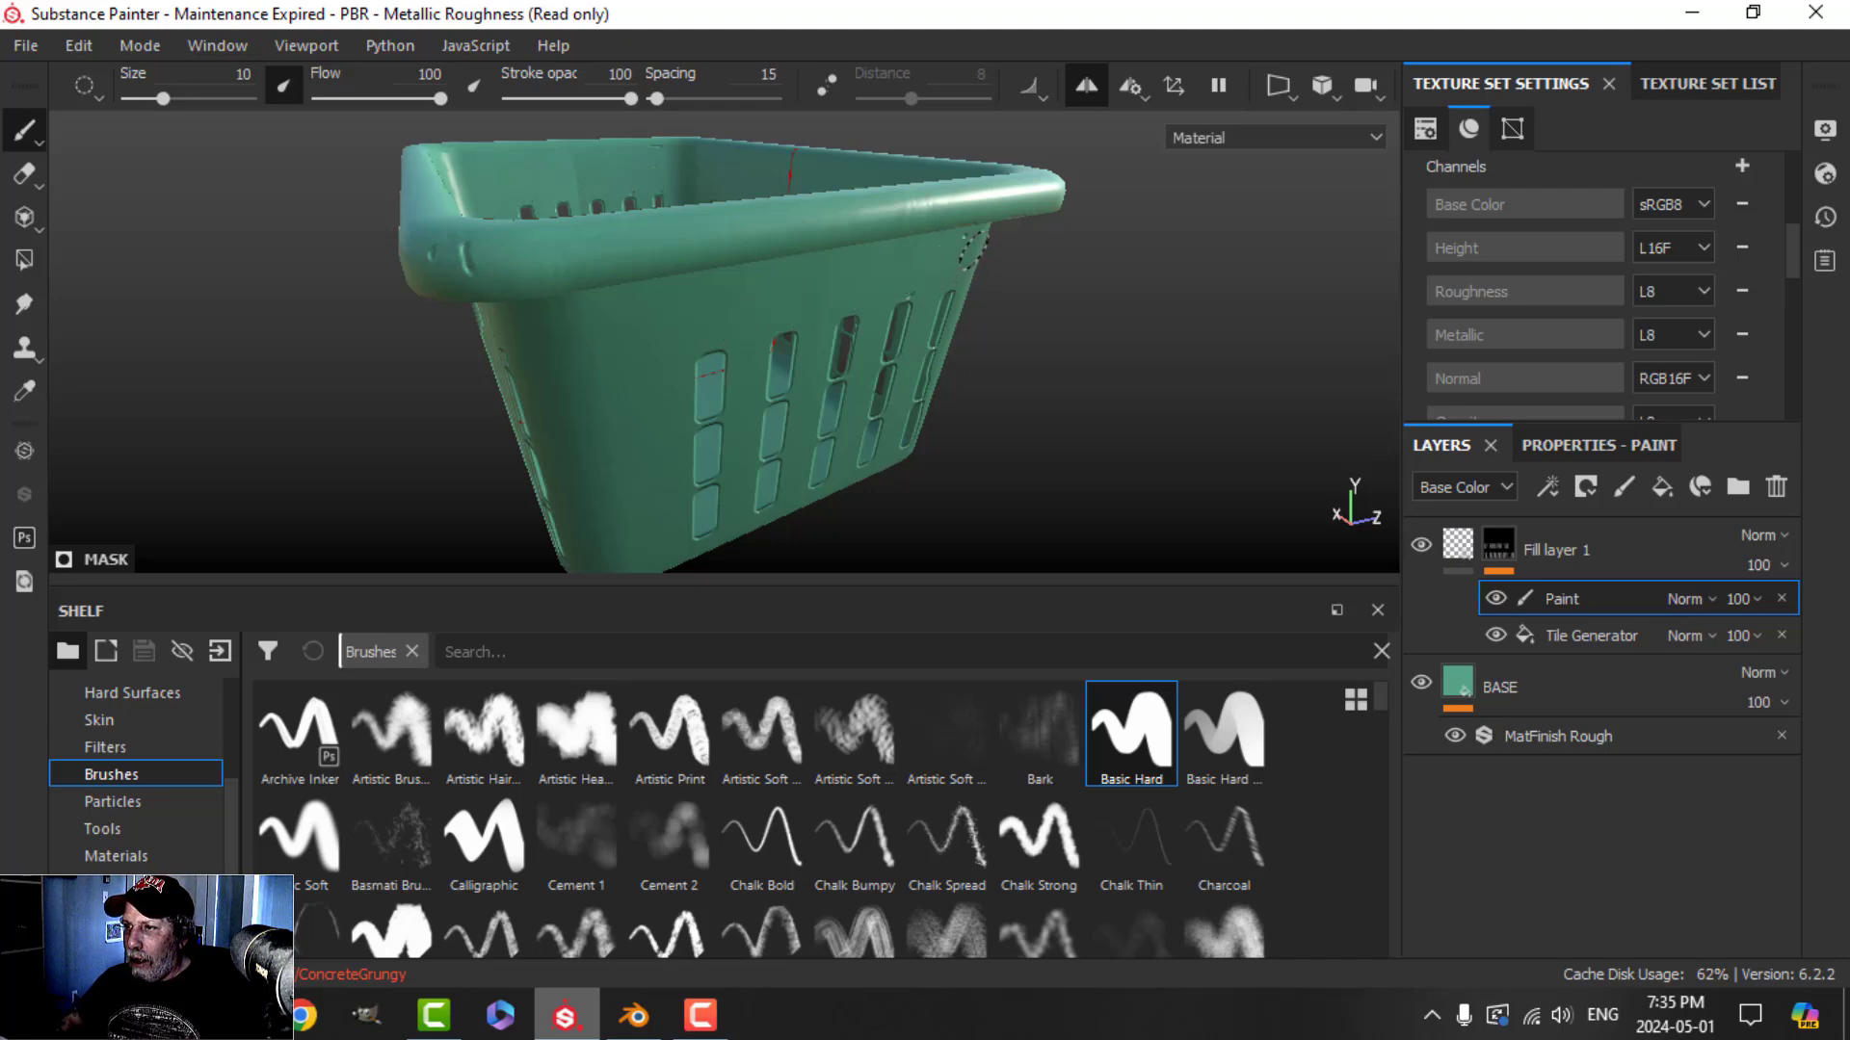
scroll(997, 316, down, 3)
alt+drag(1080, 372, 892, 363)
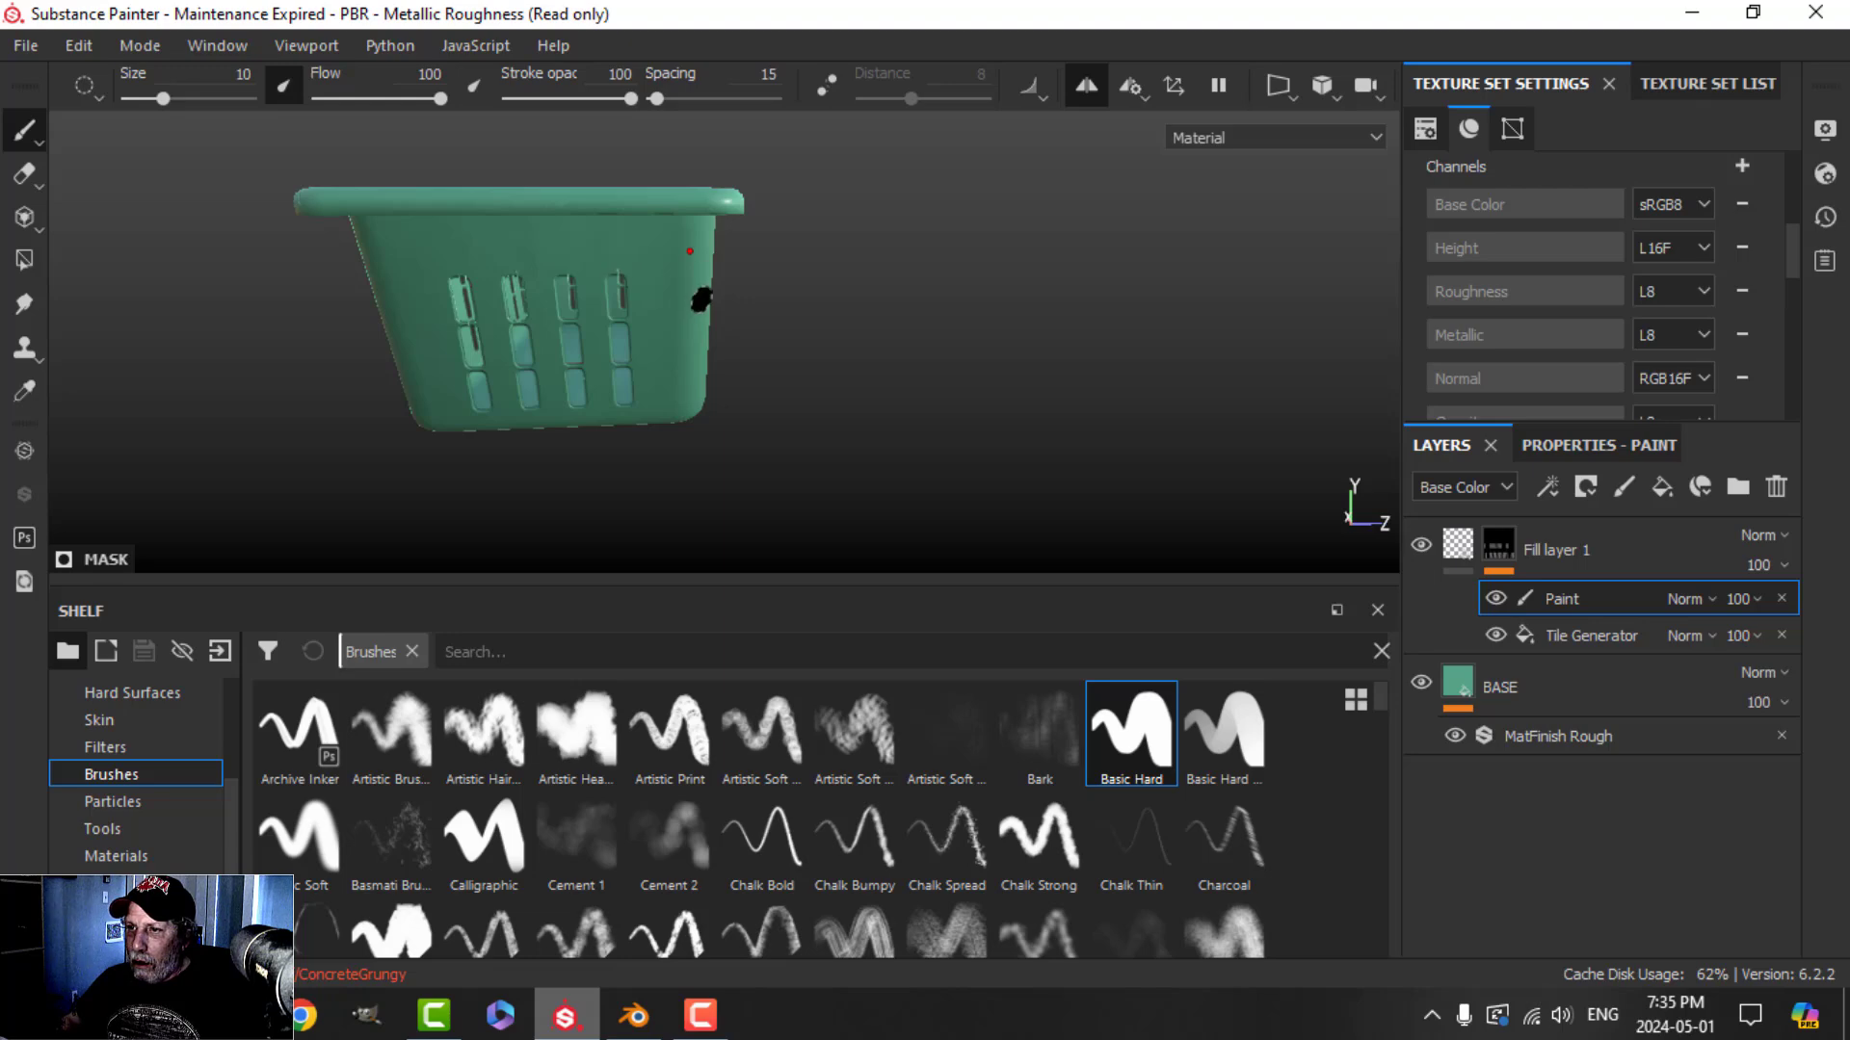
scroll(703, 301, down, 1)
scroll(704, 307, up, 5)
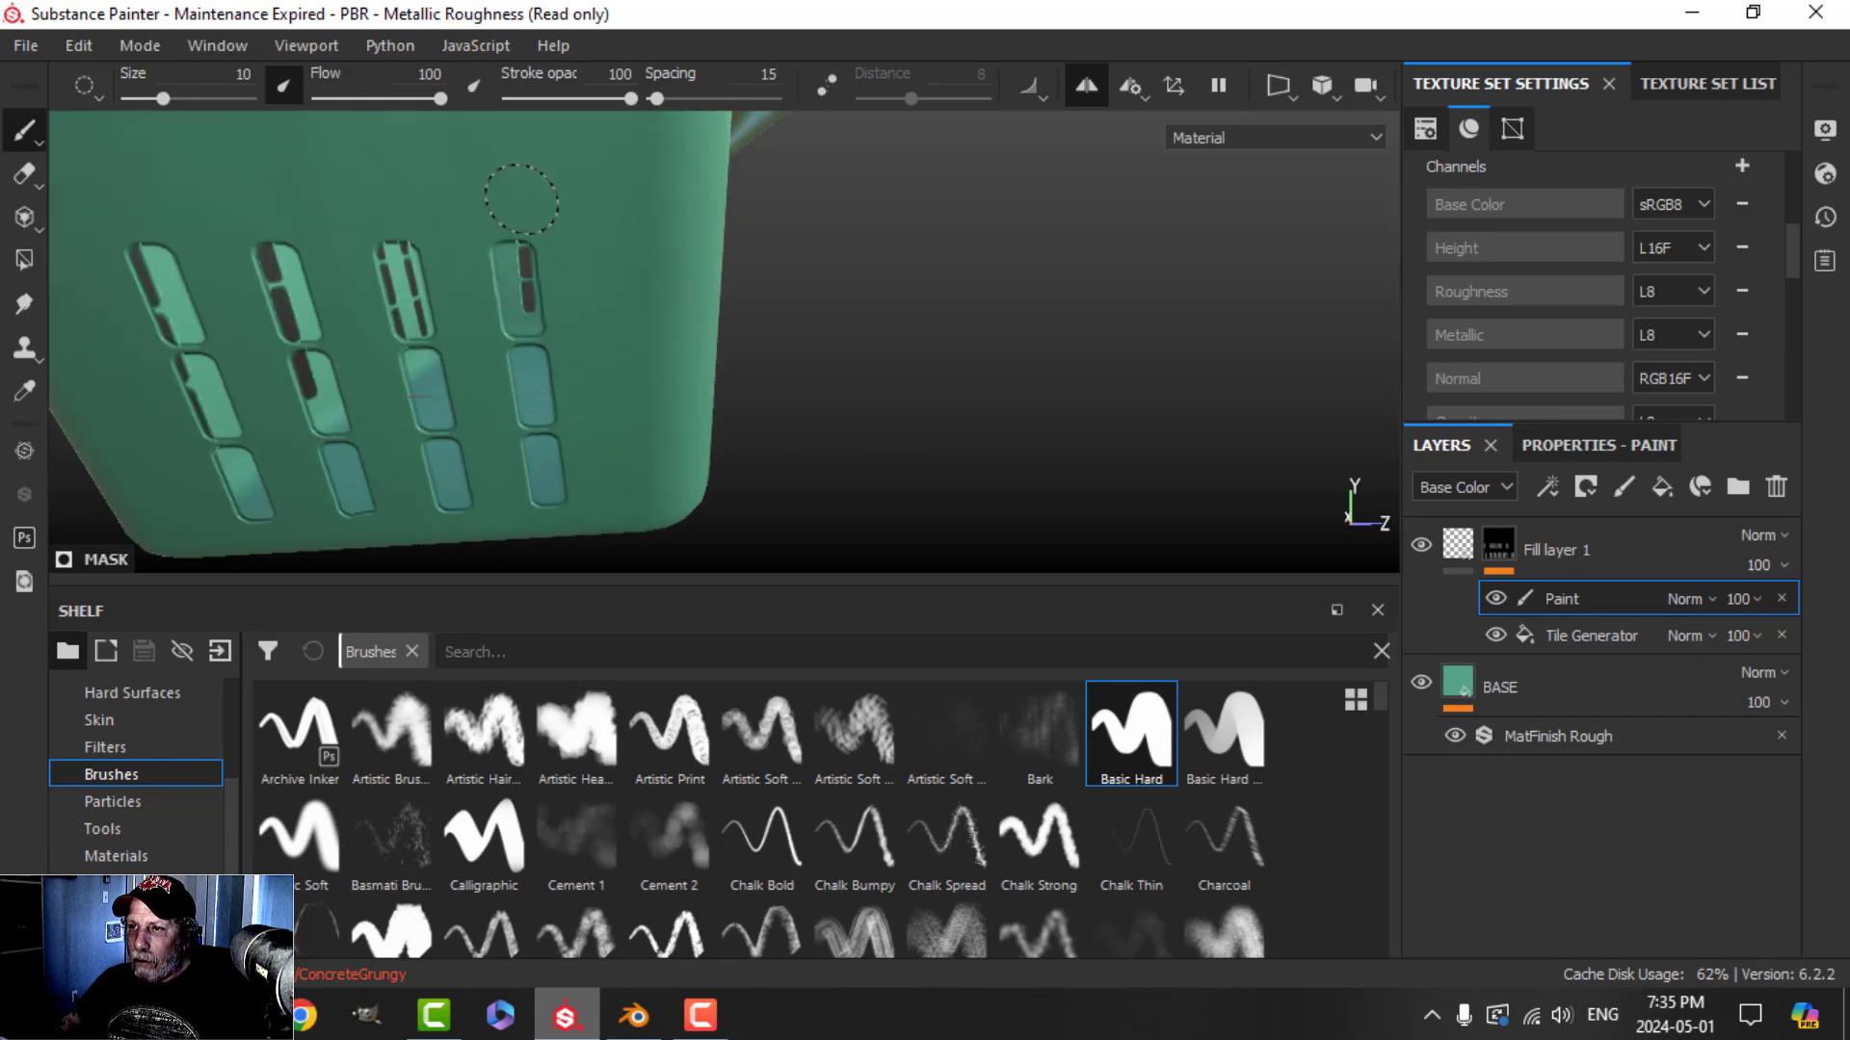
alt+drag(694, 330, 1048, 426)
Paint out the stray marks inside the basket, above the openings and along the rim of the long wall
scroll(591, 430, down, 4)
alt+middle_drag(1094, 426, 679, 336)
alt+drag(966, 409, 821, 402)
scroll(1032, 446, down, 2)
alt+drag(1032, 446, 808, 357)
alt+right_drag(807, 358, 867, 388)
alt+drag(867, 388, 1007, 358)
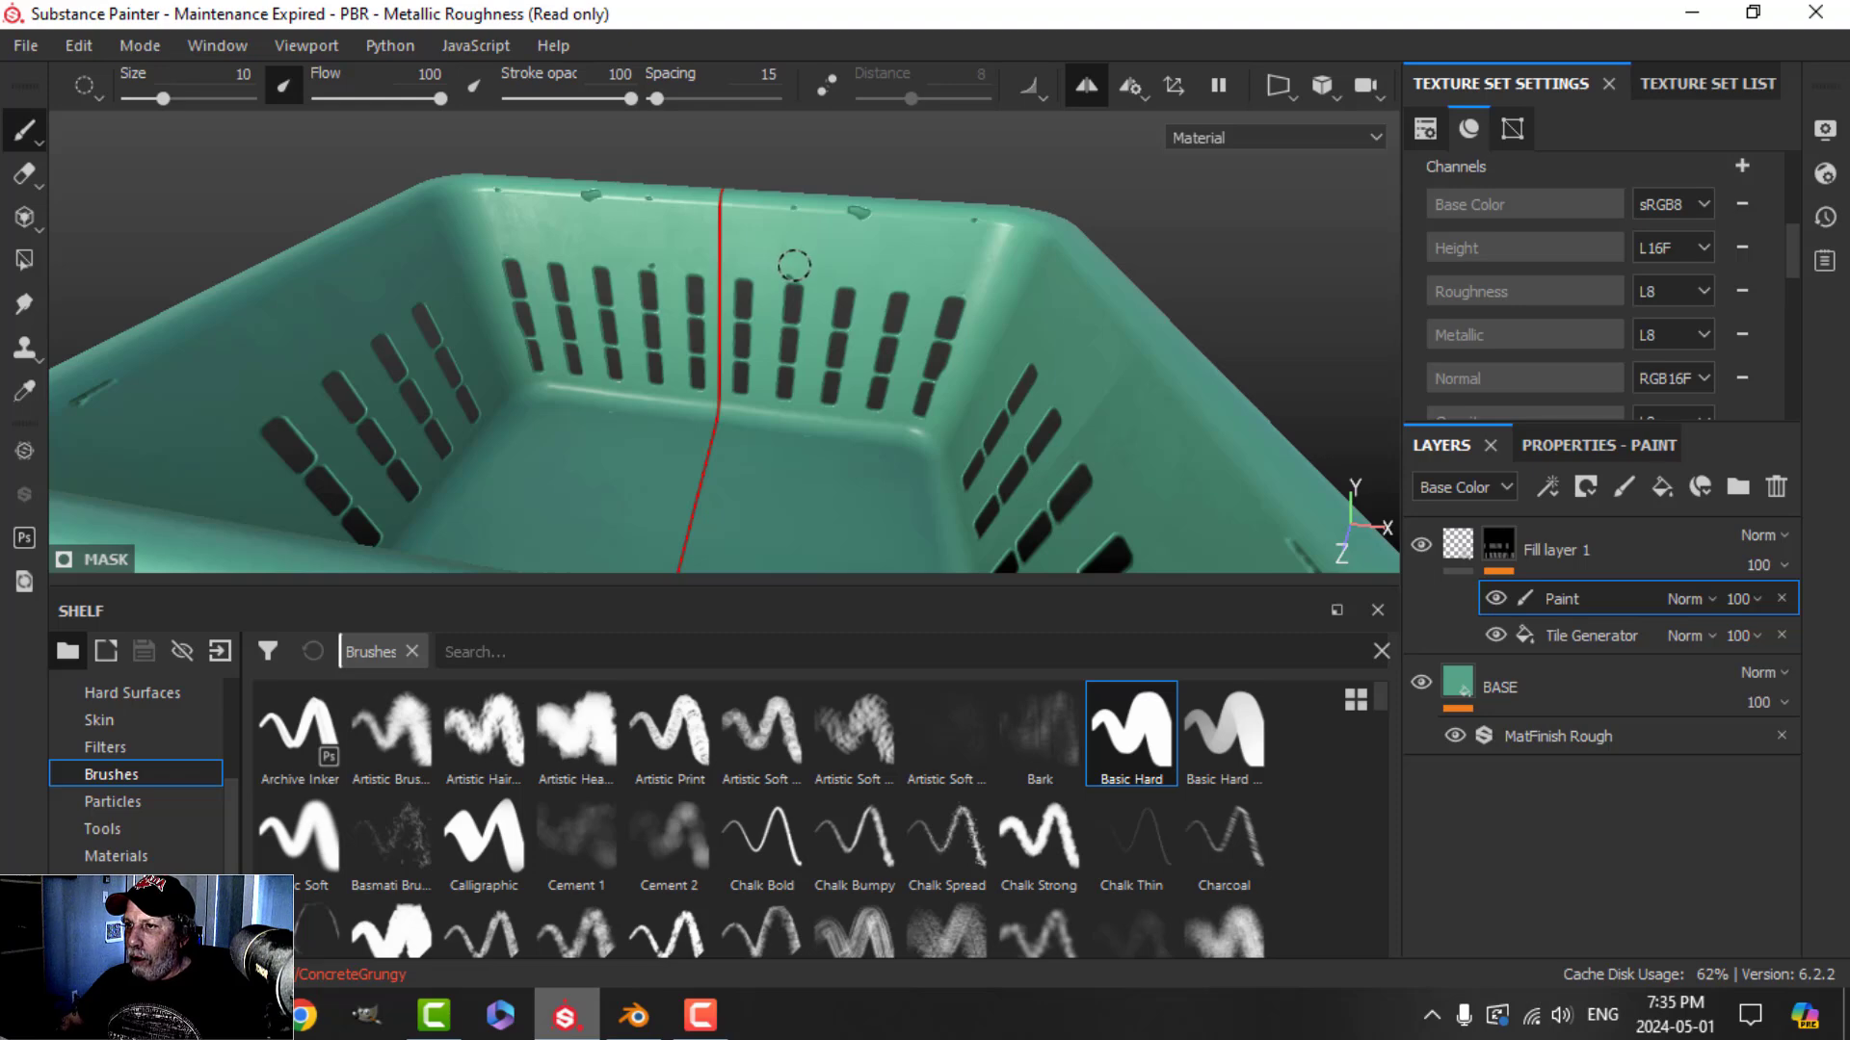
scroll(780, 280, down, 2)
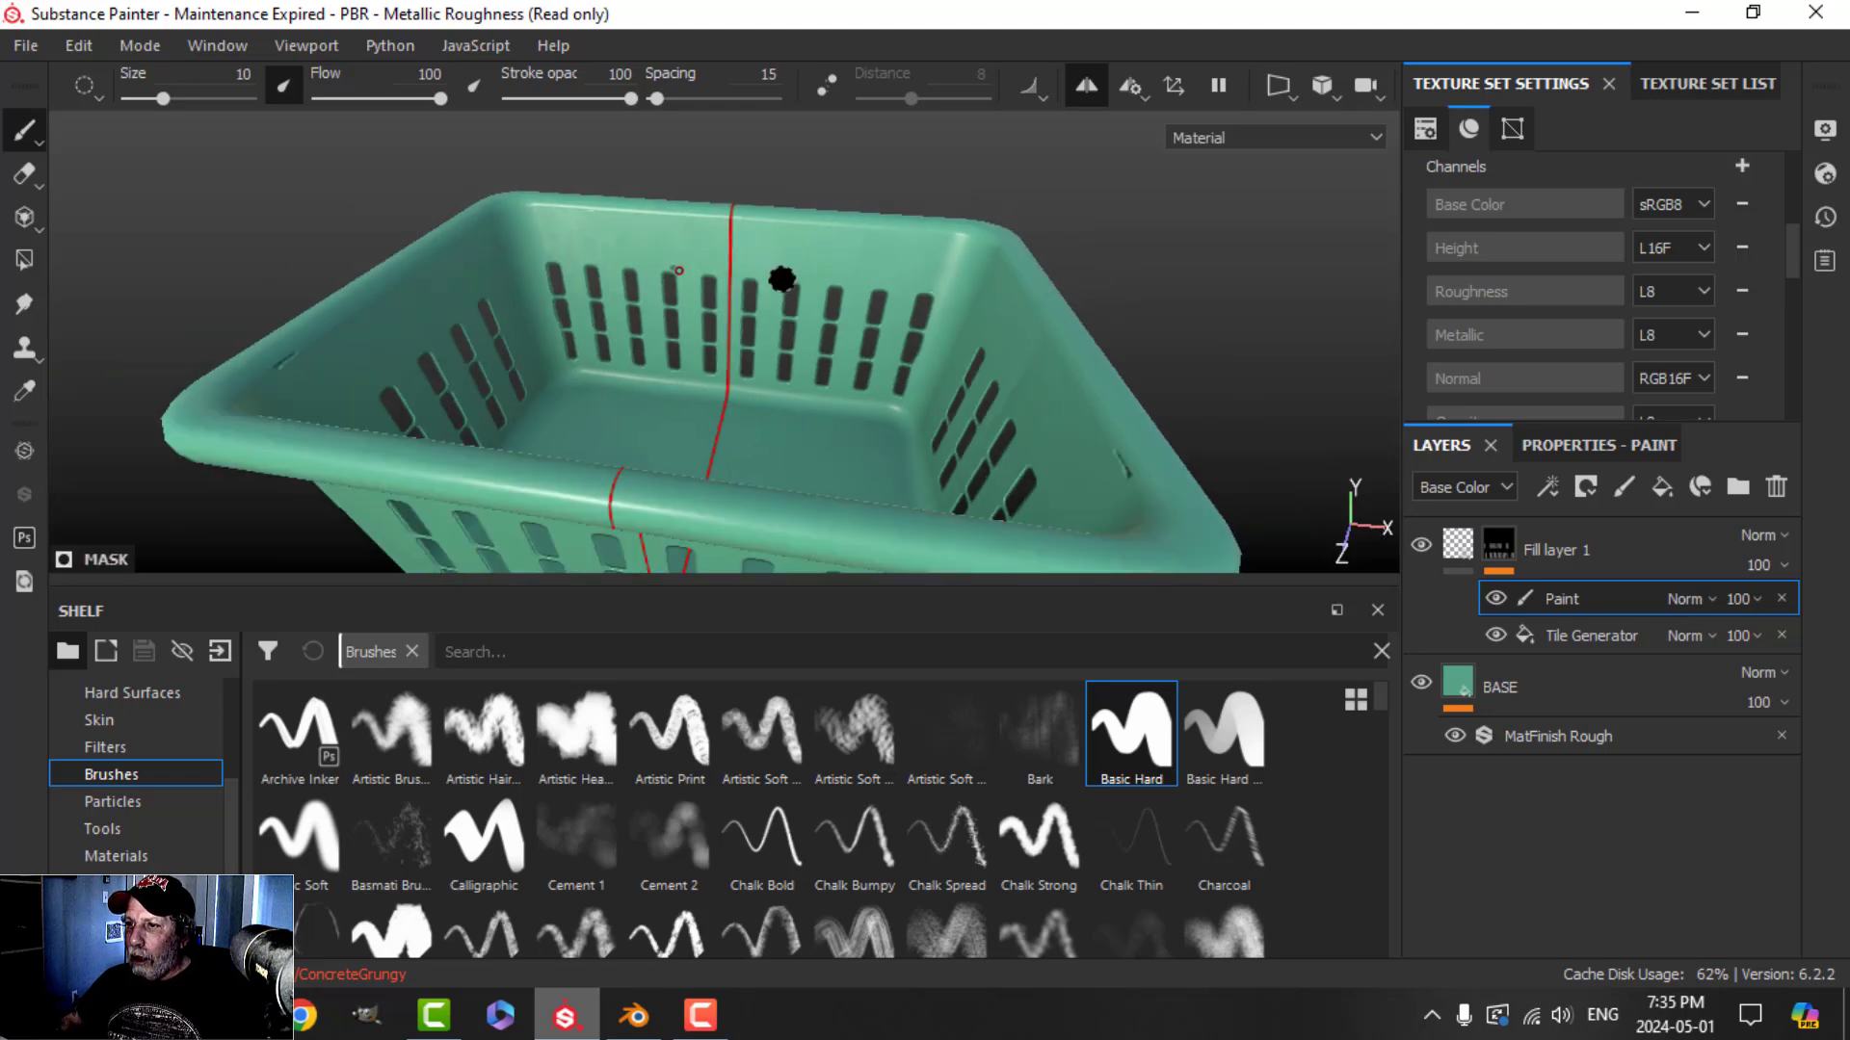
scroll(770, 287, up, 5)
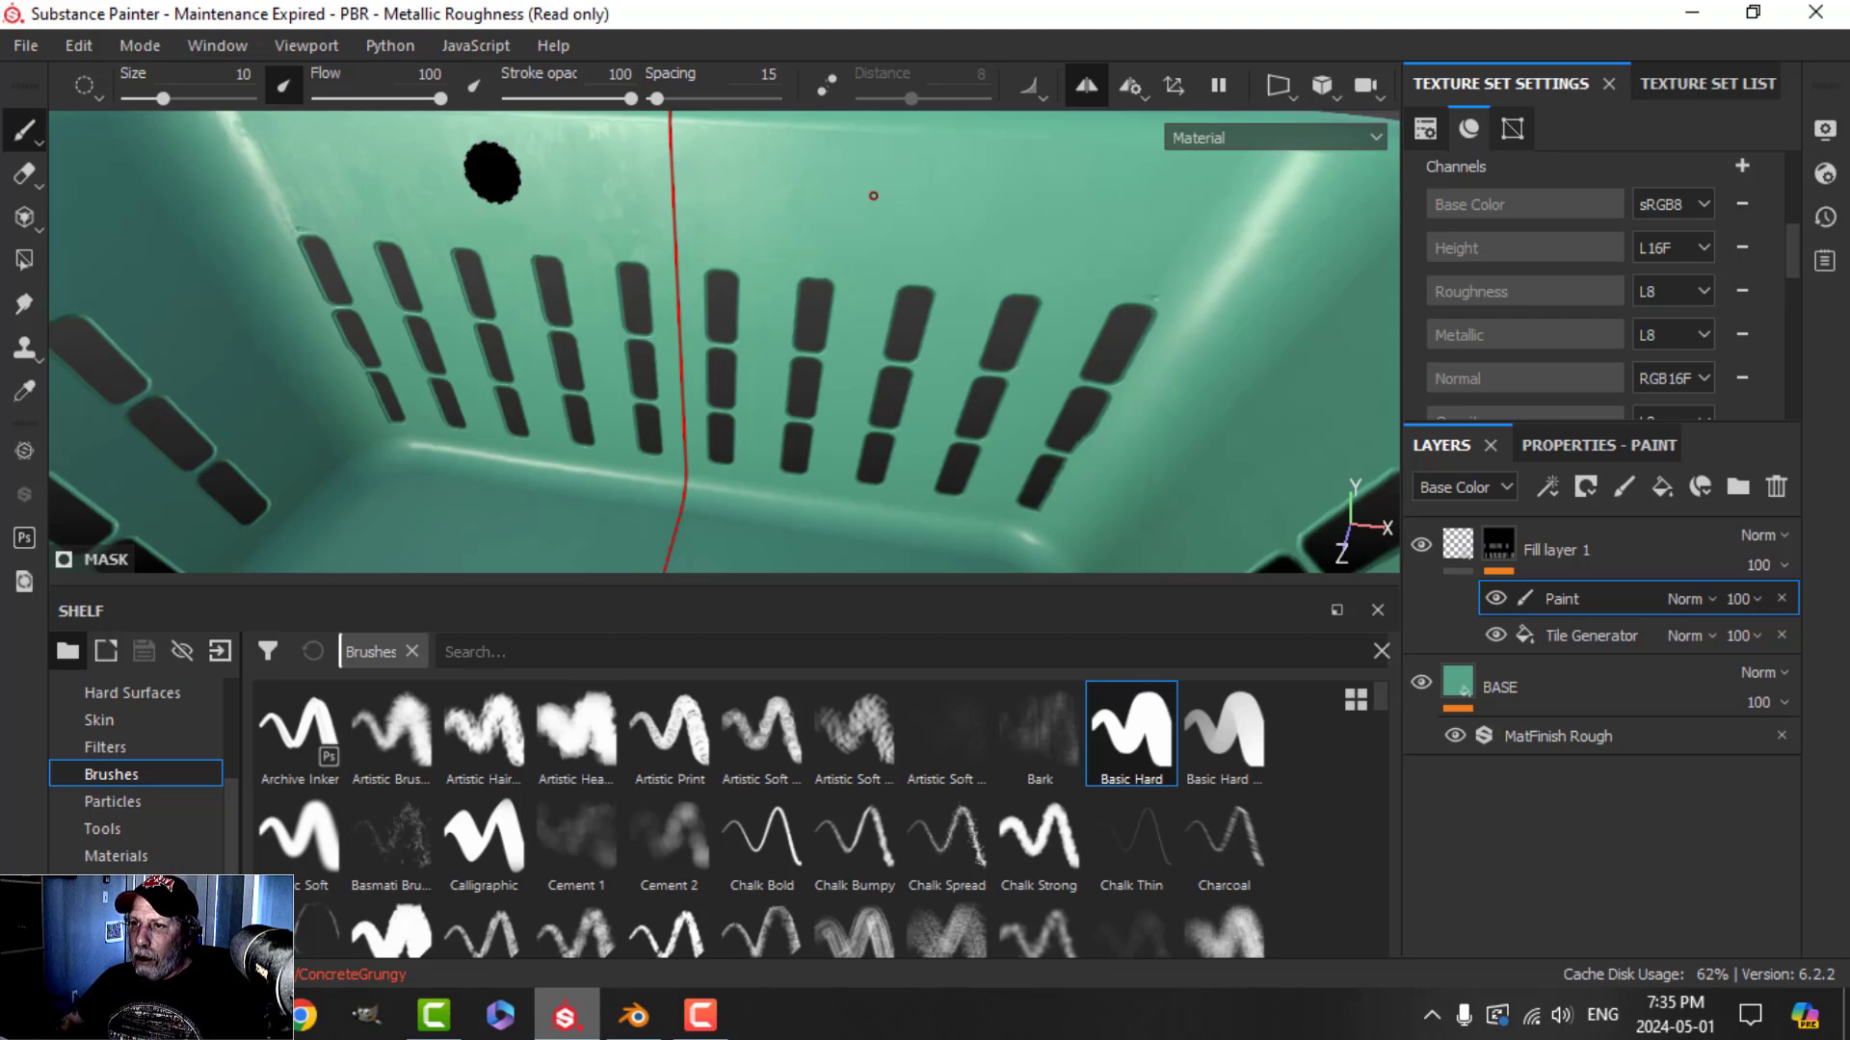
scroll(502, 210, down, 2)
alt+middle_drag(789, 384, 834, 247)
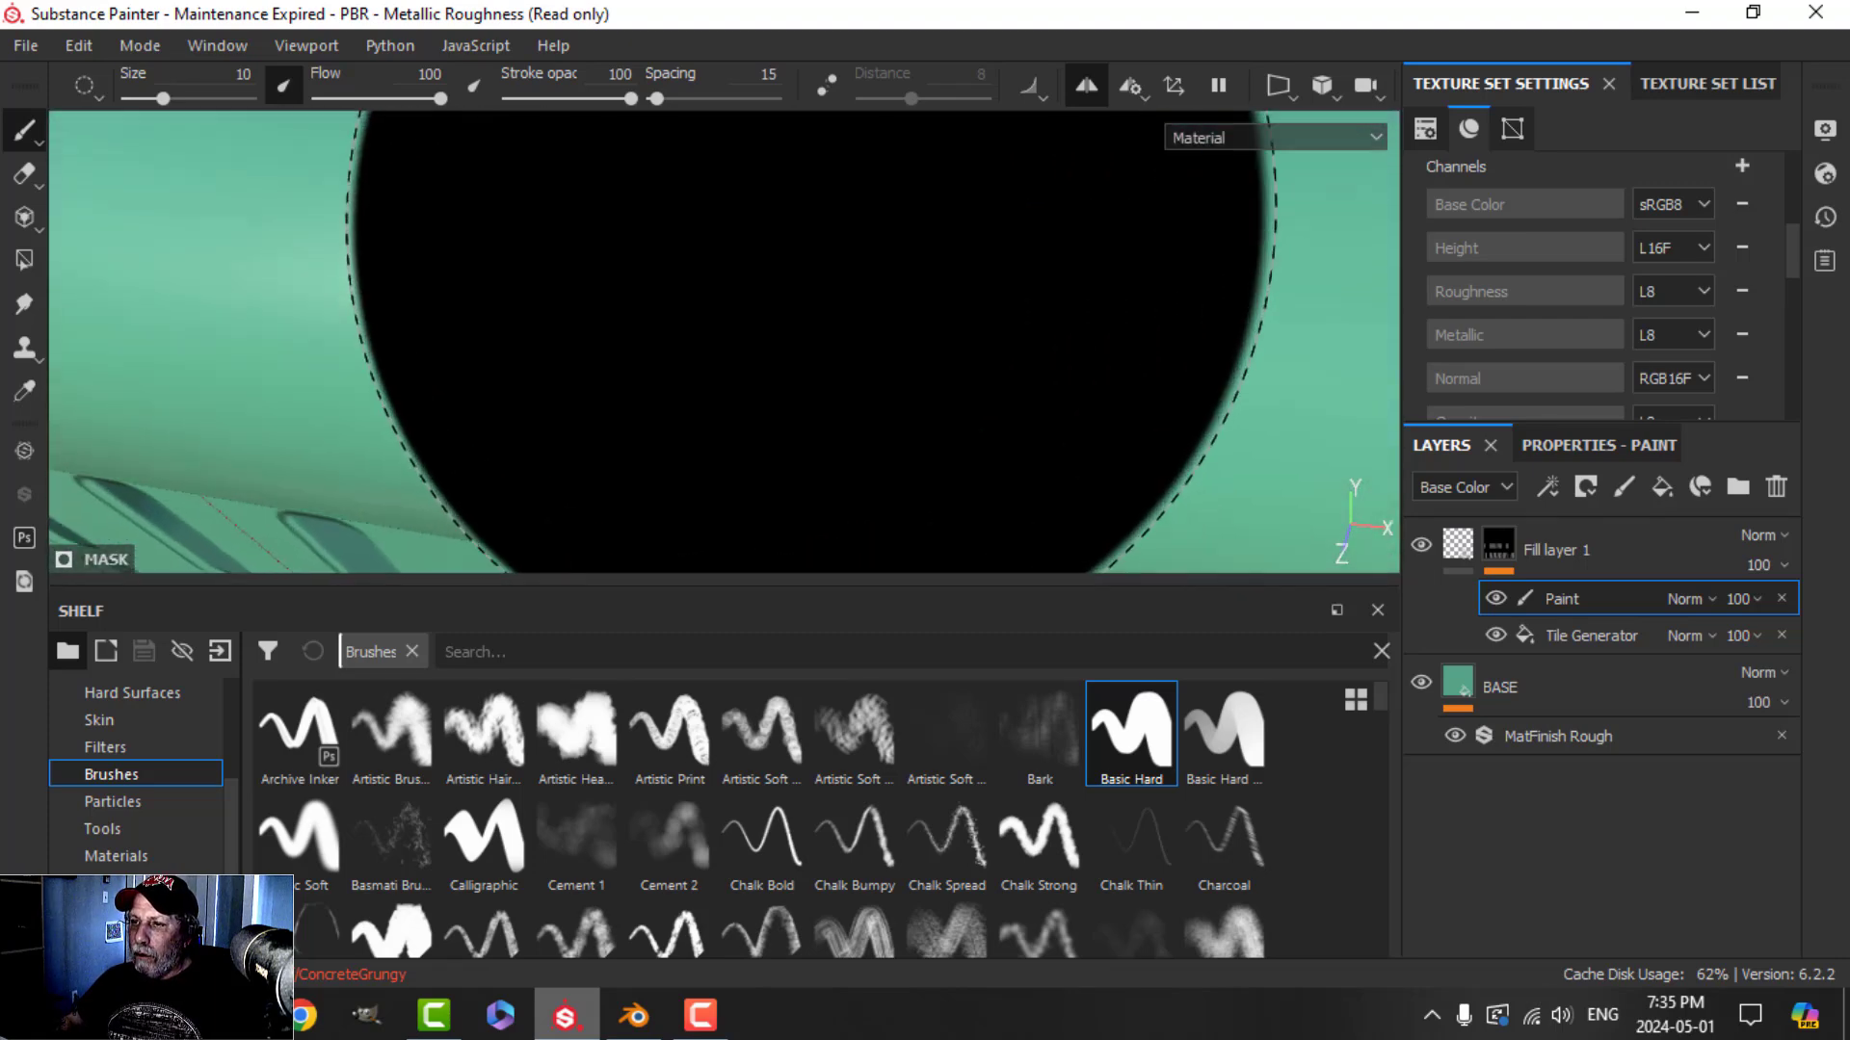
scroll(775, 255, down, 2)
Paint out the row of tile marks along the outer edge of the rim on the short side
alt+drag(821, 227, 562, 273)
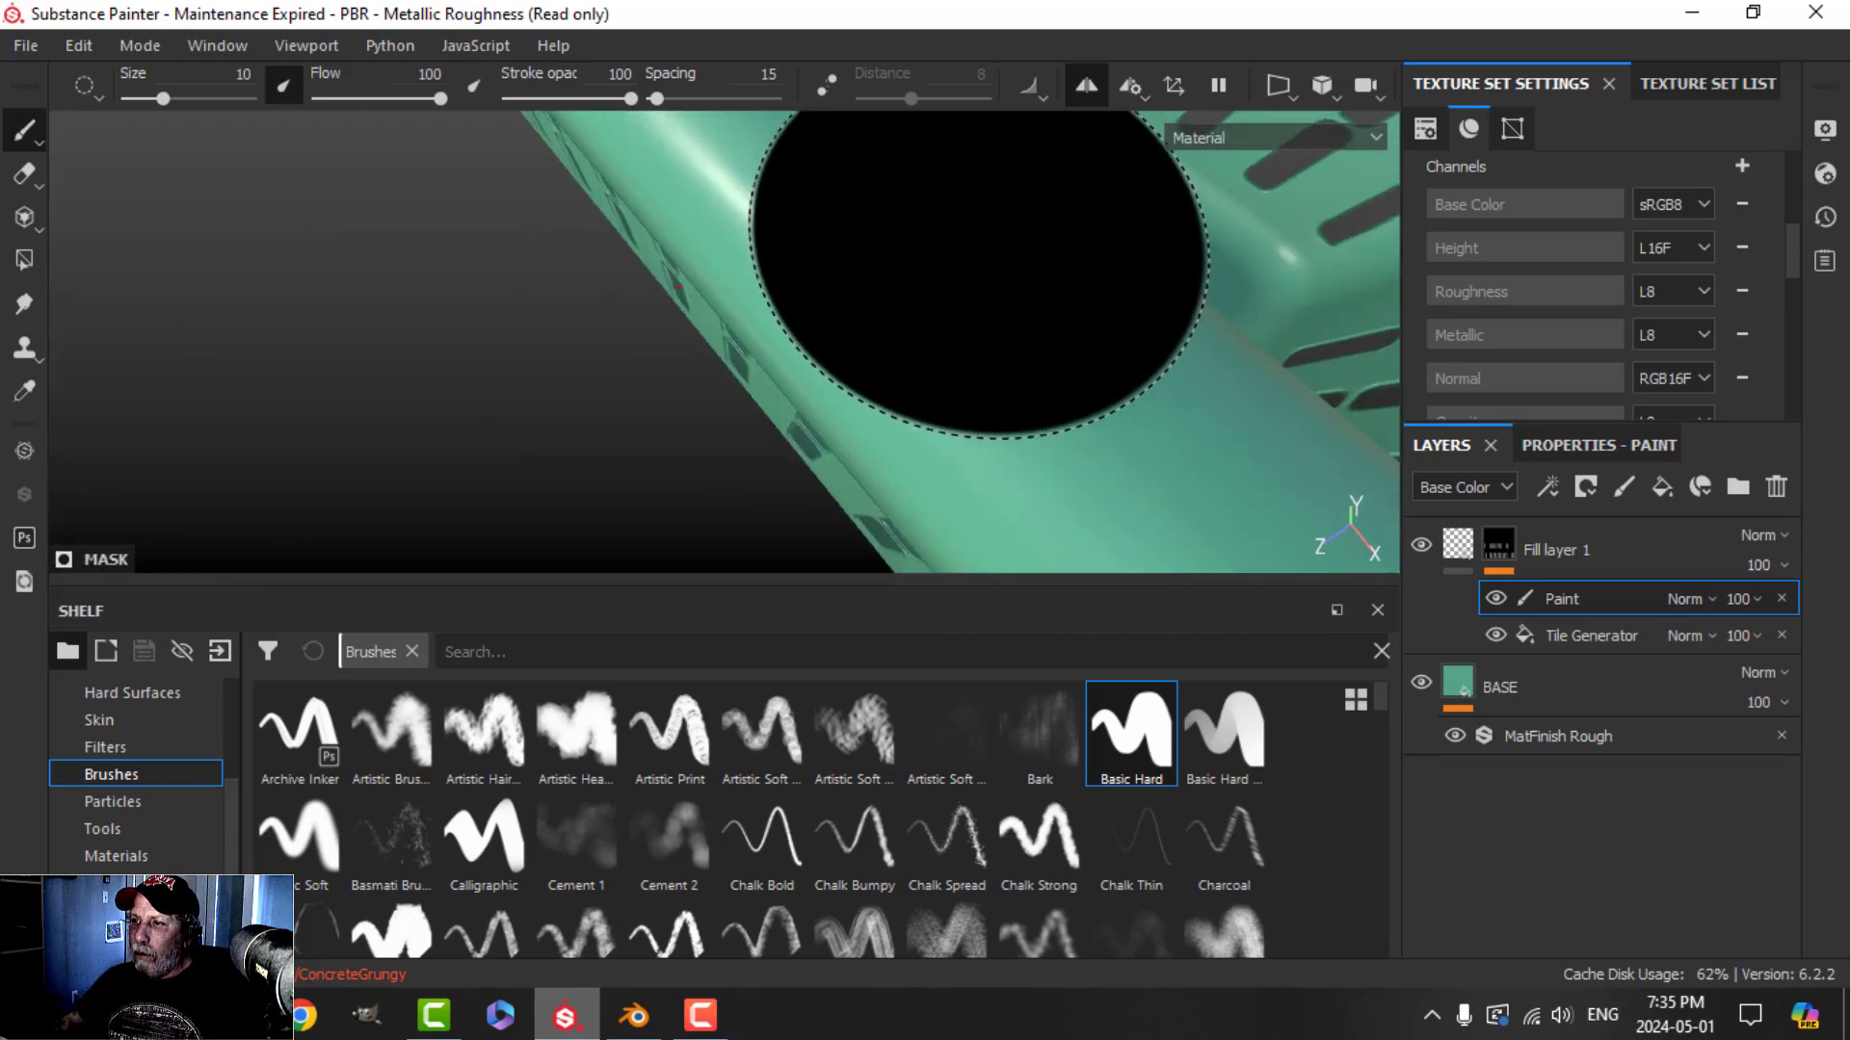
scroll(974, 237, down, 4)
alt+drag(884, 293, 664, 231)
scroll(665, 231, up, 2)
mouse_move(665, 231)
alt+middle_down()
mouse_move(761, 349)
mouse_move(790, 355)
alt+middle_up()
mouse_move(978, 296)
alt+mouse_down()
mouse_move(850, 318)
mouse_move(937, 293)
mouse_move(826, 466)
mouse_move(849, 351)
alt+mouse_up()
Paint out the leftover slivers on the underside of the rim near the corner of the long side
scroll(902, 338, up, 2)
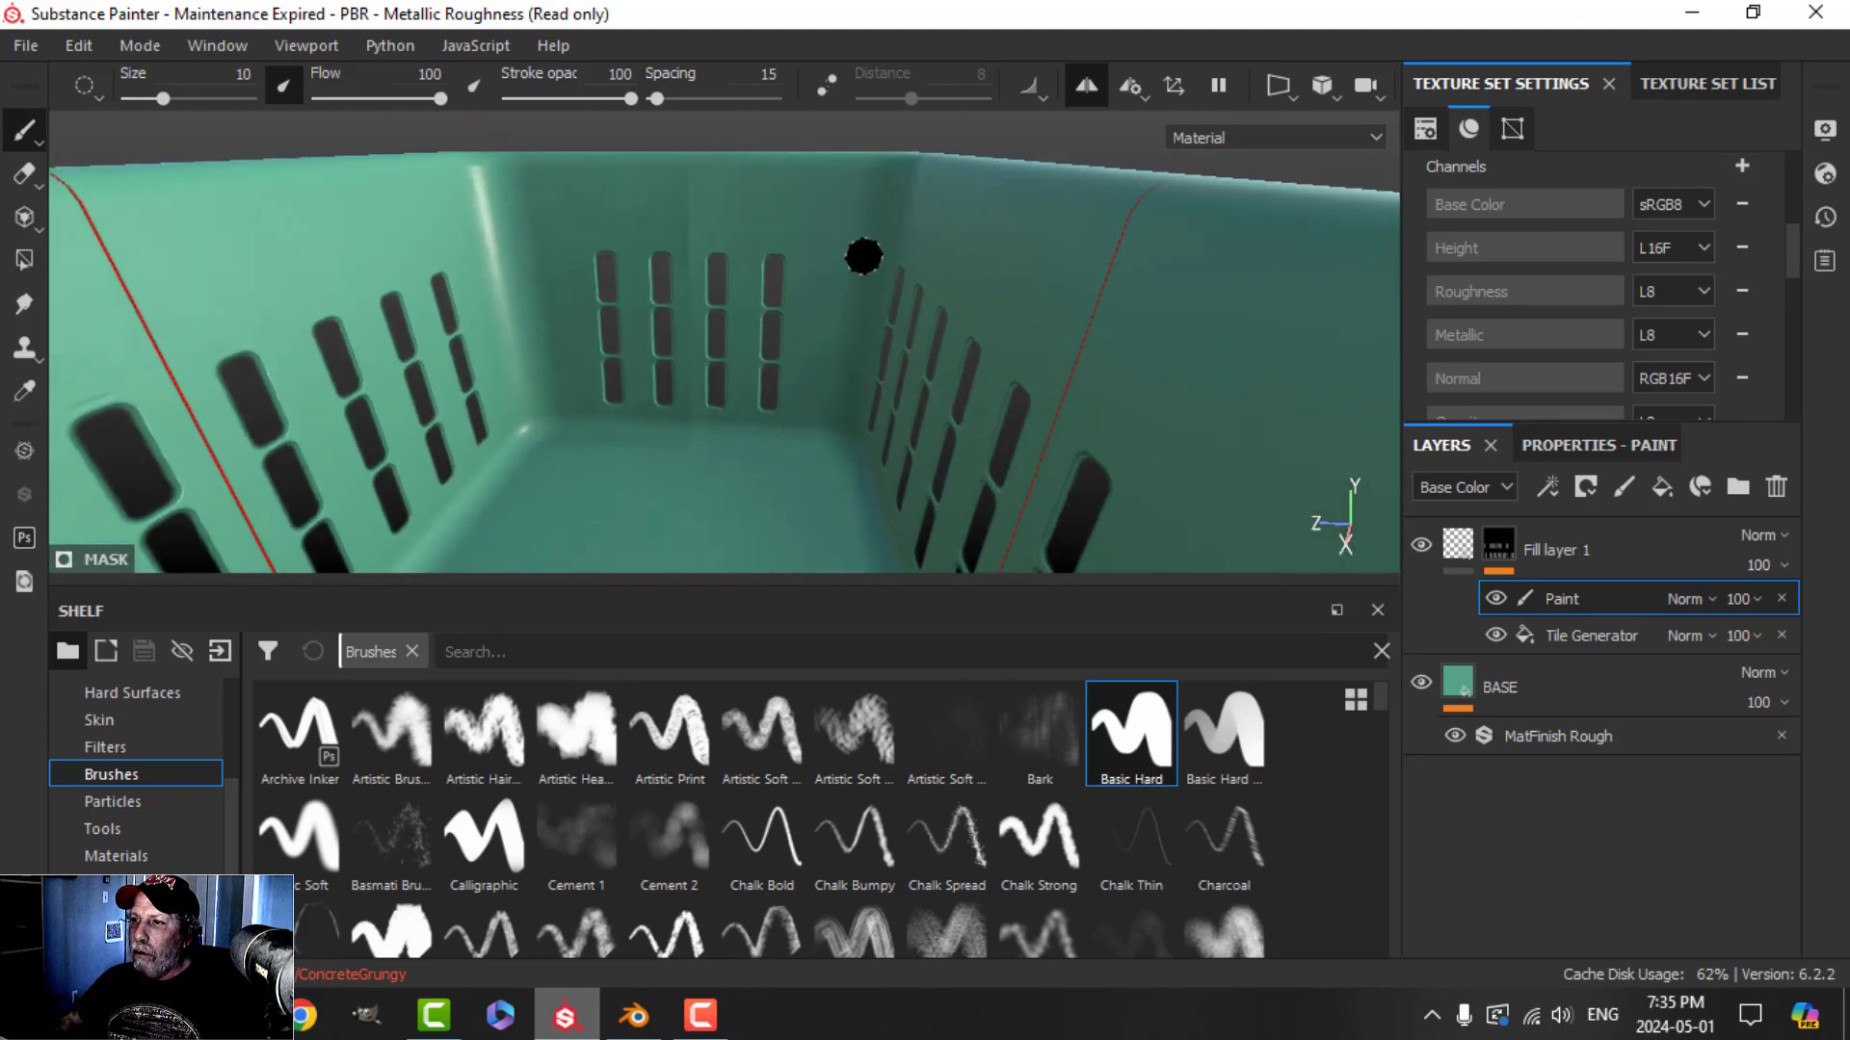
mouse_move(863, 257)
alt+mouse_down()
mouse_move(900, 276)
mouse_move(898, 400)
mouse_move(867, 396)
mouse_move(847, 288)
alt+mouse_up()
alt+drag(639, 274, 707, 345)
scroll(826, 364, down, 1)
scroll(820, 369, up, 4)
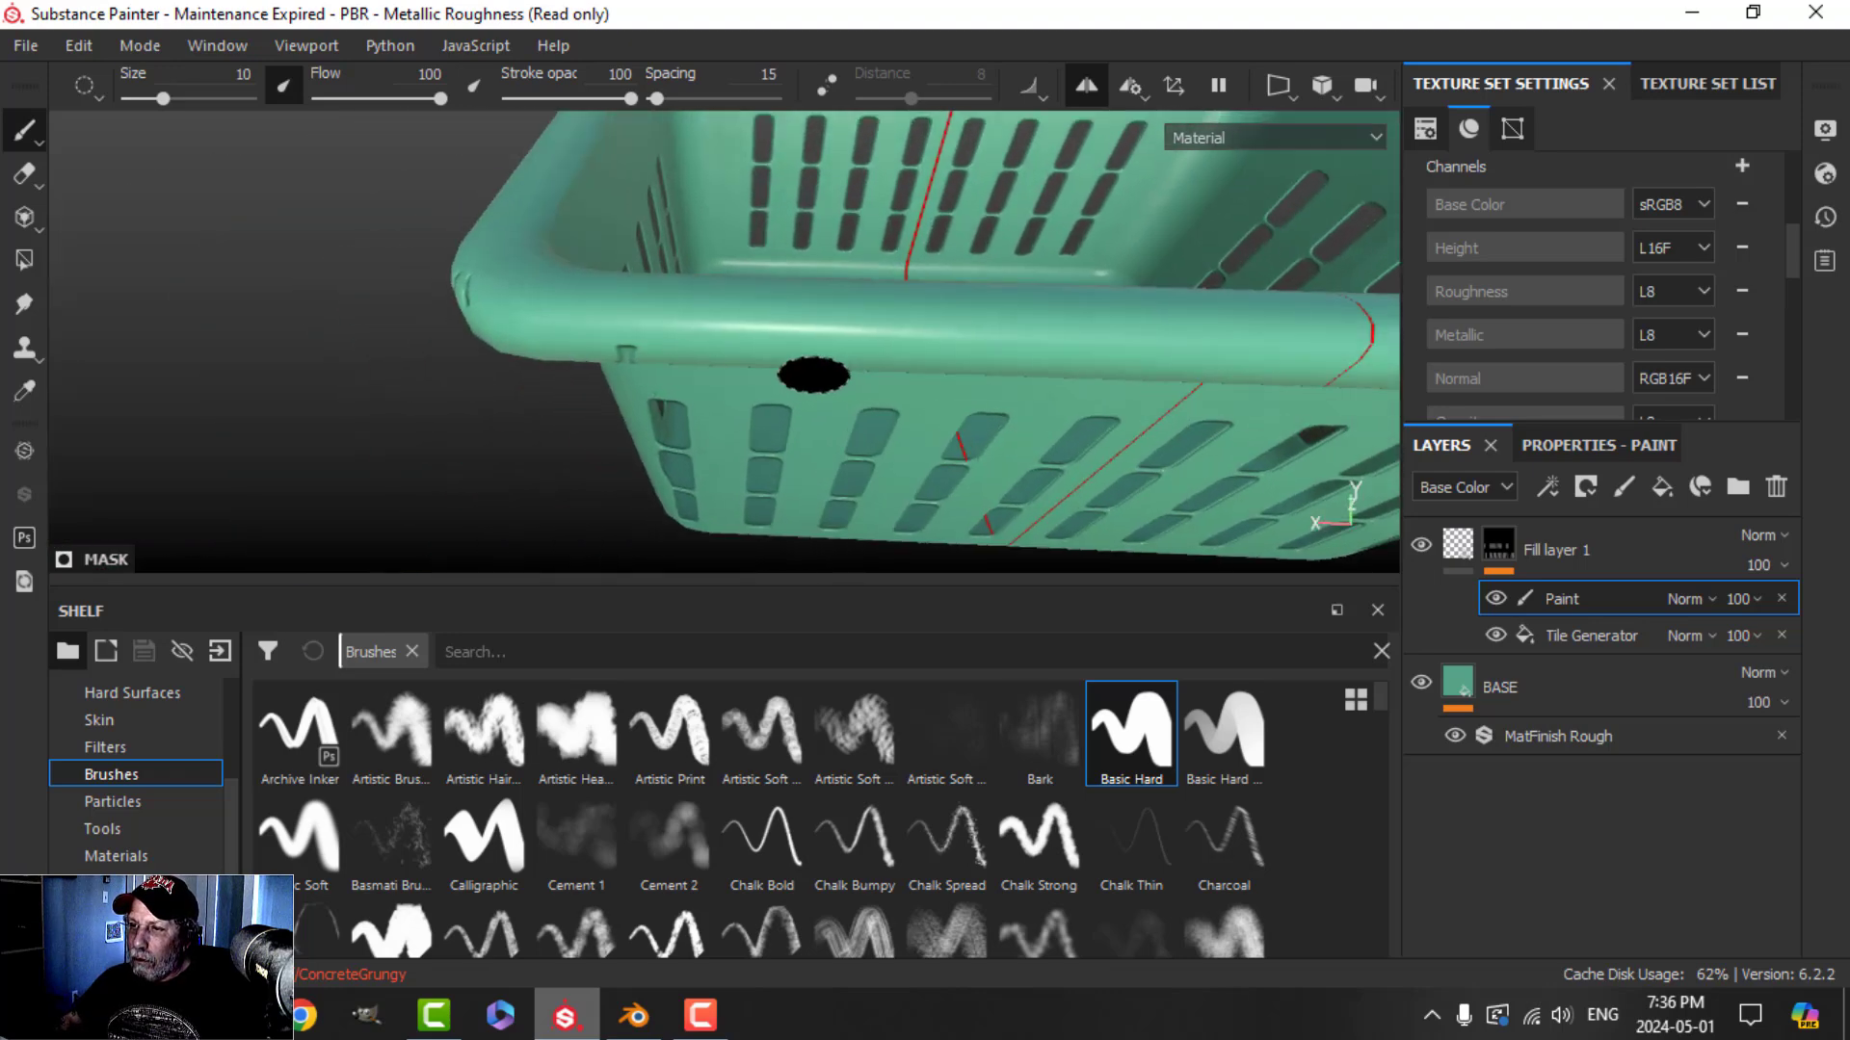
alt+drag(815, 374, 682, 321)
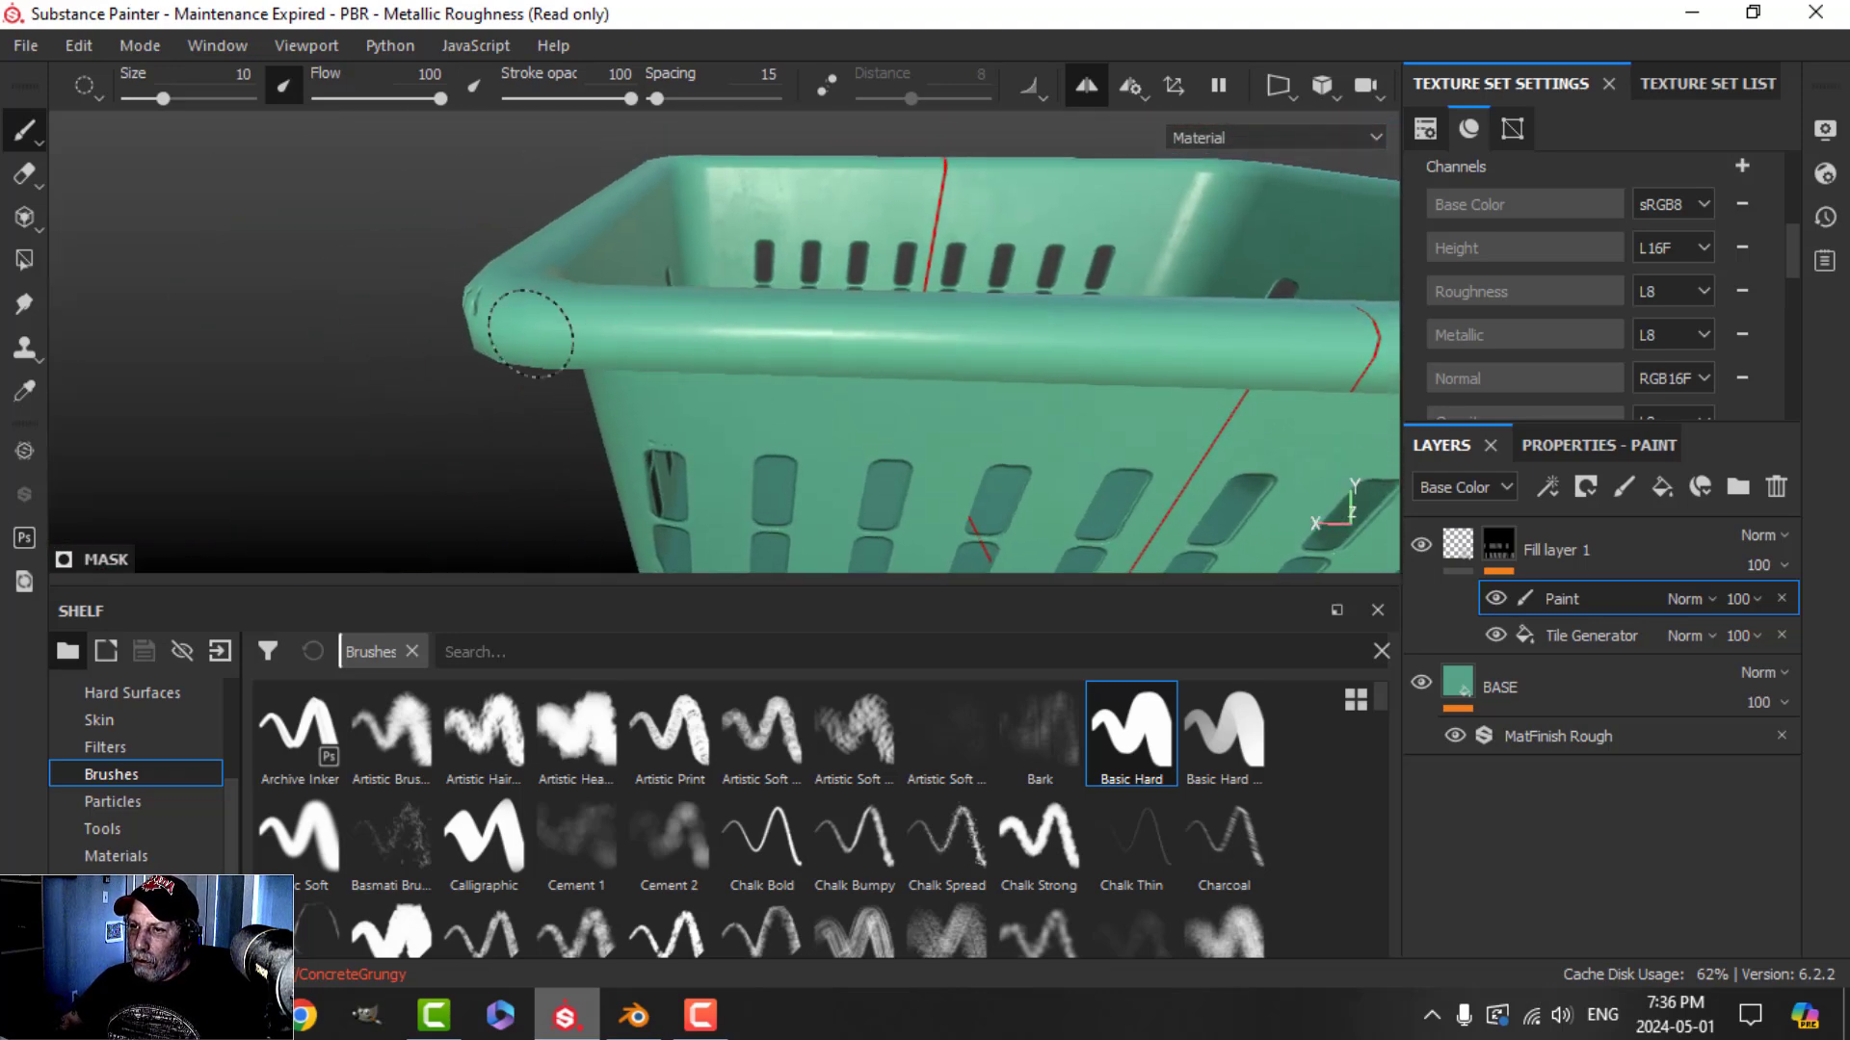
Try painting two mirrored round openings in white below the rim on the long side
alt+drag(467, 289, 1062, 376)
alt+middle_drag(1062, 375, 1092, 385)
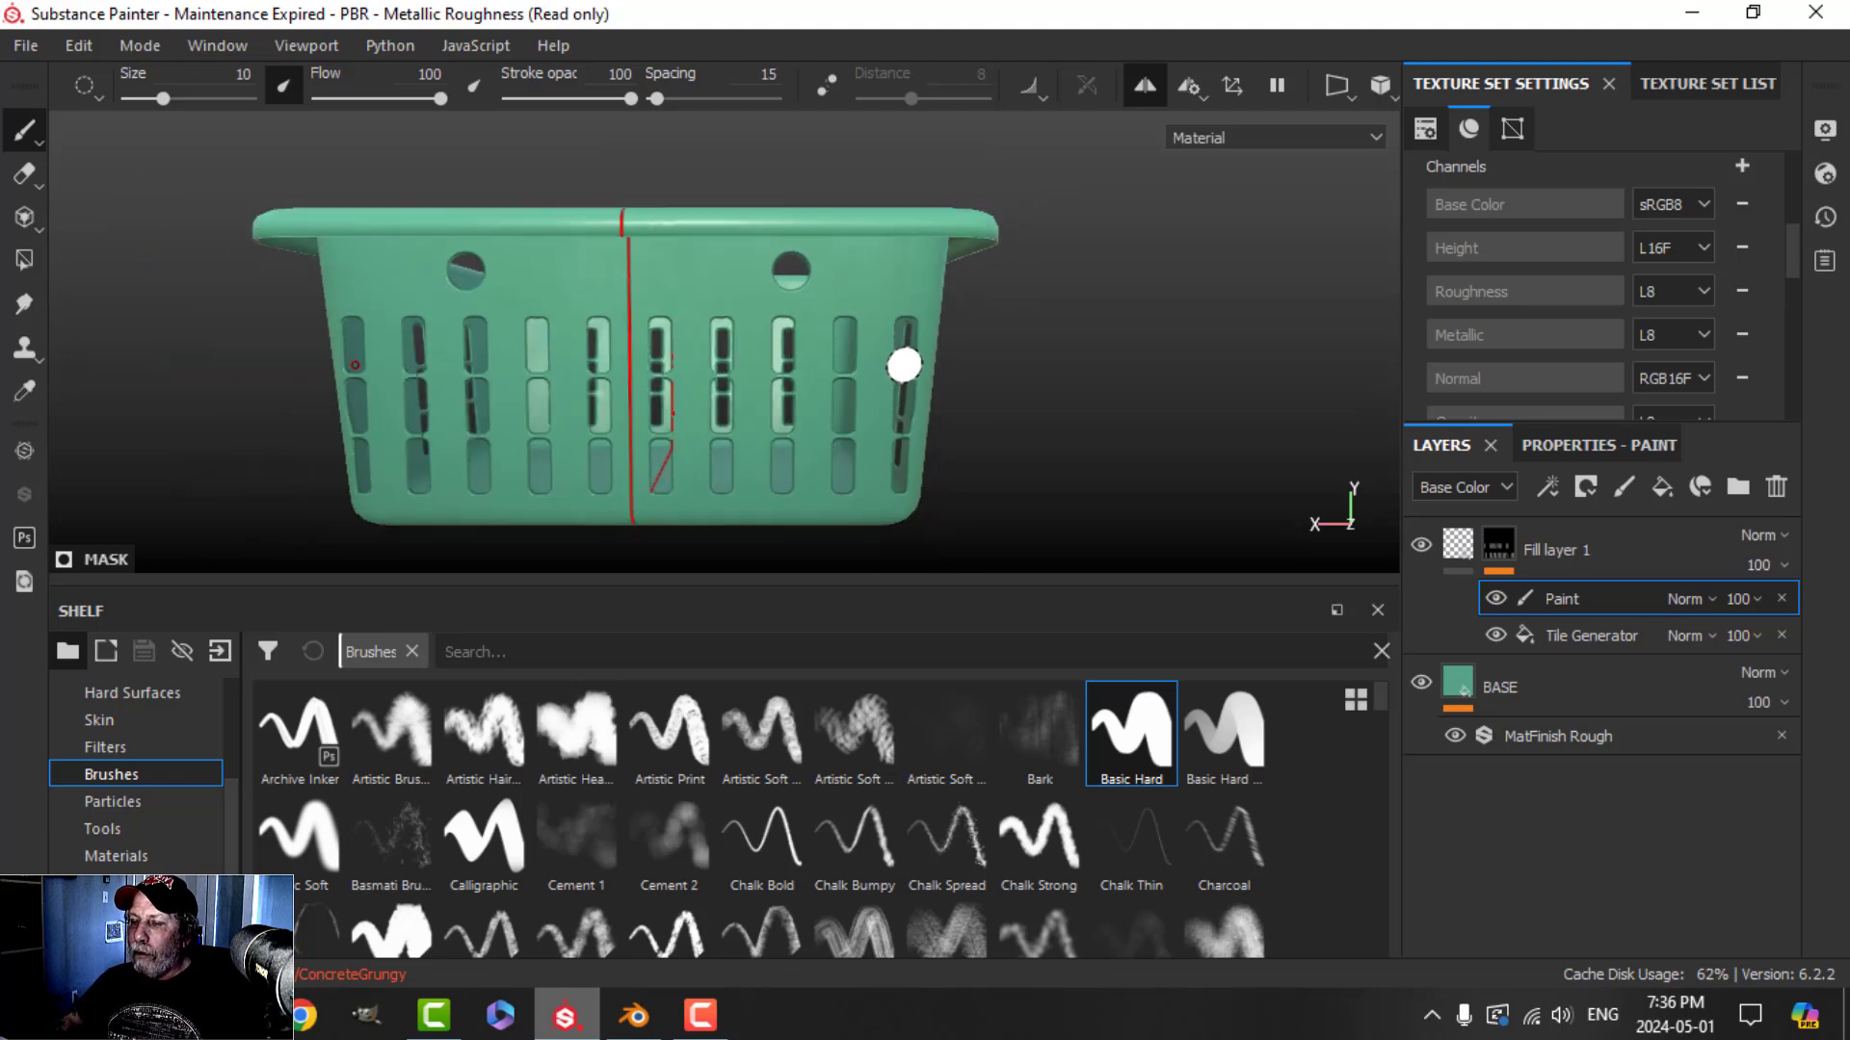
mouse_move(905, 372)
alt+mouse_down()
mouse_move(925, 343)
mouse_move(991, 409)
mouse_move(954, 372)
mouse_move(960, 349)
mouse_move(1032, 363)
mouse_move(1044, 429)
alt+mouse_up()
Turn off paint symmetry and view the whole basket from above a corner
scroll(987, 400, down, 3)
click(1153, 95)
scroll(1053, 380, down, 2)
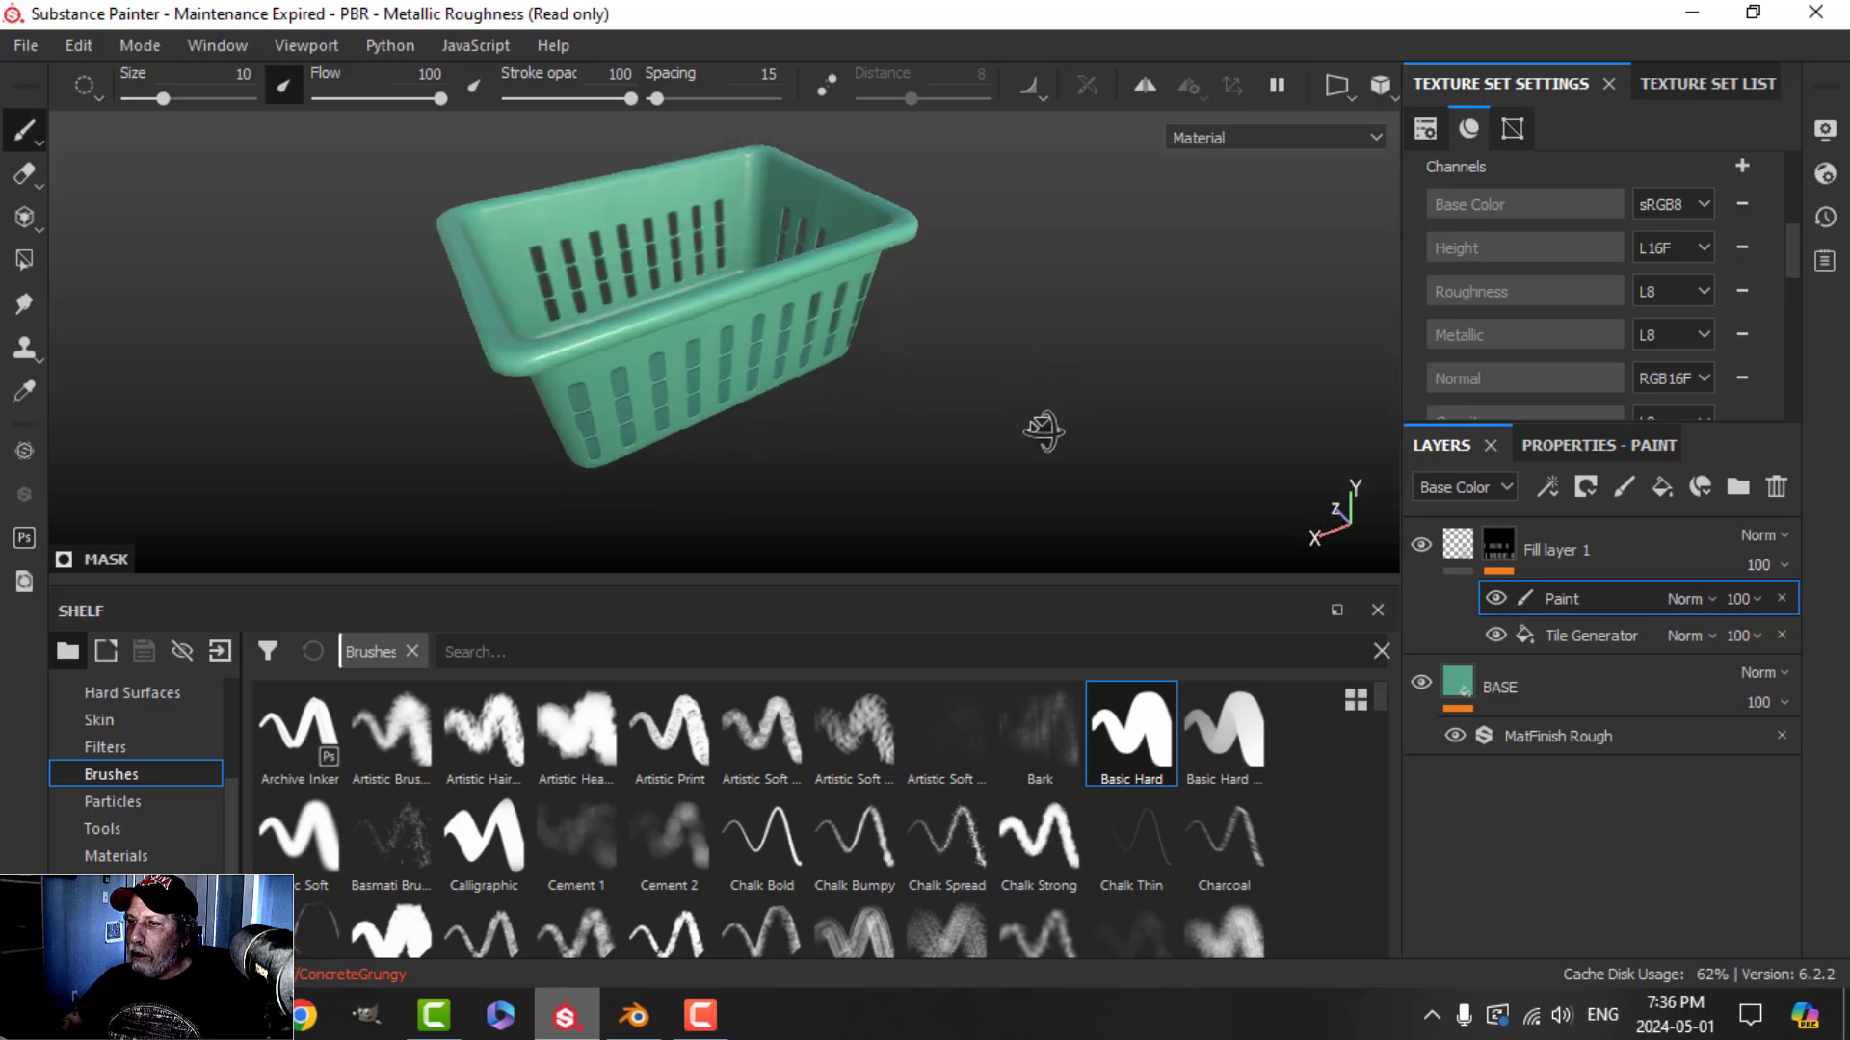
Lower the uniform height of Fill layer 1 to its minimum so the openings are recessed as deeply as possible
click(1466, 545)
click(1574, 447)
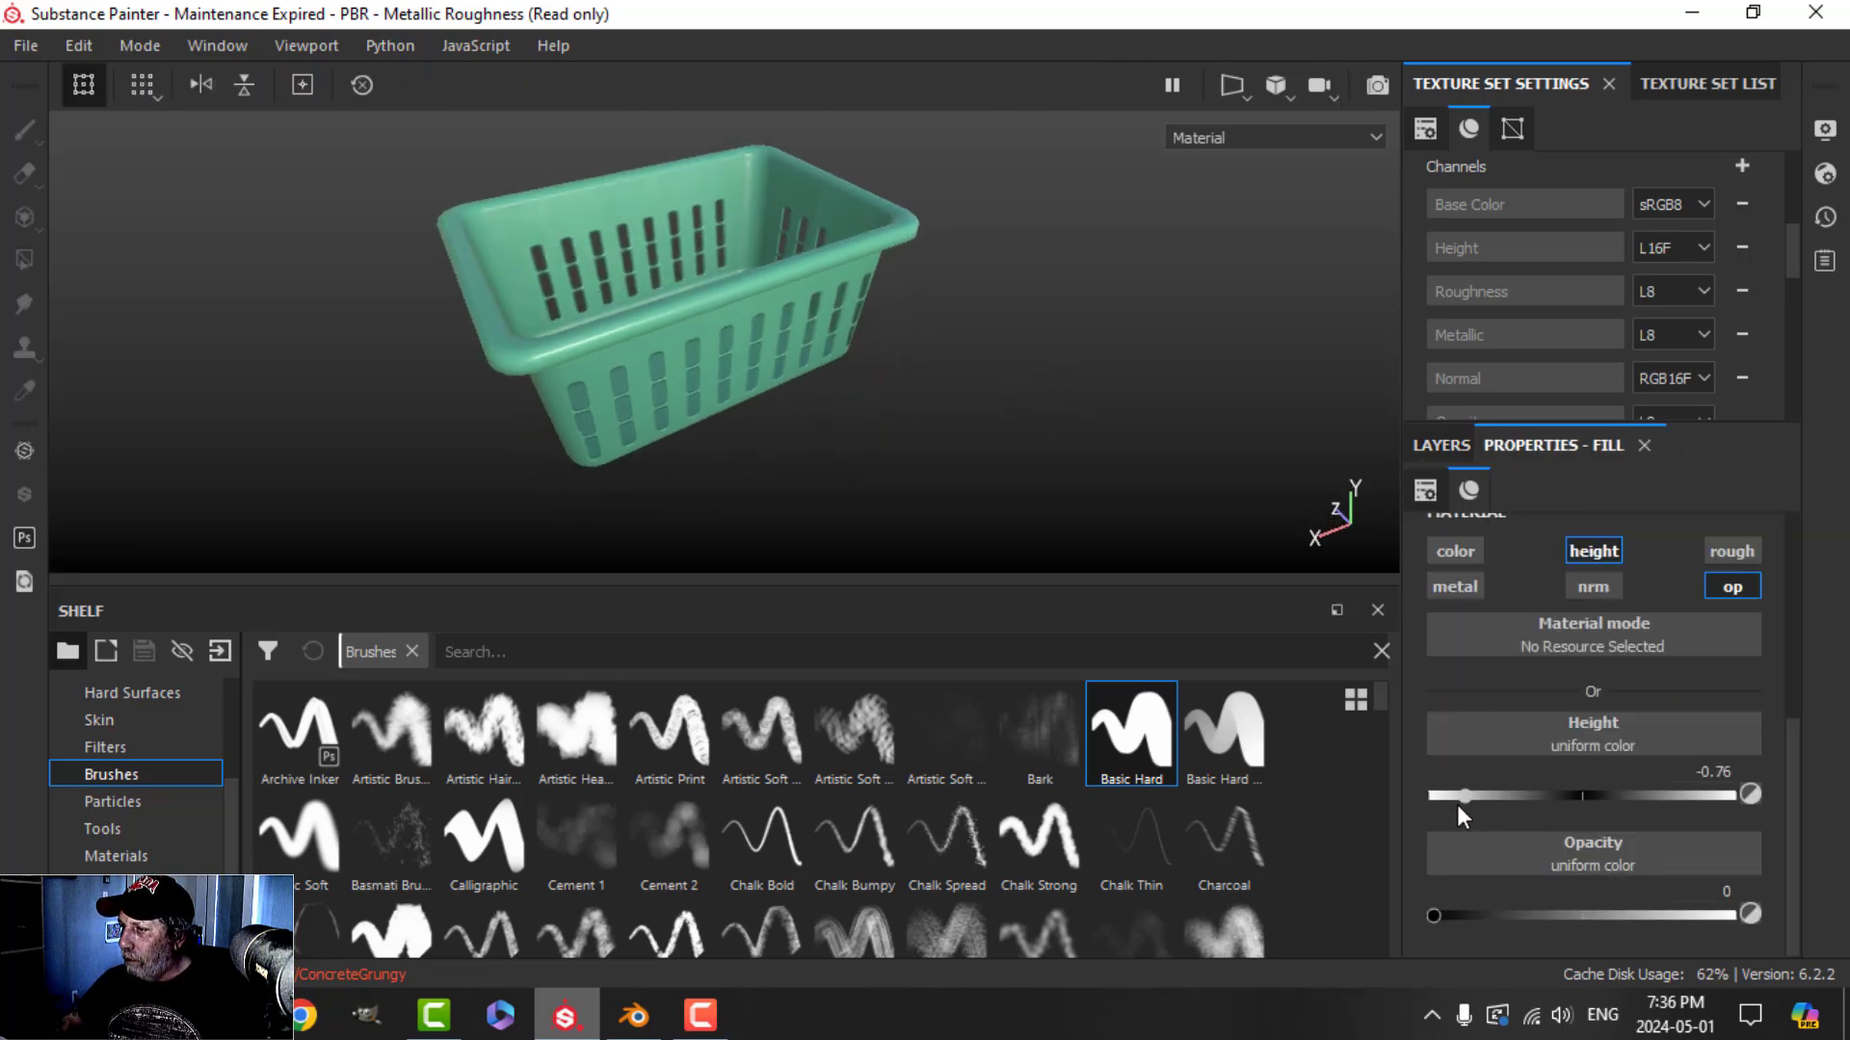
drag(1460, 798, 1383, 790)
scroll(892, 420, up, 3)
alt+drag(892, 420, 867, 393)
drag(1442, 794, 1272, 765)
scroll(864, 426, down, 3)
alt+drag(866, 433, 938, 372)
Paint out the outermost column of openings at each end of the long side in the mask, using brush size 15.7
key(1)
scroll(977, 483, down, 3)
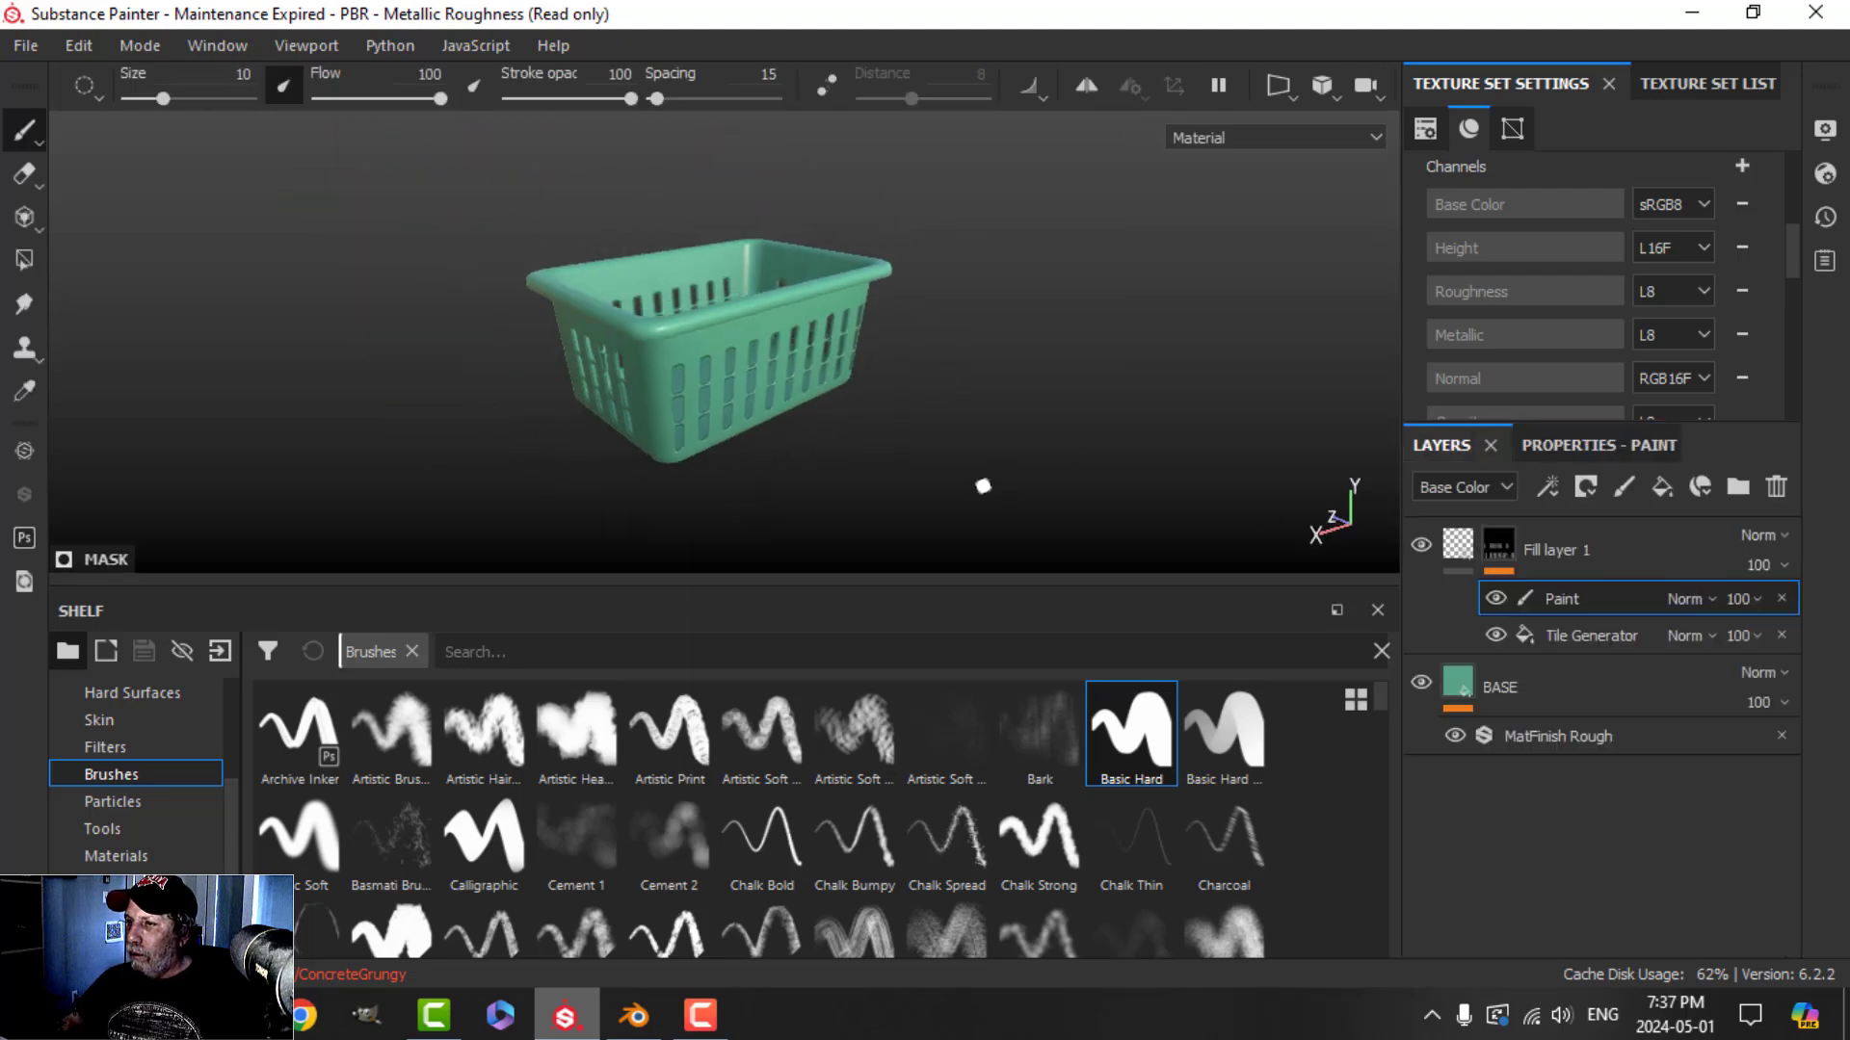
mouse_move(977, 482)
alt+mouse_down()
mouse_move(957, 467)
mouse_move(977, 482)
alt+mouse_up()
shift+right_drag(1081, 377, 1039, 402)
alt+drag(1039, 401, 815, 393)
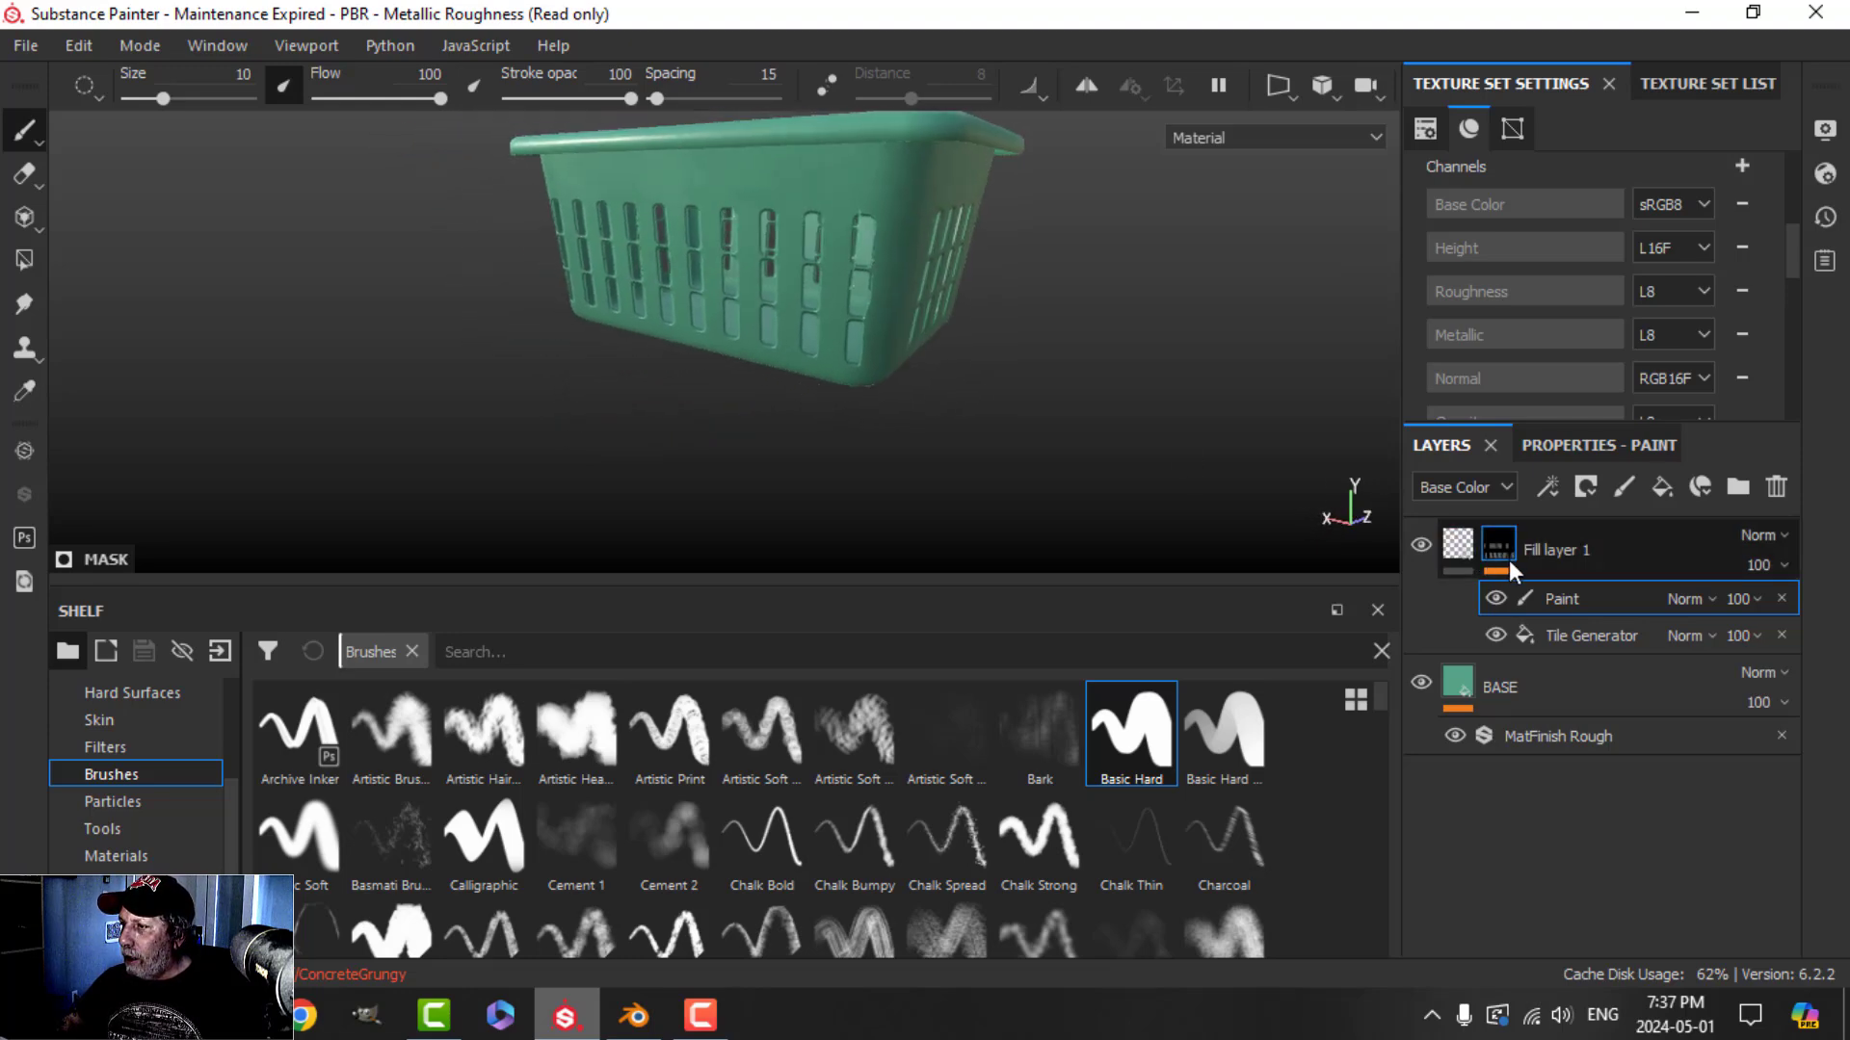
scroll(920, 334, up, 3)
key(x)
alt+drag(856, 240, 800, 318)
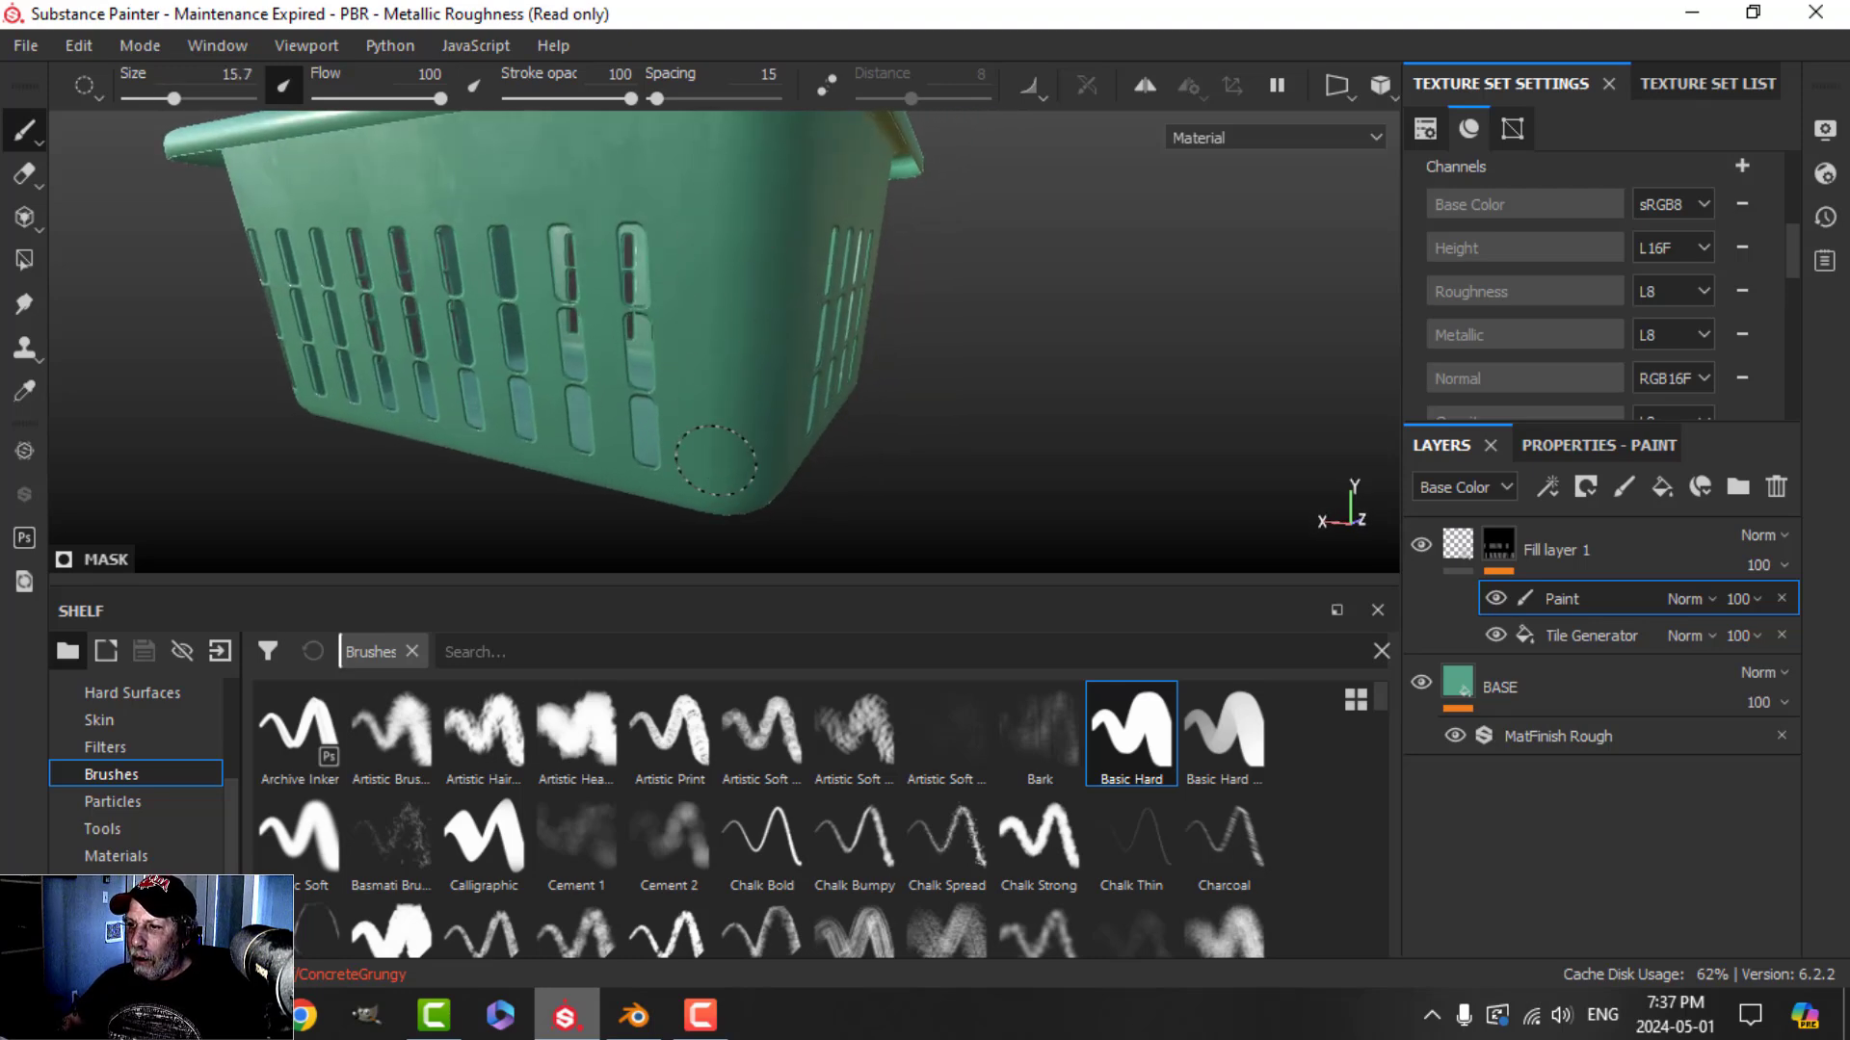
alt+drag(805, 430, 582, 265)
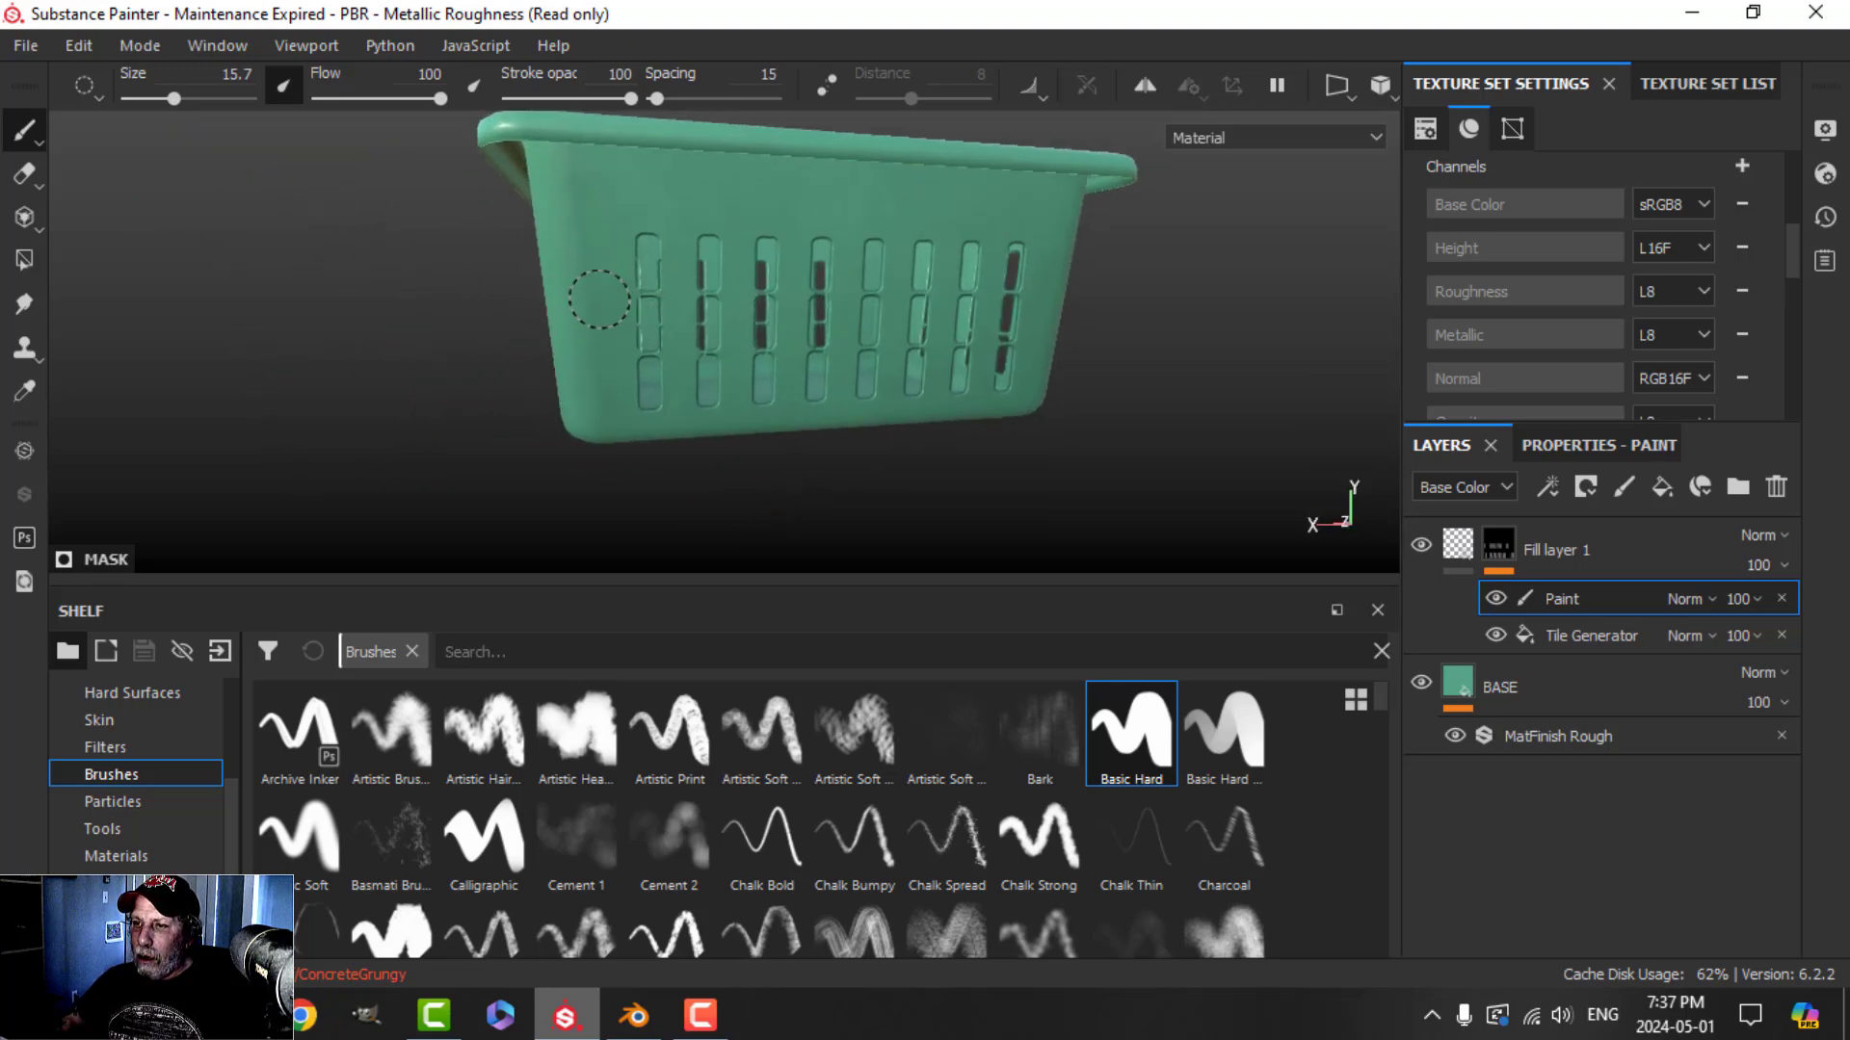
Inspect the openings and rim from inside and outside the basket on the long and short sides
alt+drag(808, 381, 987, 401)
scroll(651, 394, down, 2)
alt+middle_drag(651, 394, 693, 483)
scroll(636, 363, up, 3)
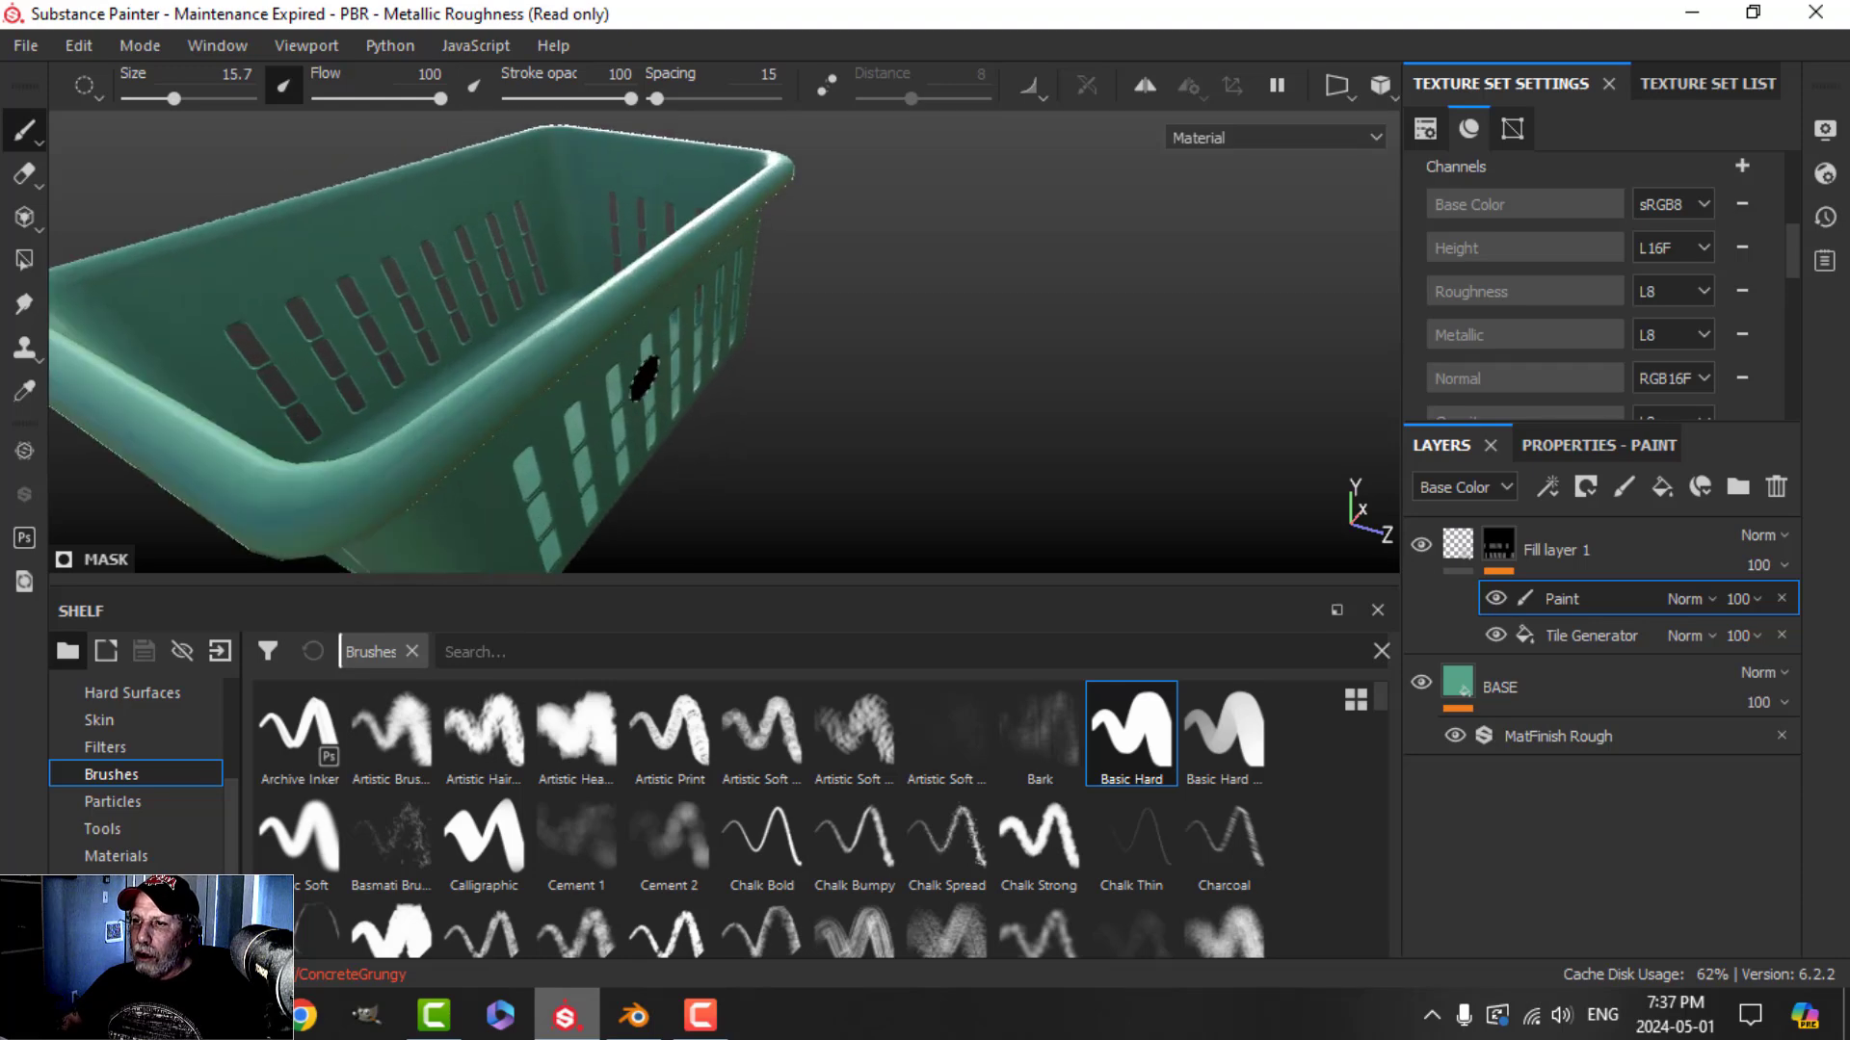
alt+middle_drag(636, 363, 595, 432)
alt+drag(595, 431, 533, 446)
alt+middle_drag(532, 446, 520, 446)
alt+drag(520, 446, 850, 372)
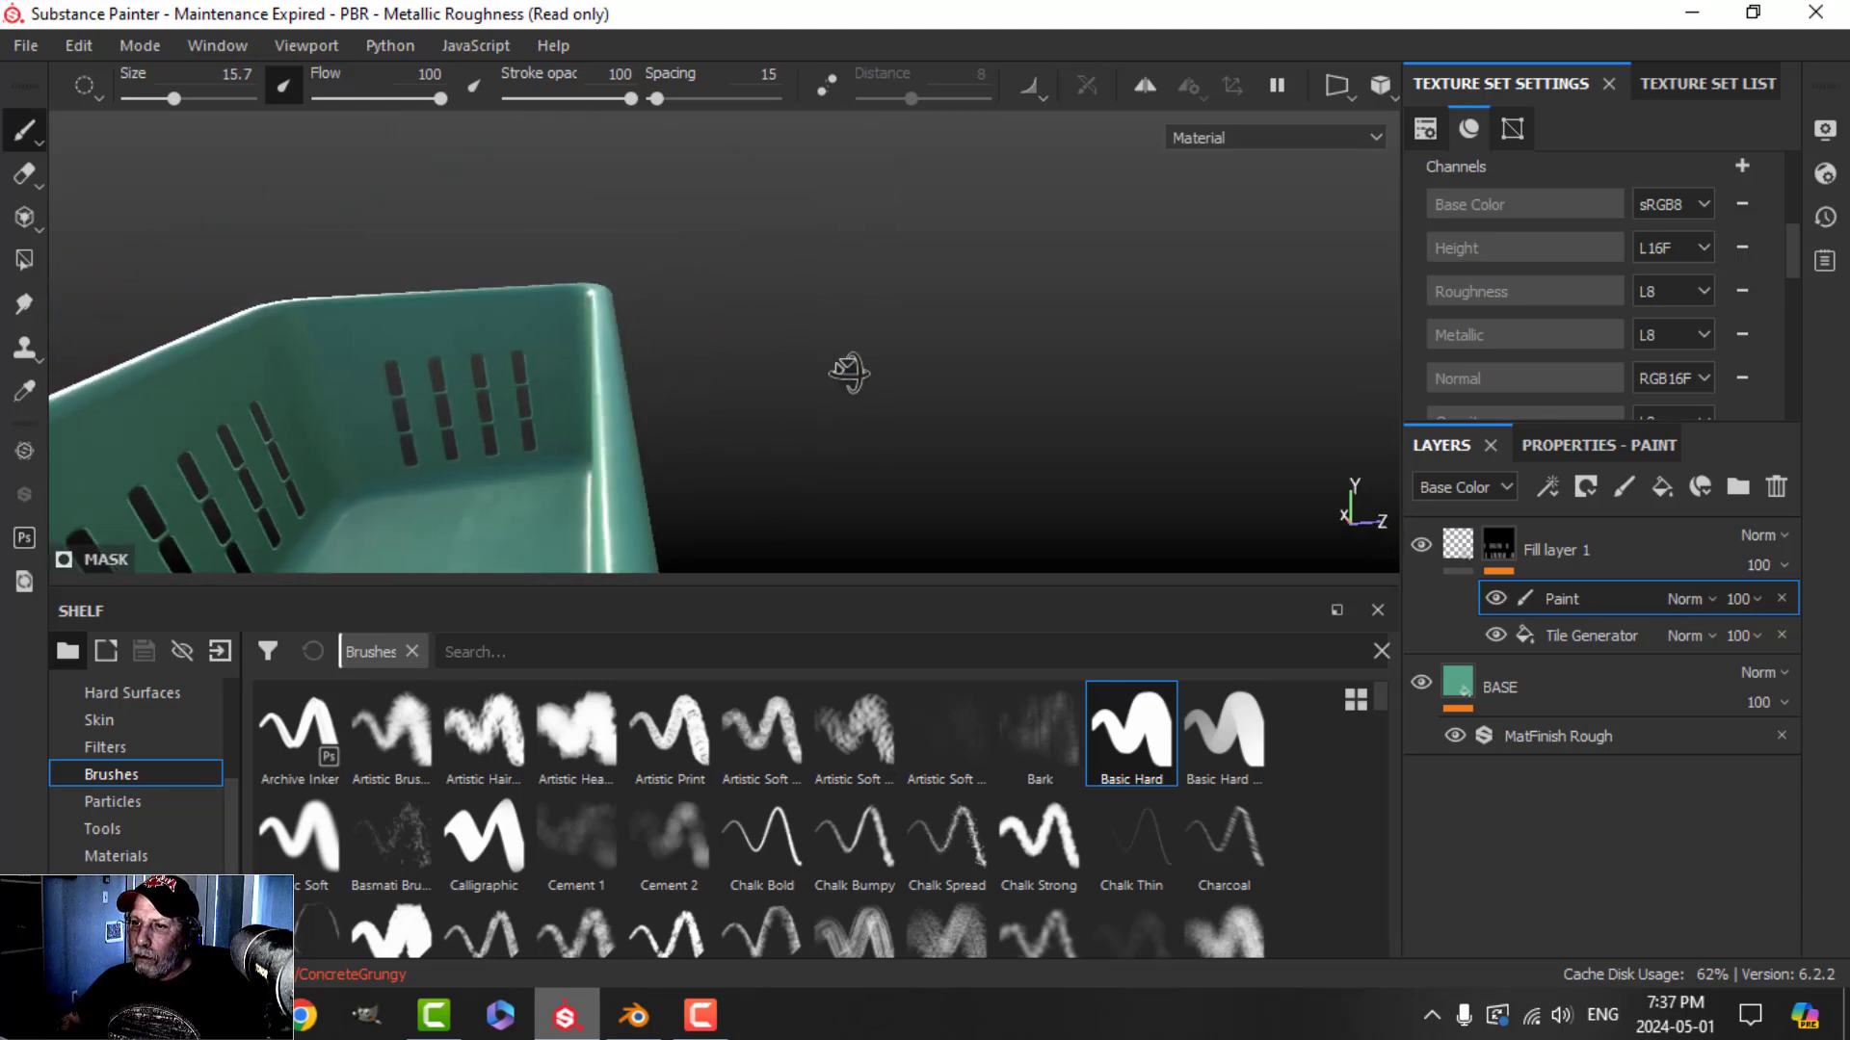
scroll(612, 466, down, 3)
alt+middle_drag(613, 466, 904, 314)
alt+drag(904, 314, 1063, 352)
alt+middle_drag(1064, 352, 565, 400)
alt+drag(565, 401, 925, 396)
scroll(684, 434, down, 3)
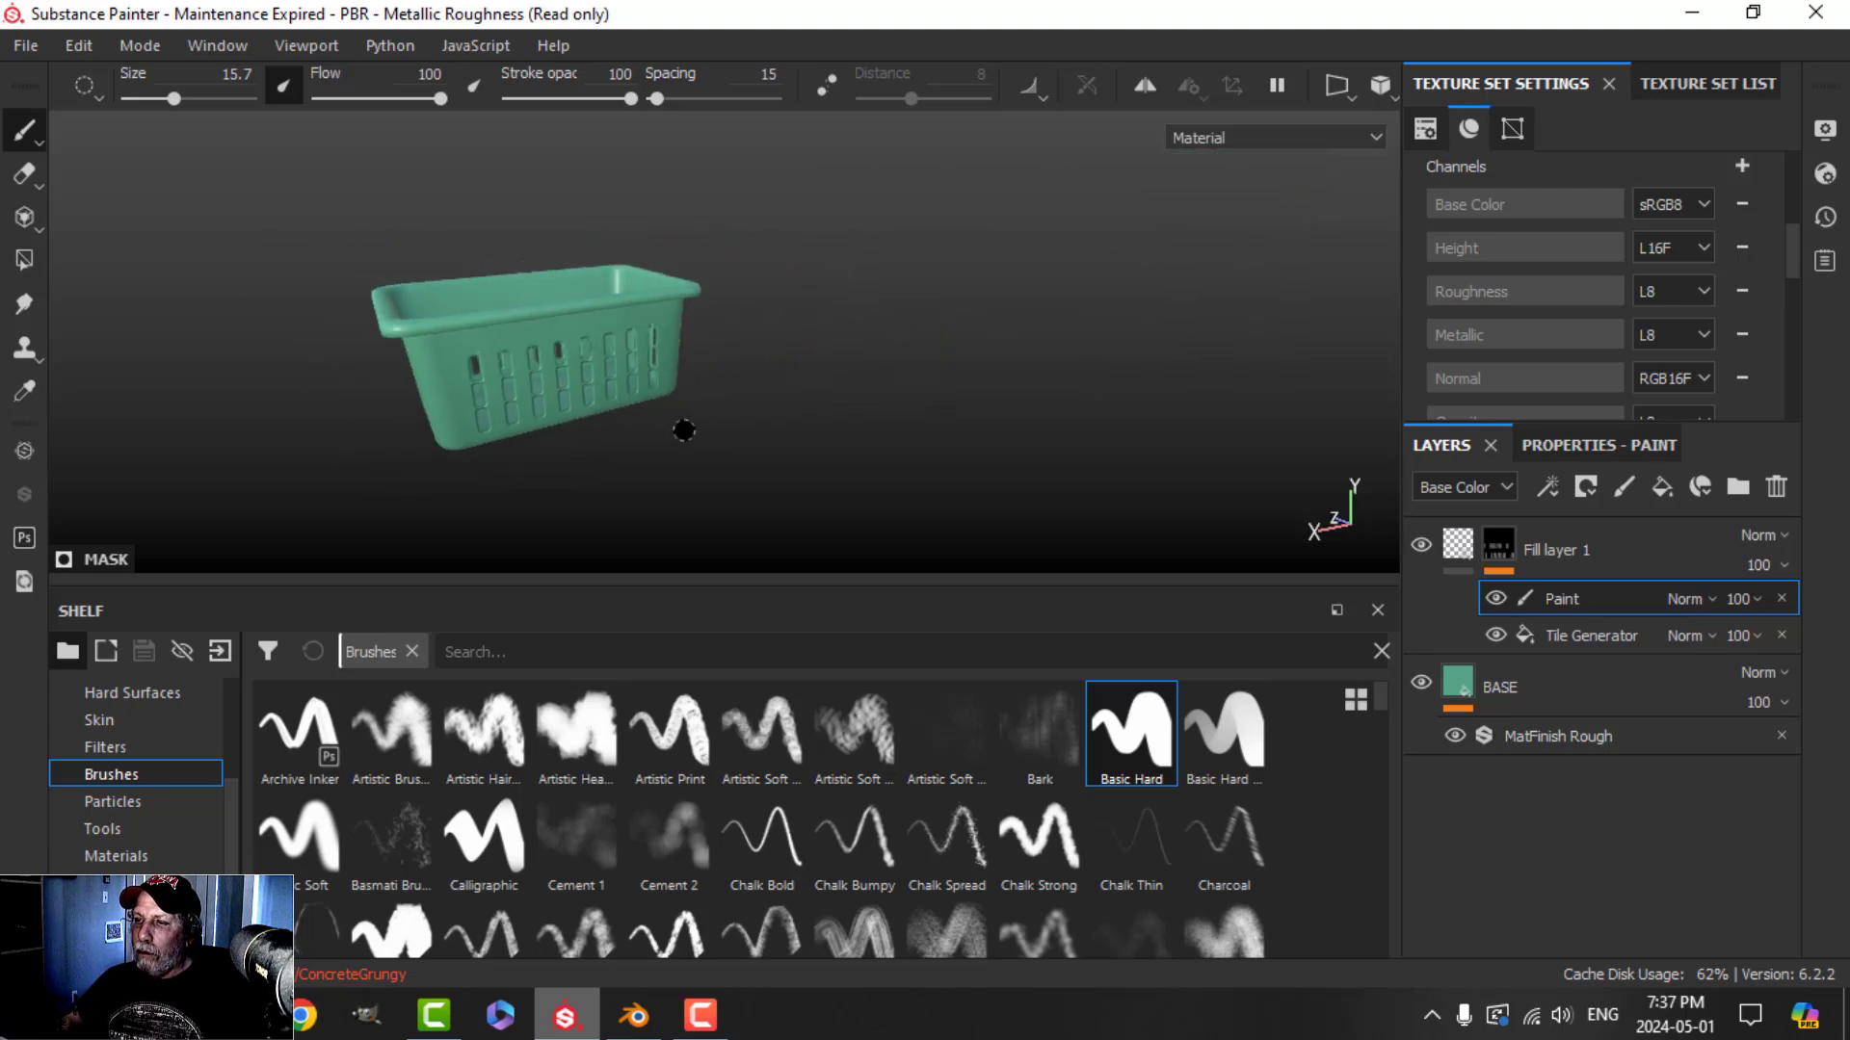
Hide the side panels and shelf to enlarge the viewport, and rotate the environment lighting around the basket
key(Tab)
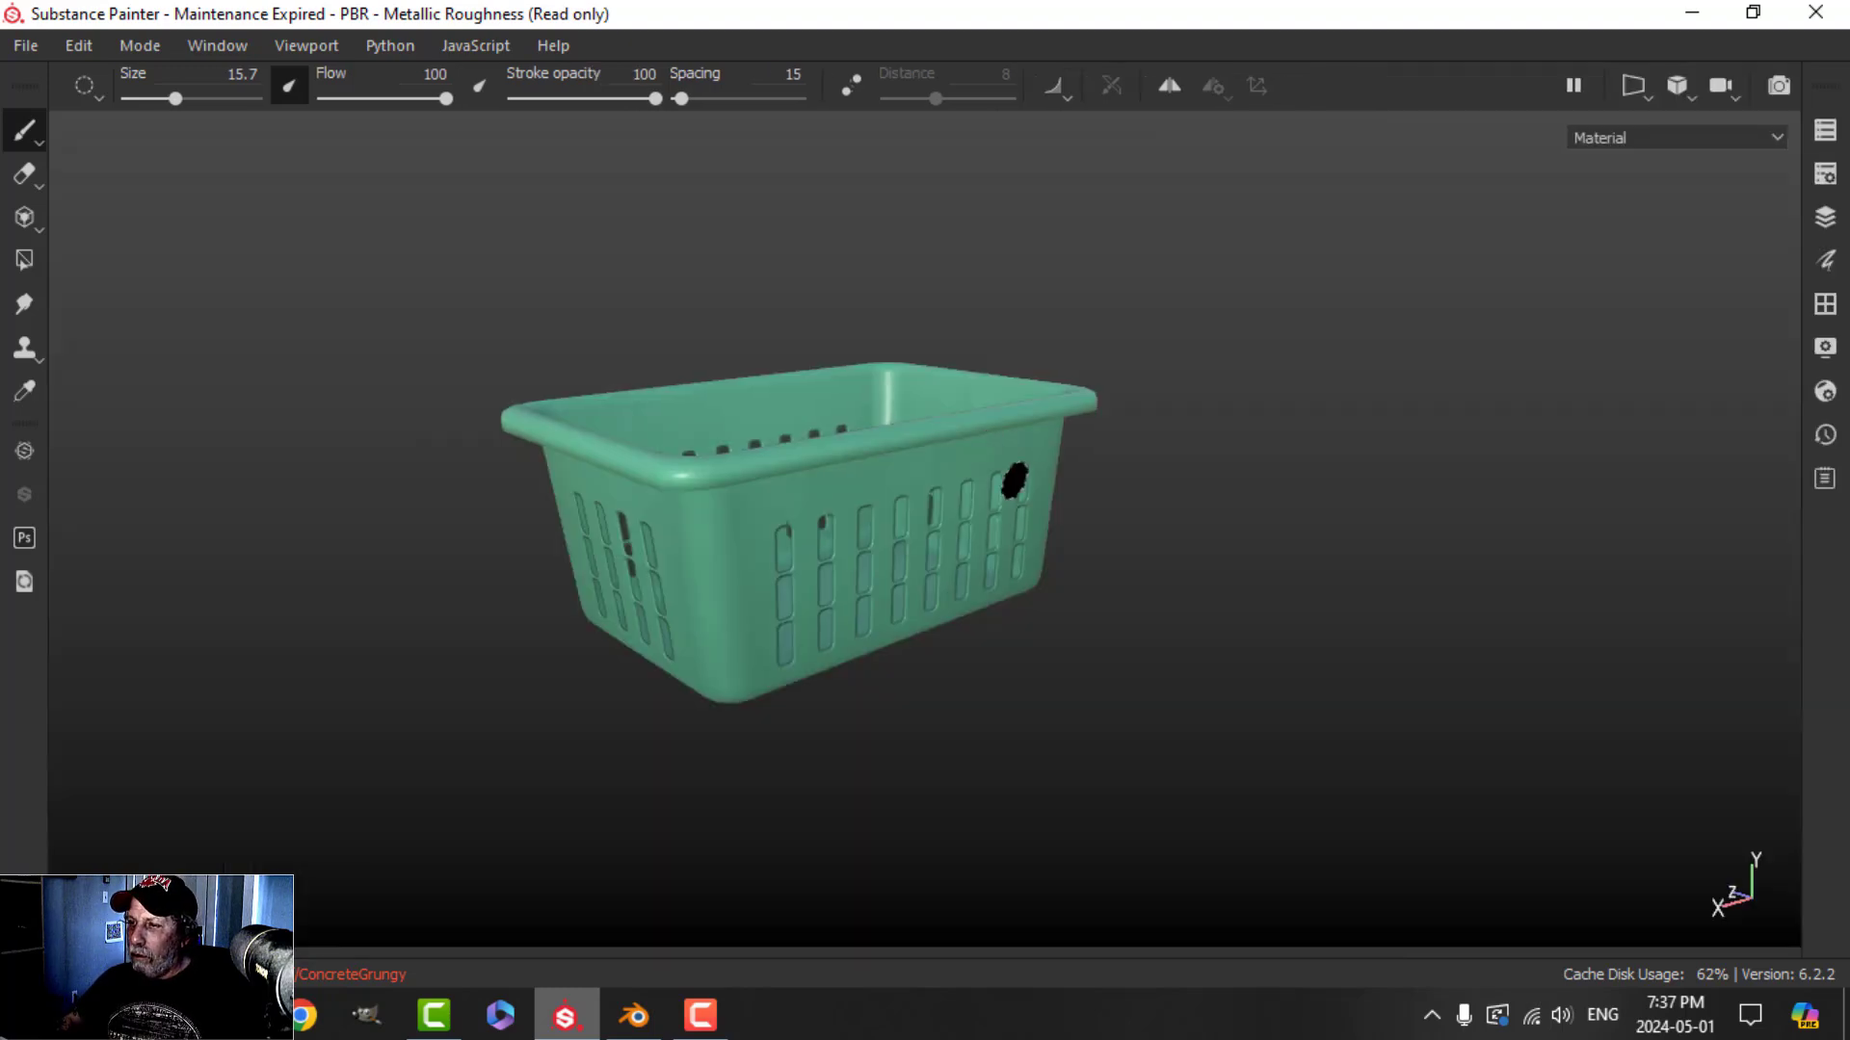
scroll(1015, 478, down, 3)
alt+middle_drag(1015, 479, 974, 366)
scroll(966, 401, up, 4)
alt+drag(966, 401, 990, 400)
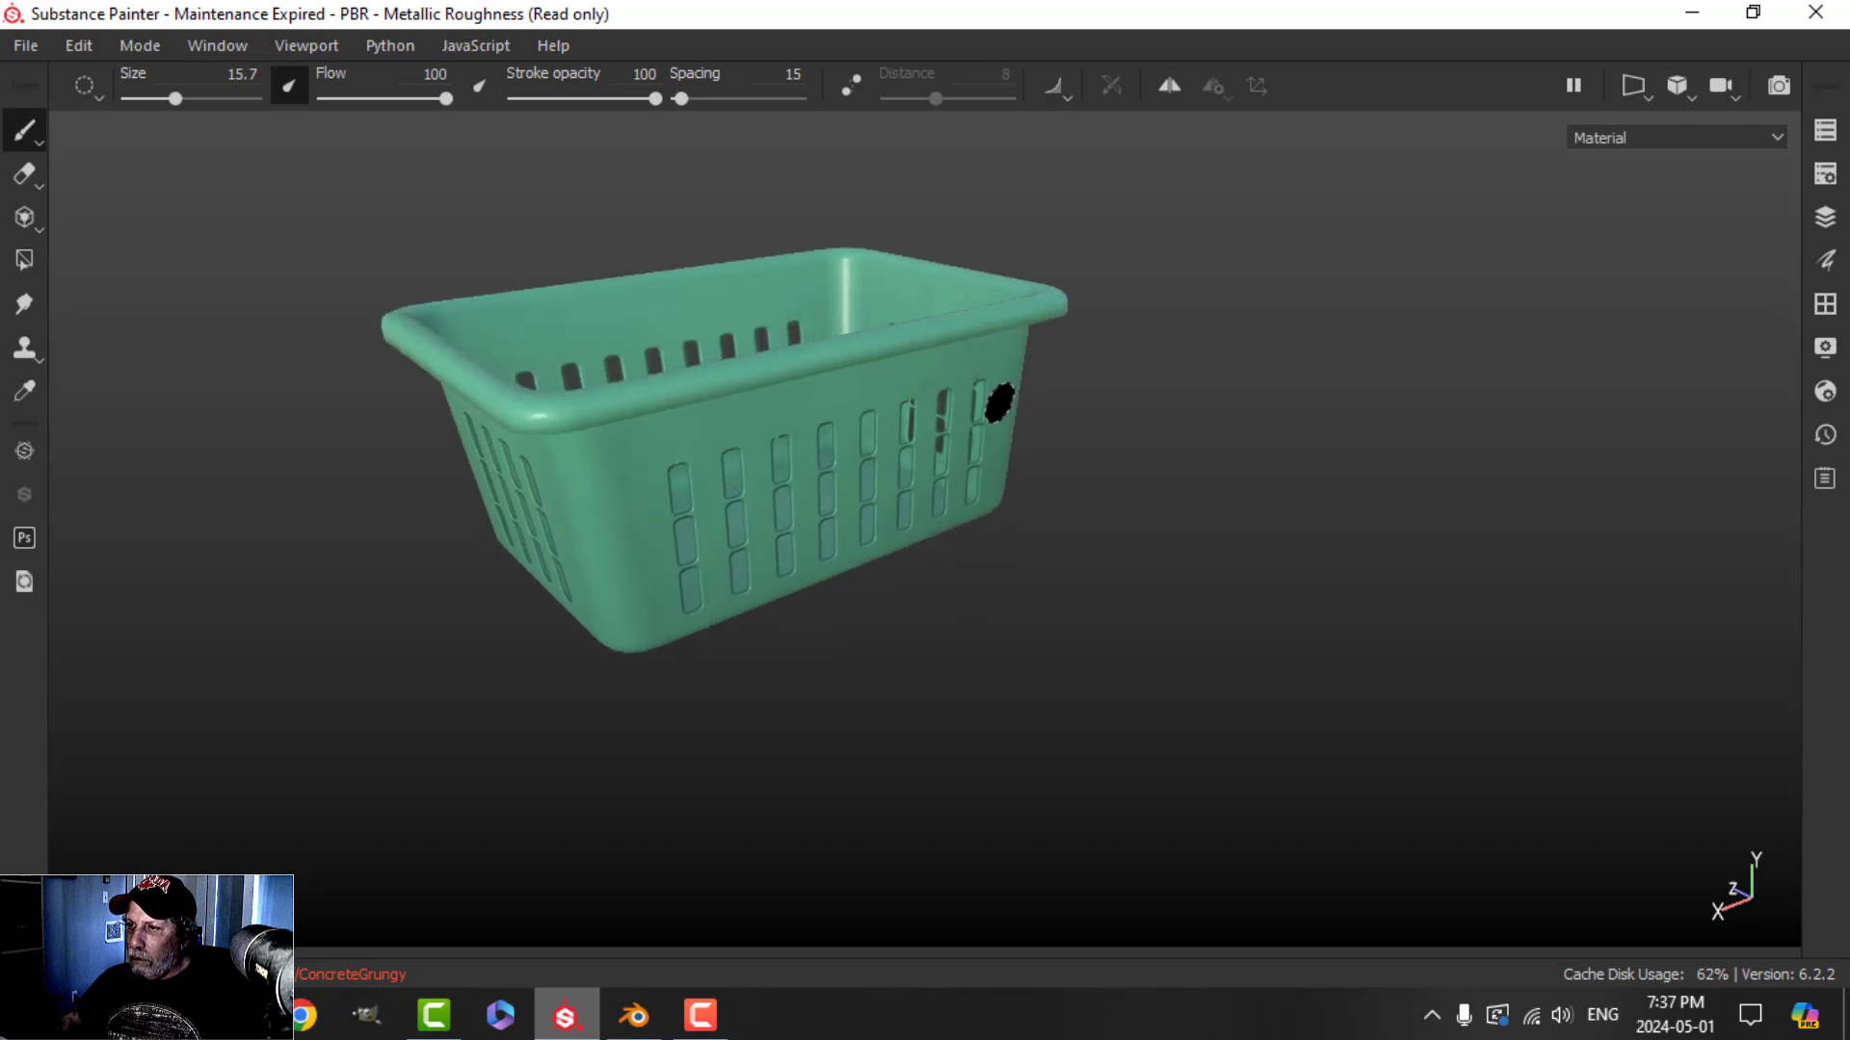
alt+drag(1119, 385, 1075, 382)
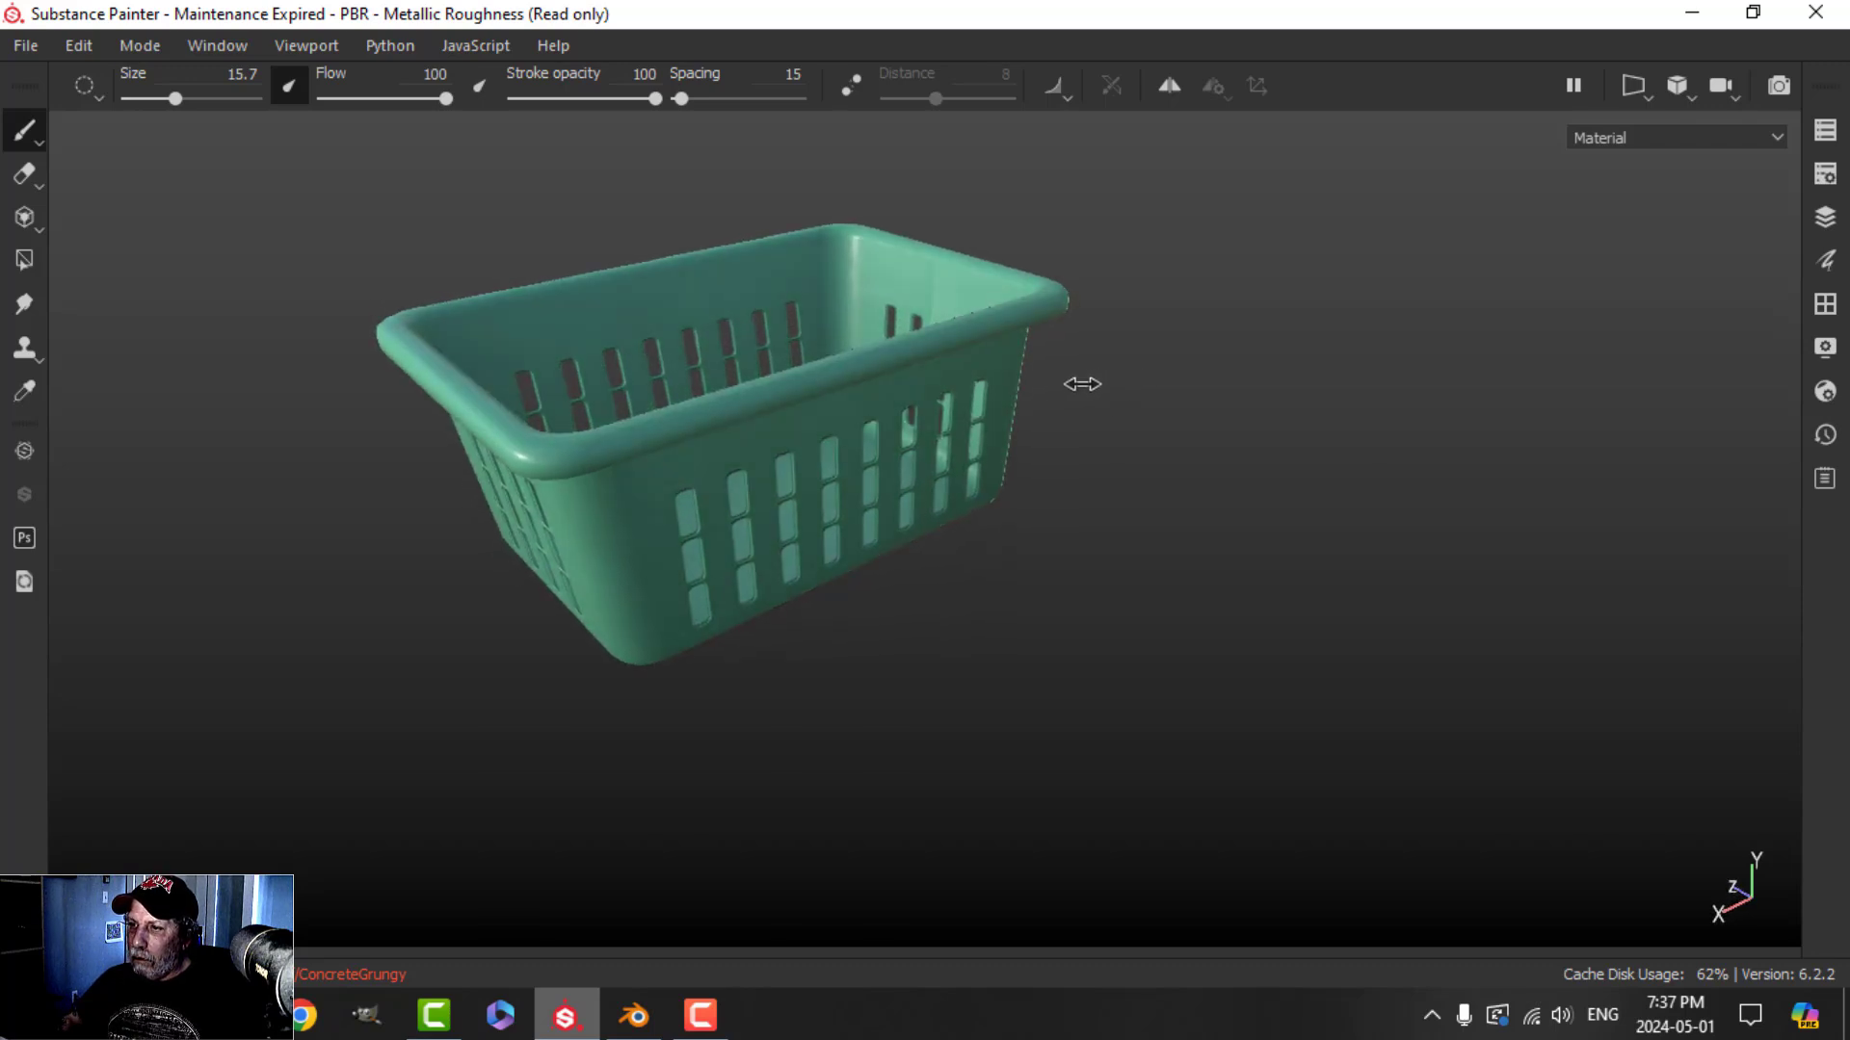
shift+right_drag(1082, 383, 1184, 357)
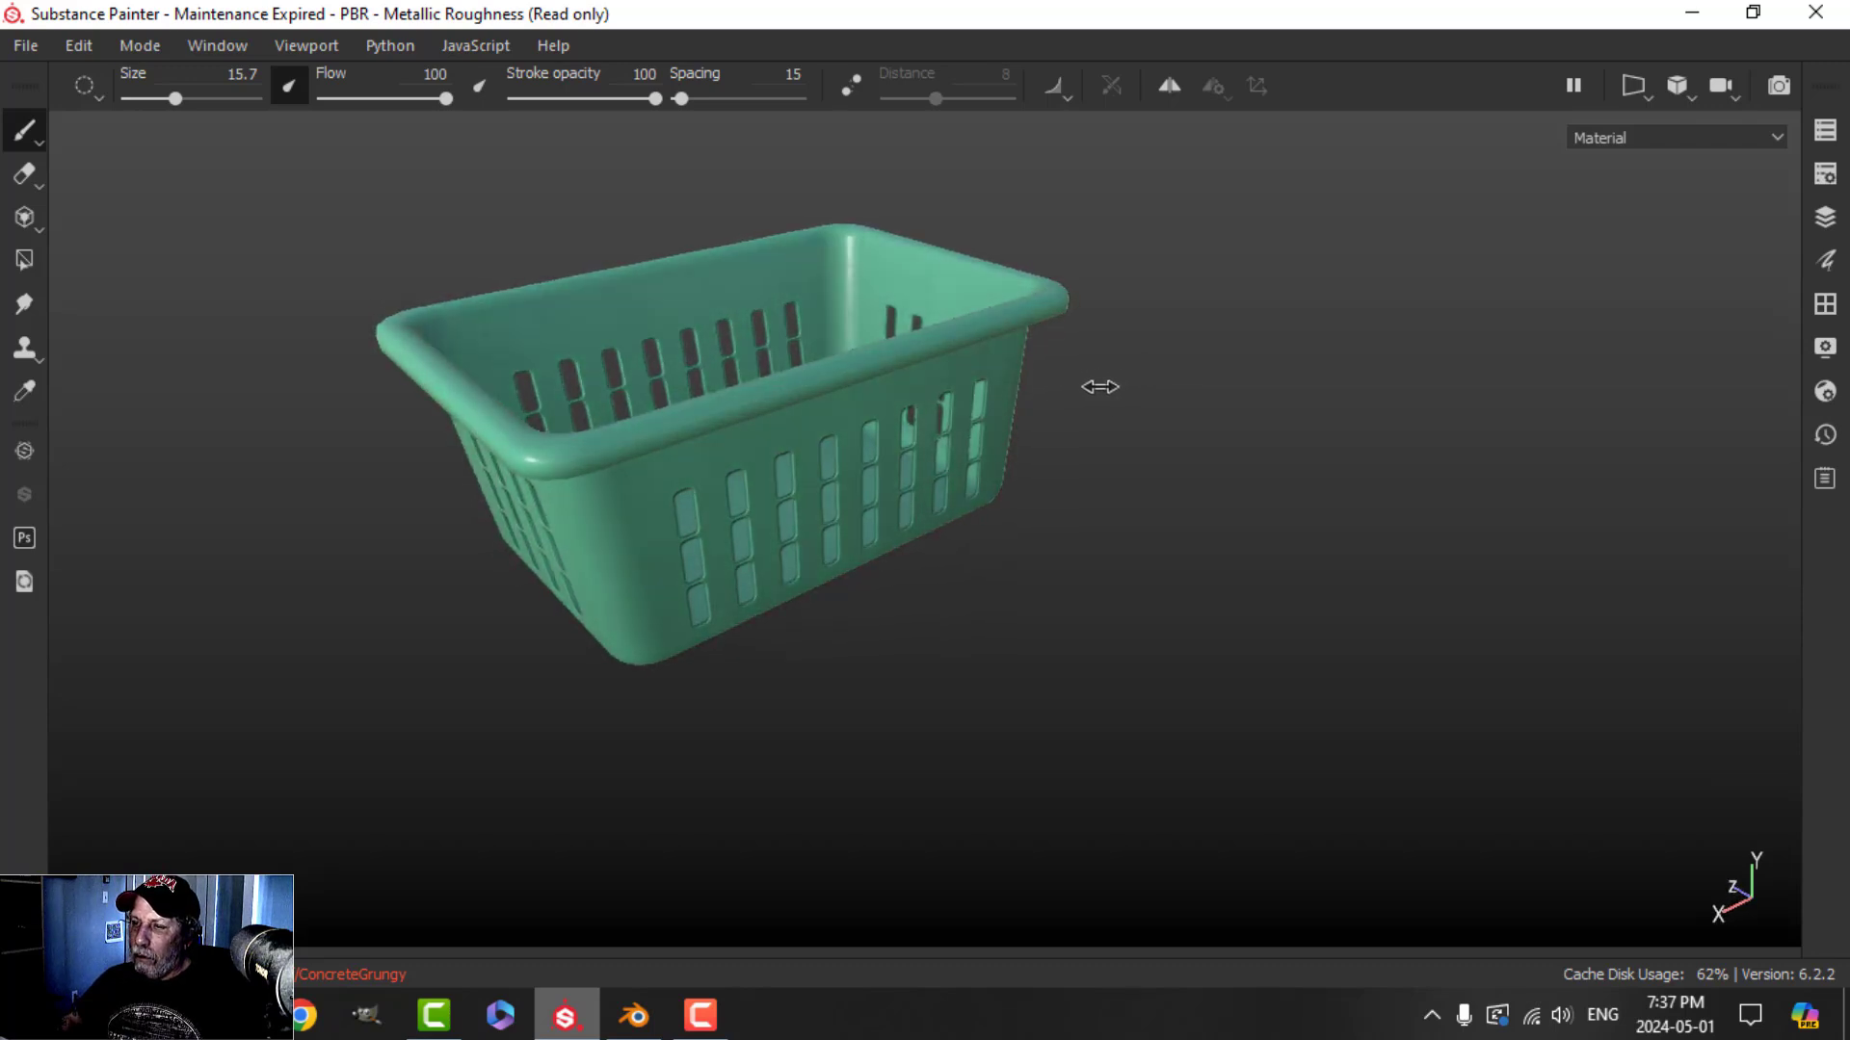
Examine the short side's openings, the underside of its rim, and the whole basket from above a corner
mouse_move(1041, 429)
alt+mouse_down()
mouse_move(854, 475)
mouse_move(879, 363)
mouse_move(908, 380)
mouse_move(895, 508)
mouse_move(838, 529)
mouse_move(780, 512)
mouse_move(925, 590)
mouse_move(854, 392)
mouse_move(909, 521)
mouse_move(810, 472)
alt+mouse_up()
scroll(850, 489, down, 5)
alt+middle_drag(916, 528, 1086, 479)
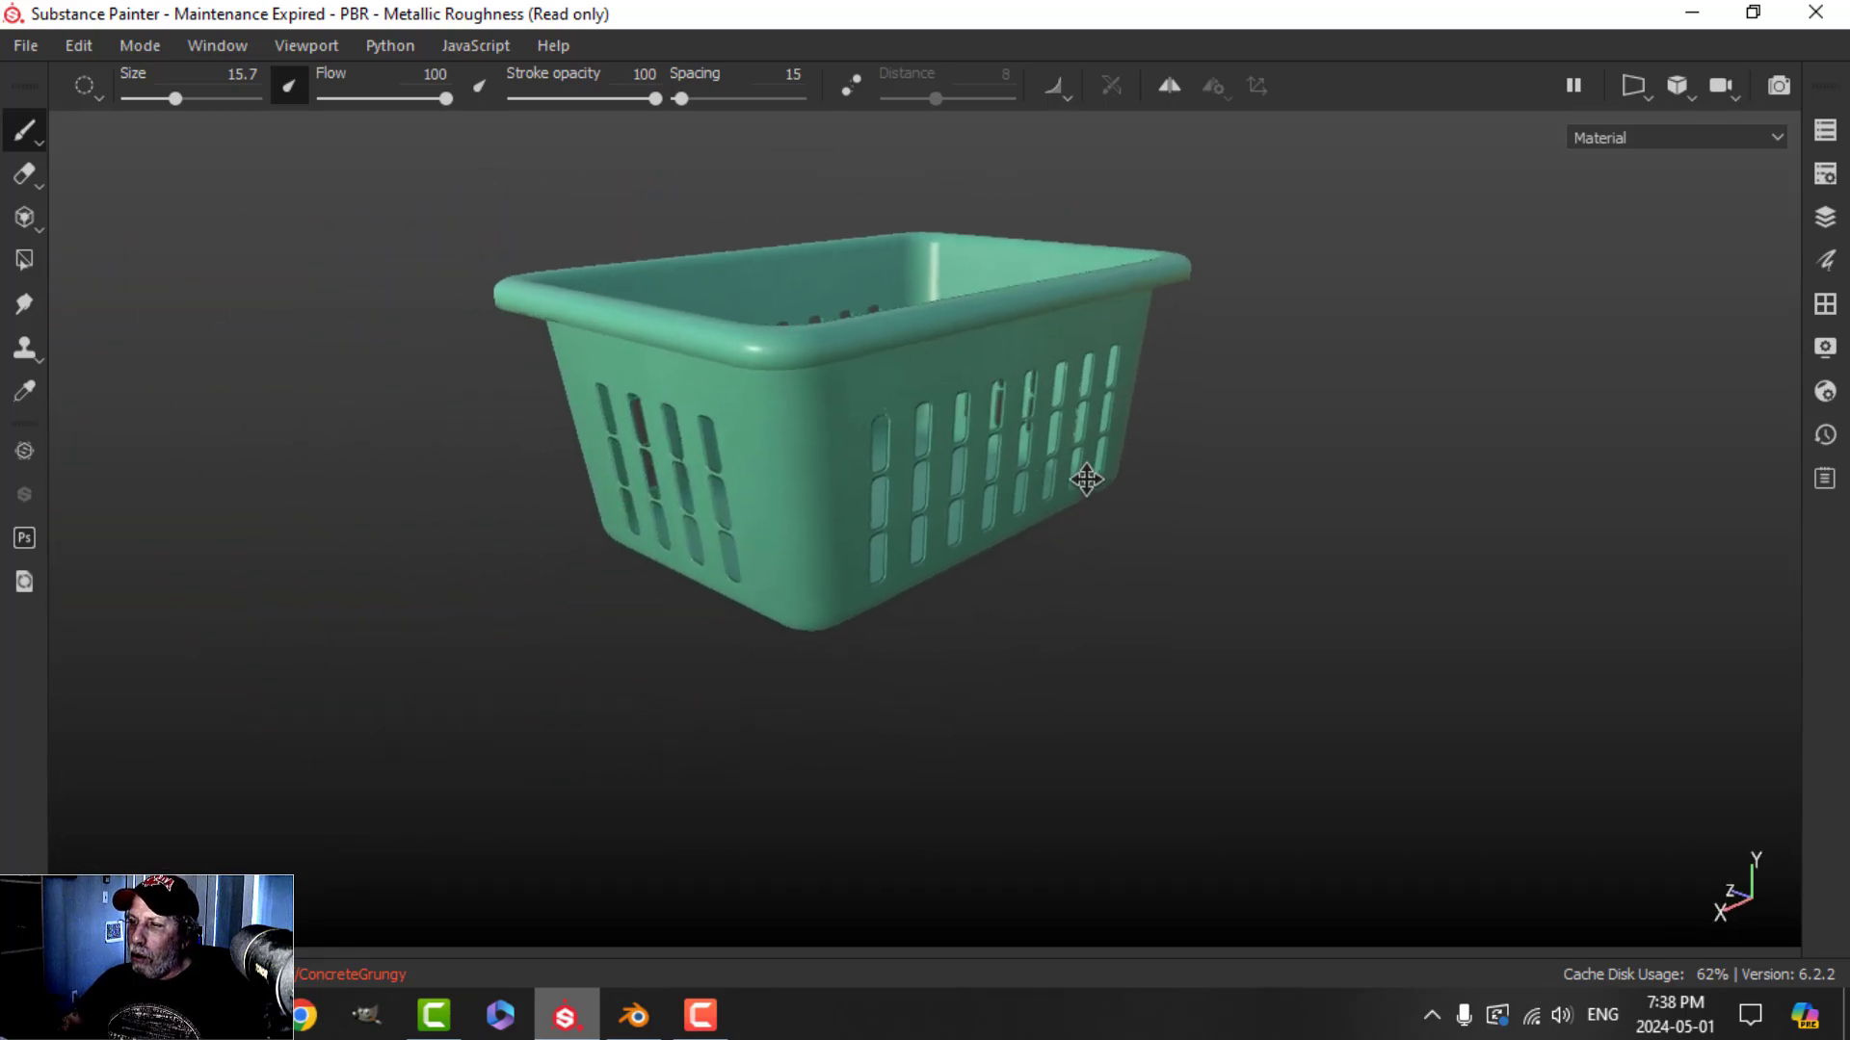
alt+drag(1156, 463, 1238, 364)
alt+middle_drag(708, 307, 747, 389)
scroll(748, 388, up, 2)
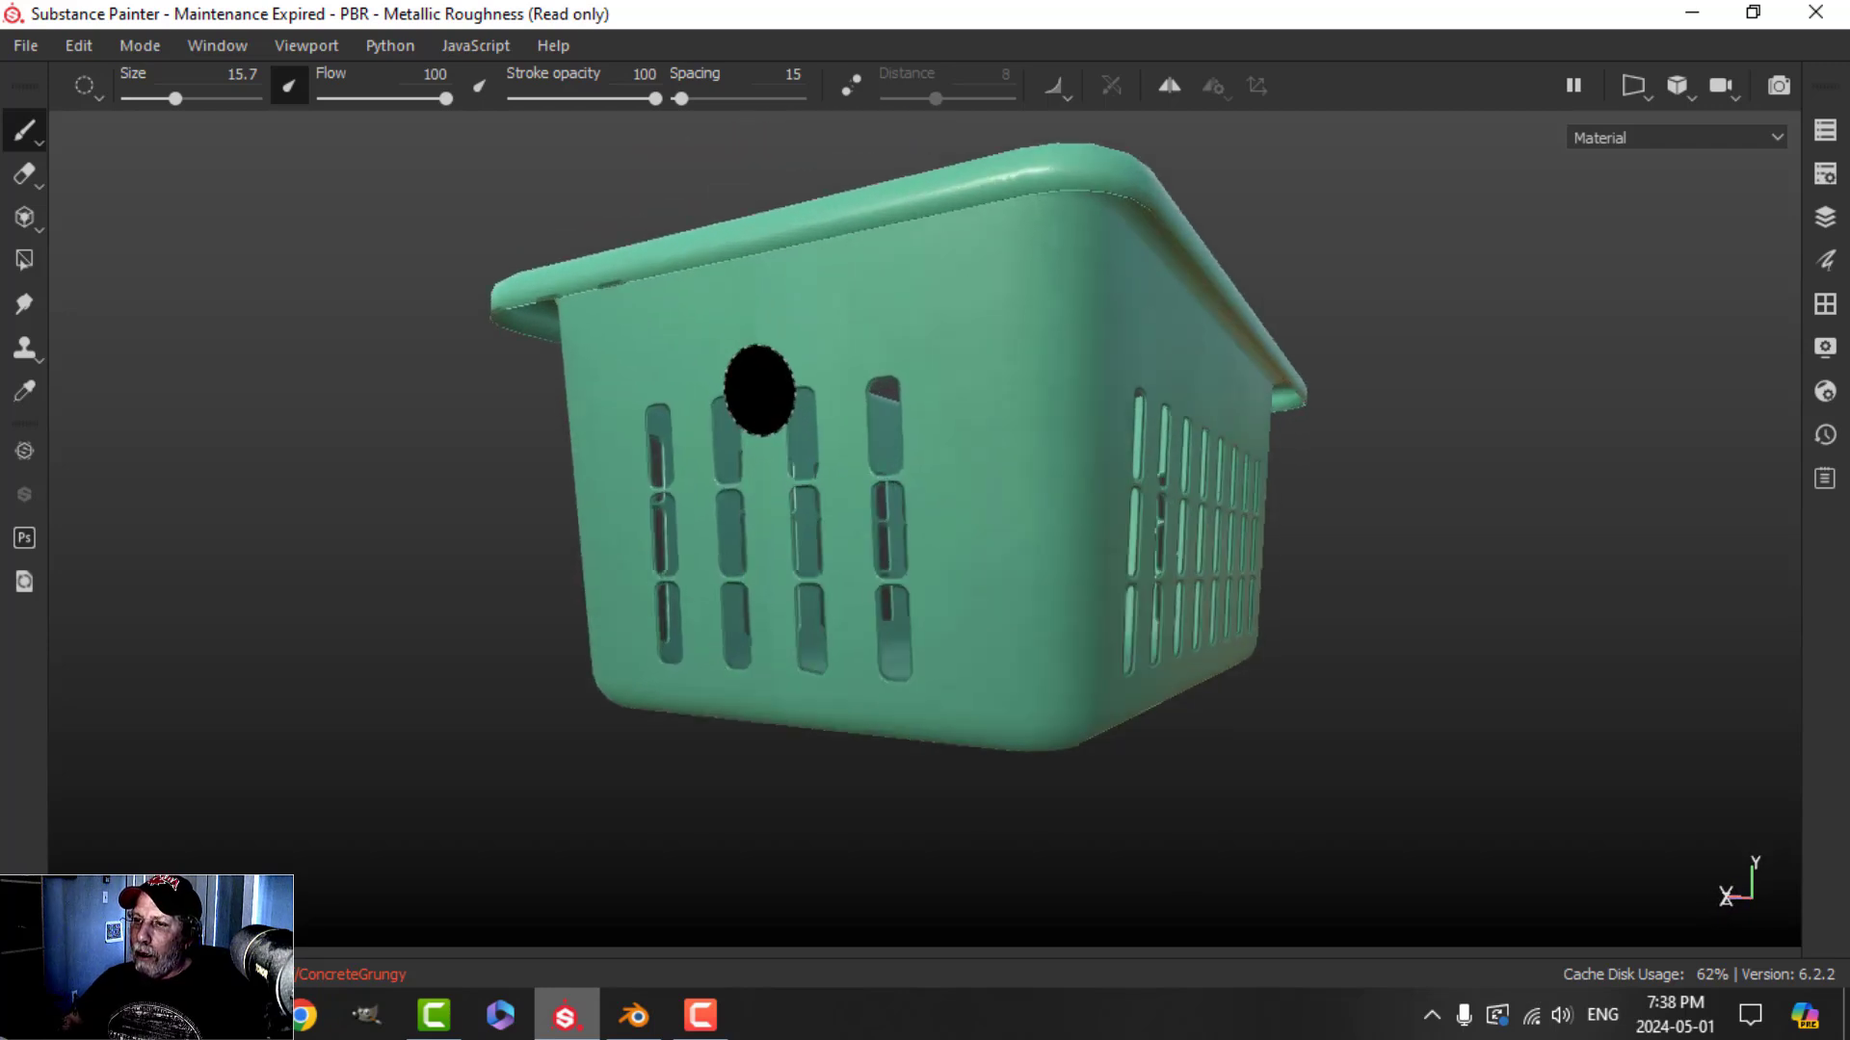
alt+drag(747, 388, 797, 314)
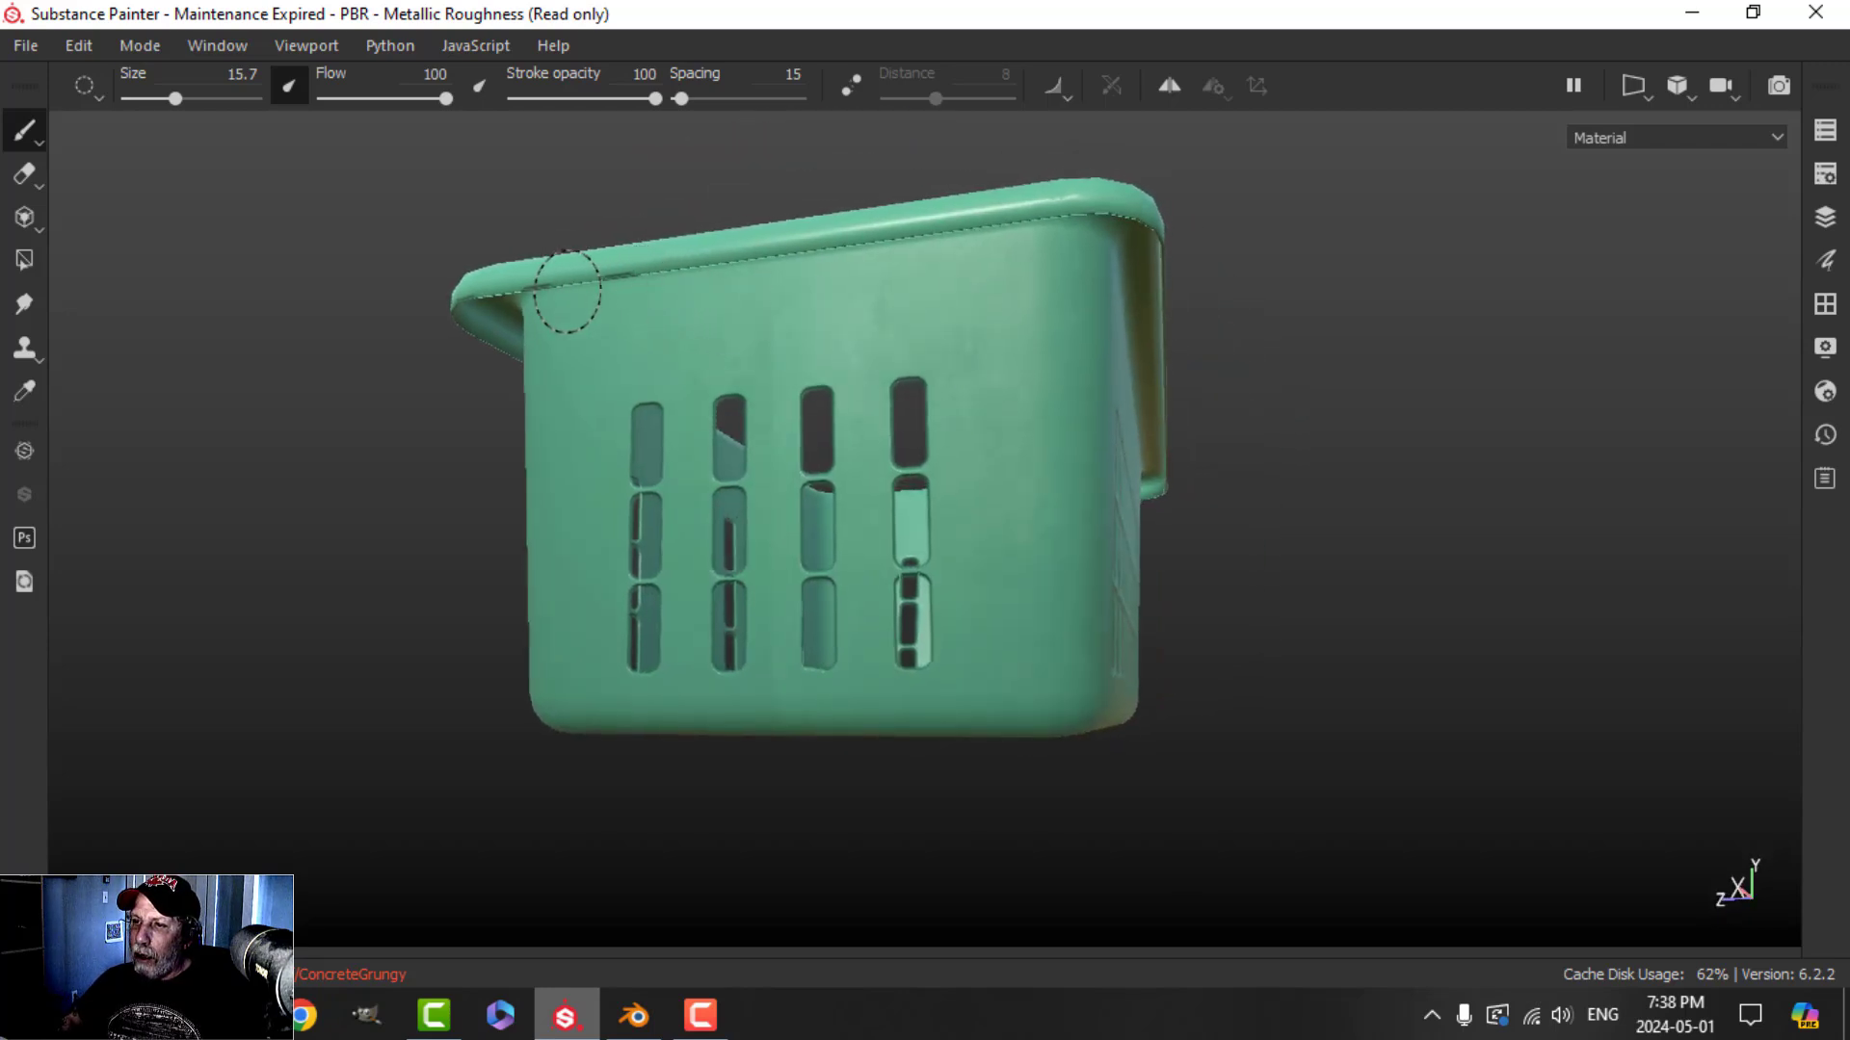
alt+drag(575, 292, 644, 231)
scroll(607, 289, up, 4)
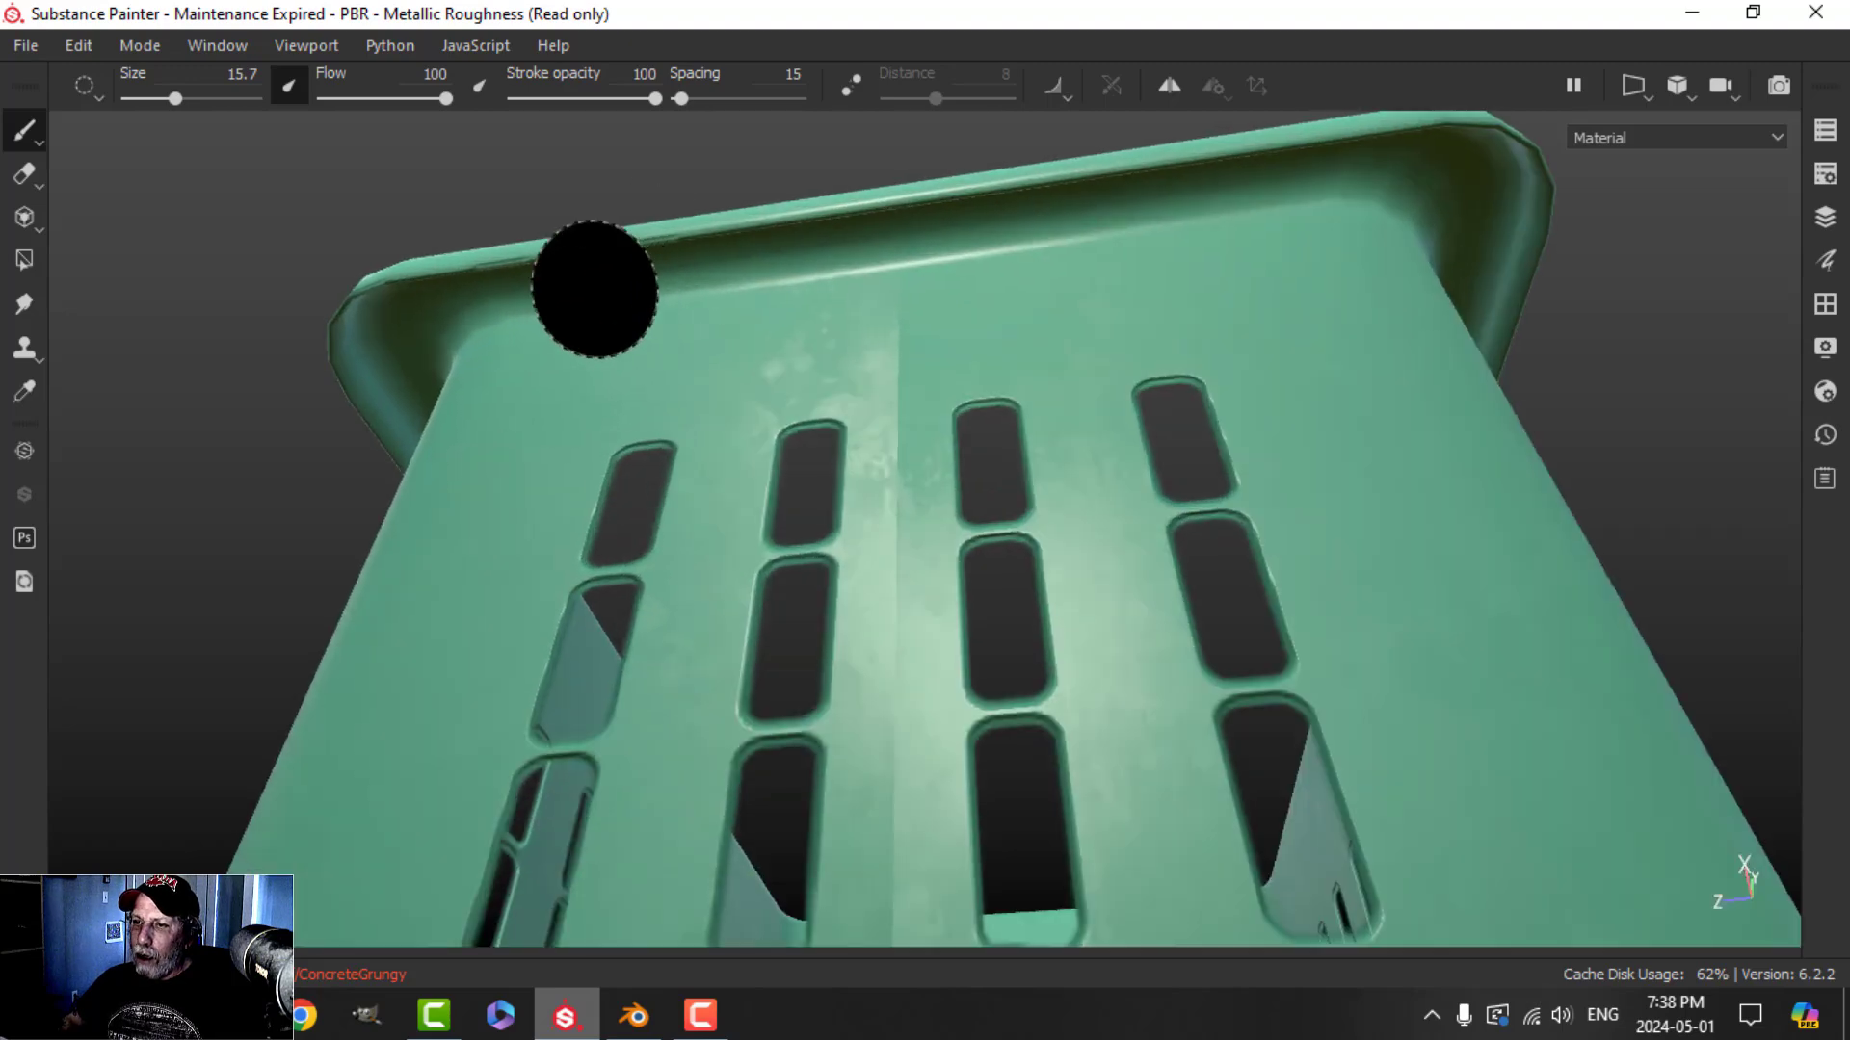
alt+drag(595, 289, 656, 451)
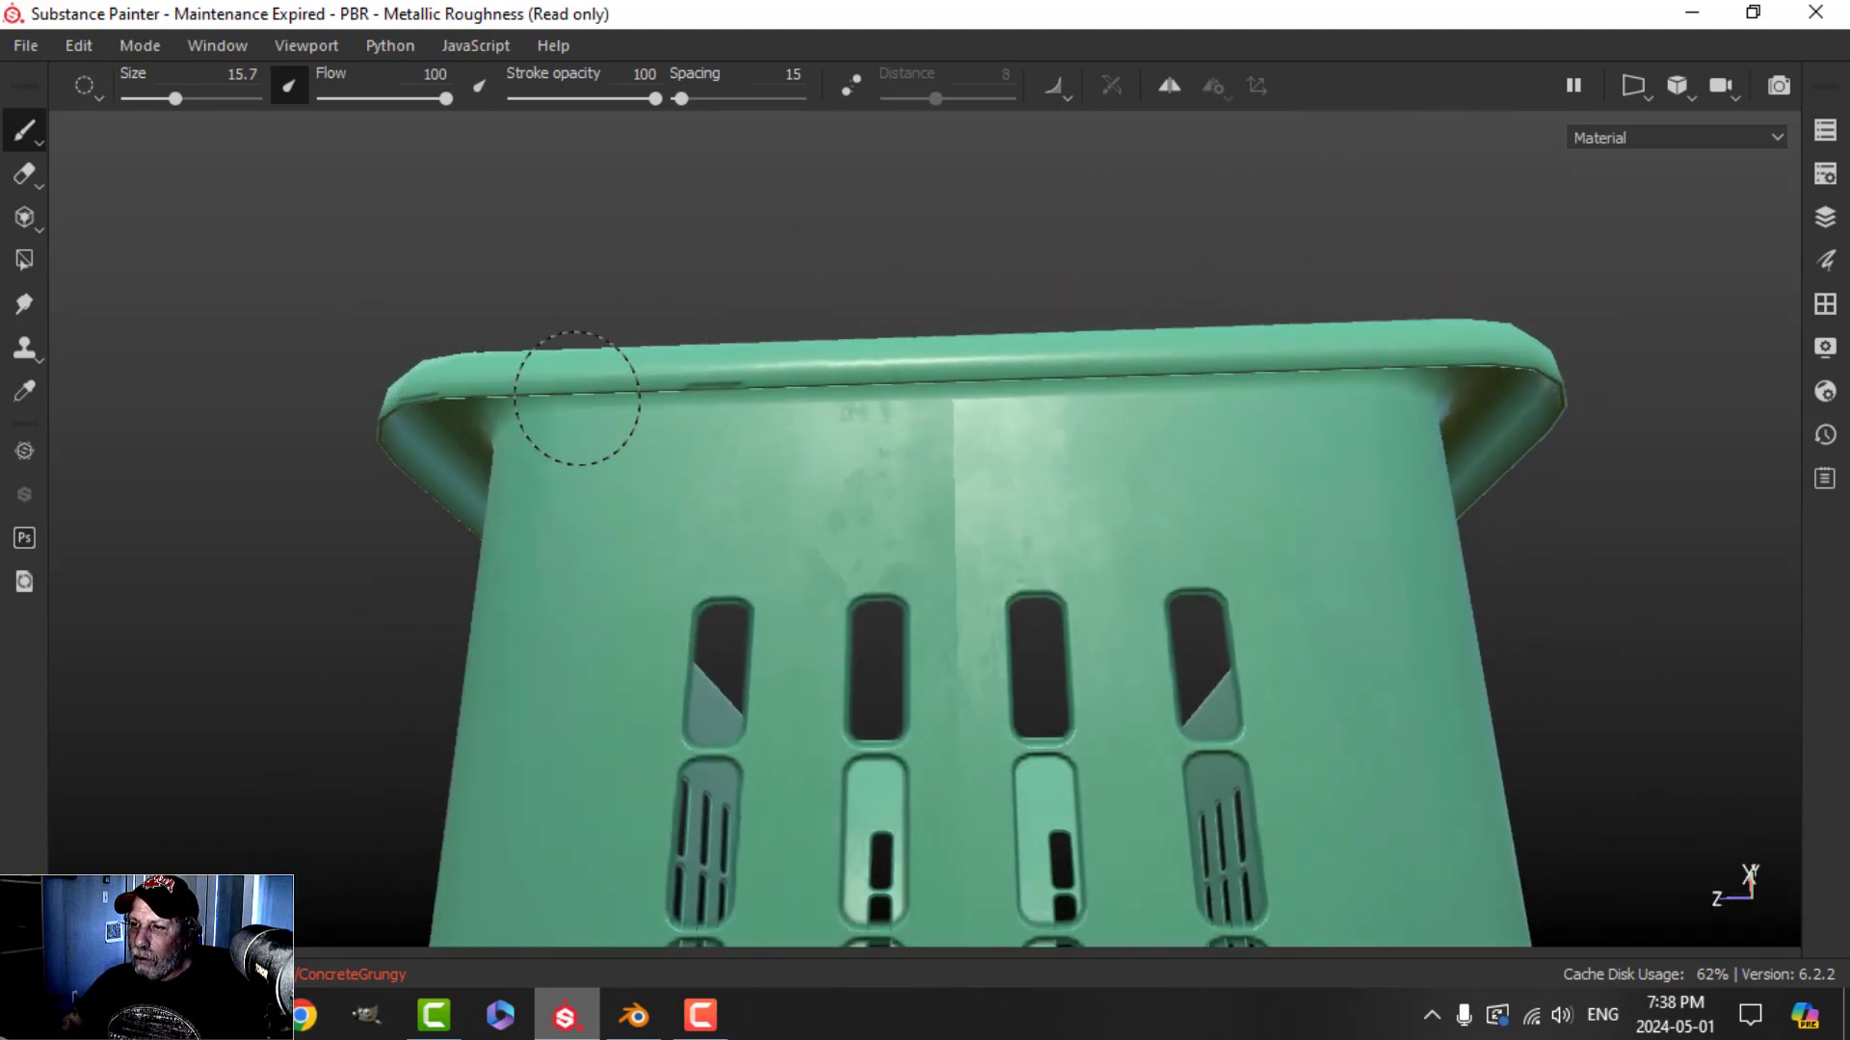
scroll(759, 424, down, 2)
scroll(950, 450, down, 4)
mouse_move(951, 450)
alt+mouse_down()
mouse_move(904, 548)
mouse_move(882, 512)
mouse_move(820, 575)
alt+mouse_up()
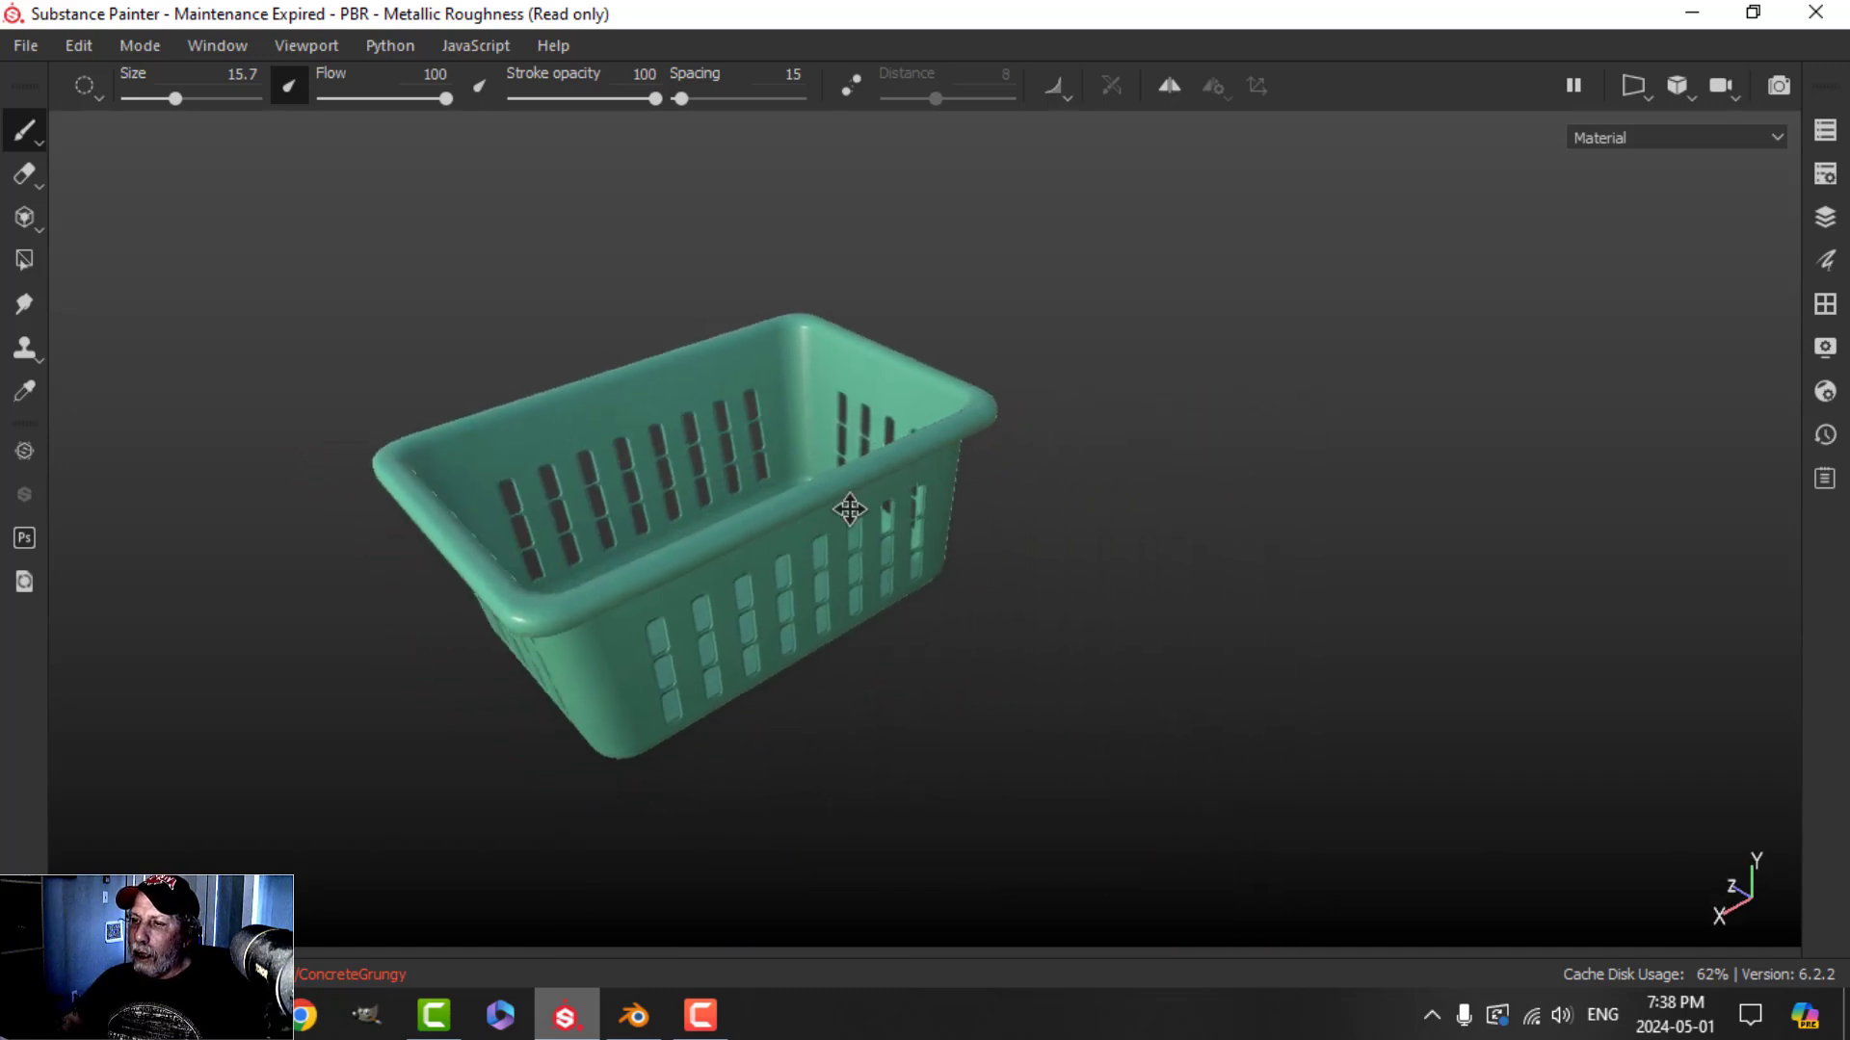
alt+drag(927, 511, 969, 497)
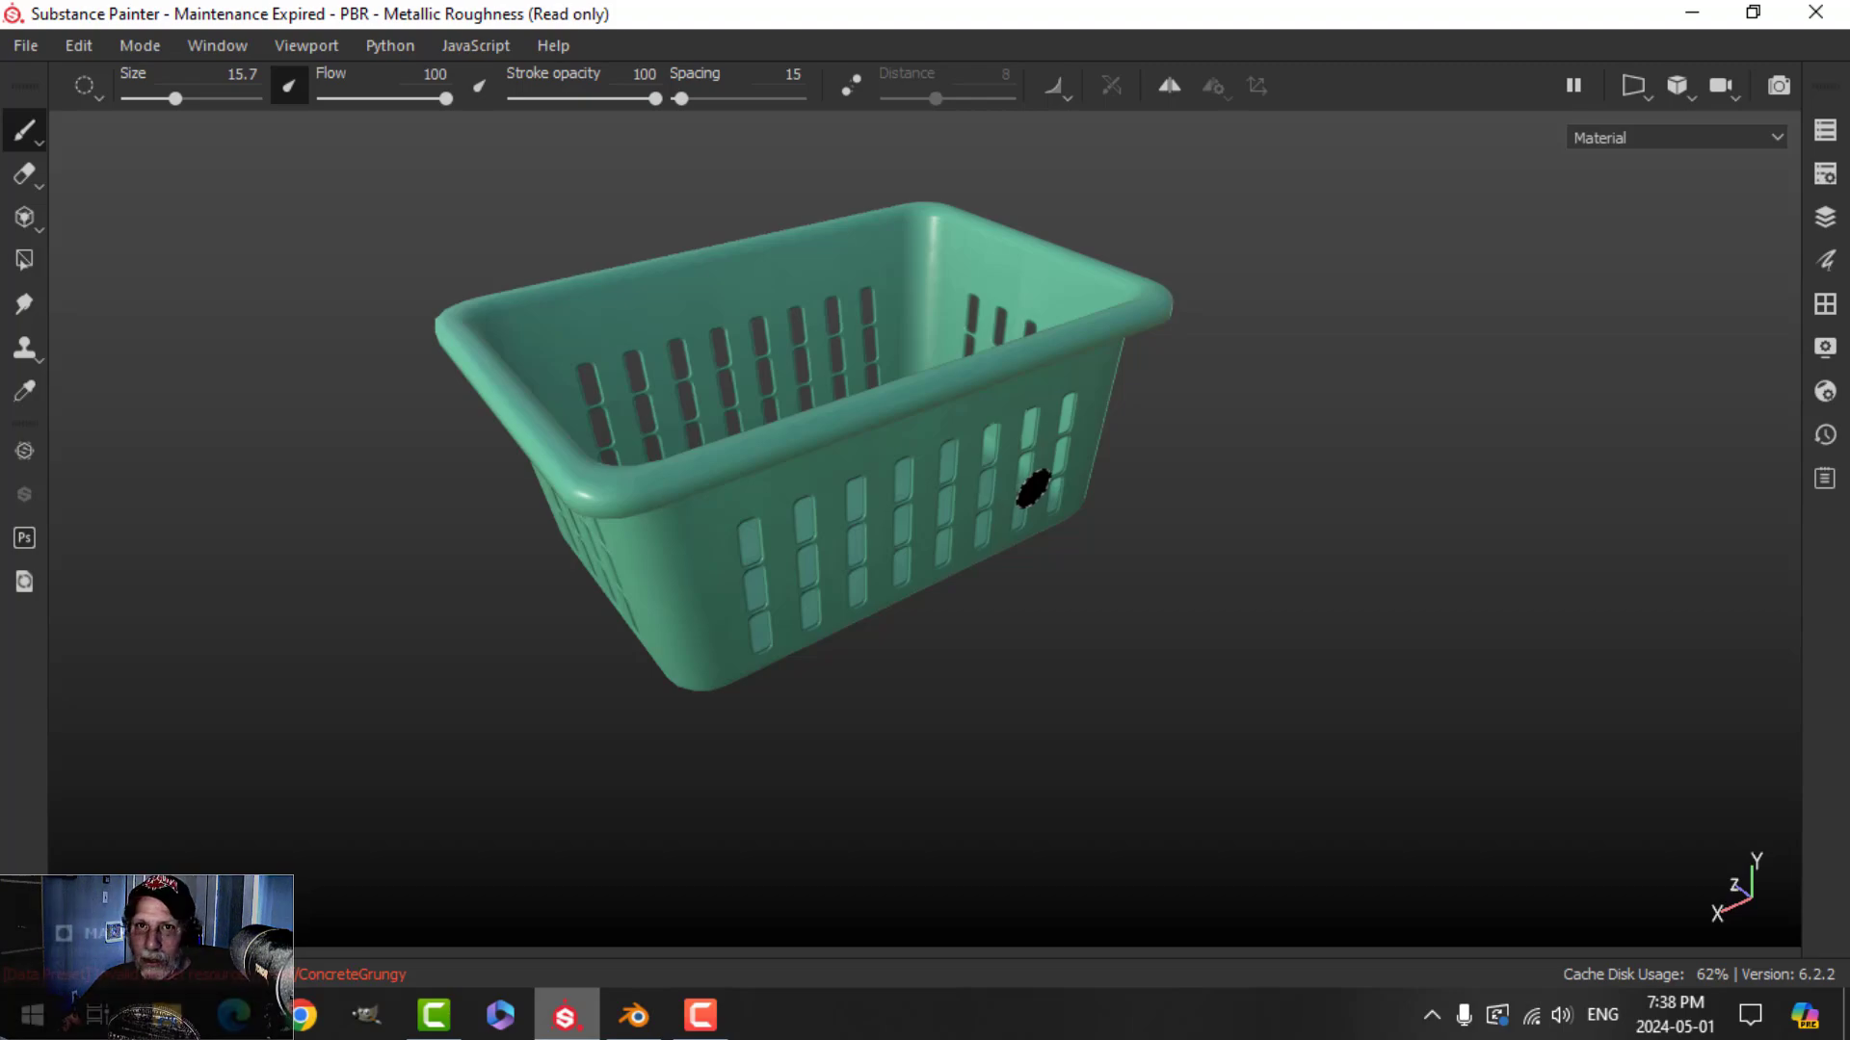